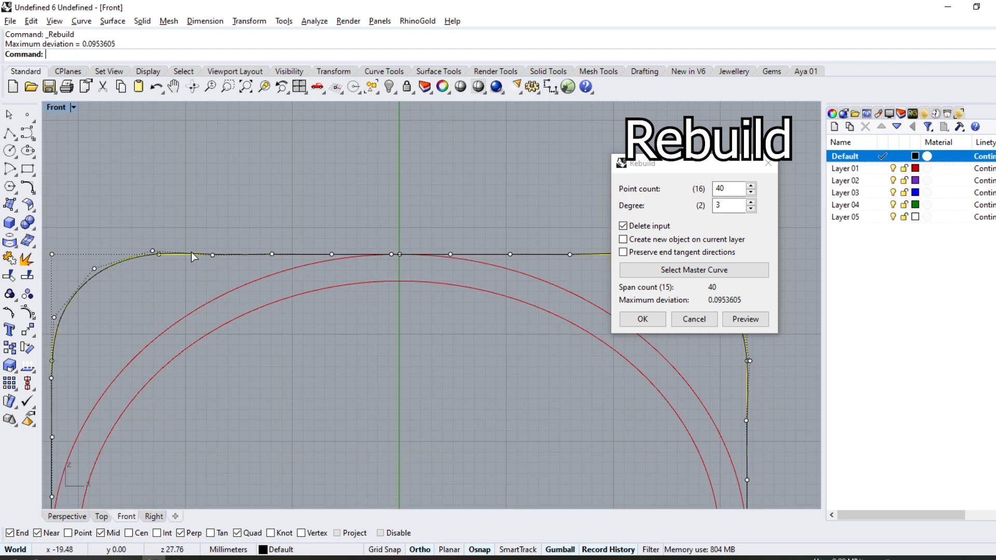
# Step: Rebuild the rounded square curve with 40 points and degree 3, deleting the input curve
pyautogui.scroll(-4, 191, 253)
pyautogui.scroll(6, 521, 244)
pyautogui.scroll(6, 448, 281)
pyautogui.scroll(-15, 528, 256)
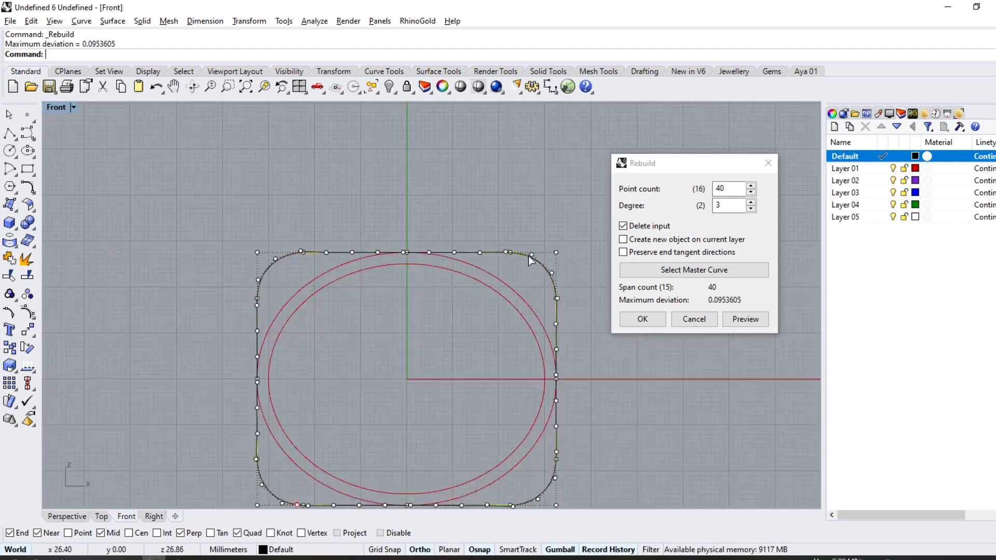
pyautogui.click(642, 318)
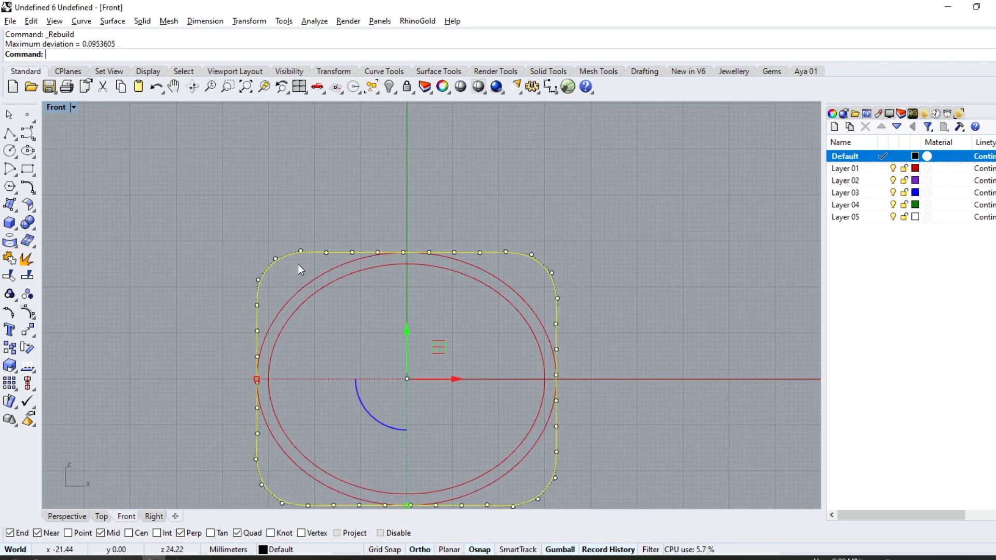
# Step: Split the rounded square curve where it meets the vertical axis at its upper and lower sides, and delete the left half
pyautogui.click(10, 274)
pyautogui.click(99, 54)
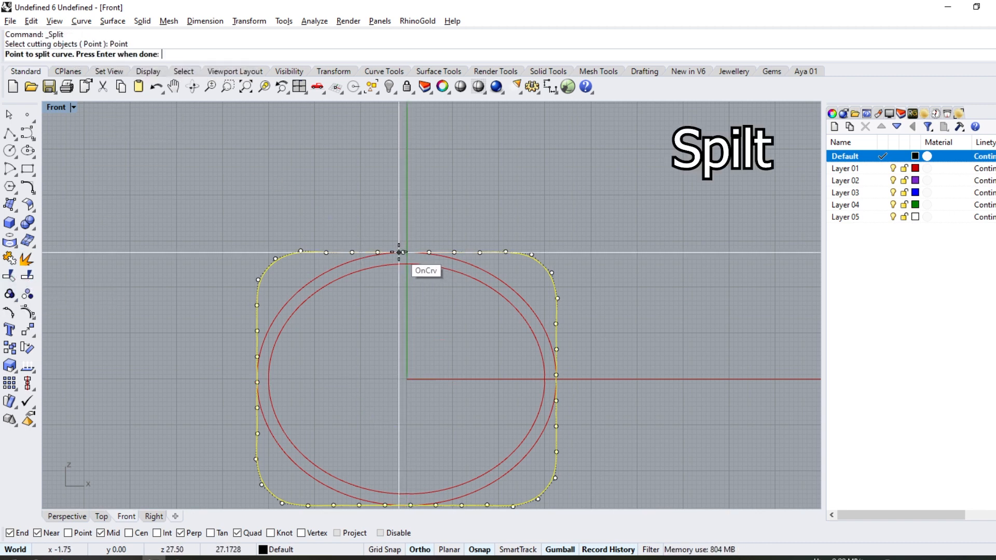
pyautogui.scroll(10, 399, 253)
pyautogui.scroll(8, 410, 258)
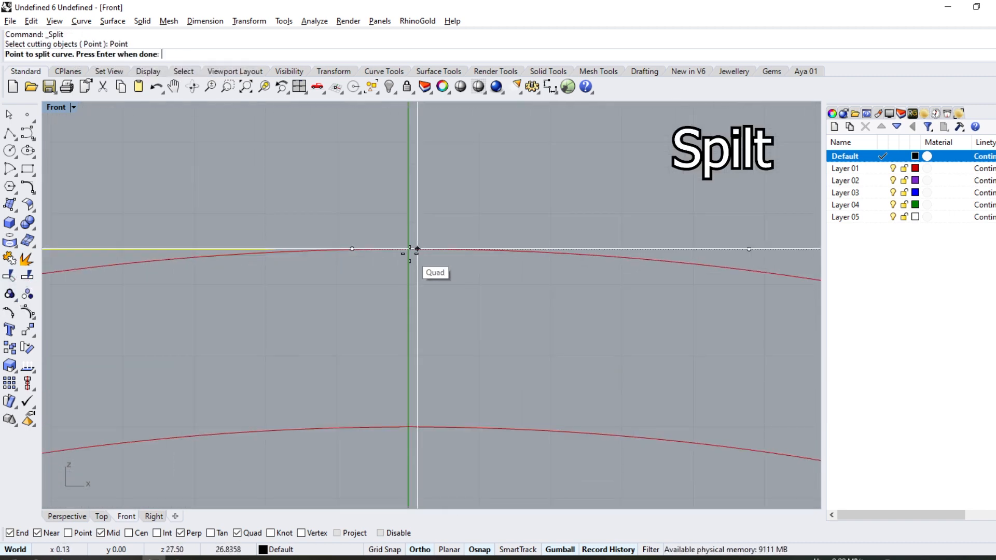
pyautogui.click(418, 249)
pyautogui.scroll(-6, 430, 228)
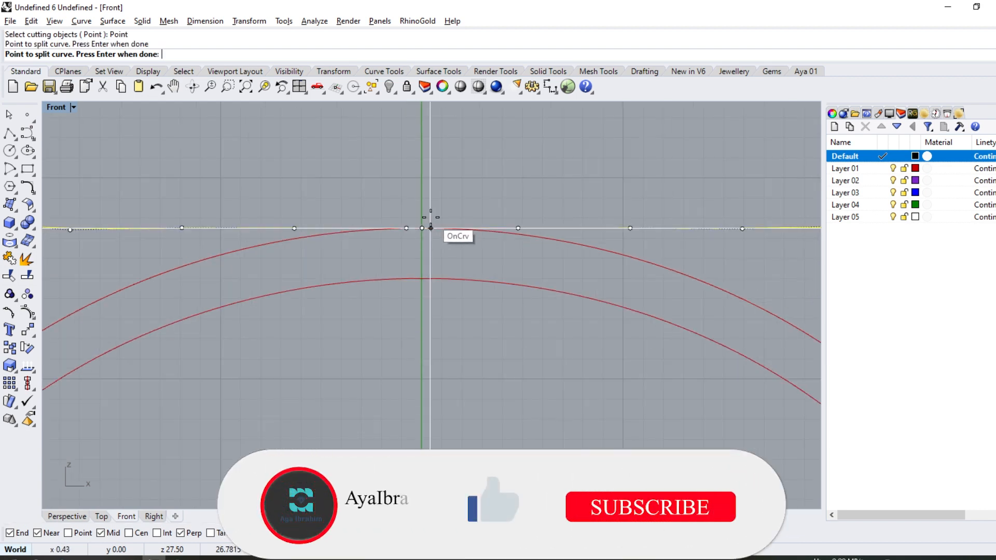
pyautogui.scroll(-8, 402, 336)
pyautogui.scroll(8, 529, 263)
pyautogui.press('Return')
pyautogui.scroll(-5, 393, 355)
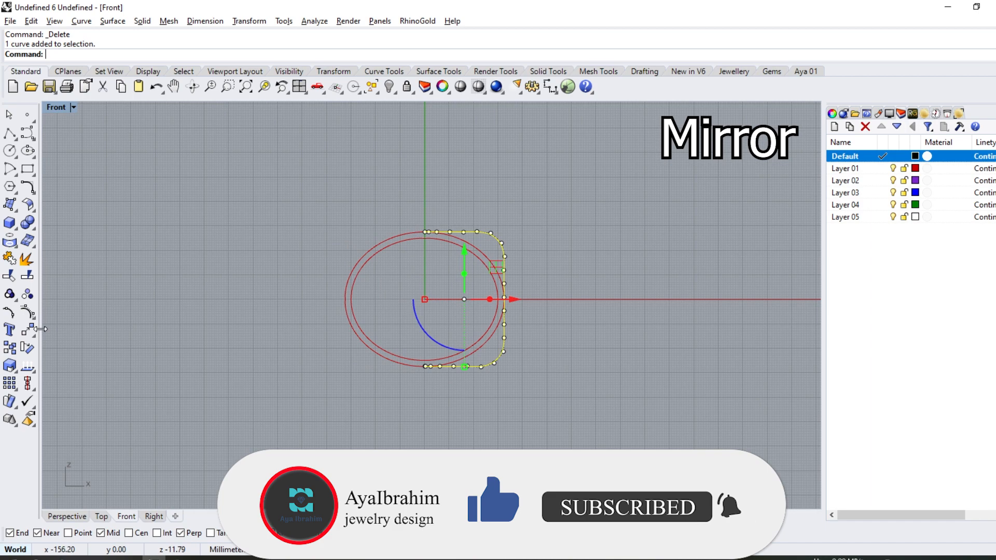
# Step: Mirror the remaining half curve across the Y axis and join both halves into one closed curve
pyautogui.click(33, 332)
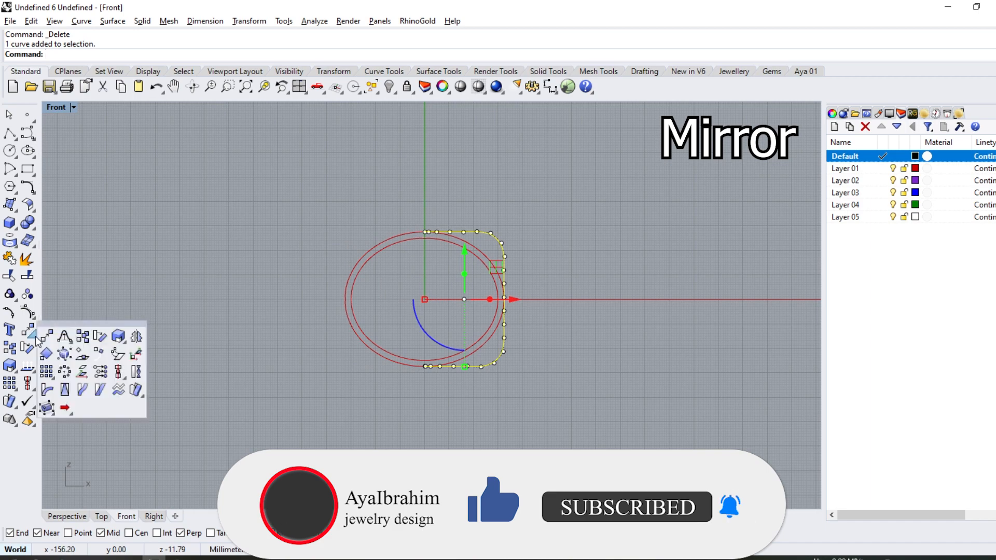
pyautogui.click(85, 338)
pyautogui.click(176, 54)
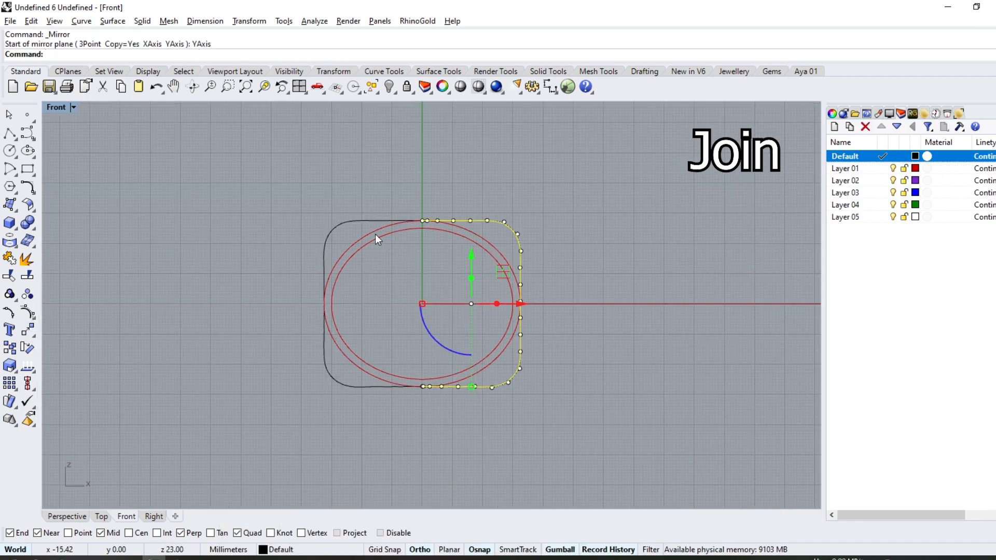
pyautogui.click(325, 244)
pyautogui.click(11, 274)
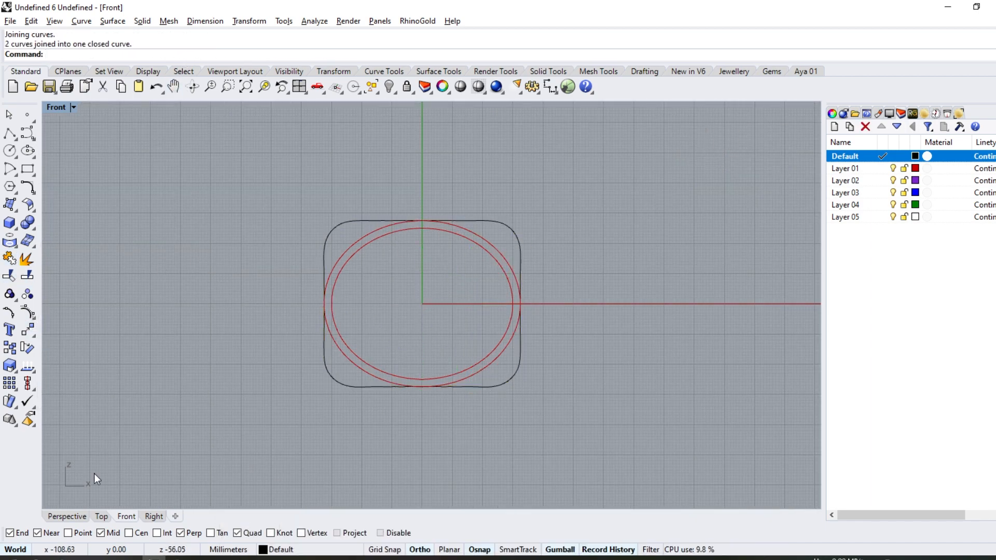
# Step: Extrude the closed rounded square curve 7.5 mm to both sides as an open surface without solid caps
pyautogui.click(67, 516)
pyautogui.rightClick(91, 489)
pyautogui.click(605, 223)
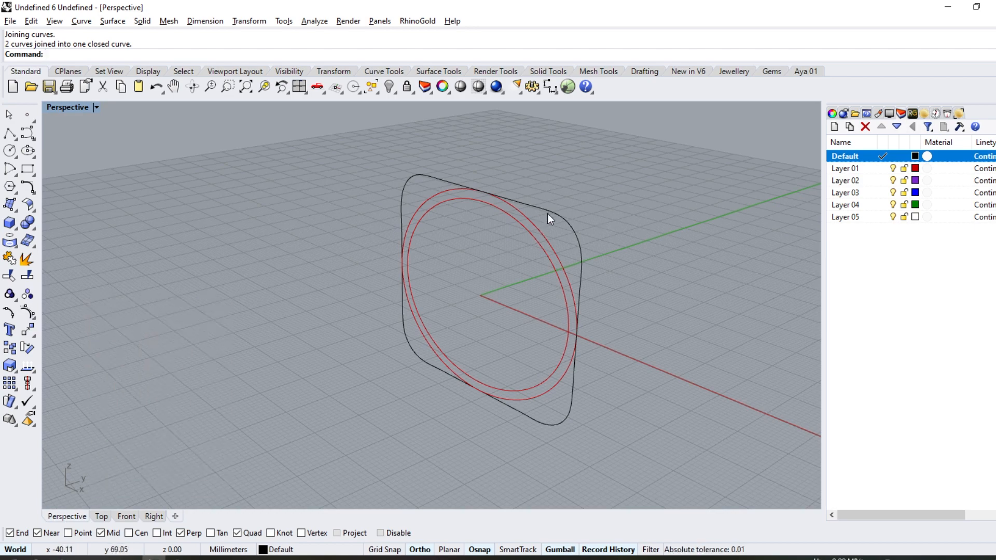
pyautogui.click(548, 213)
pyautogui.click(15, 236)
pyautogui.click(49, 262)
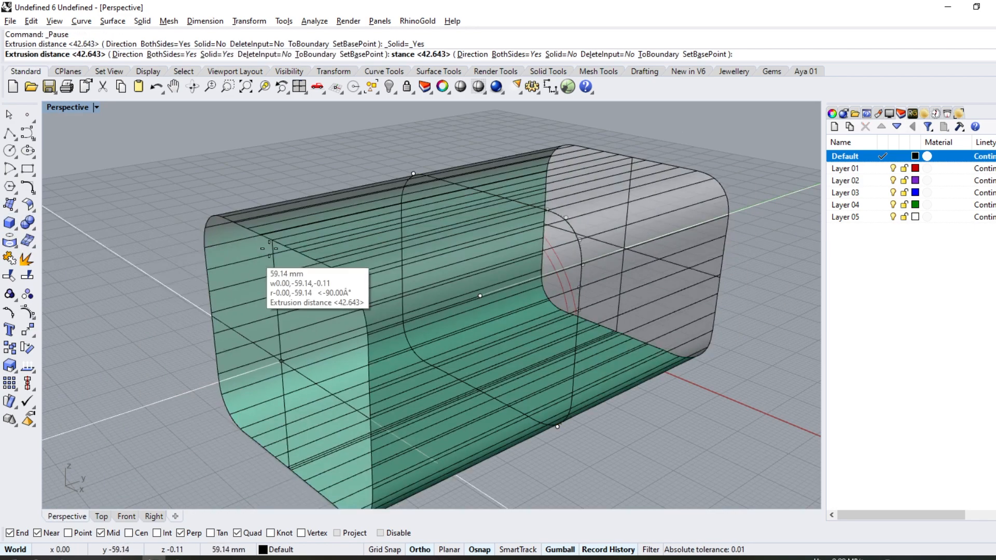
pyautogui.click(215, 53)
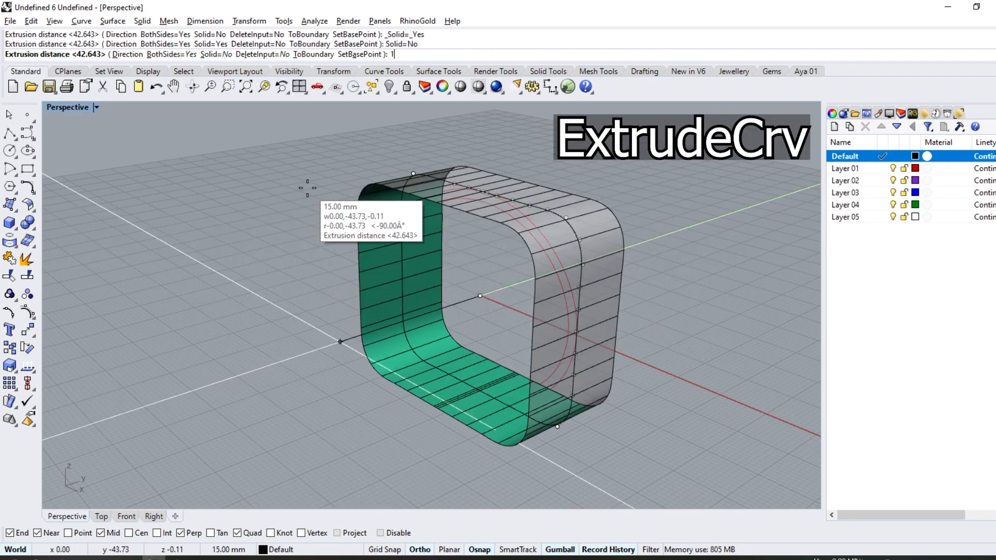
pyautogui.click(390, 186)
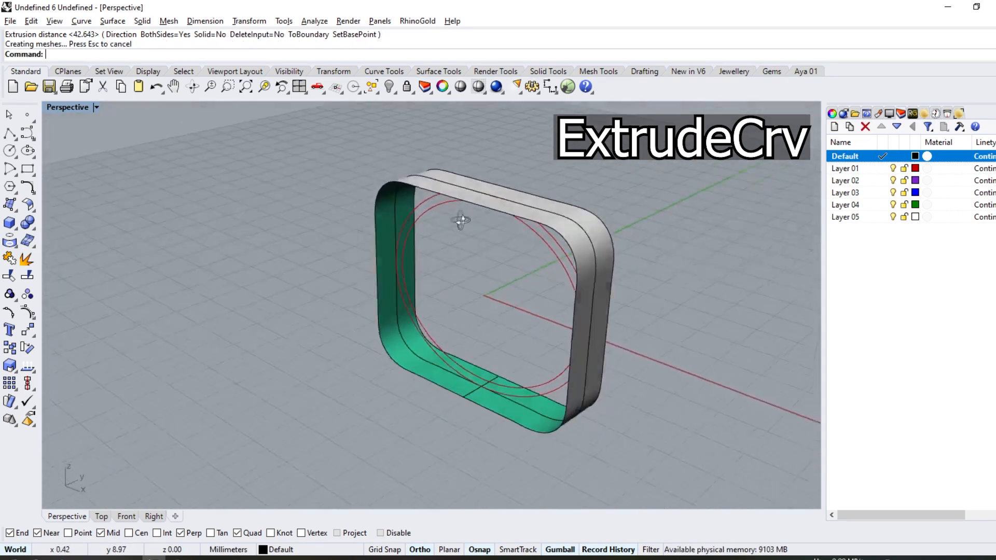
# Step: Extrude the inner red circle to both sides as a long open tube running well past the square band
pyautogui.click(522, 228)
pyautogui.press('Return')
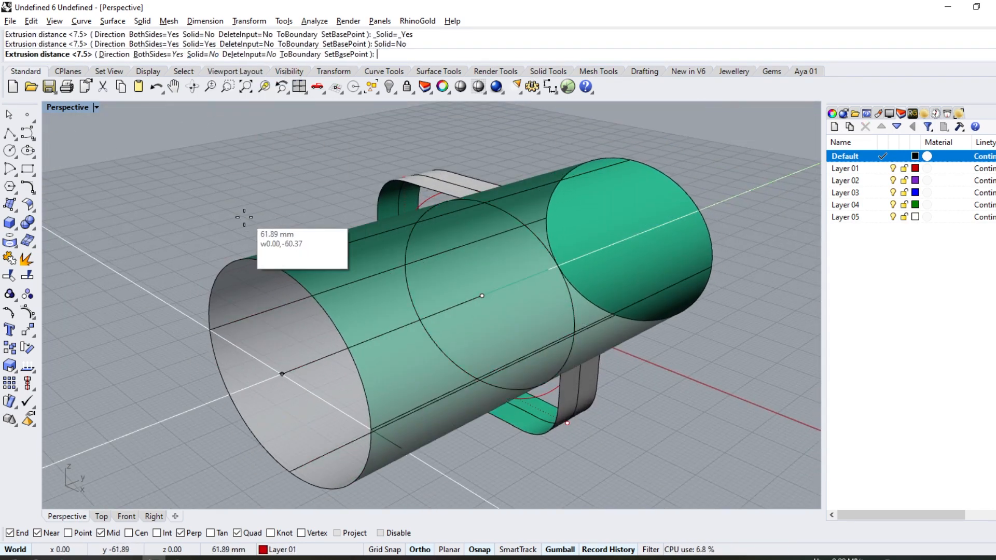
pyautogui.click(280, 218)
pyautogui.moveTo(351, 249); pyautogui.dragTo(3, 180, button='right')
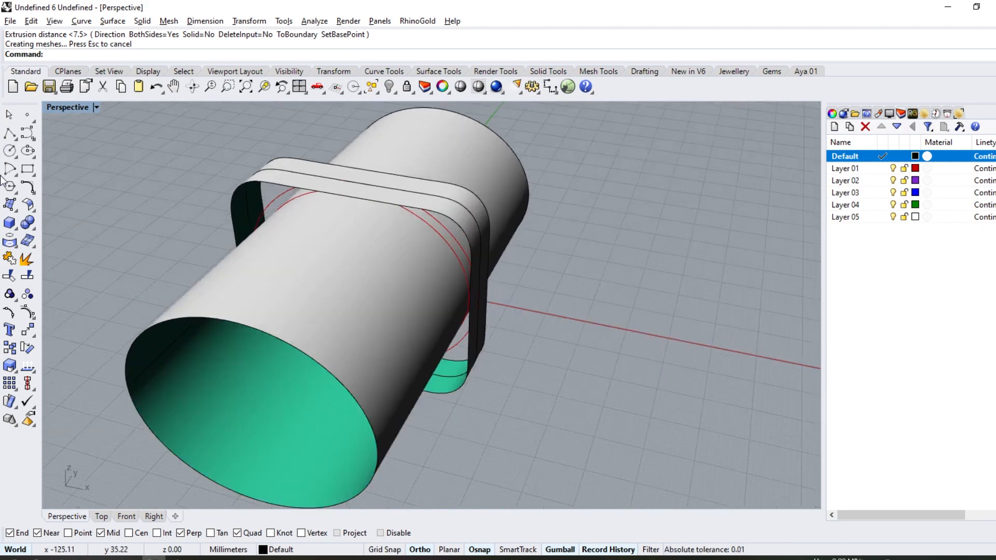
# Step: Duplicate the front edge of the square band and pull the copy onto the tube surface, deleting the input
pyautogui.click(17, 247)
pyautogui.click(22, 248)
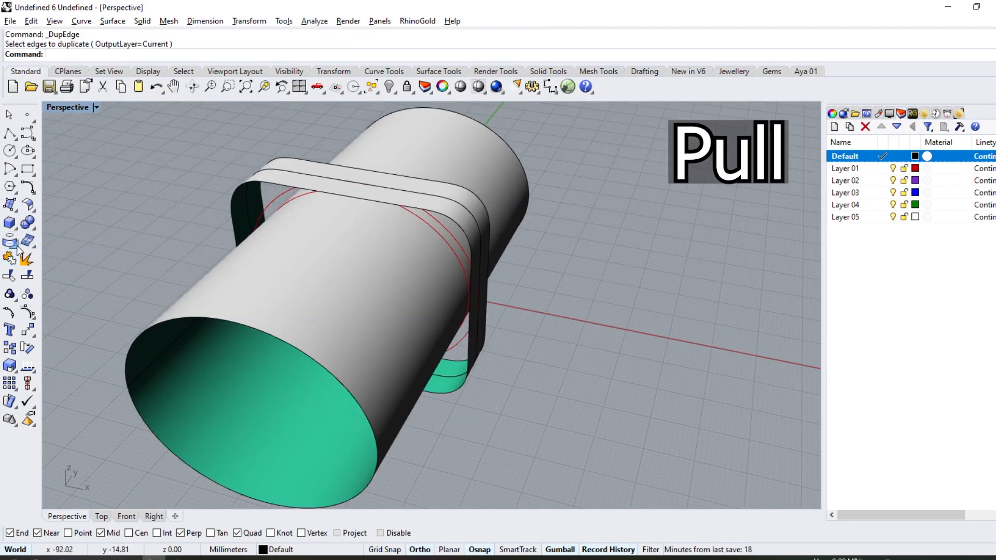
pyautogui.click(18, 249)
pyautogui.click(99, 251)
pyautogui.click(263, 237)
pyautogui.press('Return')
pyautogui.click(280, 253)
pyautogui.press('Return')
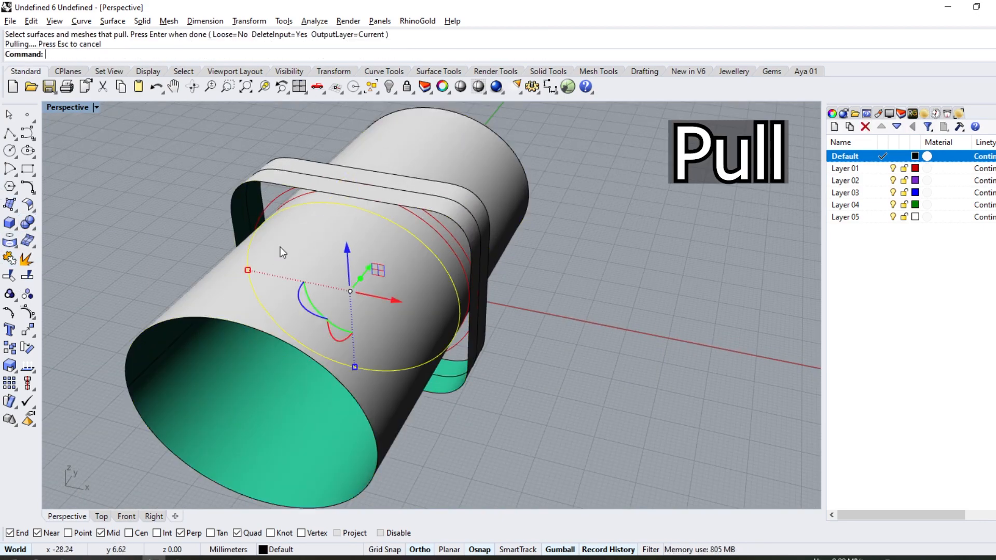
# Step: Hide the tube and turn off the visibility of Layer 01
pyautogui.moveTo(281, 252); pyautogui.dragTo(364, 267, button='right')
pyautogui.click(323, 293)
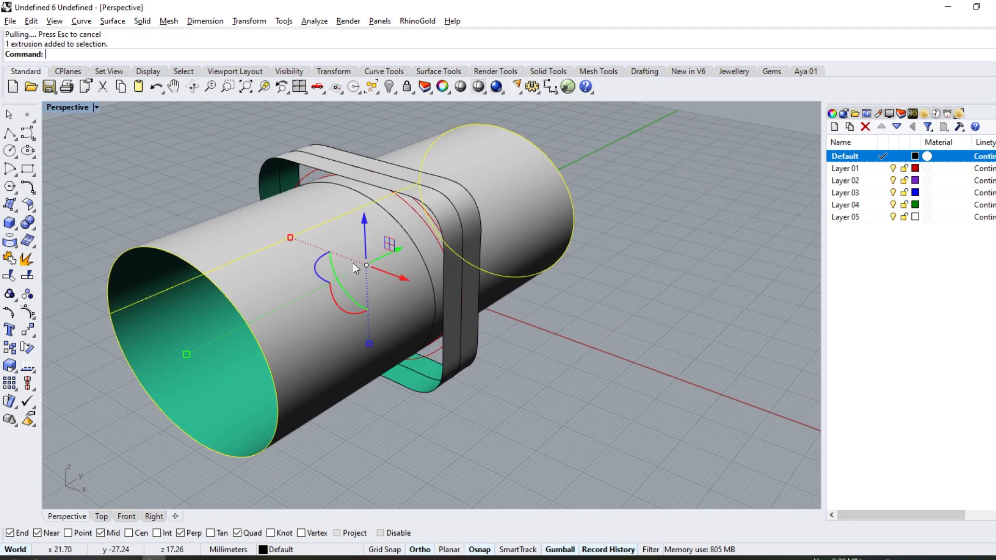
pyautogui.click(390, 87)
pyautogui.click(882, 168)
# Step: Loft a front face between the pulled curve and the front edge of the square band
pyautogui.click(112, 21)
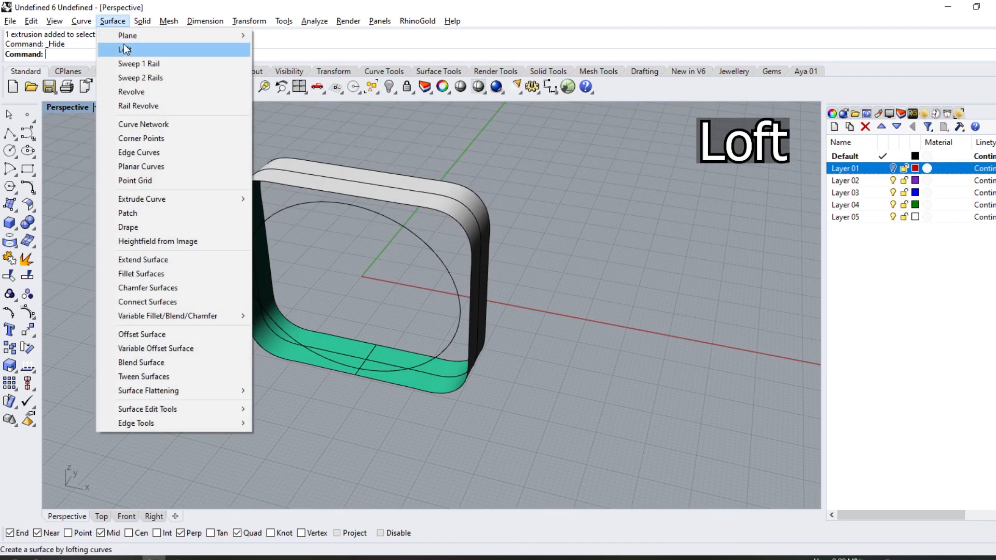
pyautogui.click(125, 49)
pyautogui.click(334, 203)
pyautogui.click(244, 249)
pyautogui.press('Return')
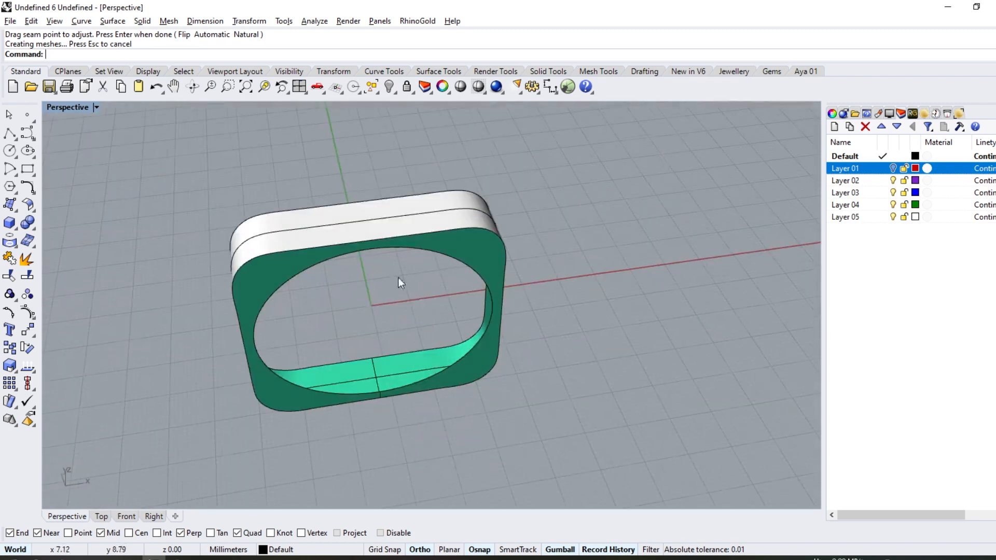
# Step: Mirror the lofted front face across the X axis to the back of the band
pyautogui.click(400, 282)
pyautogui.click(29, 333)
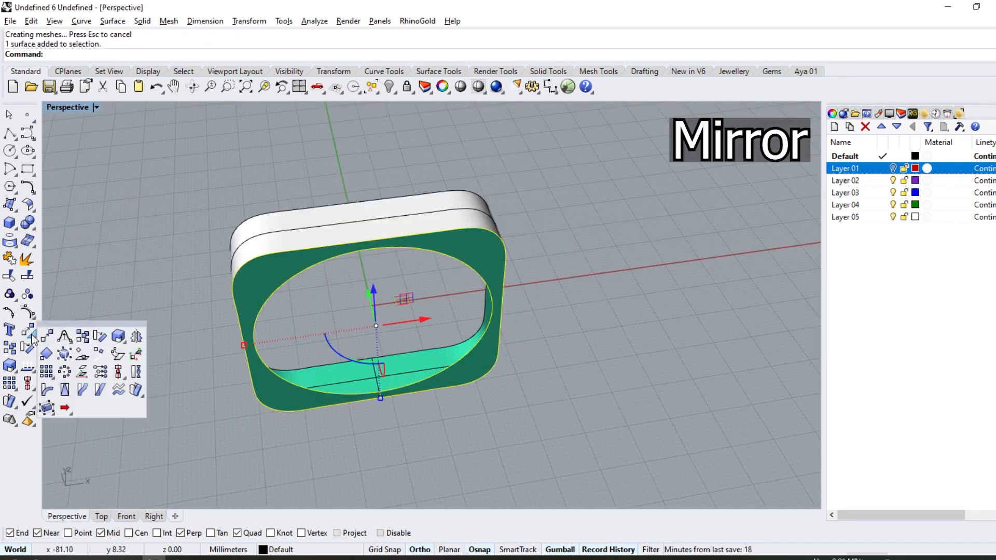
pyautogui.click(138, 337)
pyautogui.click(151, 55)
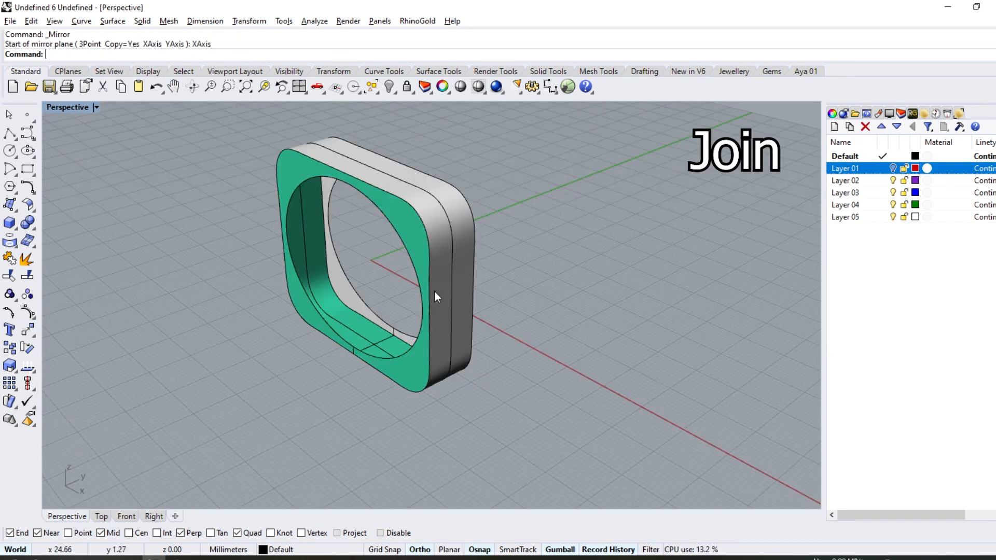
# Step: Join the square band with its front and back lofted faces into one polysurface
pyautogui.scroll(5, 435, 291)
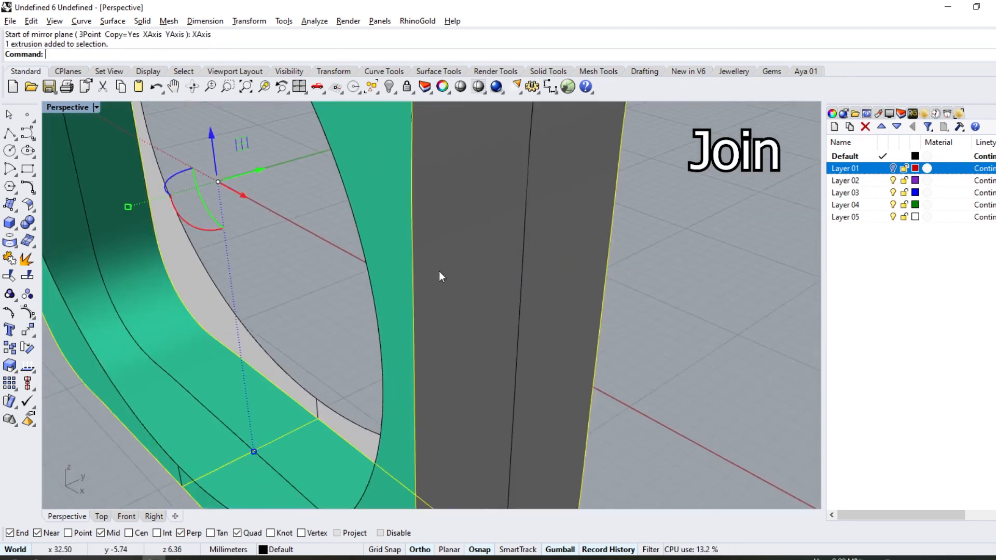
pyautogui.scroll(-7, 439, 273)
pyautogui.keyDown('shift'); pyautogui.click(413, 228); pyautogui.keyUp('shift')
pyautogui.moveTo(413, 229); pyautogui.dragTo(491, 259, button='right')
pyautogui.keyDown('shift'); pyautogui.click(325, 211); pyautogui.keyUp('shift')
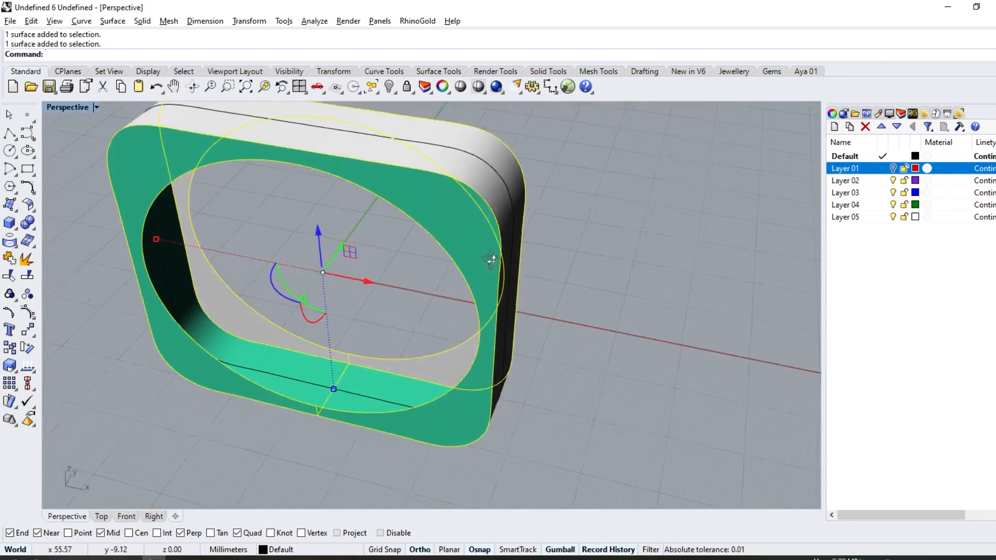
pyautogui.scroll(-5, 491, 259)
pyautogui.click(15, 261)
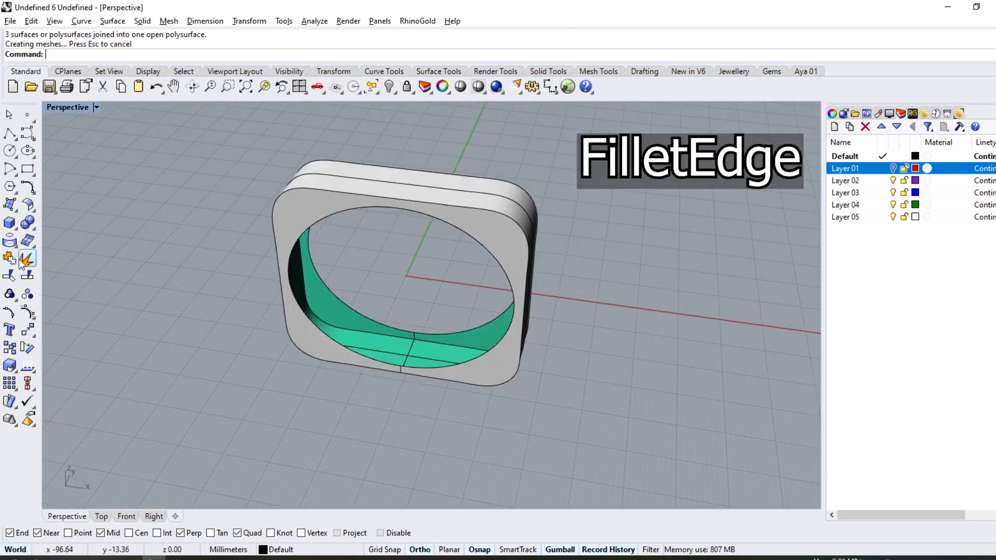
# Step: Fillet the front and back outer edges of the ring with a radius of 1
pyautogui.click(32, 230)
pyautogui.click(136, 250)
pyautogui.click(360, 165)
pyautogui.click(323, 200)
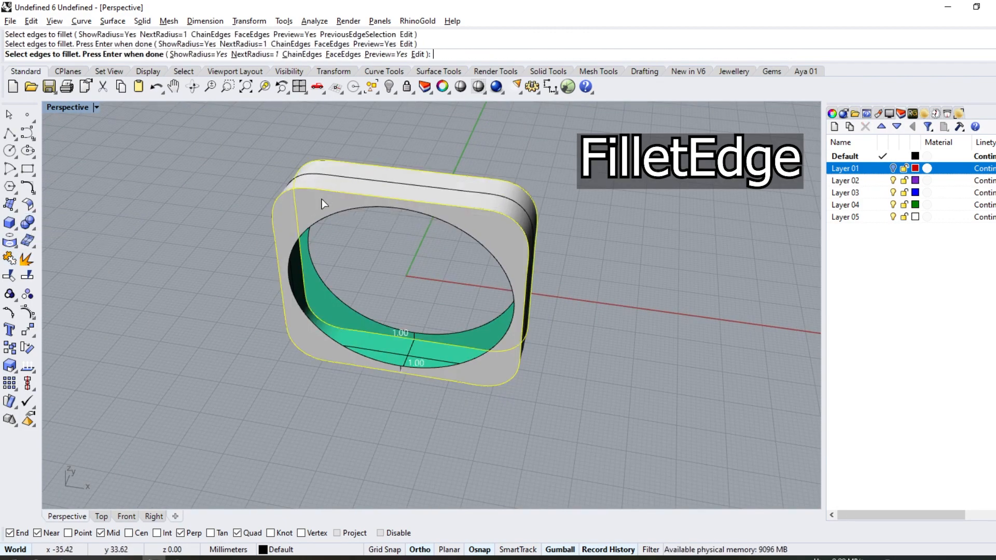
pyautogui.rightClick(318, 196)
pyautogui.press('Return')
# Step: Hide the leftover profile curve running around the middle of the ring's outer surface
pyautogui.moveTo(394, 104); pyautogui.dragTo(489, 225, button='right')
pyautogui.click(489, 225)
pyautogui.hotkey('ctrl', 'h')
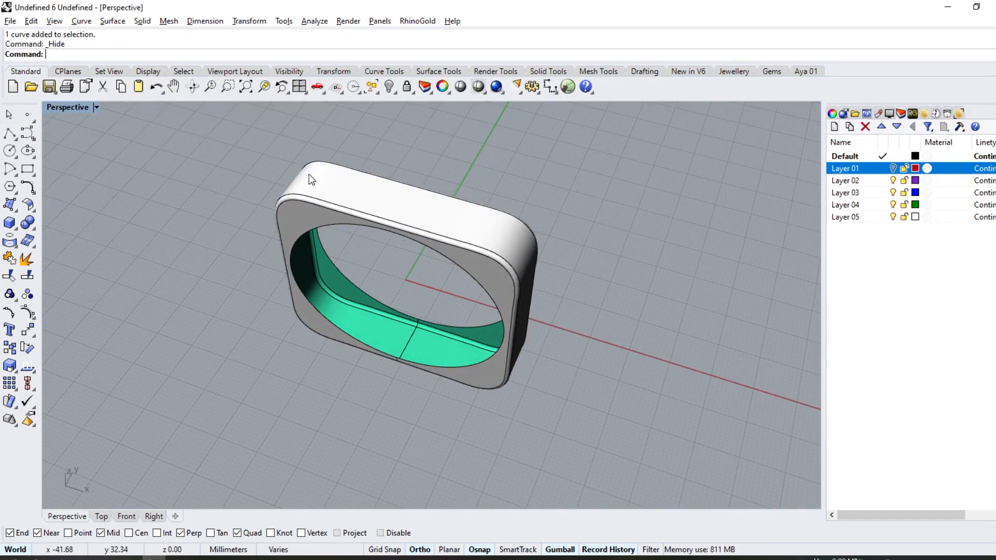
pyautogui.moveTo(311, 179); pyautogui.dragTo(228, 140, button='right')
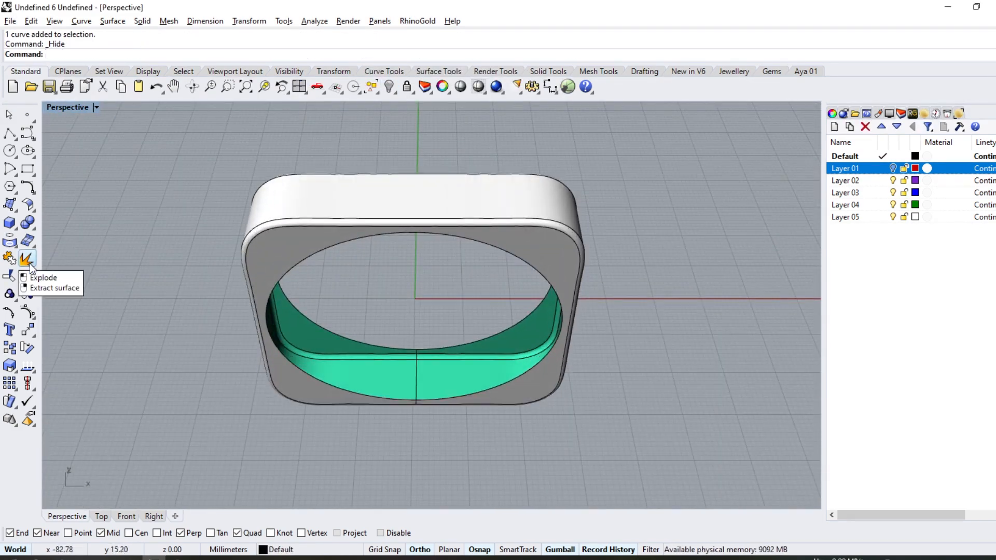
# Step: In the Top view, create a four-corner surface that extends beyond the ring on all sides
pyautogui.click(106, 517)
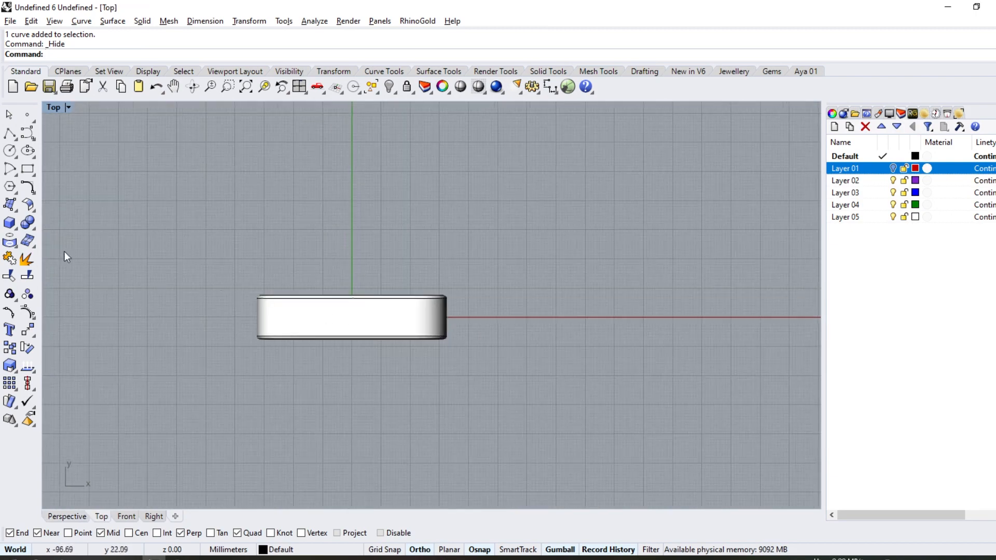
pyautogui.click(10, 206)
pyautogui.click(537, 214)
pyautogui.click(186, 214)
pyautogui.click(185, 421)
pyautogui.click(532, 421)
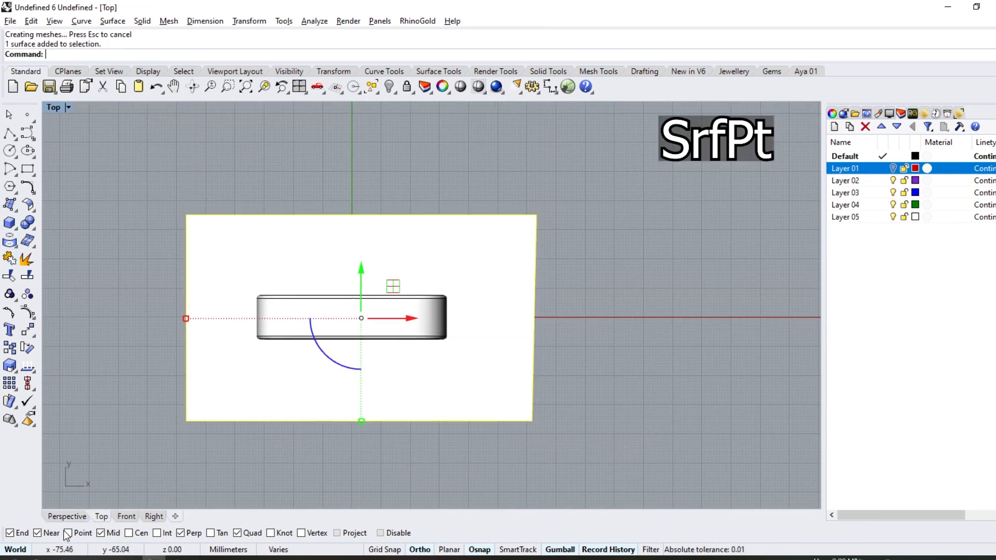
# Step: Move the flat surface up by 12 mm in the Perspective view
pyautogui.click(67, 516)
pyautogui.click(416, 242)
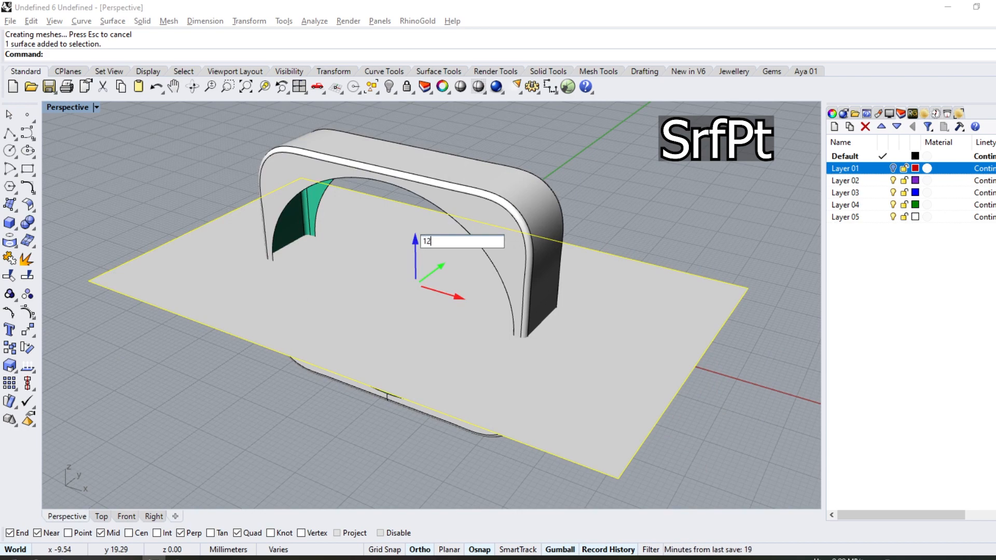
pyautogui.press('Return')
# Step: Extract the outer side surface of the ring from the polysurface without copying it
pyautogui.click(537, 219)
pyautogui.click(641, 375)
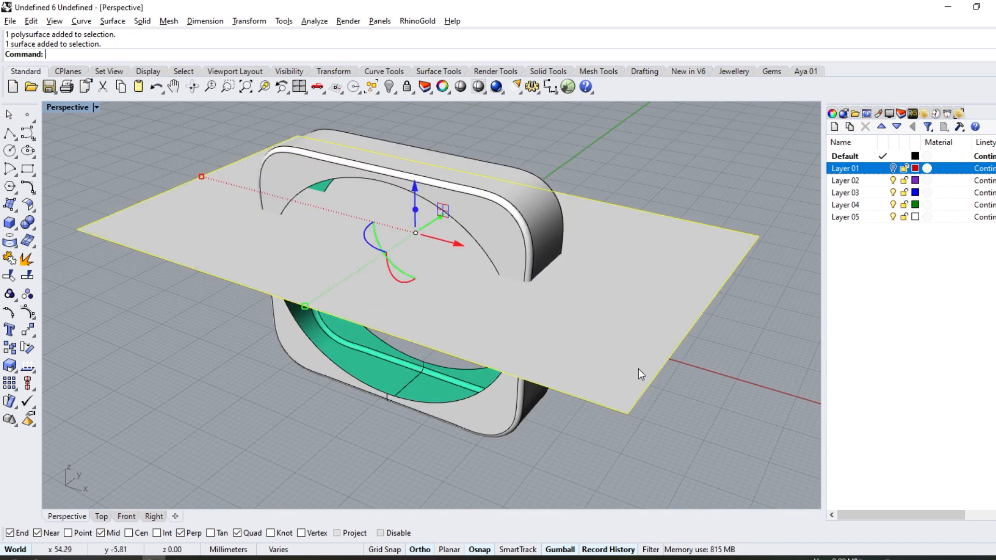
pyautogui.moveTo(642, 375); pyautogui.dragTo(581, 362, button='right')
pyautogui.click(107, 256)
pyautogui.click(27, 259)
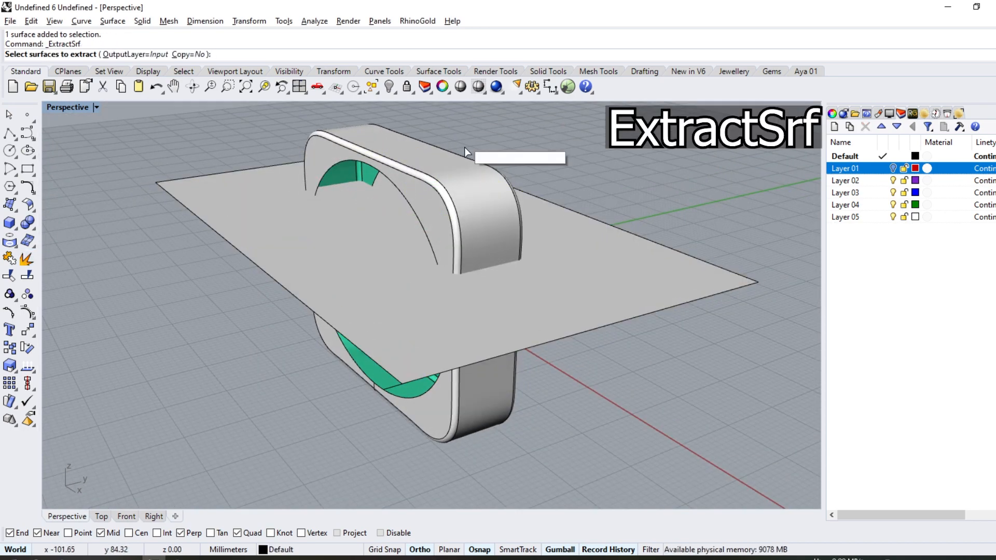
pyautogui.click(478, 194)
pyautogui.press('Return')
# Step: Intersect the extracted outer surface with the flat cutting surface and delete the flat surface
pyautogui.keyDown('shift'); pyautogui.click(249, 244); pyautogui.keyUp('shift')
pyautogui.click(15, 247)
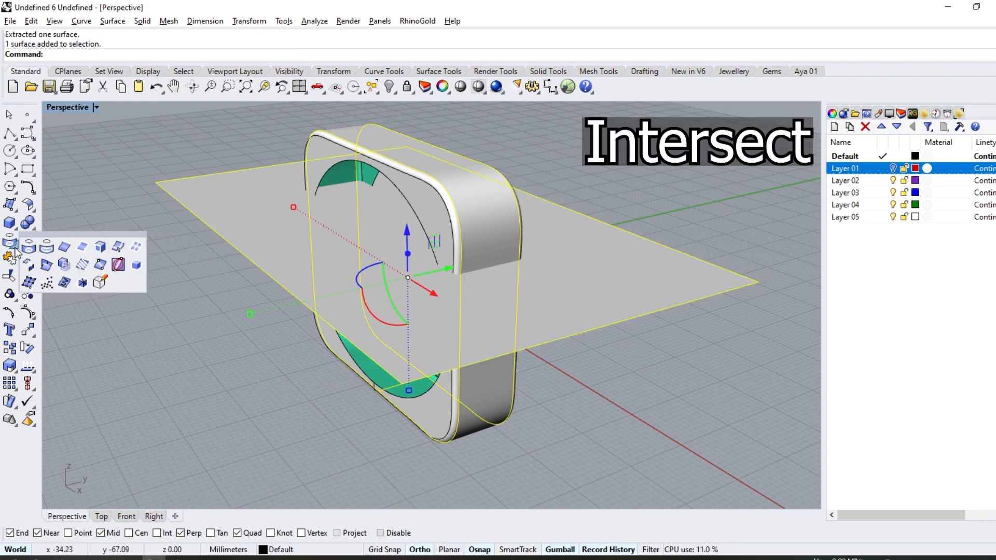
pyautogui.click(47, 266)
pyautogui.press('Delete')
# Step: Offset the intersection line 0.2 mm downward on the ring's extracted outer side surface, flipping the offset direction
pyautogui.moveTo(491, 319); pyautogui.dragTo(459, 244, button='right')
pyautogui.click(459, 245)
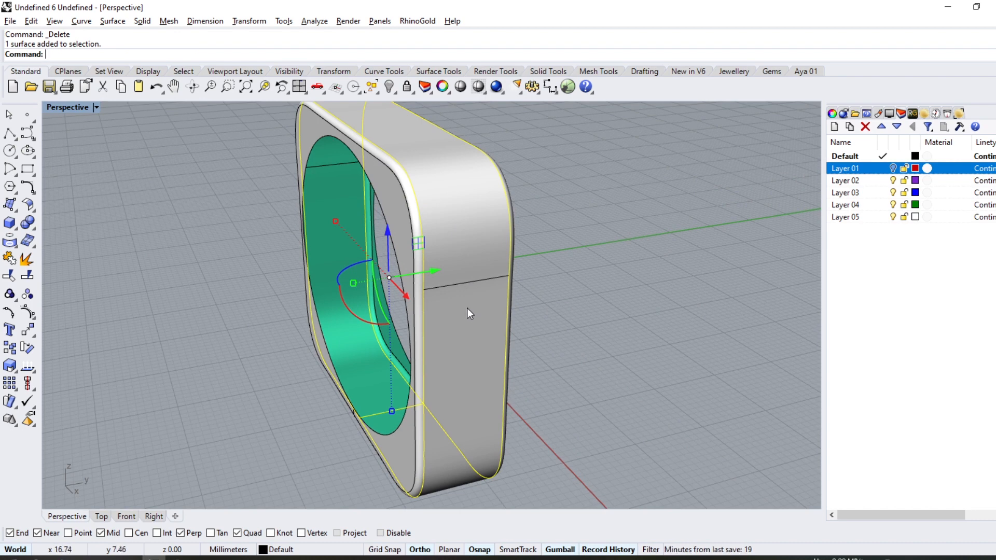
pyautogui.press('Escape')
pyautogui.click(29, 195)
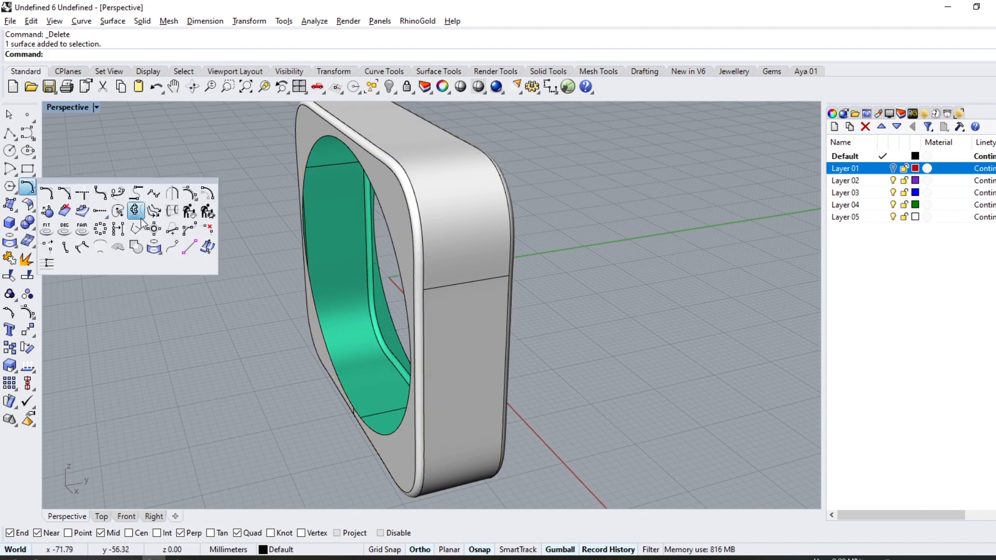
pyautogui.click(83, 211)
pyautogui.click(457, 285)
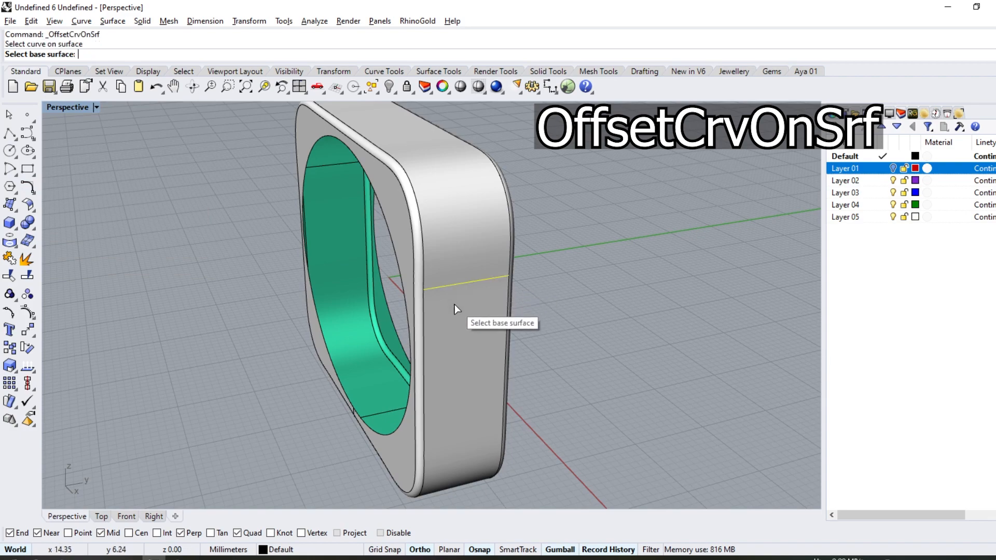
pyautogui.click(457, 311)
pyautogui.write('.')
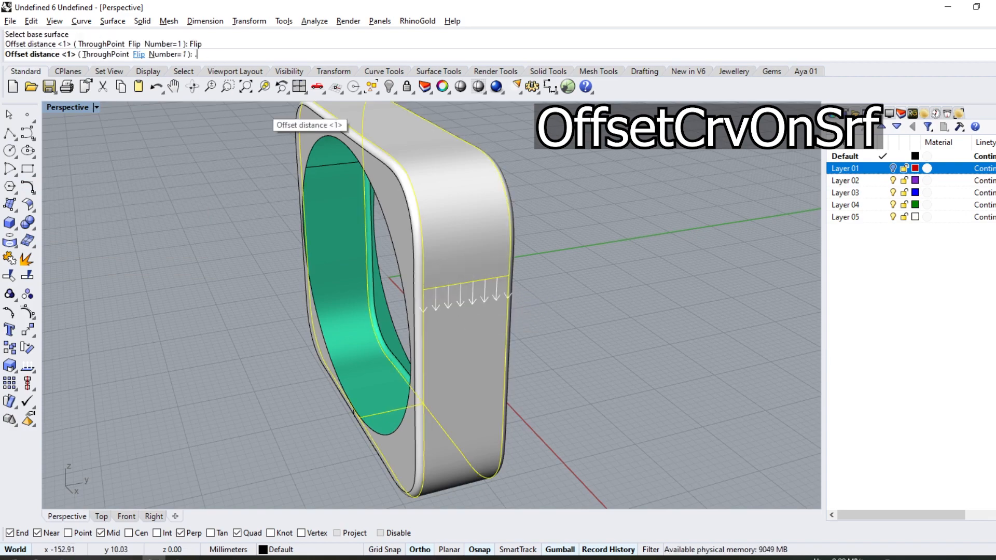
pyautogui.write('2')
pyautogui.press('Return')
# Step: Mirror a copy of the offset line across the Y axis to the opposite side of the ring
pyautogui.scroll(5, 463, 296)
pyautogui.click(422, 273)
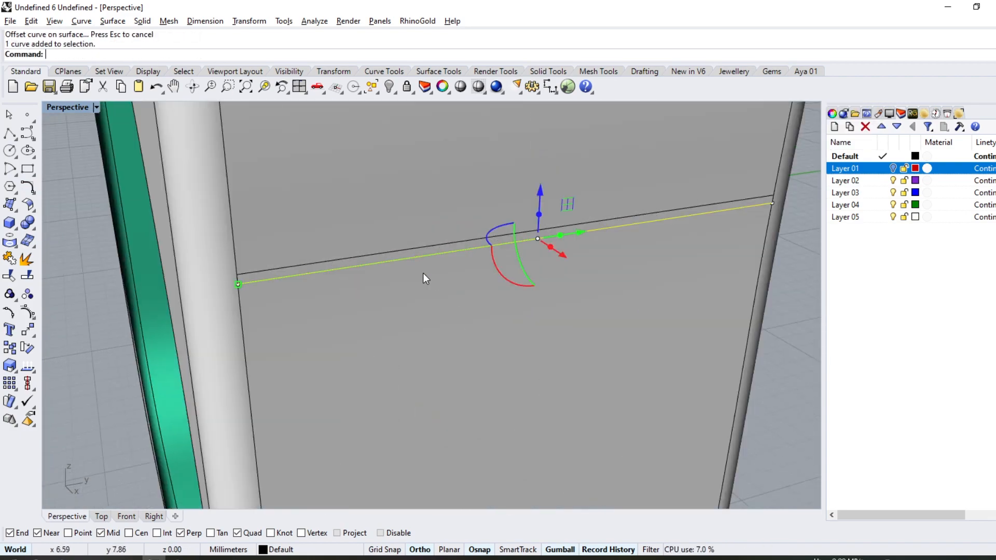
pyautogui.scroll(-5, 292, 355)
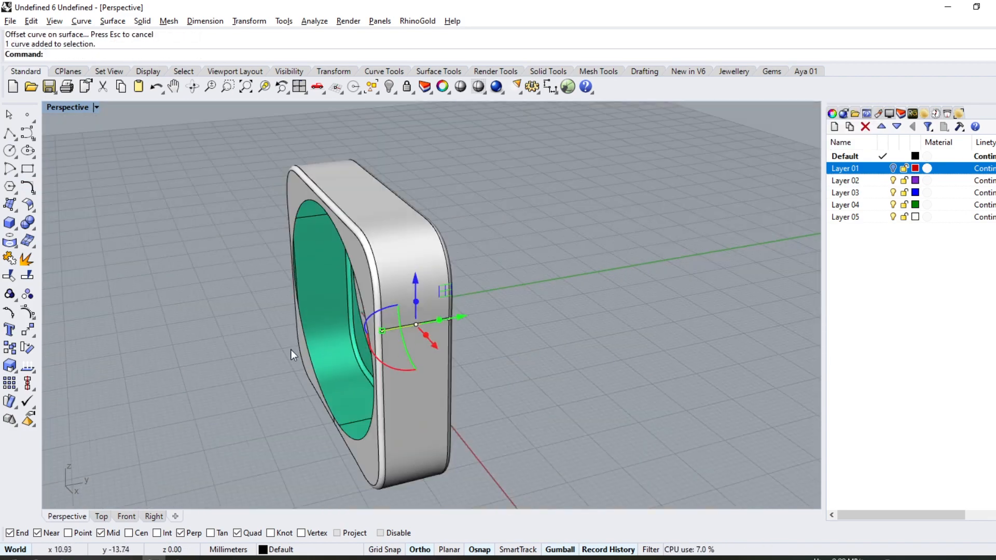
pyautogui.click(31, 339)
pyautogui.click(135, 337)
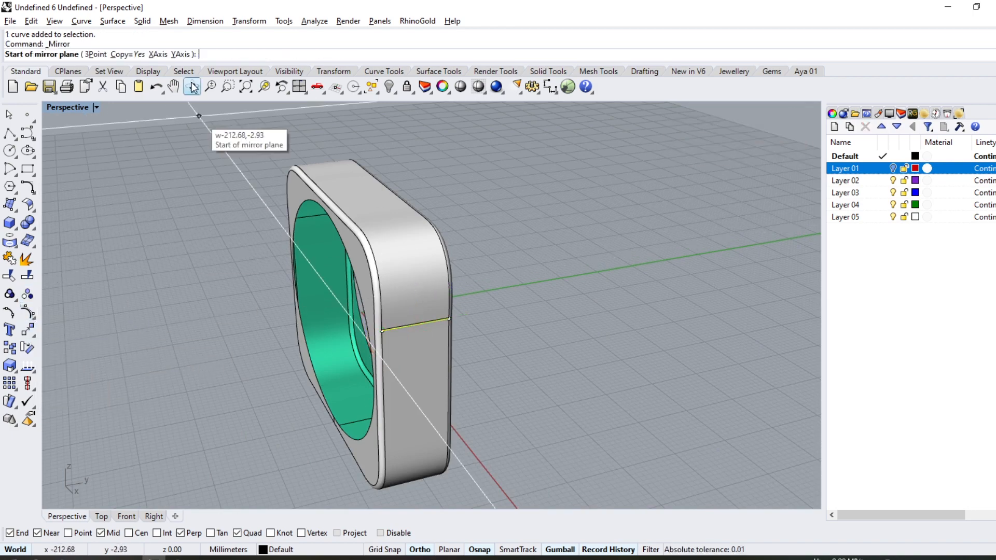
pyautogui.click(181, 54)
# Step: Split the ring's outer side surface with the offset lines on both sides
pyautogui.moveTo(310, 314); pyautogui.dragTo(409, 331, button='right')
pyautogui.click(486, 354)
pyautogui.click(27, 275)
pyautogui.scroll(5, 402, 319)
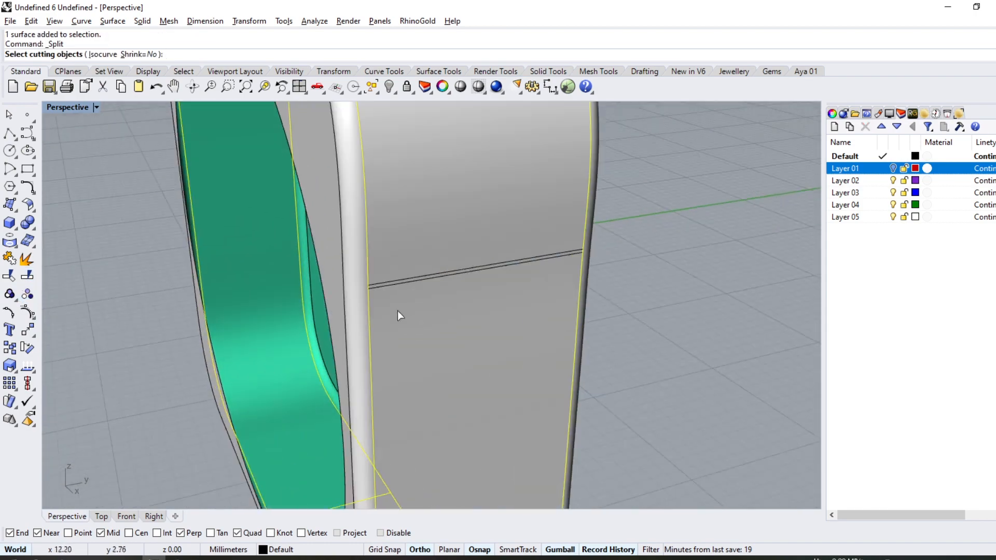
pyautogui.click(402, 285)
pyautogui.scroll(-5, 229, 307)
pyautogui.moveTo(229, 306); pyautogui.dragTo(527, 268, button='right')
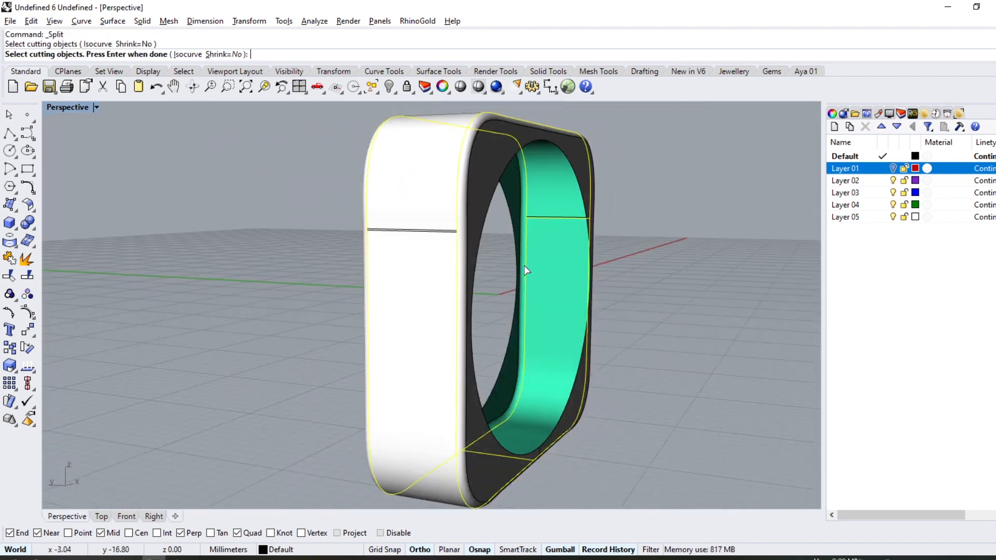
pyautogui.scroll(5, 435, 236)
pyautogui.press('Return')
# Step: Offset the upper piece of the split surface inward by 1.2 mm as a solid
pyautogui.scroll(-5, 434, 245)
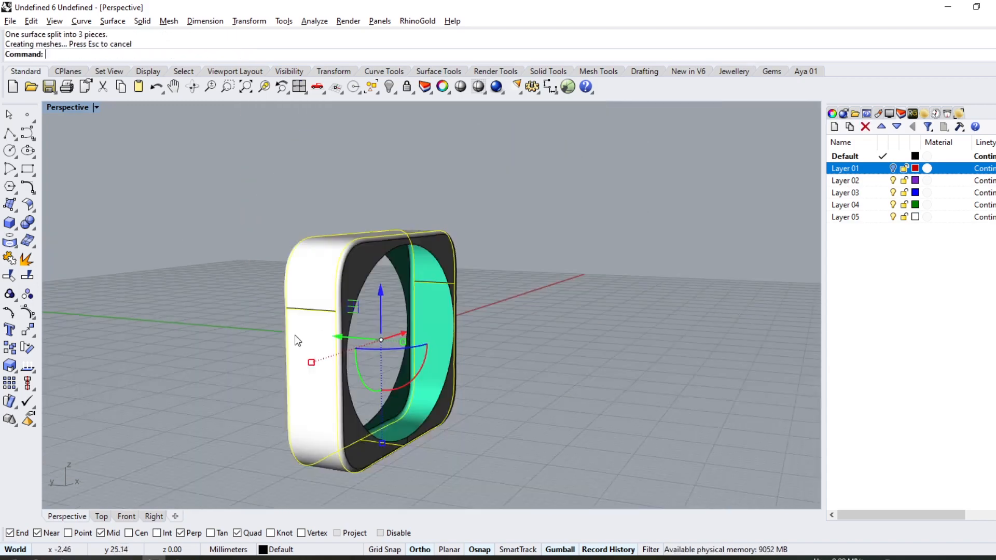
pyautogui.moveTo(296, 338); pyautogui.dragTo(369, 305, button='right')
pyautogui.scroll(5, 369, 305)
pyautogui.click(244, 261)
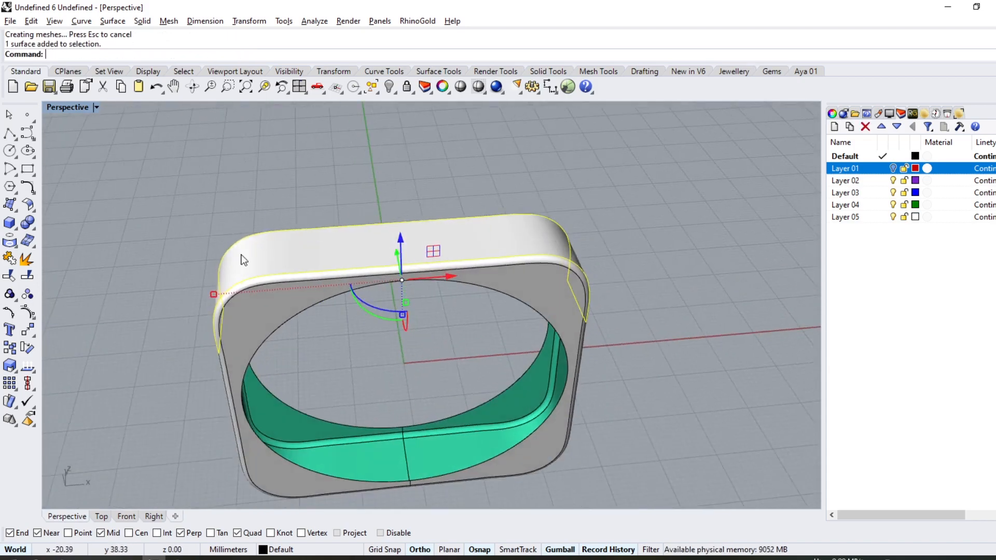
pyautogui.click(30, 206)
pyautogui.click(33, 212)
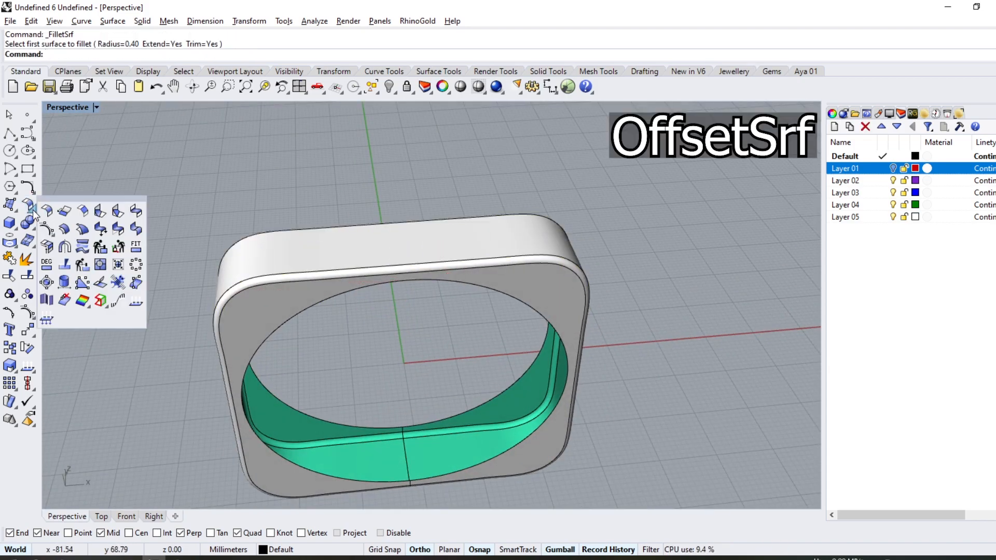
pyautogui.click(63, 229)
pyautogui.click(291, 254)
pyautogui.press('Return')
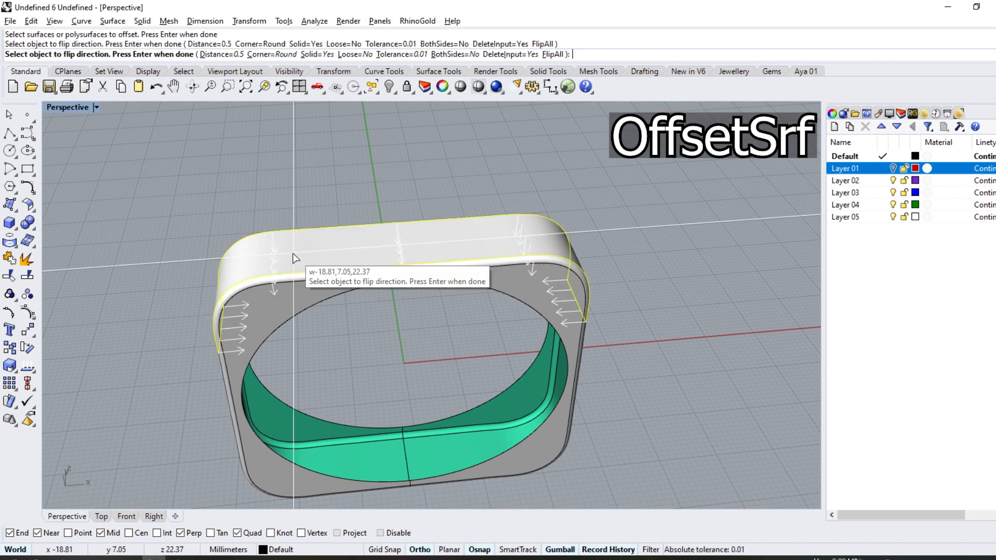
pyautogui.write('1.2')
pyautogui.press('Return')
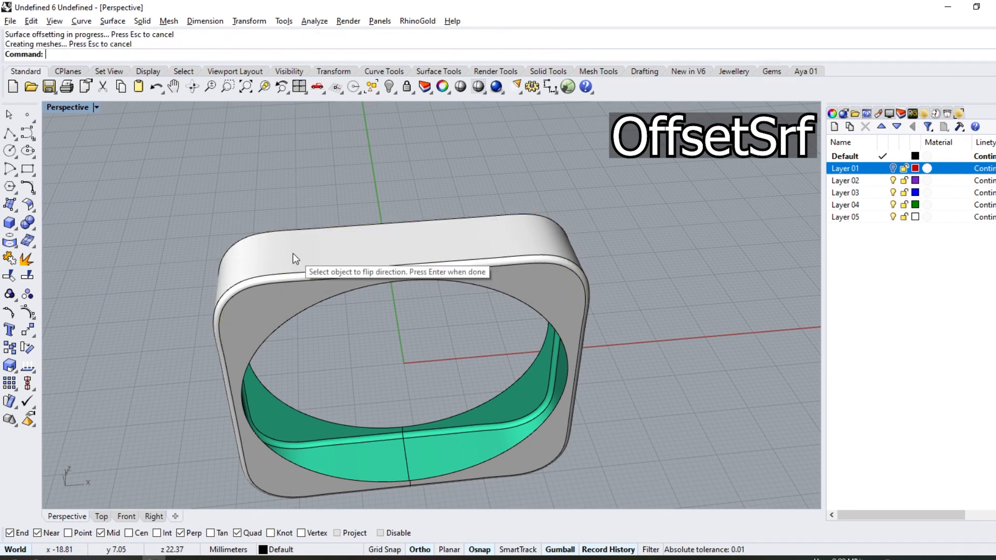
# Step: Examine the upper offset solid and the curves running along its lower side edge
pyautogui.click(334, 249)
pyautogui.moveTo(334, 249); pyautogui.dragTo(346, 221, button='right')
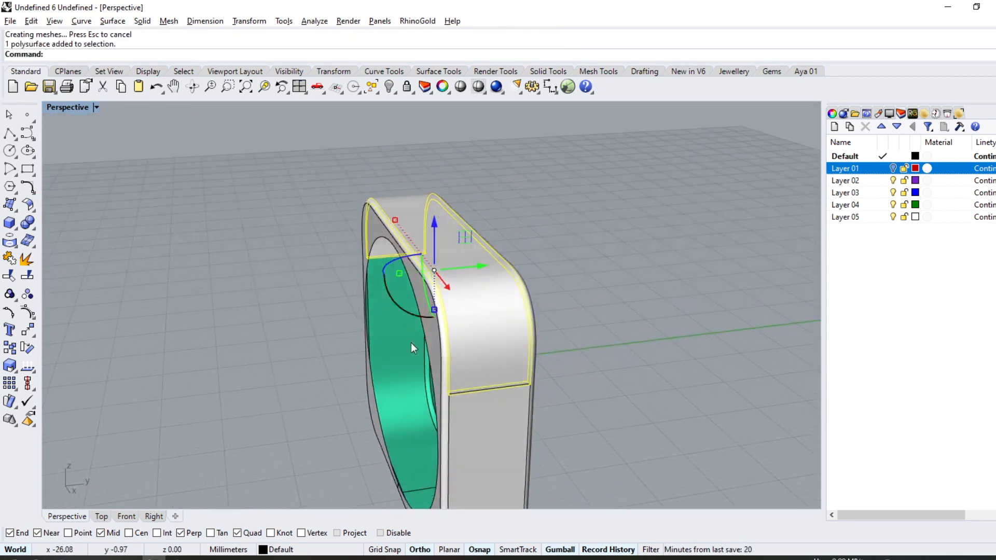
pyautogui.scroll(10, 475, 394)
pyautogui.scroll(4, 447, 384)
pyautogui.click(443, 386)
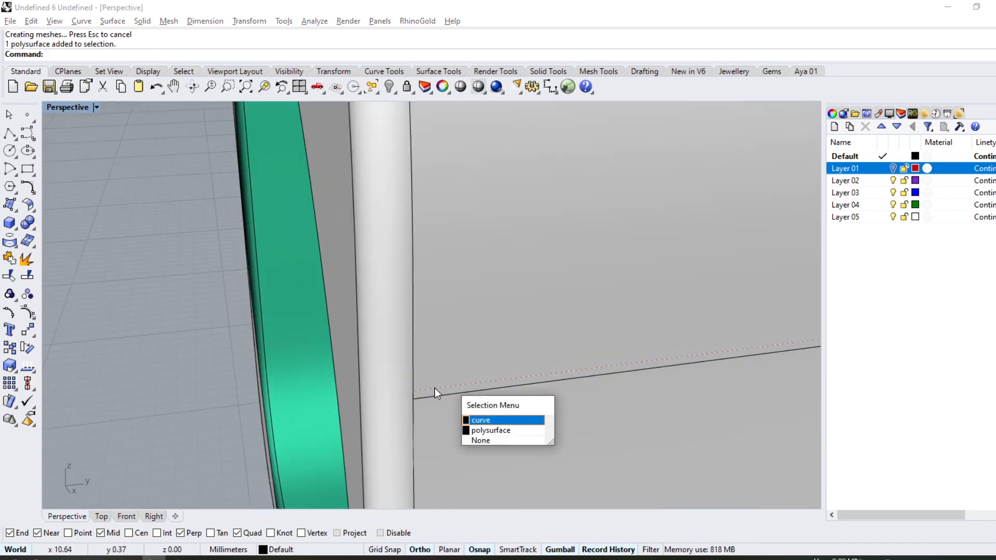
pyautogui.click(432, 388)
pyautogui.scroll(-13, 372, 390)
pyautogui.moveTo(270, 335); pyautogui.dragTo(303, 297, button='right')
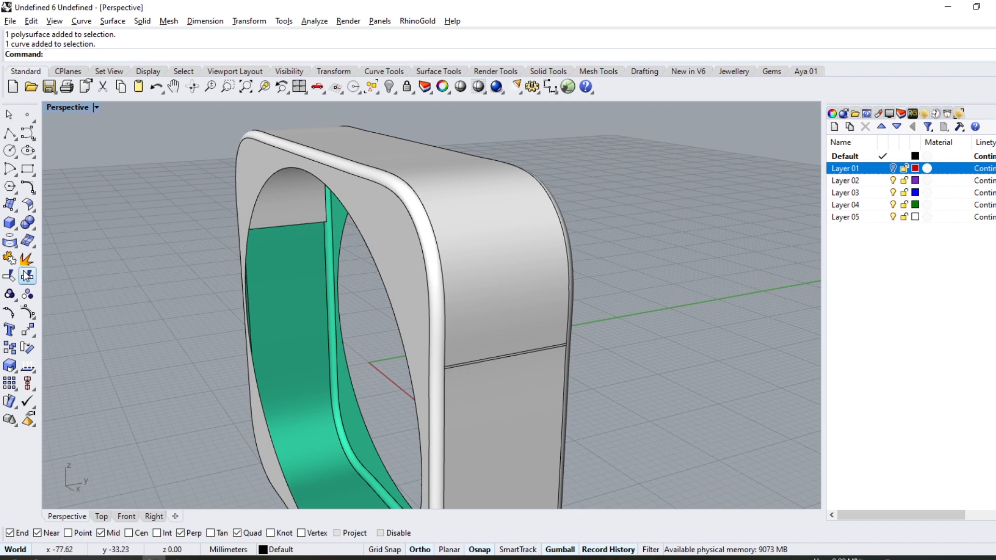
# Step: Duplicate the two long outer edges bordering the ring's band surface, one on each side of the band
pyautogui.click(16, 248)
pyautogui.click(48, 246)
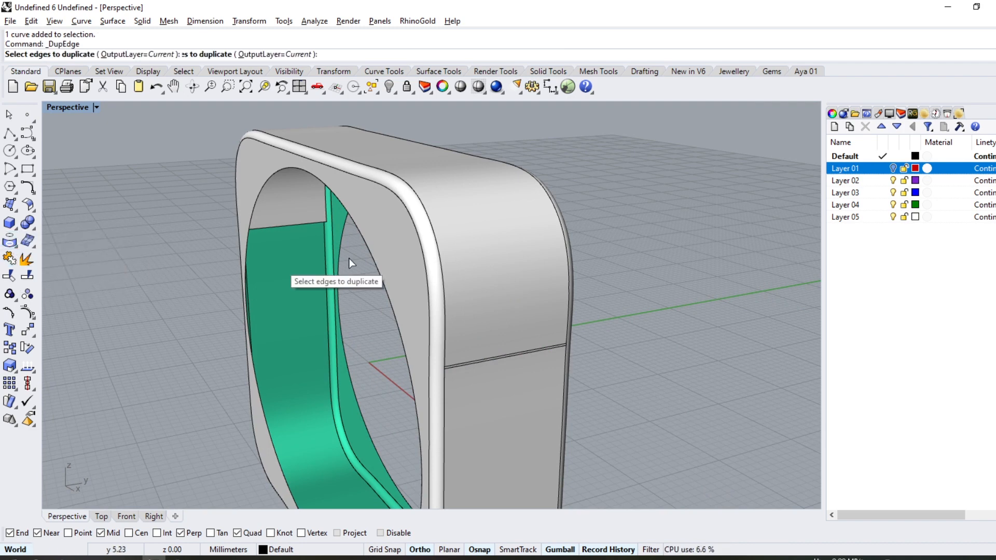
pyautogui.click(424, 233)
pyautogui.click(483, 259)
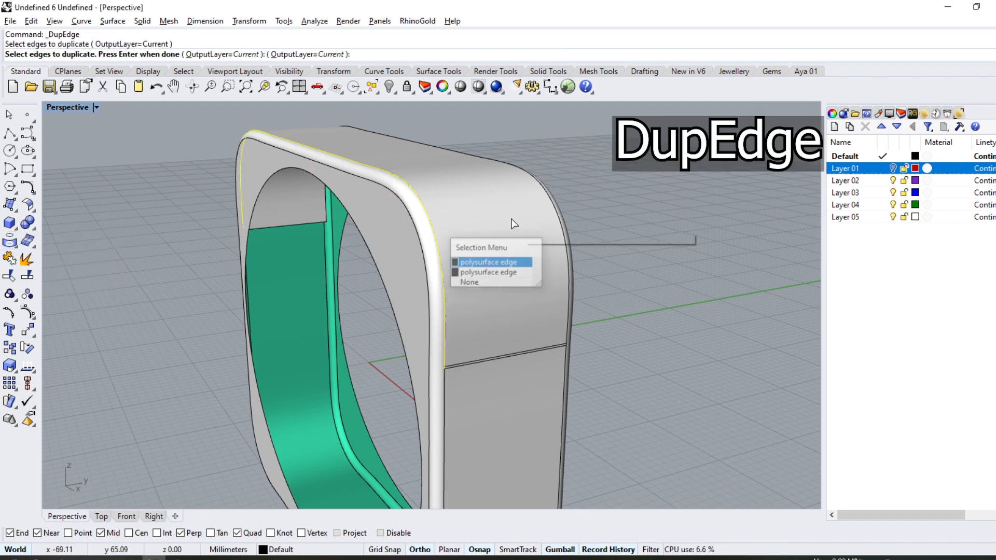
pyautogui.click(551, 213)
pyautogui.press('Return')
pyautogui.press('Return')
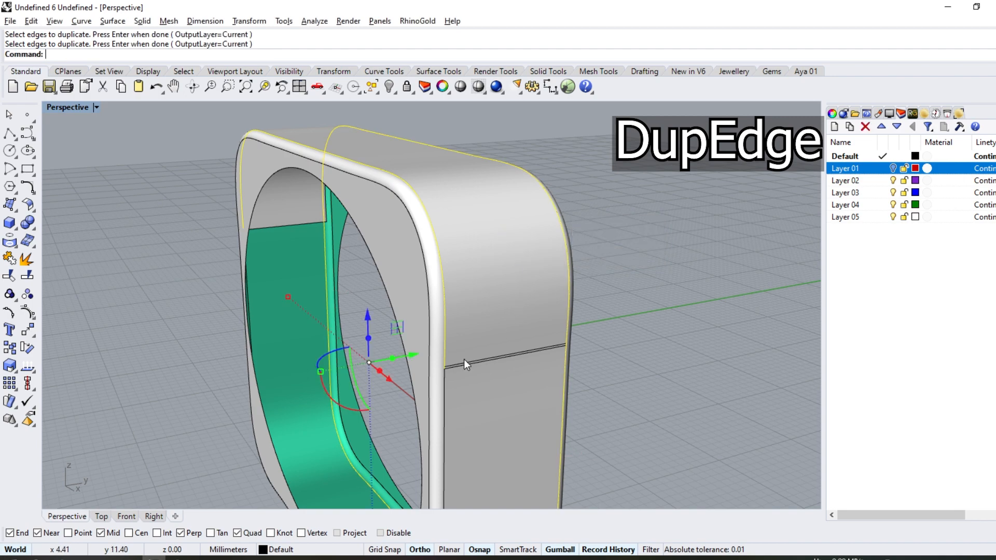
# Step: Add the original intersection lines on both sides to the selected edge curves, and lock all other objects
pyautogui.click(464, 359)
pyautogui.click(502, 393)
pyautogui.moveTo(325, 318); pyautogui.dragTo(393, 362, button='right')
pyautogui.scroll(5, 392, 363)
pyautogui.click(272, 378)
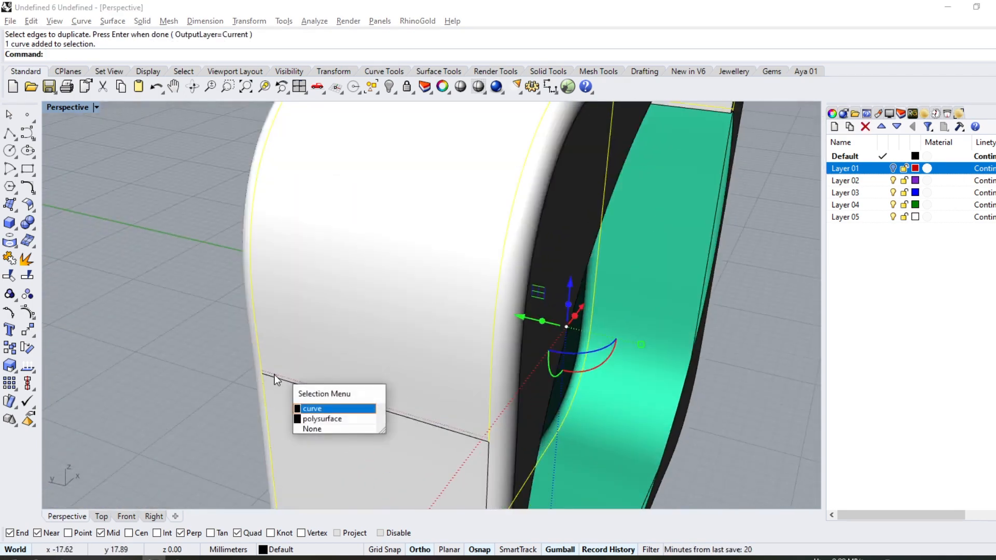
pyautogui.click(321, 407)
pyautogui.scroll(-5, 396, 317)
pyautogui.moveTo(395, 317); pyautogui.dragTo(411, 107, button='right')
pyautogui.click(445, 110)
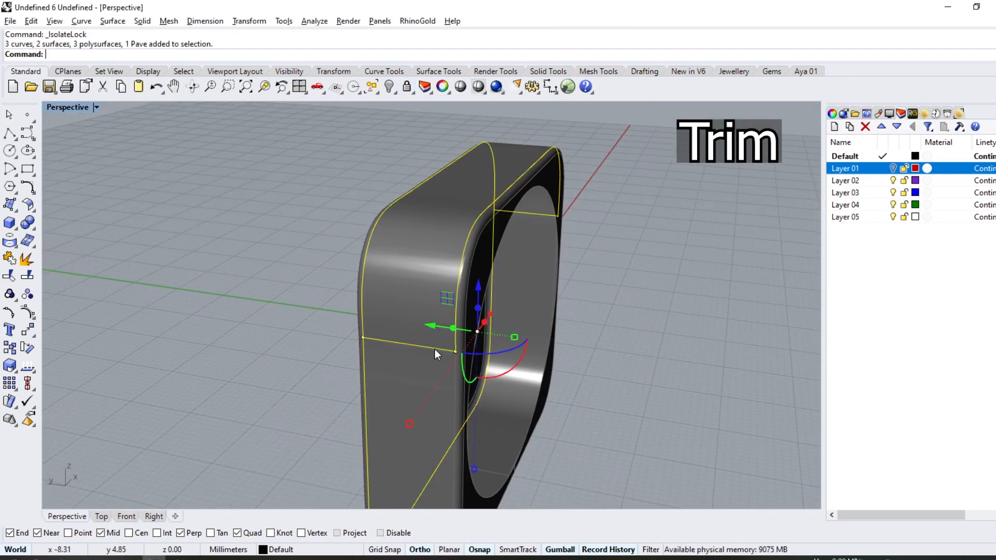
# Step: Trim away the ends of the edge curves that extend below the intersection lines on both sides of the ring
pyautogui.click(9, 276)
pyautogui.scroll(5, 337, 367)
pyautogui.click(270, 362)
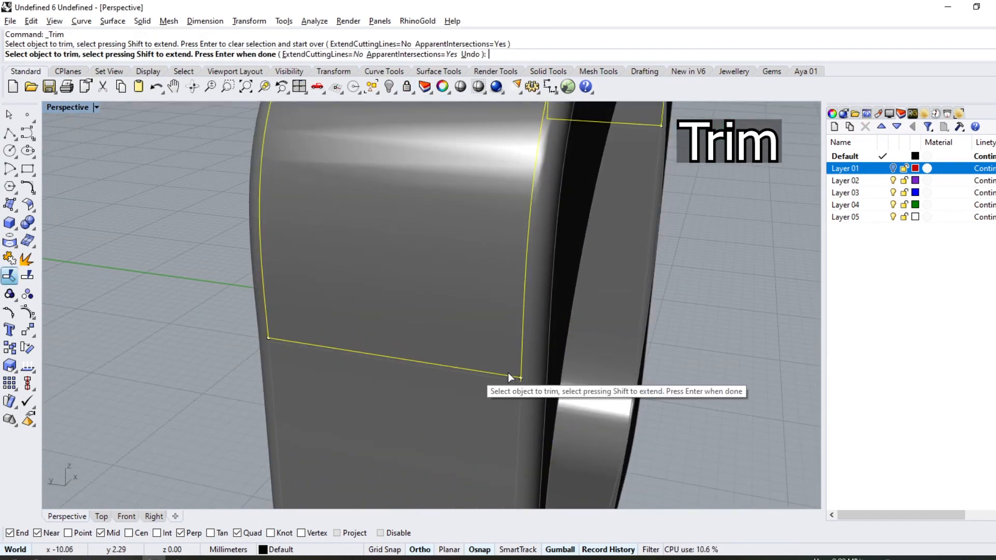
pyautogui.scroll(4, 512, 375)
pyautogui.click(522, 384)
pyautogui.scroll(-9, 522, 384)
pyautogui.moveTo(522, 384); pyautogui.dragTo(387, 314, button='right')
pyautogui.scroll(7, 326, 384)
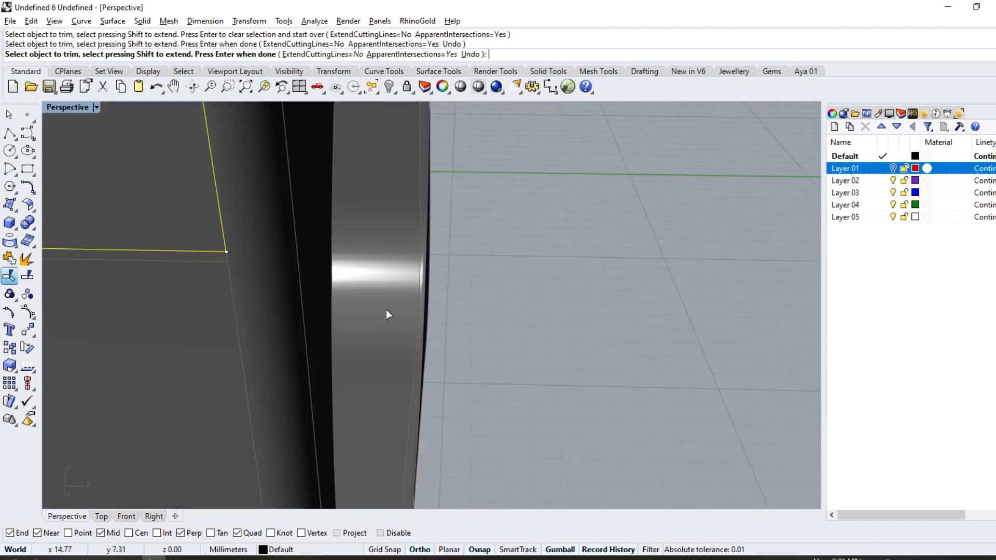
pyautogui.scroll(-6, 387, 314)
pyautogui.scroll(8, 233, 329)
pyautogui.rightClick(233, 329)
pyautogui.rightClick(234, 329)
pyautogui.click(185, 261)
pyautogui.rightClick(259, 316)
pyautogui.scroll(-8, 260, 317)
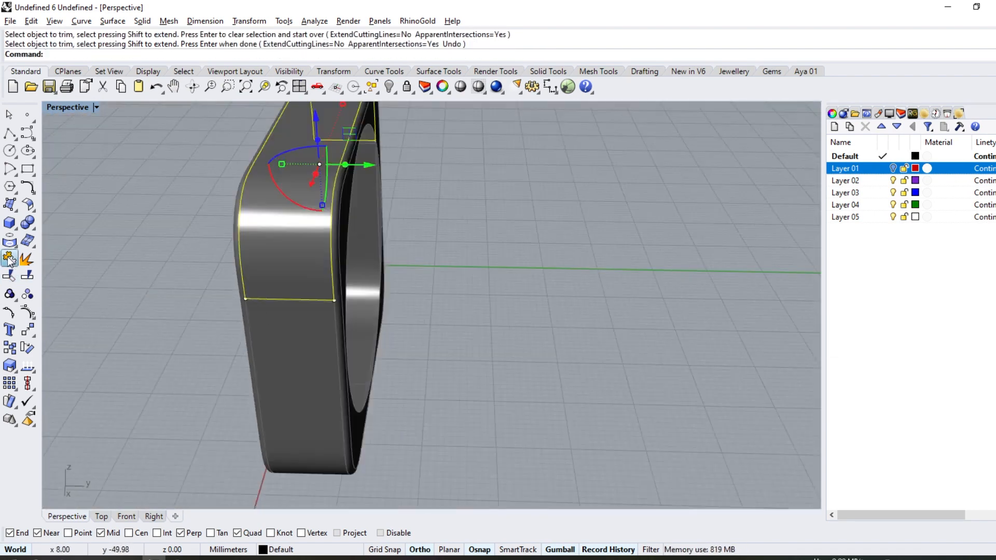
# Step: Join the trimmed curves into one outline and unlock the upper solid
pyautogui.click(9, 259)
pyautogui.moveTo(218, 259); pyautogui.dragTo(248, 250, button='right')
pyautogui.click(444, 110)
pyautogui.click(341, 228)
pyautogui.rightClick(342, 230)
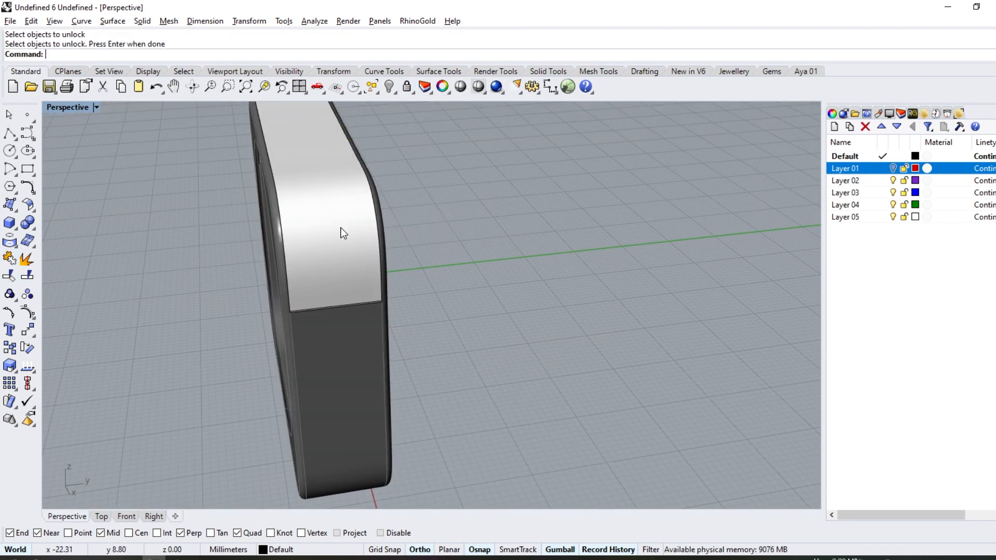
# Step: Split the upper solid with the joined outline curve
pyautogui.click(341, 230)
pyautogui.click(27, 276)
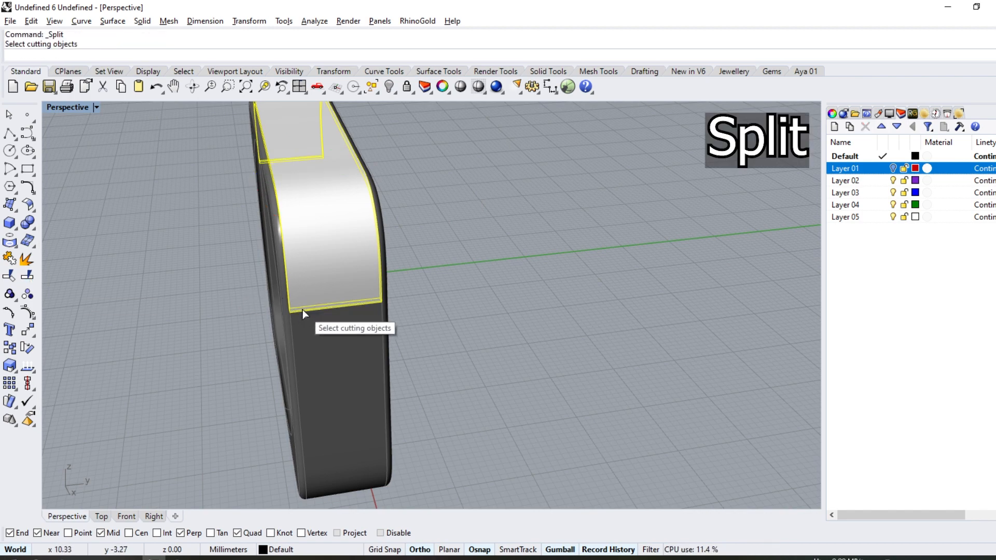
pyautogui.click(302, 310)
pyautogui.rightClick(302, 309)
pyautogui.scroll(-6, 299, 296)
# Step: Offset the split-off outer surface inward by 0.5 mm as a solid
pyautogui.click(298, 288)
pyautogui.moveTo(298, 288); pyautogui.dragTo(327, 267, button='right')
pyautogui.scroll(6, 326, 268)
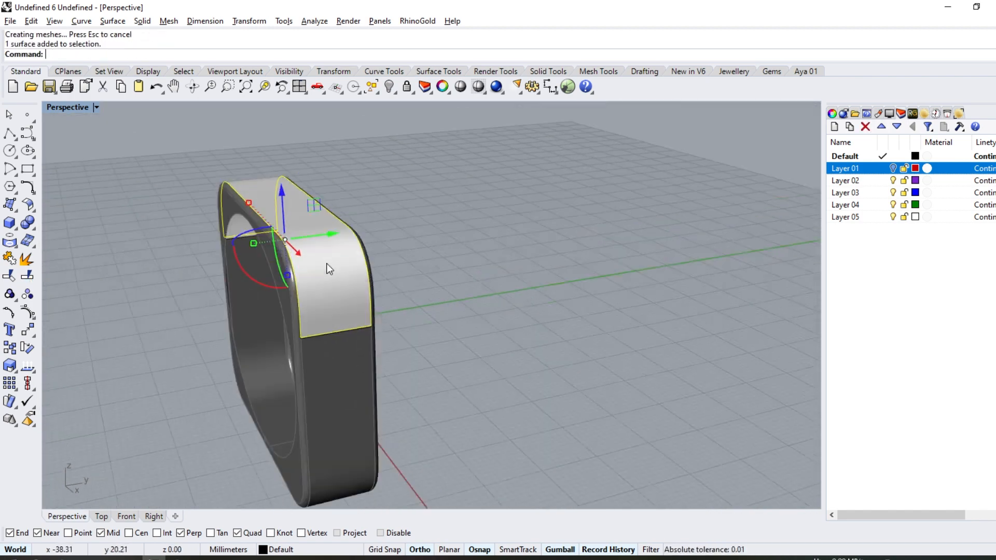
pyautogui.click(29, 214)
pyautogui.click(65, 233)
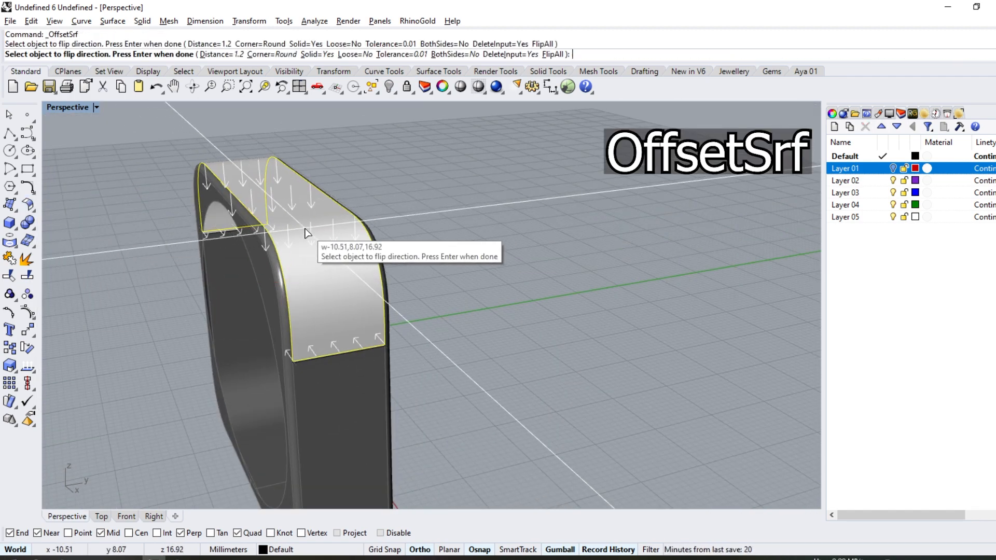
pyautogui.write('.5')
pyautogui.press('Return')
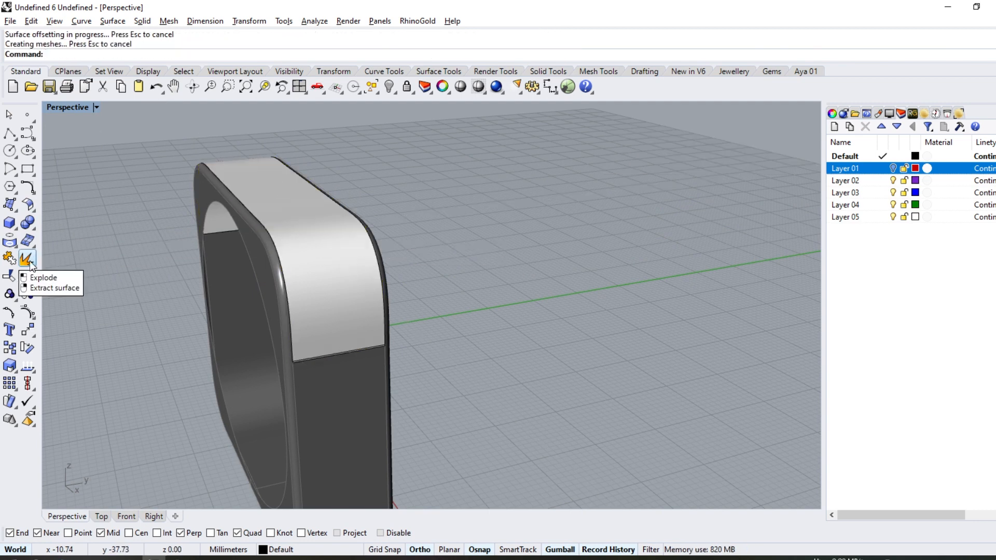
# Step: Extract and delete the offset solid's outer face, and join the remaining faces with the surrounding polysurface
pyautogui.rightClick(28, 260)
pyautogui.click(255, 186)
pyautogui.press('Return')
pyautogui.press('Delete')
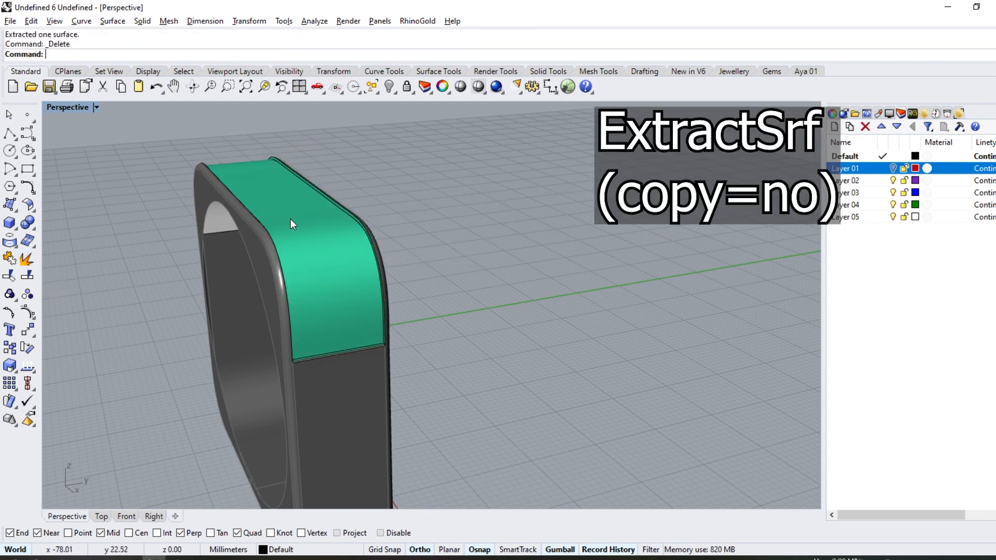
pyautogui.click(297, 223)
pyautogui.keyDown('shift'); pyautogui.click(338, 259); pyautogui.keyUp('shift')
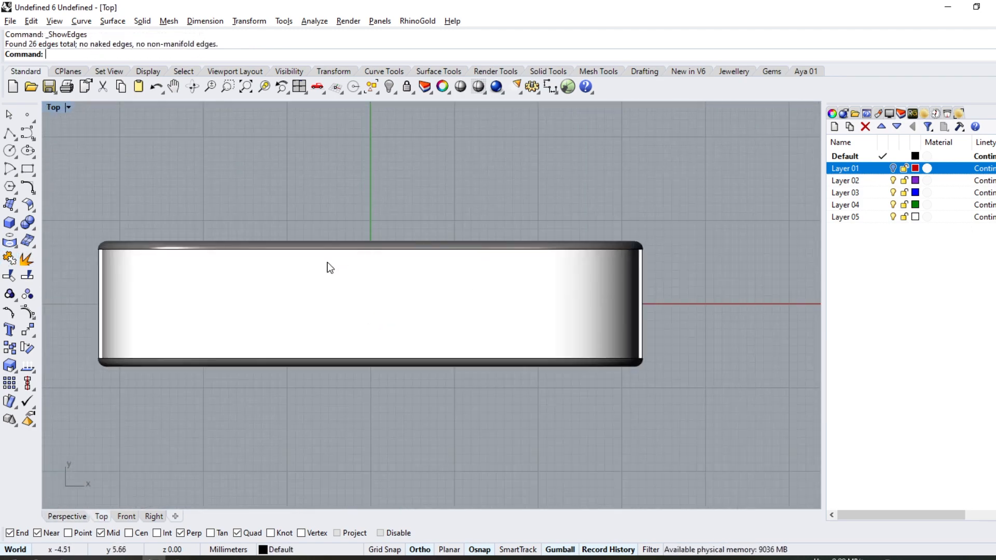
# Step: Extract the crosswise isocurve at the middle of the recessed top surface with ExtractIsoCurve
pyautogui.click(17, 140)
pyautogui.click(9, 240)
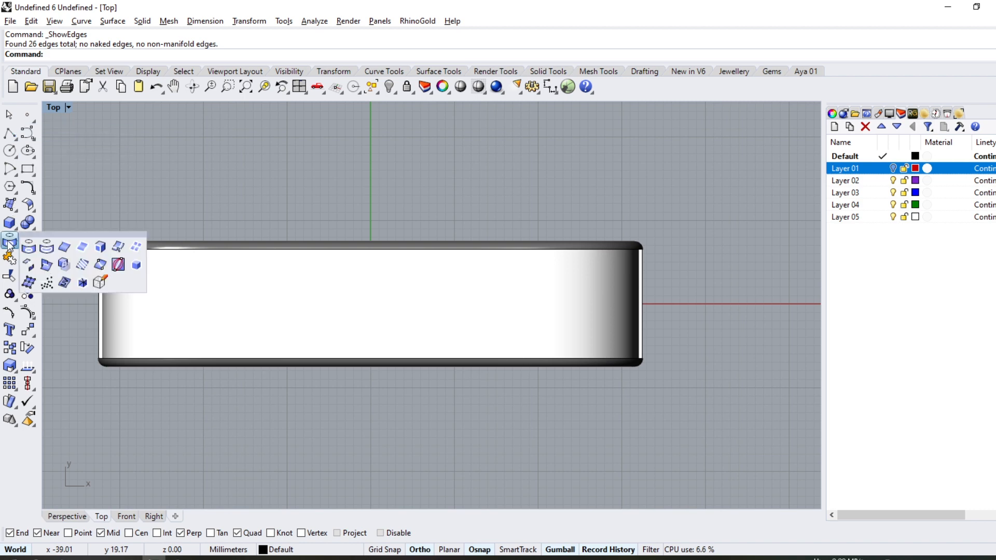
pyautogui.click(119, 247)
pyautogui.click(312, 295)
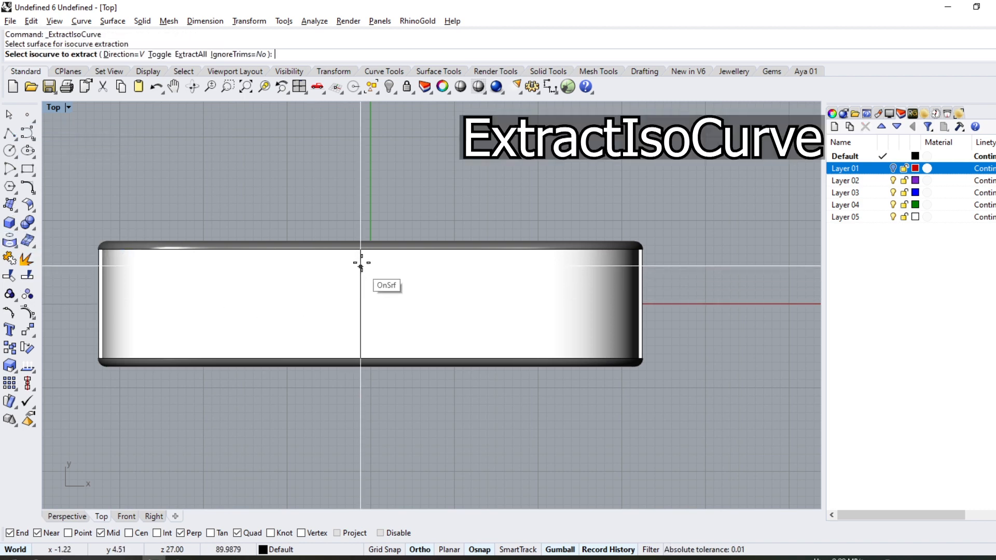
pyautogui.scroll(5, 369, 248)
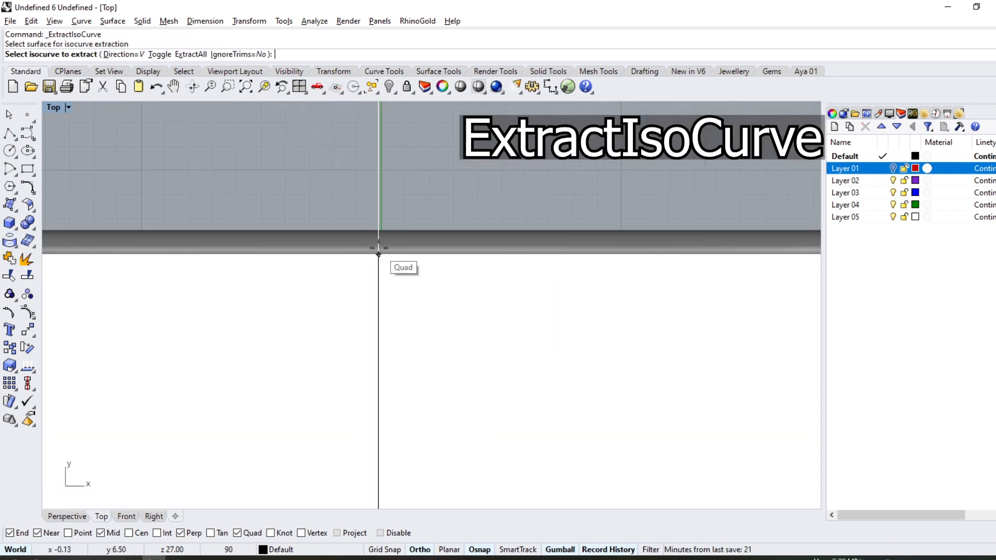
pyautogui.scroll(-3, 447, 291)
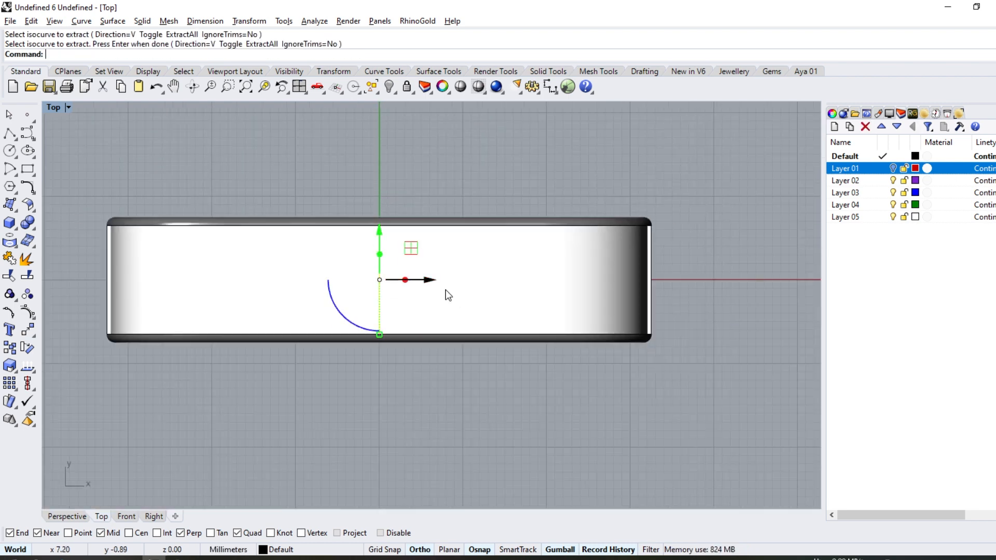
# Step: Extract the lengthwise isocurve through the middle of the recessed top surface by toggling the isocurve direction
pyautogui.scroll(2, 395, 265)
pyautogui.click(159, 54)
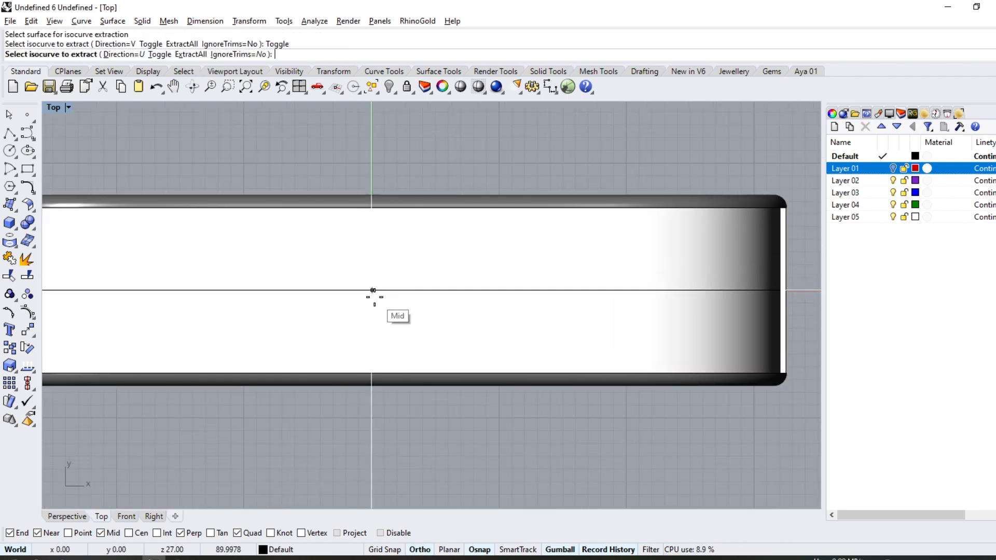
pyautogui.click(373, 291)
pyautogui.press('Return')
pyautogui.scroll(-1, 424, 357)
# Step: Use PaveAutomatic on the recessed surface to place one 1.20 mm gem with 0.20 spacing at the isocurves' intersection
pyautogui.click(763, 72)
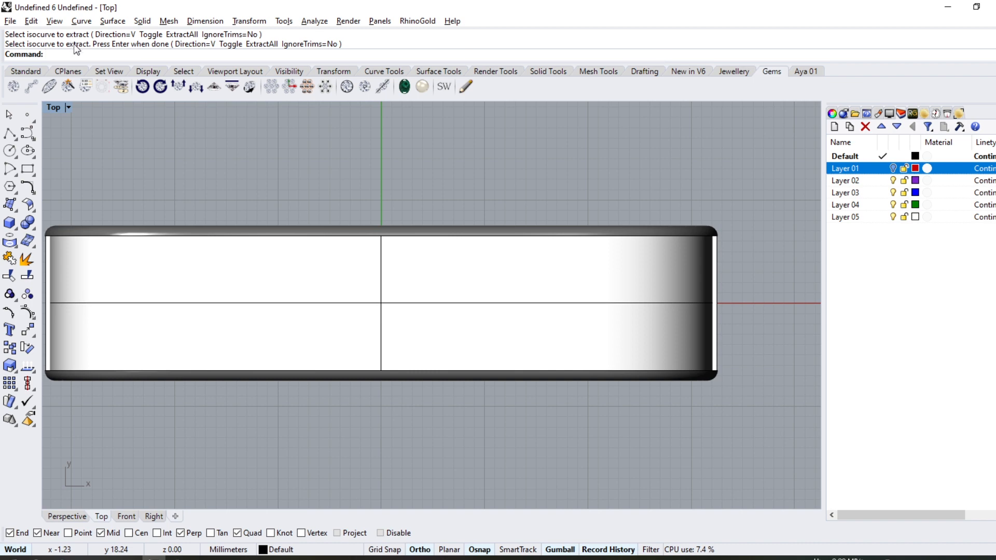
pyautogui.click(272, 86)
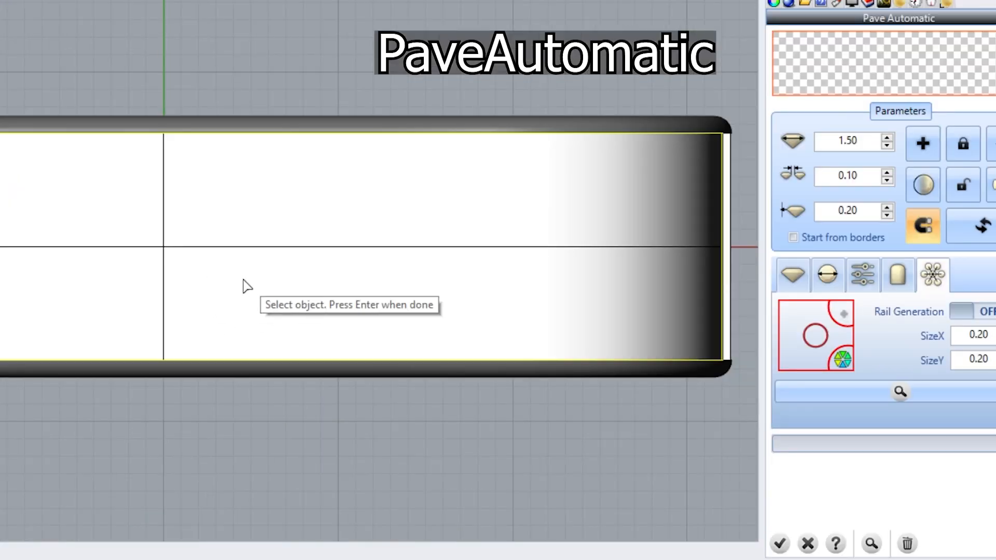
pyautogui.press('Return')
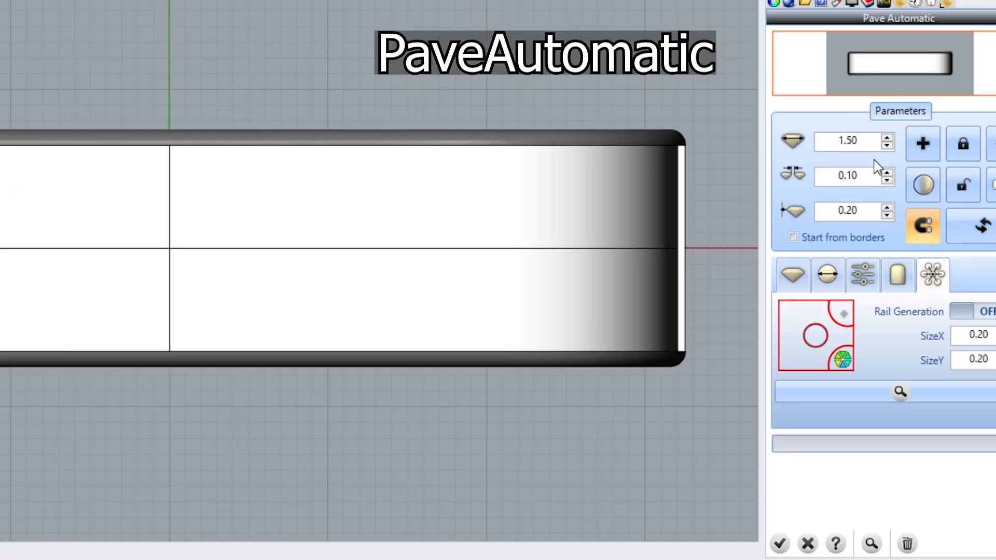
pyautogui.click(888, 145)
pyautogui.click(888, 145)
pyautogui.click(888, 145)
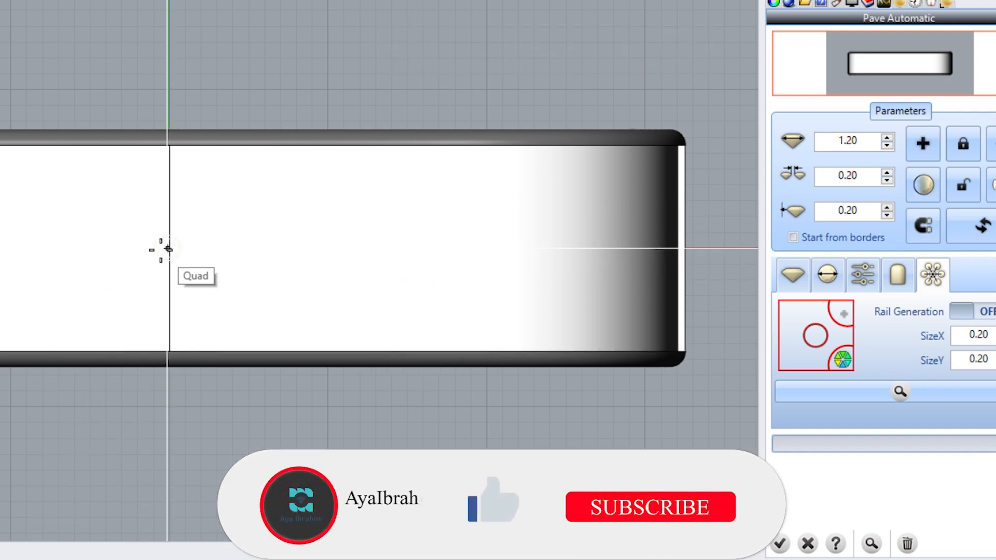
pyautogui.scroll(3, 169, 249)
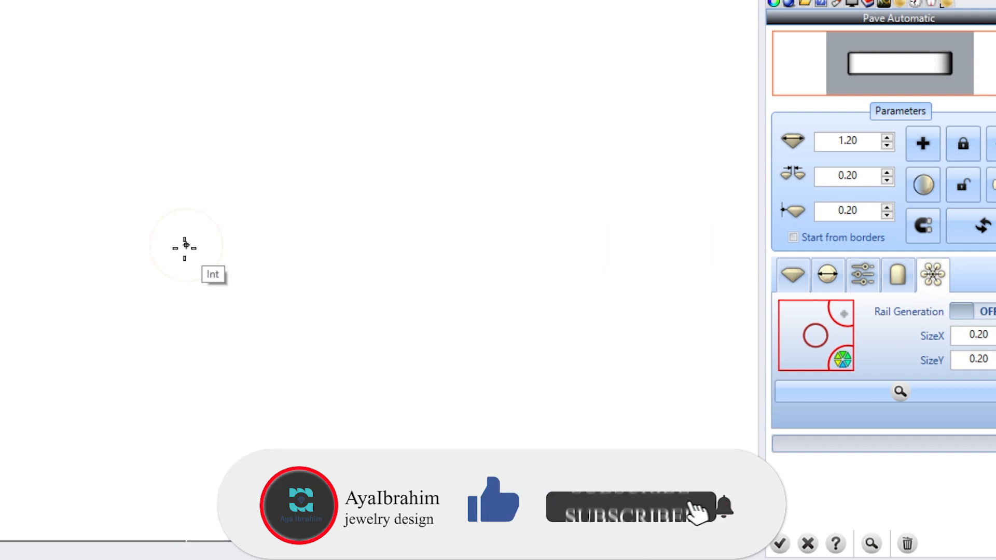
pyautogui.scroll(-5, 155, 270)
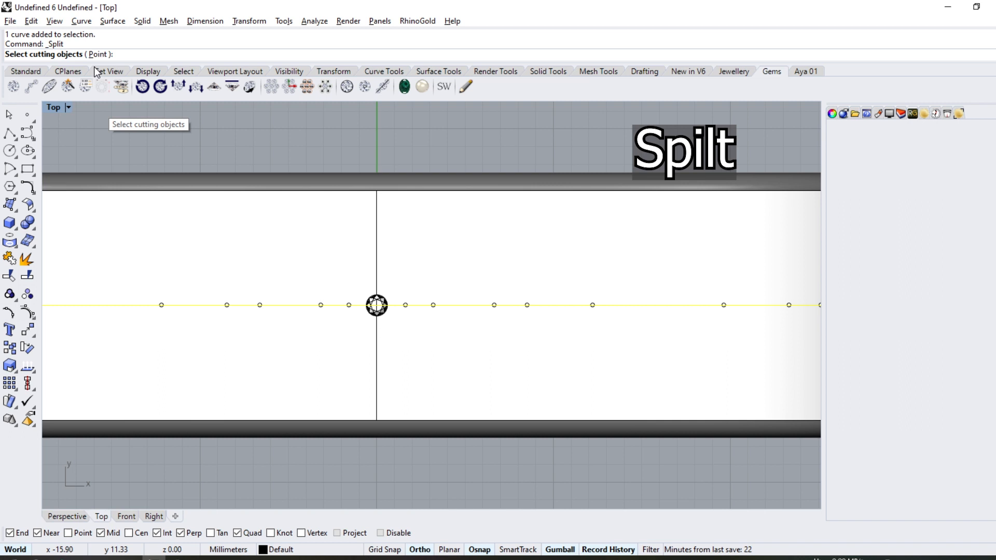
# Step: Split the lengthwise isocurve at a point on the centre gem and select its right half
pyautogui.click(110, 44)
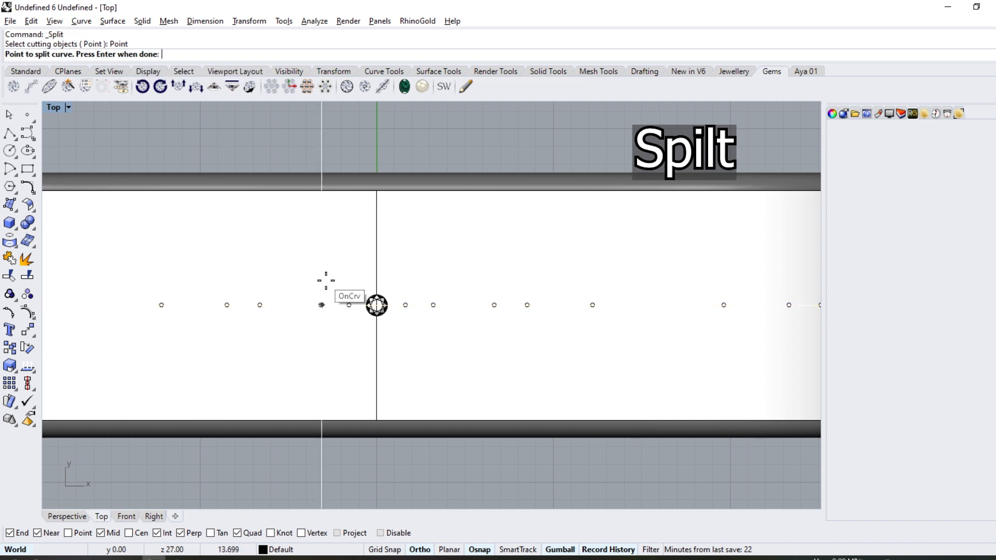
pyautogui.click(375, 309)
pyautogui.press('Return')
pyautogui.click(395, 306)
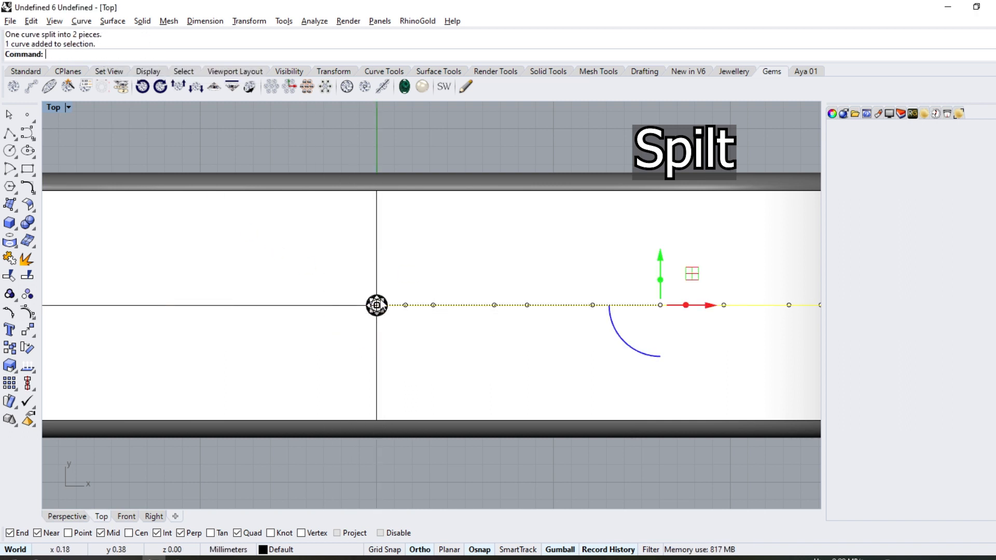
# Step: Move the centre gem to Layer 02
pyautogui.click(914, 113)
pyautogui.click(871, 181)
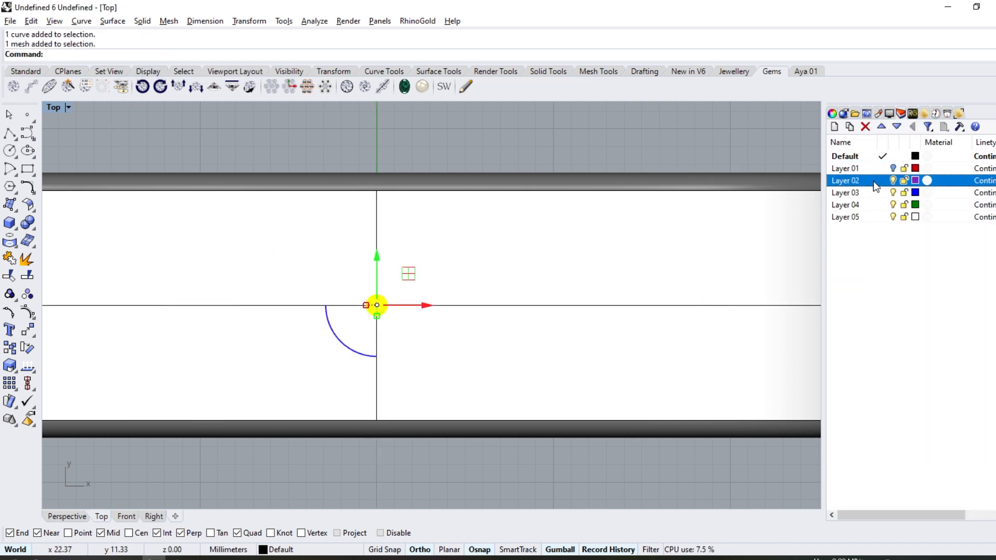
pyautogui.rightClick(871, 180)
pyautogui.click(928, 404)
# Step: Lay out 27 brilliant gems of 1.20 mm along the right half-curve with GemsByCurve, and make Layer 02 current
pyautogui.click(540, 309)
pyautogui.click(596, 339)
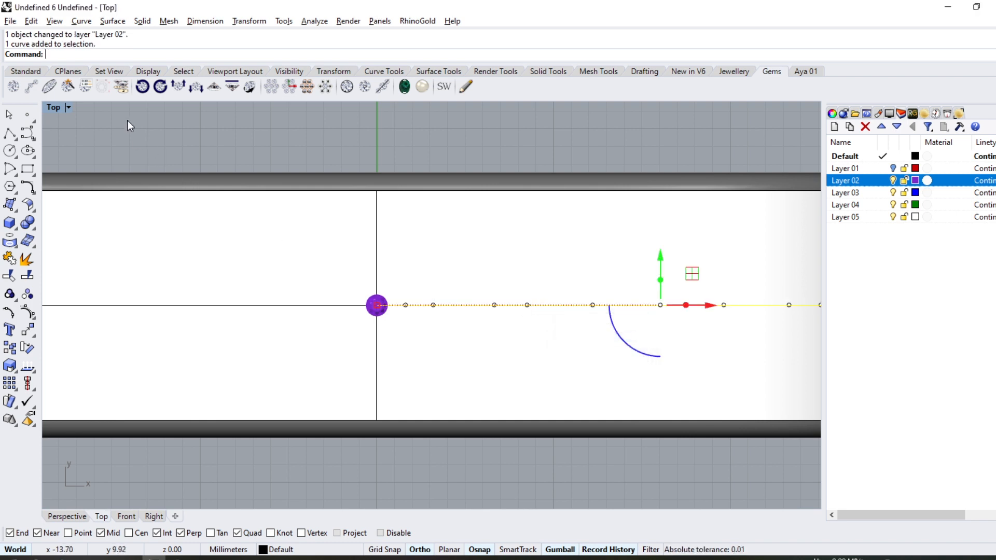
pyautogui.click(32, 87)
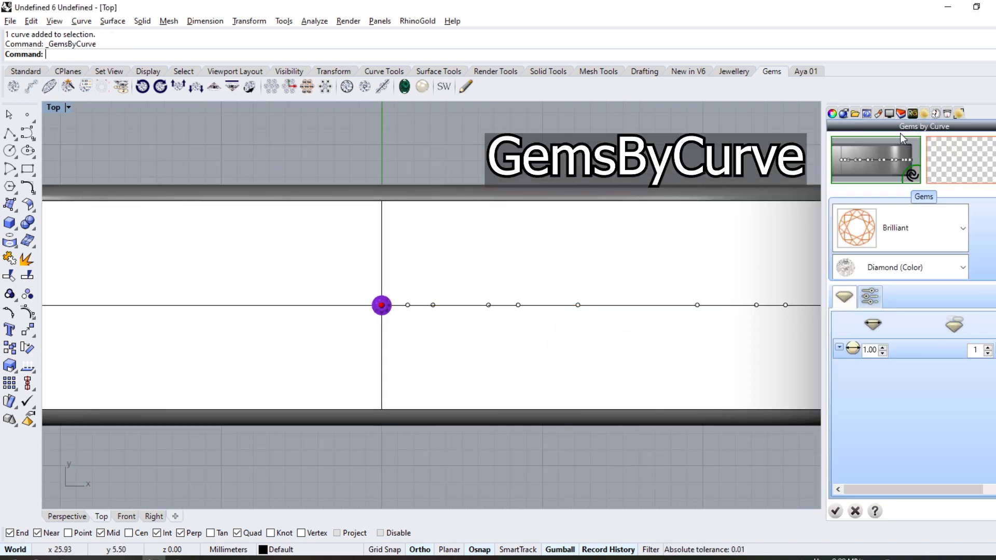
pyautogui.click(675, 259)
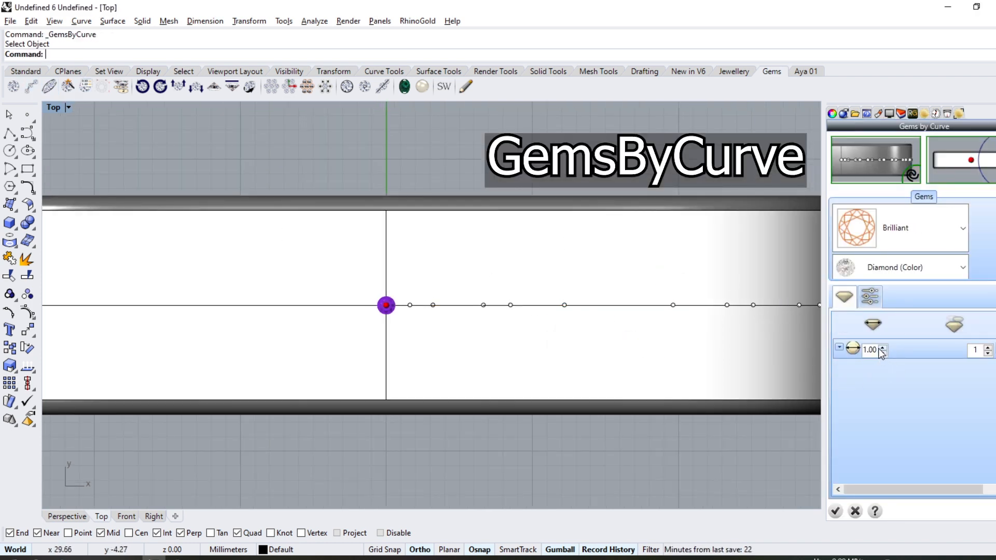
pyautogui.write('27')
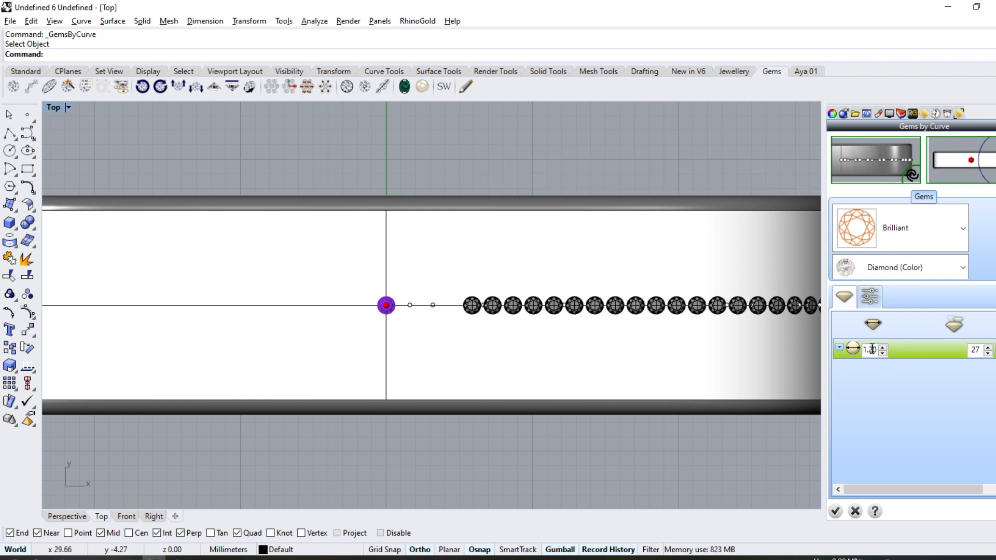
pyautogui.click(832, 115)
pyautogui.scroll(5, 390, 295)
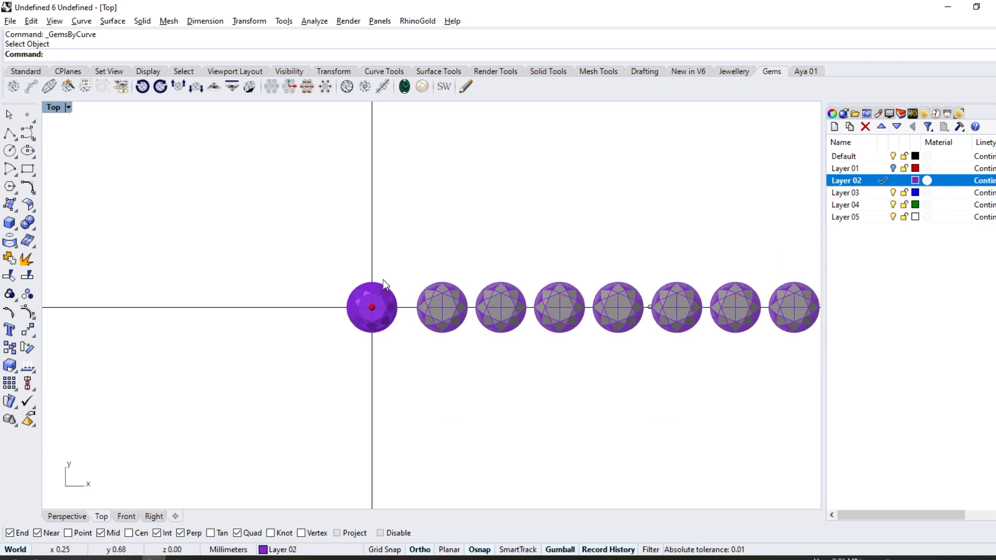
# Step: Adjust the gem row's extent with its end handle near the lower edge of the recess
pyautogui.doubleClick(53, 107)
pyautogui.scroll(5, 627, 243)
pyautogui.moveTo(628, 243); pyautogui.dragTo(658, 222, button='right')
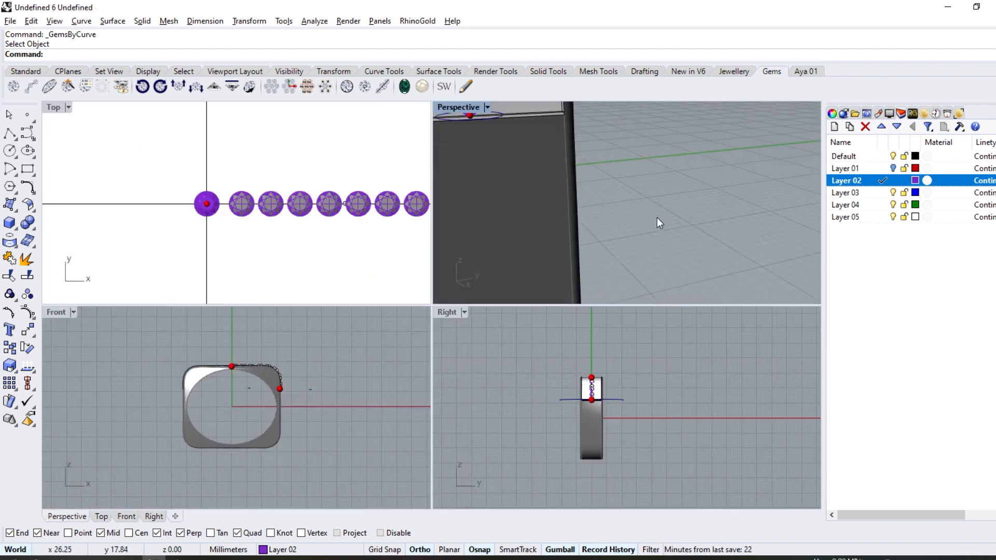
pyautogui.scroll(-7, 659, 222)
pyautogui.scroll(6, 603, 143)
pyautogui.moveTo(635, 184); pyautogui.dragTo(612, 167, button='right')
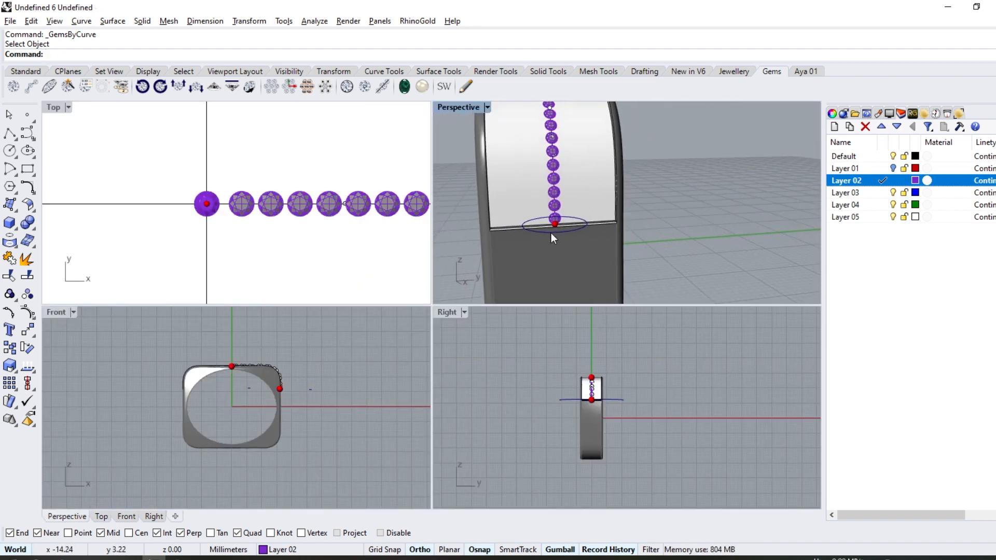
pyautogui.scroll(10, 551, 233)
pyautogui.moveTo(577, 170); pyautogui.dragTo(578, 160)
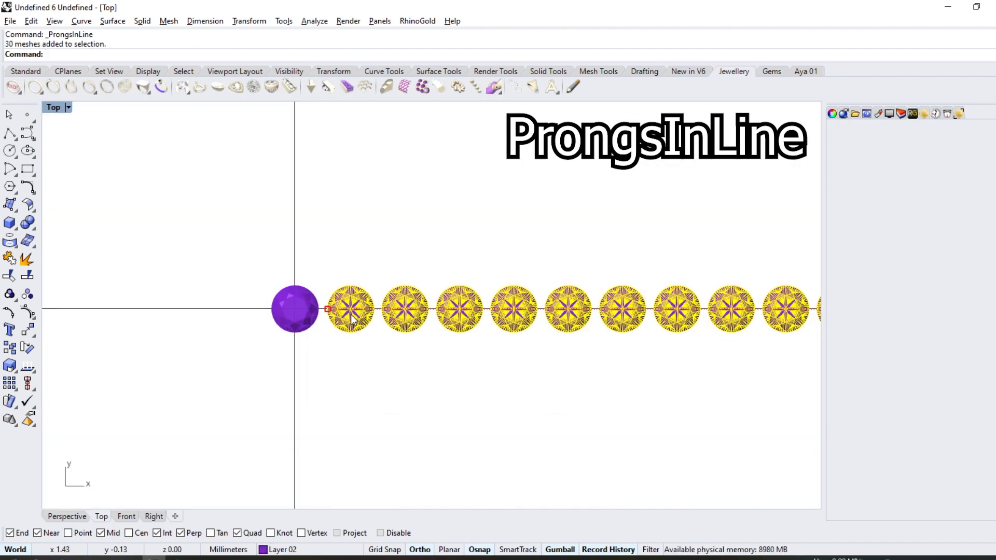
# Step: Create in-line prong pairs along the selected gem row, adjusting the prong positions at both ends of the row
pyautogui.press('Return')
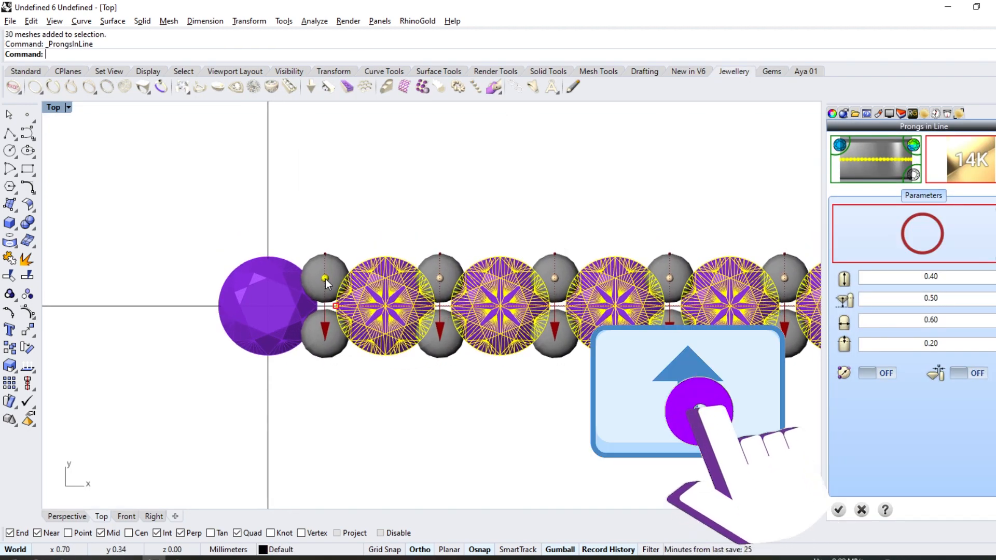
pyautogui.press('Up')
pyautogui.scroll(8, 370, 283)
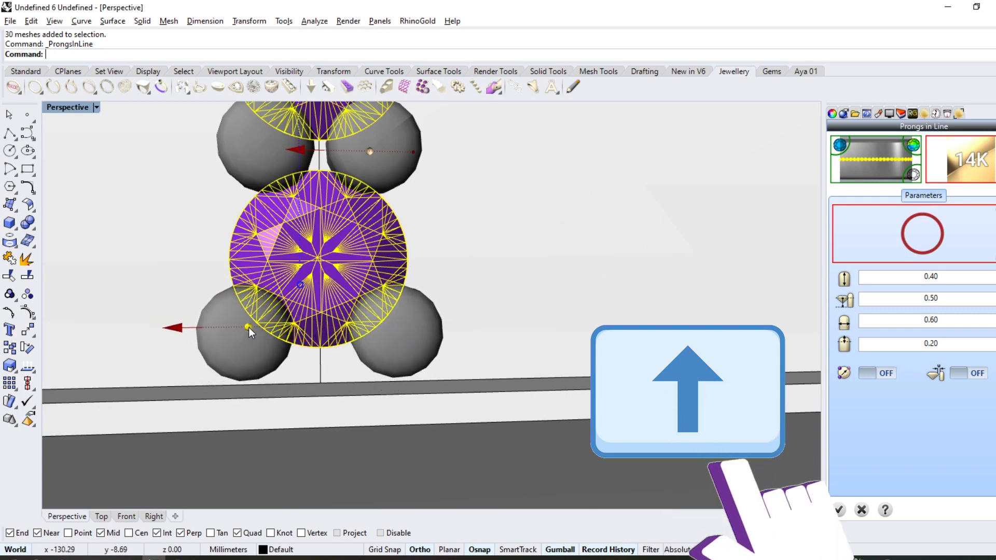
pyautogui.scroll(-10, 312, 332)
pyautogui.scroll(6, 367, 336)
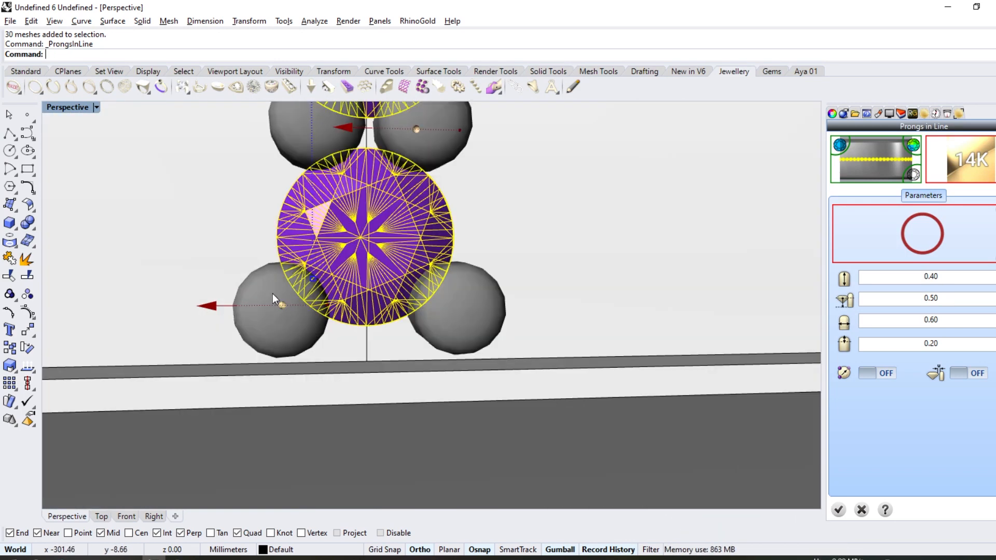
pyautogui.press('Return')
pyautogui.scroll(-5, 399, 337)
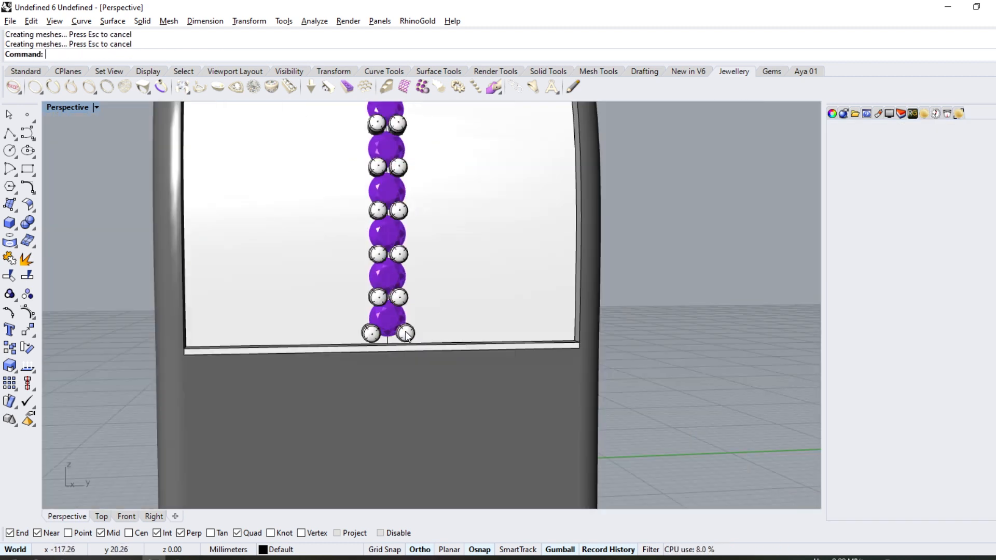
# Step: Remove the prong pair at the row's lower end from its group and delete the right-hand prong
pyautogui.click(83, 300)
pyautogui.scroll(5, 445, 351)
pyautogui.scroll(-5, 445, 351)
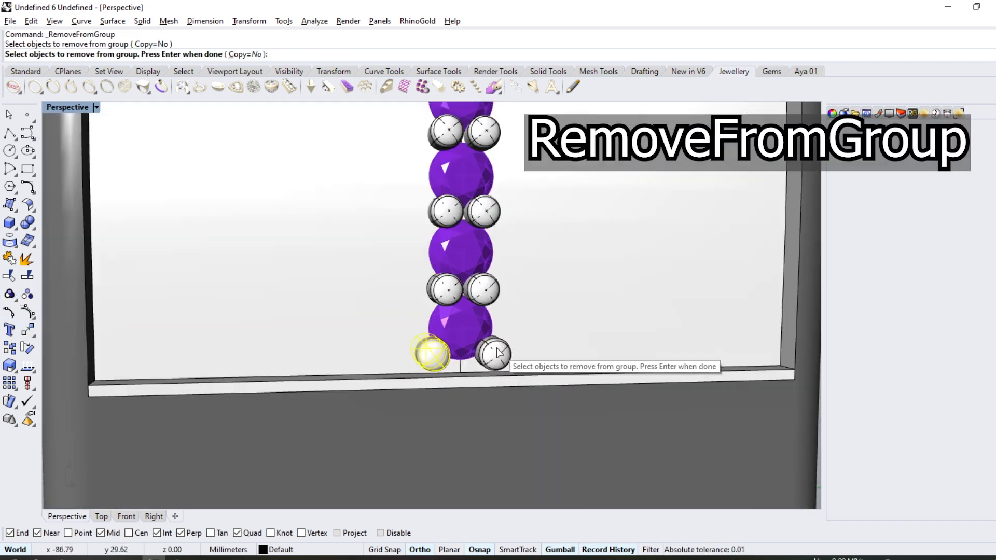
pyautogui.click(459, 353)
pyautogui.scroll(3, 427, 363)
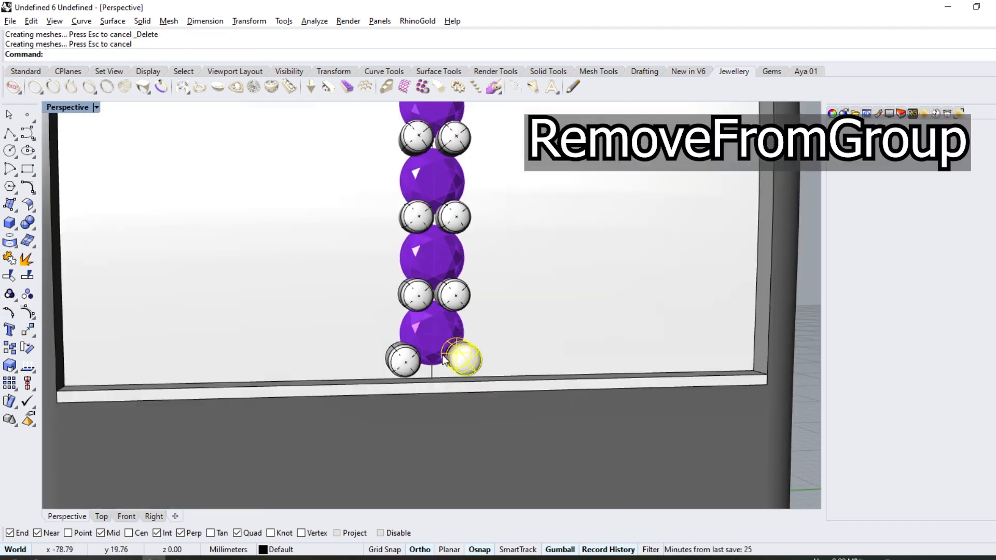
pyautogui.rightClick(412, 366)
pyautogui.click(410, 363)
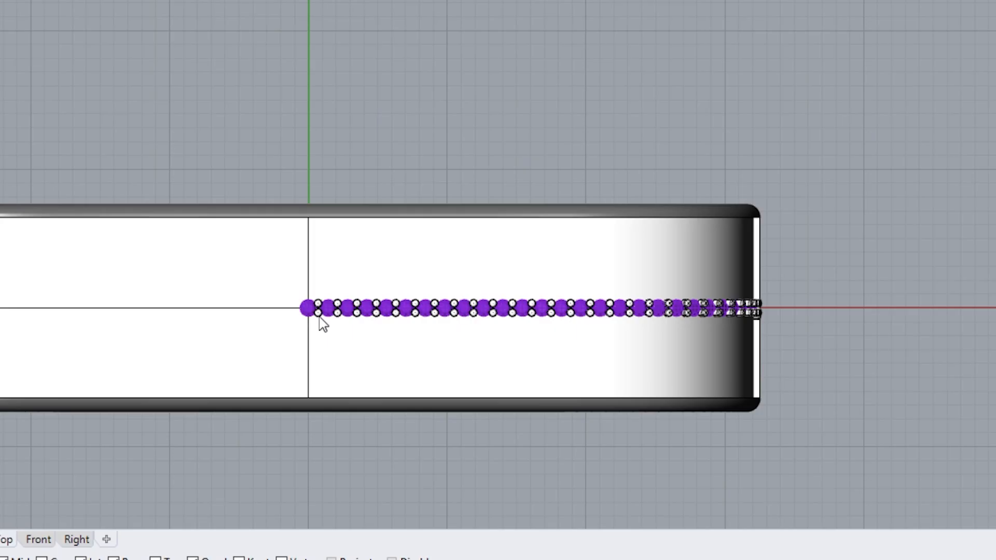
# Step: Duplicate the whole row of gems and prongs 1.4 mm across the band's width
pyautogui.moveTo(305, 174); pyautogui.dragTo(843, 346)
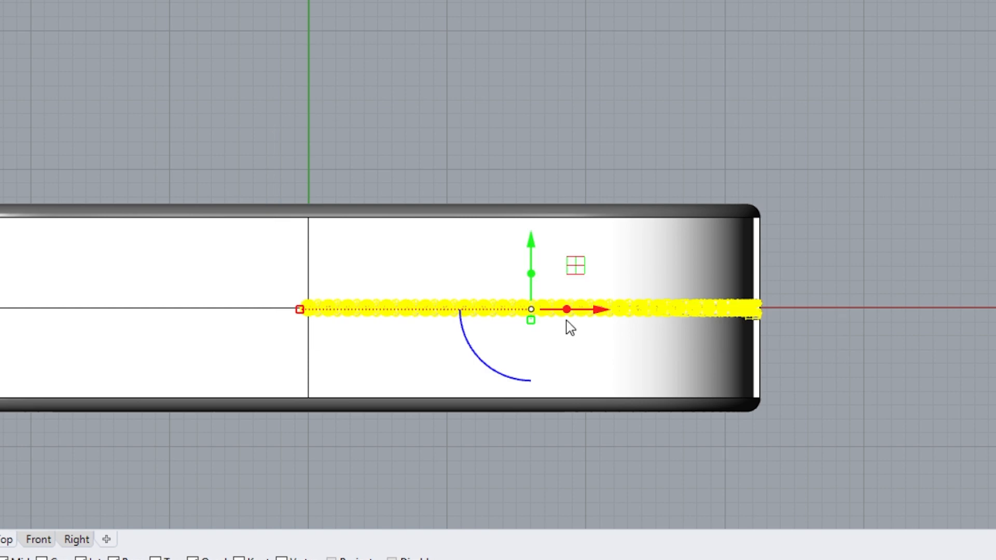
pyautogui.scroll(2, 510, 287)
pyautogui.press('alt')
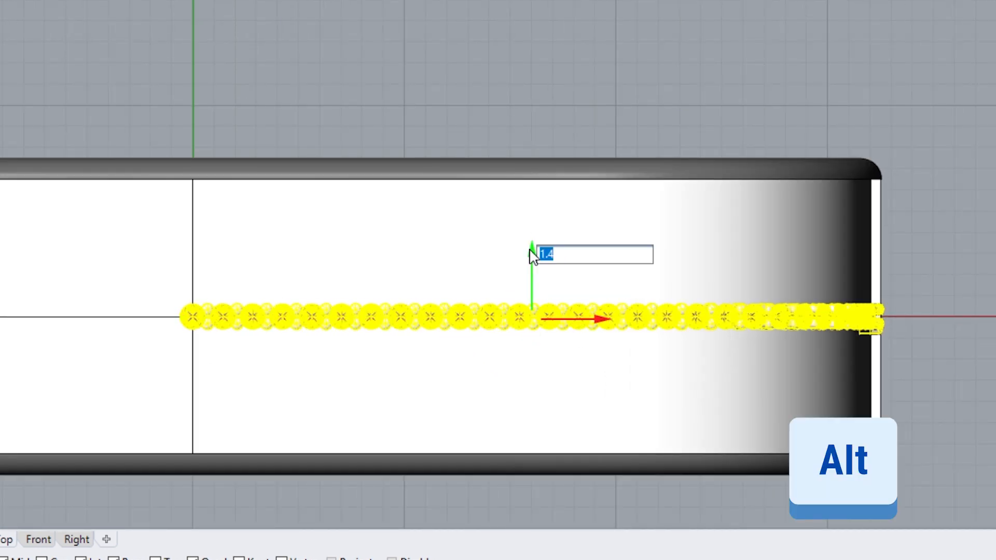
pyautogui.press('Return')
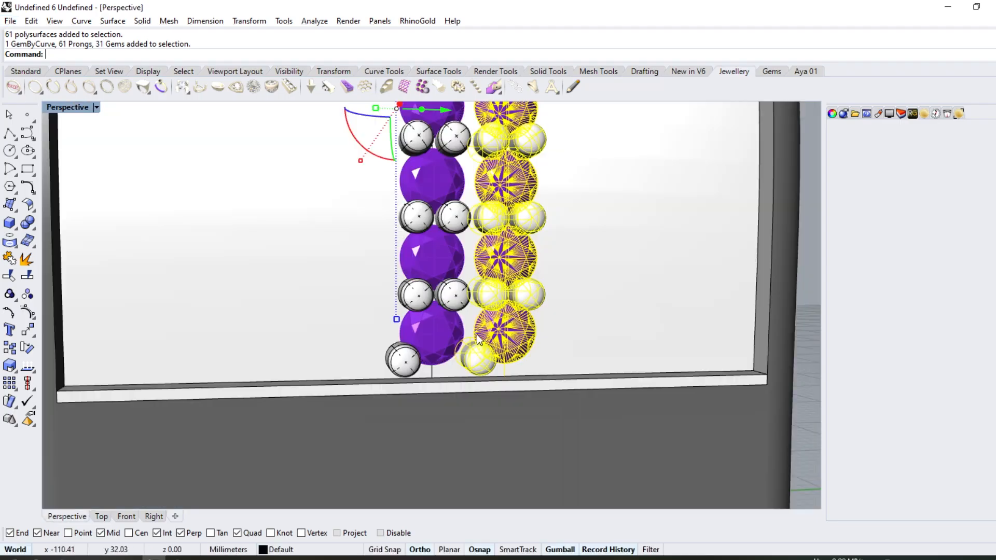
# Step: Remove the outer row's single end prong from its group and shift it slightly outward from its gem
pyautogui.scroll(5, 476, 345)
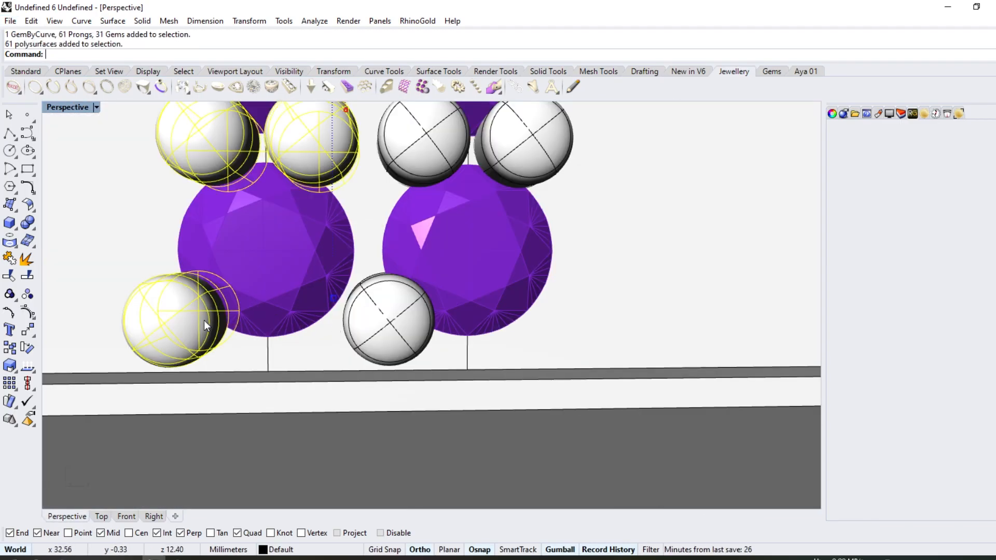
pyautogui.press('Escape')
pyautogui.click(12, 297)
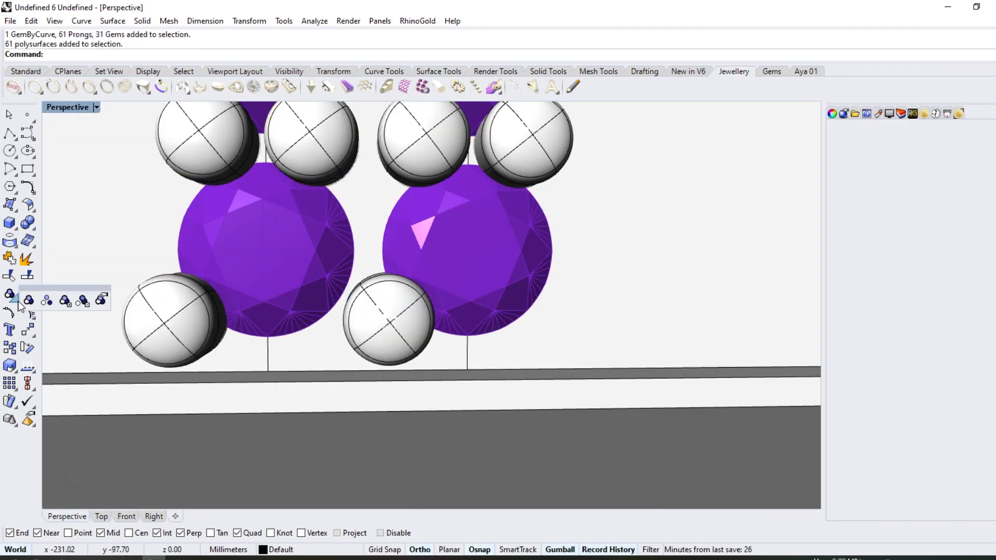
pyautogui.click(82, 300)
pyautogui.click(133, 309)
pyautogui.press('Return')
pyautogui.moveTo(184, 278); pyautogui.dragTo(184, 282)
pyautogui.moveTo(240, 326); pyautogui.dragTo(170, 270)
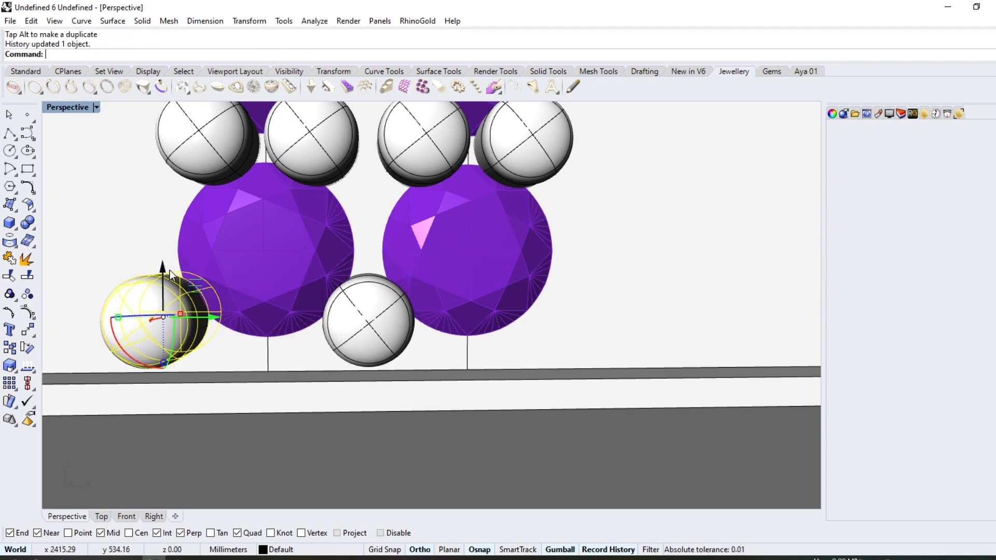
# Step: Nudge the end prong into place and duplicate the gem-and-prong row across half the band's width to make five rows
pyautogui.moveTo(214, 318); pyautogui.dragTo(216, 316)
pyautogui.scroll(-12, 355, 313)
pyautogui.click(96, 517)
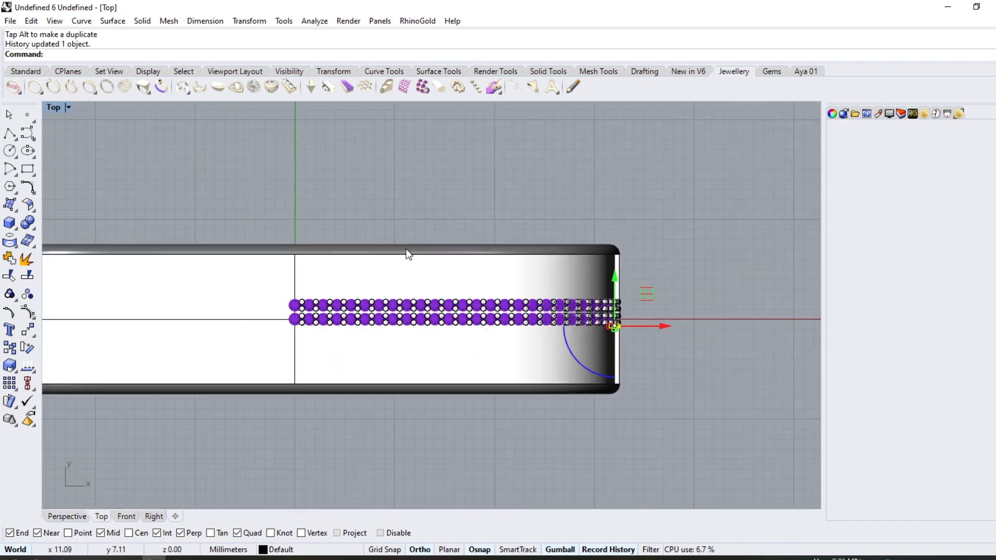
pyautogui.moveTo(712, 313); pyautogui.dragTo(711, 313)
pyautogui.scroll(5, 353, 259)
pyautogui.scroll(-3, 353, 283)
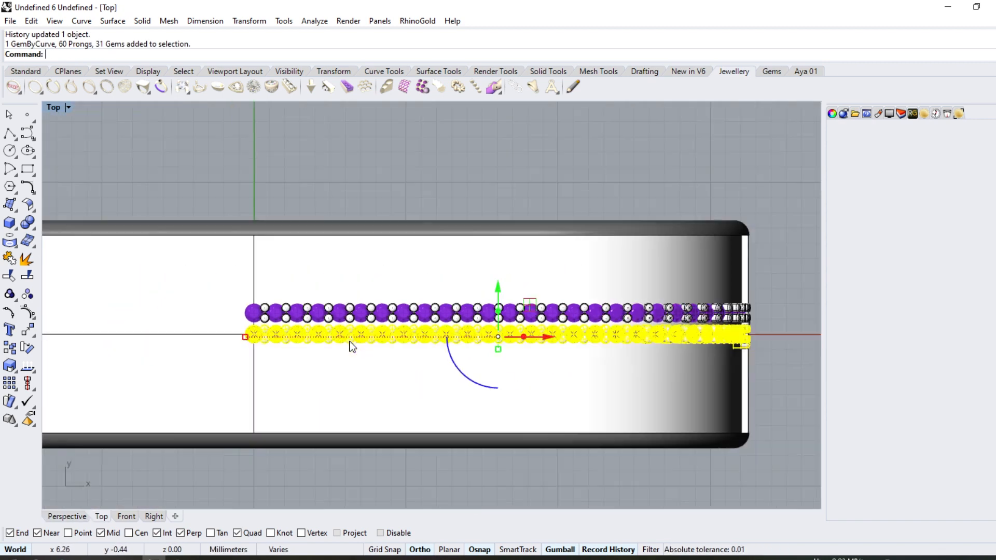
pyautogui.press('alt')
pyautogui.moveTo(498, 286); pyautogui.dragTo(498, 228)
pyautogui.press('Delete')
# Step: Place a single 0.58 mm dynamic prong on the recess surface beside the outermost row's end gem, near the band's edge
pyautogui.click(67, 516)
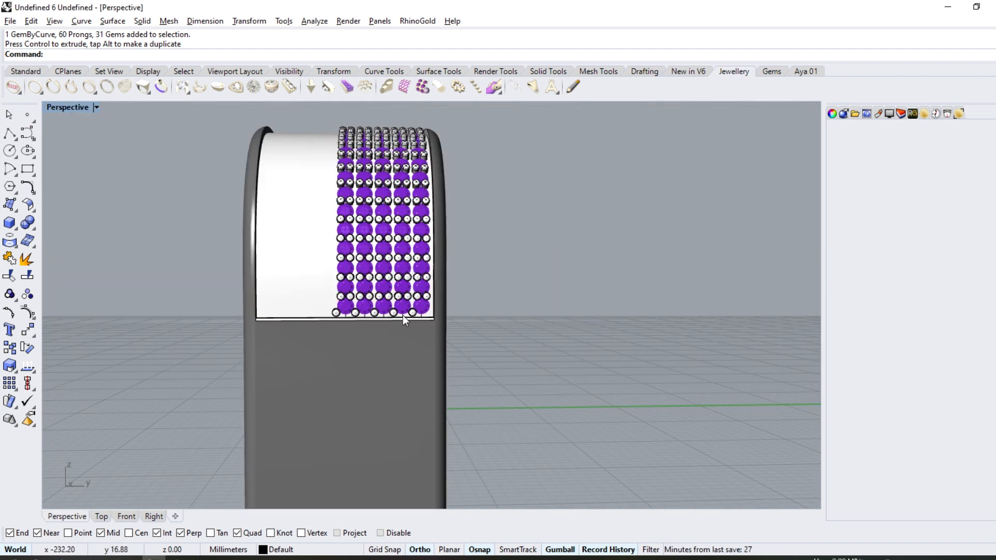
pyautogui.scroll(5, 402, 315)
pyautogui.click(202, 111)
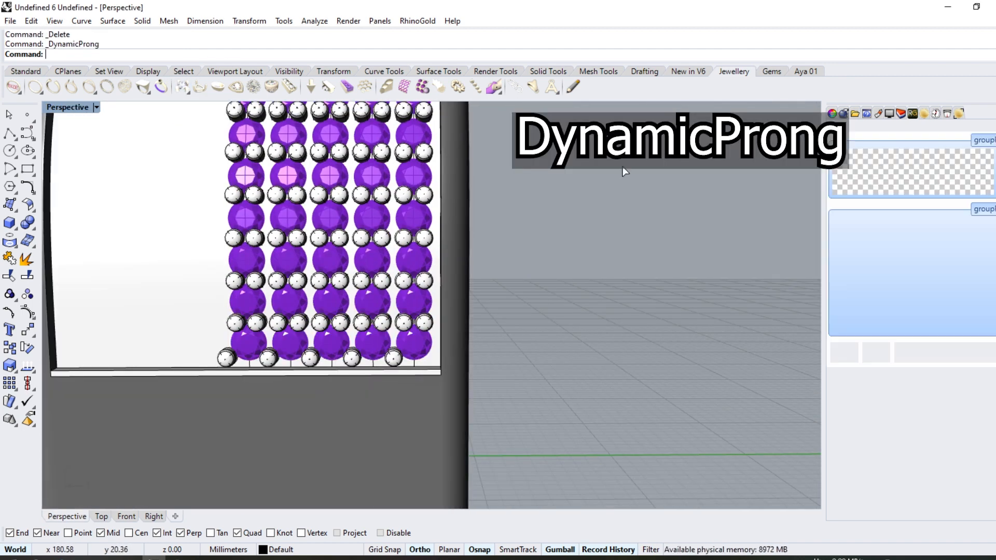
pyautogui.scroll(5, 436, 395)
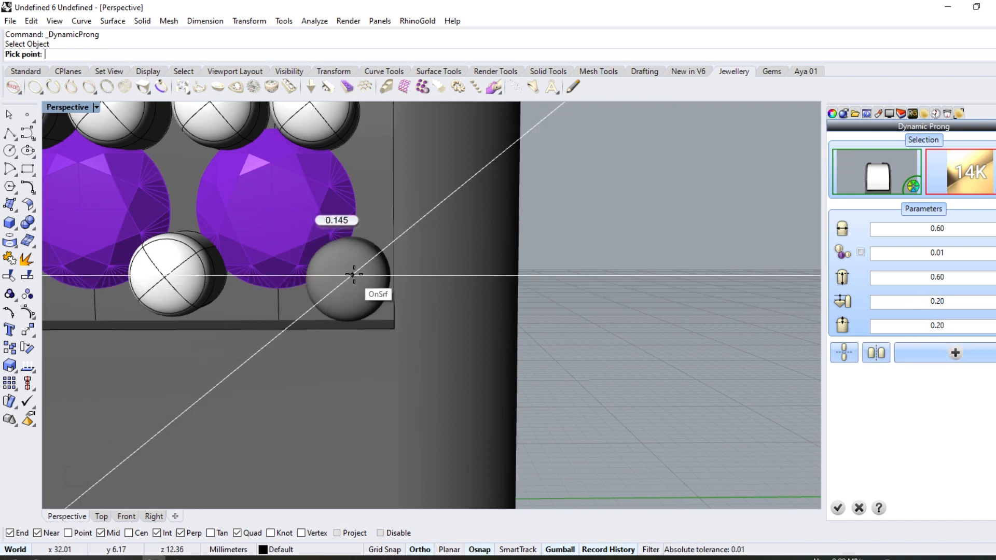
pyautogui.click(891, 232)
pyautogui.press('Return')
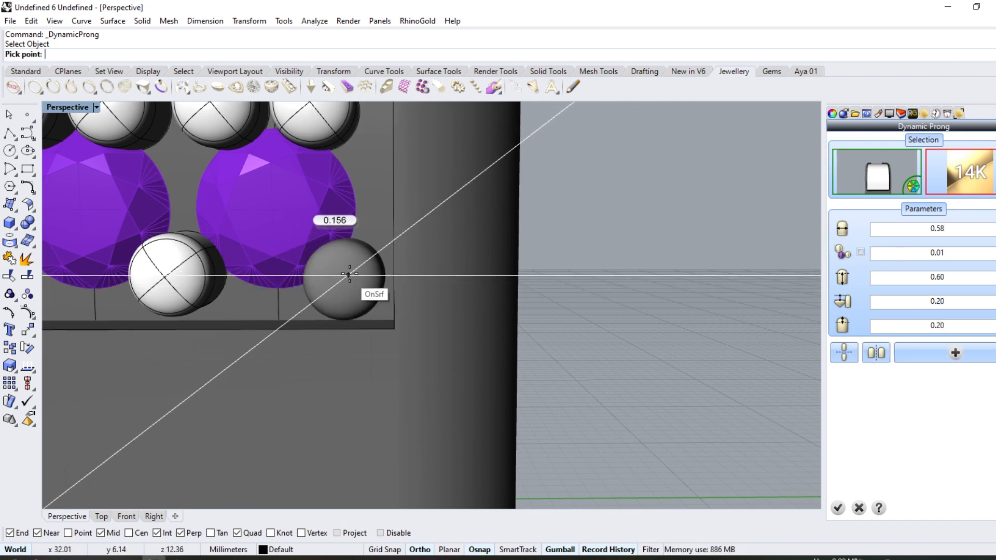
pyautogui.click(838, 508)
# Step: Mirror the five gem-and-prong rows across the Y axis, leaving out the gems on the axis and the row curves
pyautogui.click(101, 517)
pyautogui.moveTo(239, 199); pyautogui.dragTo(535, 371)
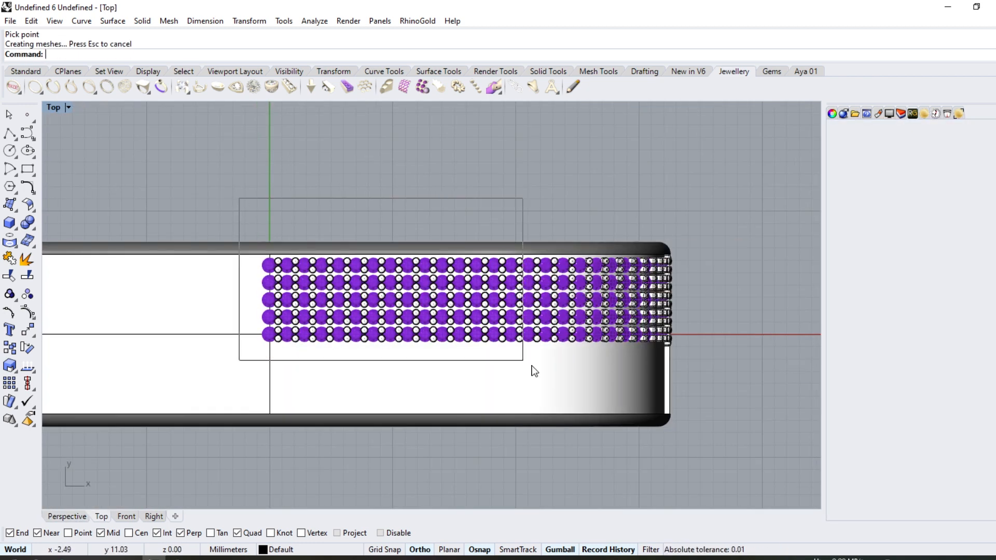
pyautogui.moveTo(743, 350); pyautogui.dragTo(744, 351)
pyautogui.keyDown('ctrl'); pyautogui.moveTo(269, 251); pyautogui.dragTo(209, 371); pyautogui.keyUp('ctrl')
pyautogui.scroll(3, 208, 291)
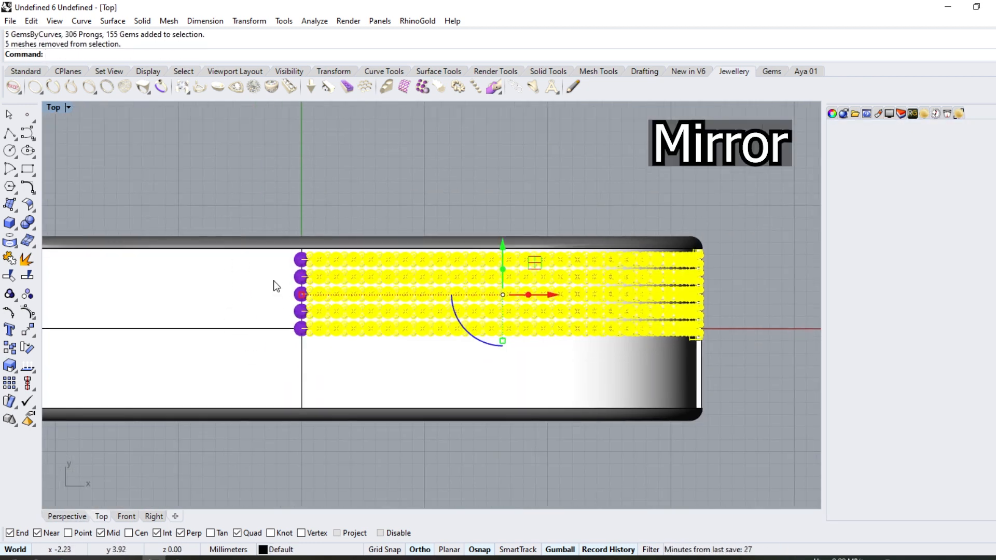
pyautogui.keyDown('ctrl'); pyautogui.moveTo(335, 220); pyautogui.dragTo(253, 423); pyautogui.keyUp('ctrl')
pyautogui.scroll(-3, 467, 244)
pyautogui.click(33, 340)
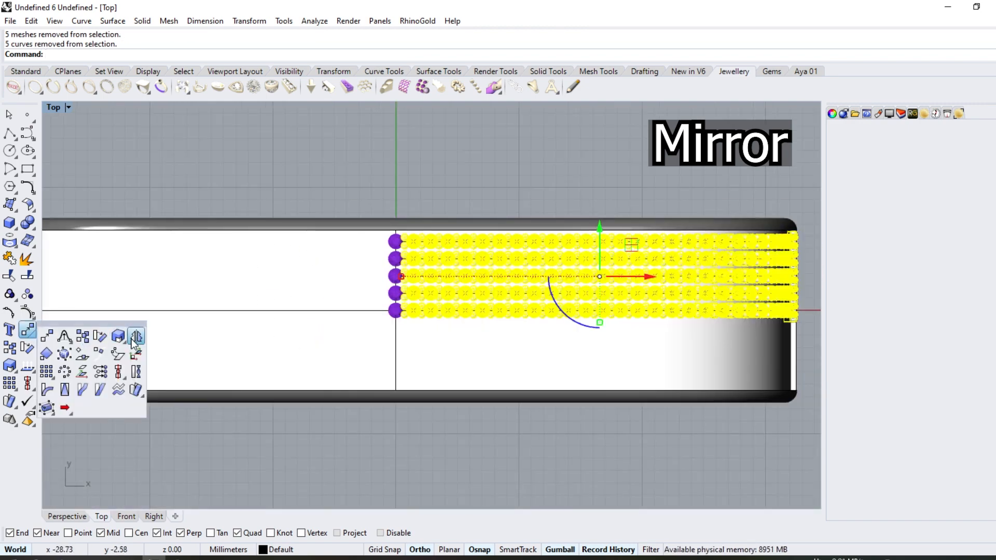
pyautogui.click(133, 337)
pyautogui.click(190, 54)
# Step: Mirror the four outer gem-and-prong rows across the X axis, leaving out the centre row
pyautogui.scroll(-2, 420, 292)
pyautogui.moveTo(66, 191); pyautogui.dragTo(722, 297)
pyautogui.scroll(2, 469, 292)
pyautogui.click(493, 297)
pyautogui.click(547, 337)
pyautogui.scroll(10, 381, 304)
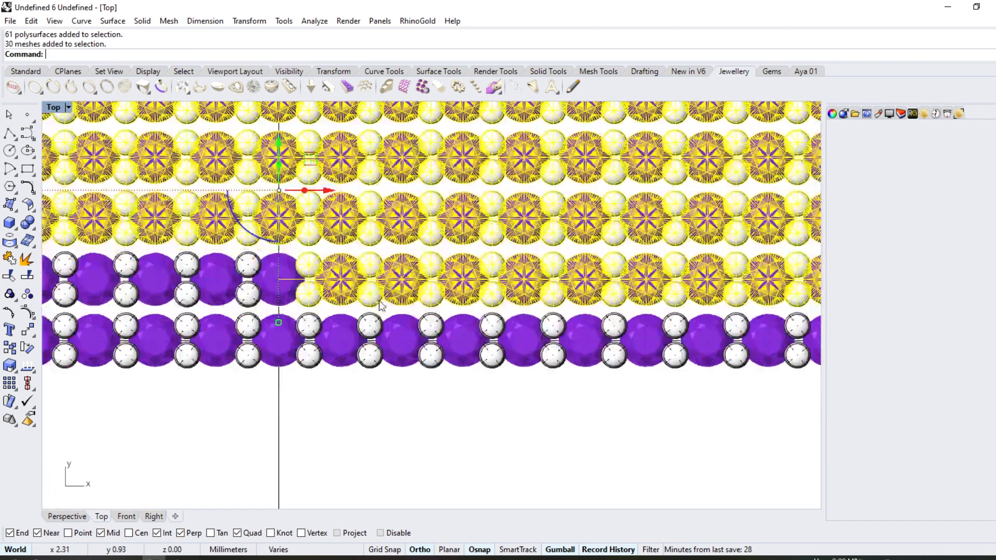
pyautogui.keyDown('shift'); pyautogui.click(281, 269); pyautogui.keyUp('shift')
pyautogui.keyDown('shift'); pyautogui.click(247, 265); pyautogui.keyUp('shift')
pyautogui.keyDown('shift'); pyautogui.click(223, 276); pyautogui.keyUp('shift')
pyautogui.scroll(-8, 402, 253)
pyautogui.click(34, 338)
pyautogui.click(133, 336)
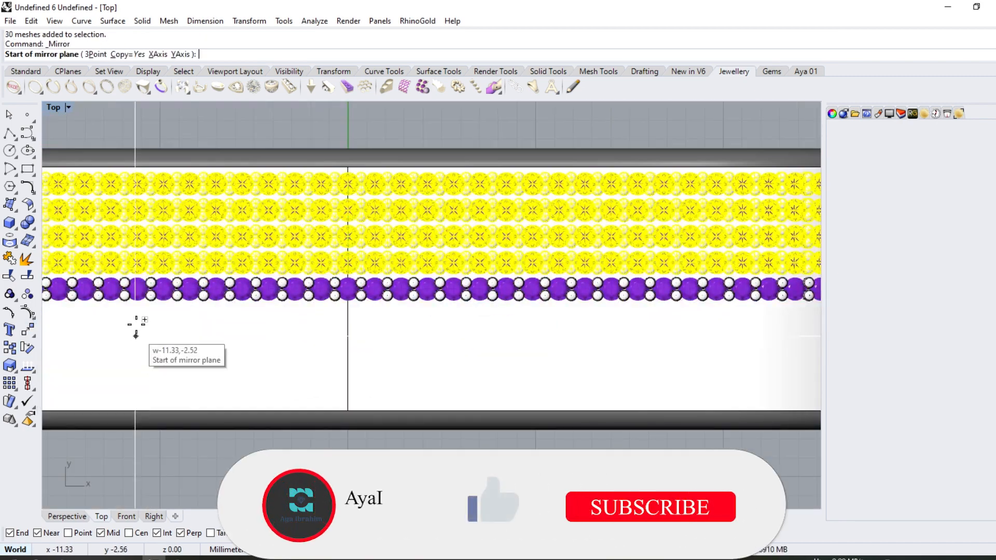
pyautogui.click(160, 54)
# Step: Delete the surplus prong near the centre row at one lower end of the pavé
pyautogui.click(67, 516)
pyautogui.moveTo(435, 321); pyautogui.dragTo(412, 325, button='right')
pyautogui.scroll(15, 411, 326)
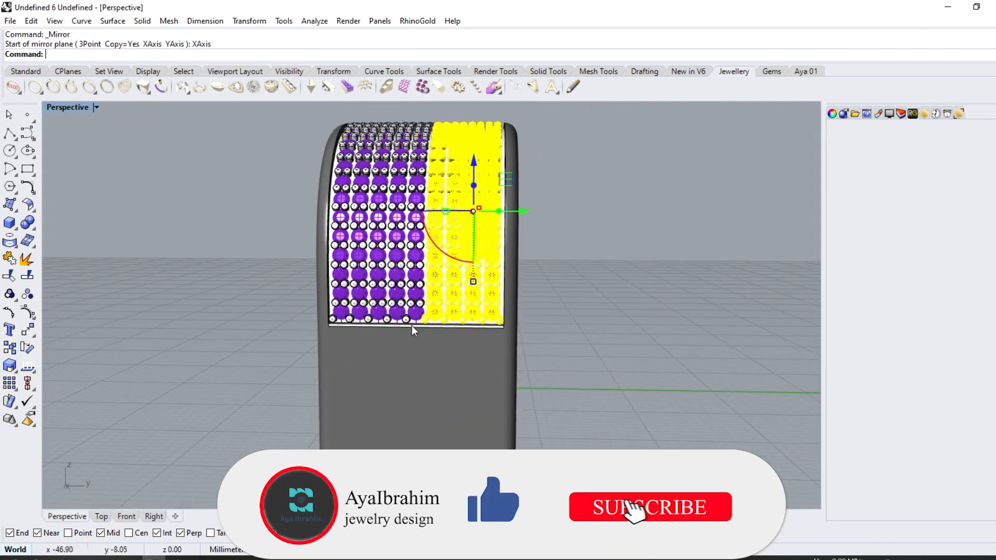
pyautogui.press('Escape')
pyautogui.click(398, 322)
pyautogui.press('Delete')
pyautogui.keyDown('shift'); pyautogui.moveTo(142, 305); pyautogui.dragTo(237, 206, button='right'); pyautogui.keyUp('shift')
pyautogui.click(211, 220)
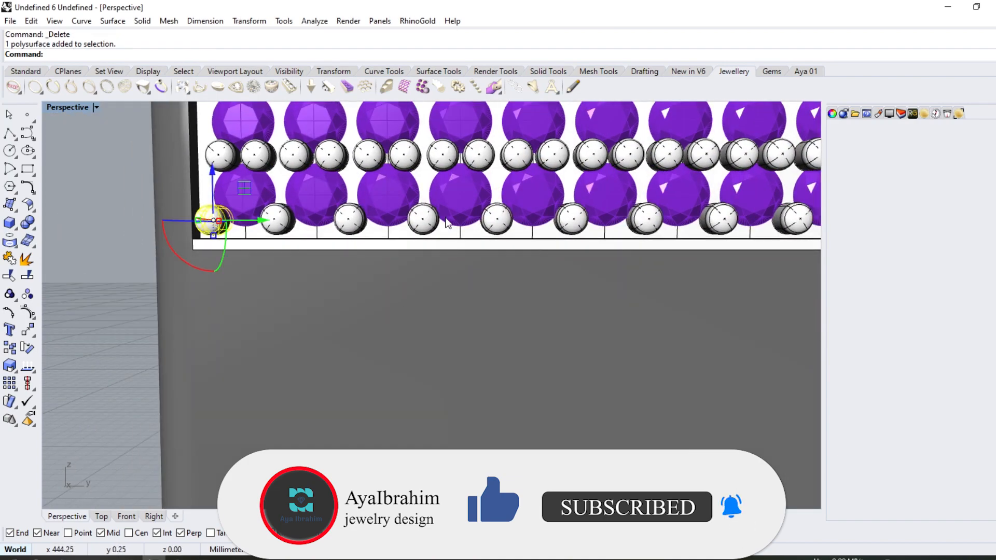
# Step: Delete the surplus single prong beside the centre row at the opposite end of the pavé
pyautogui.scroll(-12, 223, 228)
pyautogui.moveTo(249, 251); pyautogui.dragTo(652, 253, button='right')
pyautogui.scroll(14, 471, 270)
pyautogui.click(394, 317)
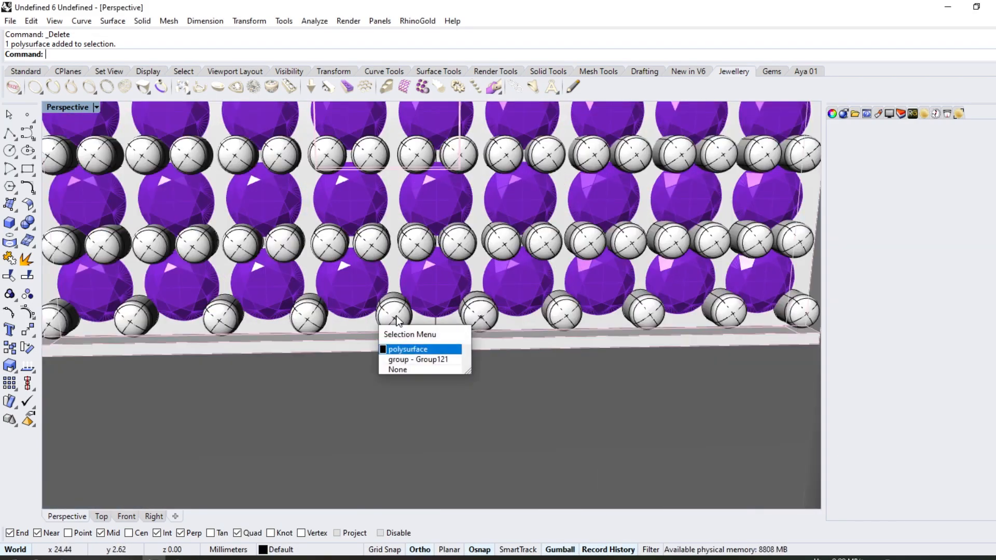
pyautogui.click(412, 349)
pyautogui.press('Delete')
pyautogui.click(478, 317)
# Step: Group all the gems, selected by their colour, and start Cutter Studio on them
pyautogui.scroll(-14, 461, 332)
pyautogui.moveTo(448, 358); pyautogui.dragTo(249, 343, button='right')
pyautogui.scroll(10, 464, 299)
pyautogui.click(450, 293)
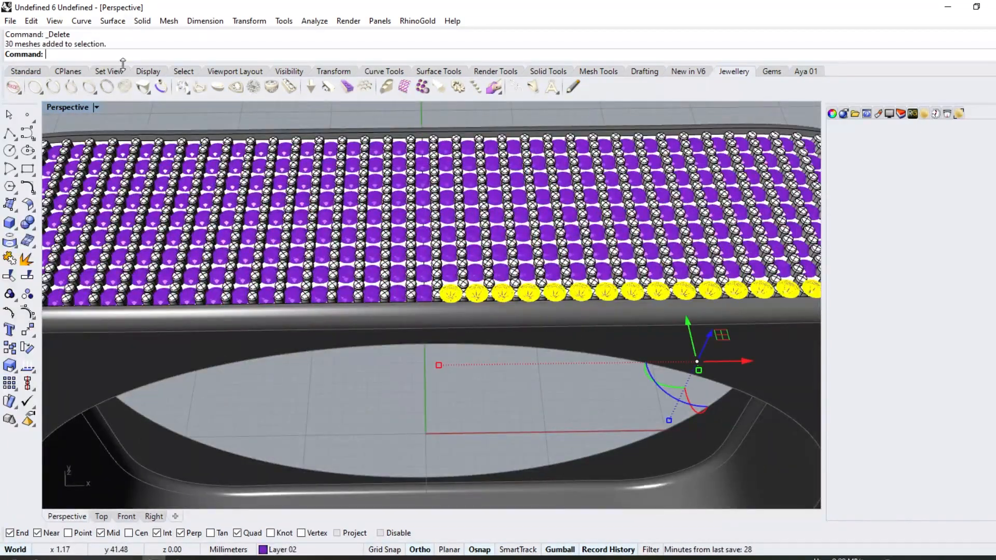
pyautogui.click(18, 71)
pyautogui.click(380, 91)
pyautogui.click(390, 128)
pyautogui.scroll(-7, 483, 238)
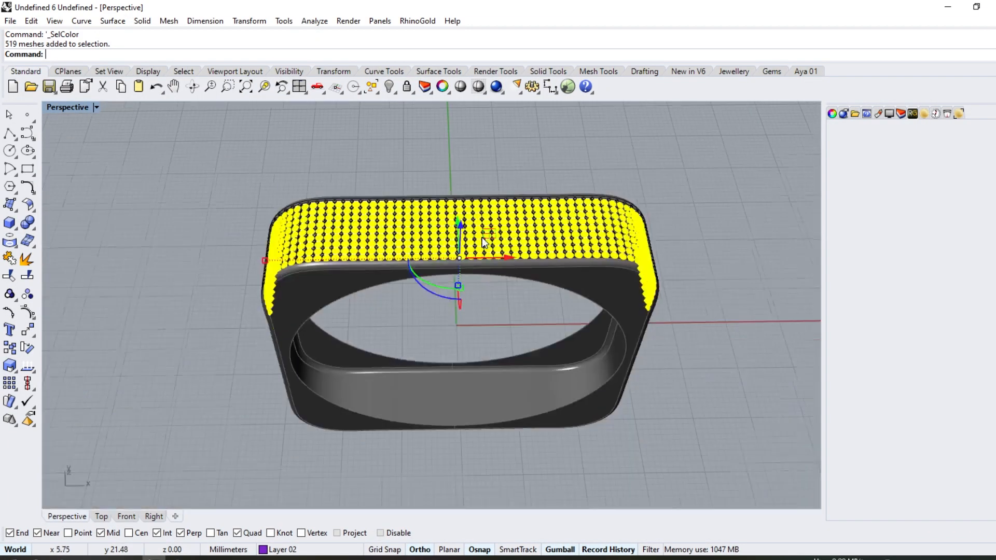
pyautogui.click(722, 72)
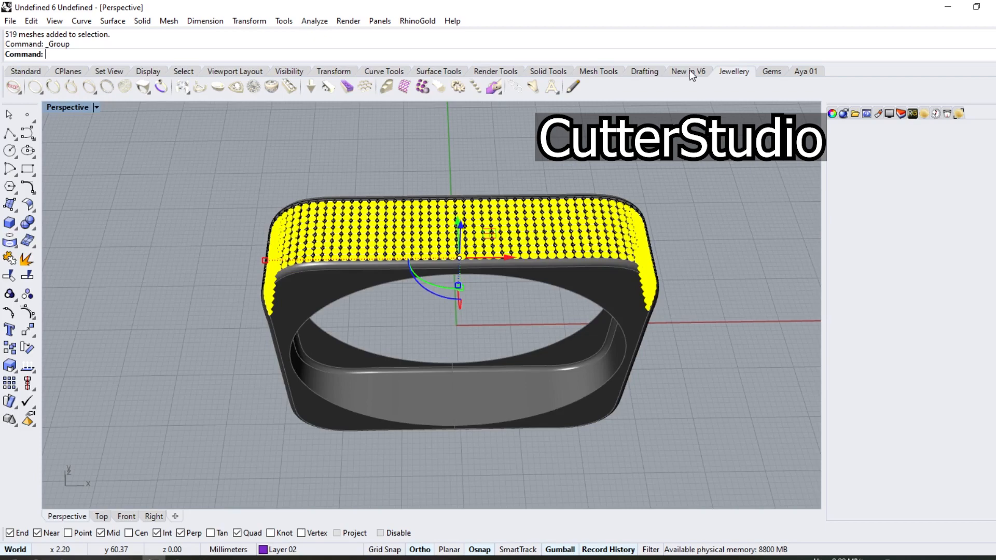
pyautogui.click(310, 88)
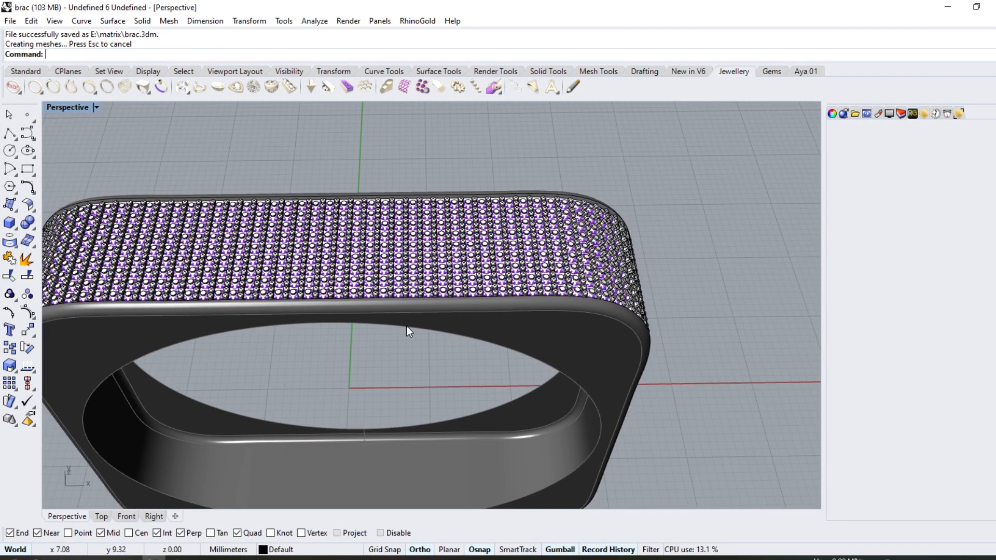
# Step: Group all the gems, prongs and cutters on the band and hide them
pyautogui.scroll(-3, 406, 326)
pyautogui.moveTo(407, 329); pyautogui.dragTo(449, 295, button='right')
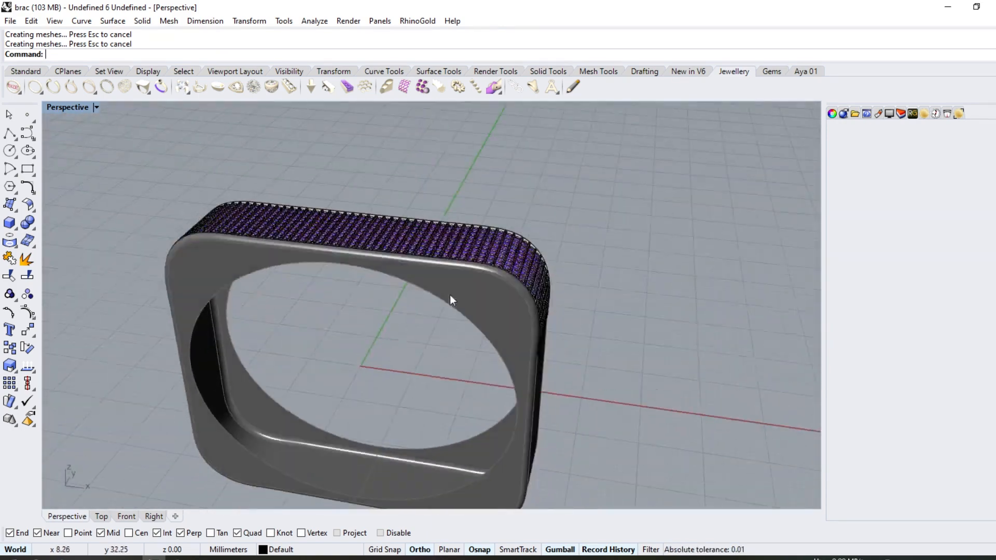
pyautogui.scroll(-6, 450, 294)
pyautogui.scroll(2, 502, 370)
pyautogui.moveTo(540, 179); pyautogui.dragTo(185, 317)
pyautogui.moveTo(540, 179); pyautogui.dragTo(200, 378)
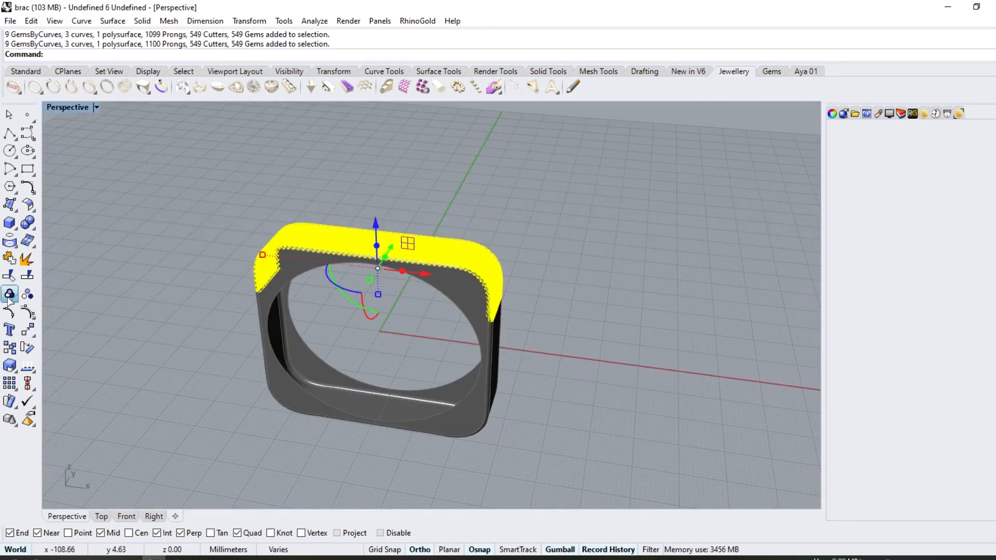
pyautogui.click(8, 299)
pyautogui.click(26, 71)
pyautogui.click(389, 89)
pyautogui.moveTo(439, 385); pyautogui.dragTo(480, 358, button='right')
# Step: Draw a 1 mm diameter circle in the Front view, centred at x 31, z 0 on the band's side, using grid snap
pyautogui.click(126, 516)
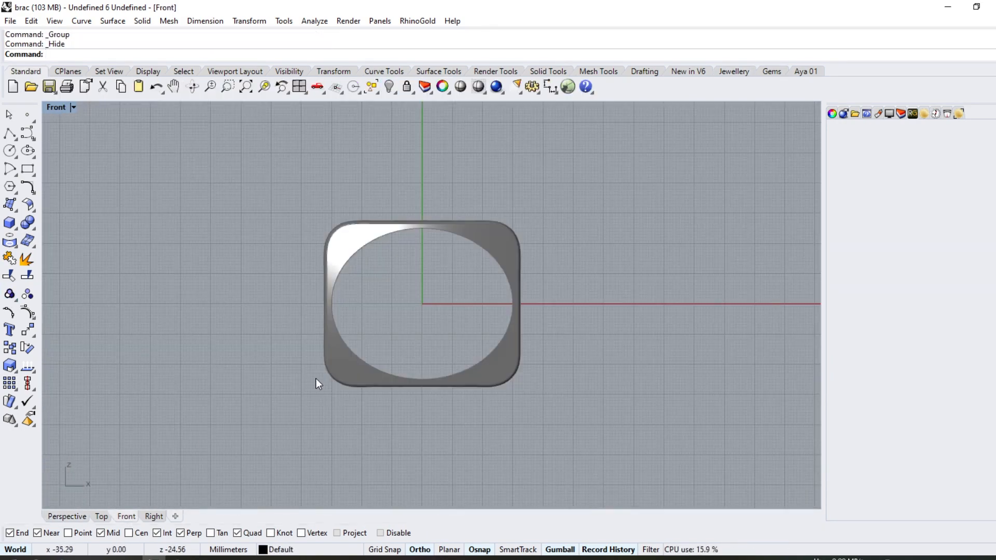
pyautogui.hotkey('ctrl', 'alt', 'l')
pyautogui.scroll(10, 520, 297)
pyautogui.hotkey('ctrl', 'alt', 'w')
pyautogui.hotkey('ctrl', 'alt', 's')
pyautogui.scroll(2, 521, 290)
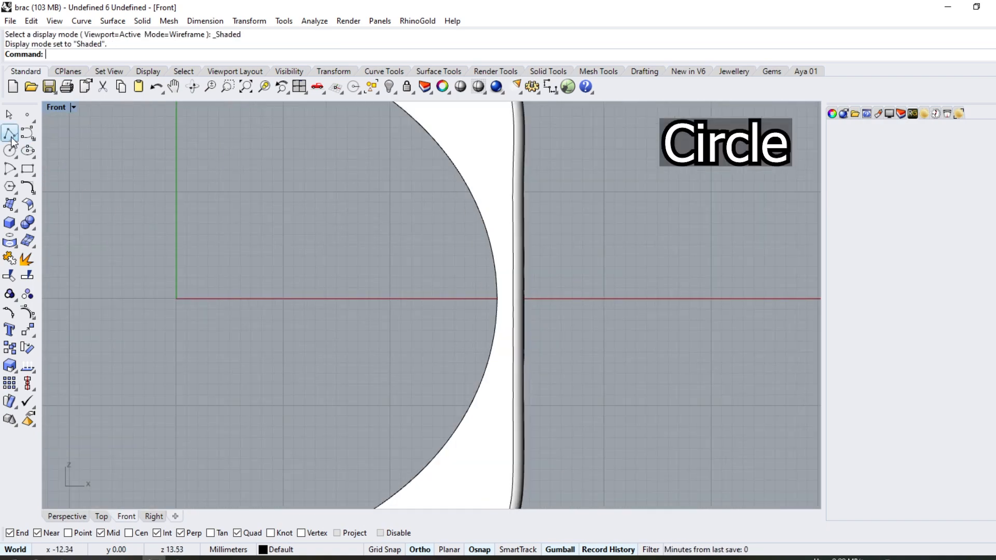
pyautogui.click(10, 150)
pyautogui.click(391, 552)
pyautogui.hotkey('ctrl', 'alt', 'w')
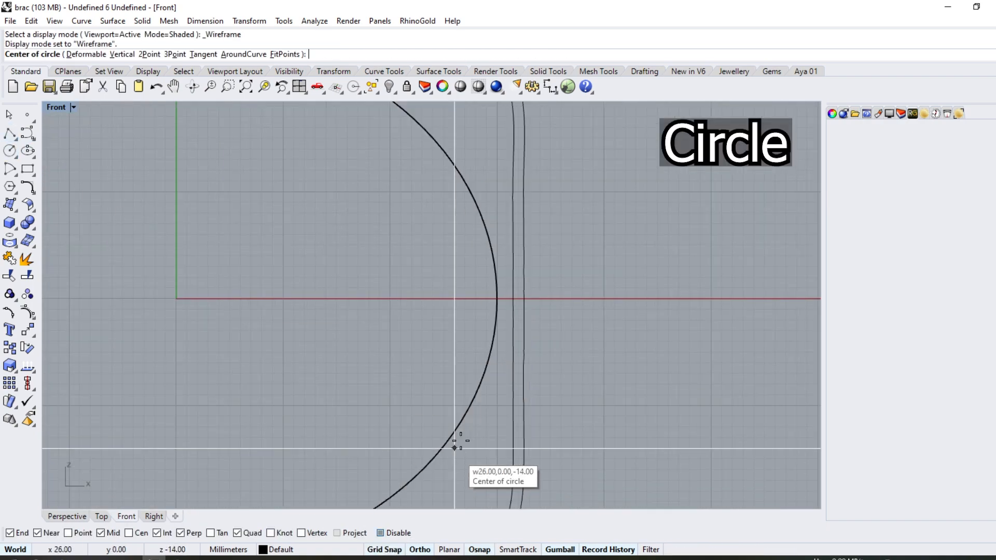
pyautogui.click(511, 298)
pyautogui.scroll(6, 519, 291)
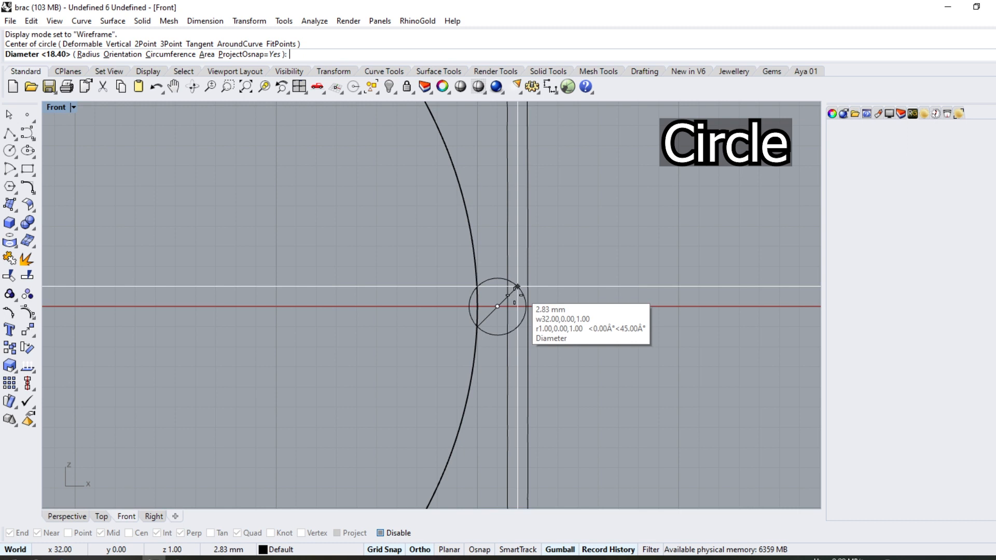
pyautogui.write('1')
pyautogui.press('Return')
# Step: Offset the small circle outward by 1.5 mm, and offset the resulting circle outward by the same distance
pyautogui.scroll(4, 497, 302)
pyautogui.click(485, 300)
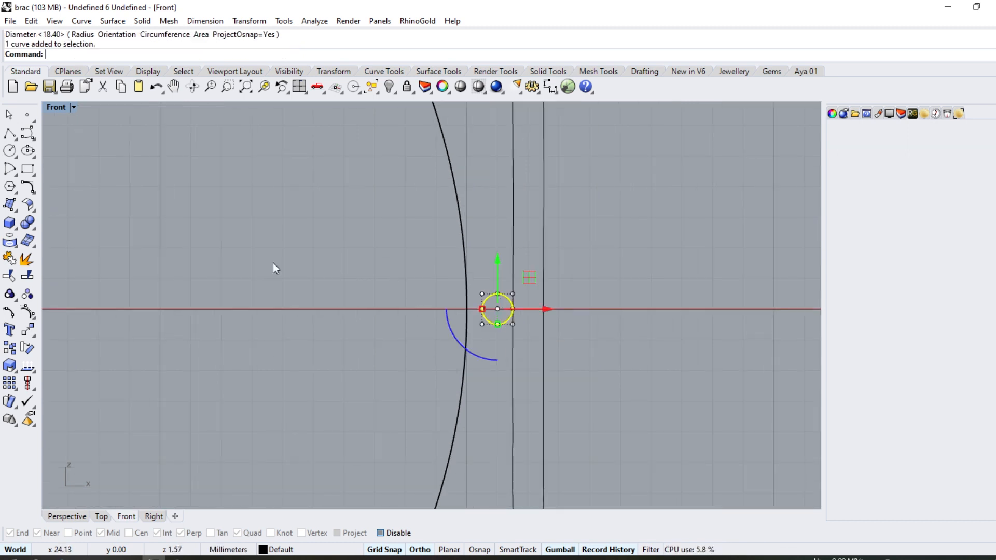
pyautogui.click(36, 185)
pyautogui.click(192, 193)
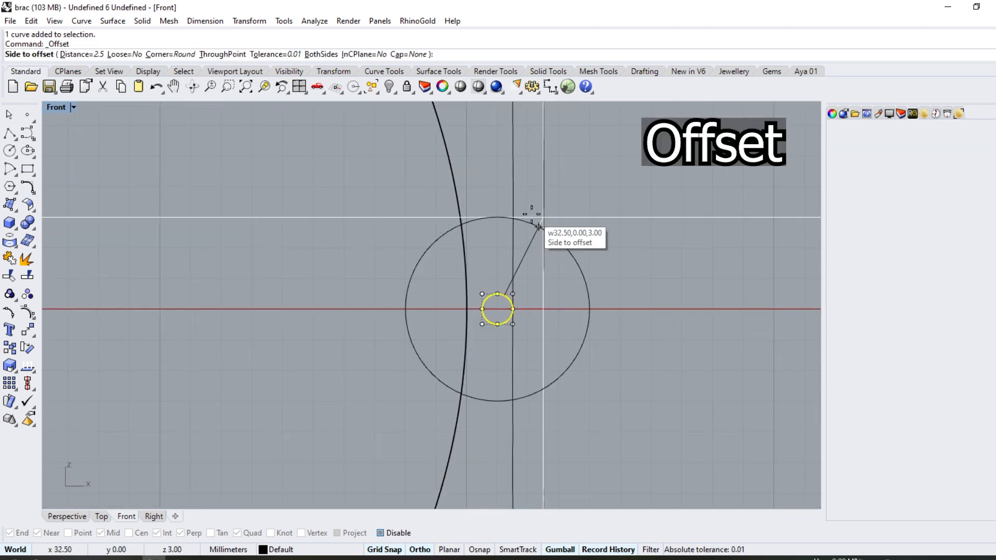
pyautogui.write('1.5')
pyautogui.click(532, 215)
pyautogui.click(523, 256)
pyautogui.rightClick(523, 256)
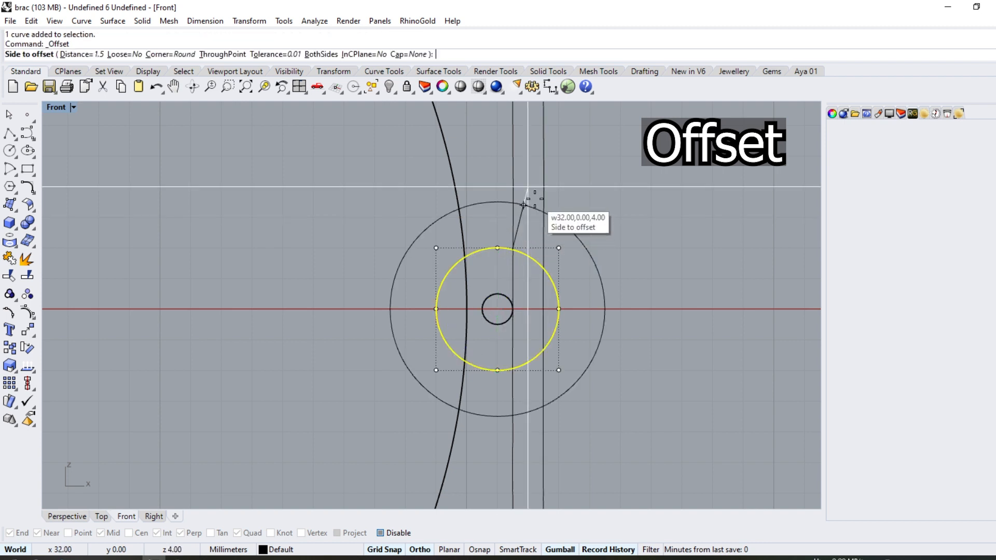
pyautogui.click(532, 195)
# Step: Examine the three concentric circles against the band's side in shaded and wireframe display
pyautogui.click(588, 287)
pyautogui.click(557, 293)
pyautogui.scroll(4, 518, 299)
pyautogui.keyDown('shift'); pyautogui.click(510, 305); pyautogui.keyUp('shift')
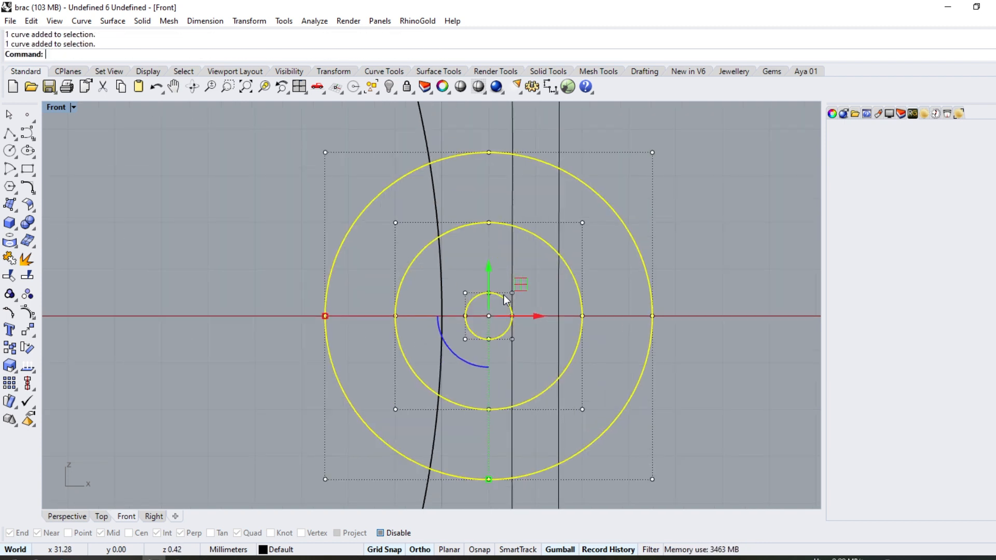
pyautogui.hotkey('ctrl', 'alt', 's')
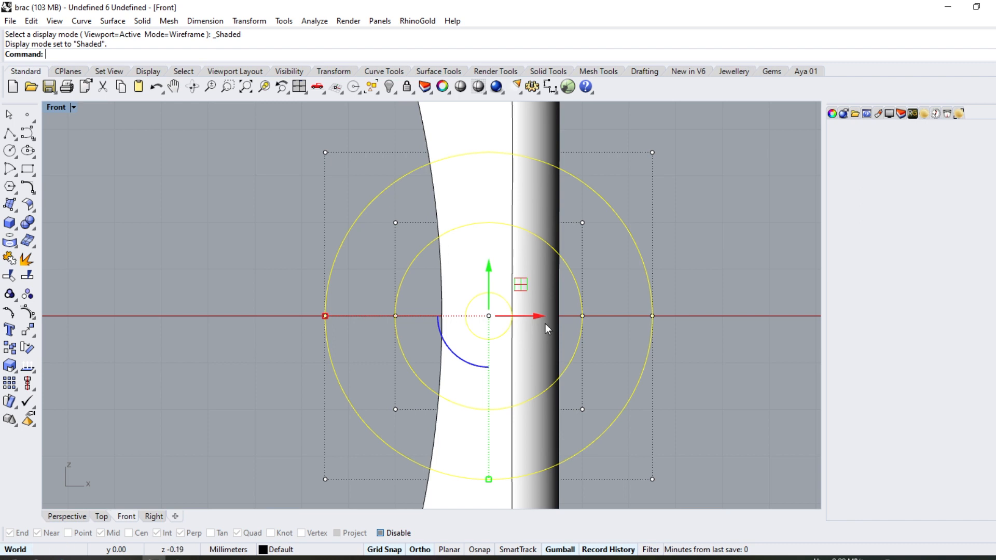
pyautogui.scroll(-4, 486, 344)
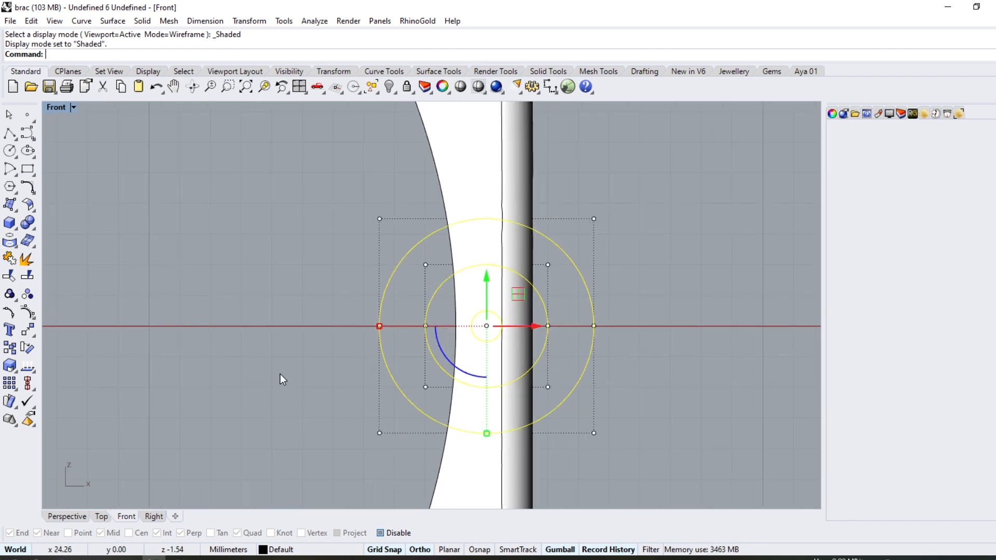
pyautogui.press('Escape')
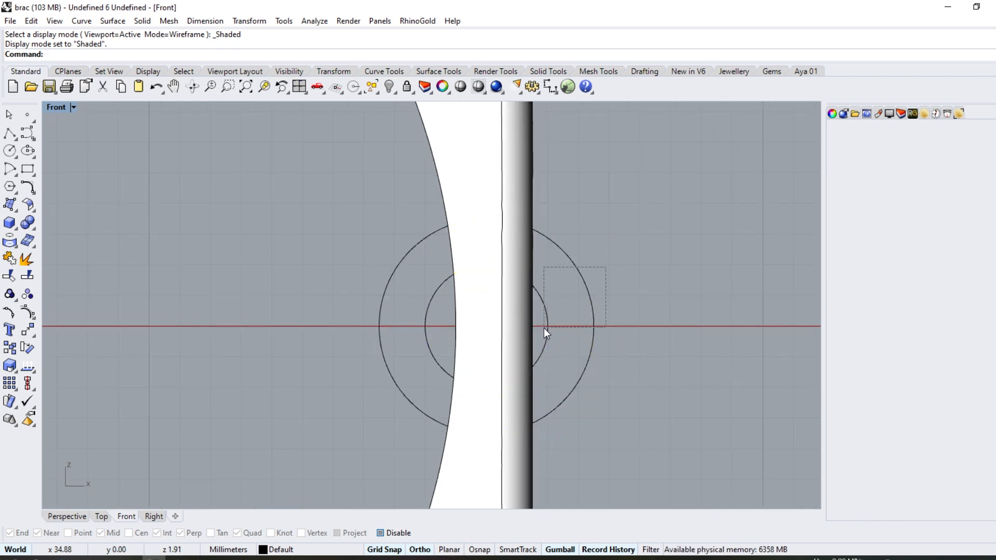
pyautogui.moveTo(545, 328); pyautogui.dragTo(545, 328)
pyautogui.hotkey('ctrl', 'alt', 'w')
pyautogui.scroll(1, 525, 332)
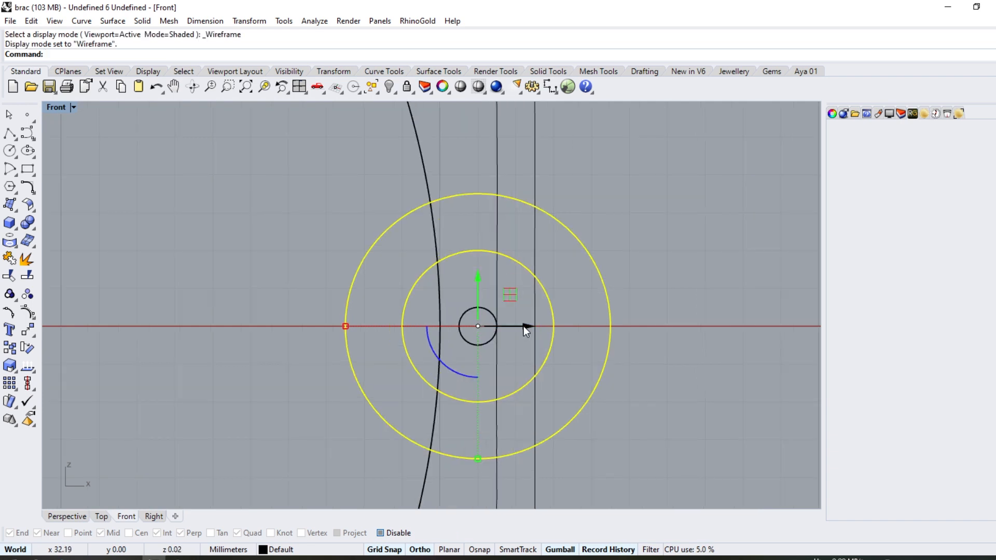
pyautogui.press('Escape')
# Step: Loft surfaces between the inner and middle circles and between the middle and outer circles, and display them shaded
pyautogui.click(547, 294)
pyautogui.keyDown('shift'); pyautogui.click(463, 313); pyautogui.keyUp('shift')
pyautogui.click(113, 21)
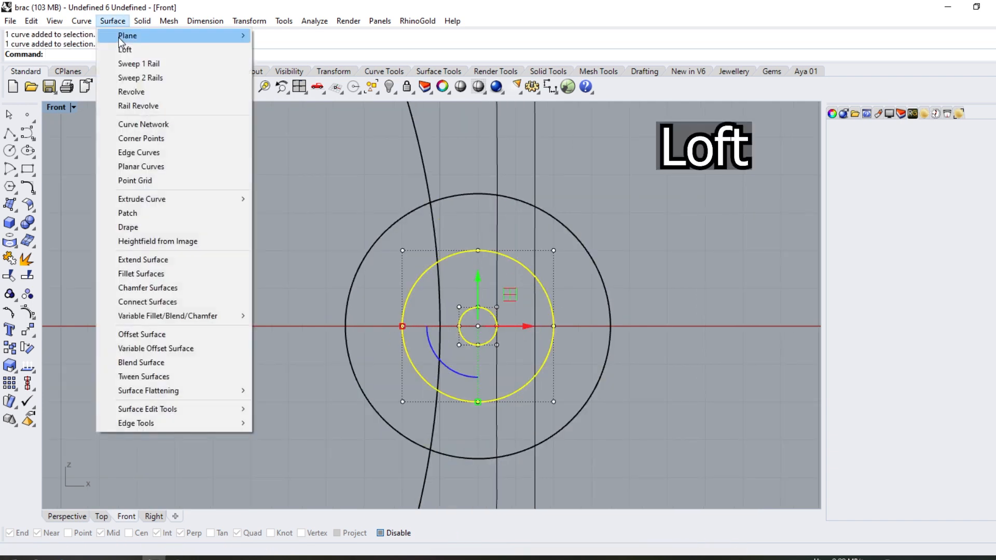
pyautogui.click(122, 50)
pyautogui.click(569, 233)
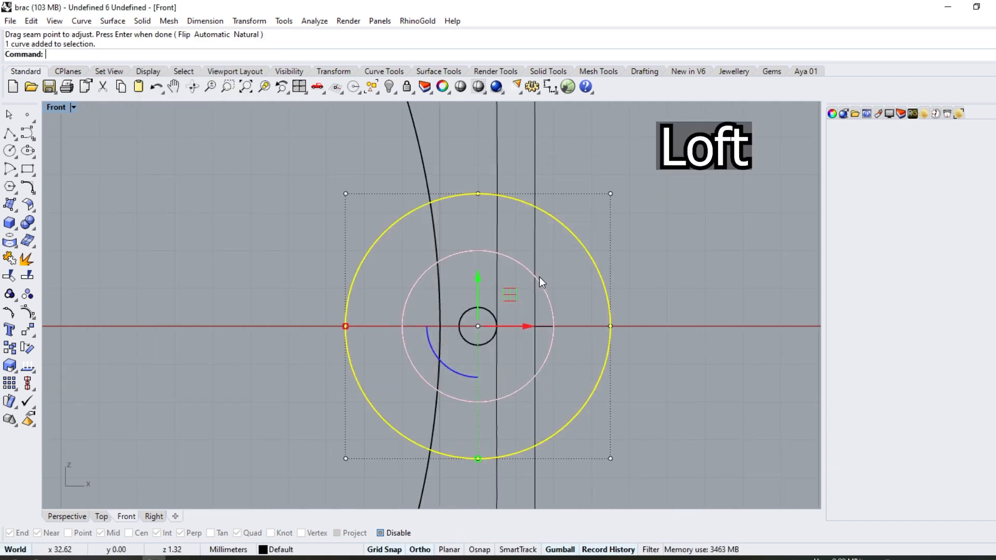
pyautogui.press('Return')
pyautogui.press('Return')
pyautogui.hotkey('ctrl', 'alt', 's')
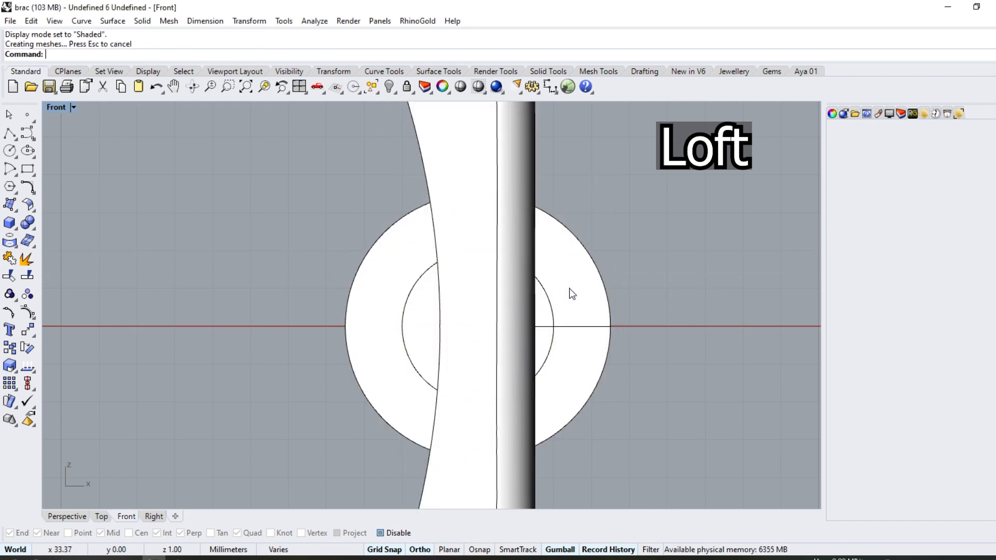
# Step: Extrude the two lofted ring surfaces into solid tubes on both sides past the band's faces, deleting the input surfaces
pyautogui.click(572, 294)
pyautogui.click(67, 517)
pyautogui.moveTo(301, 341); pyautogui.dragTo(399, 350, button='right')
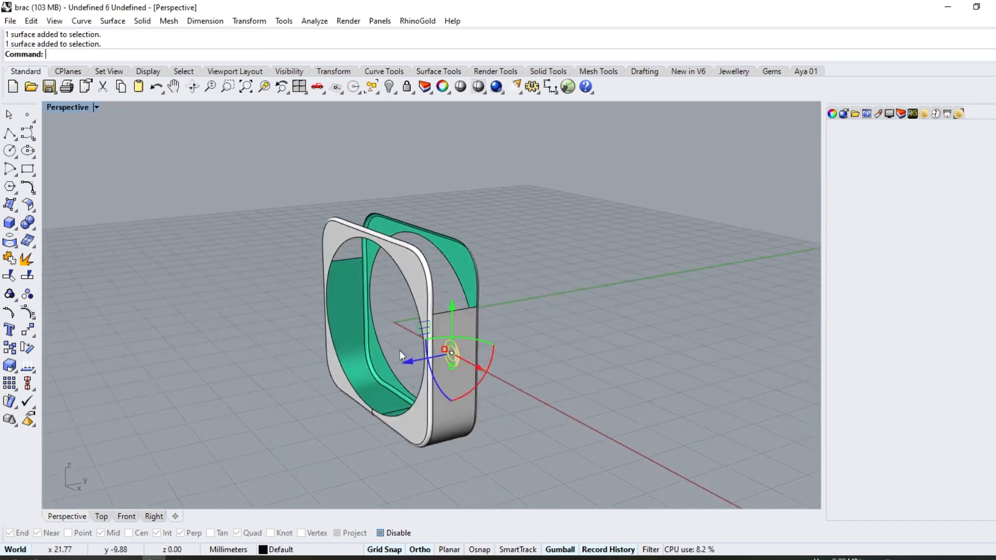
pyautogui.scroll(3, 395, 312)
pyautogui.click(15, 226)
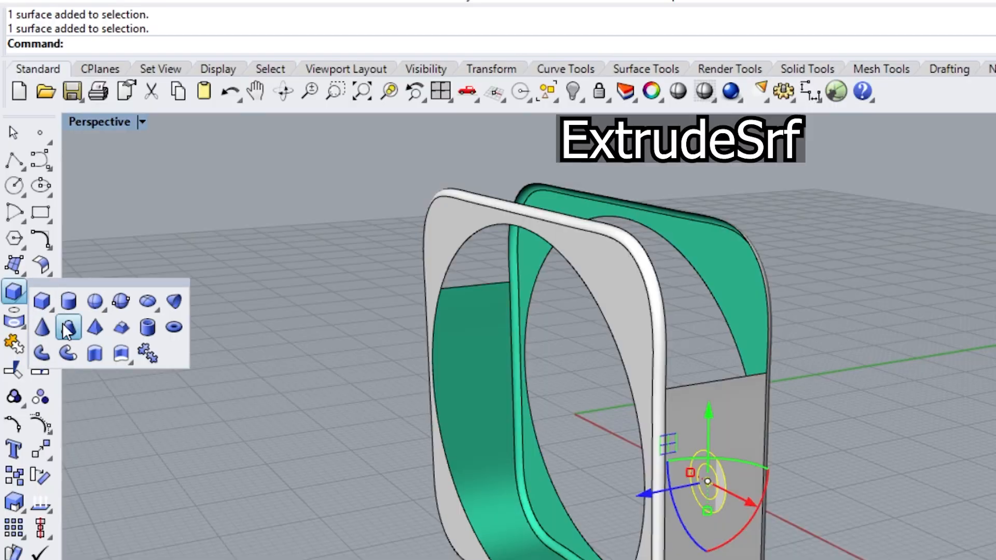
pyautogui.click(121, 354)
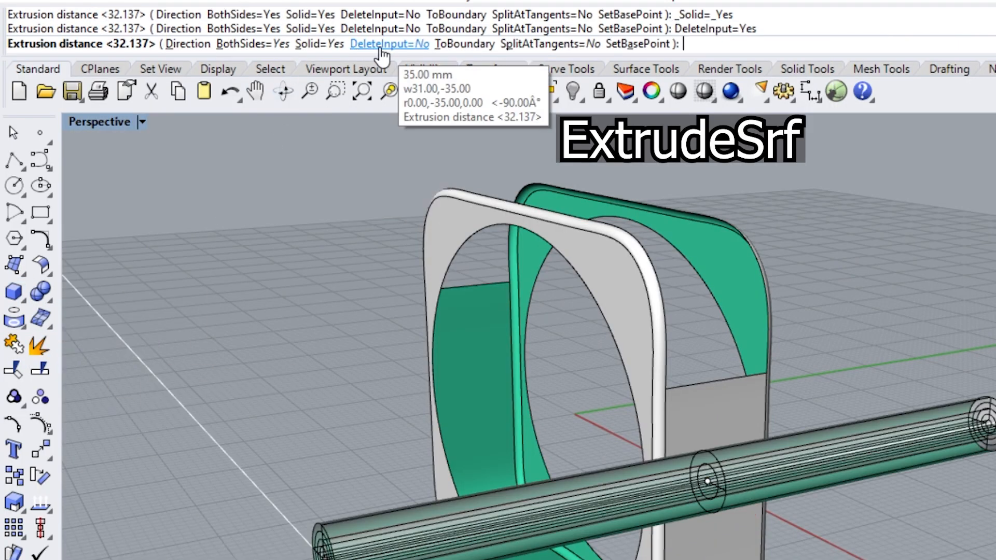
pyautogui.click(384, 44)
pyautogui.click(536, 367)
pyautogui.moveTo(931, 362); pyautogui.dragTo(830, 335, button='right')
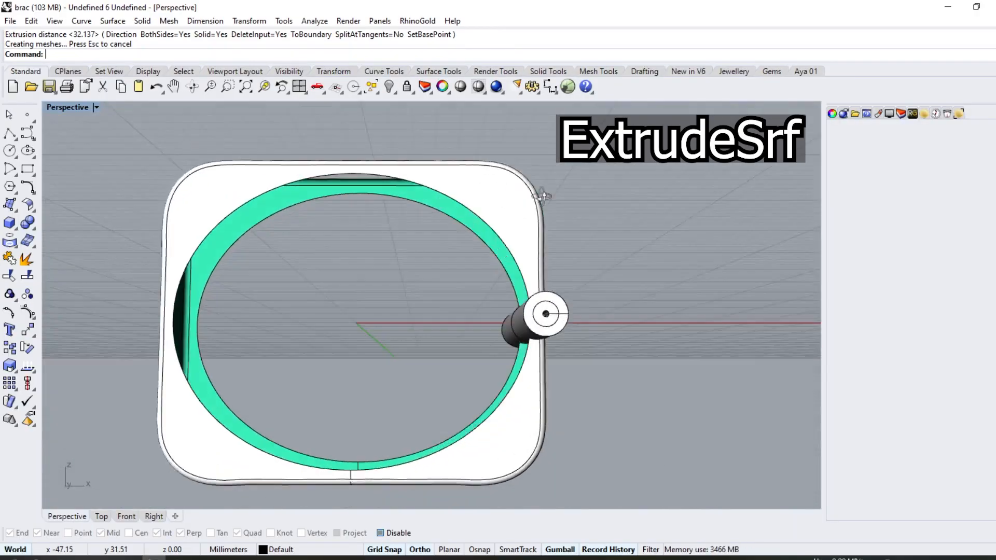
# Step: Turn on Layer 01 to show its curves along the band's inner opening
pyautogui.moveTo(563, 252); pyautogui.dragTo(479, 235, button='right')
pyautogui.scroll(4, 510, 343)
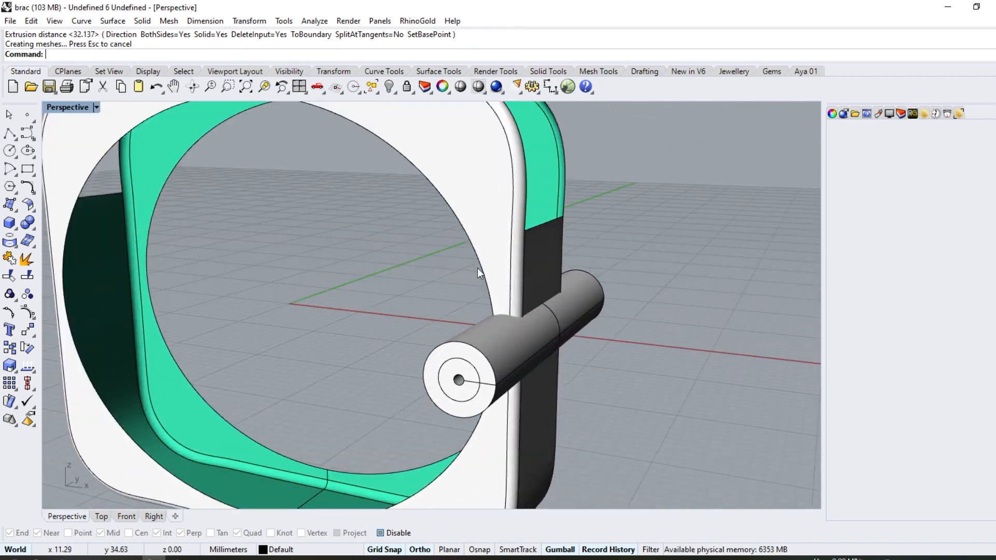
pyautogui.scroll(-4, 415, 295)
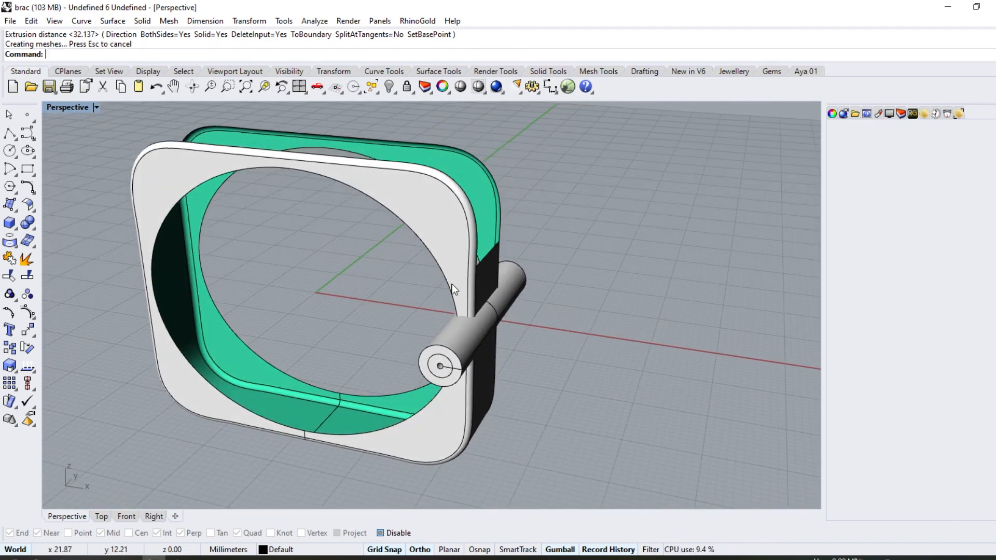
pyautogui.moveTo(468, 352); pyautogui.dragTo(410, 338, button='right')
pyautogui.scroll(2, 419, 316)
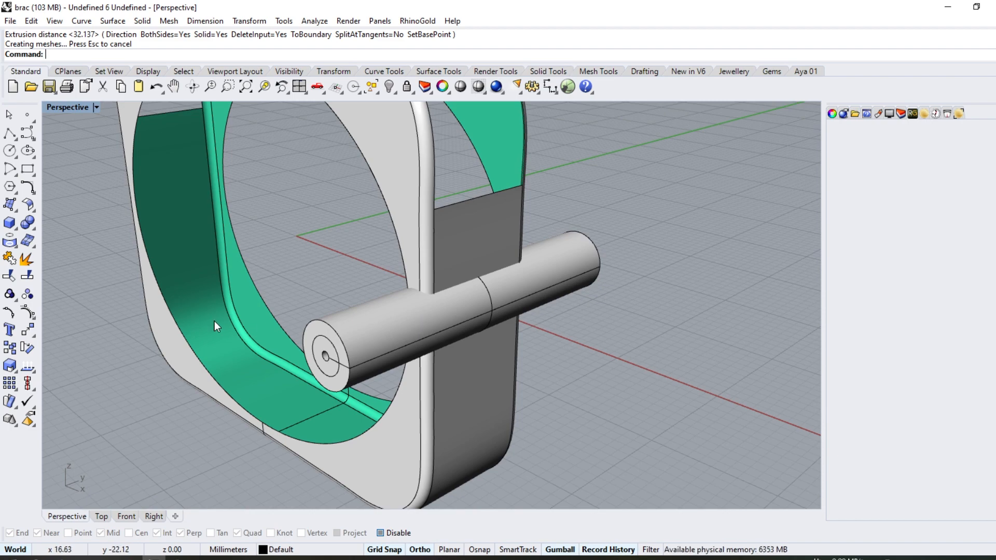
pyautogui.moveTo(214, 322); pyautogui.dragTo(317, 314, button='right')
pyautogui.click(904, 111)
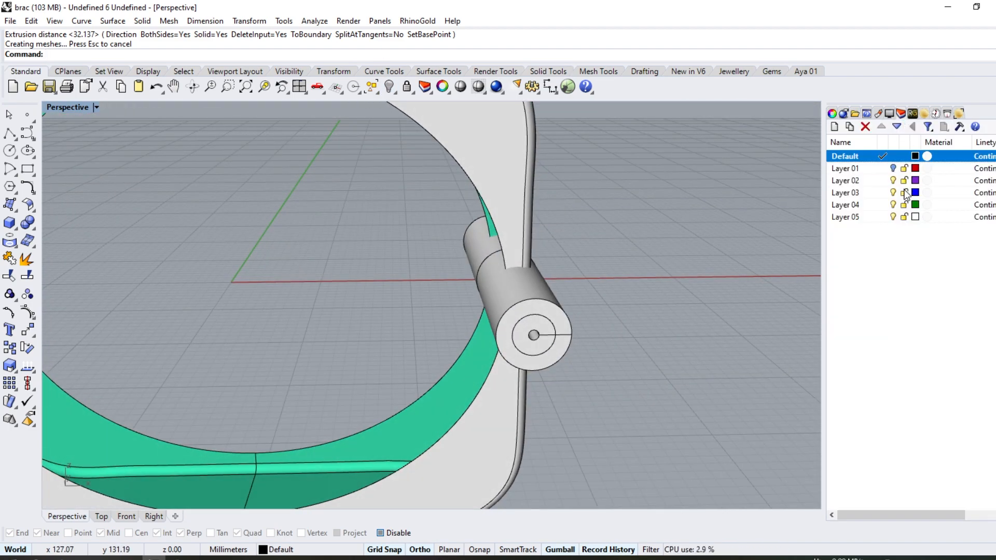
pyautogui.click(899, 169)
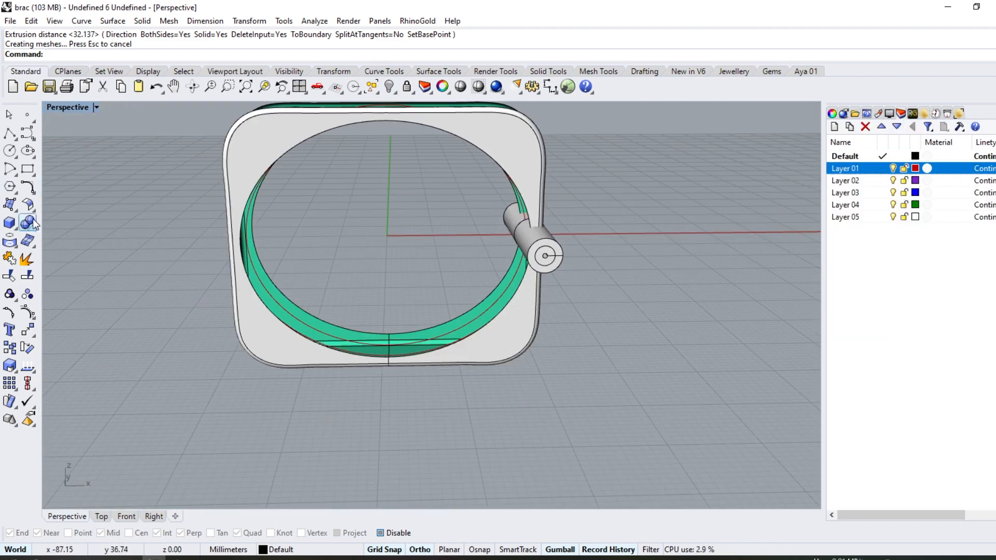
# Step: Wire-cut the tubes with the Layer 01 curve along direction Y, removing the part inside the band's opening
pyautogui.click(36, 228)
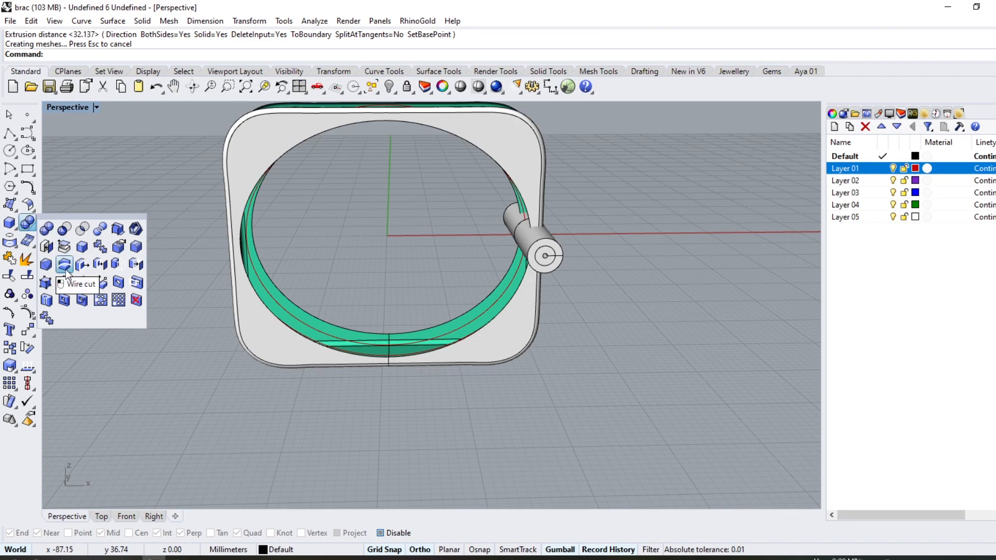
pyautogui.click(64, 264)
pyautogui.scroll(6, 519, 228)
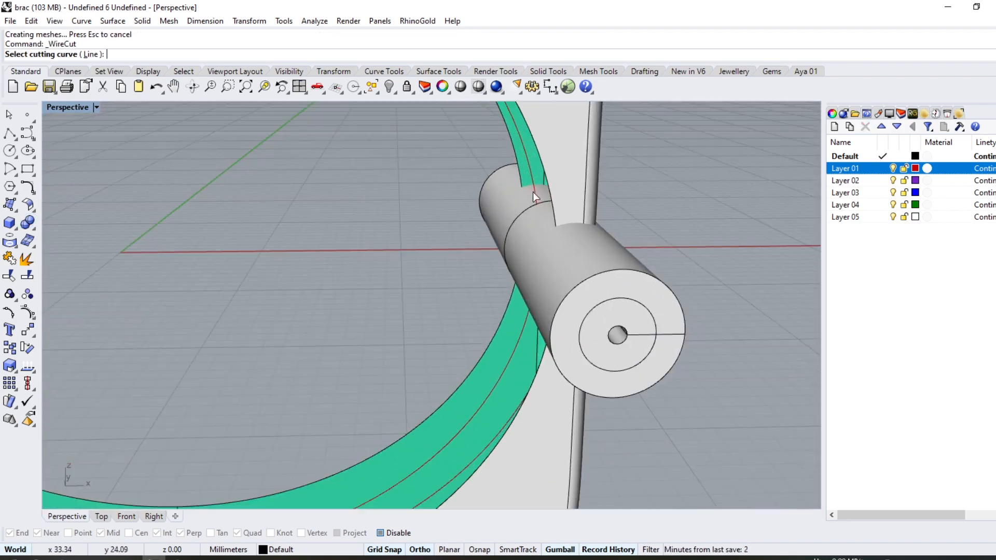
pyautogui.click(533, 188)
pyautogui.scroll(-1, 563, 270)
pyautogui.click(577, 230)
pyautogui.click(570, 257)
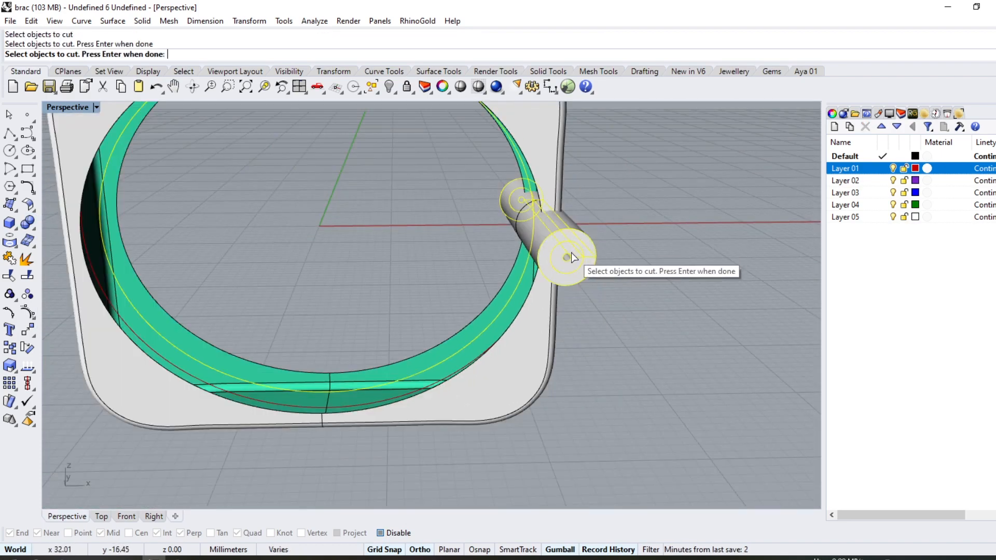
pyautogui.scroll(-7, 517, 233)
pyautogui.rightClick(511, 258)
pyautogui.click(463, 391)
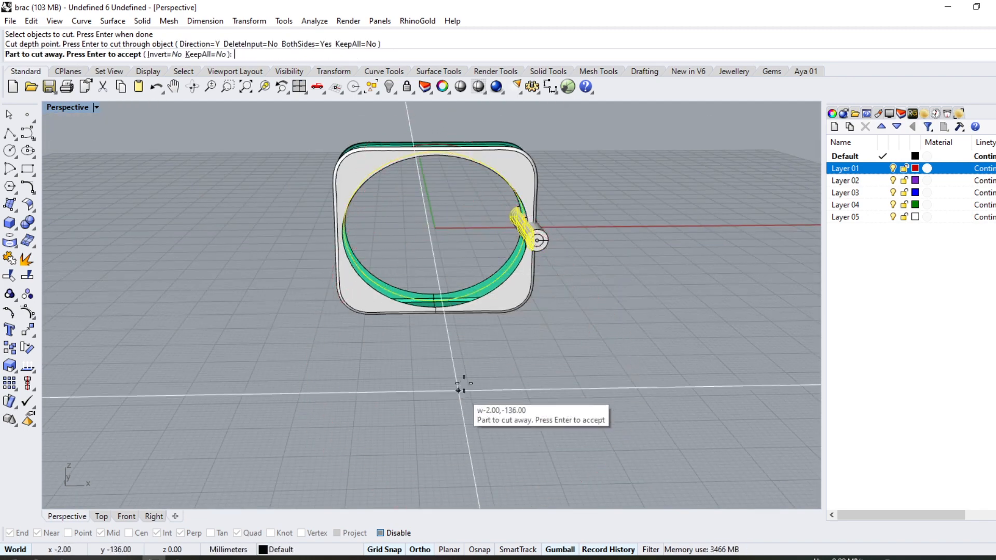
pyautogui.rightClick(473, 338)
pyautogui.scroll(6, 530, 231)
pyautogui.moveTo(509, 233); pyautogui.dragTo(494, 214, button='right')
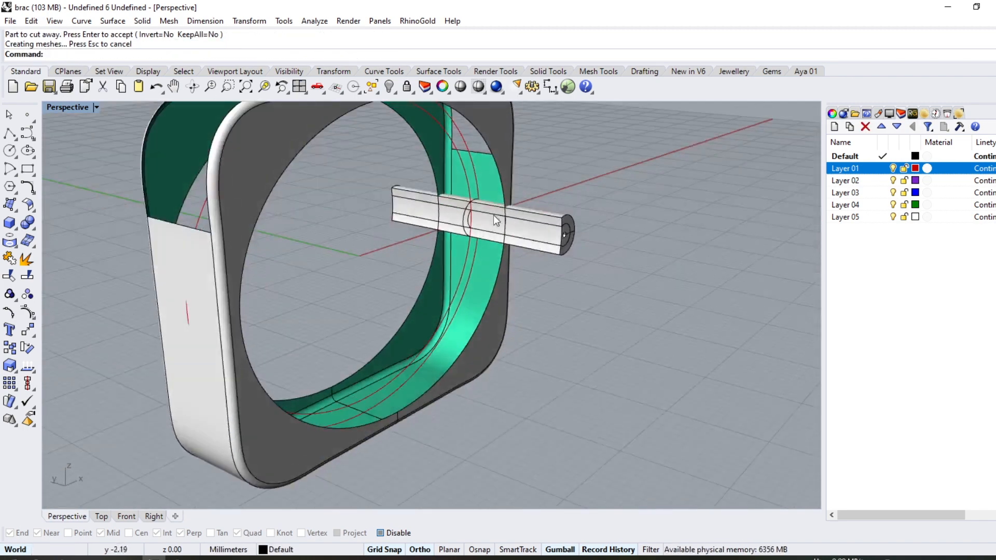
# Step: Show only the hidden rounded-square outline curve around the middle of the band again
pyautogui.scroll(5, 453, 171)
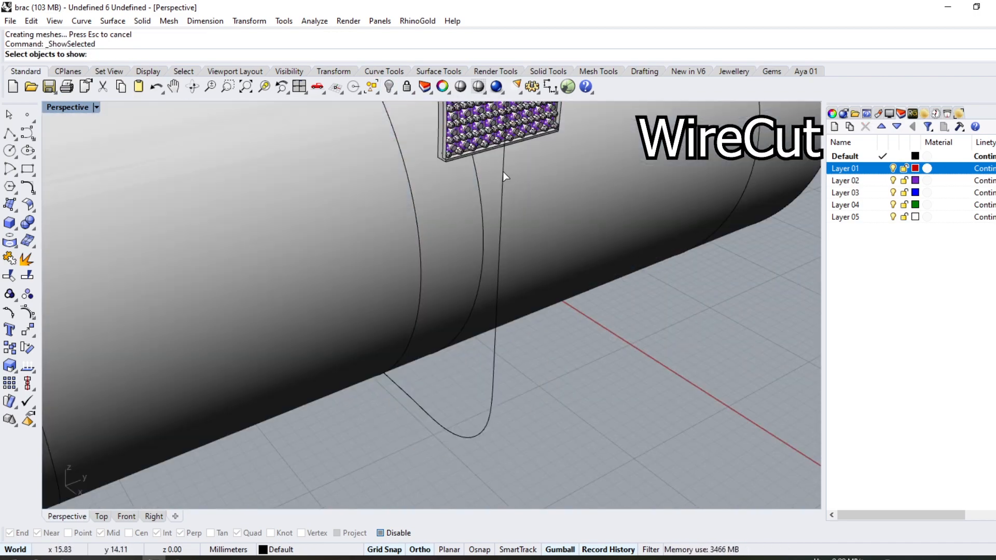
pyautogui.click(503, 171)
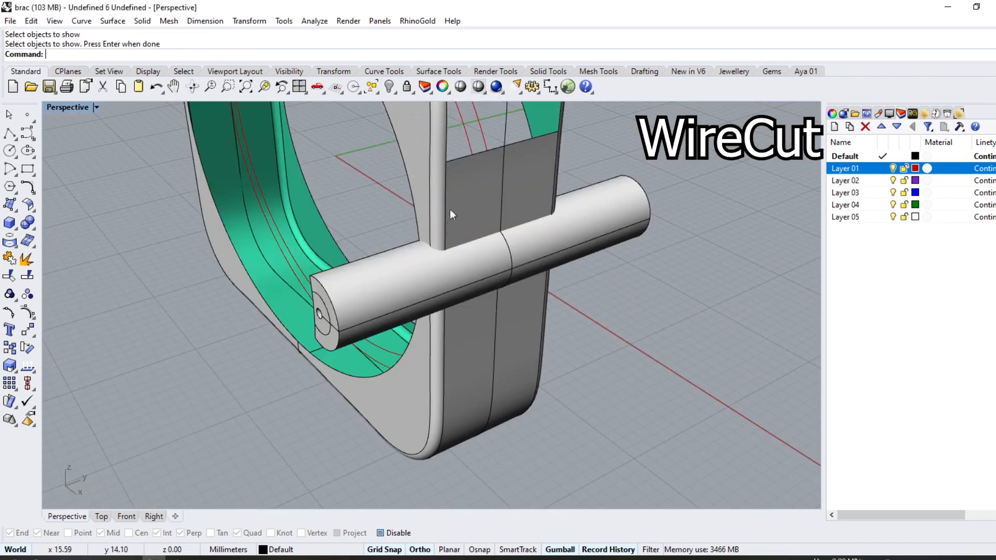
pyautogui.scroll(-3, 450, 209)
# Step: Wire-cut the tubes with the rounded-square outline along direction Y, setting Invert to Yes to remove the part outside the band
pyautogui.click(34, 230)
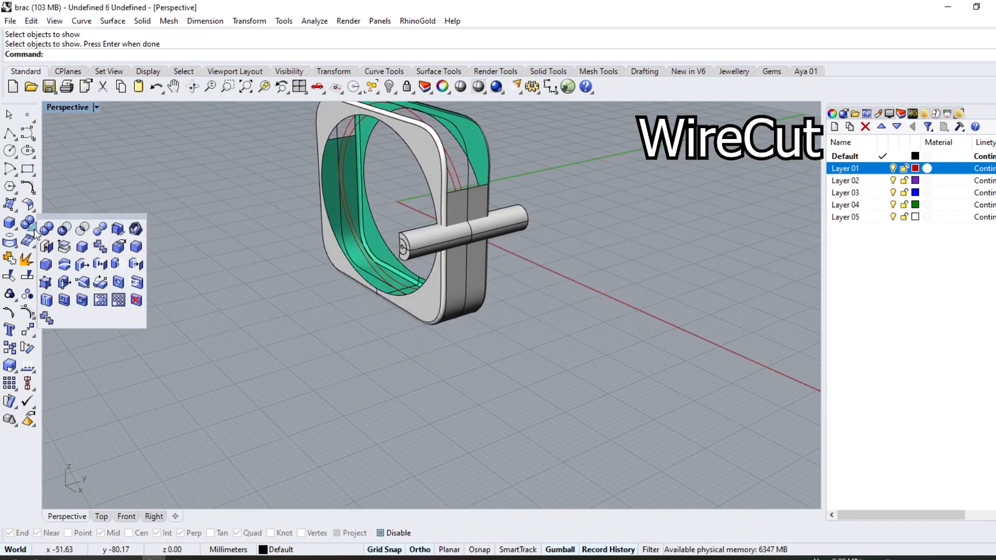
pyautogui.click(64, 264)
pyautogui.scroll(3, 509, 243)
pyautogui.click(437, 142)
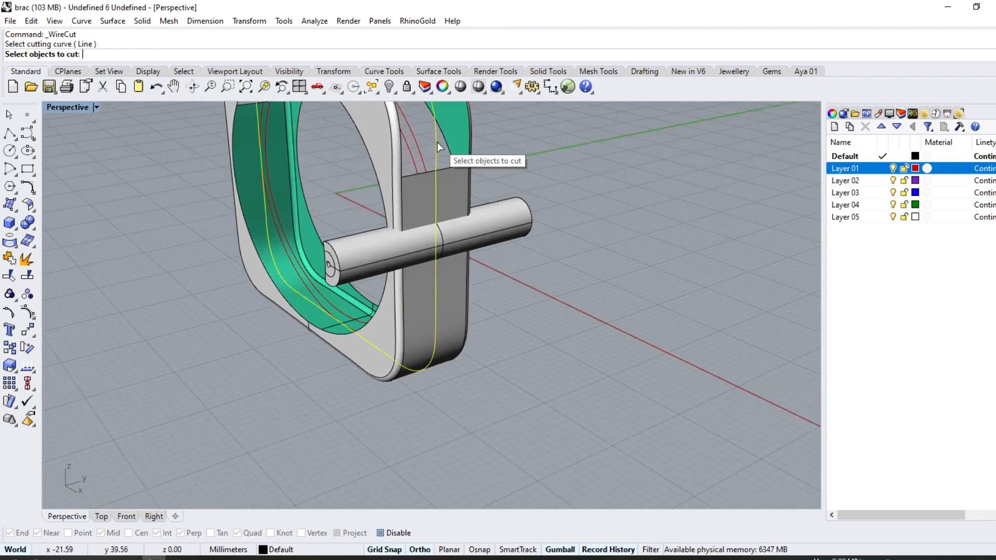
pyautogui.click(512, 236)
pyautogui.press('Return')
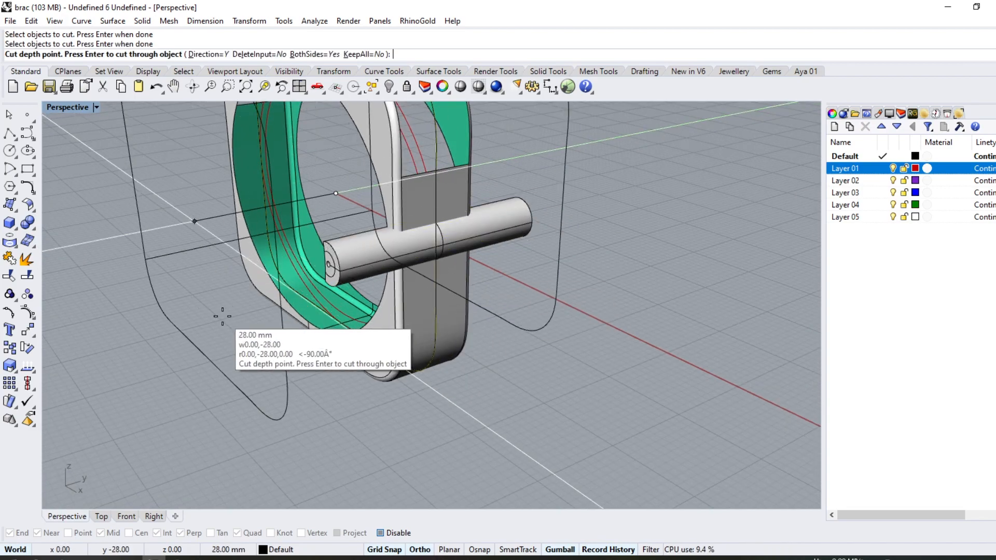
pyautogui.click(335, 363)
pyautogui.moveTo(472, 459); pyautogui.dragTo(618, 434, button='right')
pyautogui.scroll(6, 640, 378)
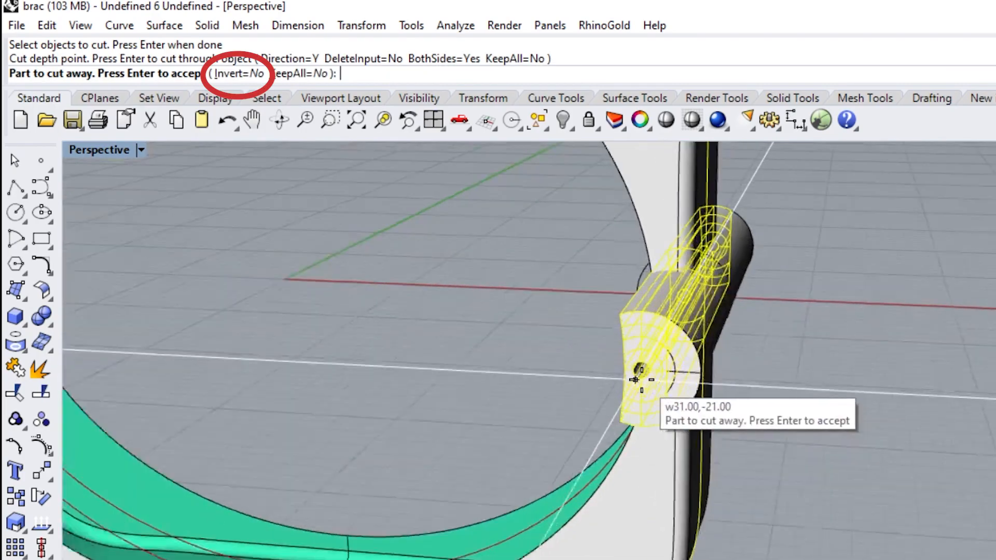
pyautogui.moveTo(640, 379)
pyautogui.mouseDown(button='right')
pyautogui.moveTo(568, 318)
pyautogui.moveTo(577, 313)
pyautogui.mouseUp(button='right')
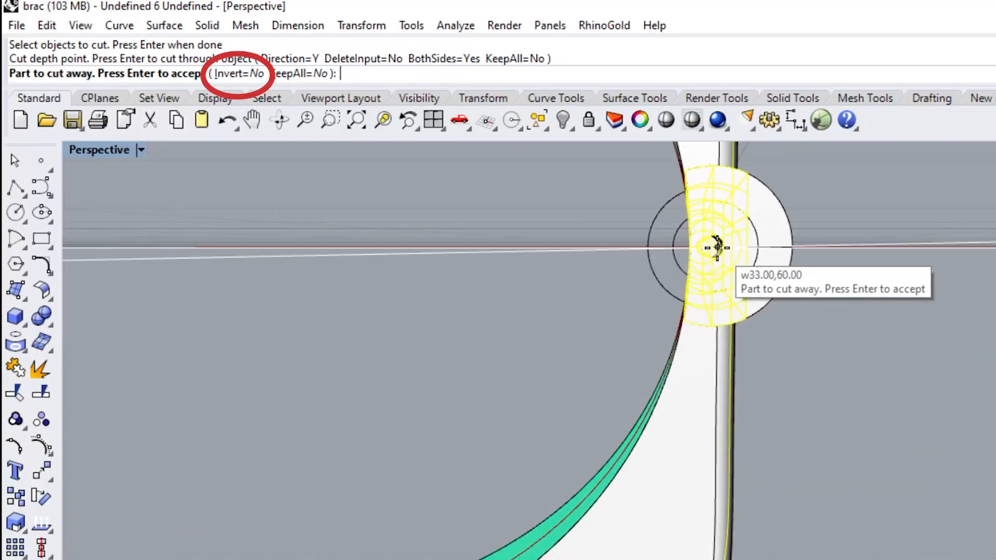
pyautogui.click(249, 75)
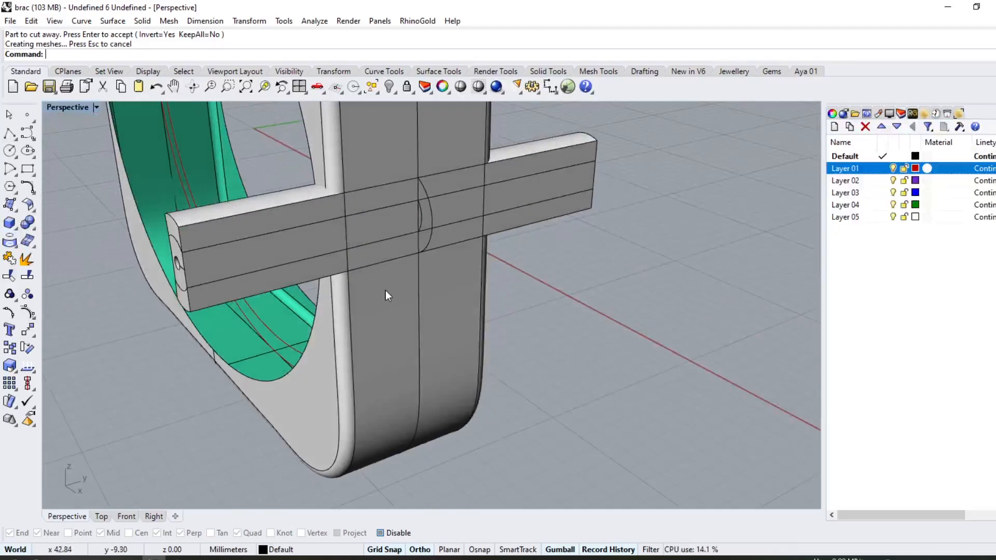
pyautogui.moveTo(272, 282); pyautogui.dragTo(381, 319, button='right')
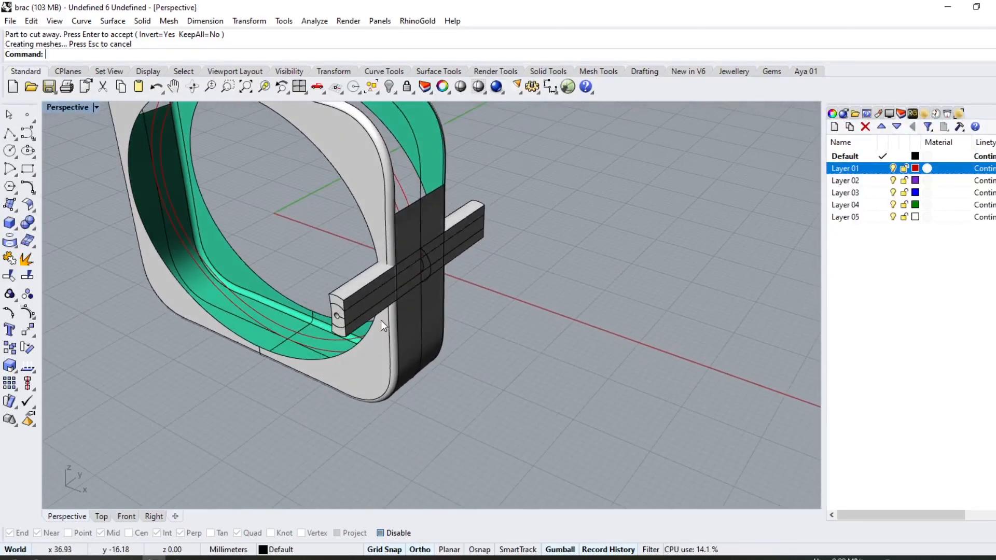
# Step: Duplicate the outer edge of the band's front face as a curve
pyautogui.scroll(3, 394, 285)
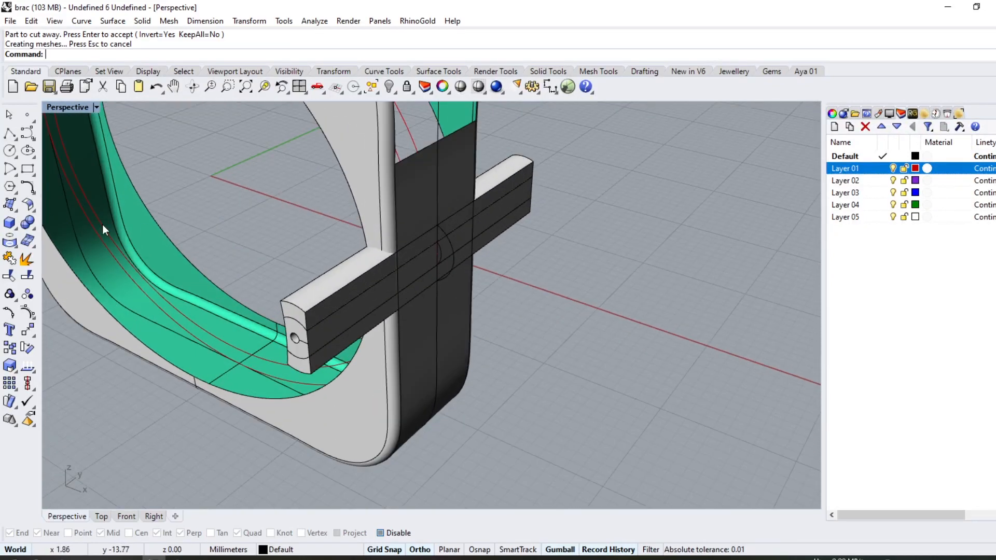
pyautogui.click(18, 250)
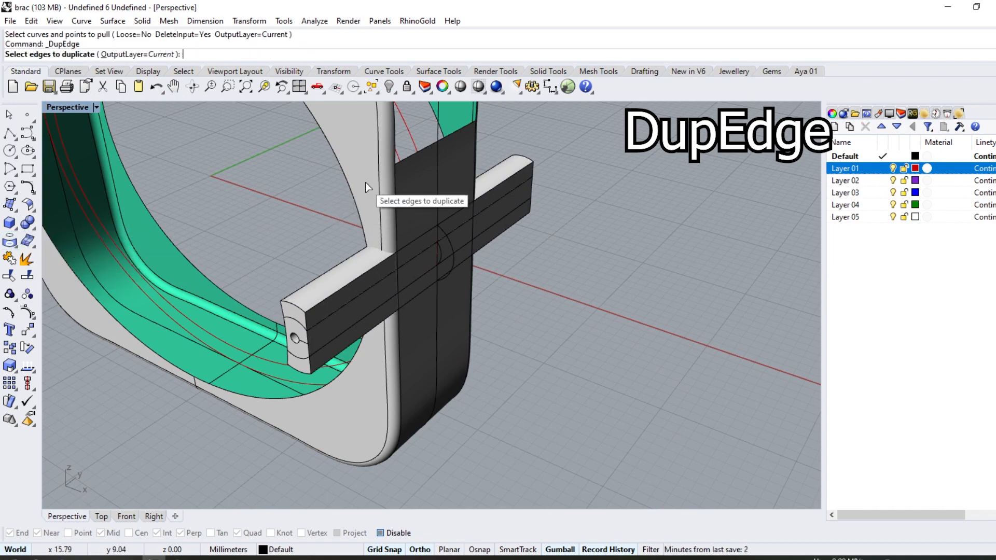
pyautogui.click(442, 347)
pyautogui.press('Return')
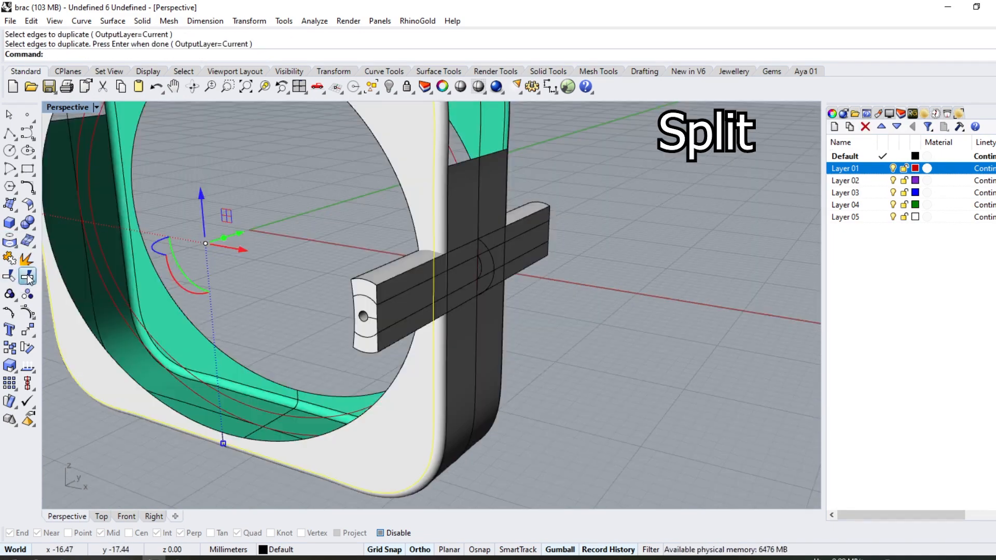
# Step: Split the duplicated edge curve at points above and below the tubes and delete the long remainder
pyautogui.click(27, 277)
pyautogui.click(98, 54)
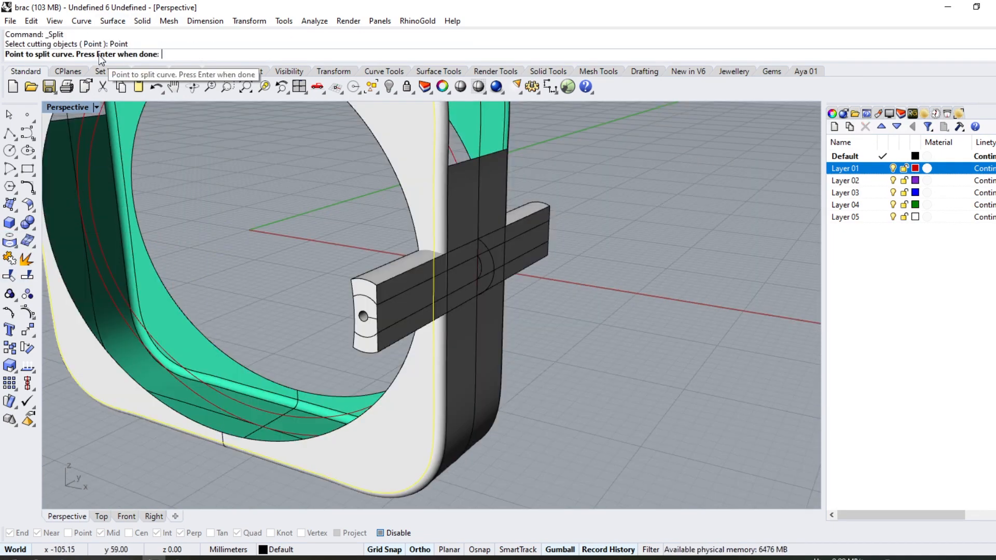
pyautogui.click(434, 209)
pyautogui.click(434, 350)
pyautogui.press('Return')
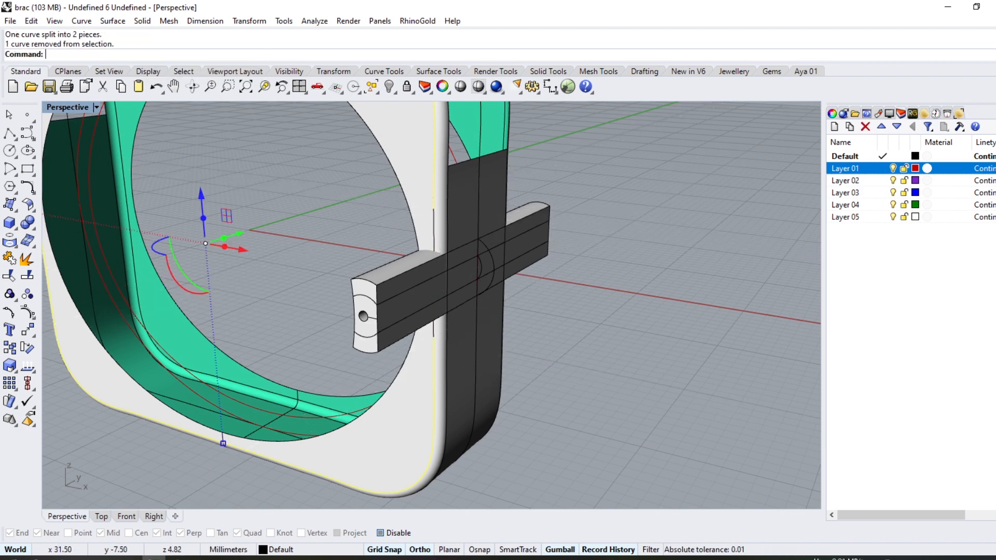
pyautogui.press('Delete')
# Step: Mirror the short edge segment beside the tubes with Copy set to Yes
pyautogui.click(436, 240)
pyautogui.moveTo(485, 295); pyautogui.dragTo(438, 302, button='right')
pyautogui.click(32, 338)
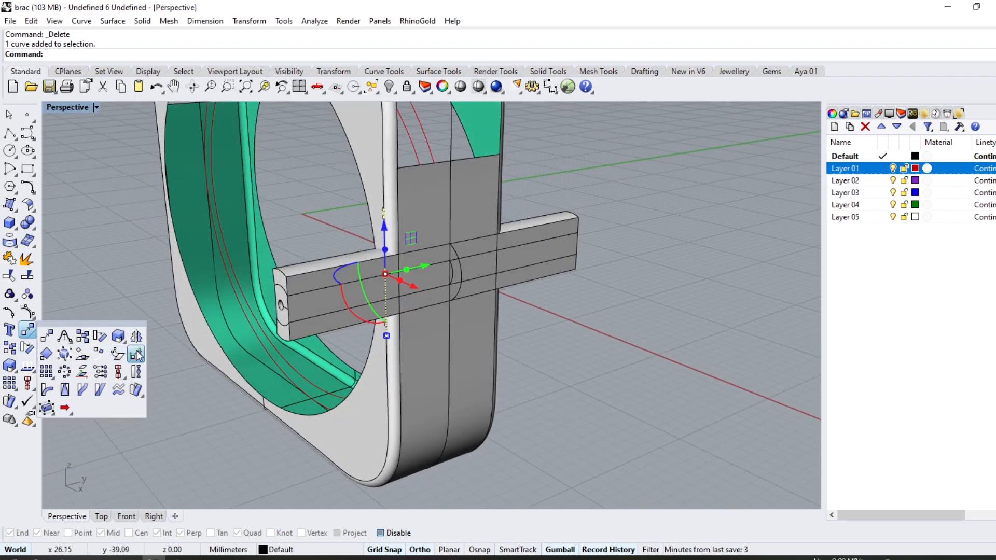
pyautogui.click(137, 338)
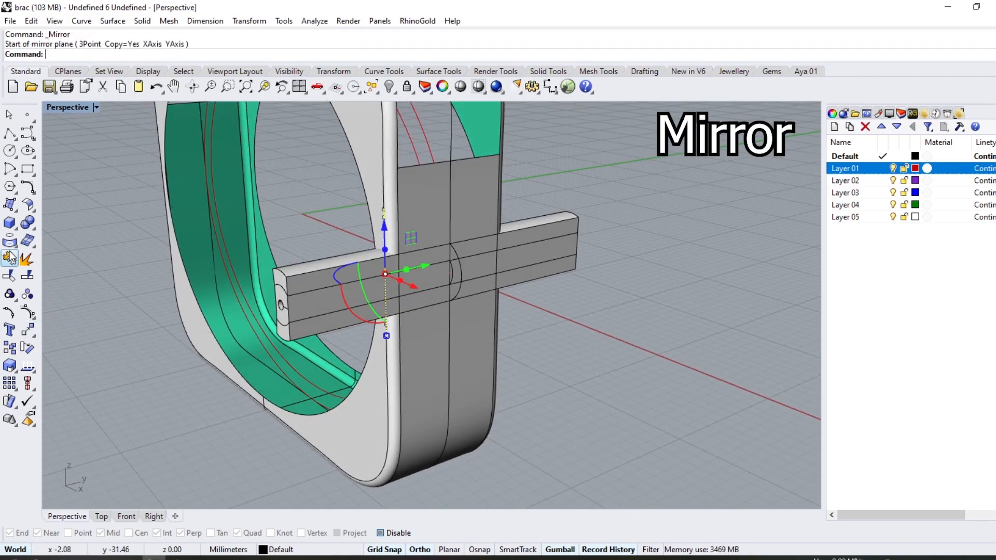
# Step: Try to wire-cut the tubes with the front edge segment along direction X, with Invert set to Yes
pyautogui.click(35, 235)
pyautogui.click(86, 276)
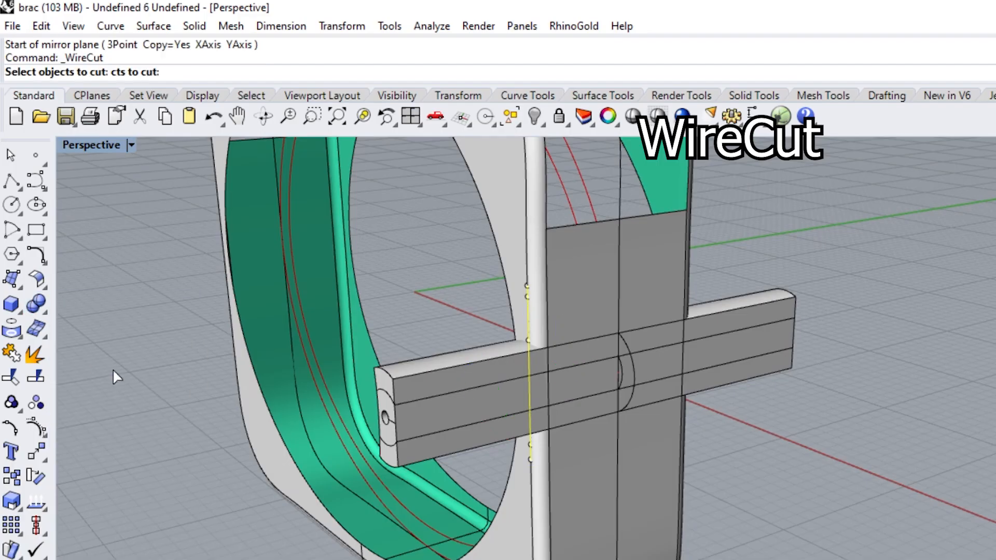
pyautogui.click(428, 409)
pyautogui.scroll(-5, 410, 394)
pyautogui.moveTo(392, 418); pyautogui.dragTo(478, 507, button='right')
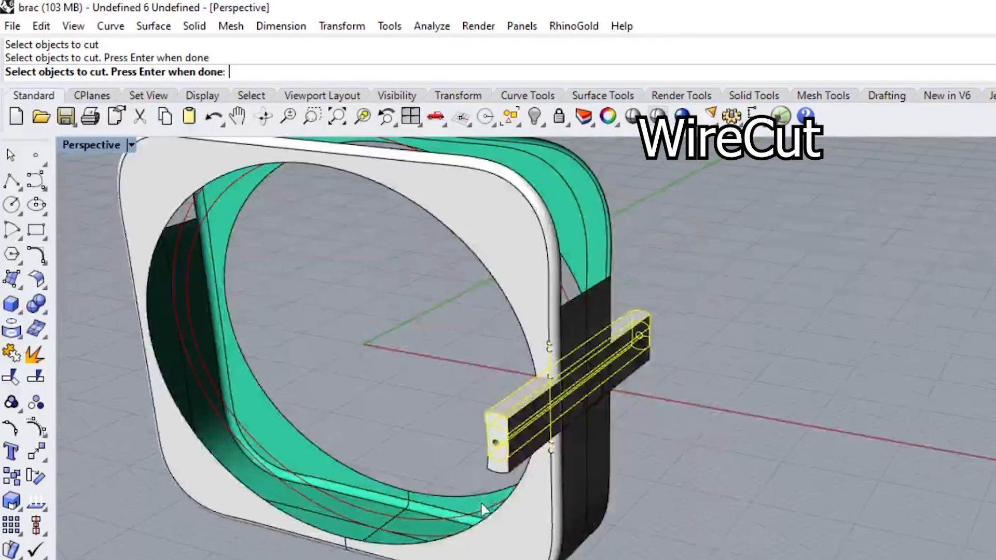
pyautogui.press('Return')
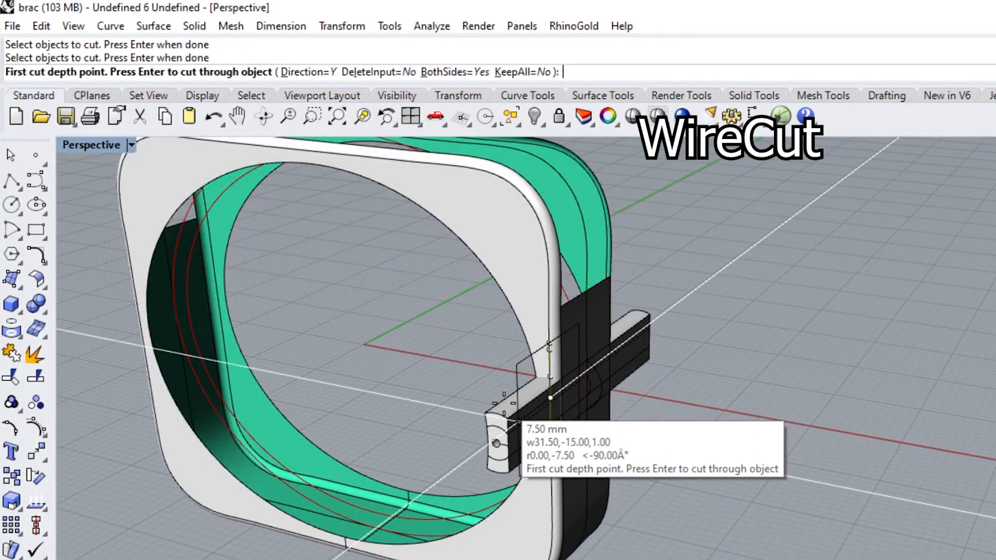
pyautogui.moveTo(489, 411); pyautogui.dragTo(370, 359, button='right')
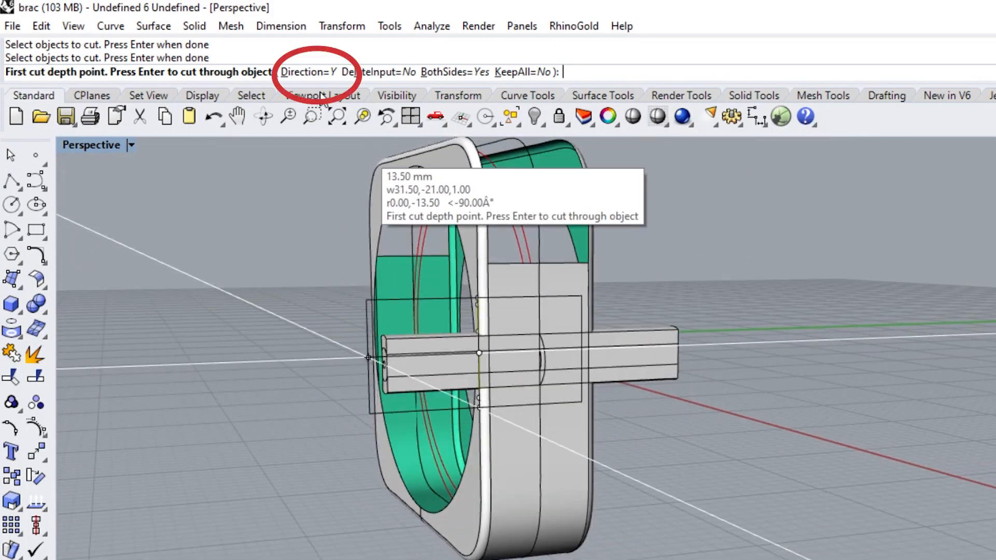
pyautogui.click(317, 72)
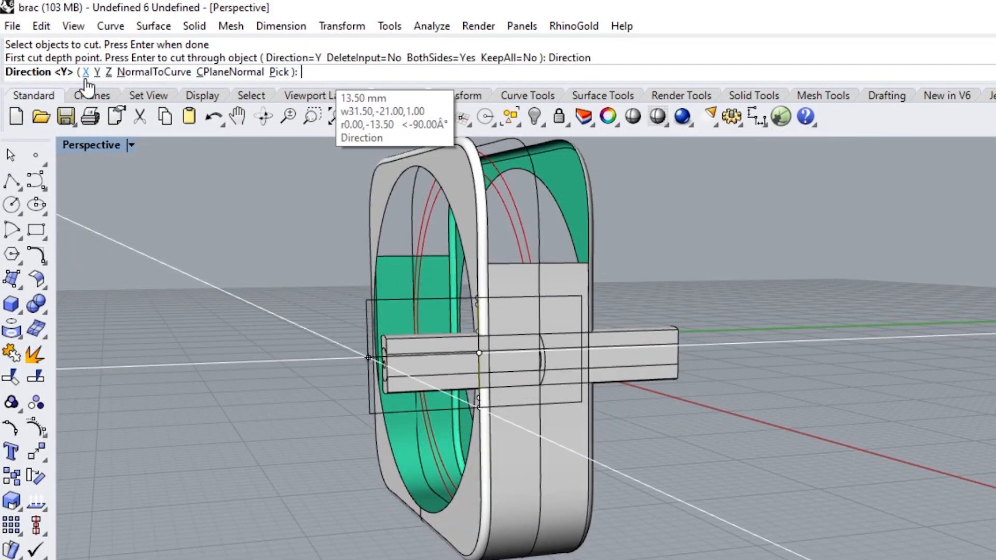
pyautogui.click(86, 72)
pyautogui.click(365, 334)
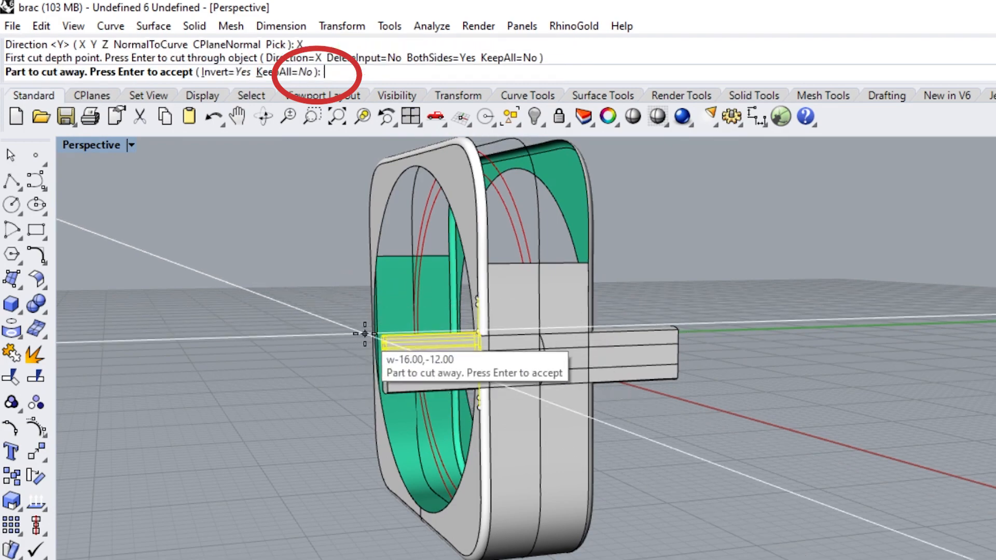
pyautogui.rightClick(275, 347)
# Step: Wire-cut the tubes with the front edge segment along direction X, setting Invert to No to remove the ends protruding past the front face
pyautogui.scroll(4, 465, 444)
pyautogui.moveTo(407, 391); pyautogui.dragTo(569, 415, button='right')
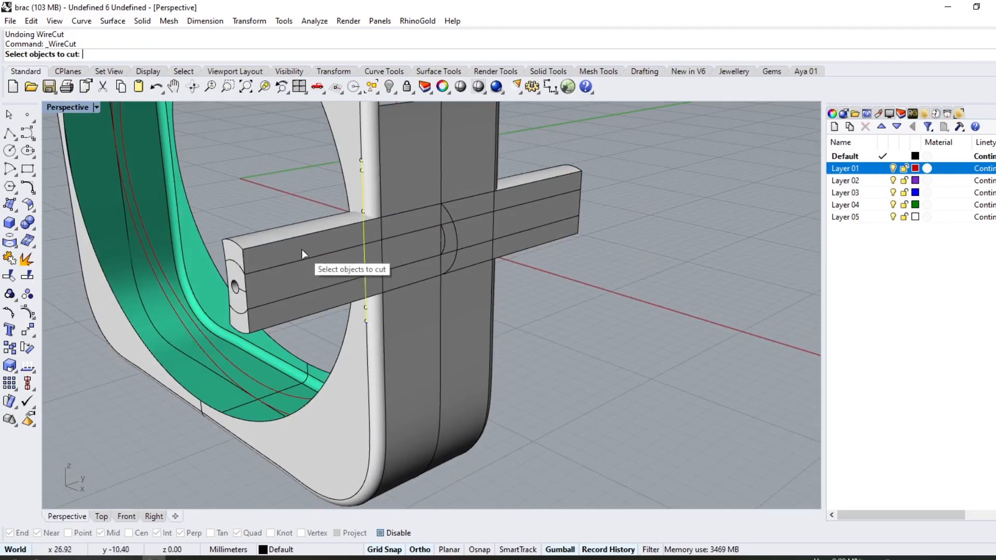
pyautogui.click(306, 264)
pyautogui.click(338, 278)
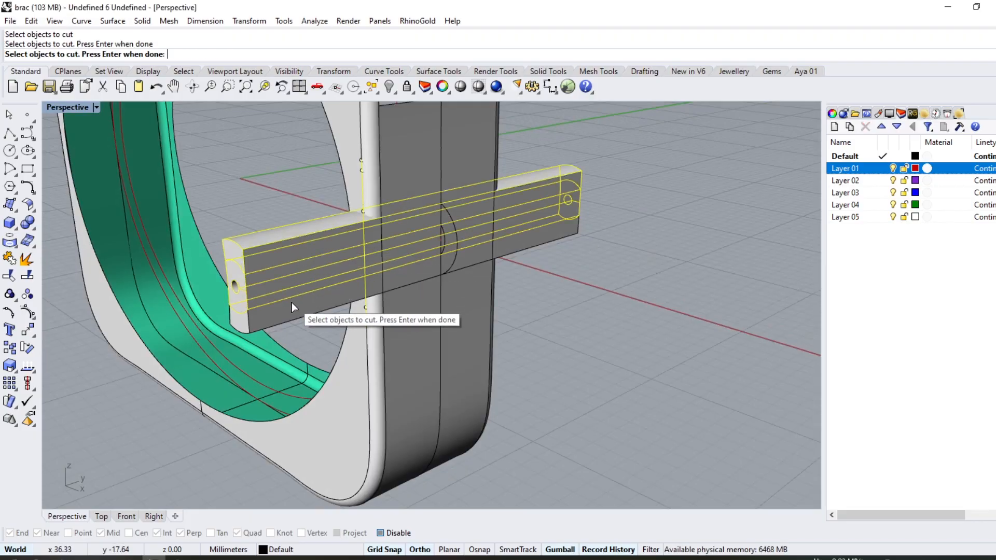
pyautogui.scroll(-5, 356, 244)
pyautogui.moveTo(349, 358); pyautogui.dragTo(425, 311, button='right')
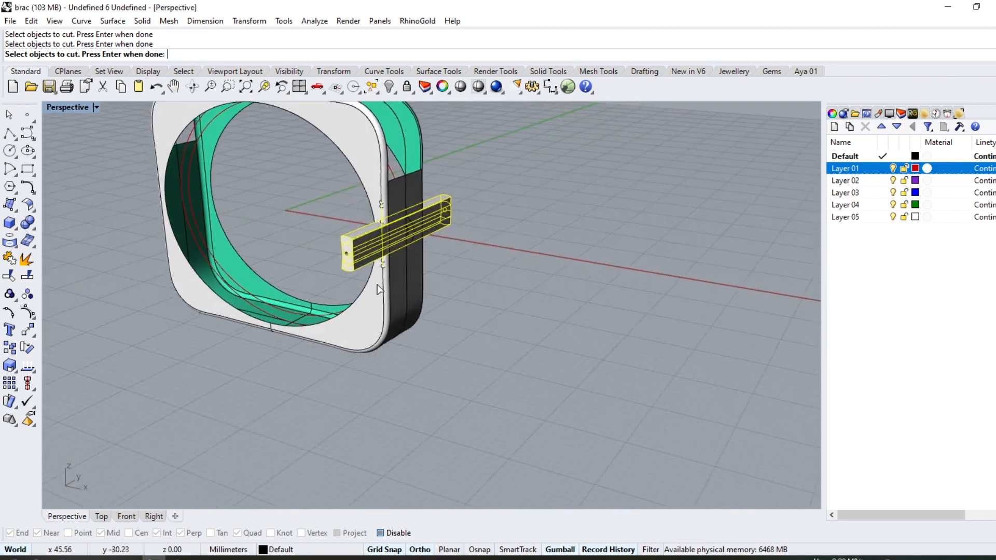
pyautogui.rightClick(444, 267)
pyautogui.click(228, 55)
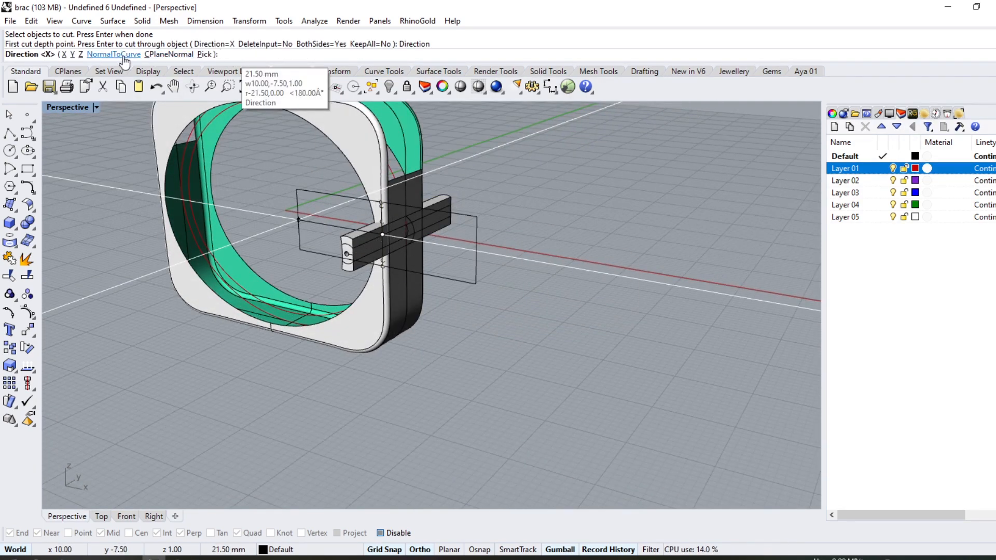
pyautogui.click(64, 54)
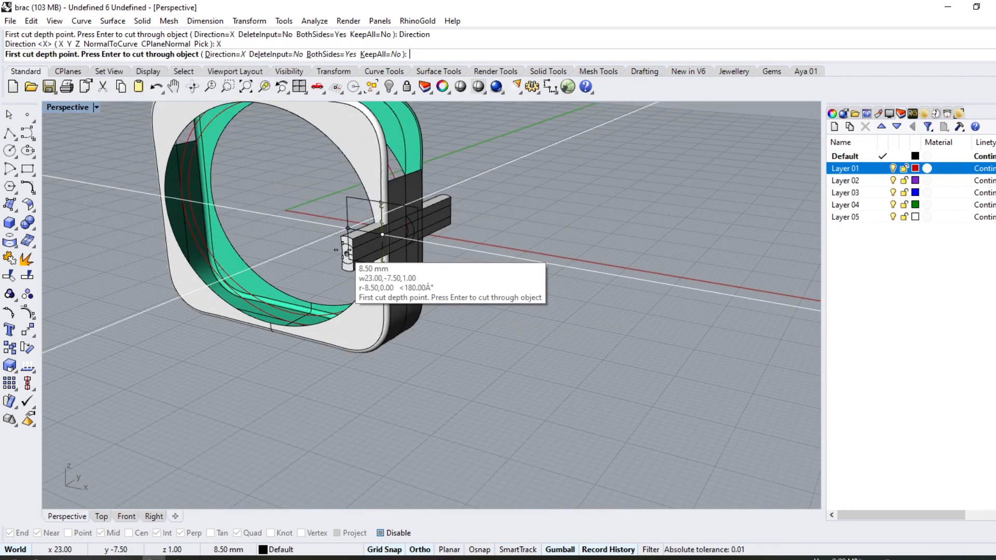
pyautogui.click(314, 249)
pyautogui.click(254, 311)
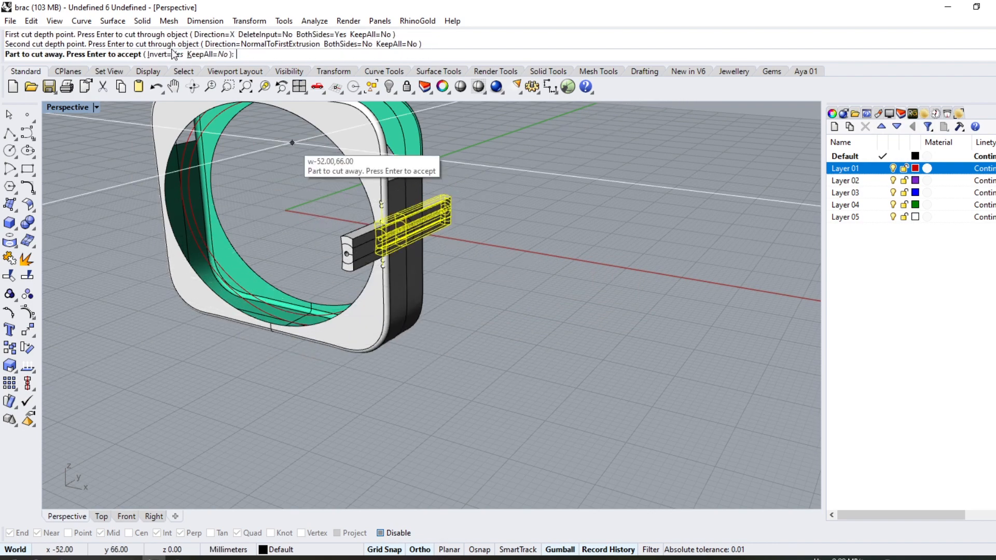
pyautogui.click(152, 54)
pyautogui.press('Return')
pyautogui.scroll(10, 312, 267)
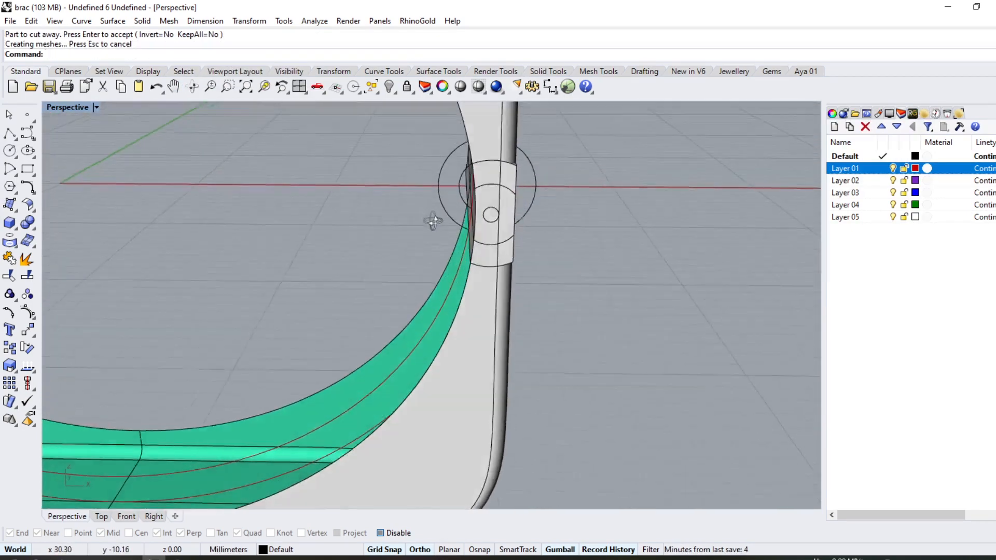
# Step: Mirror the front edge segment to the back face about the X axis with Copy set to No
pyautogui.moveTo(433, 222); pyautogui.dragTo(463, 226, button='right')
pyautogui.click(366, 200)
pyautogui.click(34, 335)
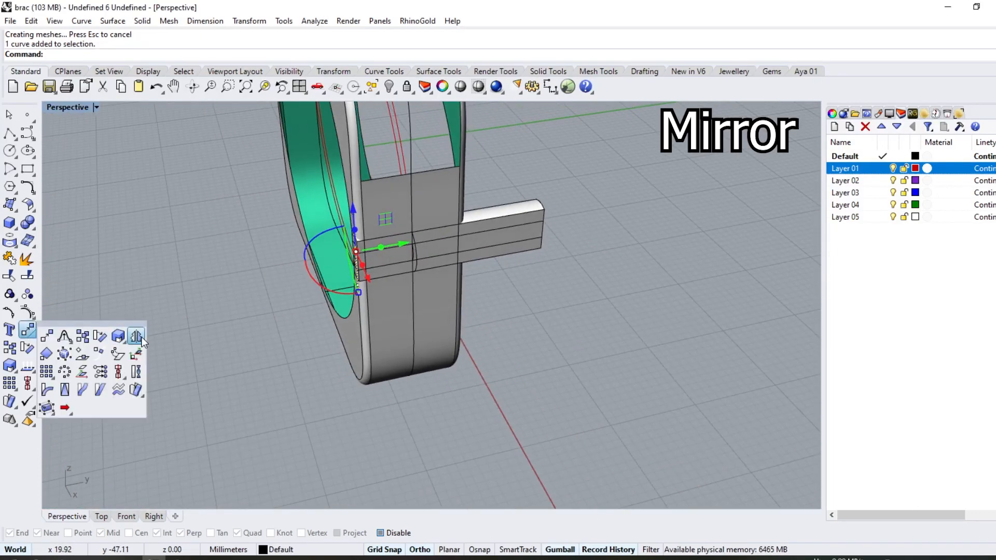
pyautogui.click(101, 340)
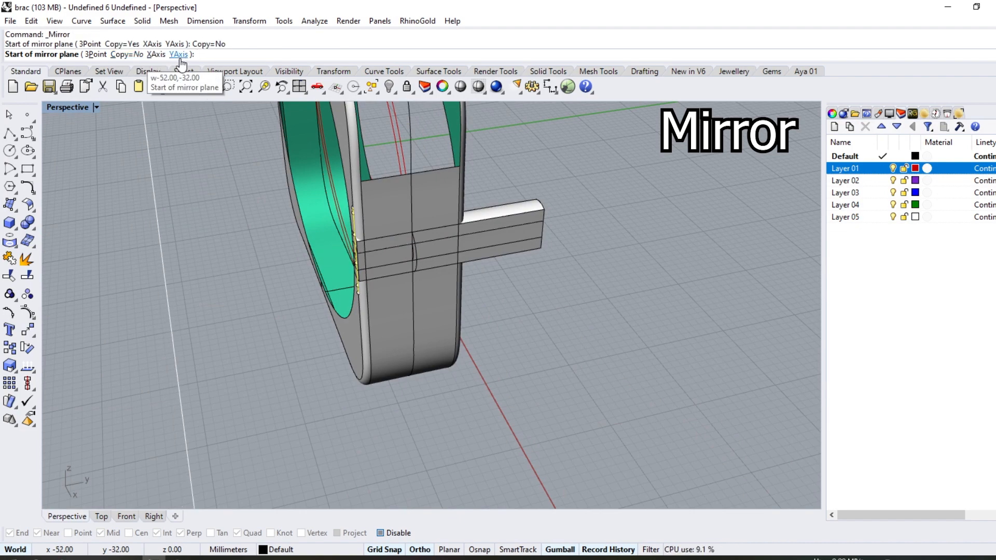
pyautogui.moveTo(269, 208); pyautogui.dragTo(356, 247, button='right')
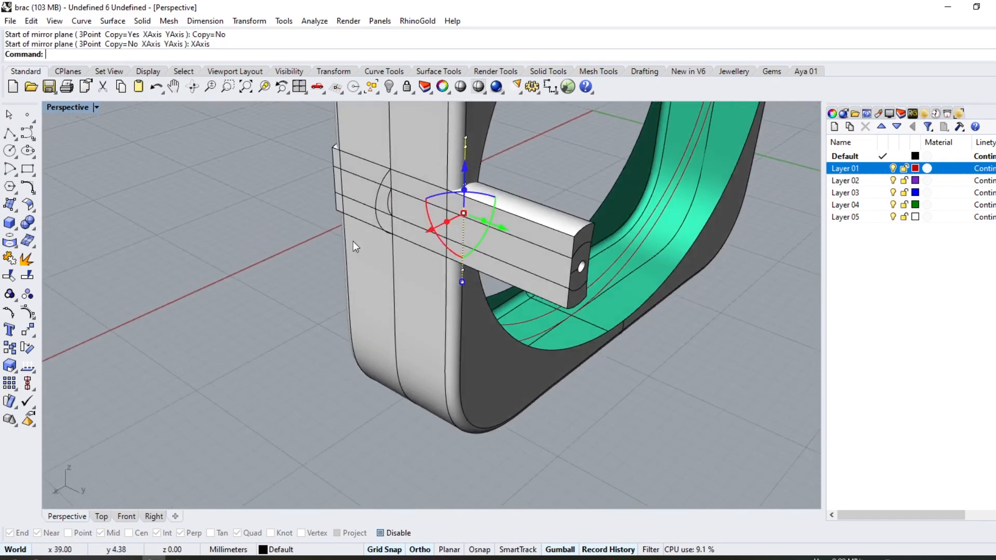
# Step: Wire-cut the tubes with the mirrored edge segment along direction X, removing the ends protruding past the back face with Invert set to No
pyautogui.click(32, 230)
pyautogui.click(82, 264)
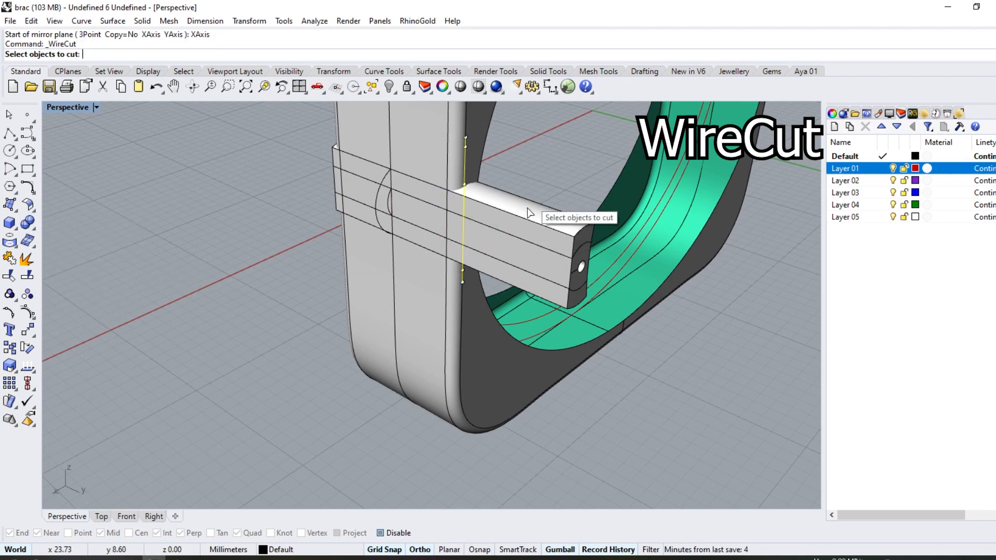
pyautogui.click(509, 254)
pyautogui.click(510, 254)
pyautogui.click(497, 276)
pyautogui.click(497, 276)
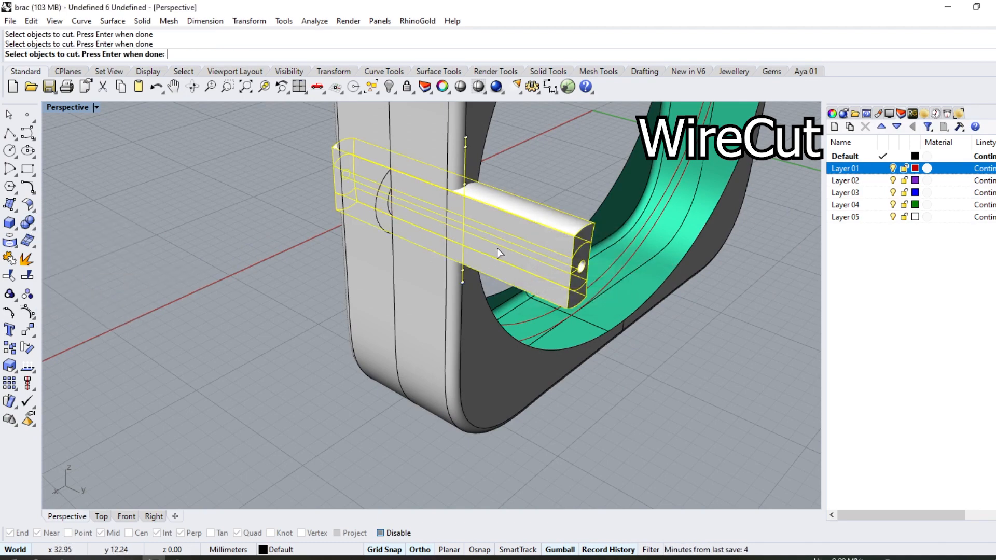
pyautogui.scroll(-8, 488, 248)
pyautogui.press('Return')
pyautogui.click(371, 301)
pyautogui.click(614, 357)
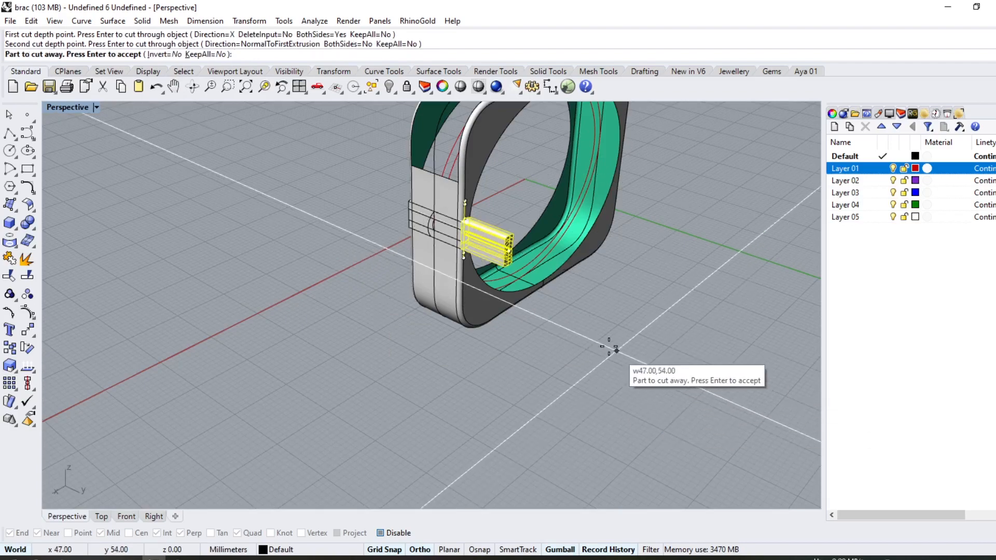
pyautogui.press('Return')
# Step: Fillet the tubes' outer vertical edges on the front side of the band with a radius of 1 mm
pyautogui.moveTo(617, 350); pyautogui.dragTo(484, 171, button='right')
pyautogui.scroll(5, 484, 172)
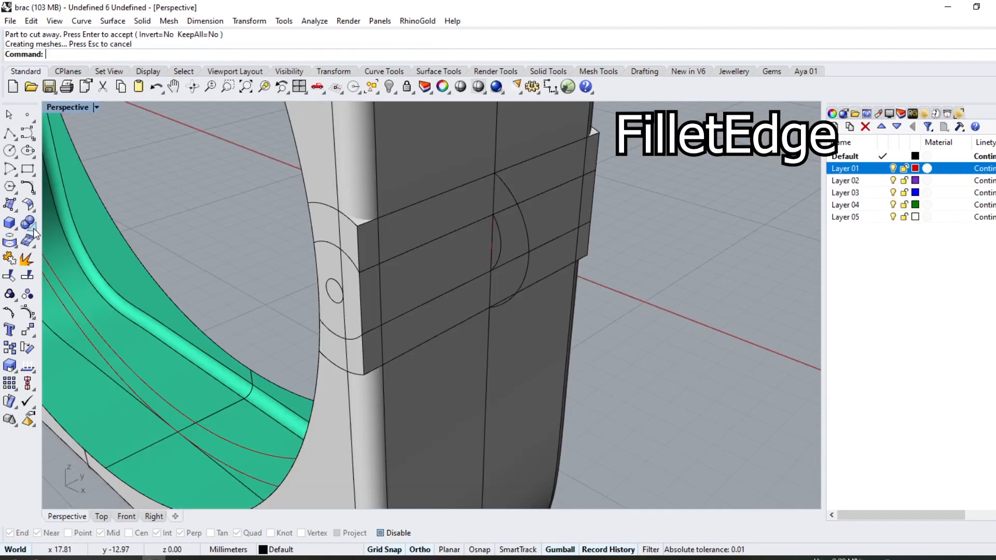
pyautogui.click(33, 229)
pyautogui.click(136, 248)
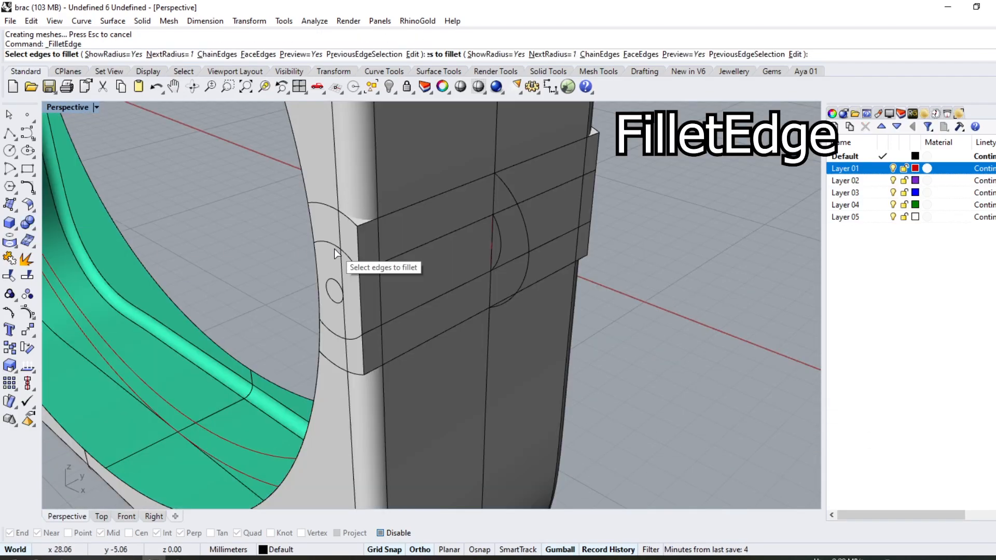
pyautogui.click(360, 243)
pyautogui.click(360, 300)
pyautogui.click(362, 329)
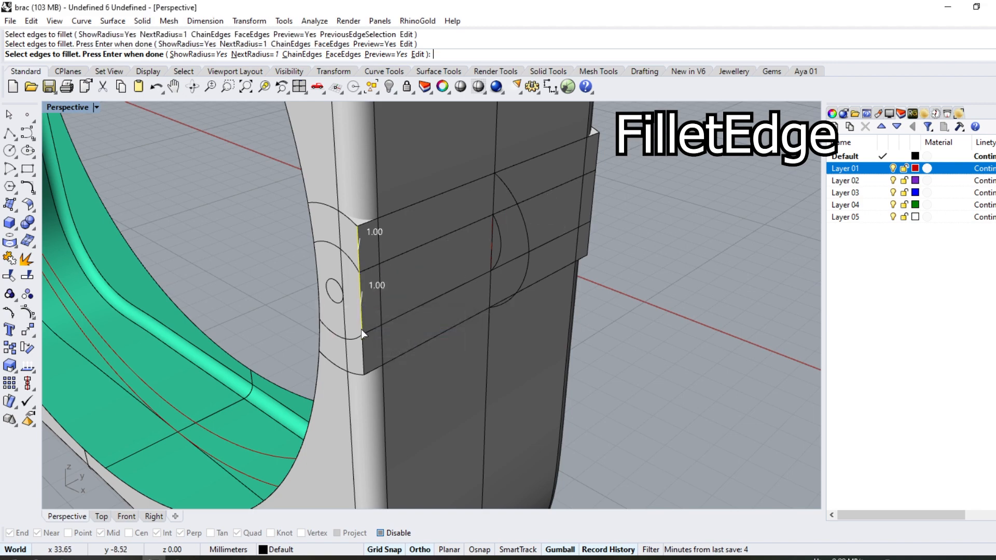
pyautogui.press('Return')
pyautogui.scroll(5, 364, 228)
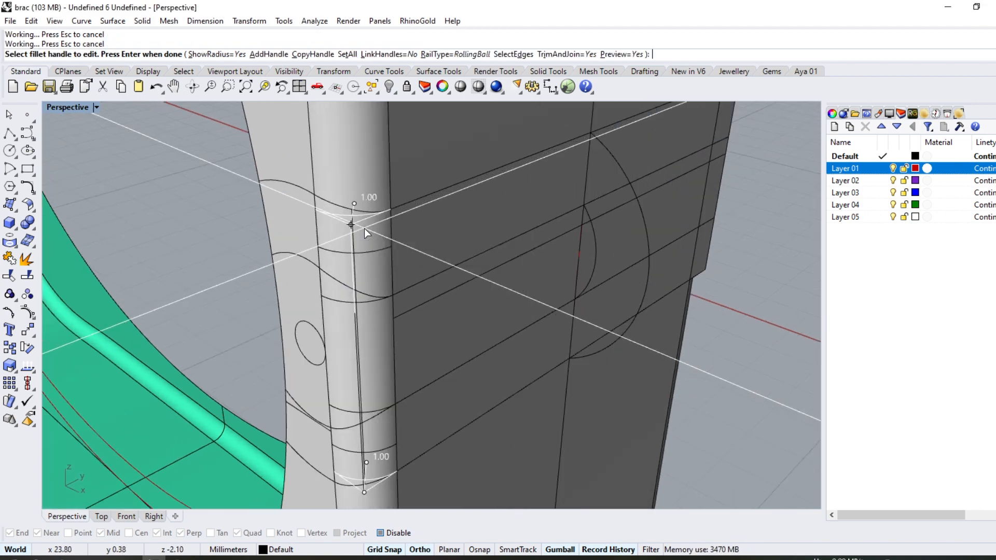
pyautogui.press('Return')
# Step: Fillet the three matching outer edges of the tubes on the back side of the band with radius 1 mm
pyautogui.moveTo(394, 228); pyautogui.dragTo(410, 244, button='right')
pyautogui.click(415, 252)
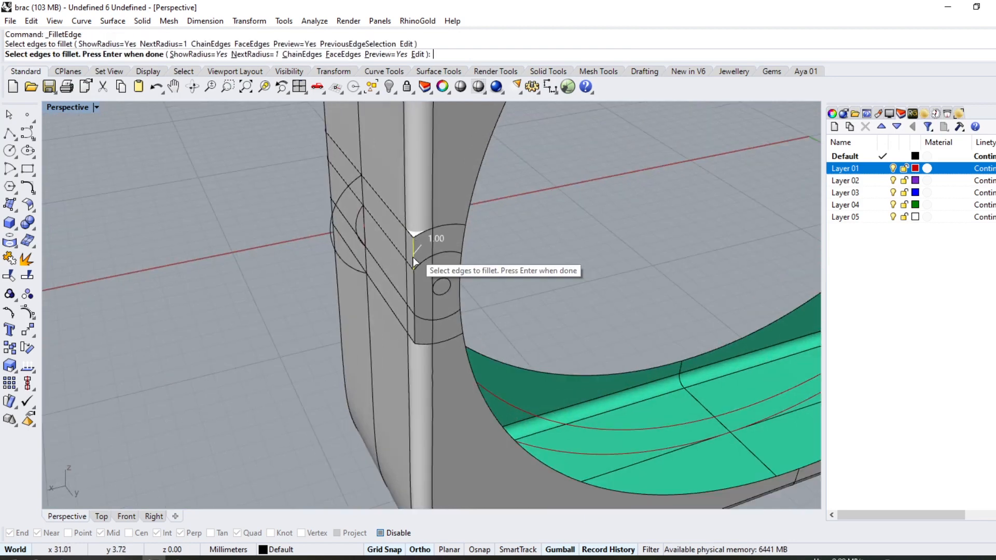
pyautogui.click(414, 281)
pyautogui.click(412, 325)
pyautogui.press('Return')
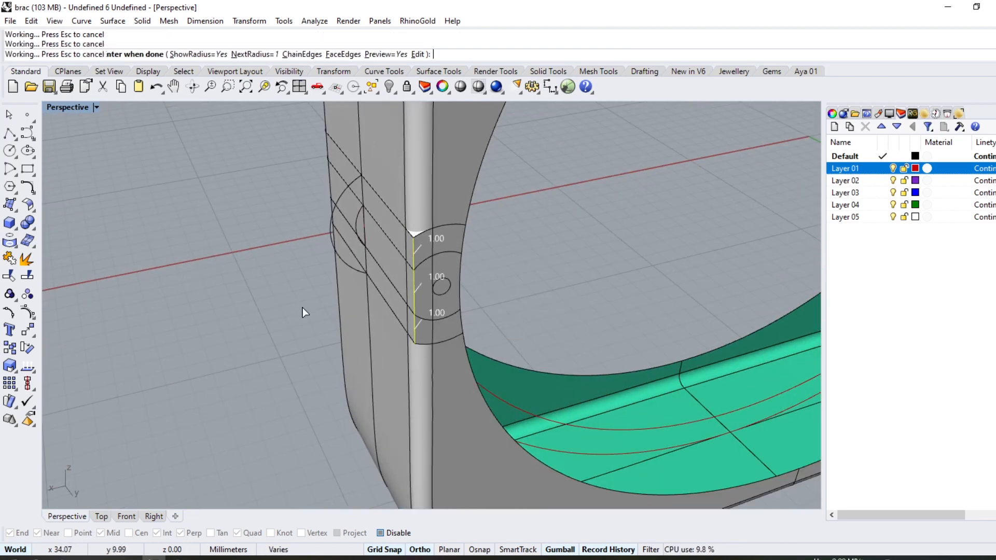
pyautogui.press('Return')
# Step: Set the display color of the inner tube to Magenta
pyautogui.moveTo(300, 238); pyautogui.dragTo(511, 173, button='right')
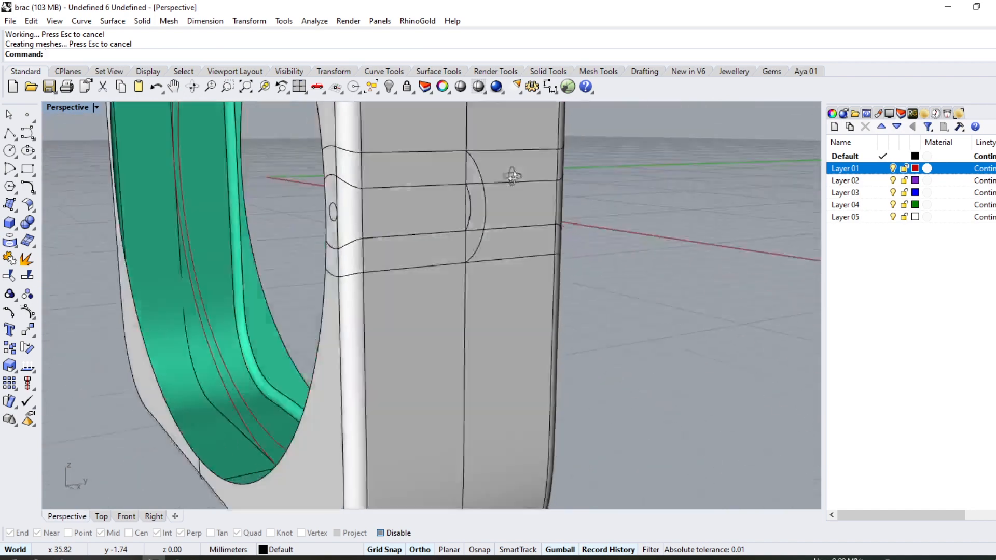
pyautogui.click(452, 262)
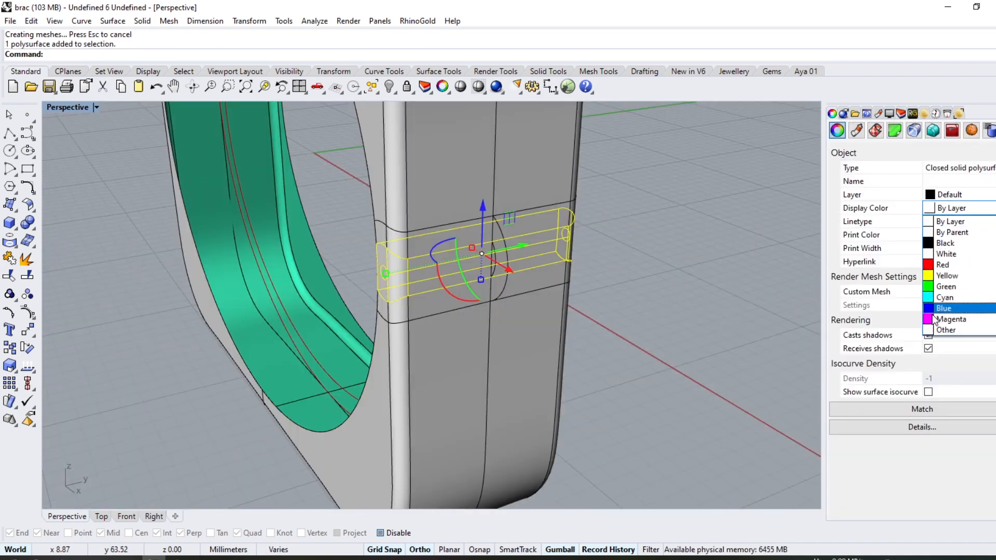
pyautogui.click(950, 319)
pyautogui.press('Escape')
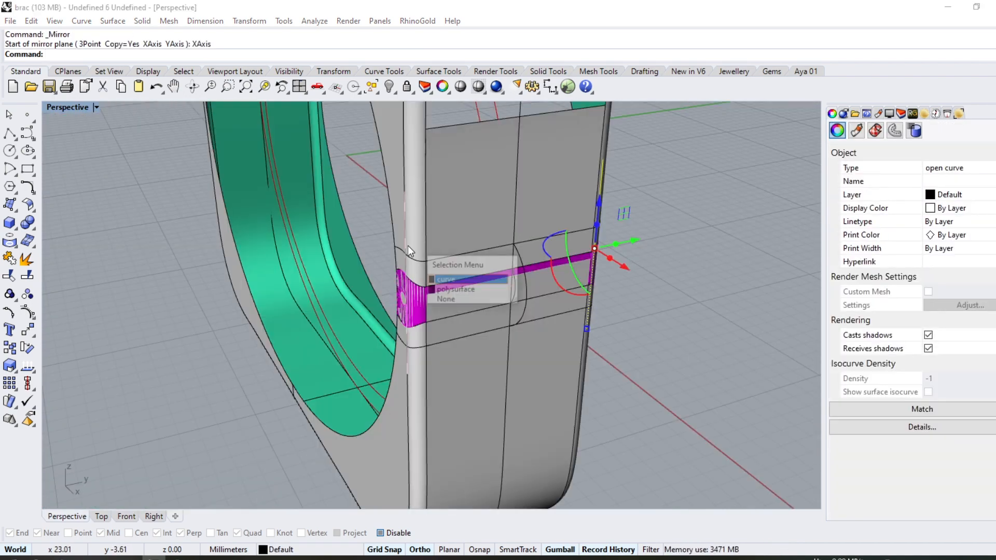
# Step: Create two tween curves between the front and back edge segments beside the tubes
pyautogui.press('Return')
pyautogui.moveTo(405, 244); pyautogui.dragTo(336, 224, button='right')
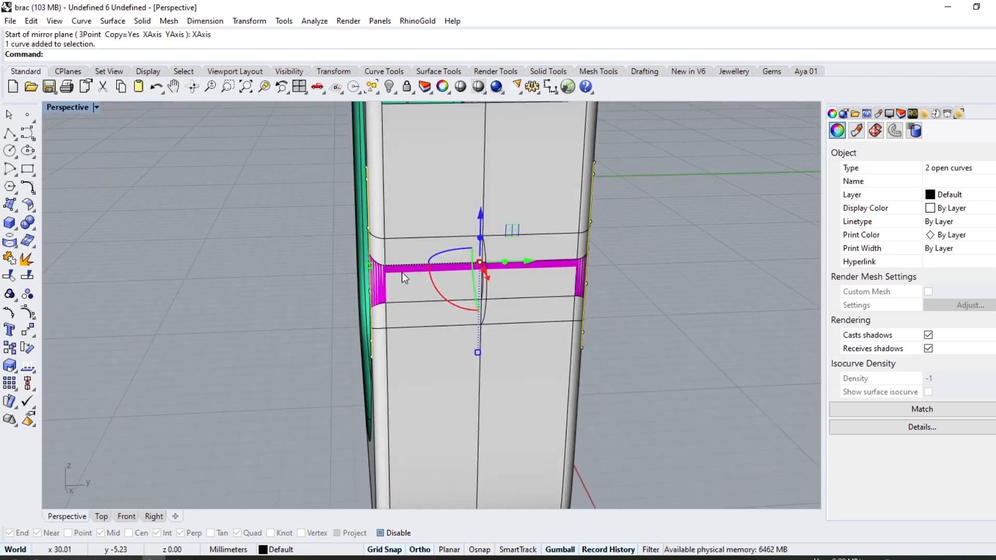
pyautogui.click(31, 194)
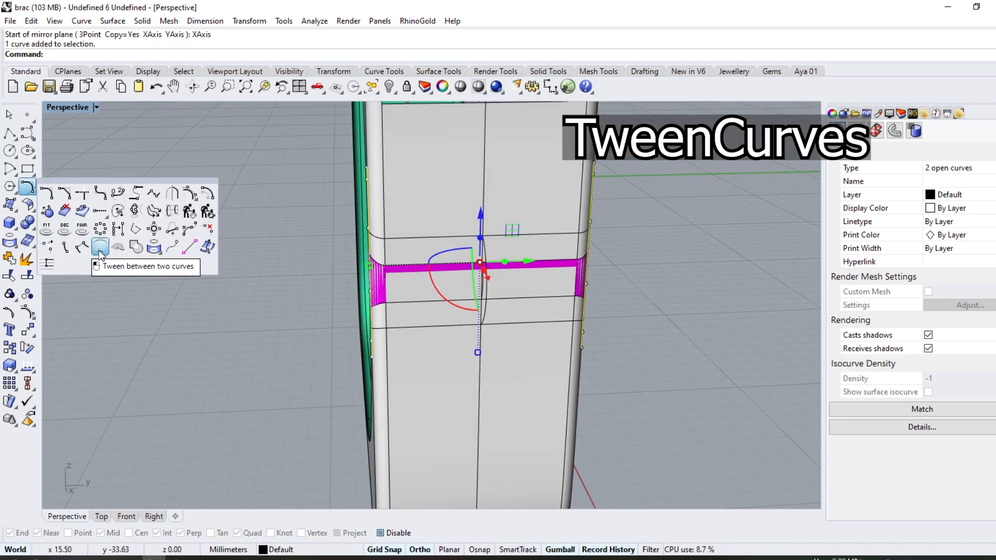
pyautogui.click(99, 249)
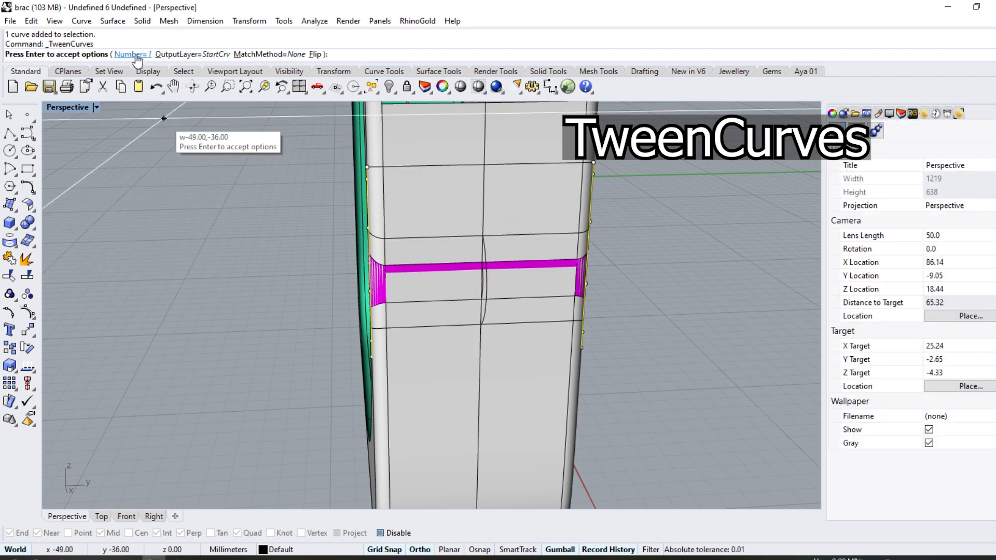
pyautogui.click(133, 54)
pyautogui.write('2')
pyautogui.press('Return')
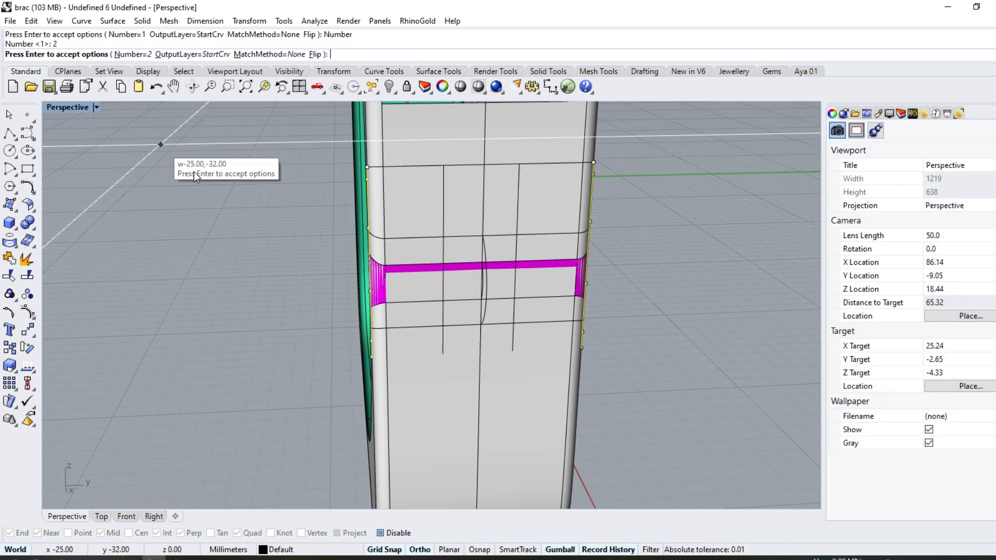
pyautogui.press('Return')
# Step: Move the two tween curves and the magenta inner tube 20 mm along positive Y, clear of the band
pyautogui.hotkey('ctrl', 'alt', 'w')
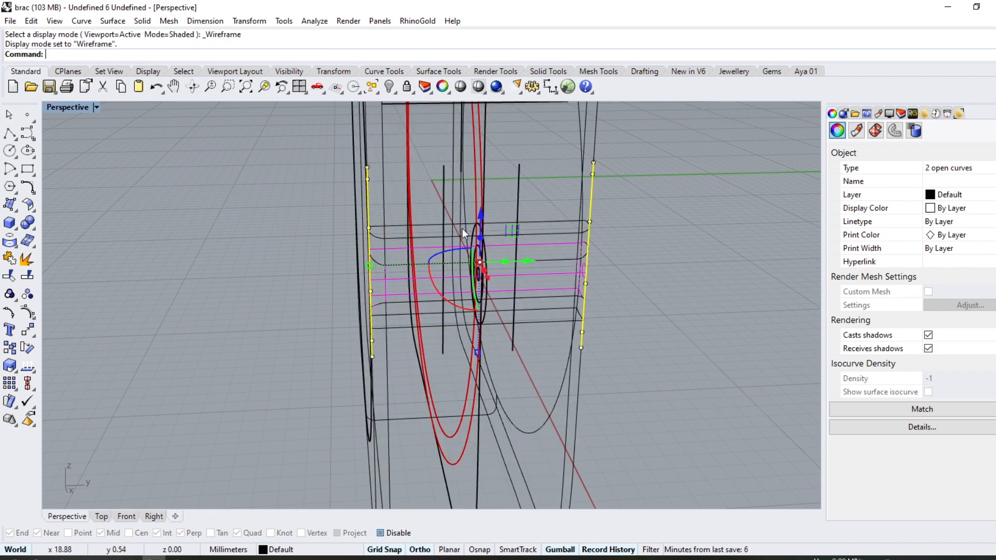
pyautogui.press('Escape')
pyautogui.click(514, 197)
pyautogui.keyDown('shift'); pyautogui.click(444, 187); pyautogui.keyUp('shift')
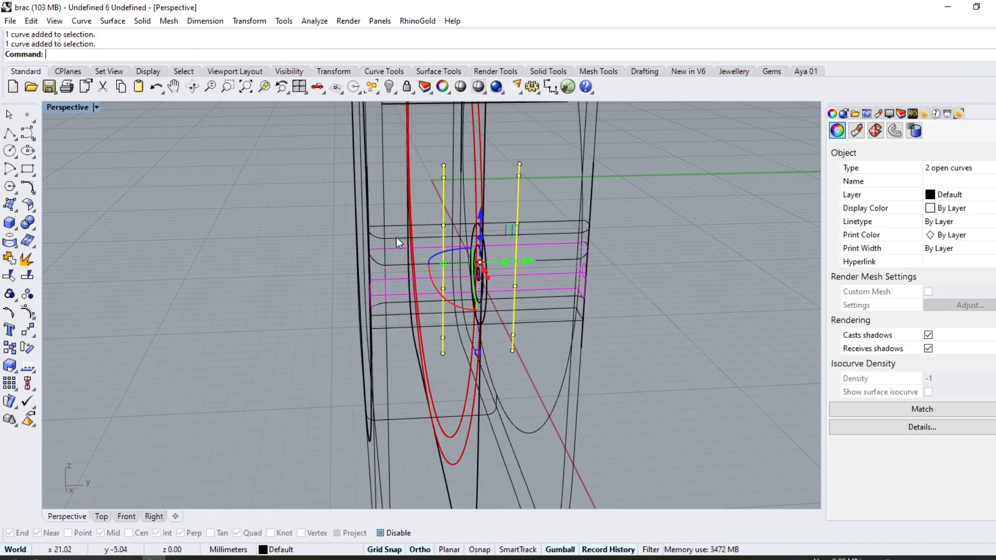
pyautogui.moveTo(396, 237); pyautogui.dragTo(443, 250, button='right')
pyautogui.scroll(5, 579, 240)
pyautogui.keyDown('shift'); pyautogui.click(574, 238); pyautogui.keyUp('shift')
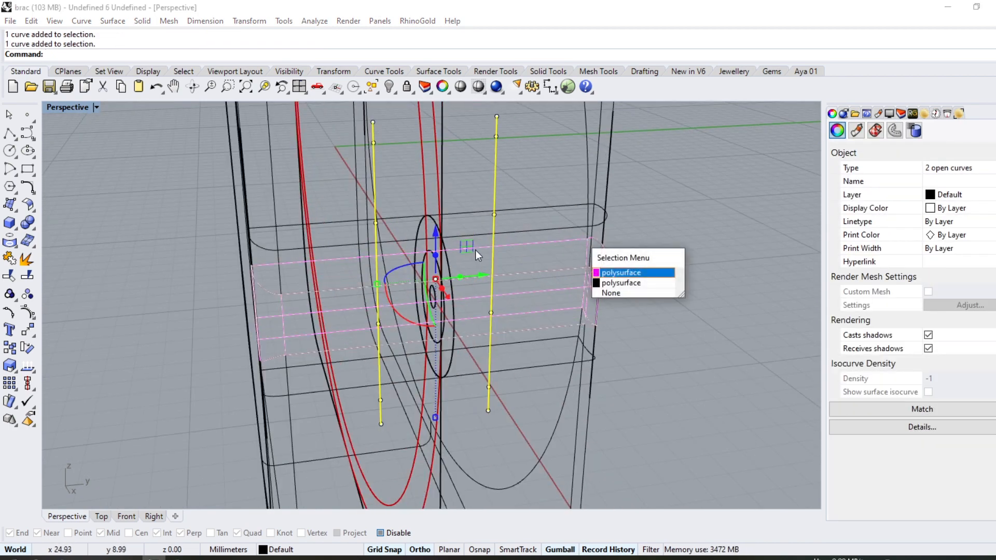
pyautogui.rightClick(470, 251)
pyautogui.scroll(-10, 360, 254)
pyautogui.moveTo(360, 253); pyautogui.dragTo(406, 266, button='right')
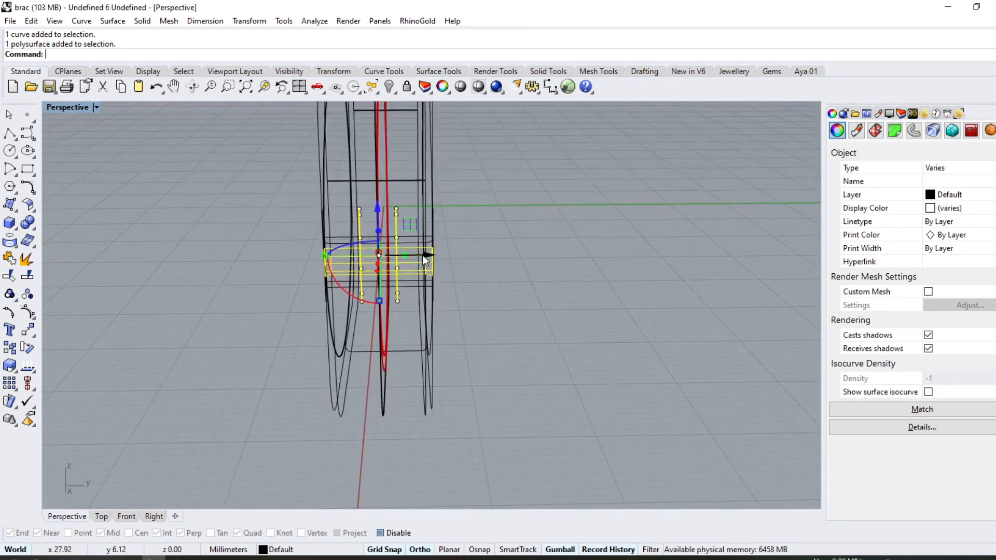
pyautogui.moveTo(423, 256); pyautogui.dragTo(545, 240)
pyautogui.write('20')
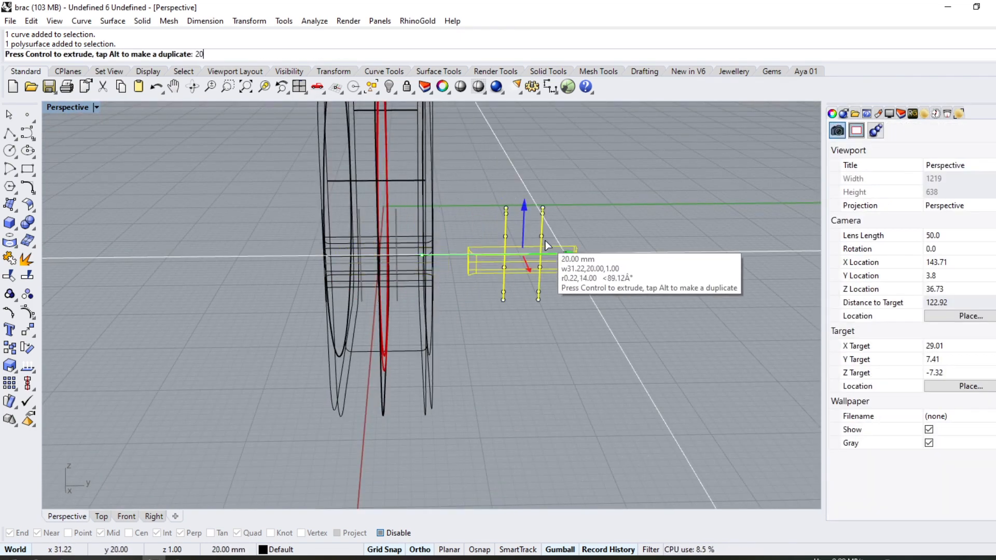
pyautogui.press('Return')
pyautogui.click(555, 282)
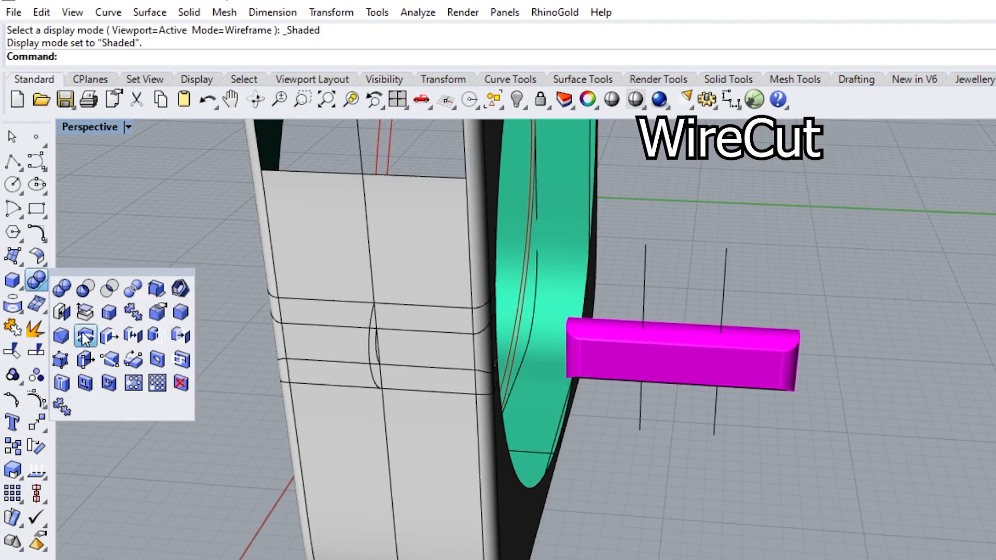
# Step: Wire-cut the moved inner tube with the tween curve farther from the band, cutting in X with KeepAll=Yes
pyautogui.click(85, 337)
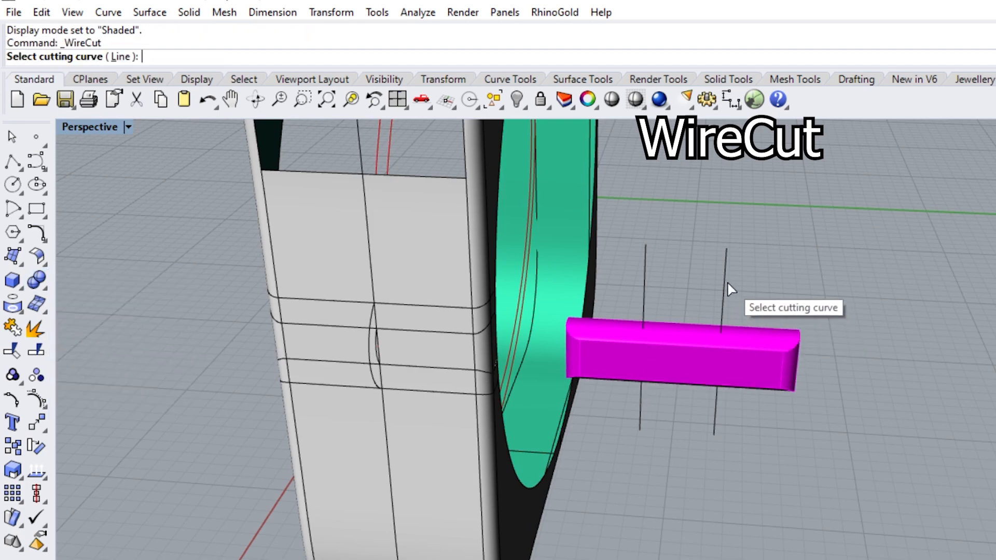
pyautogui.click(697, 342)
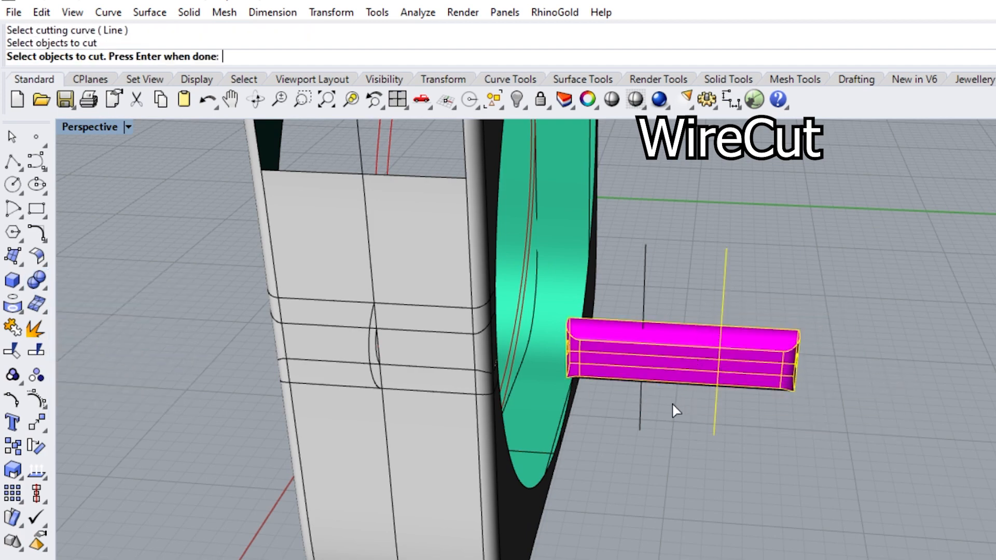
pyautogui.press('Return')
pyautogui.moveTo(596, 485); pyautogui.dragTo(496, 438, button='right')
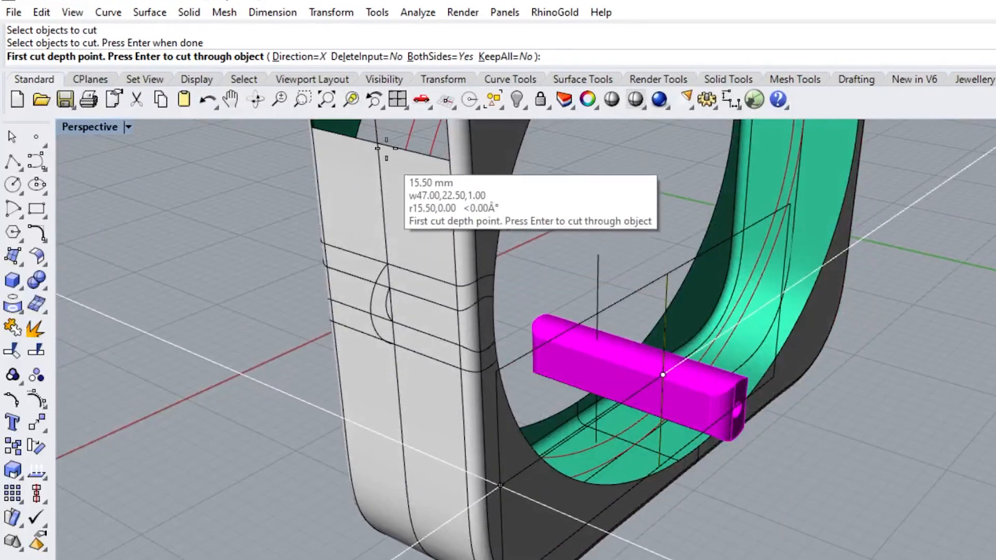
pyautogui.click(519, 56)
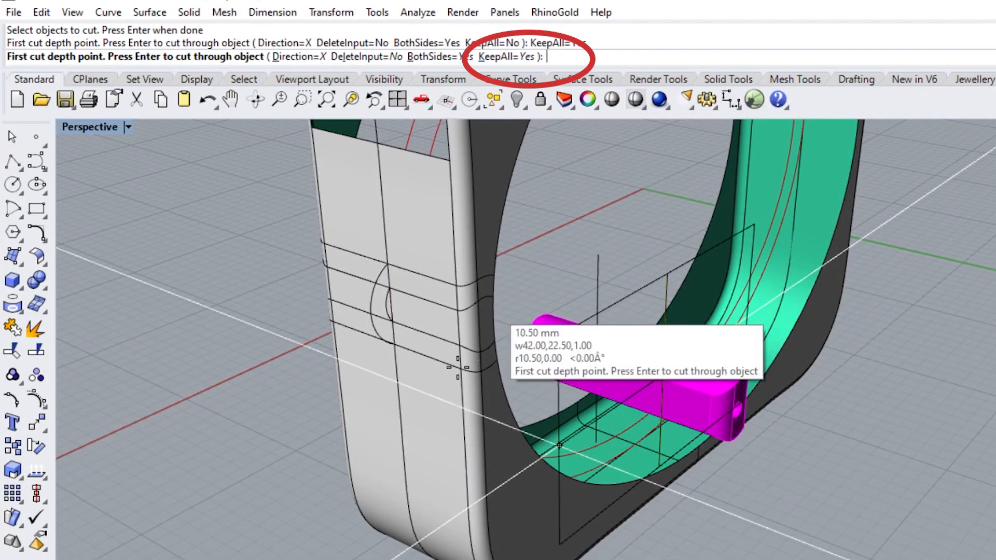
pyautogui.click(469, 314)
pyautogui.click(338, 383)
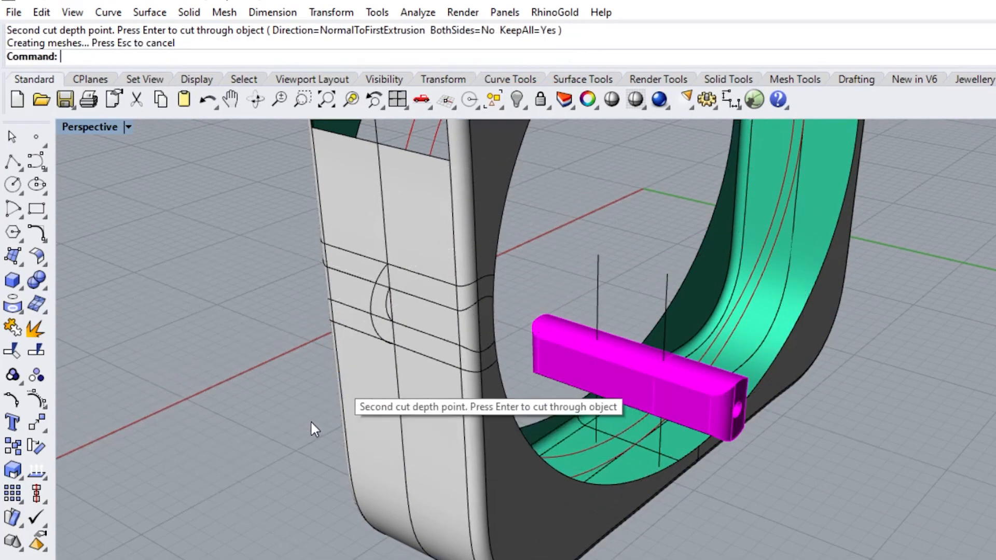
pyautogui.moveTo(441, 421); pyautogui.dragTo(617, 415, button='right')
pyautogui.scroll(4, 757, 332)
pyautogui.click(758, 332)
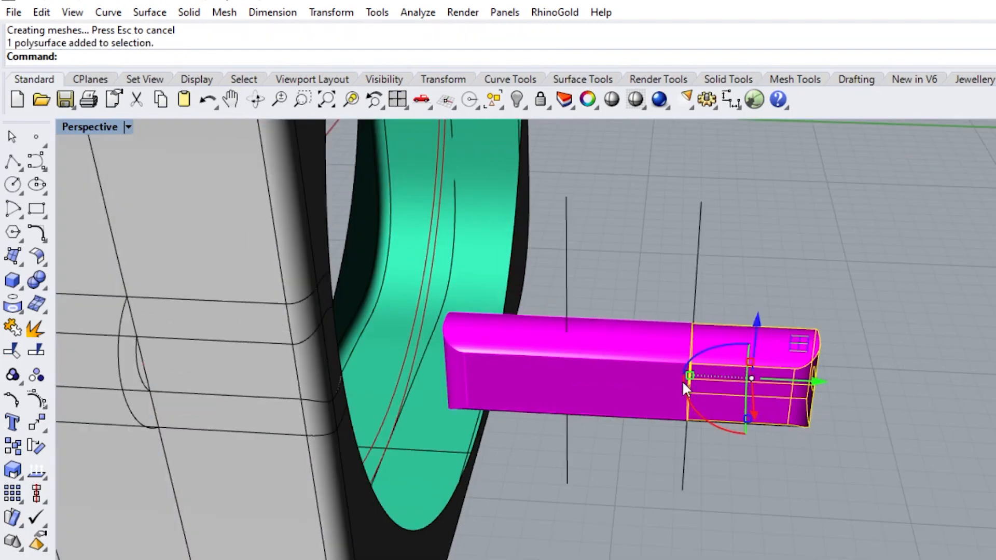
# Step: Wire-cut the rest of the inner tube with the tween curve nearer the band, keeping all pieces
pyautogui.moveTo(682, 381); pyautogui.dragTo(611, 394, button='right')
pyautogui.press('Return')
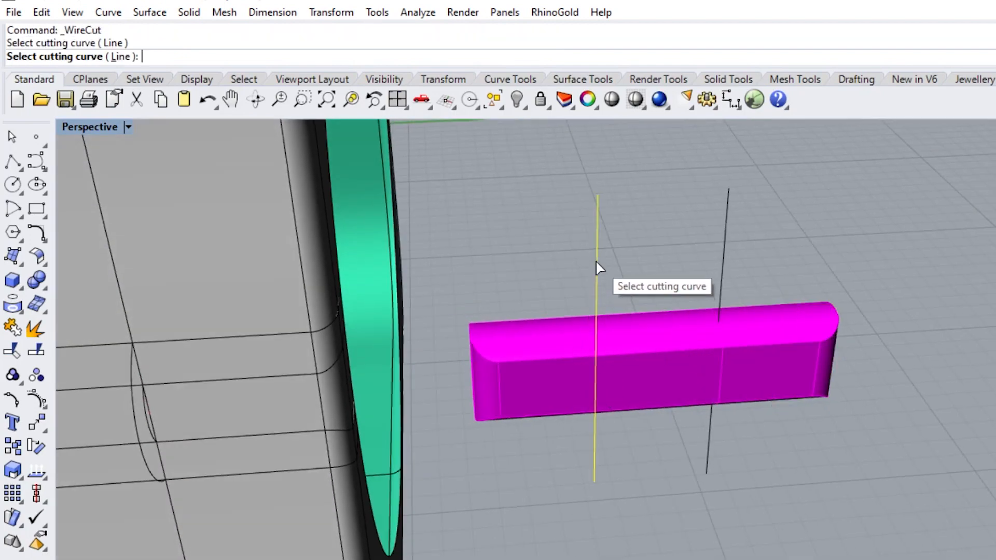
pyautogui.click(552, 361)
pyautogui.press('Return')
pyautogui.click(493, 535)
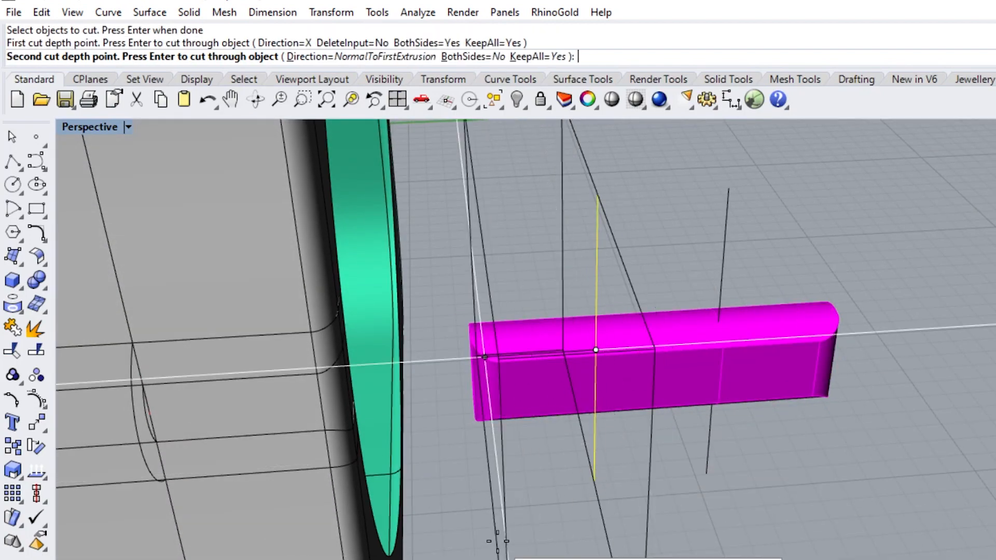
pyautogui.press('Return')
# Step: Move the three inner tube sections 20 mm back along Y into the band and delete the two cutting curves
pyautogui.click(586, 366)
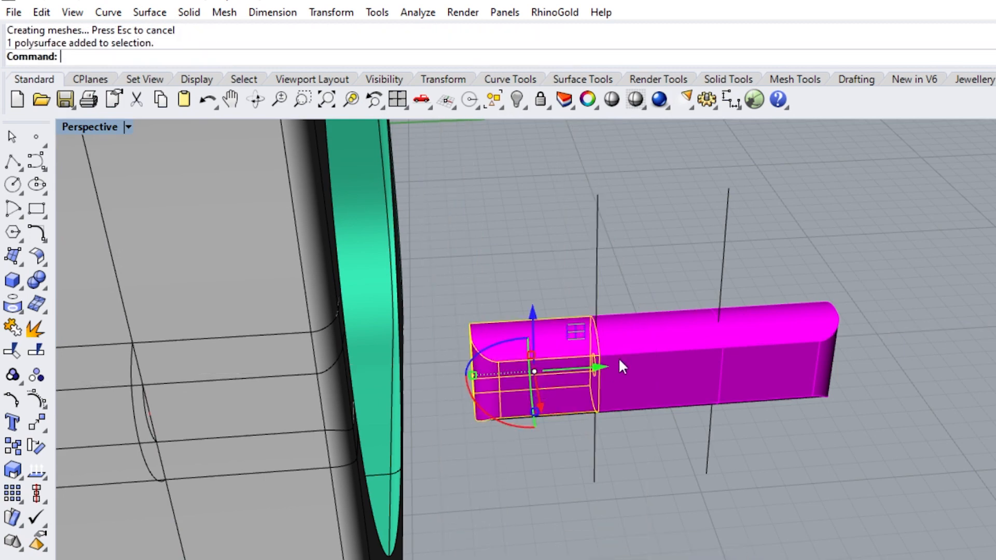
pyautogui.keyDown('shift'); pyautogui.click(693, 349); pyautogui.keyUp('shift')
pyautogui.scroll(-5, 675, 368)
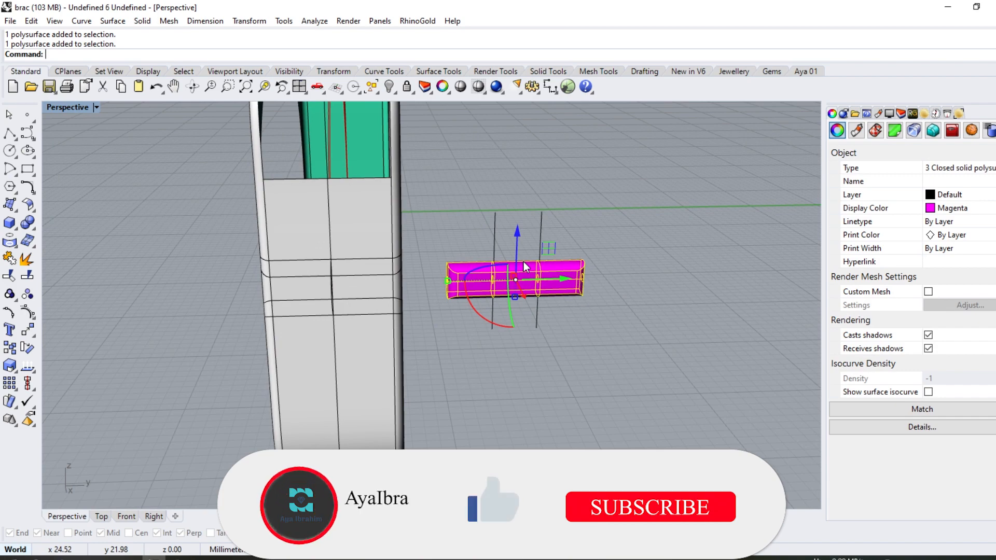
pyautogui.moveTo(556, 278); pyautogui.dragTo(421, 294)
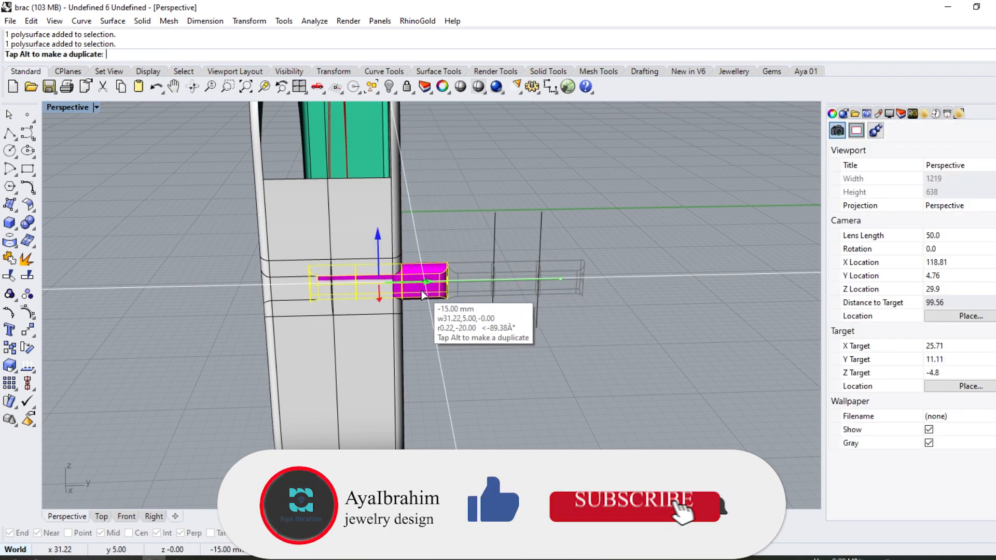
pyautogui.write('20')
pyautogui.click(456, 357)
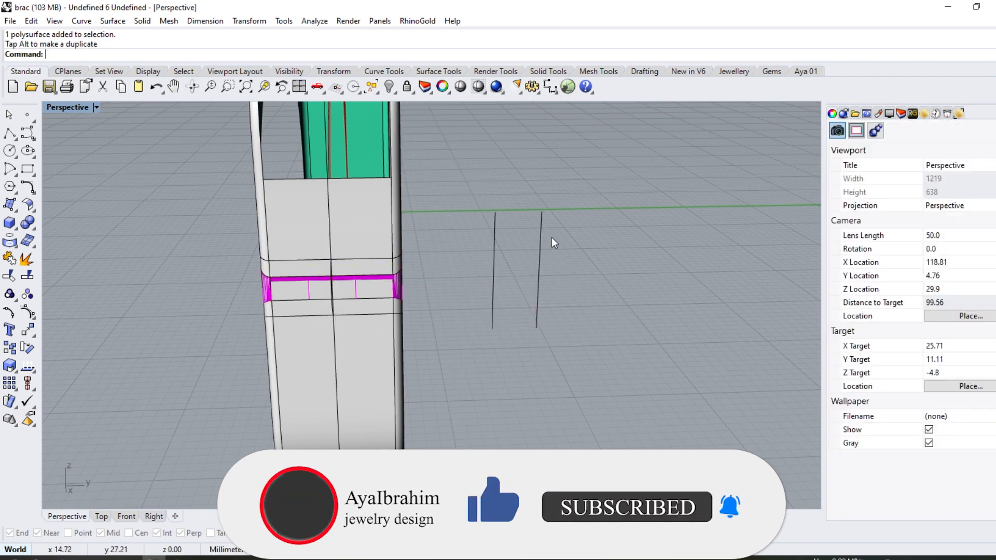
pyautogui.moveTo(556, 234); pyautogui.dragTo(488, 290)
pyautogui.press('Delete')
# Step: Split the band's flat outer surface along isocurves at the hinge's upper and lower edges and remove the piece covering the hinge
pyautogui.moveTo(377, 295); pyautogui.dragTo(341, 239, button='right')
pyautogui.click(337, 223)
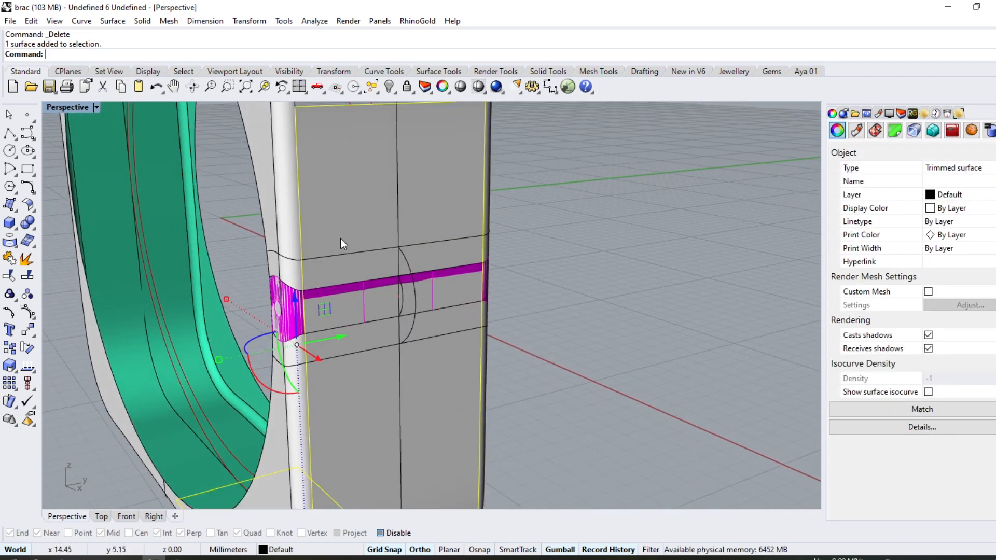
pyautogui.click(19, 276)
pyautogui.click(103, 56)
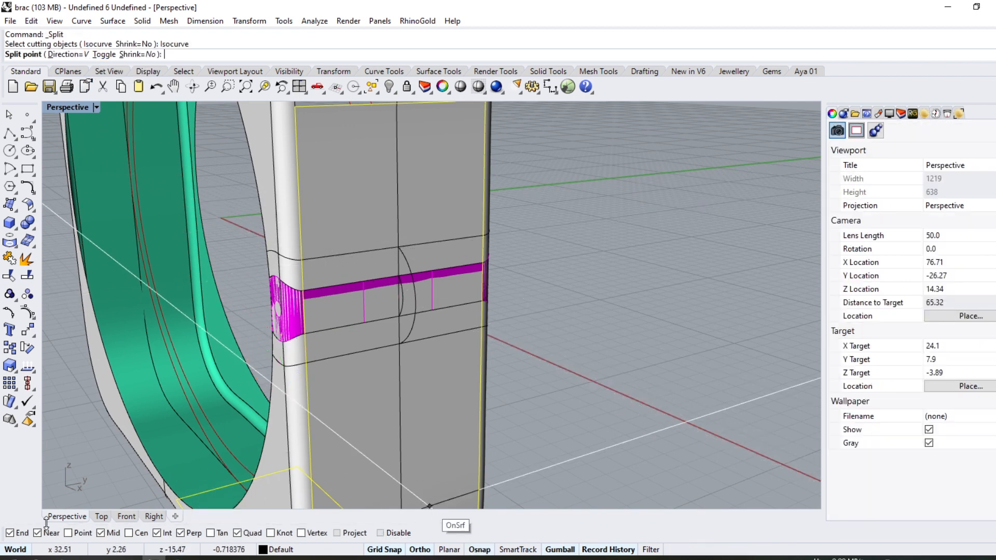
pyautogui.click(350, 257)
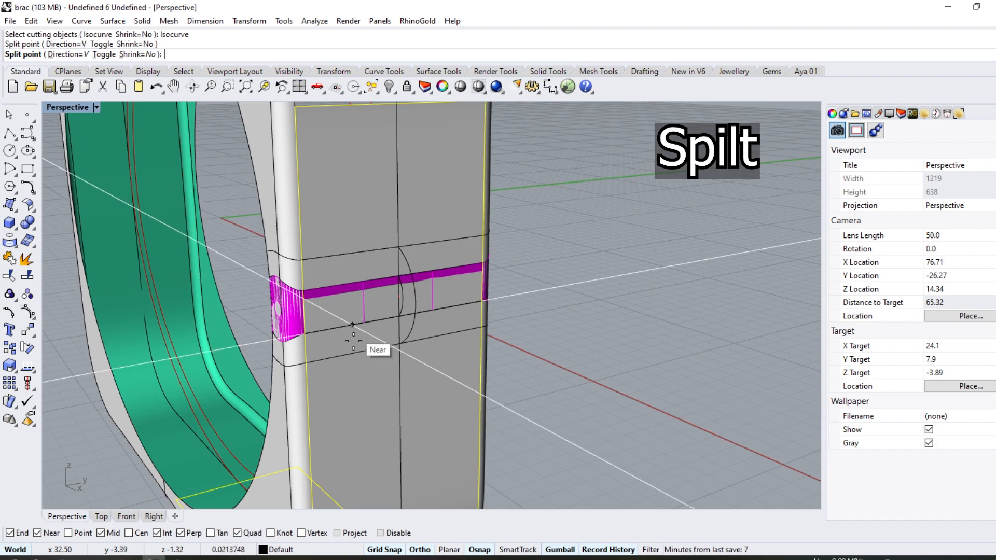
pyautogui.click(354, 344)
pyautogui.press('Return')
pyautogui.click(347, 267)
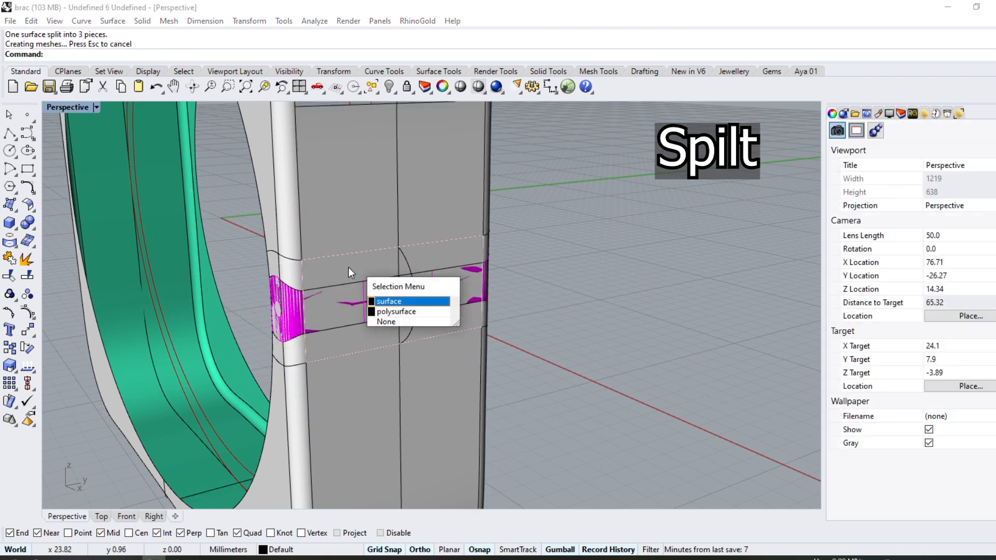
pyautogui.press('Return')
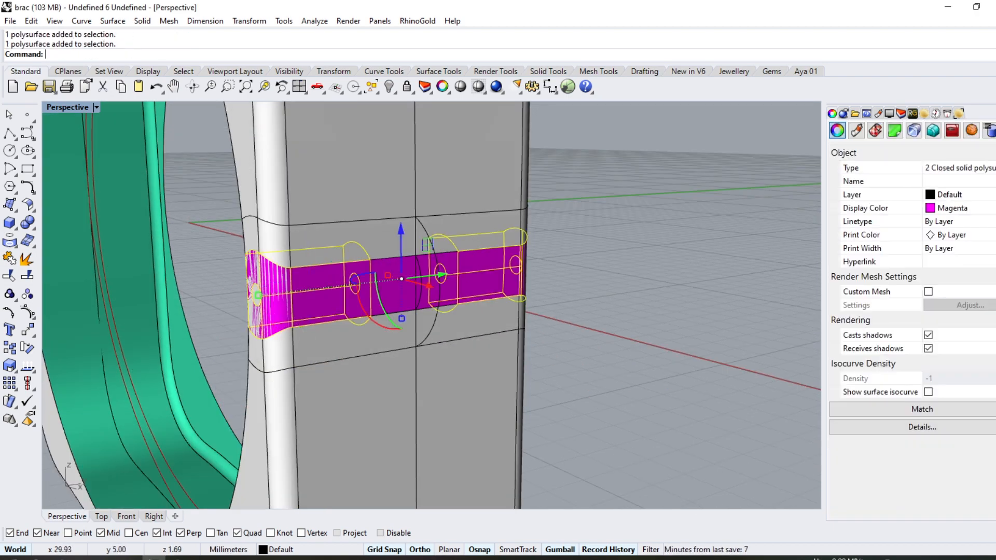
# Step: Set the display color of the upper outer tube half and the two end knuckles to Cyan
pyautogui.click(939, 208)
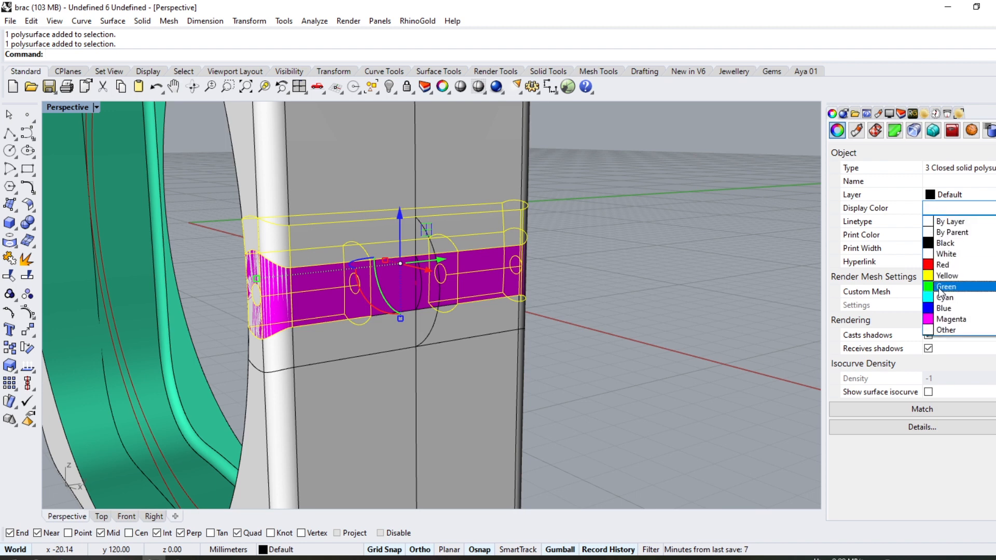
pyautogui.click(945, 286)
pyautogui.press('Escape')
# Step: Set the middle knuckle and the lower outer tube half to Magenta and group them
pyautogui.click(403, 273)
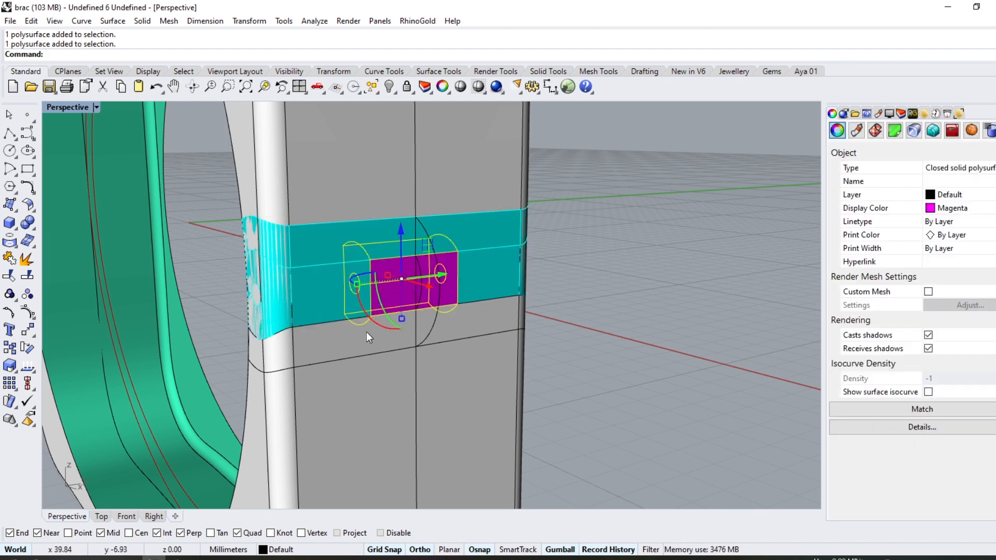
pyautogui.click(941, 211)
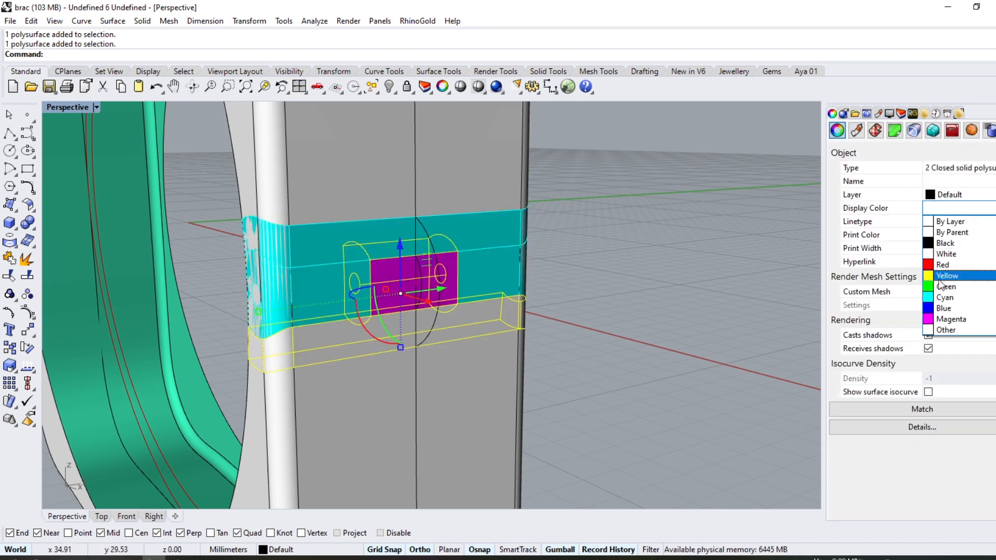
pyautogui.click(949, 319)
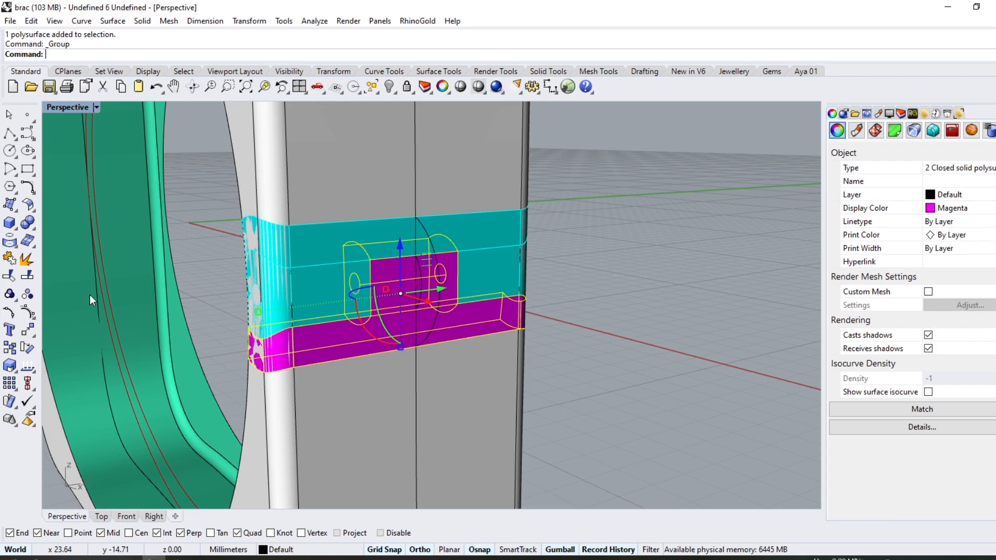
pyautogui.click(674, 178)
# Step: Explode the band's front and back side polysurfaces into separate surfaces
pyautogui.scroll(-5, 480, 254)
pyautogui.moveTo(325, 314); pyautogui.dragTo(372, 320, button='right')
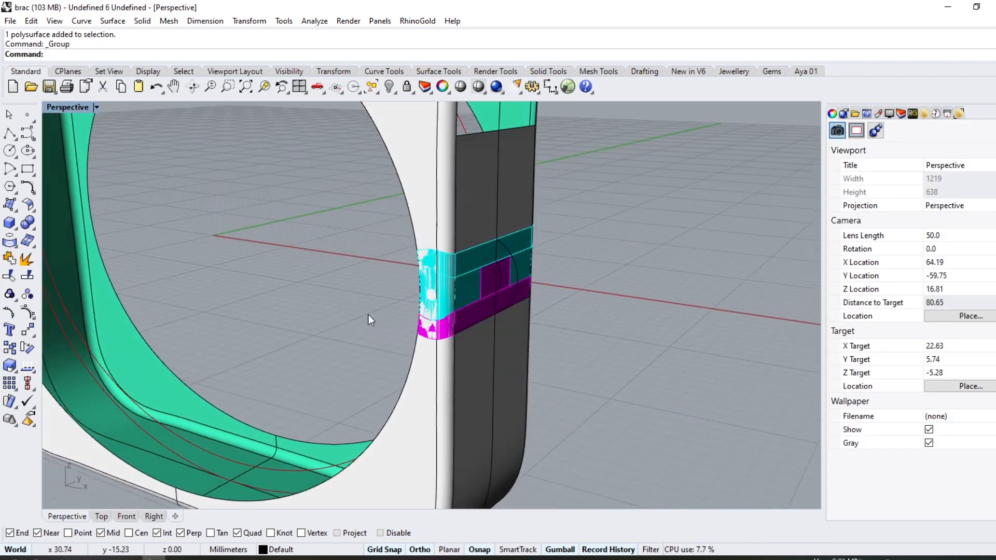
pyautogui.scroll(5, 455, 264)
pyautogui.click(435, 209)
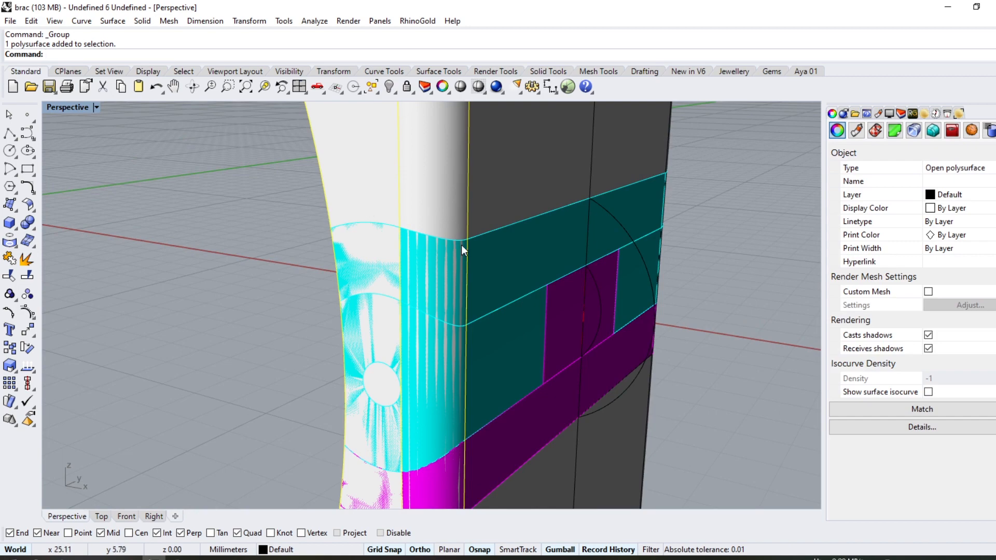
pyautogui.scroll(-5, 457, 255)
pyautogui.moveTo(388, 349); pyautogui.dragTo(131, 343, button='right')
pyautogui.scroll(2, 329, 212)
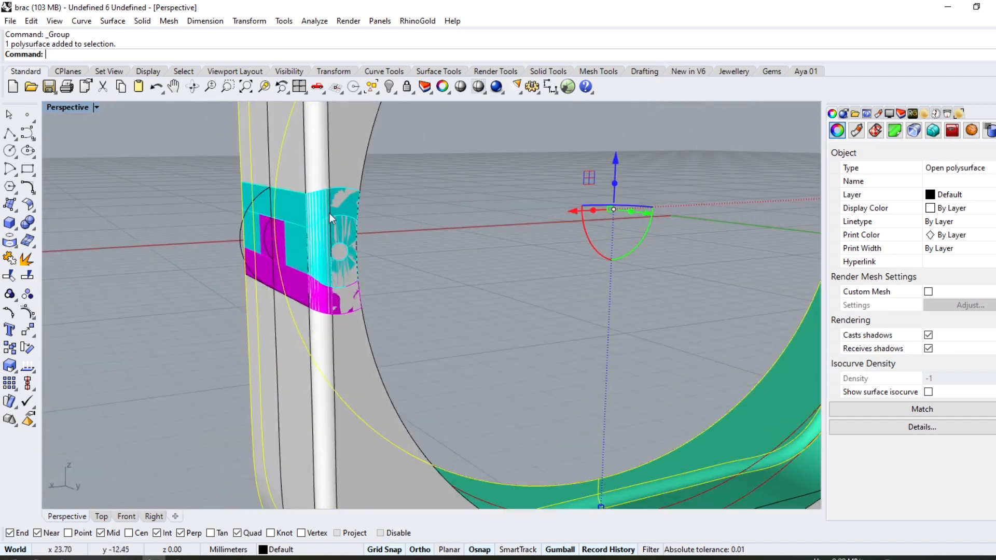
pyautogui.keyDown('shift'); pyautogui.click(289, 232); pyautogui.keyUp('shift')
pyautogui.moveTo(289, 232); pyautogui.dragTo(350, 330, button='right')
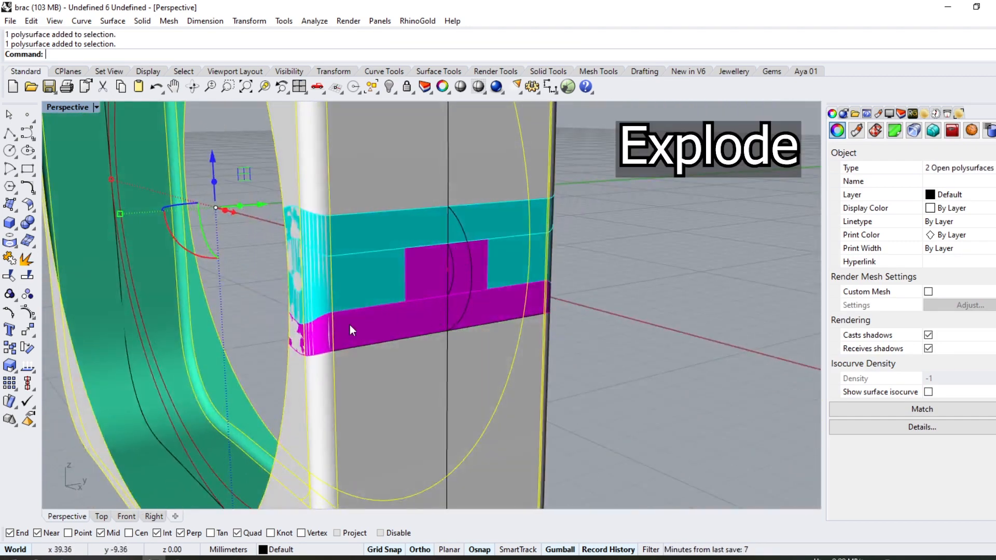
pyautogui.click(23, 260)
pyautogui.scroll(5, 400, 231)
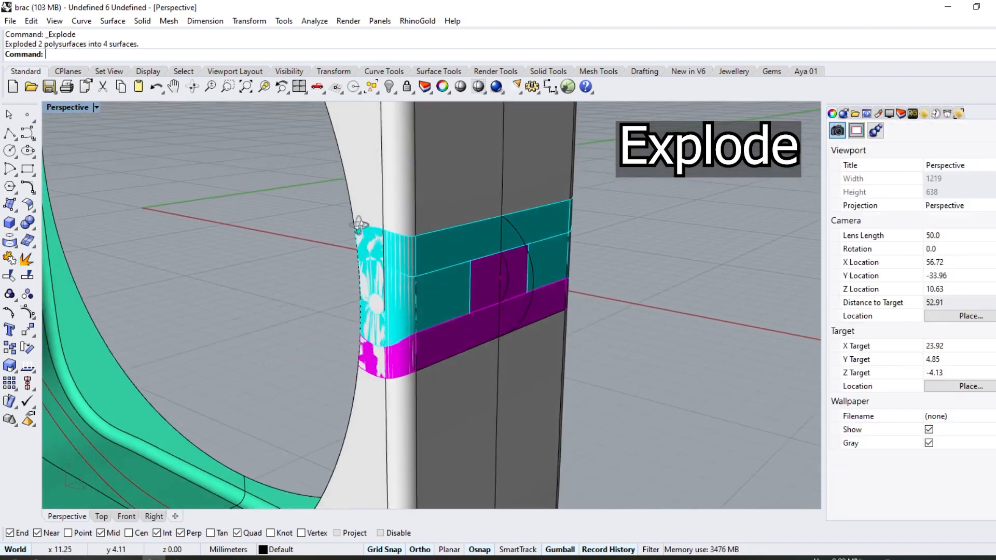
# Step: Duplicate the hinge's upper and lower edges along the band's front flat side and rounded corner
pyautogui.click(402, 208)
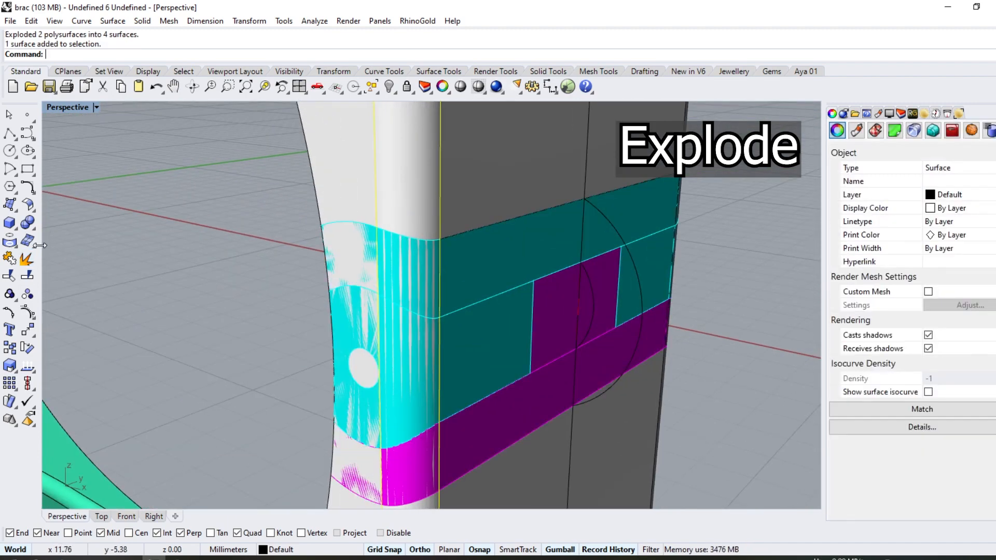
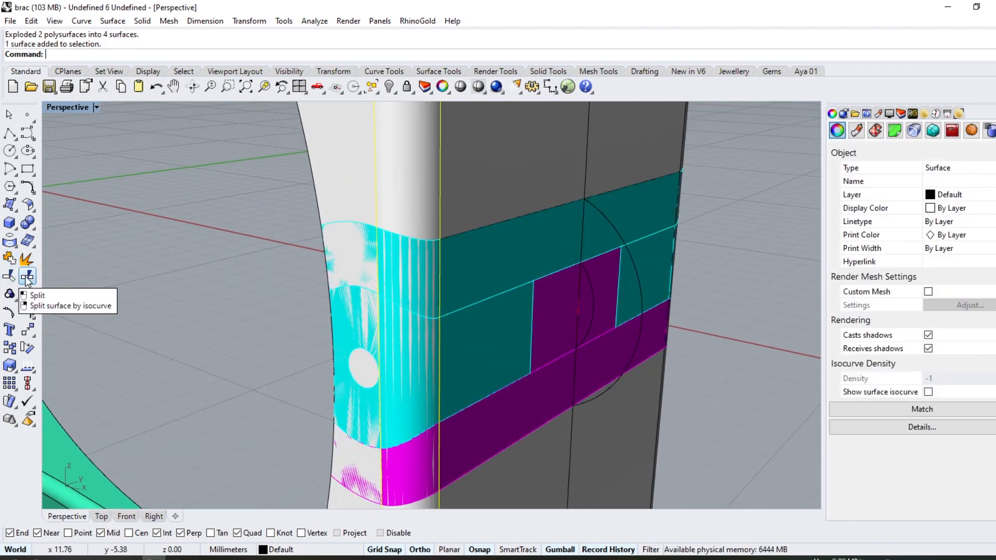
pyautogui.press('Escape')
pyautogui.click(15, 248)
pyautogui.click(64, 247)
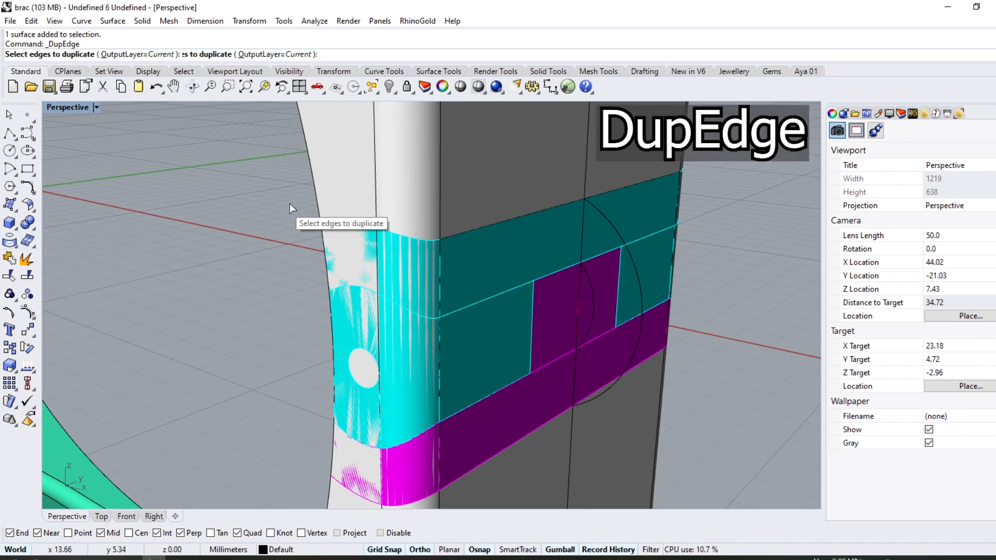
pyautogui.click(388, 232)
pyautogui.click(358, 223)
pyautogui.scroll(-4, 435, 232)
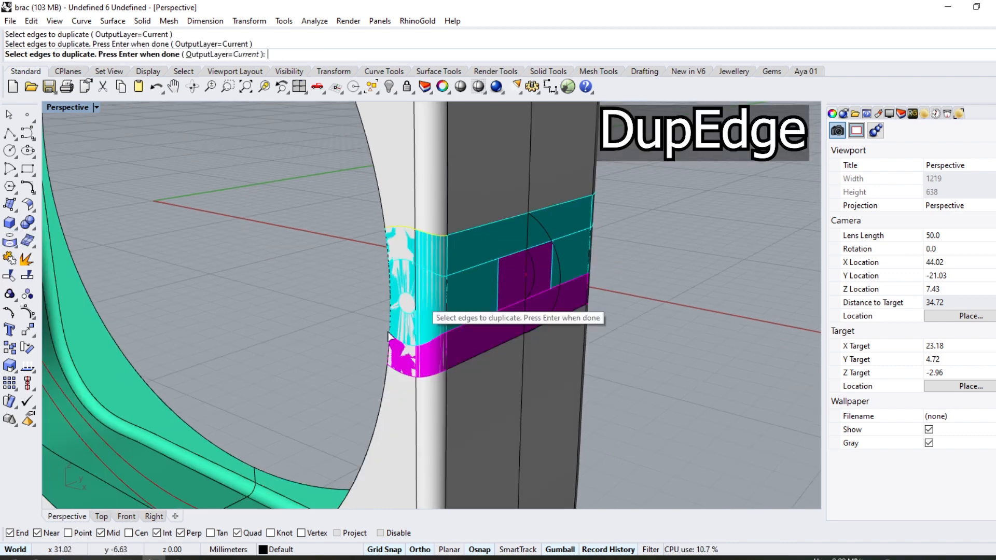
pyautogui.moveTo(382, 357); pyautogui.dragTo(394, 334, button='right')
pyautogui.click(435, 335)
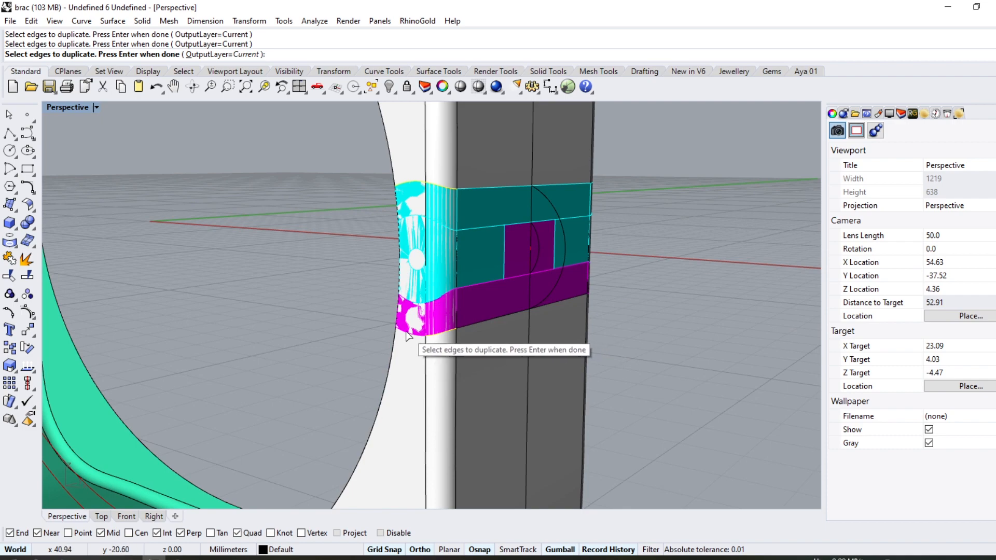
# Step: Duplicate the hinge's upper and lower edges along the band's back flat side and rounded corner
pyautogui.moveTo(464, 259); pyautogui.dragTo(433, 273, button='right')
pyautogui.moveTo(511, 241); pyautogui.dragTo(288, 250, button='right')
pyautogui.scroll(4, 380, 214)
pyautogui.click(385, 202)
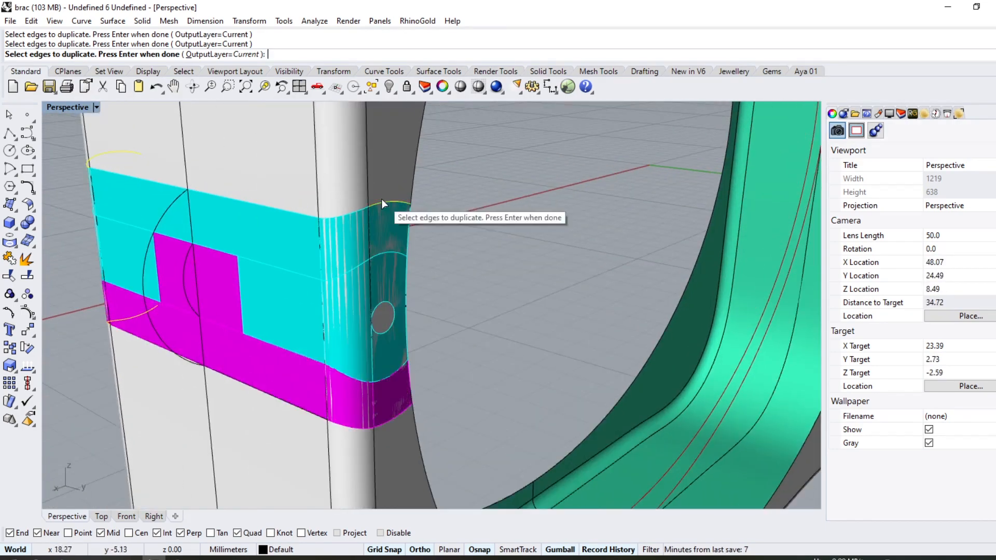
pyautogui.click(358, 216)
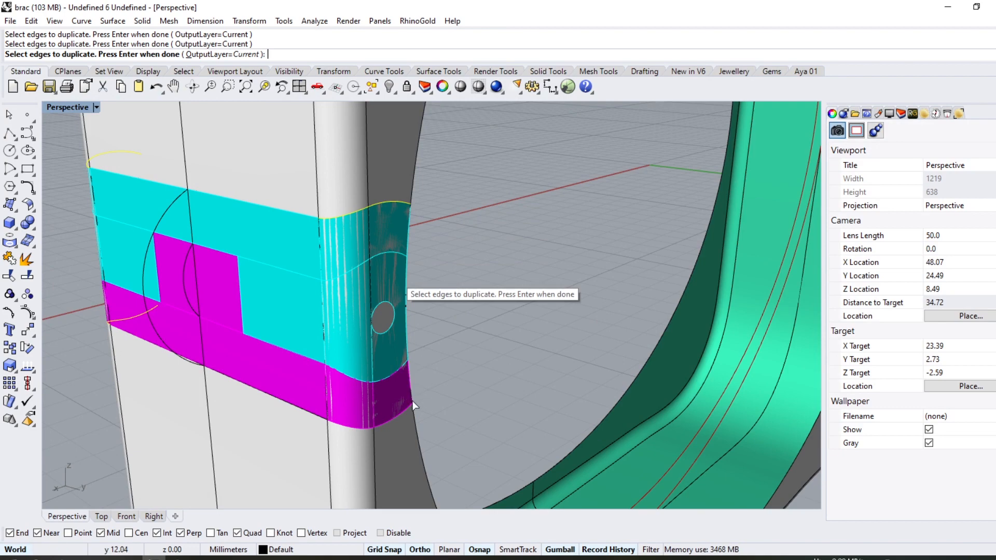
pyautogui.click(351, 424)
pyautogui.moveTo(164, 275); pyautogui.dragTo(383, 254, button='right')
pyautogui.scroll(-4, 378, 221)
pyautogui.scroll(2, 394, 246)
pyautogui.rightClick(395, 246)
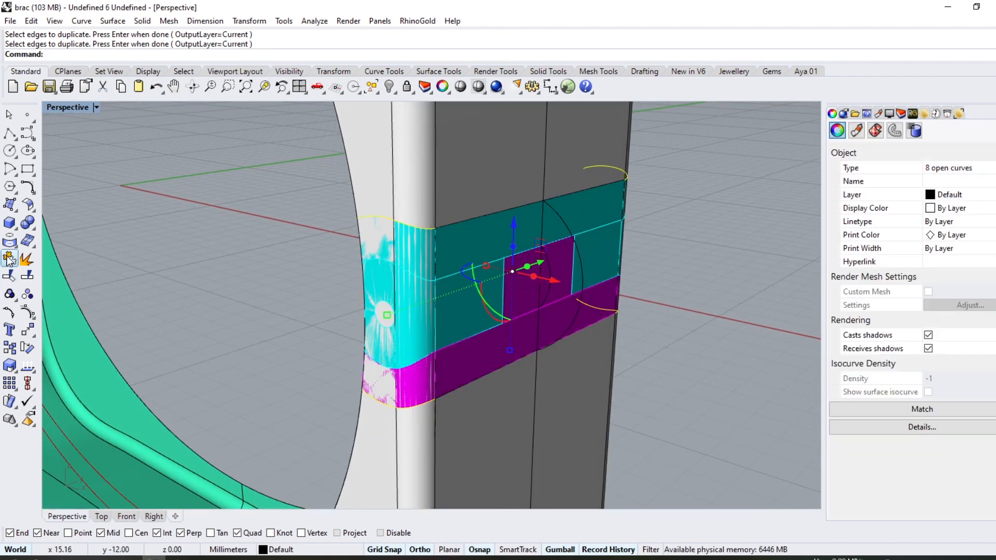
# Step: Join the duplicated edges and use them to trim away the band's front flat and rounded surfaces covering the hinge
pyautogui.click(10, 275)
pyautogui.scroll(2, 366, 238)
pyautogui.click(372, 235)
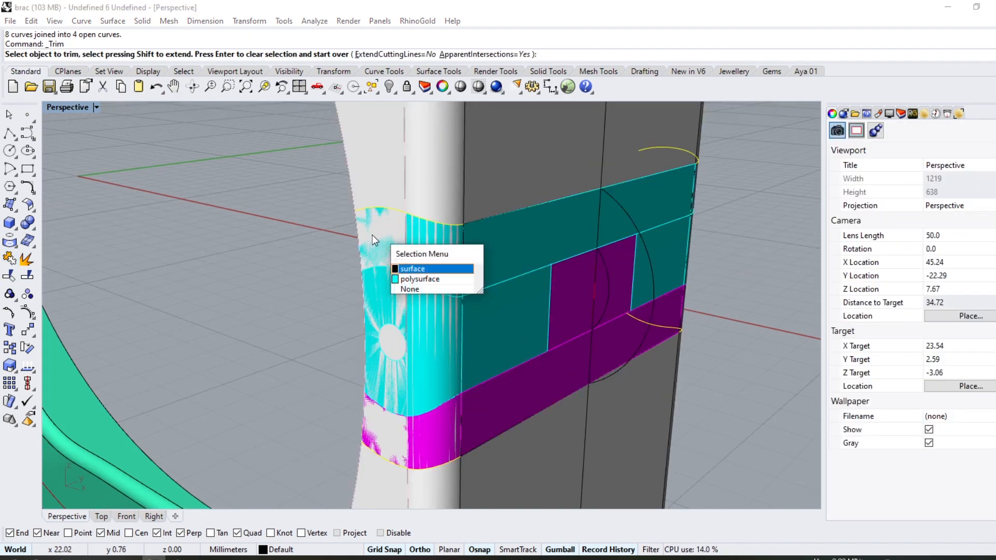
pyautogui.click(372, 234)
pyautogui.click(435, 244)
pyautogui.click(435, 244)
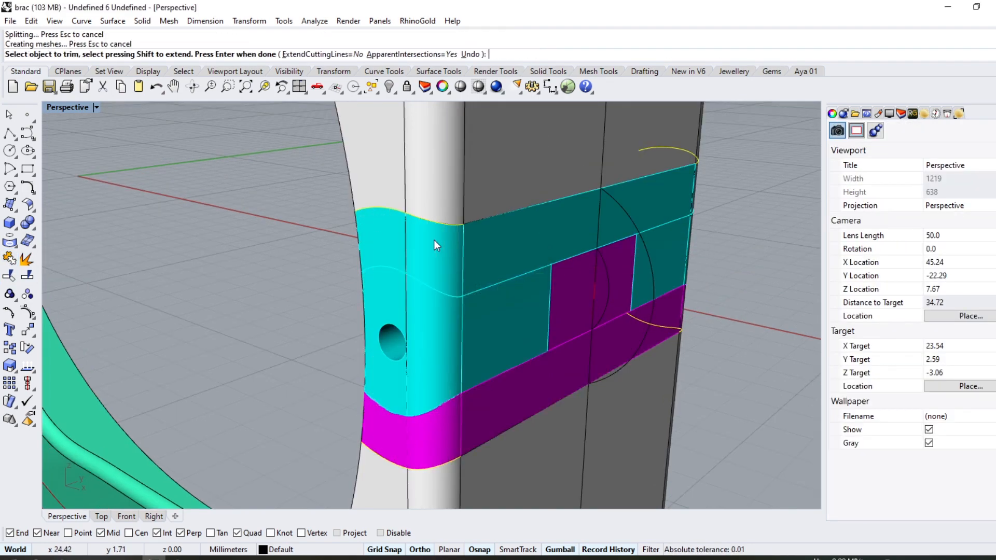
# Step: Trim away the band's back flat and rounded surfaces covering the hinge and delete the leftover cutting curves
pyautogui.scroll(-2, 436, 244)
pyautogui.moveTo(481, 275); pyautogui.dragTo(174, 282, button='right')
pyautogui.click(287, 213)
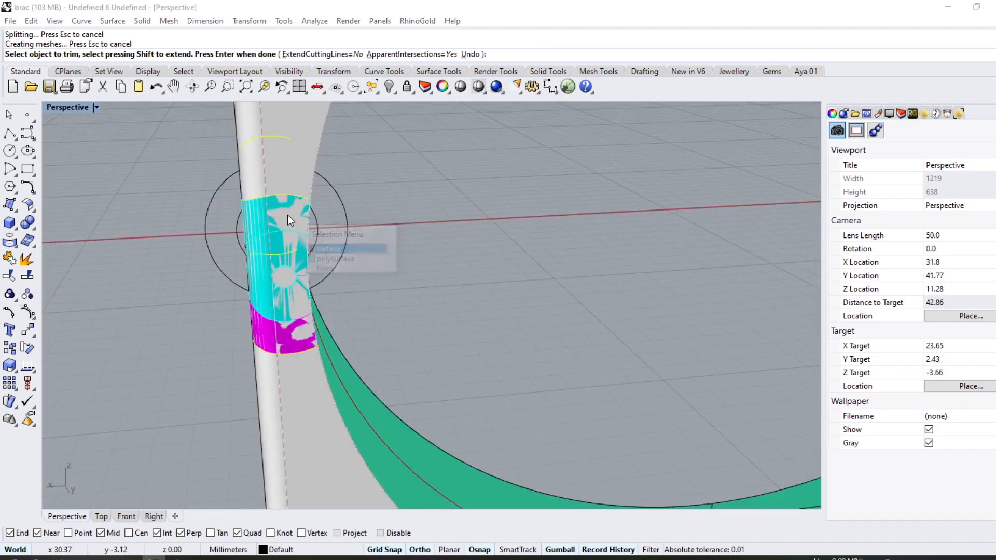
pyautogui.click(287, 213)
pyautogui.scroll(2, 273, 225)
pyautogui.click(254, 219)
pyautogui.click(254, 218)
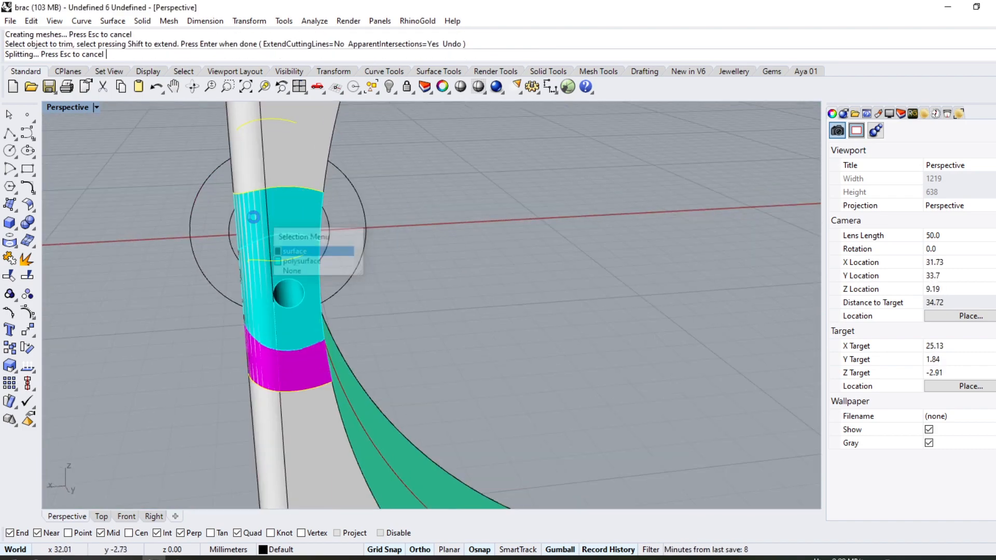
pyautogui.scroll(-2, 259, 231)
pyautogui.rightClick(259, 232)
pyautogui.press('Escape')
pyautogui.moveTo(239, 234); pyautogui.dragTo(513, 234, button='right')
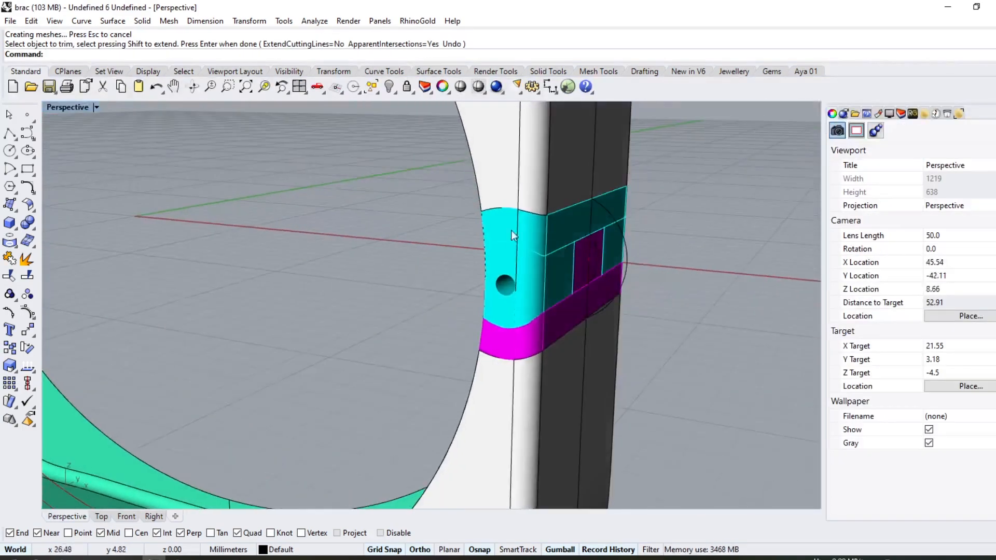
pyautogui.scroll(-6, 402, 203)
pyautogui.moveTo(388, 241); pyautogui.dragTo(417, 266, button='right')
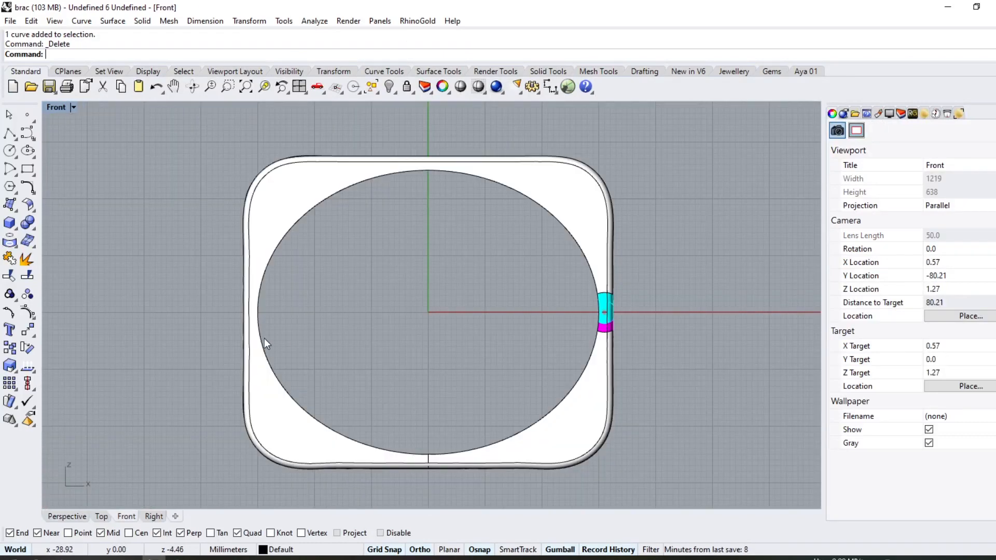
# Step: In the Front view, draw a horizontal line from the origin out past the band's side opposite the hinge
pyautogui.scroll(2, 252, 320)
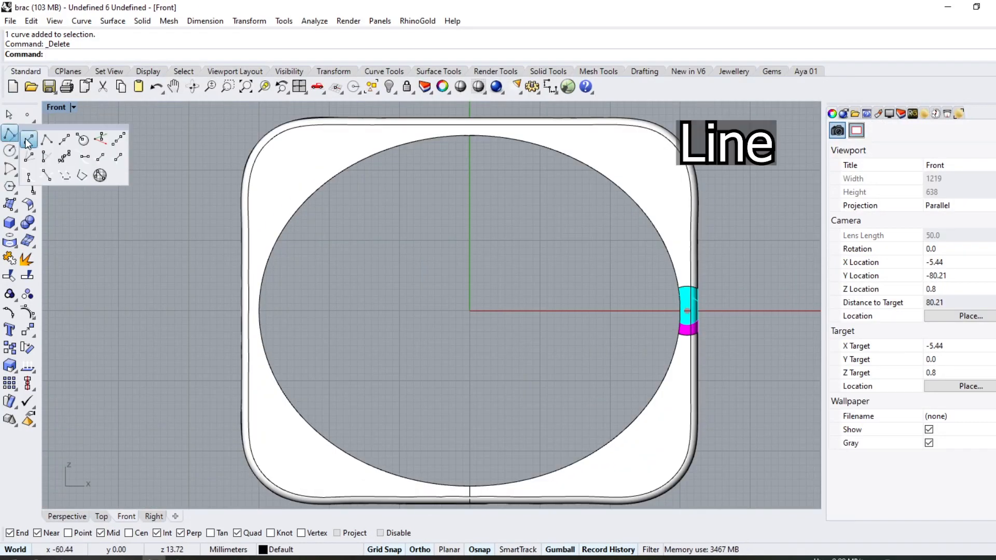
pyautogui.rightClick(9, 133)
pyautogui.write('0')
pyautogui.press('Return')
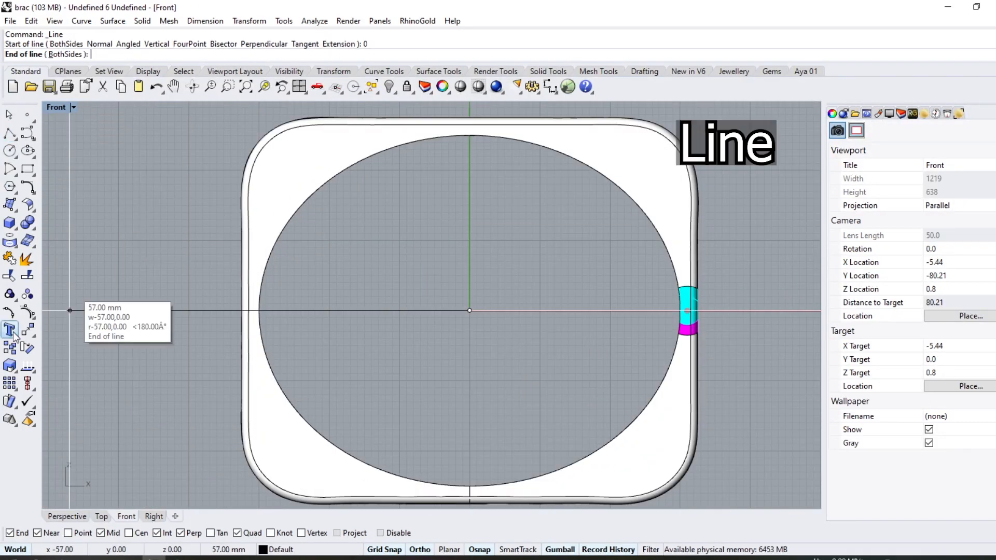
pyautogui.click(155, 310)
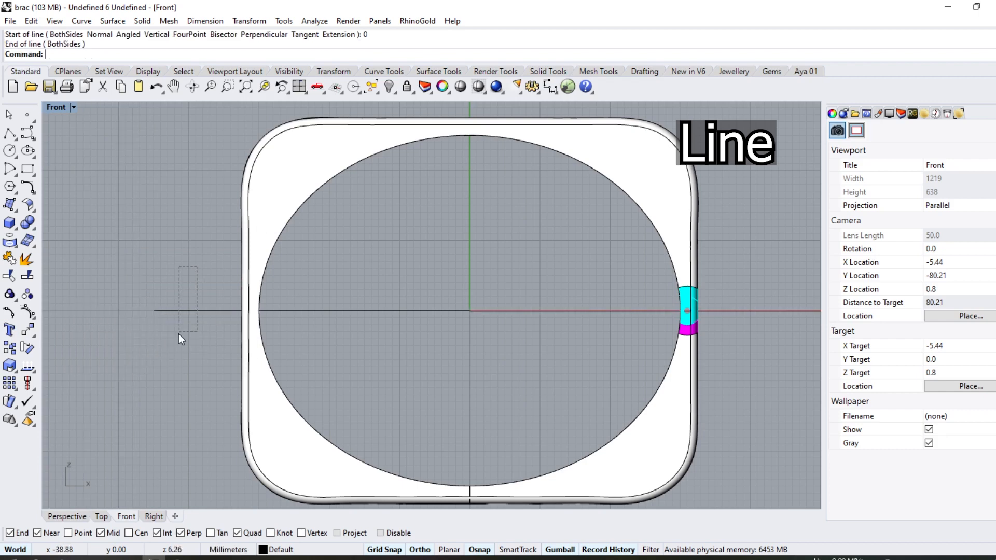
# Step: Rotate a copy of the horizontal line upward about the origin by about 8.4 degrees
pyautogui.moveTo(178, 334); pyautogui.dragTo(178, 334)
pyautogui.click(27, 348)
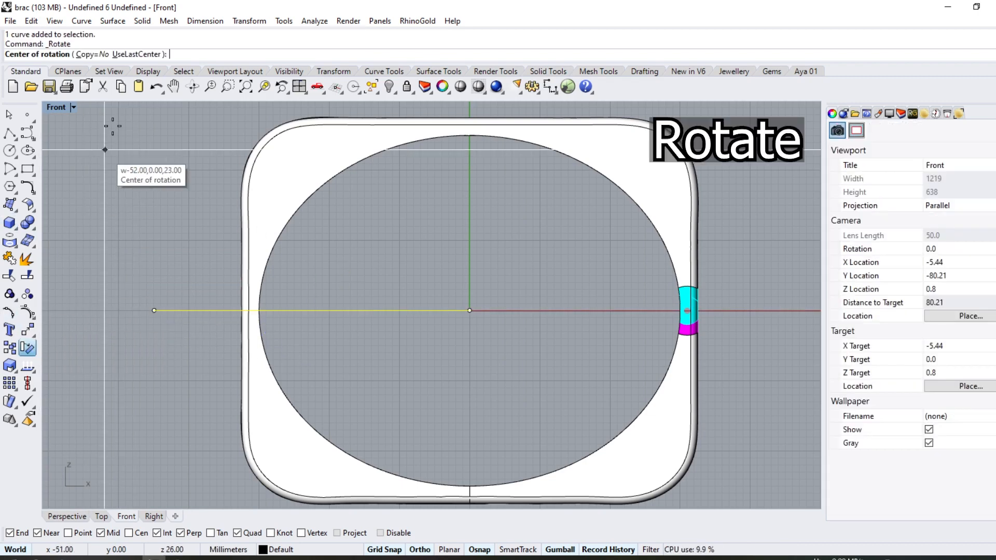
pyautogui.click(92, 54)
pyautogui.write('0')
pyautogui.press('Return')
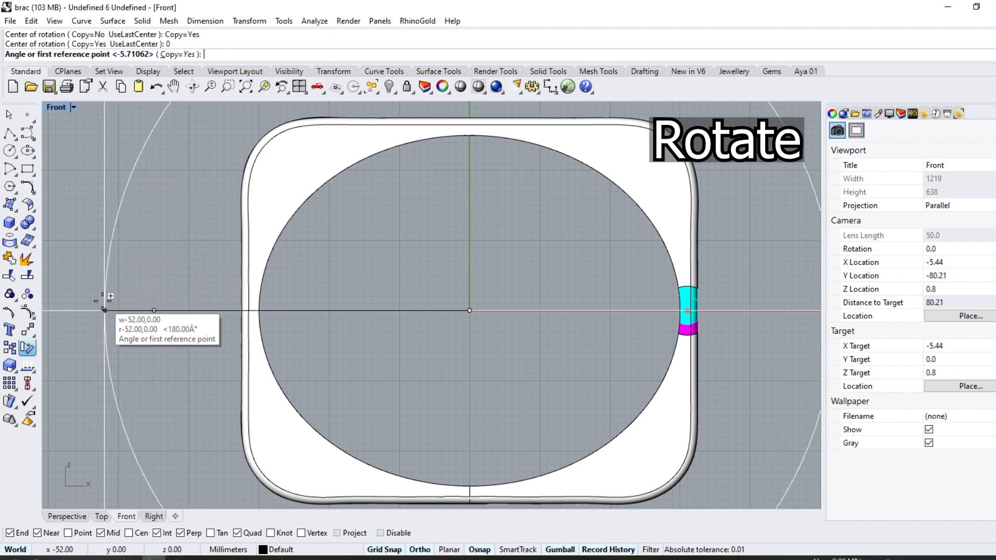
pyautogui.click(104, 309)
pyautogui.hotkey('ctrl', 'alt', 'w')
pyautogui.scroll(4, 136, 292)
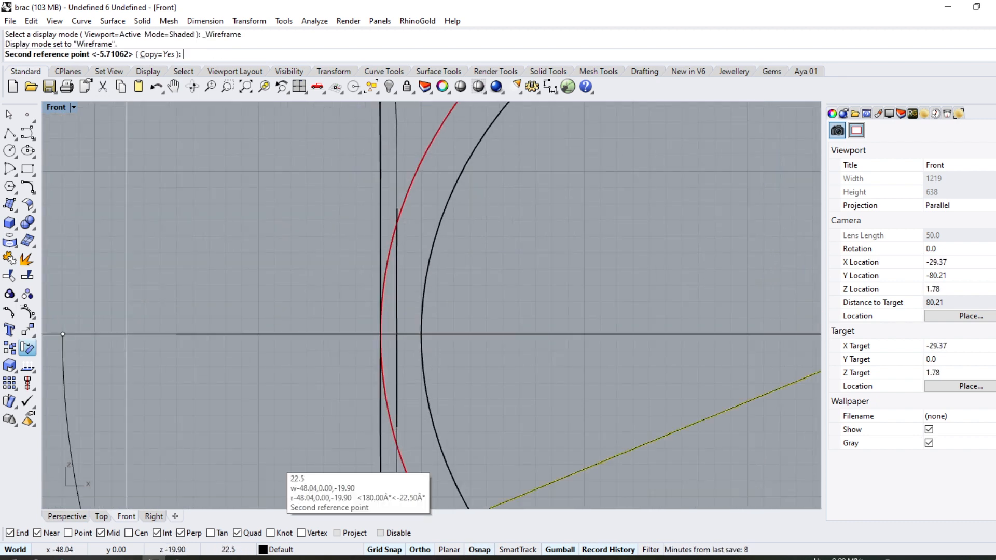
pyautogui.scroll(3, 349, 327)
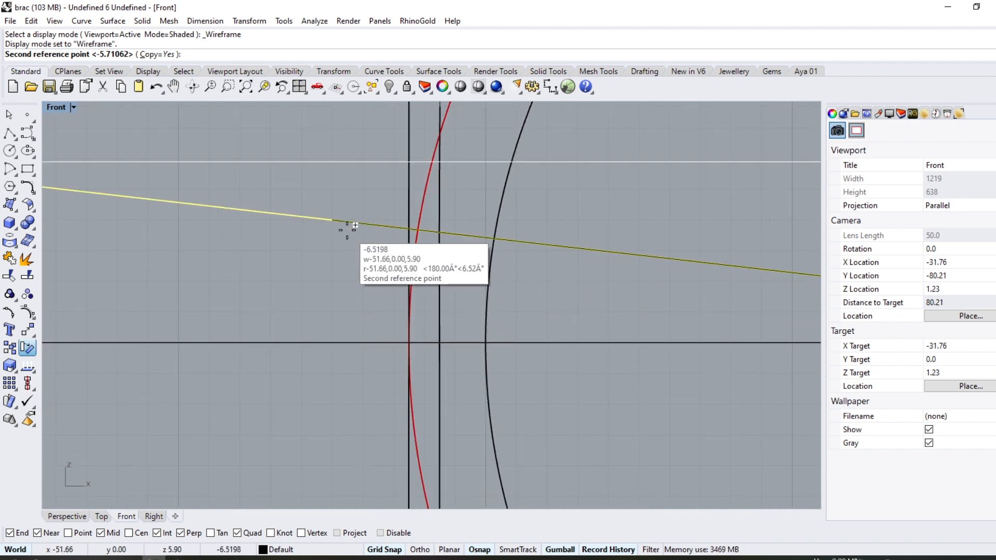
pyautogui.click(349, 198)
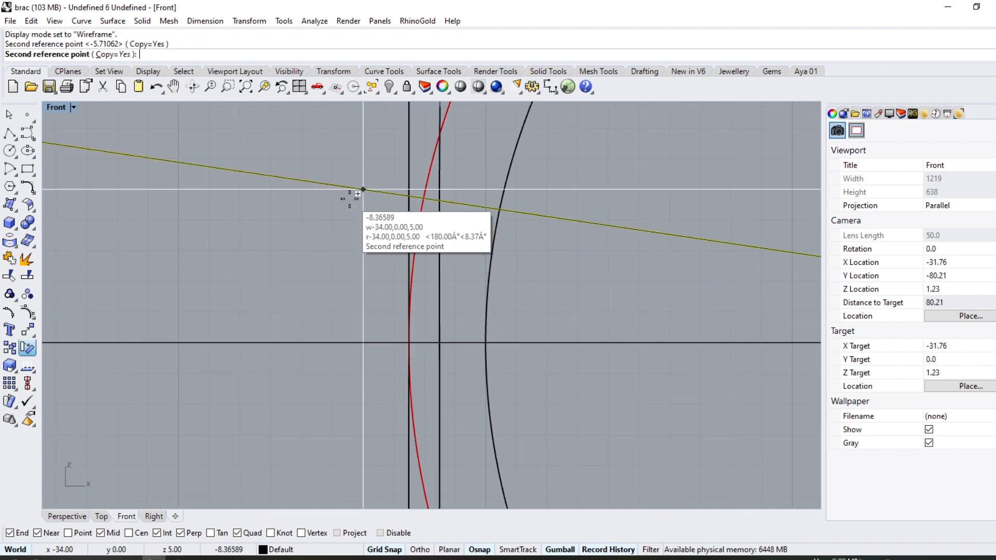
pyautogui.rightClick(350, 198)
# Step: Offset the closed Layer 01 curve of the band's inner opening slightly inward
pyautogui.scroll(-2, 350, 198)
pyautogui.click(294, 293)
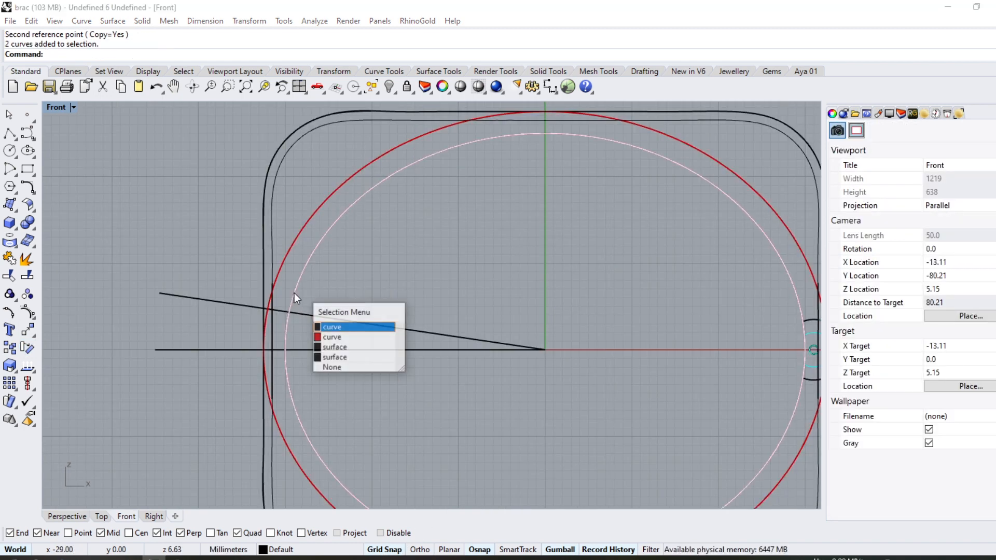
pyautogui.click(315, 336)
pyautogui.hotkey('ctrl', 'alt', 's')
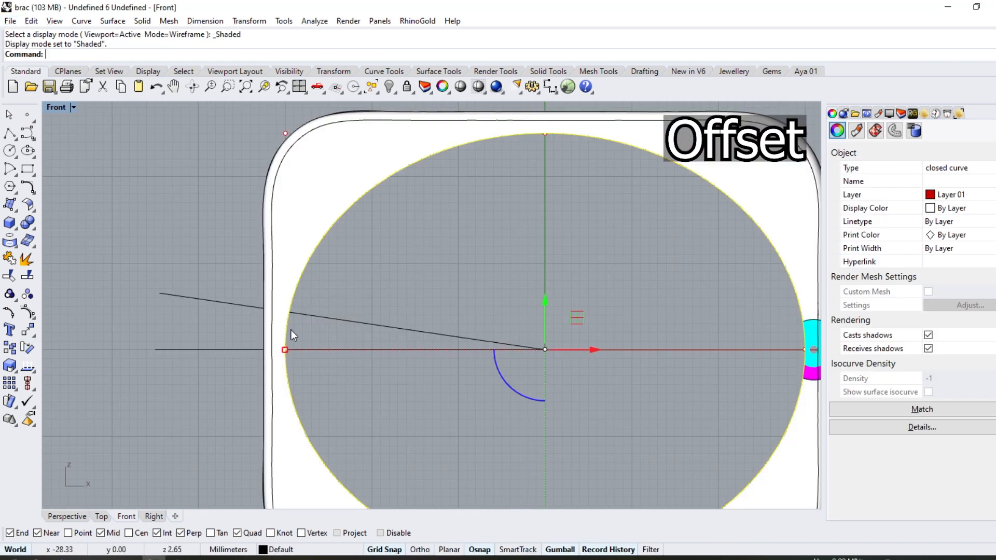
pyautogui.scroll(-2, 328, 272)
pyautogui.scroll(2, 294, 350)
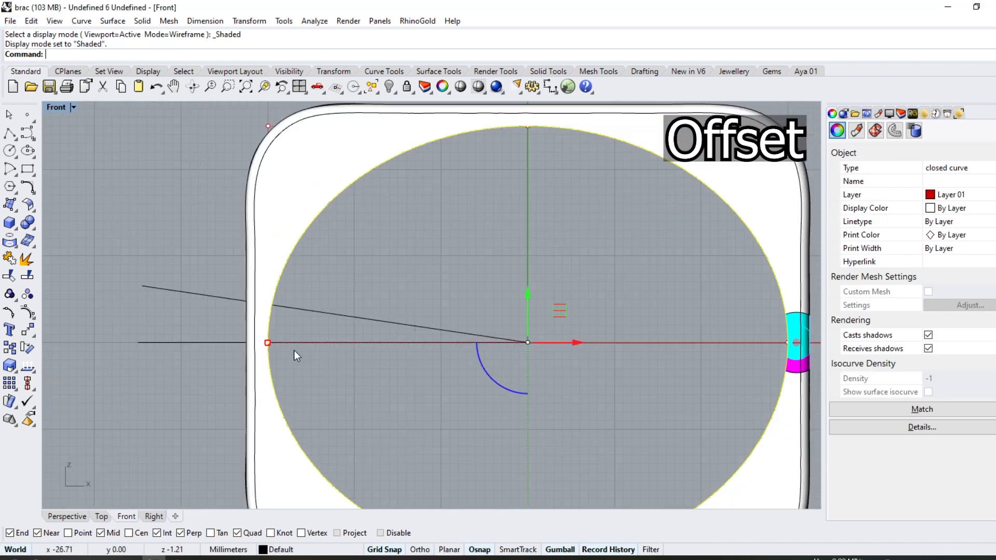
pyautogui.click(25, 192)
pyautogui.click(190, 211)
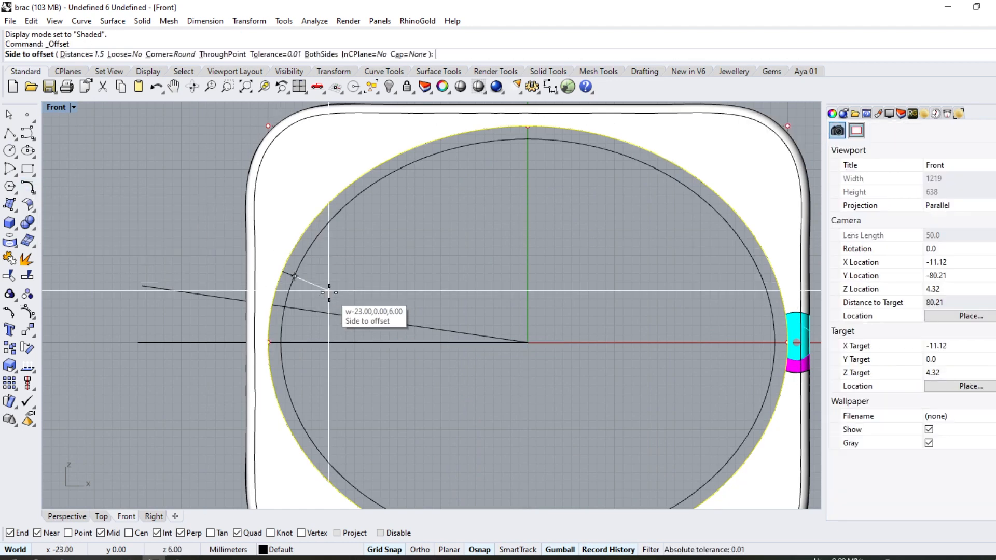
pyautogui.click(329, 293)
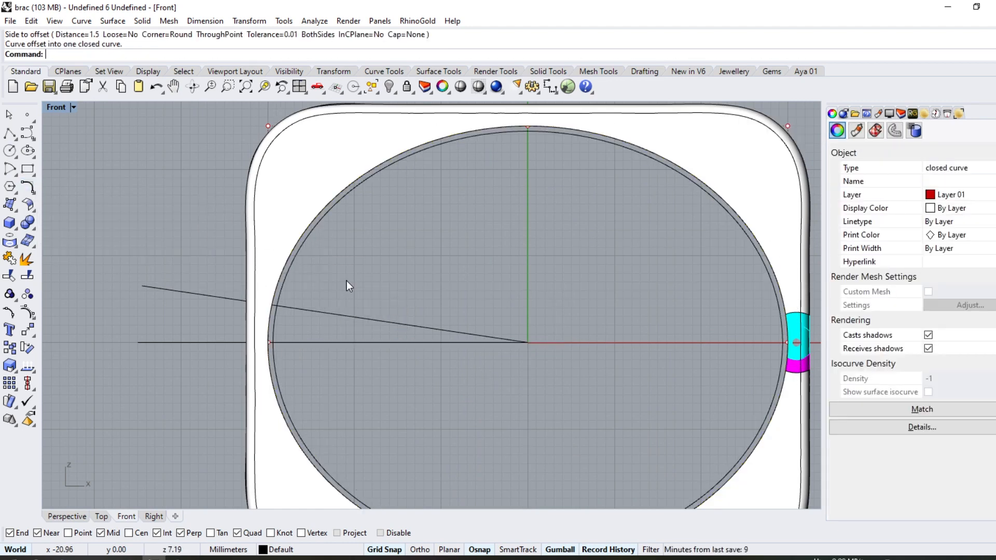
pyautogui.press('Escape')
# Step: Loft a wedge-shaped surface between the horizontal line and its rotated copy
pyautogui.scroll(3, 298, 320)
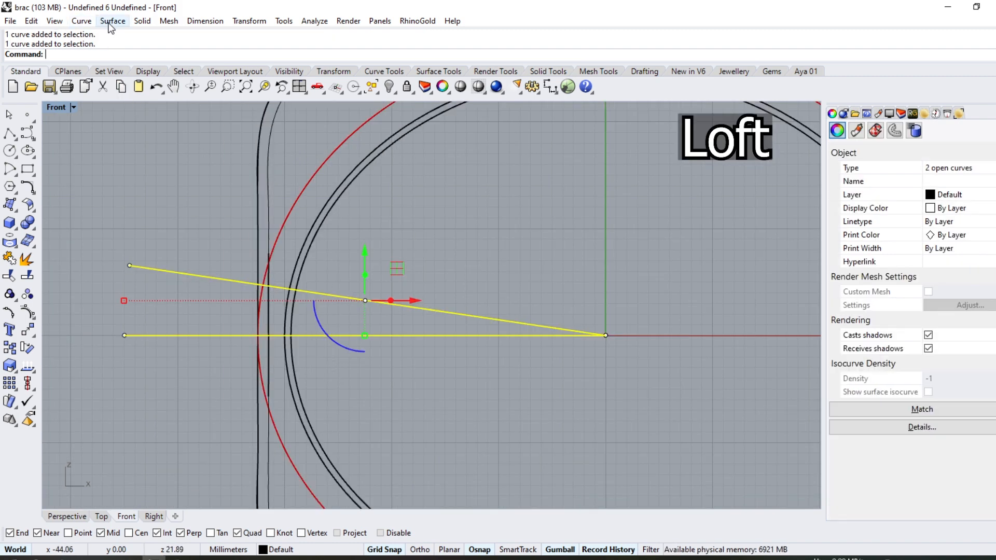
pyautogui.click(113, 21)
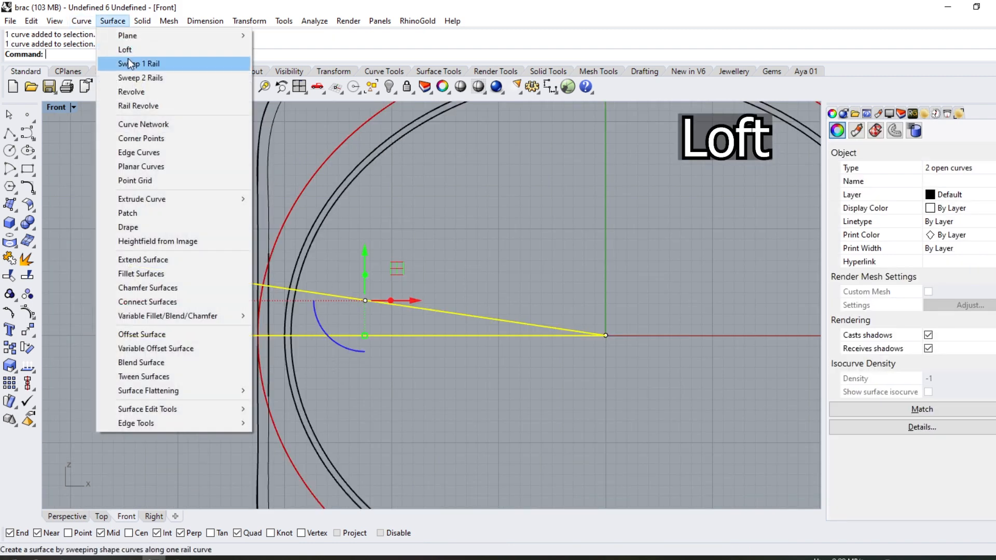
pyautogui.click(136, 47)
pyautogui.press('Return')
# Step: Extrude the lofted wedge surface to both sides as a solid extending past the band's front and back
pyautogui.click(310, 324)
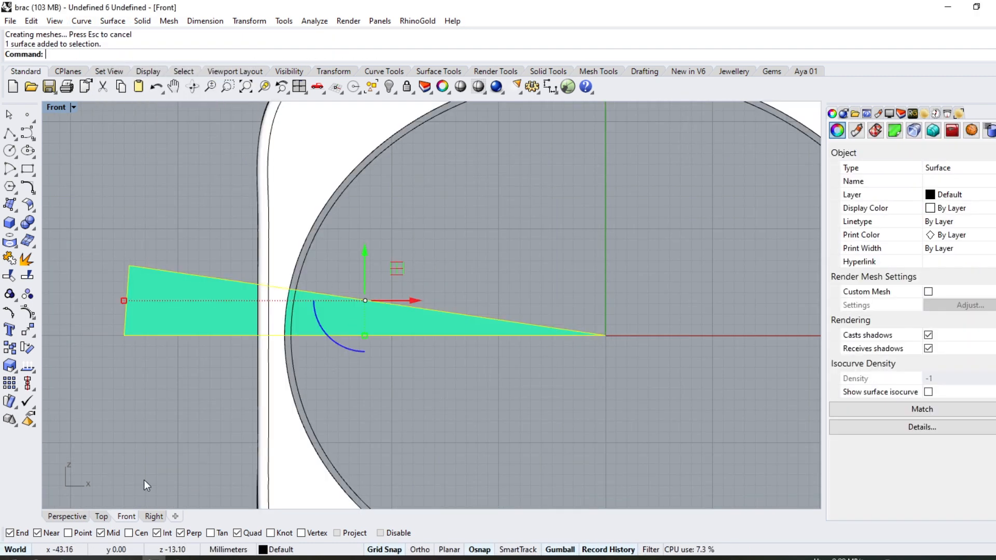
pyautogui.click(71, 515)
pyautogui.moveTo(280, 341); pyautogui.dragTo(223, 327, button='right')
pyautogui.scroll(5, 223, 311)
pyautogui.click(17, 230)
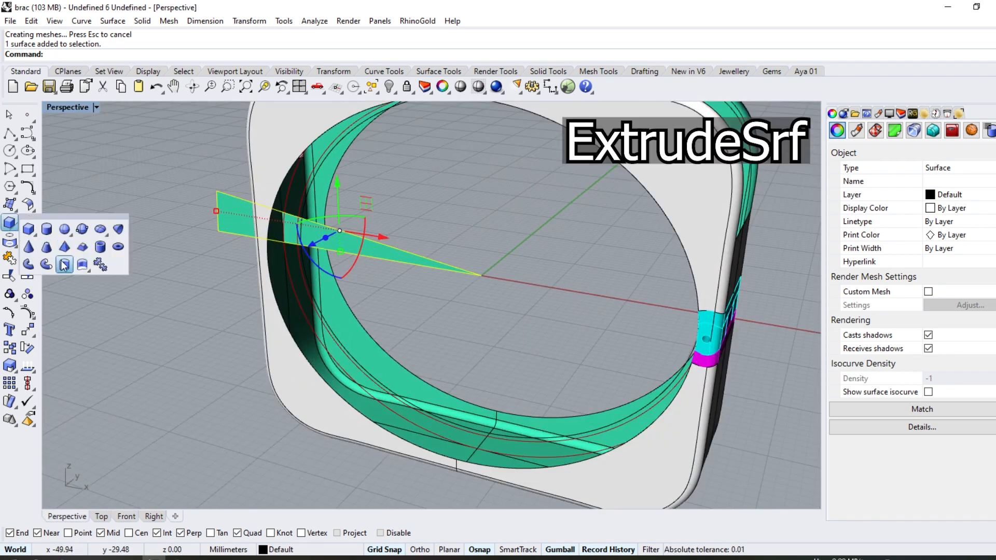
pyautogui.click(65, 265)
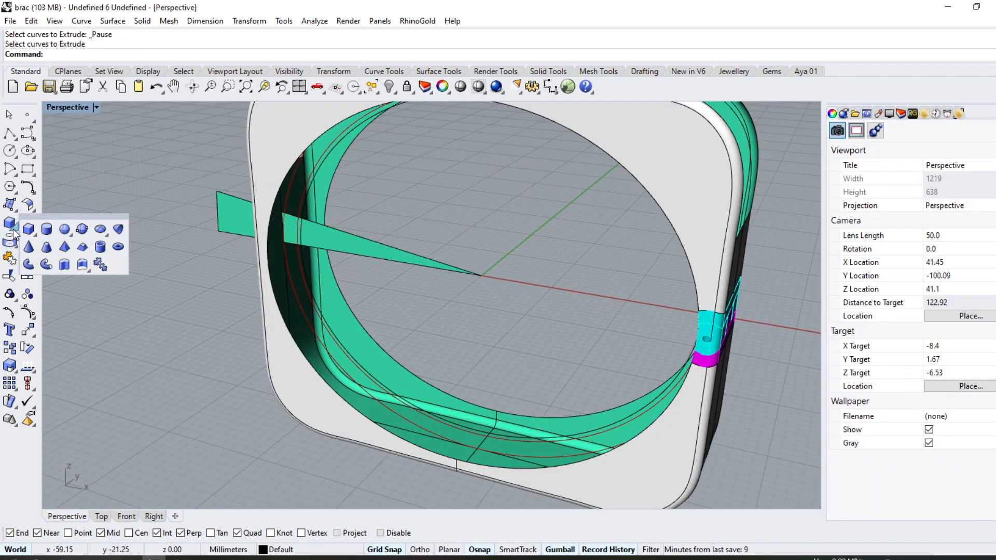
pyautogui.click(82, 265)
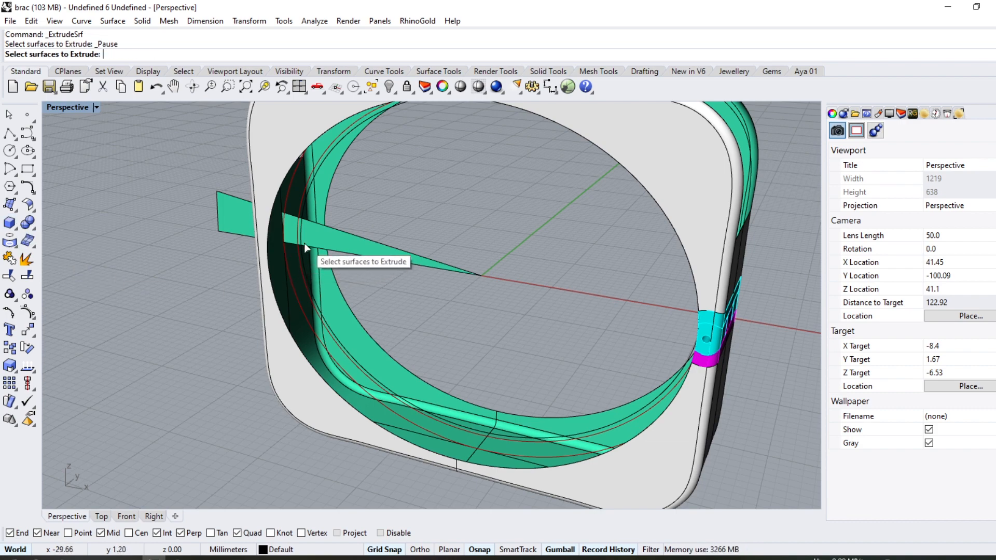
pyautogui.click(316, 237)
pyautogui.scroll(-5, 318, 240)
pyautogui.press('Return')
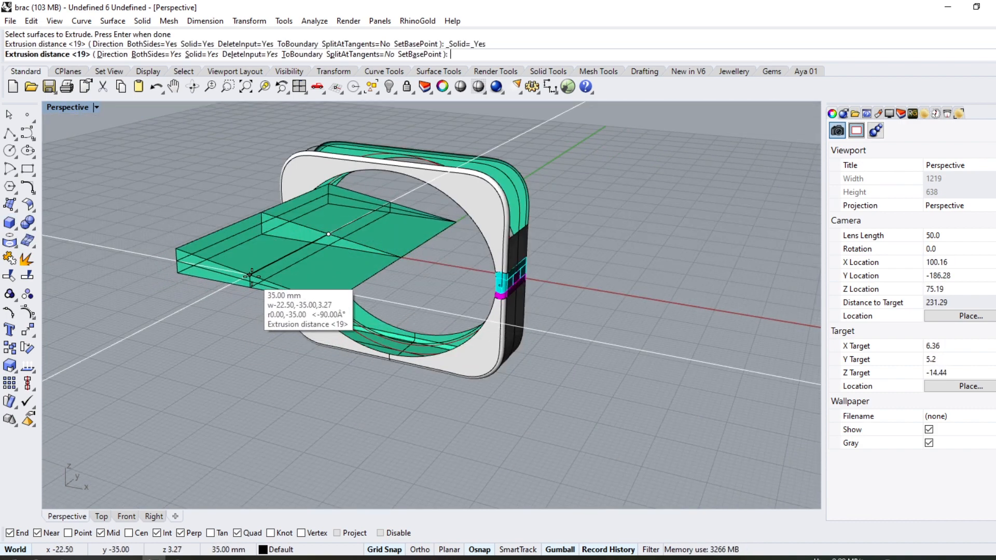
pyautogui.click(214, 290)
pyautogui.moveTo(213, 290)
pyautogui.mouseDown(button='right')
pyautogui.moveTo(275, 290)
pyautogui.moveTo(207, 291)
pyautogui.moveTo(228, 290)
pyautogui.mouseUp(button='right')
pyautogui.scroll(5, 227, 235)
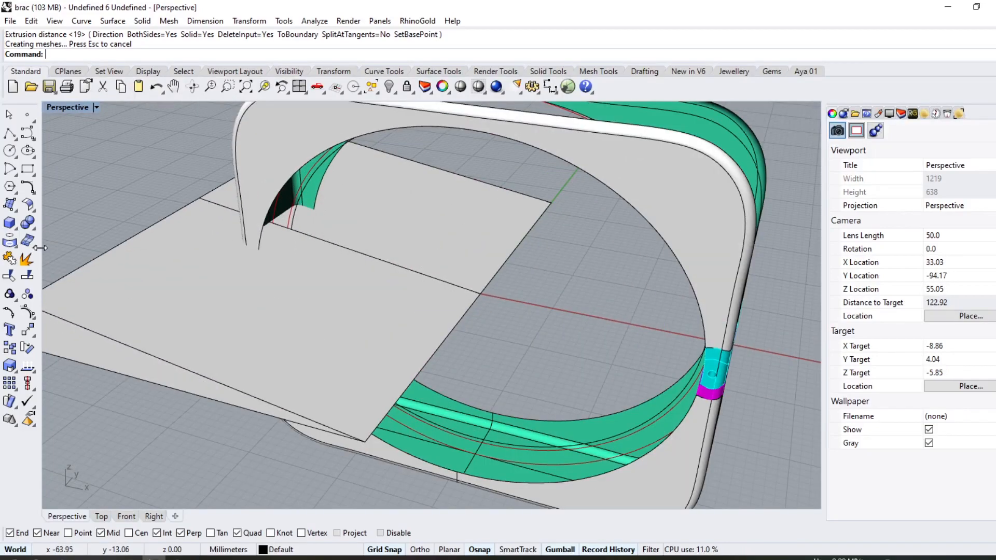
# Step: WireCut the wedge solid with the inner-opening curve along the Y direction with KeepAll=No, cutting away the part inside the opening
pyautogui.click(32, 230)
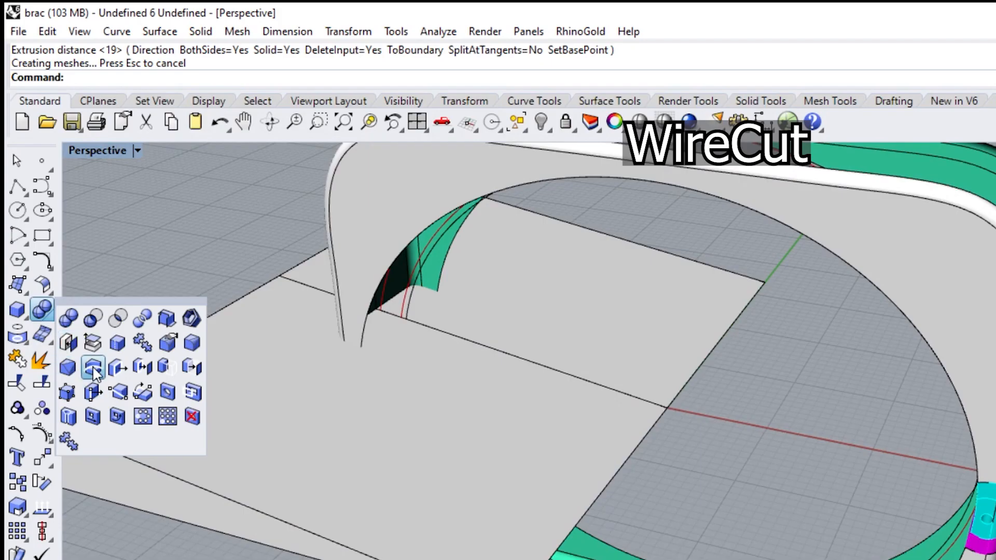
pyautogui.click(93, 368)
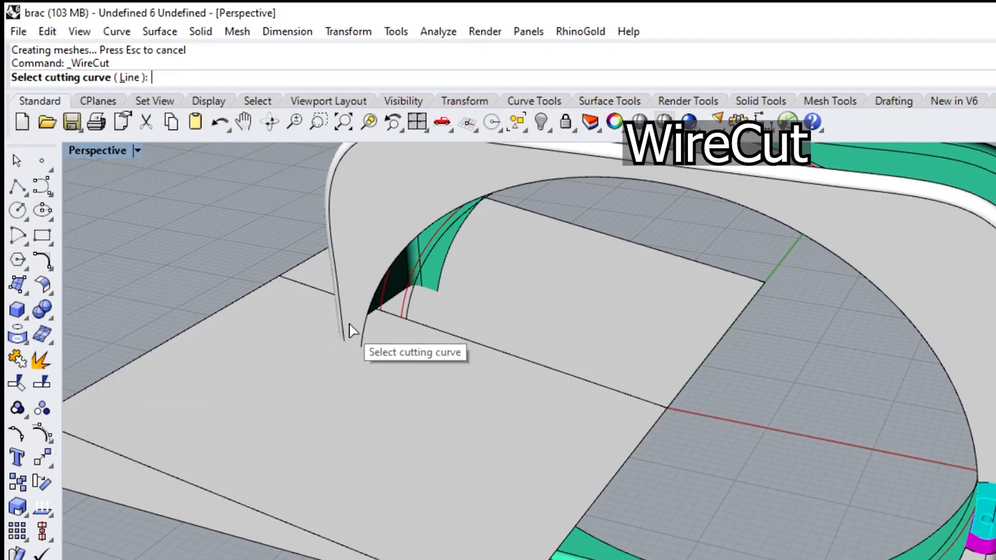
pyautogui.click(432, 247)
pyautogui.click(567, 373)
pyautogui.scroll(-5, 552, 394)
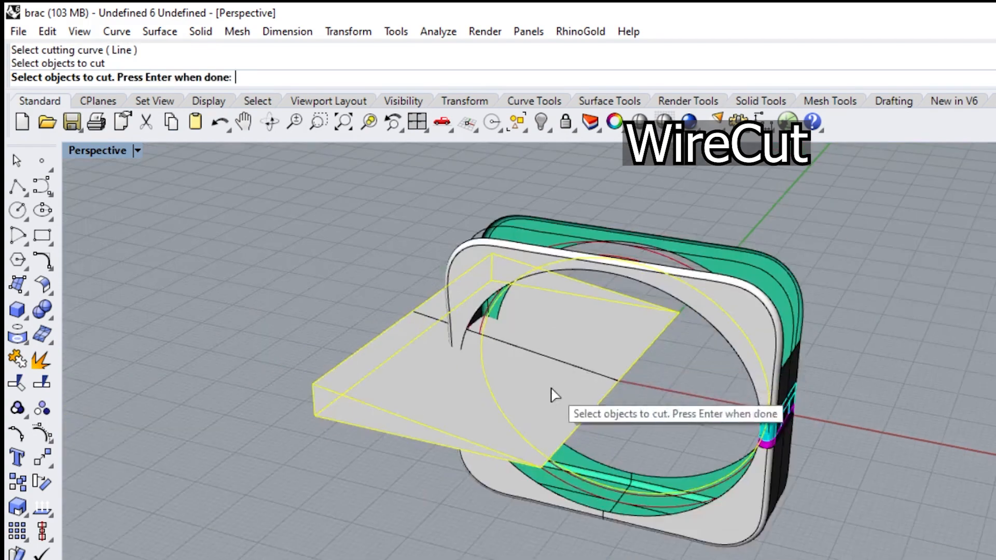
pyautogui.press('Return')
pyautogui.click(308, 82)
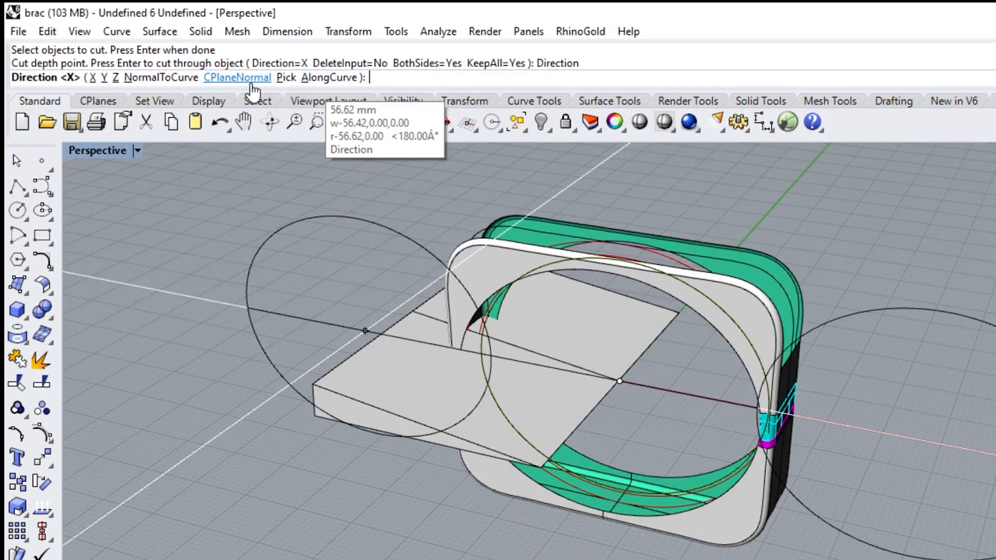
pyautogui.click(103, 78)
pyautogui.click(506, 77)
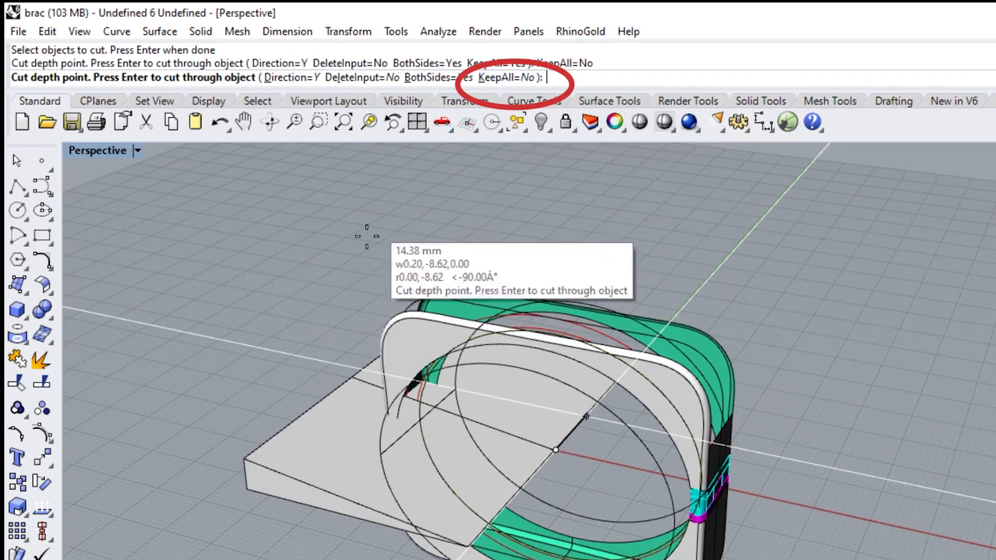
pyautogui.press('Return')
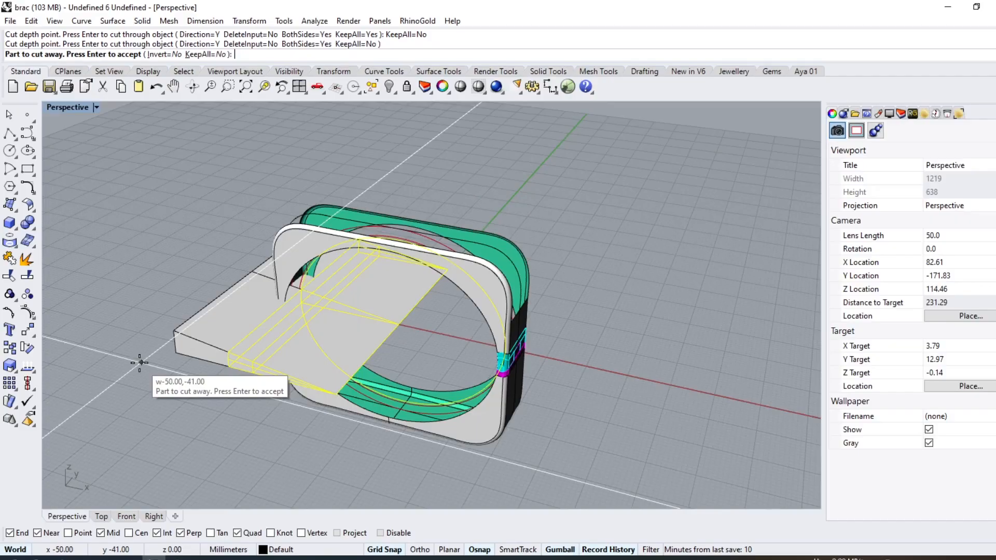
pyautogui.press('Return')
# Step: WireCut the remaining wedge block with the band's rounded-square outline along Y, inverting the cut to remove the part outside the band
pyautogui.moveTo(160, 316); pyautogui.dragTo(367, 350, button='right')
pyautogui.scroll(2, 366, 350)
pyautogui.press('Return')
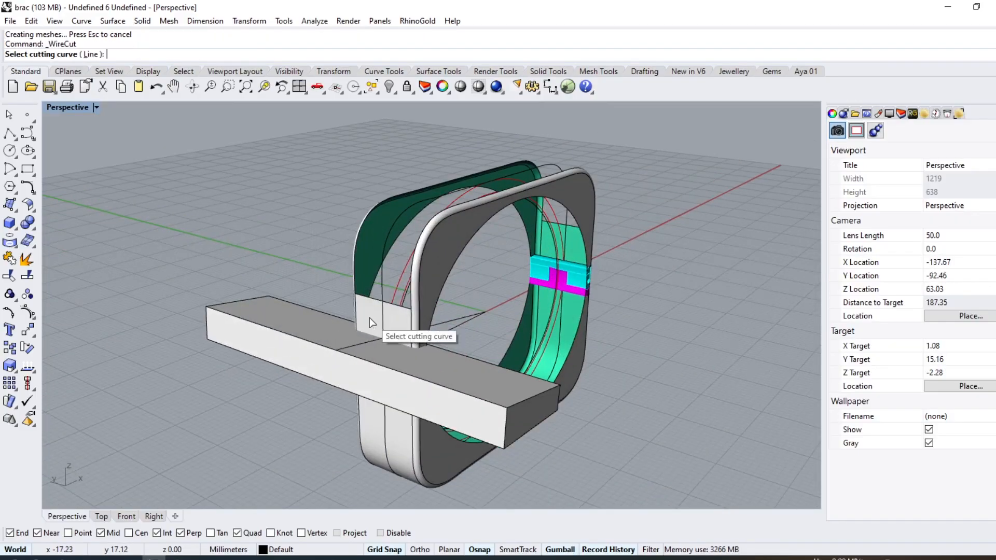
pyautogui.click(380, 285)
pyautogui.click(285, 323)
pyautogui.scroll(-4, 288, 345)
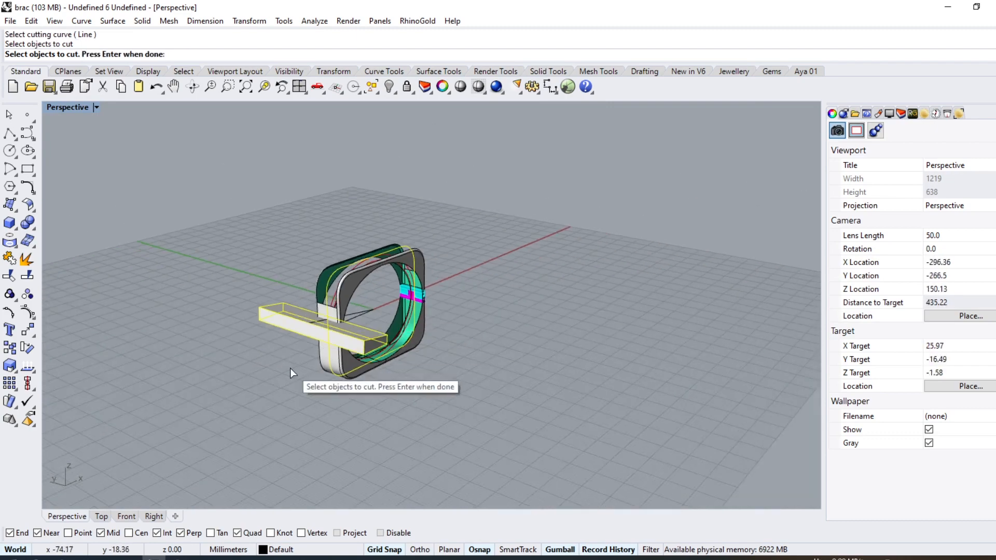
pyautogui.press('Return')
pyautogui.click(409, 357)
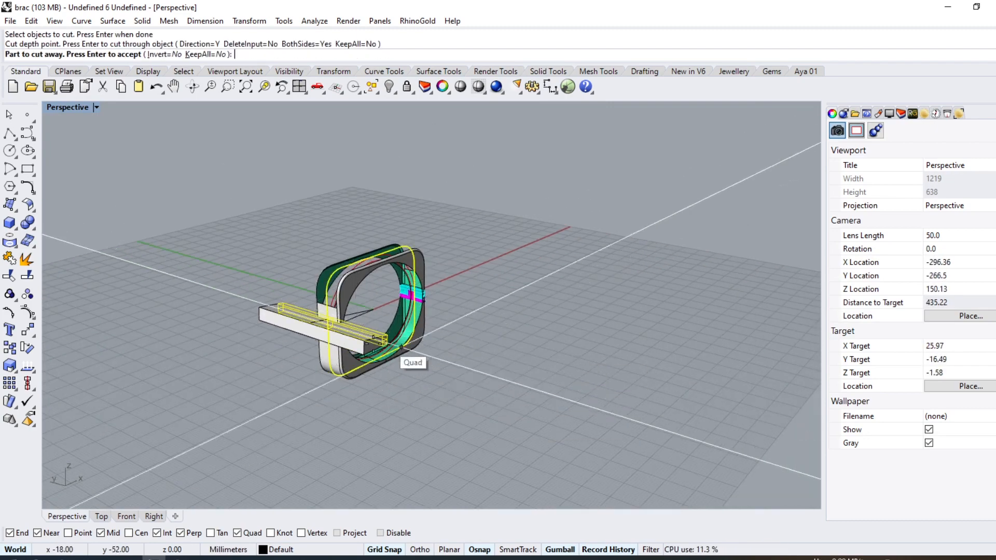
pyautogui.scroll(5, 343, 344)
pyautogui.moveTo(343, 344); pyautogui.dragTo(265, 324, button='right')
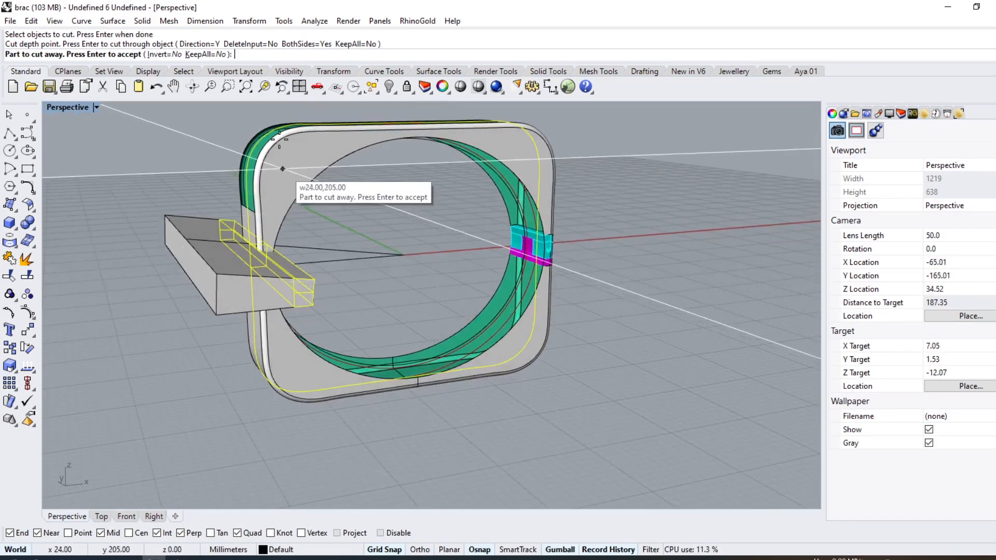
pyautogui.click(164, 54)
pyautogui.press('Return')
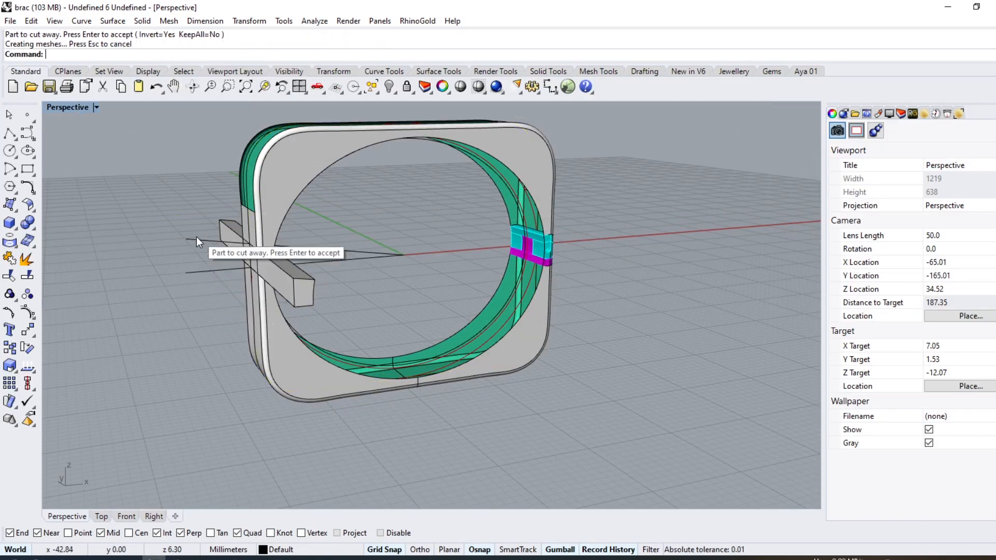
# Step: Mirror the two open curves at the hinge's front and back edges across the Y axis to the wedge block's side
pyautogui.moveTo(196, 236); pyautogui.dragTo(335, 280, button='right')
pyautogui.click(549, 264)
pyautogui.click(586, 295)
pyautogui.keyDown('shift'); pyautogui.click(247, 267); pyautogui.keyUp('shift')
pyautogui.click(293, 298)
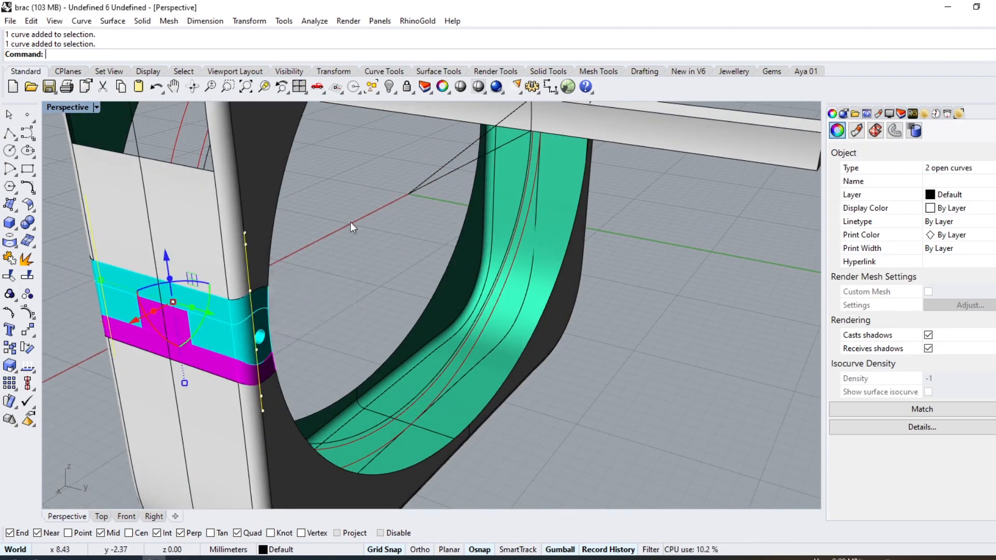
pyautogui.scroll(-5, 69, 244)
pyautogui.click(34, 334)
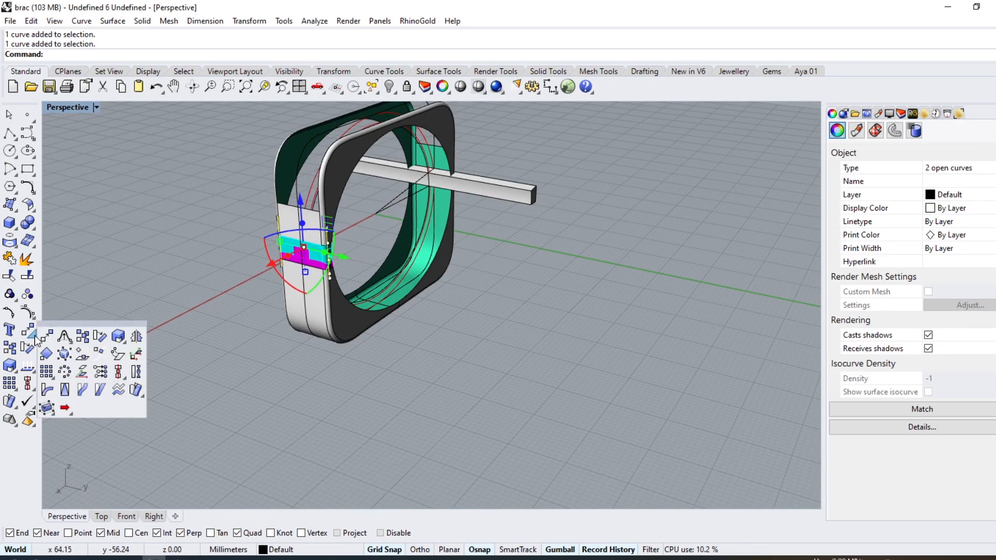
pyautogui.click(118, 337)
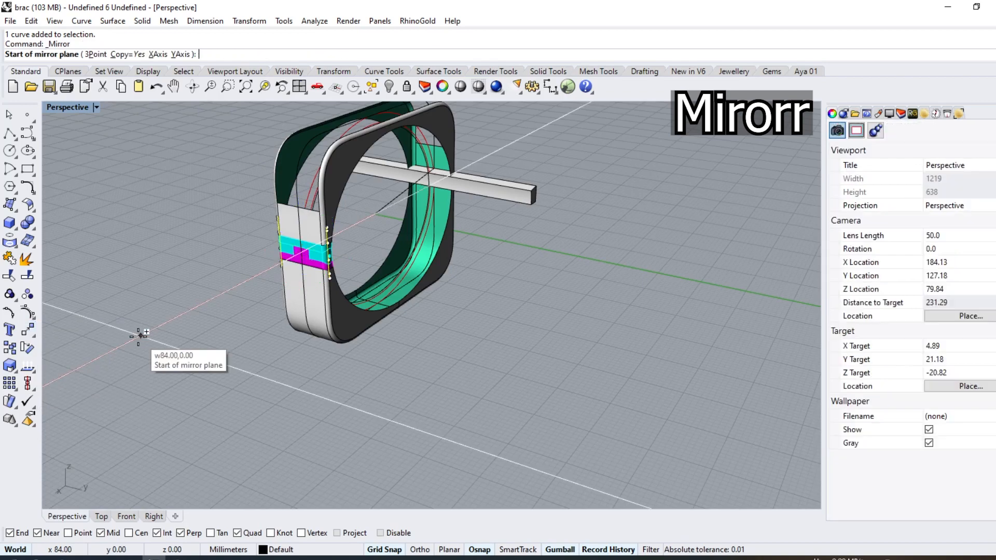
pyautogui.click(180, 54)
# Step: WireCut the wedge bar with the front mirrored curve in the X direction, cutting away the end protruding past the band's front
pyautogui.moveTo(104, 223); pyautogui.dragTo(392, 288, button='right')
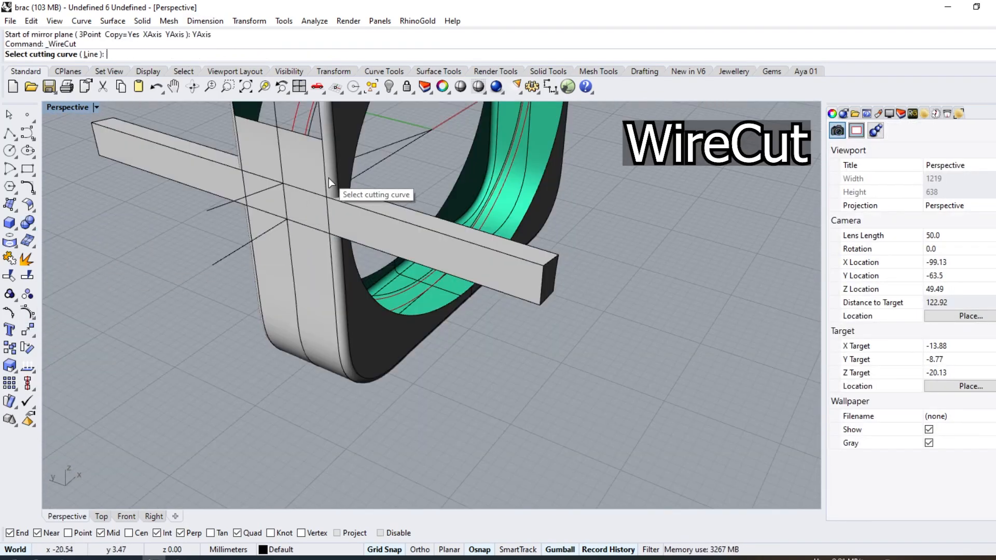
pyautogui.click(340, 194)
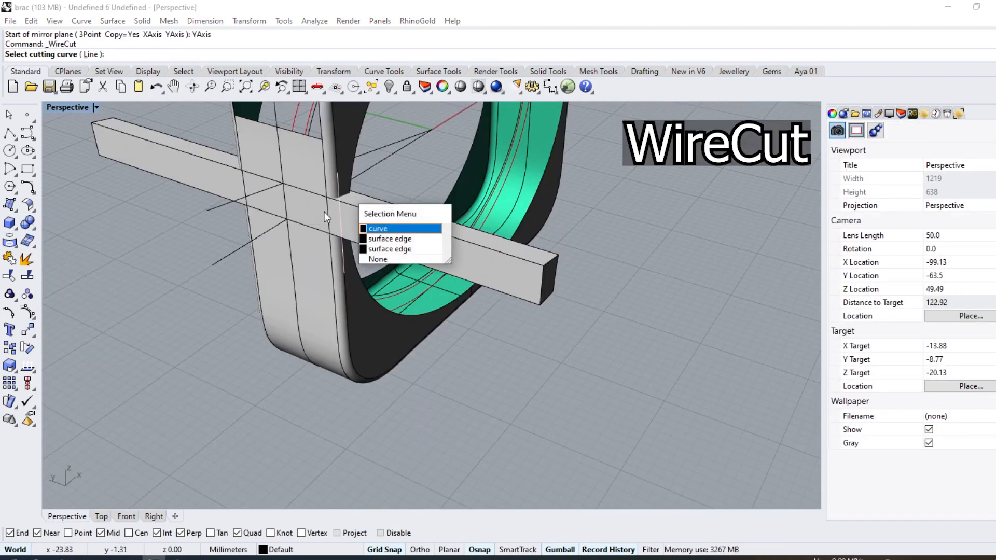
pyautogui.click(358, 222)
pyautogui.click(382, 220)
pyautogui.scroll(-3, 341, 259)
pyautogui.press('Return')
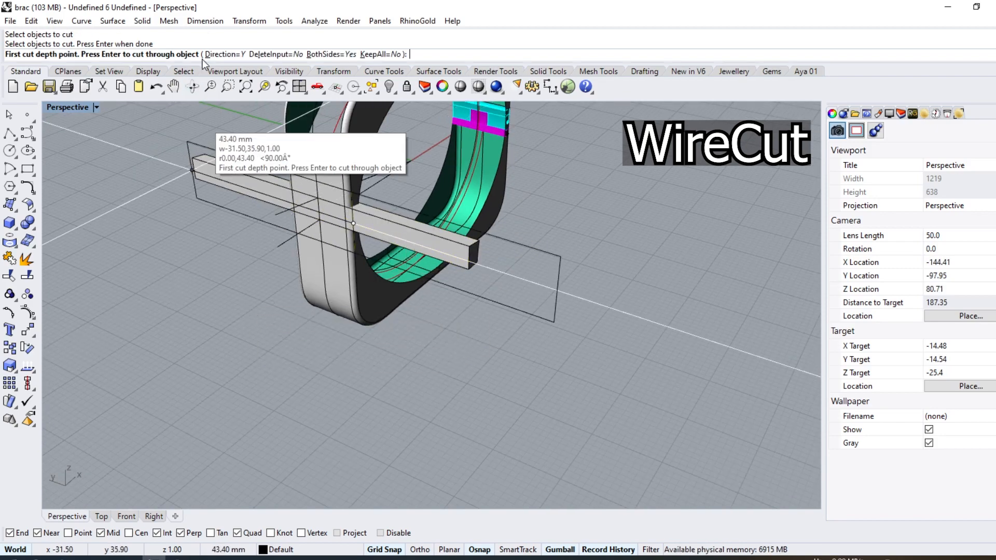
pyautogui.click(217, 55)
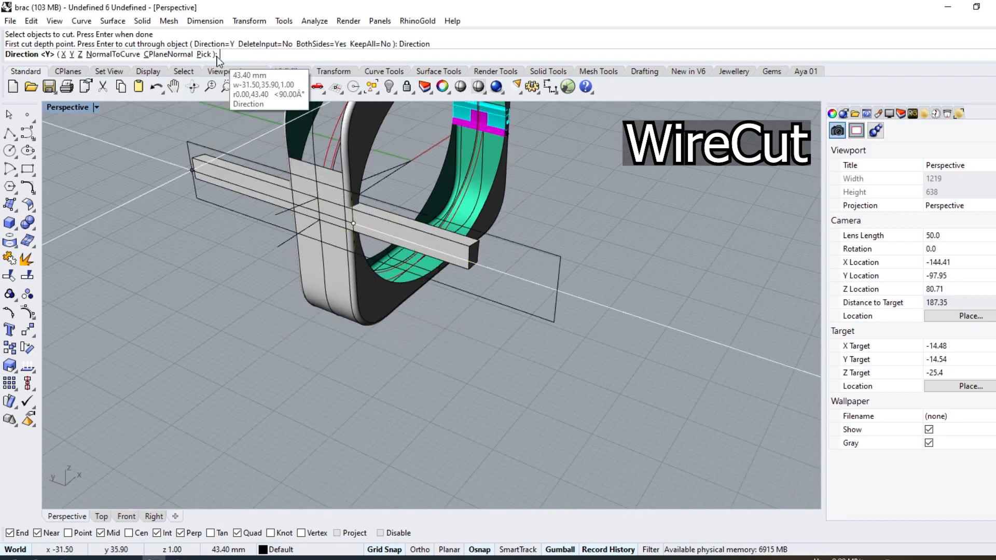
pyautogui.click(63, 55)
pyautogui.press('Return')
pyautogui.press('Return')
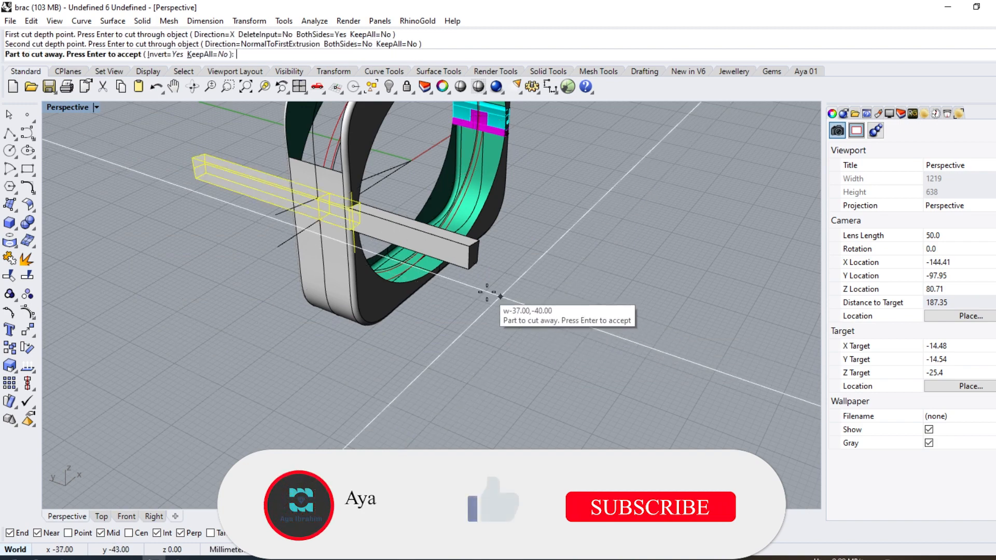
pyautogui.click(168, 54)
pyautogui.press('Return')
# Step: WireCut the wedge bar with the back mirrored curve in the X direction, cutting away the end protruding past the band's back
pyautogui.moveTo(218, 223); pyautogui.dragTo(382, 252, button='right')
pyautogui.scroll(1, 381, 251)
pyautogui.press('Return')
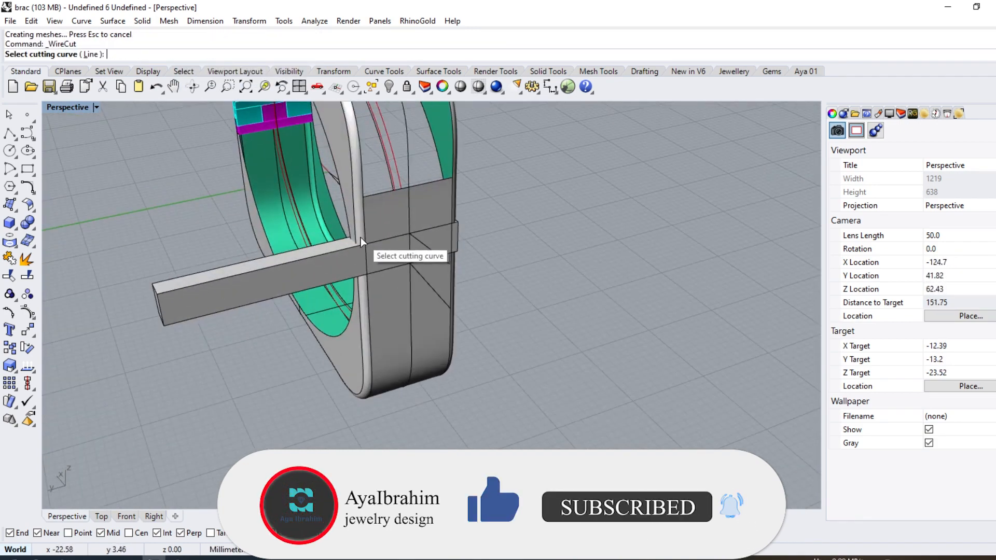
pyautogui.click(360, 237)
pyautogui.scroll(-4, 353, 234)
pyautogui.click(321, 249)
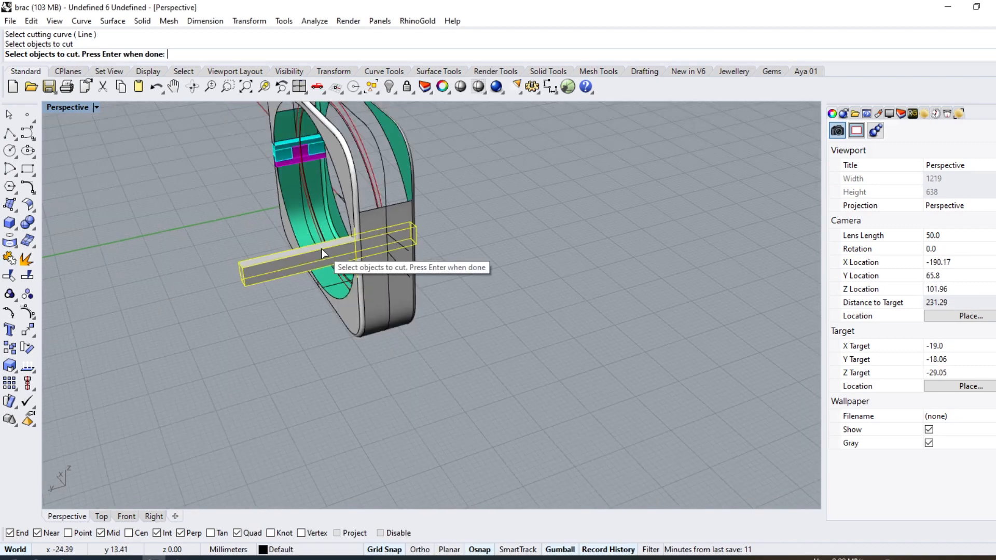
pyautogui.press('Return')
pyautogui.click(448, 383)
pyautogui.click(199, 365)
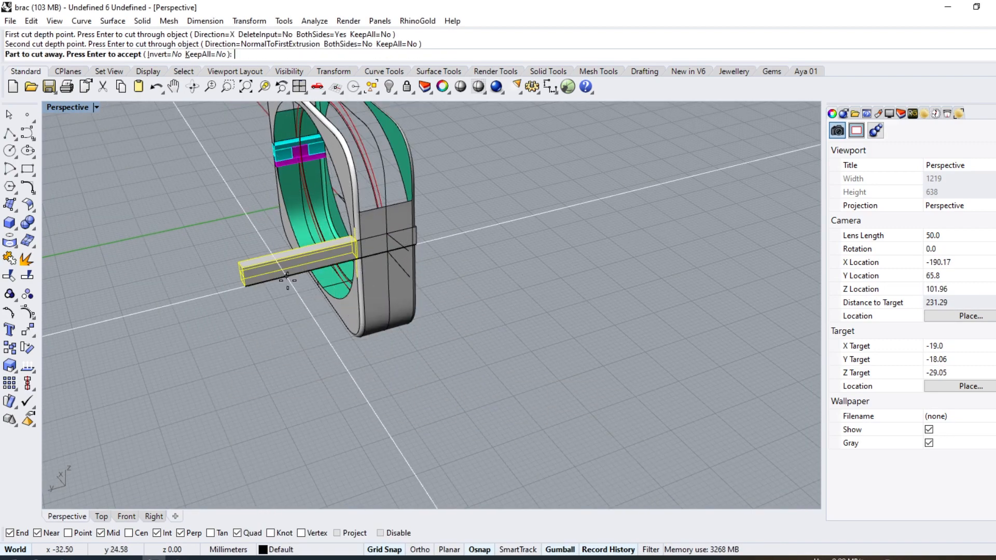
pyautogui.press('Return')
pyautogui.scroll(10, 361, 236)
pyautogui.moveTo(275, 243); pyautogui.dragTo(330, 246, button='right')
pyautogui.scroll(-6, 294, 223)
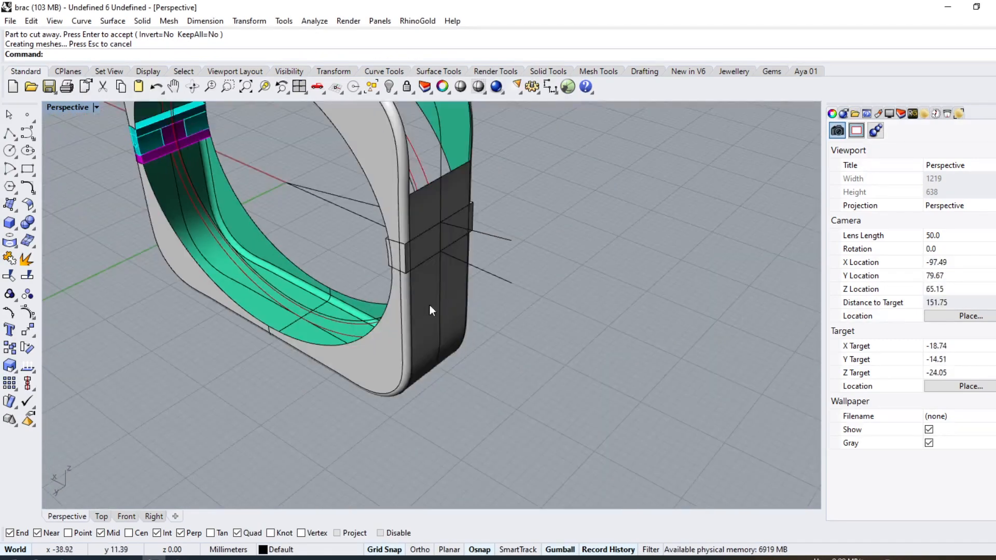
# Step: Fillet the trimmed wedge block's outer front and back edges with a radius of 1 mm
pyautogui.scroll(8, 428, 272)
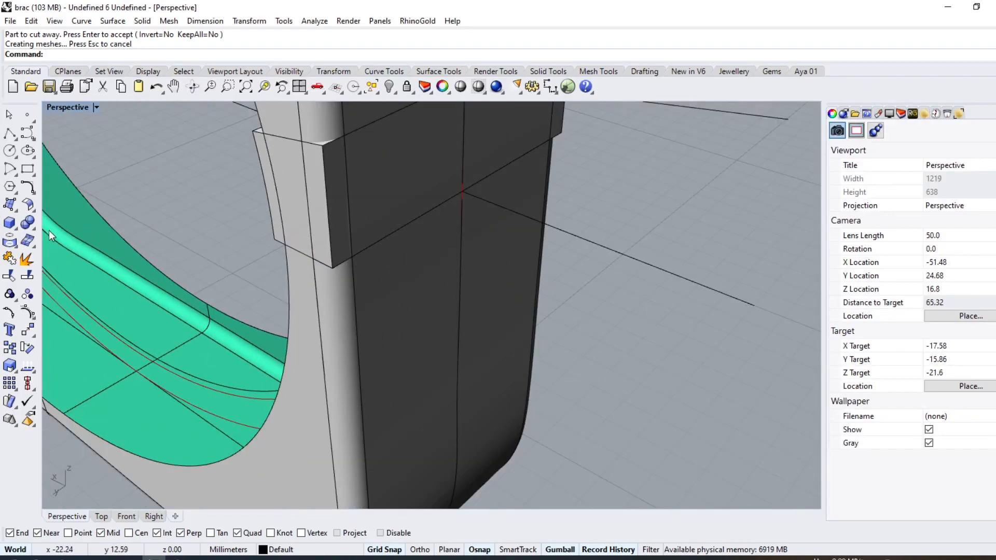
pyautogui.click(32, 229)
pyautogui.click(119, 248)
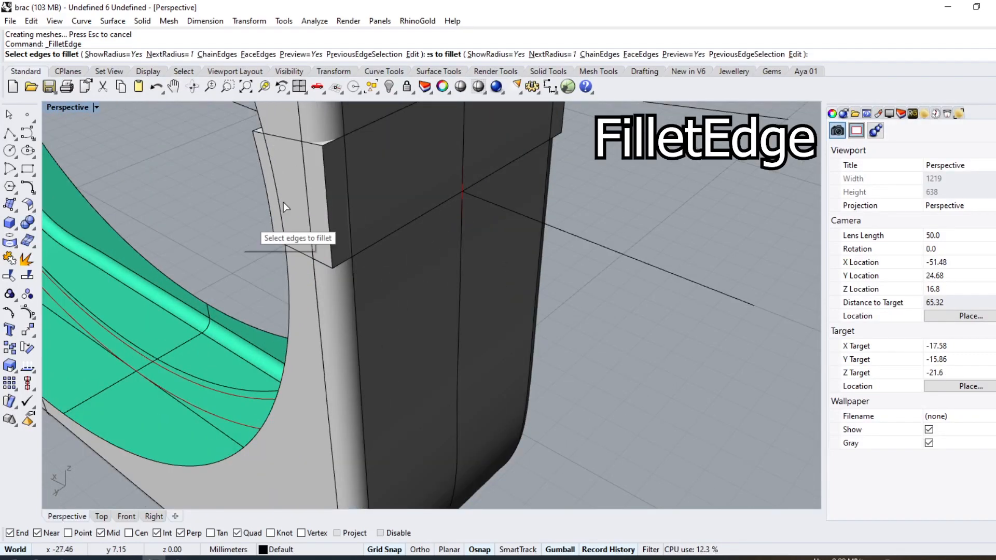
pyautogui.click(325, 154)
pyautogui.moveTo(348, 210); pyautogui.dragTo(328, 164, button='right')
pyautogui.scroll(-2, 338, 172)
pyautogui.press('Return')
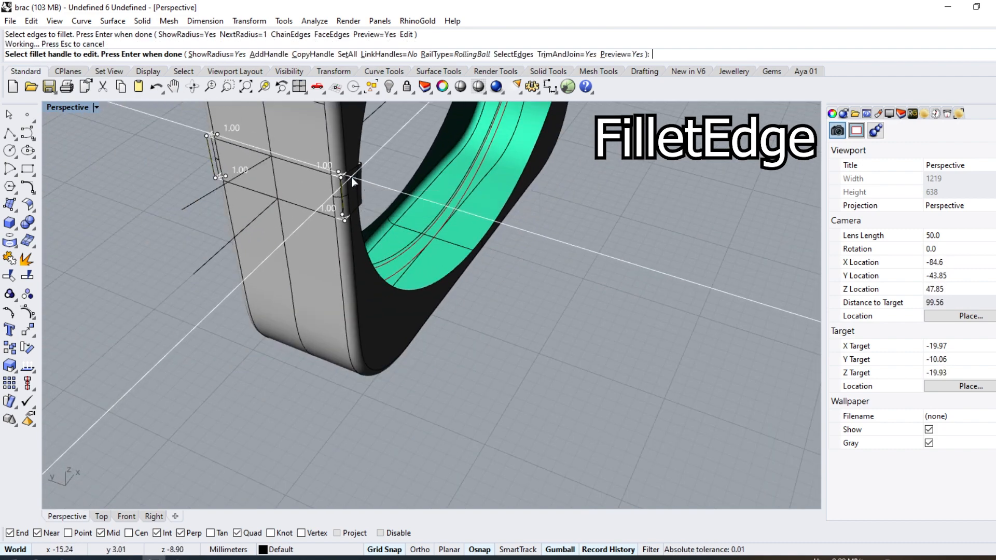
pyautogui.press('Return')
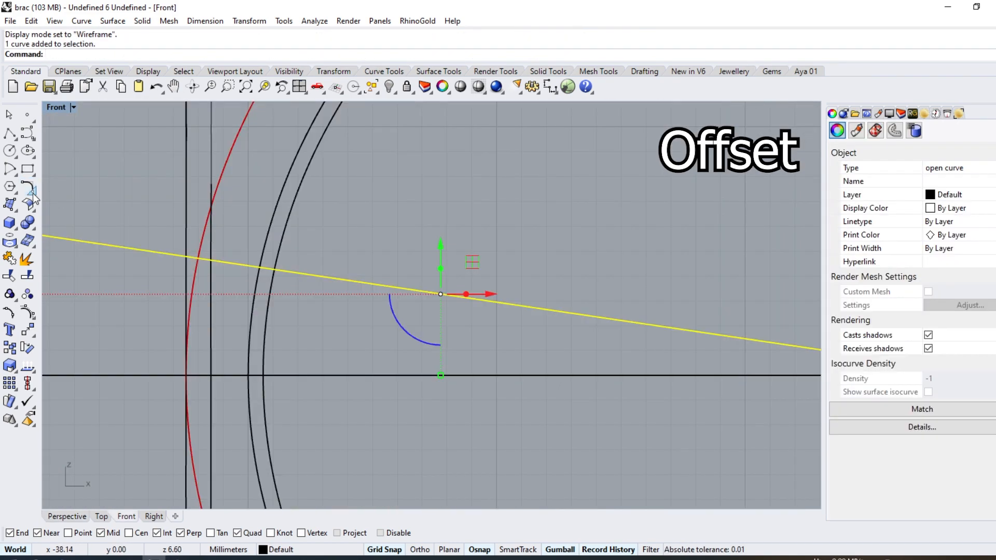
# Step: Offset the tilted line 1 mm downward in the Front view, and offset the resulting line another 2 mm downward
pyautogui.click(31, 192)
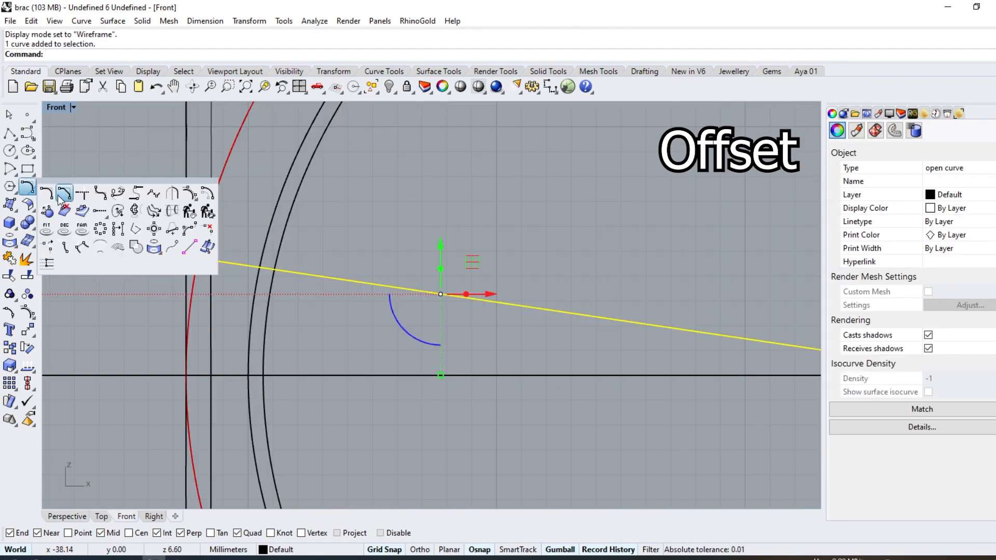
pyautogui.click(188, 194)
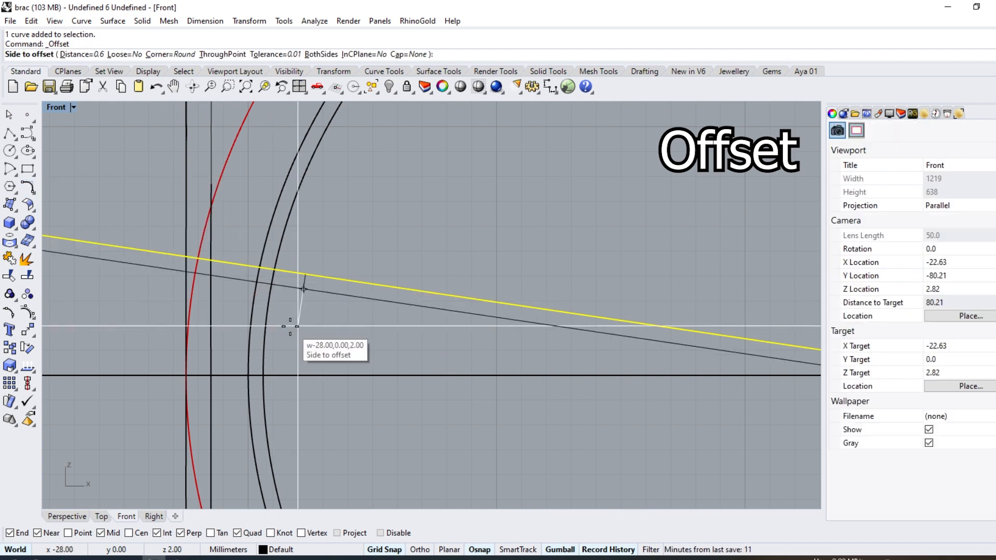
pyautogui.write('1')
pyautogui.press('Return')
pyautogui.click(302, 299)
pyautogui.press('Return')
pyautogui.click(310, 301)
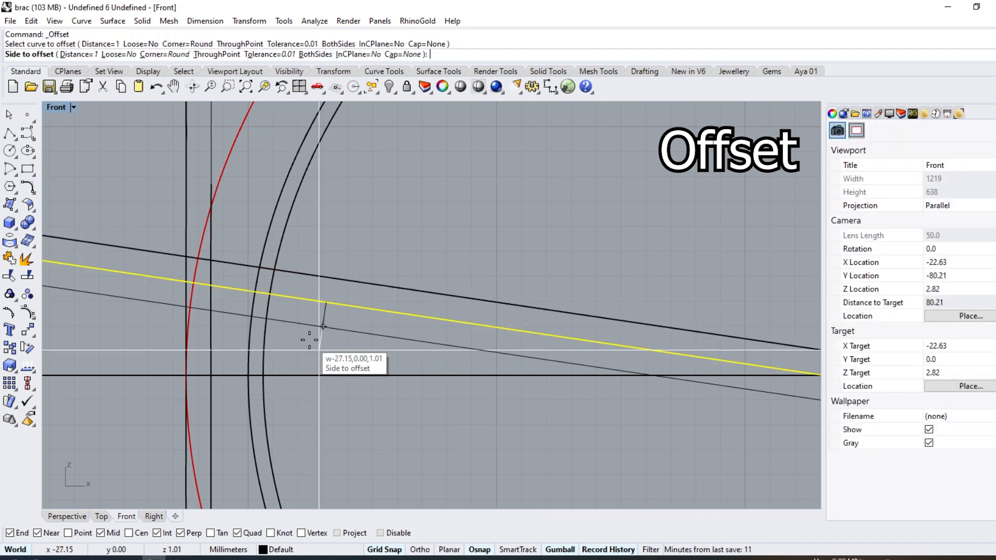
pyautogui.click(319, 352)
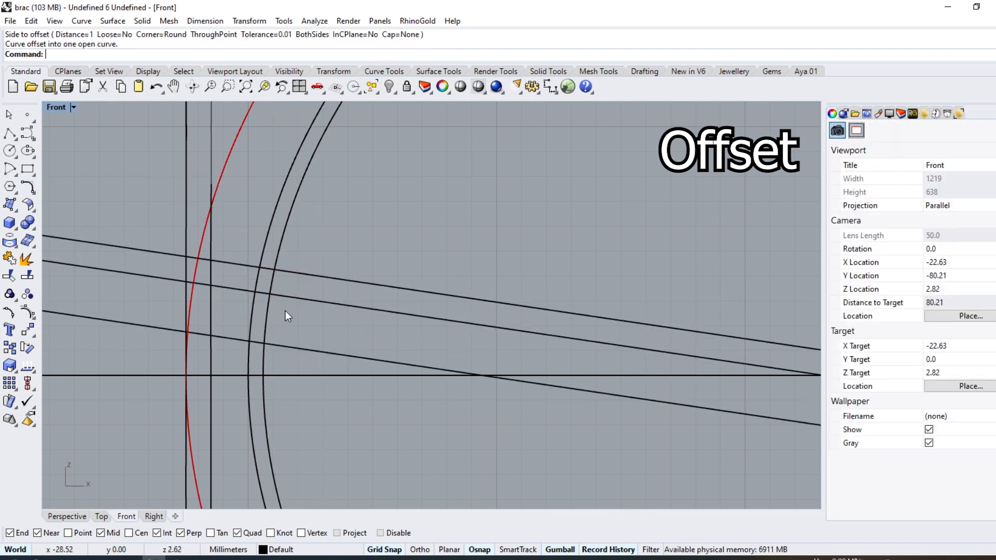
# Step: Offset the outer of the two closed inner-opening curves slightly outward, toward the band's outer side
pyautogui.scroll(2, 264, 271)
pyautogui.rightClick(258, 268)
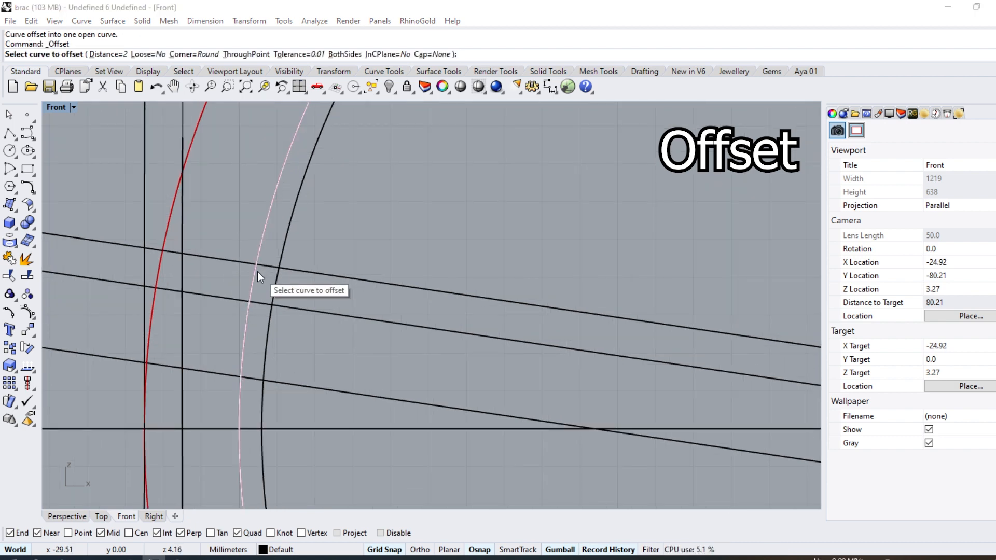
pyautogui.click(257, 272)
pyautogui.click(289, 317)
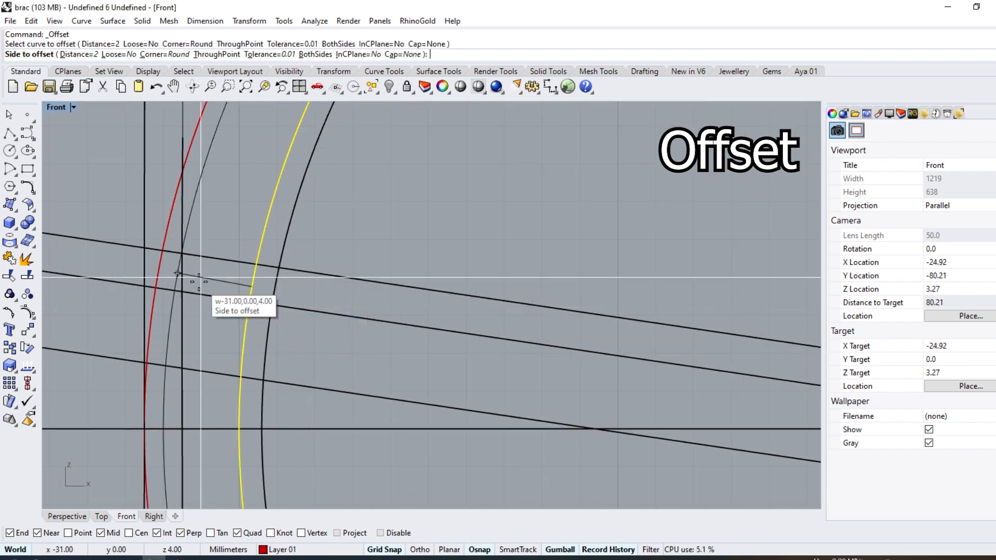
pyautogui.click(215, 291)
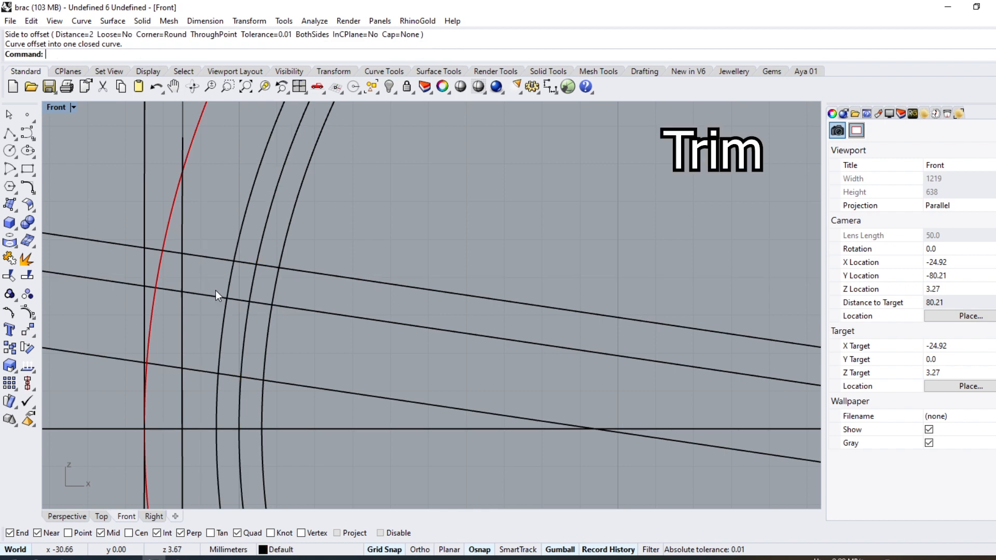
# Step: Trim the newly offset opening curve and the two lower tilted lines against each other, and join the remaining pieces into one open profile
pyautogui.click(229, 297)
pyautogui.keyDown('shift'); pyautogui.click(313, 311); pyautogui.keyUp('shift')
pyautogui.keyDown('shift'); pyautogui.click(292, 385); pyautogui.keyUp('shift')
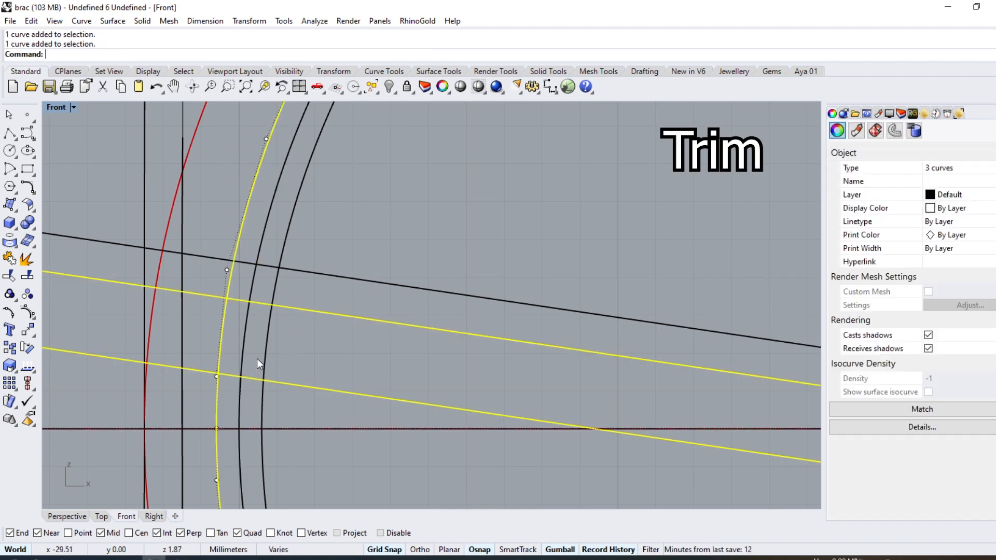
pyautogui.scroll(-3, 257, 359)
pyautogui.scroll(3, 247, 348)
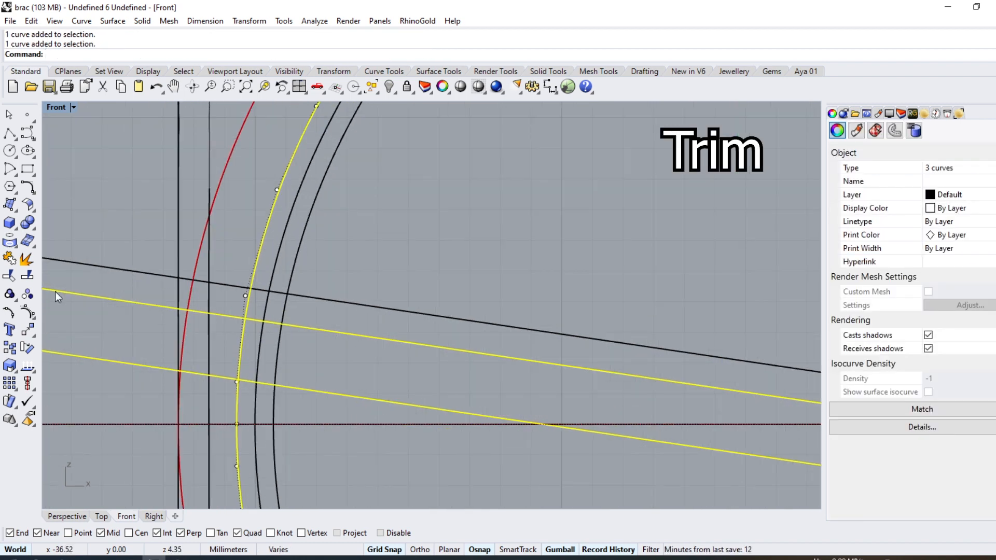
pyautogui.click(7, 277)
pyautogui.click(248, 298)
pyautogui.click(234, 316)
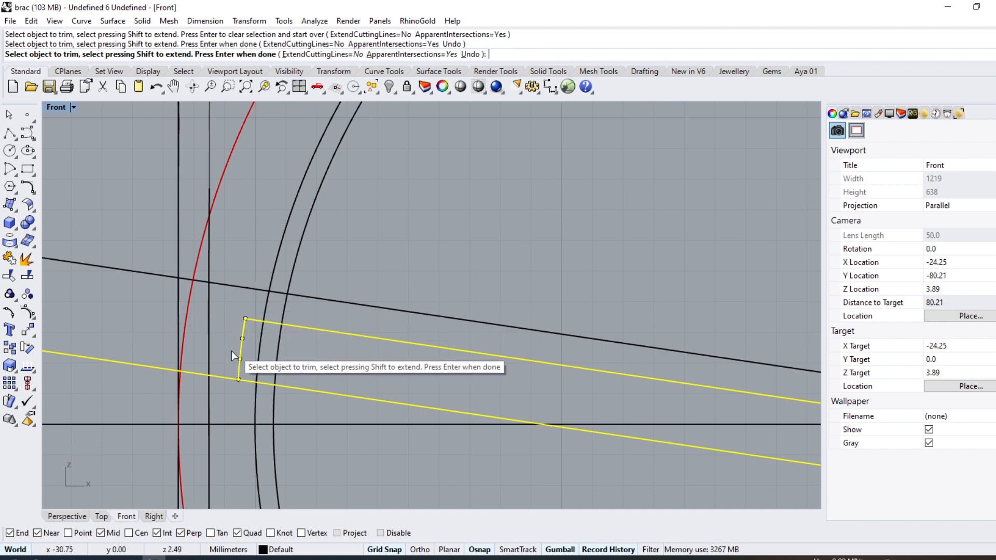
pyautogui.click(228, 378)
pyautogui.press('Return')
pyautogui.click(8, 259)
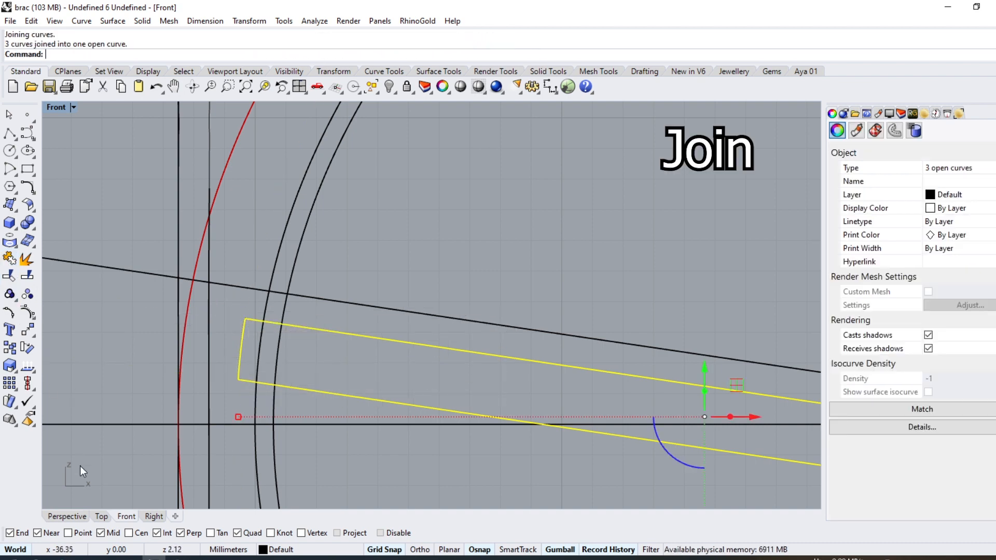
# Step: WireCut the filleted wedge block with the joined open profile in the Y direction, cutting away the part inside it
pyautogui.click(63, 521)
pyautogui.scroll(2, 339, 273)
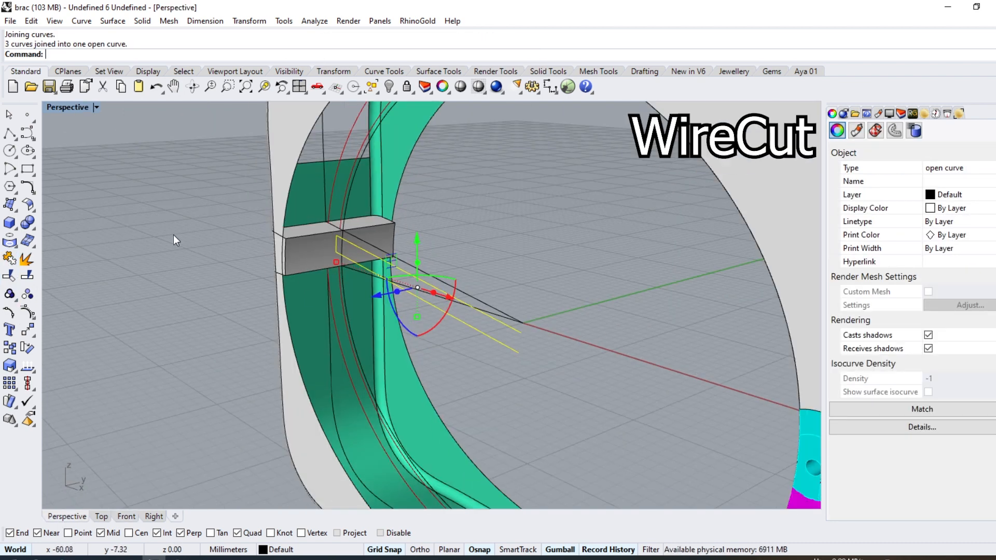
pyautogui.click(30, 232)
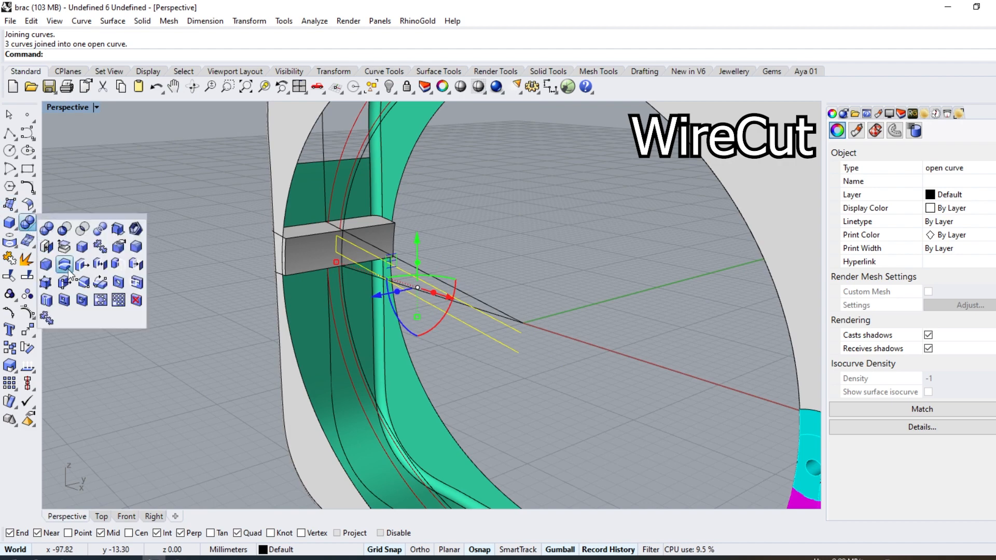
pyautogui.click(64, 265)
pyautogui.click(327, 251)
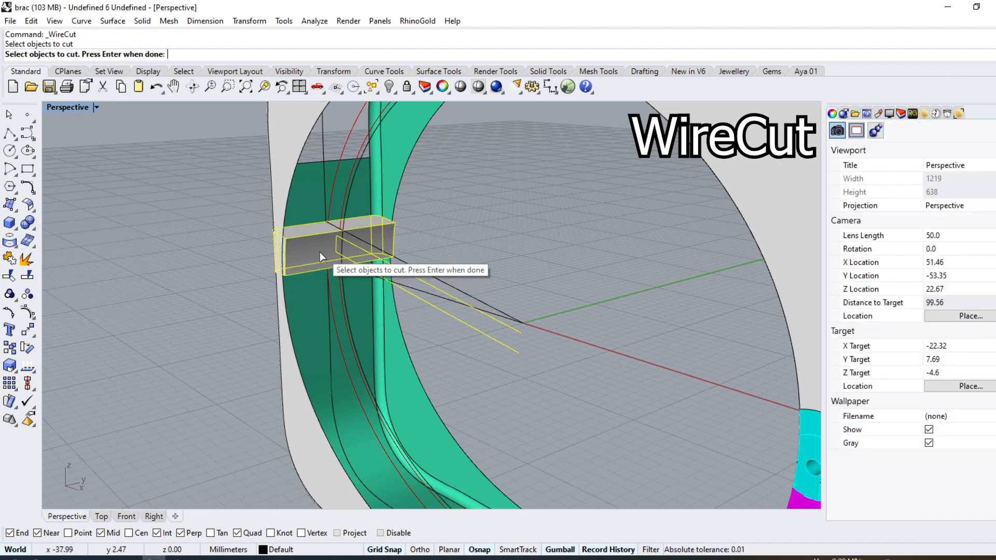
pyautogui.press('Return')
pyautogui.scroll(-5, 320, 252)
pyautogui.moveTo(247, 254); pyautogui.dragTo(258, 222, button='right')
pyautogui.click(227, 54)
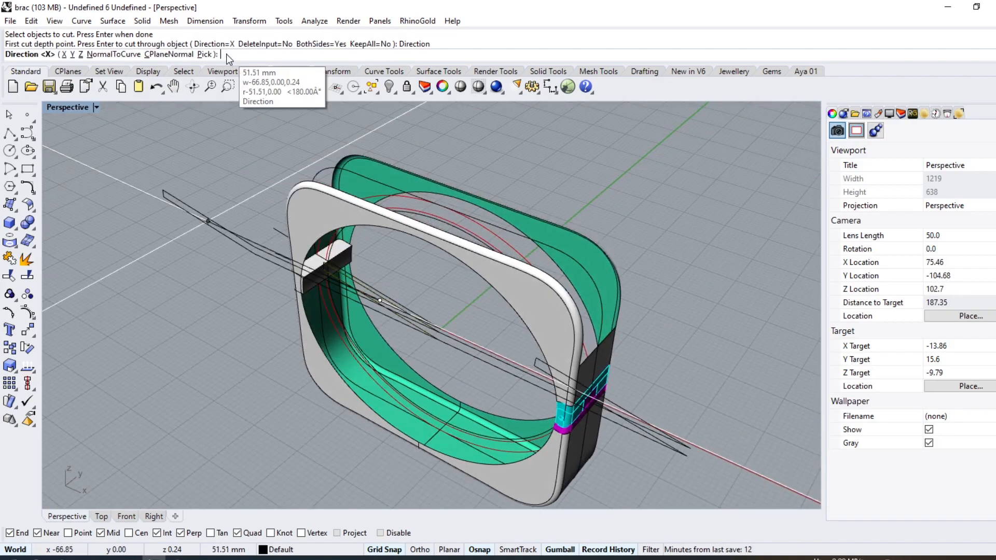
pyautogui.click(73, 54)
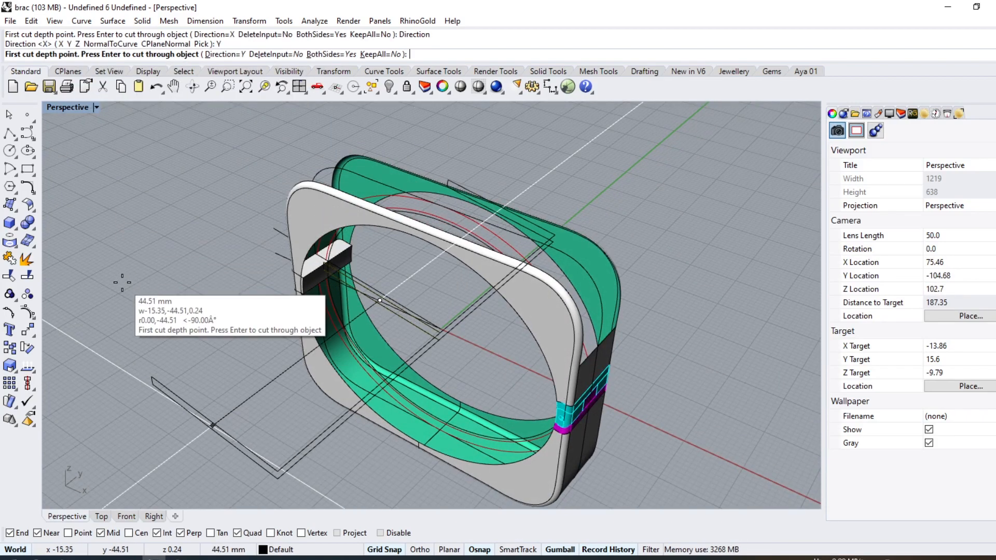
pyautogui.click(442, 338)
pyautogui.click(413, 429)
pyautogui.rightClick(369, 360)
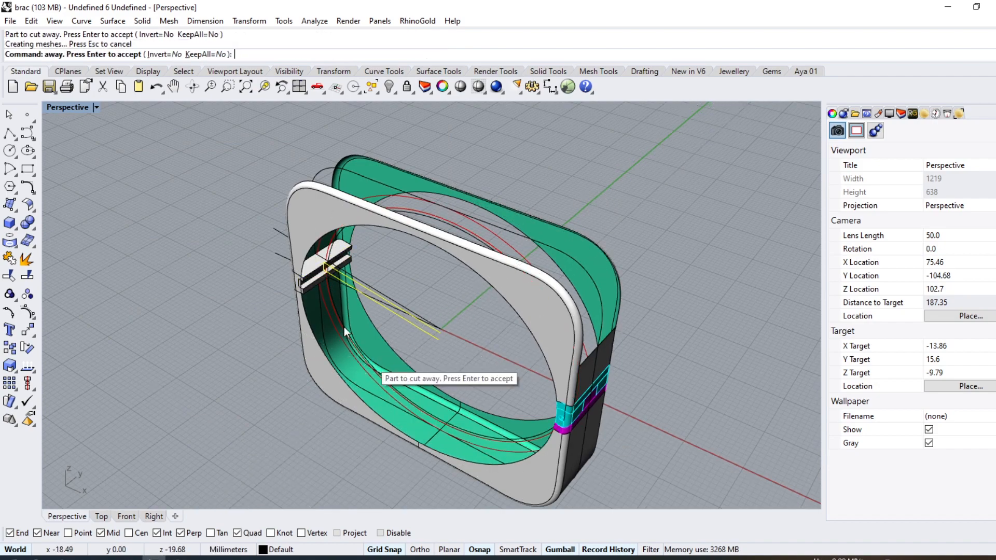
# Step: Delete the cutting profile curve and move the grooved block along Y until it stands clear of the band's front side
pyautogui.scroll(6, 324, 266)
pyautogui.moveTo(279, 293); pyautogui.dragTo(147, 275, button='right')
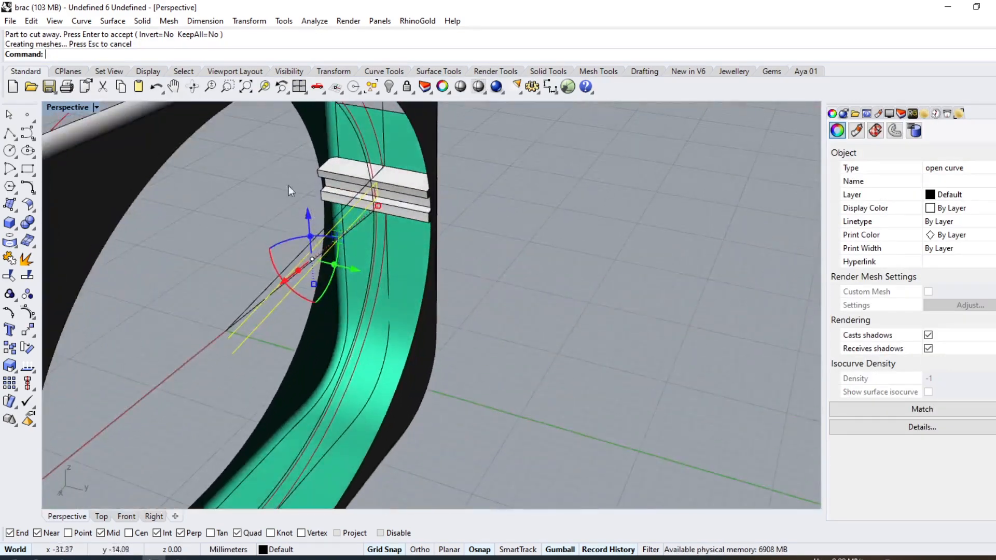
pyautogui.scroll(9, 384, 165)
pyautogui.scroll(3, 319, 233)
pyautogui.moveTo(318, 232); pyautogui.dragTo(276, 281, button='right')
pyautogui.press('Delete')
pyautogui.click(351, 277)
pyautogui.moveTo(351, 277); pyautogui.dragTo(208, 358, button='right')
pyautogui.scroll(-8, 208, 358)
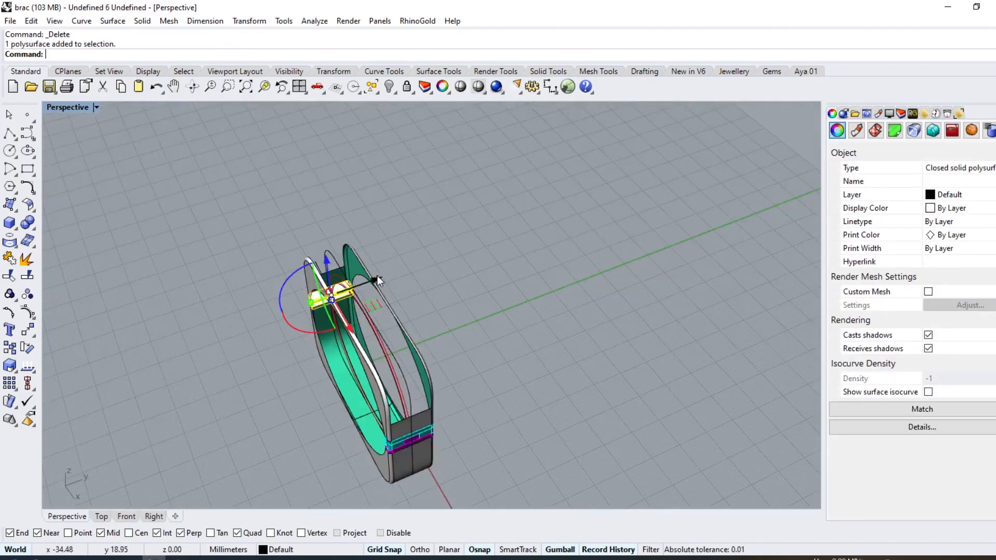
pyautogui.moveTo(378, 277); pyautogui.dragTo(276, 319)
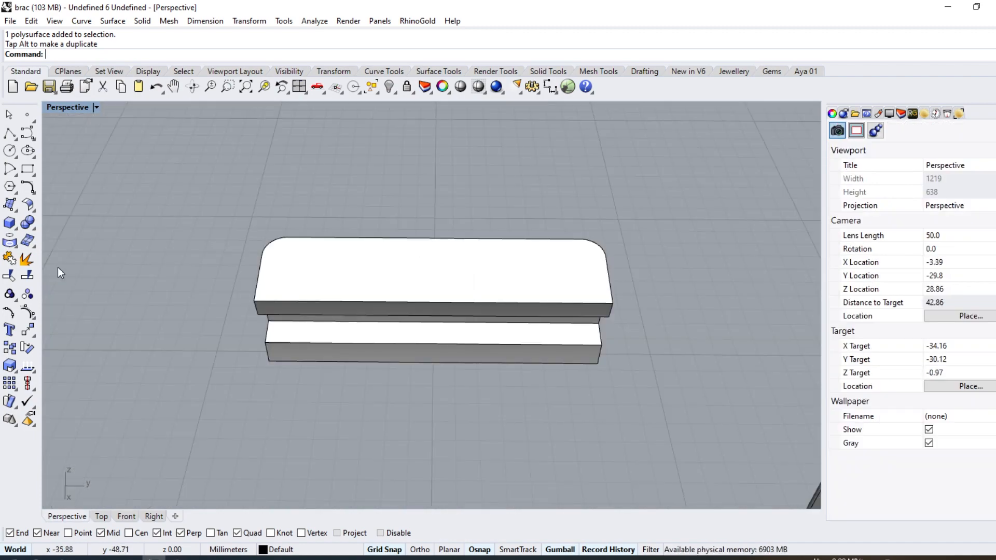
# Step: Extract the block's top face with Copy=Yes and duplicate the border of the extracted surface
pyautogui.click(27, 258)
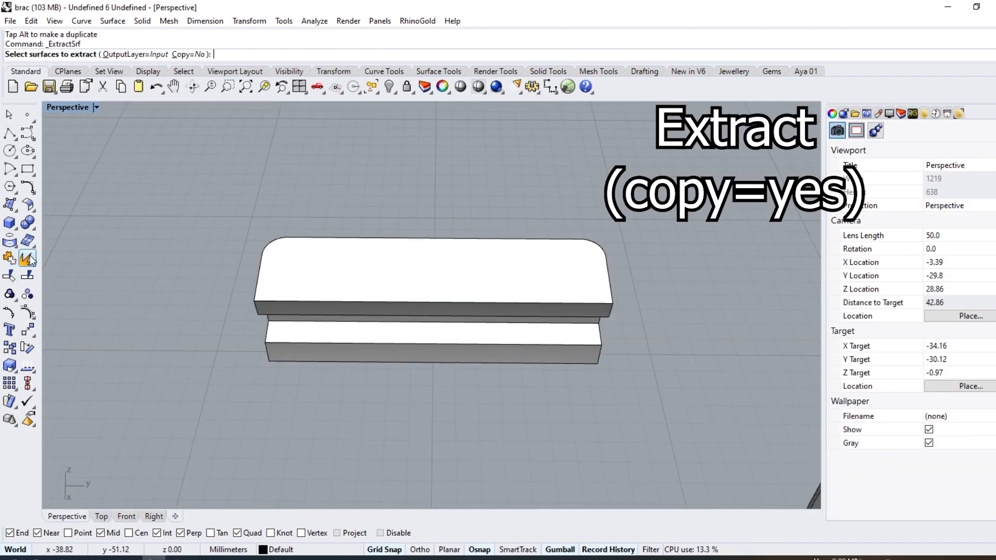
pyautogui.scroll(2, 337, 257)
pyautogui.click(334, 262)
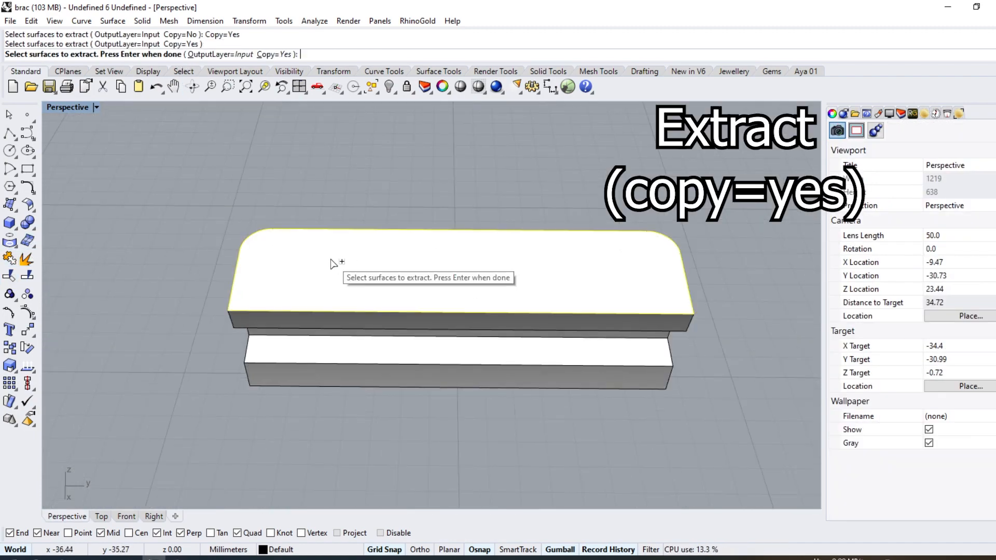
pyautogui.press('Return')
pyautogui.click(14, 246)
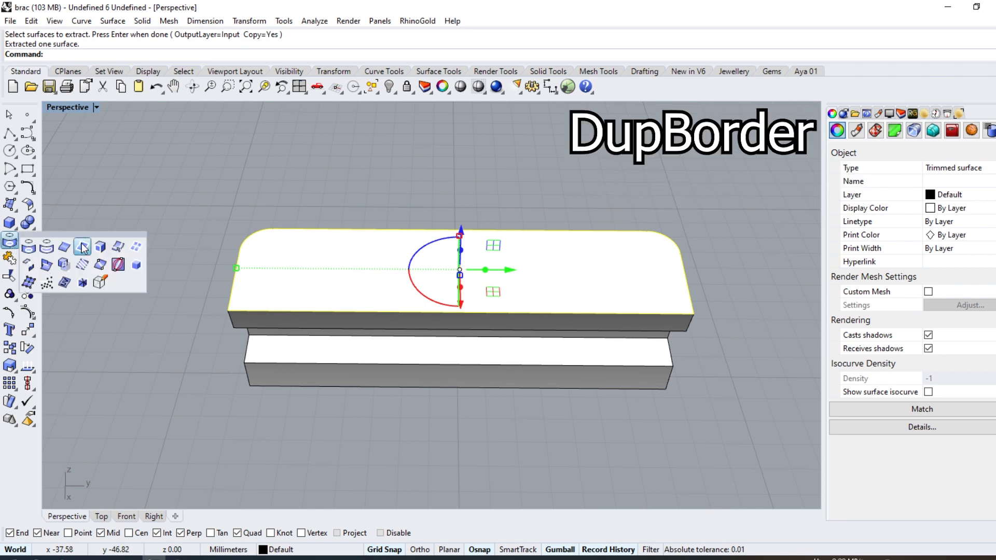
pyautogui.click(82, 249)
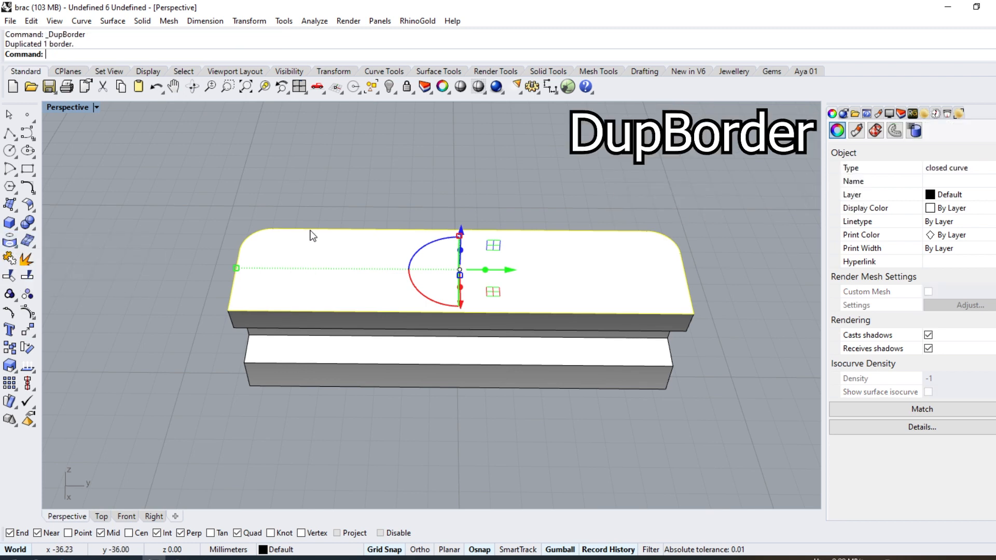
# Step: Offset the duplicated border 0.8 mm inward on the extracted top surface and delete the original border curve
pyautogui.click(30, 192)
pyautogui.click(83, 211)
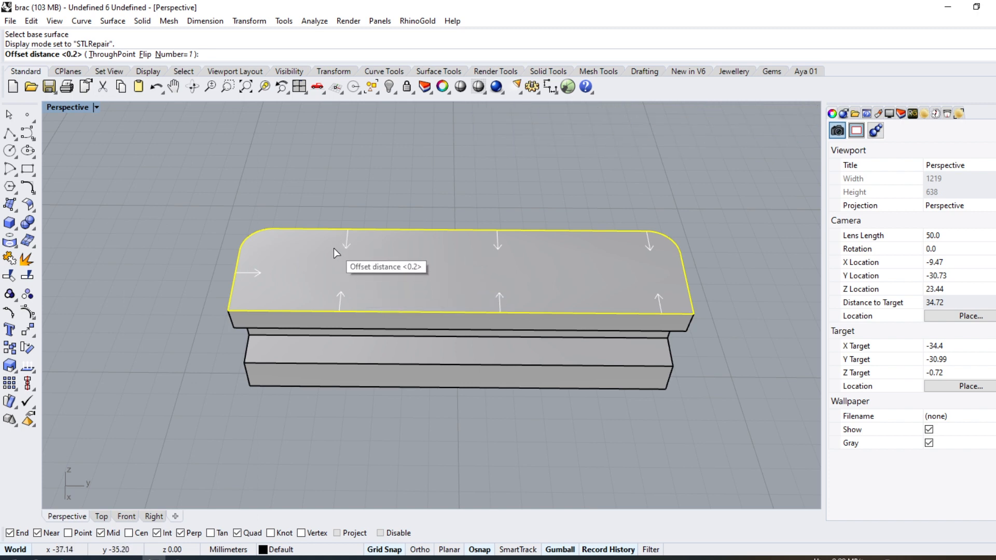
pyautogui.press('Return')
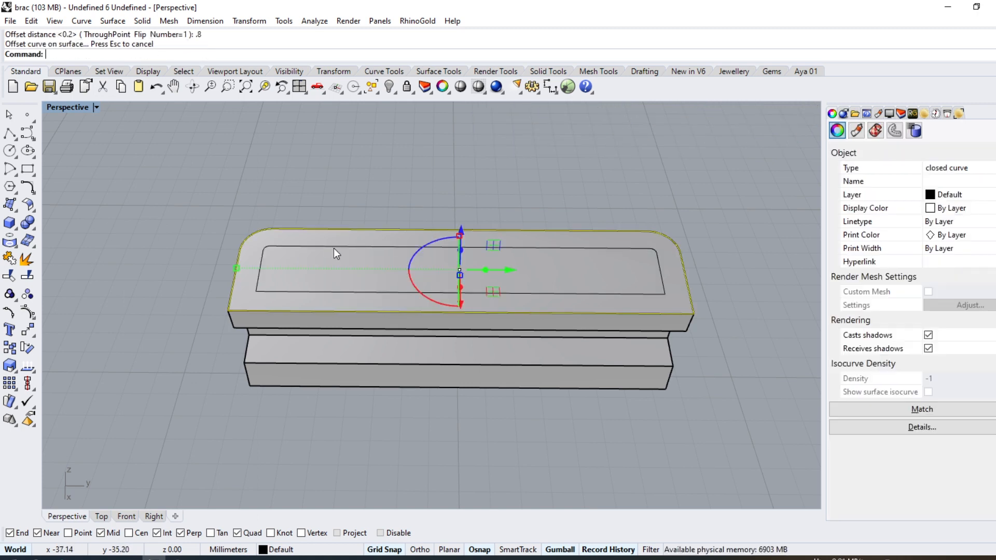
pyautogui.press('Delete')
# Step: Split the extracted top surface with the inner offset curve and delete the outer ring piece
pyautogui.click(356, 261)
pyautogui.rightClick(356, 260)
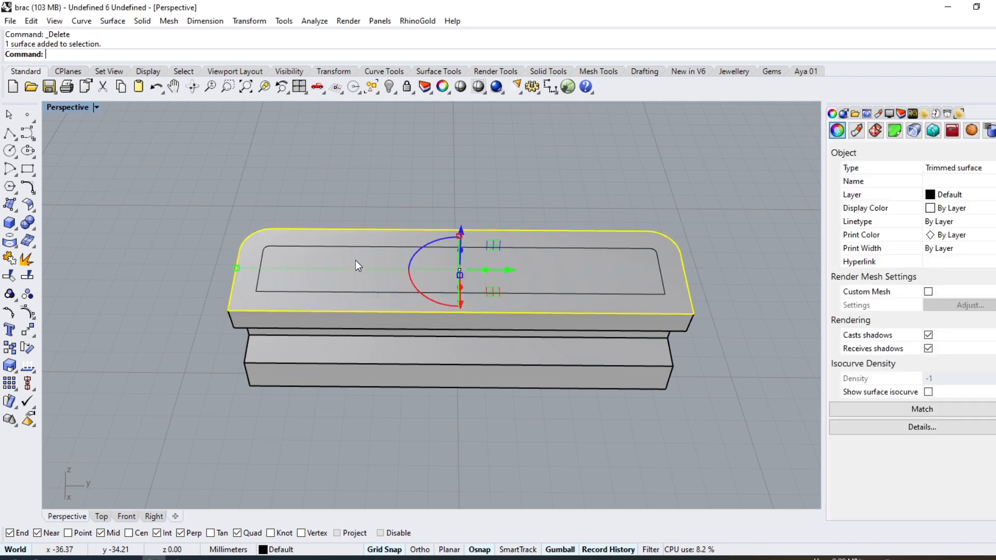
pyautogui.click(27, 276)
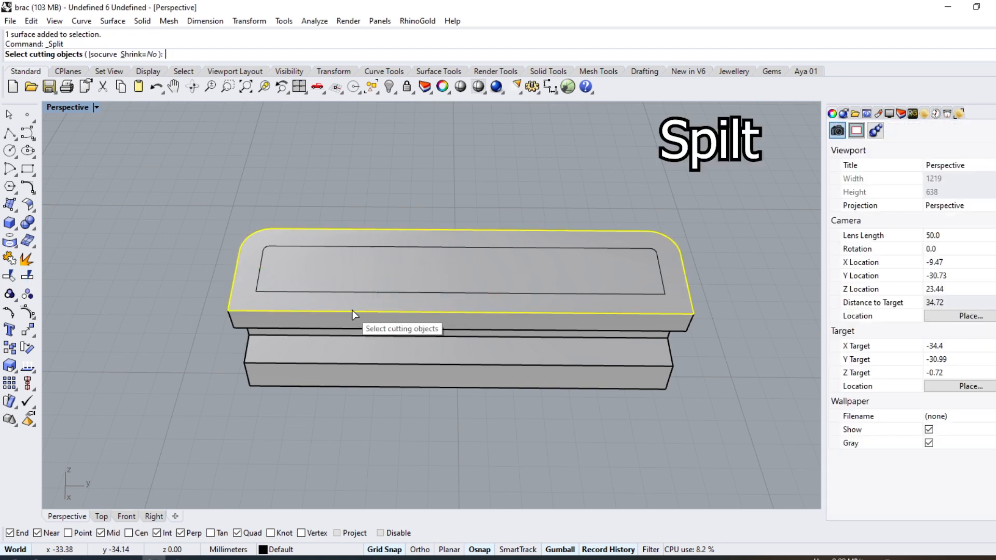
pyautogui.click(346, 293)
pyautogui.rightClick(346, 293)
pyautogui.rightClick(345, 293)
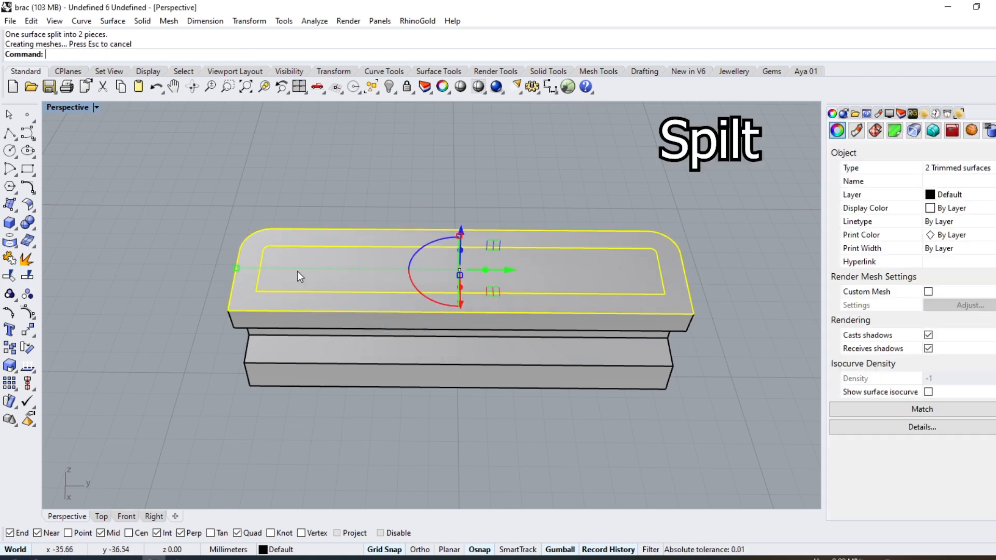
pyautogui.press('Delete')
pyautogui.moveTo(275, 293); pyautogui.dragTo(375, 221, button='right')
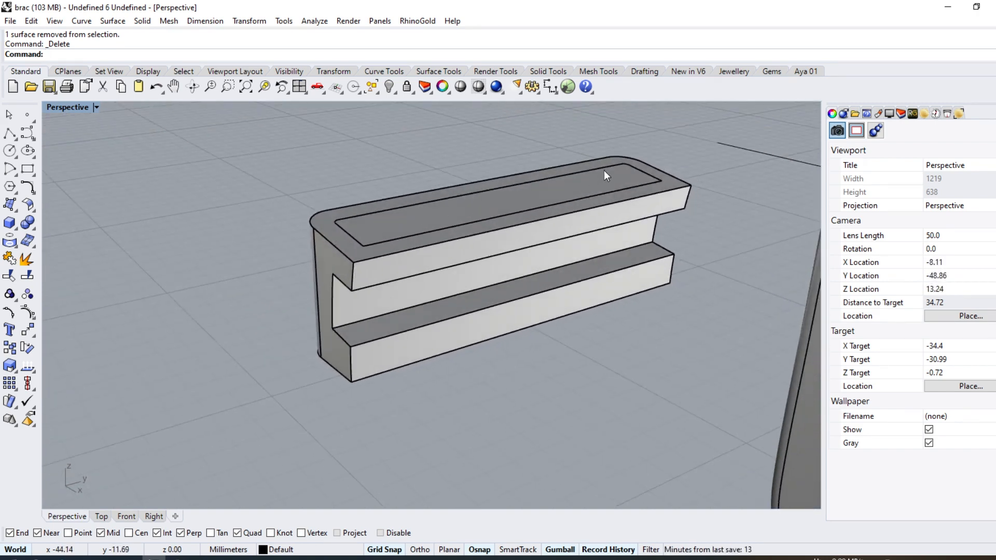
# Step: Extract a copy of the block's bottom face and offset it 0.7 mm into the block with Solid=No
pyautogui.moveTo(604, 170); pyautogui.dragTo(393, 254, button='right')
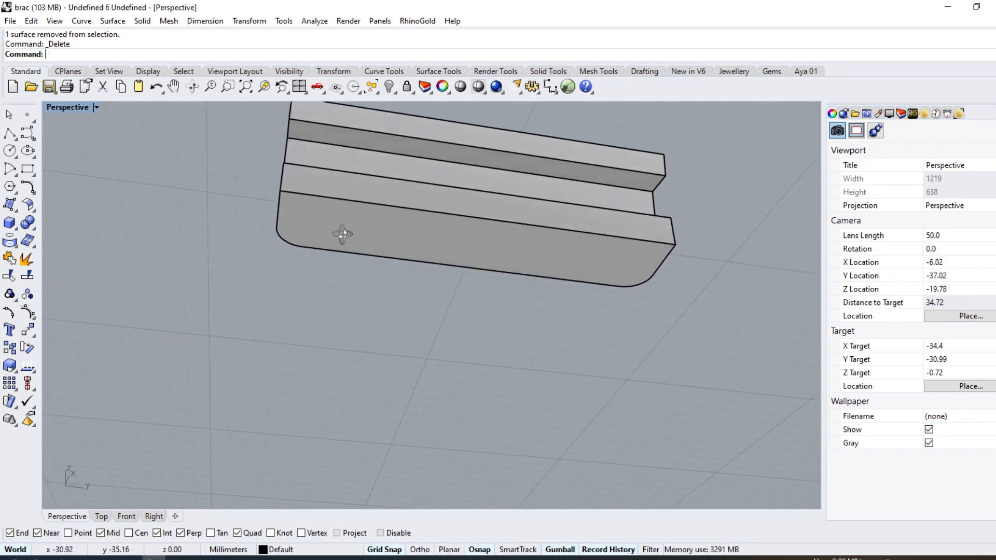
pyautogui.moveTo(343, 235); pyautogui.dragTo(164, 288, button='right')
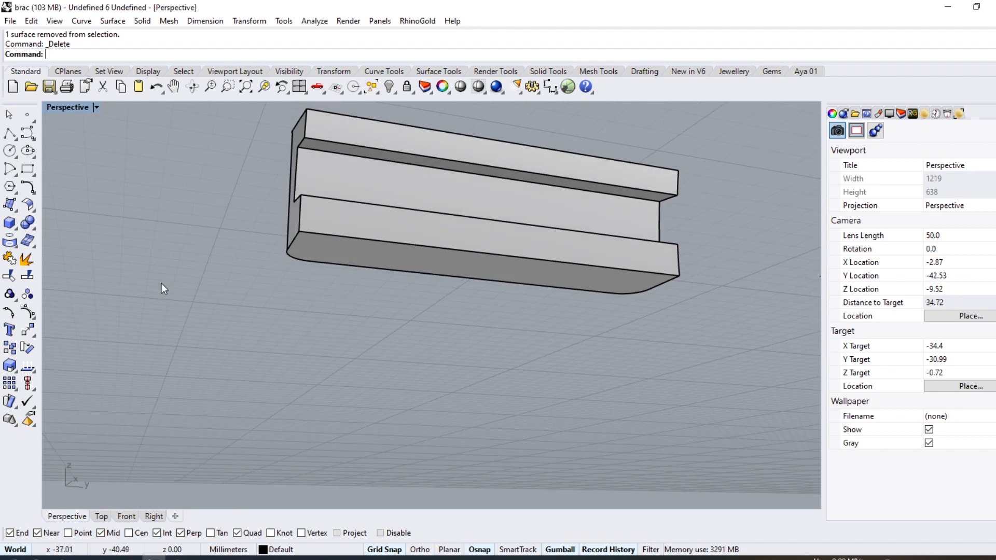
pyautogui.click(353, 254)
pyautogui.press('Return')
pyautogui.click(31, 210)
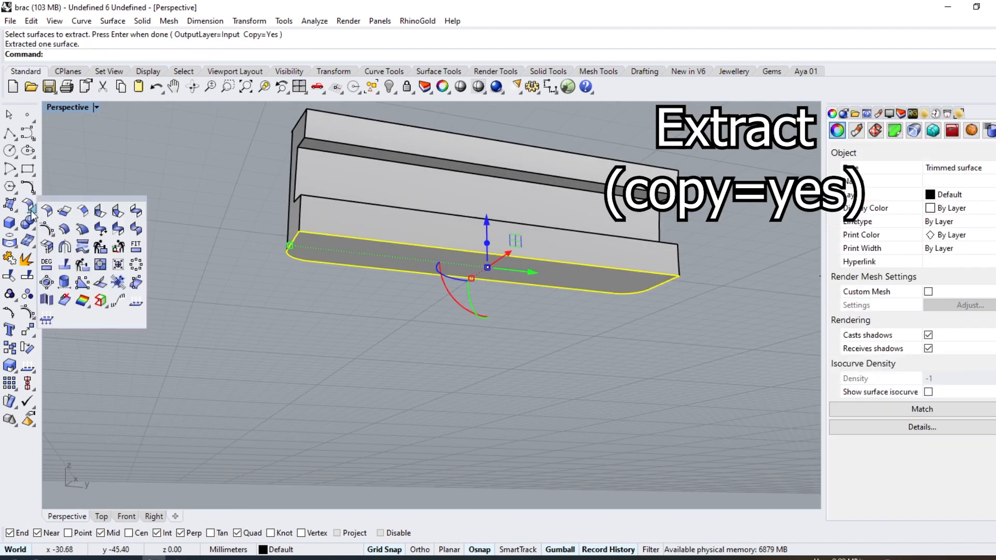
pyautogui.click(65, 229)
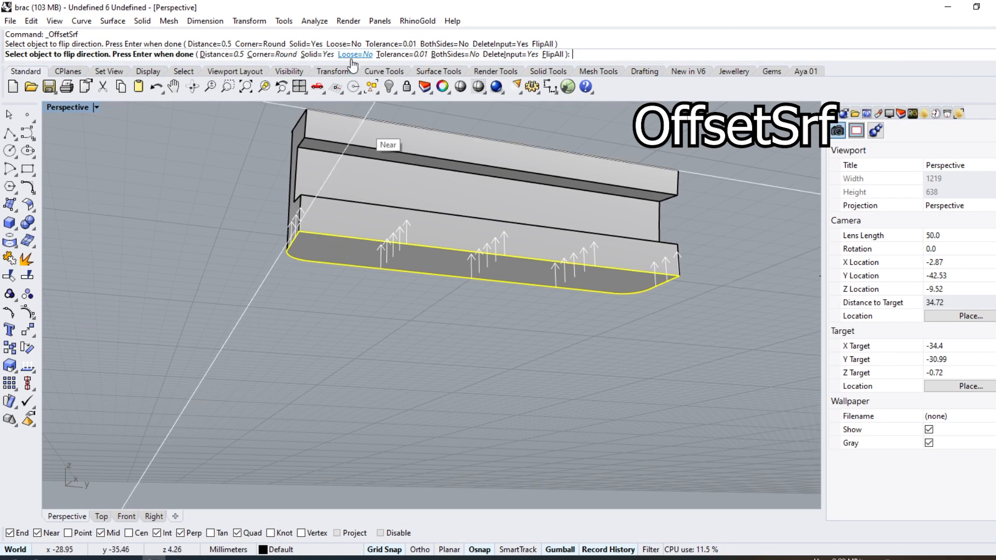
pyautogui.click(314, 54)
pyautogui.write('.7')
pyautogui.press('Return')
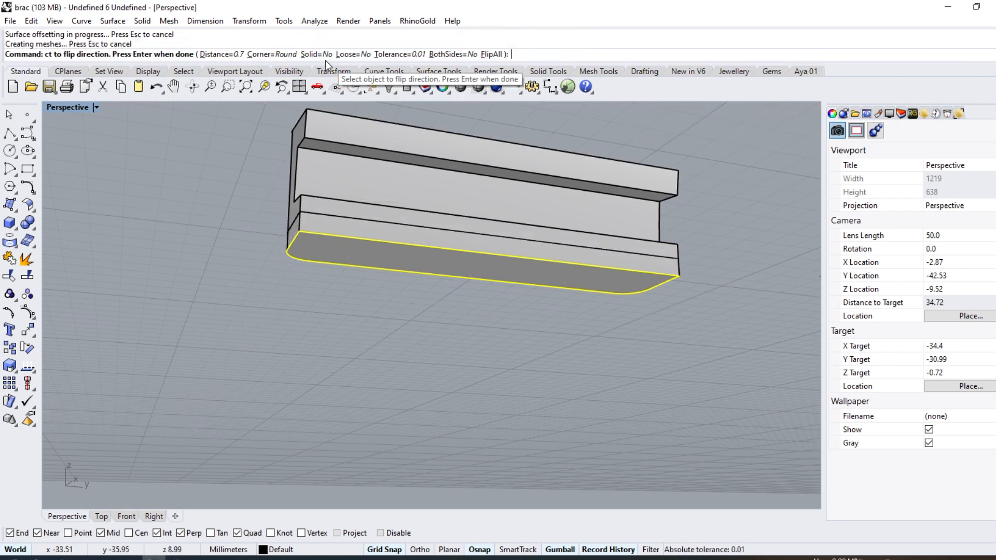
# Step: Delete the extracted copy of the bottom face and untrim the offset surface
pyautogui.press('Delete')
pyautogui.click(7, 277)
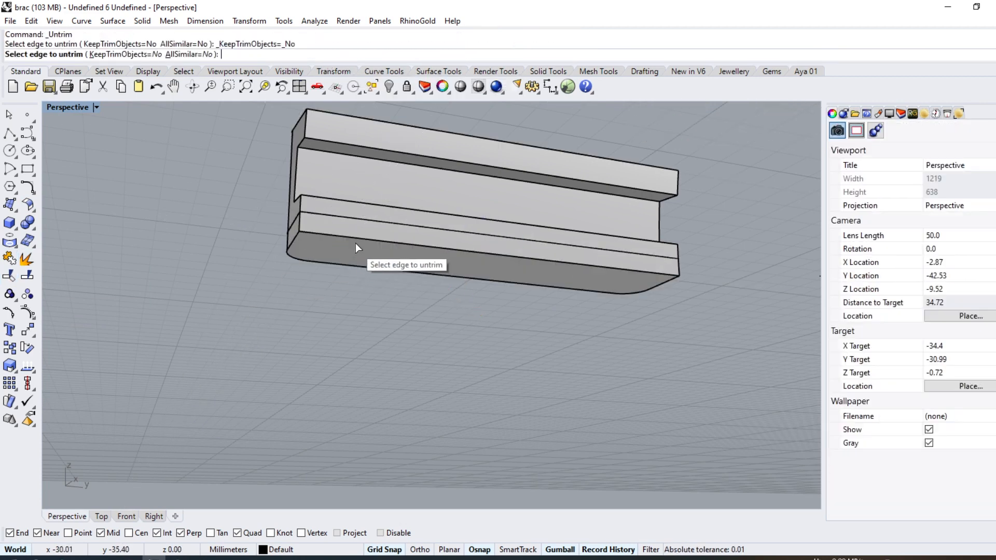
pyautogui.click(363, 280)
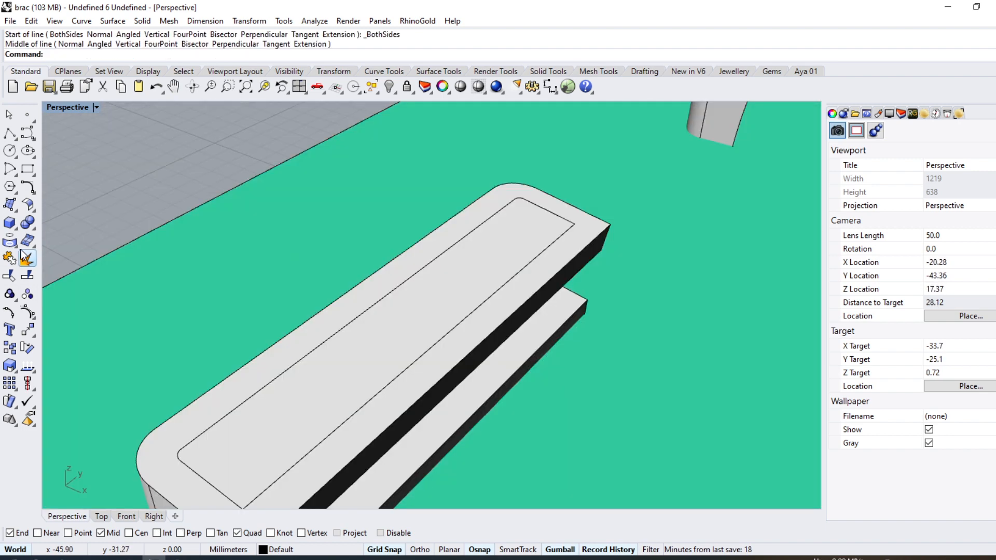
# Step: Extract a U-direction isocurve across the middle of the block's top face
pyautogui.click(17, 247)
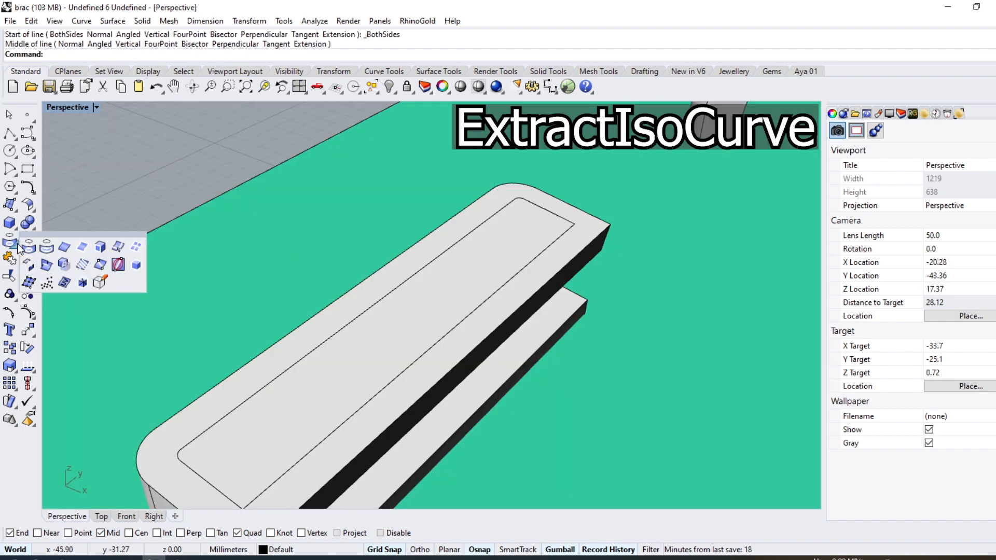
pyautogui.click(136, 247)
pyautogui.click(345, 296)
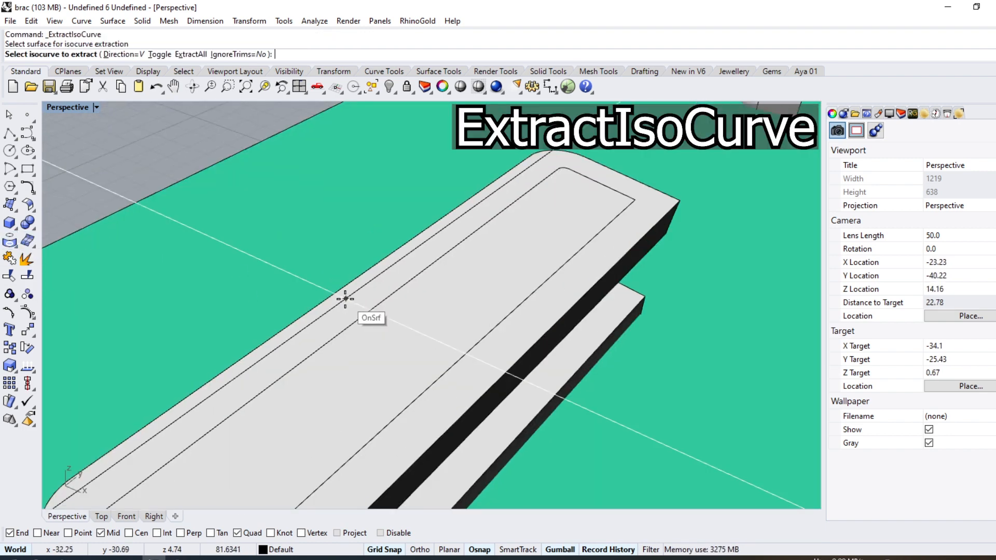
pyautogui.click(158, 55)
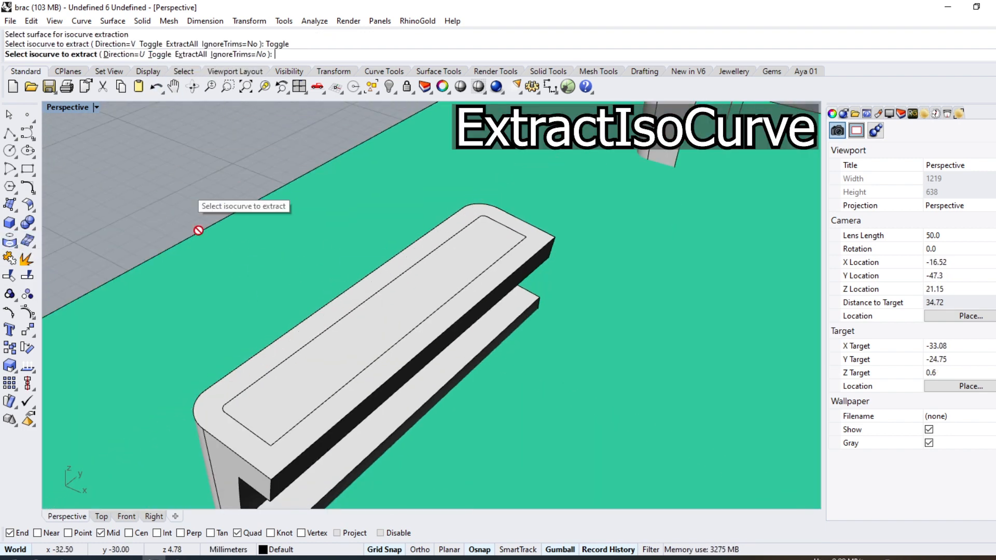
pyautogui.click(358, 289)
pyautogui.press('Return')
pyautogui.press('Escape')
# Step: Extract a U-direction isocurve at the midpoint of the long edge on the block's bottom face
pyautogui.scroll(-8, 357, 327)
pyautogui.moveTo(426, 428); pyautogui.dragTo(350, 208, button='right')
pyautogui.scroll(4, 349, 212)
pyautogui.press('Return')
pyautogui.click(327, 284)
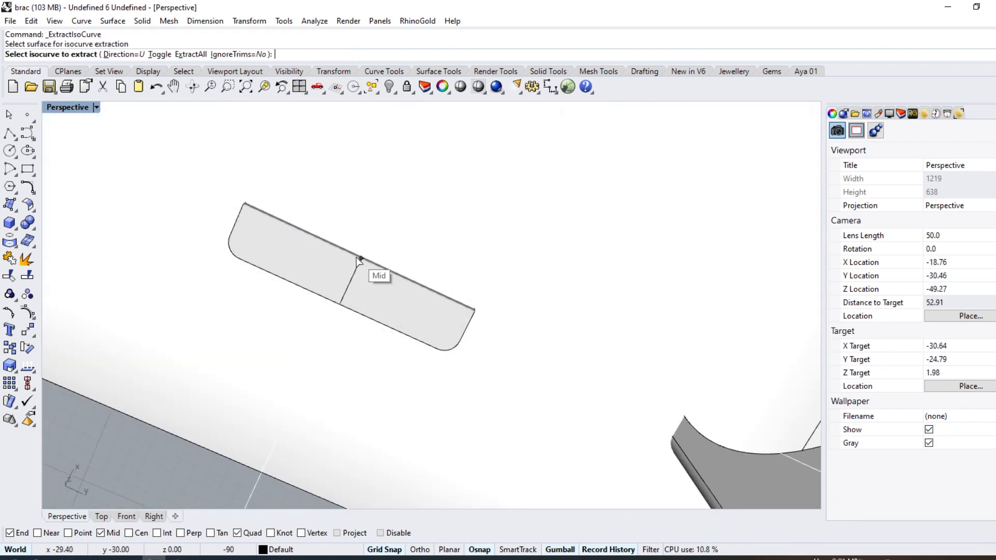
pyautogui.click(360, 260)
pyautogui.press('Return')
pyautogui.moveTo(423, 247); pyautogui.dragTo(409, 465, button='right')
pyautogui.scroll(4, 347, 253)
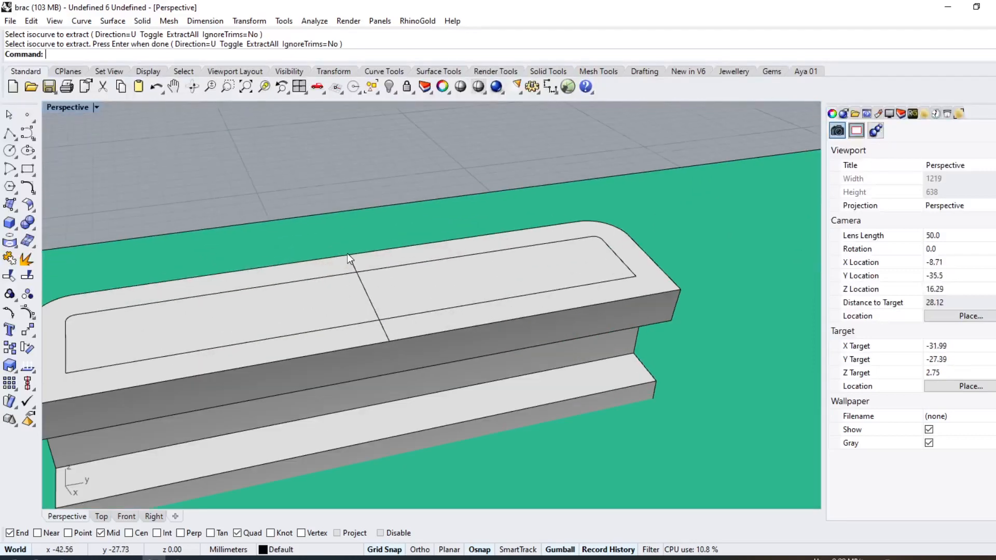
# Step: Extrude the inset surface on the block's top as a both-sides solid, directed from the top isocurve's midpoint toward the bottom isocurve
pyautogui.click(391, 290)
pyautogui.click(431, 318)
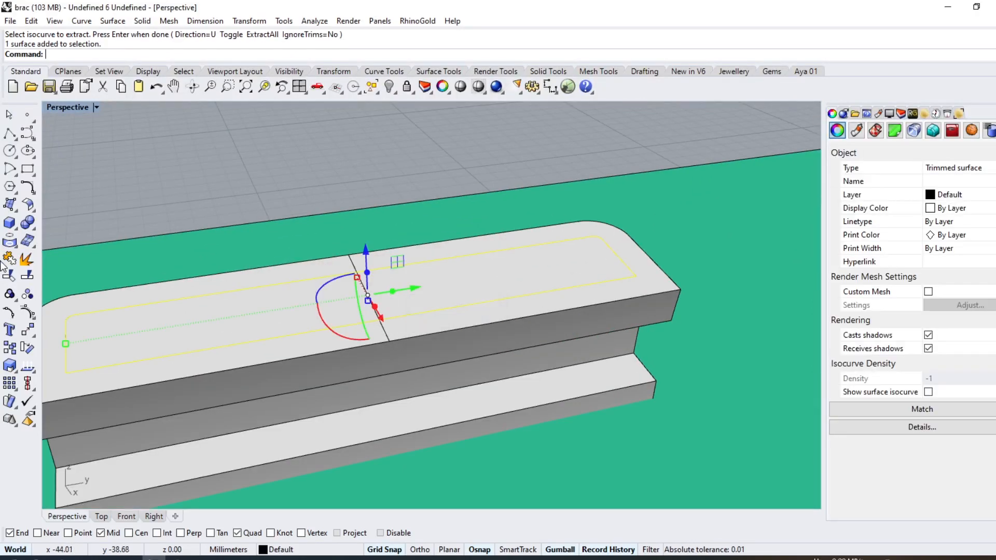
pyautogui.click(15, 232)
pyautogui.click(82, 264)
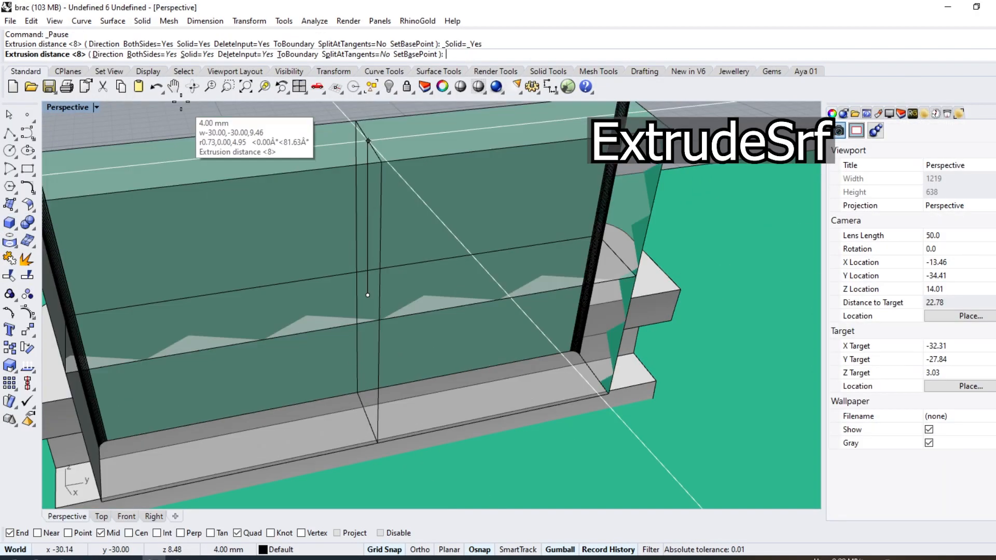
pyautogui.click(111, 54)
pyautogui.scroll(-3, 363, 306)
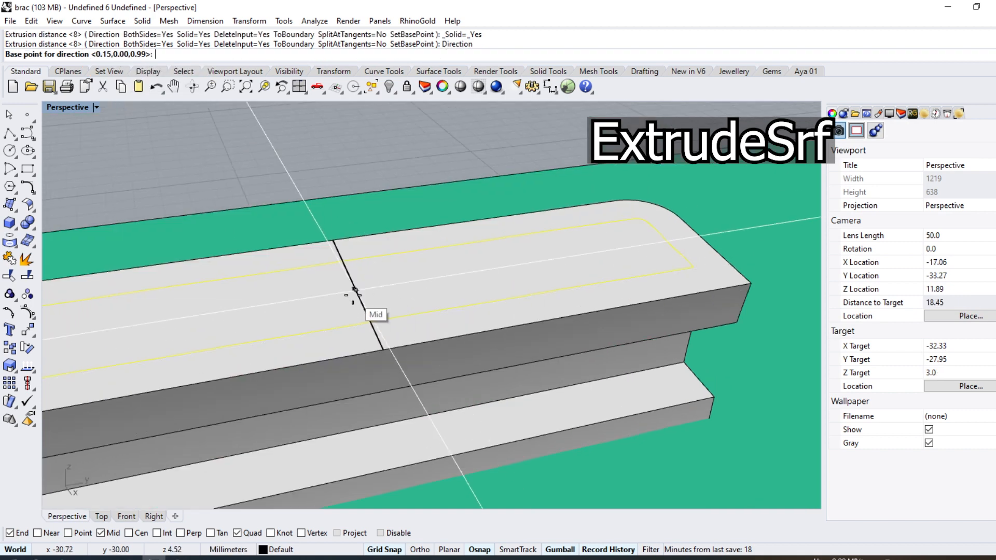
pyautogui.click(349, 294)
pyautogui.scroll(-2, 358, 369)
pyautogui.hotkey('ctrl', 'alt', 'w')
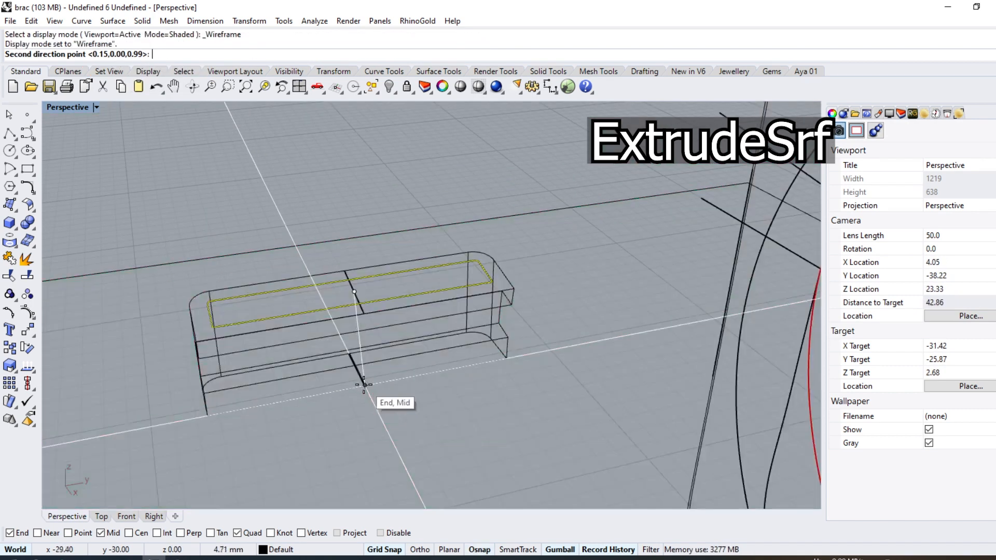
pyautogui.click(358, 397)
pyautogui.click(361, 427)
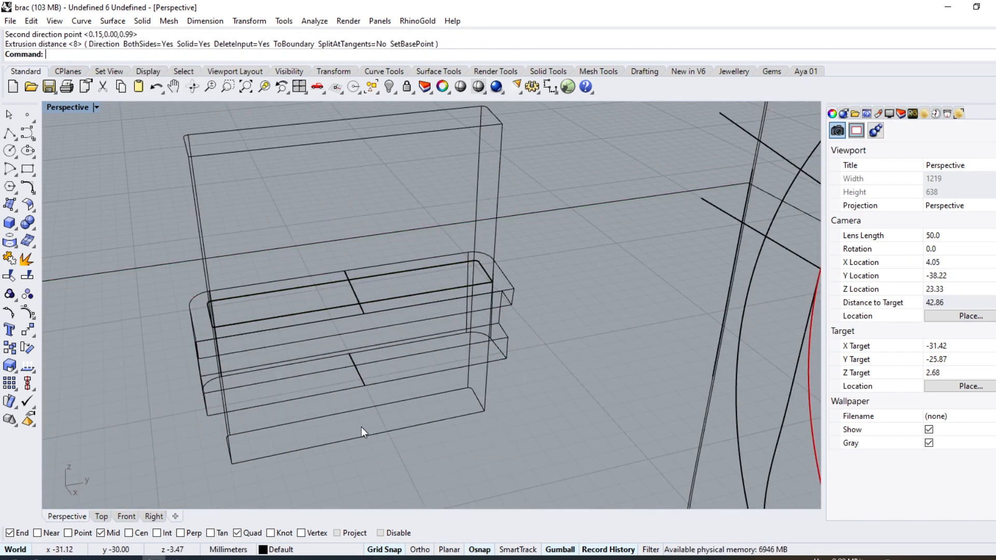
pyautogui.hotkey('ctrl', 'alt', 's')
pyautogui.moveTo(385, 445)
pyautogui.mouseDown(button='right')
pyautogui.moveTo(387, 220)
pyautogui.moveTo(349, 132)
pyautogui.moveTo(361, 263)
pyautogui.moveTo(452, 418)
pyautogui.moveTo(354, 331)
pyautogui.mouseUp(button='right')
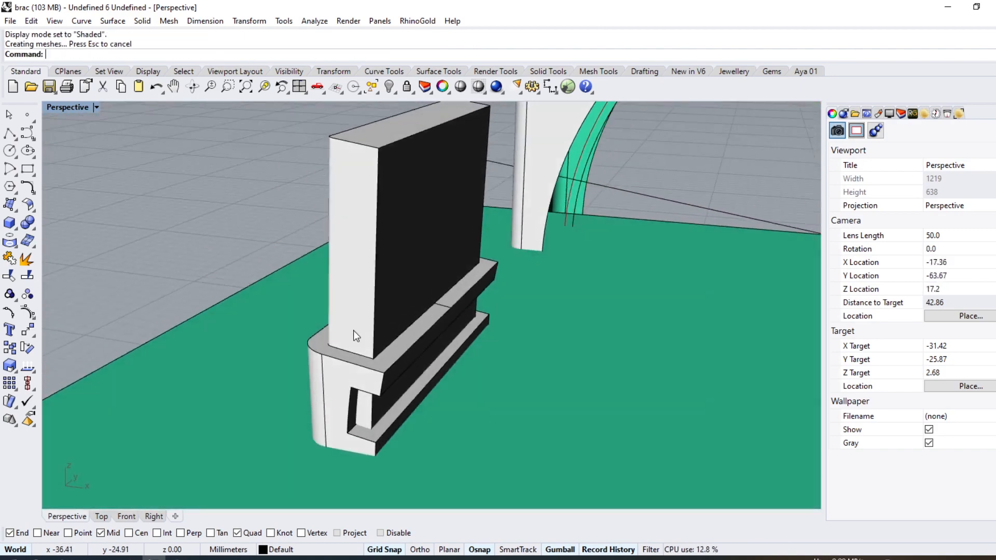
# Step: Undo the last Boolean difference and split the tall block with the green plane using BooleanSplit
pyautogui.scroll(-3, 353, 331)
pyautogui.click(360, 283)
pyautogui.hotkey('ctrl', 'z')
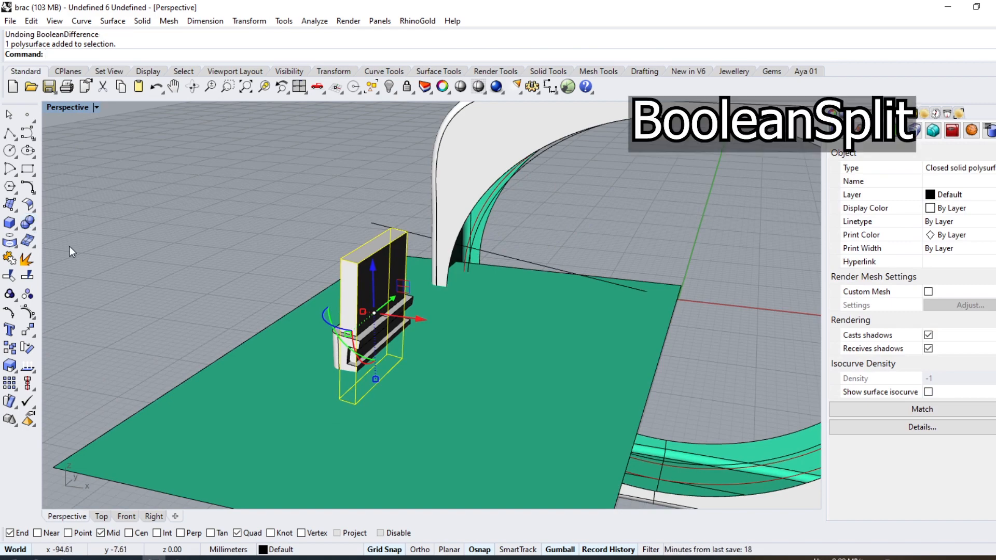
pyautogui.click(29, 232)
pyautogui.click(82, 228)
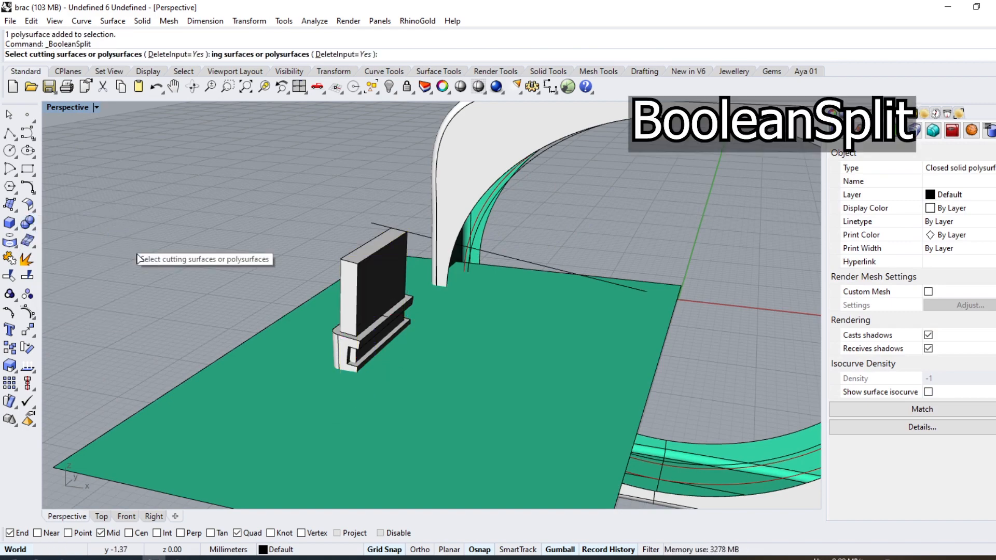
pyautogui.click(263, 409)
pyautogui.press('Return')
# Step: Delete the block's split-off lower piece and the green cutting plane, keeping the upper block
pyautogui.keyDown('ctrl'); pyautogui.click(365, 262); pyautogui.keyUp('ctrl')
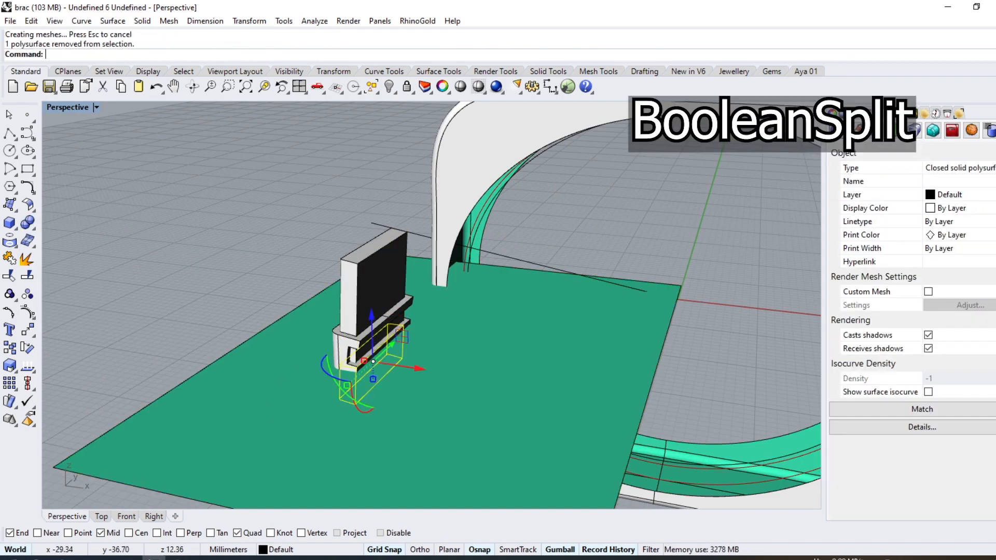
pyautogui.click(383, 418)
pyautogui.press('Delete')
pyautogui.moveTo(384, 418); pyautogui.dragTo(362, 344, button='right')
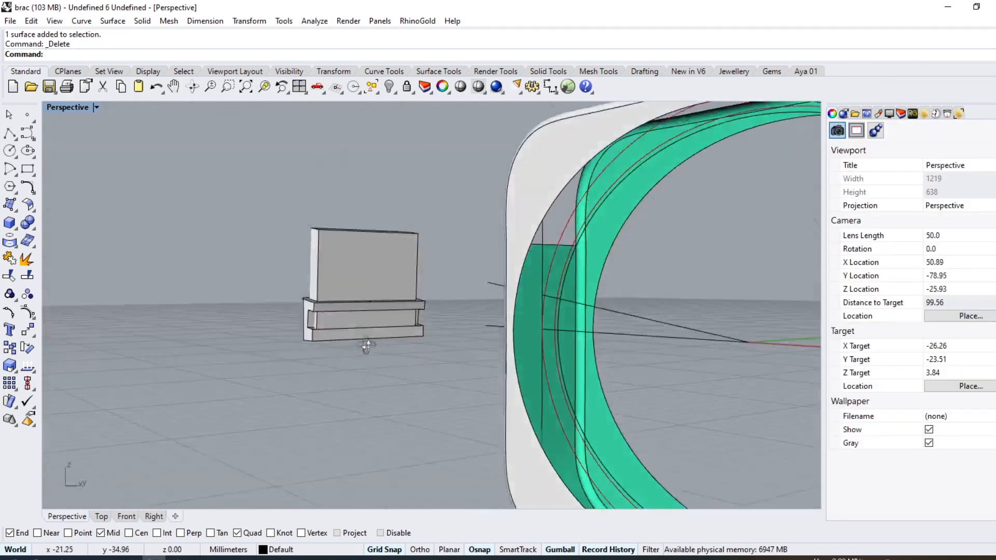
# Step: Subtract the upper block from the slotted base with BooleanDifference
pyautogui.scroll(5, 355, 345)
pyautogui.click(353, 328)
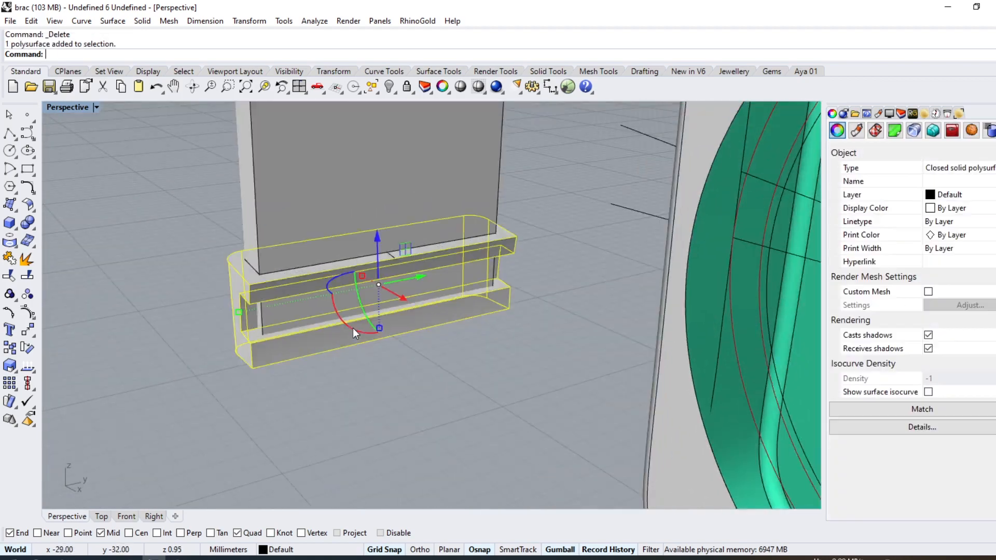
pyautogui.click(37, 232)
pyautogui.click(69, 228)
pyautogui.click(250, 199)
pyautogui.press('Return')
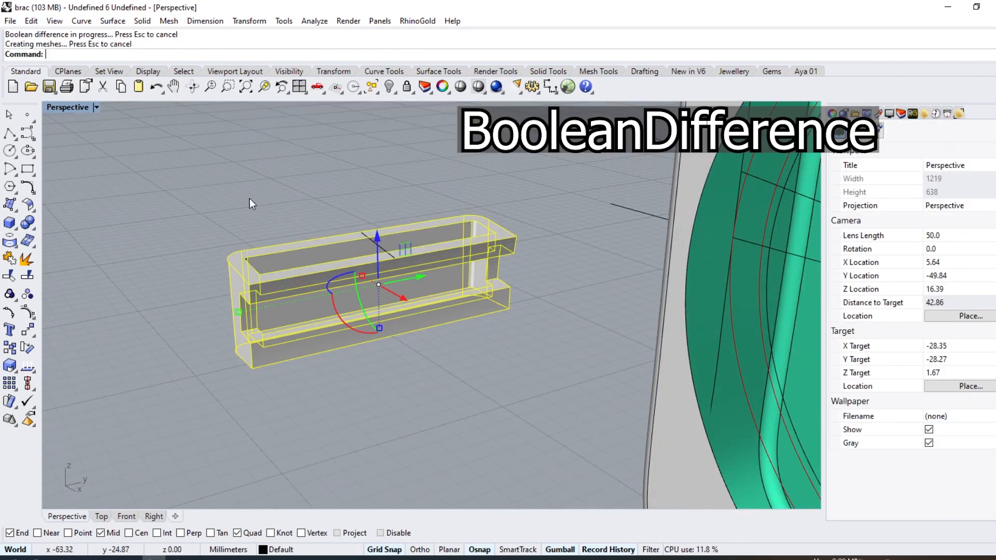
# Step: Delete the leftover objects at the hollowed base's top opening and front slot
pyautogui.moveTo(250, 199); pyautogui.dragTo(375, 235, button='right')
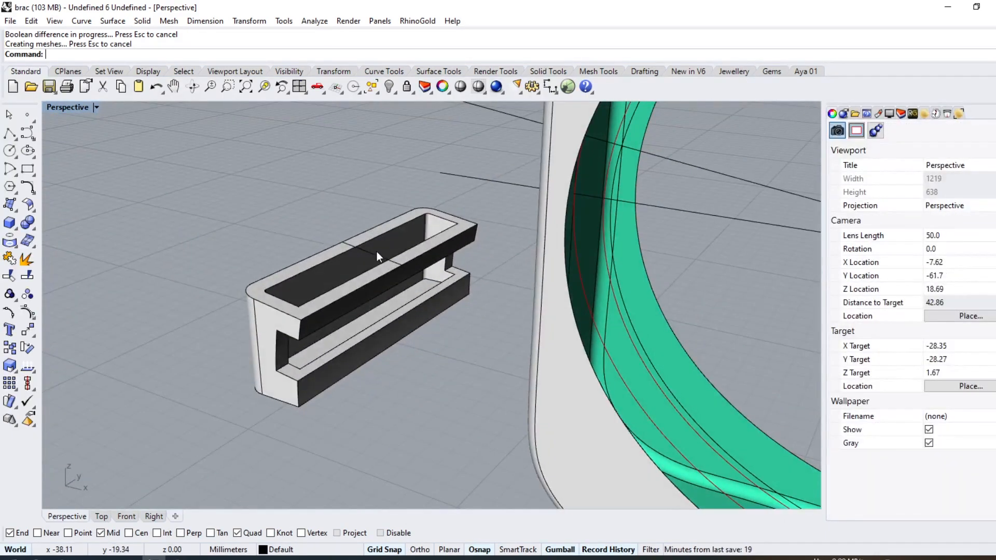
pyautogui.click(377, 253)
pyautogui.press('Delete')
pyautogui.click(412, 323)
pyautogui.press('Delete')
pyautogui.moveTo(412, 323); pyautogui.dragTo(289, 423, button='right')
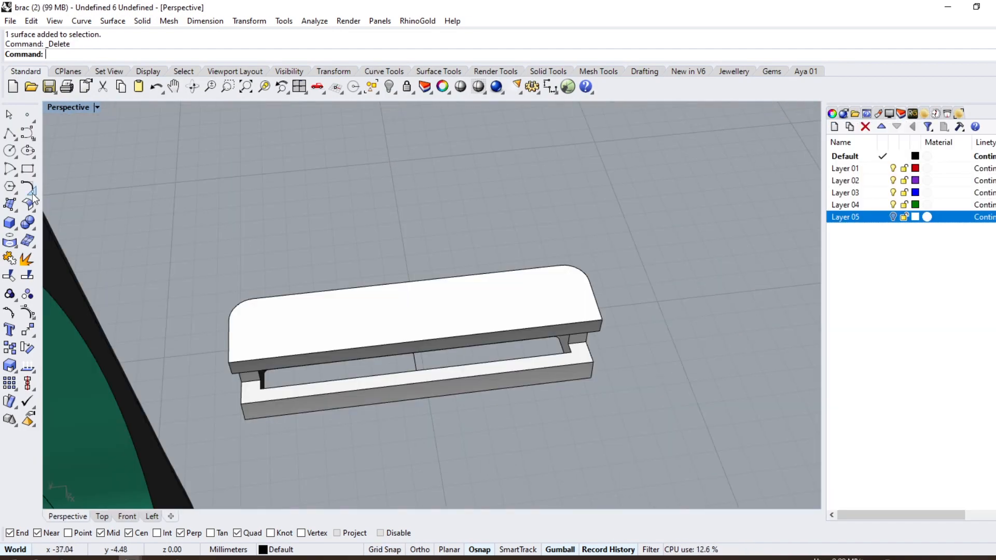
# Step: Offset the closed flat face's long straight edge 0.8 mm inward with OffsetCrvOnSrf
pyautogui.click(33, 195)
pyautogui.click(79, 214)
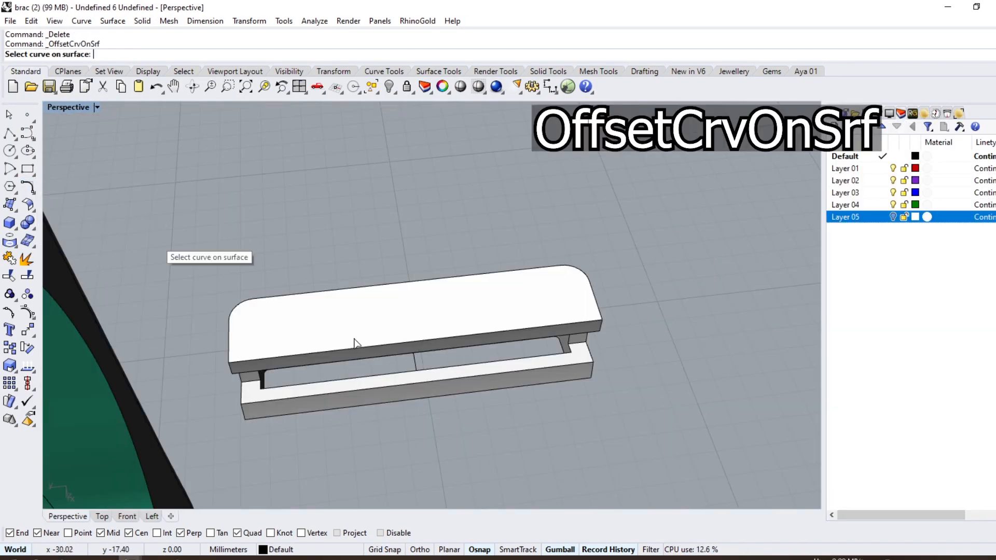
pyautogui.click(363, 348)
pyautogui.click(408, 392)
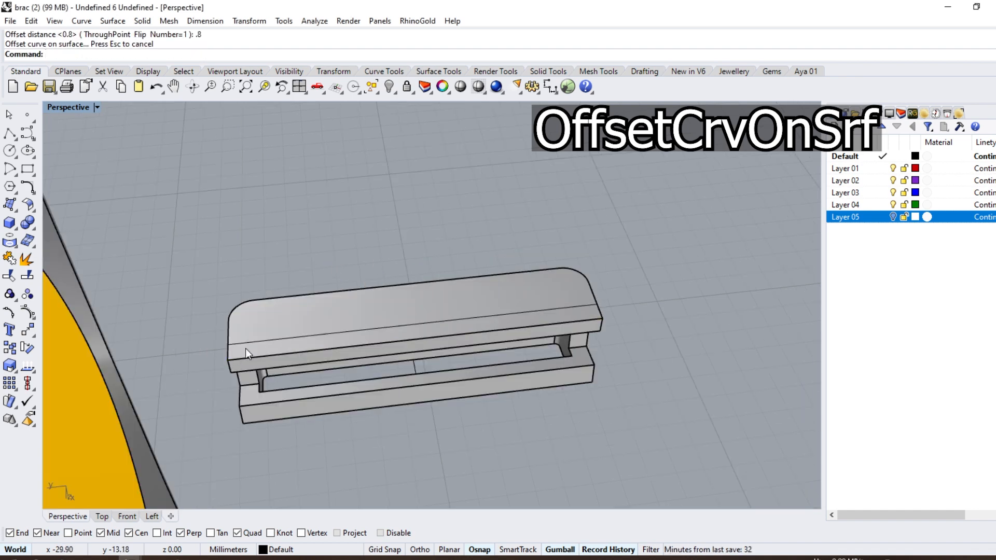
# Step: Offset both short edges of the flat face and the long offset line inward on the surface by 0.8 mm each
pyautogui.press('Return')
pyautogui.click(229, 342)
pyautogui.click(267, 391)
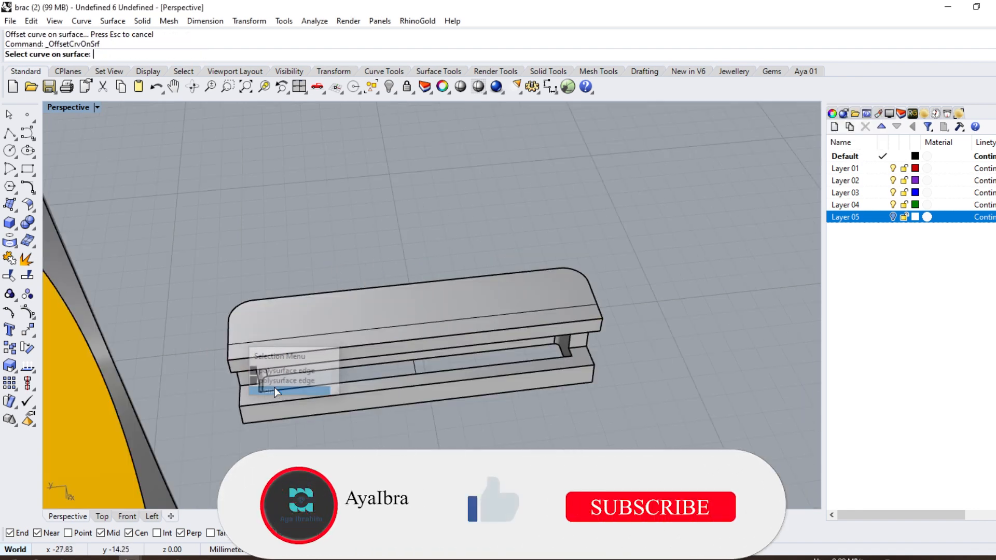
pyautogui.click(228, 336)
pyautogui.click(269, 380)
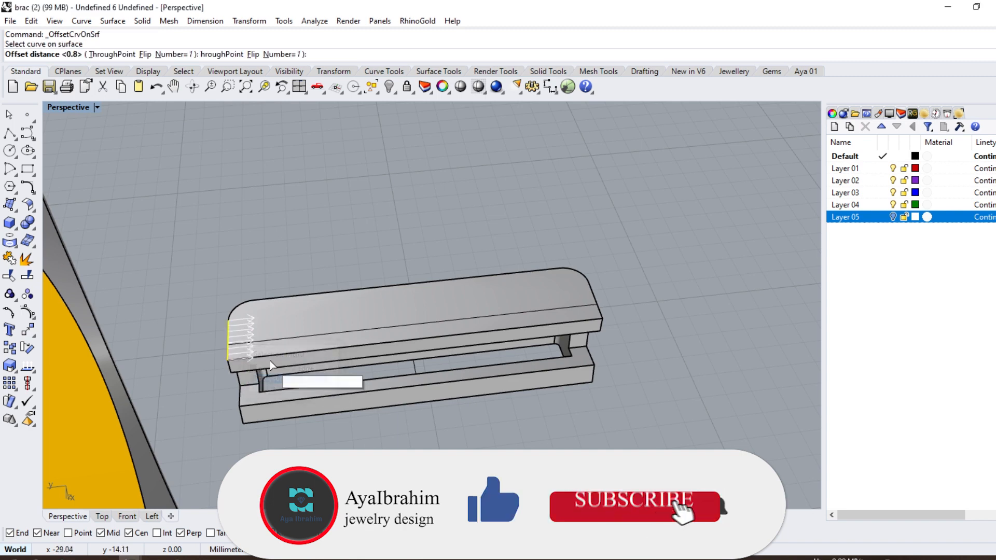
pyautogui.click(591, 291)
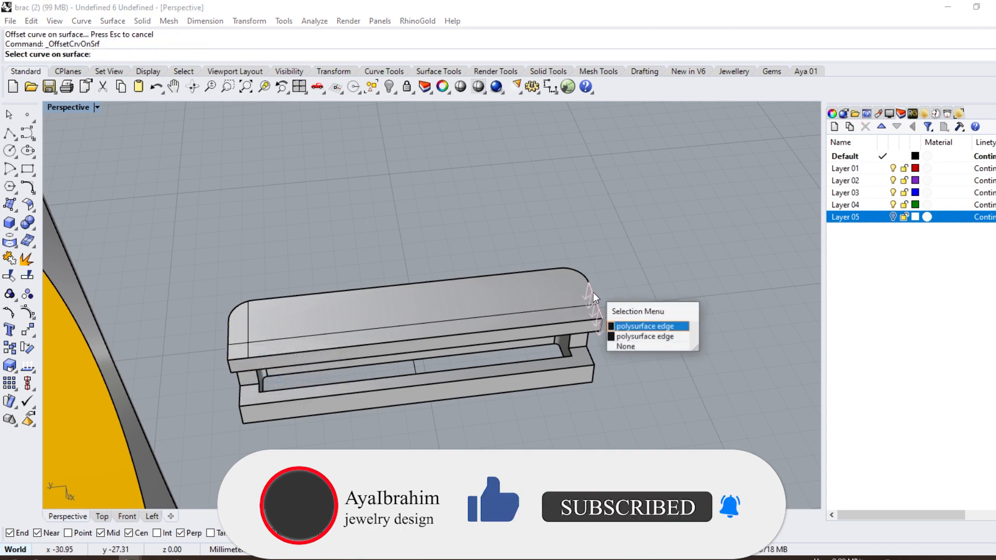
pyautogui.click(617, 335)
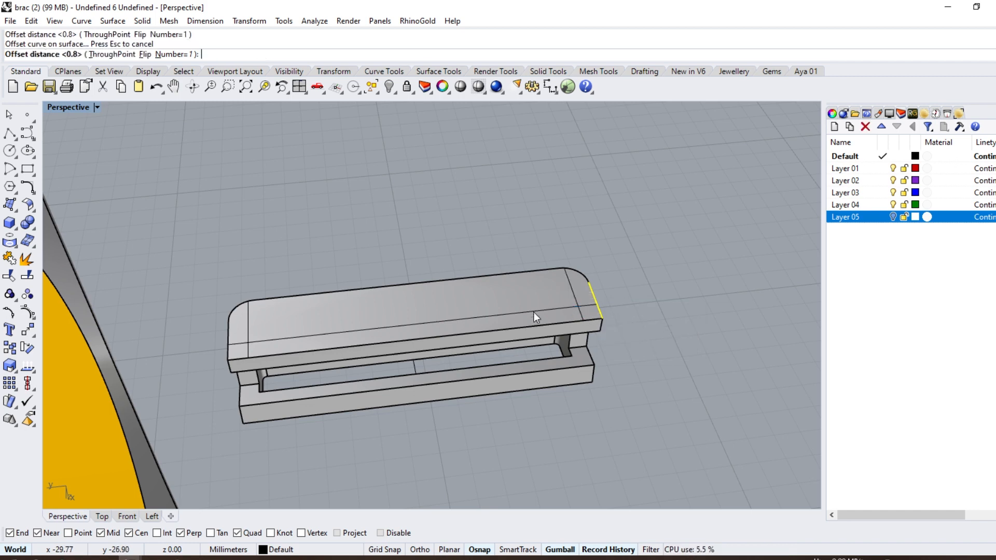
pyautogui.click(506, 311)
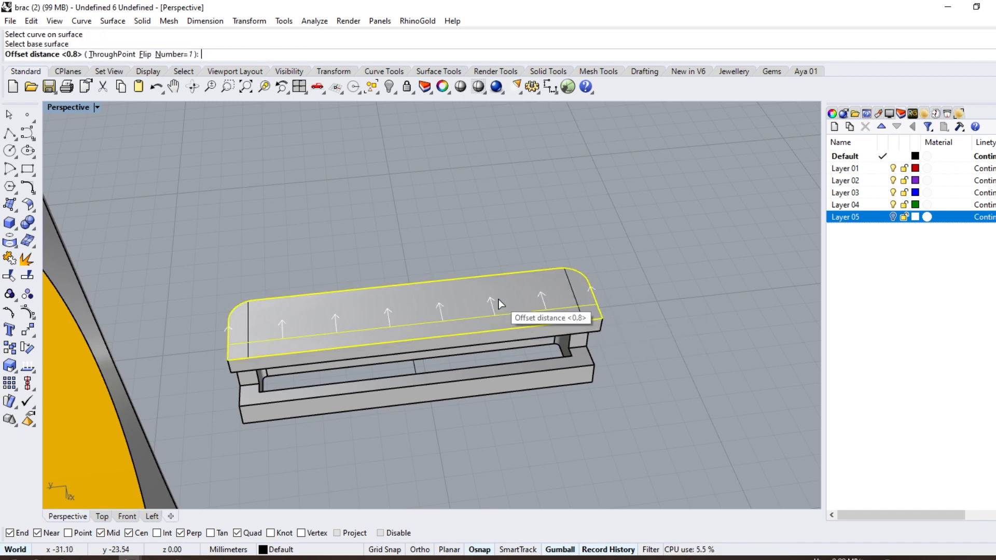
# Step: Isolate the offset curves on the flat face by locking all other objects
pyautogui.moveTo(522, 318); pyautogui.dragTo(565, 293, button='right')
pyautogui.click(565, 293)
pyautogui.keyDown('shift'); pyautogui.click(290, 322); pyautogui.keyUp('shift')
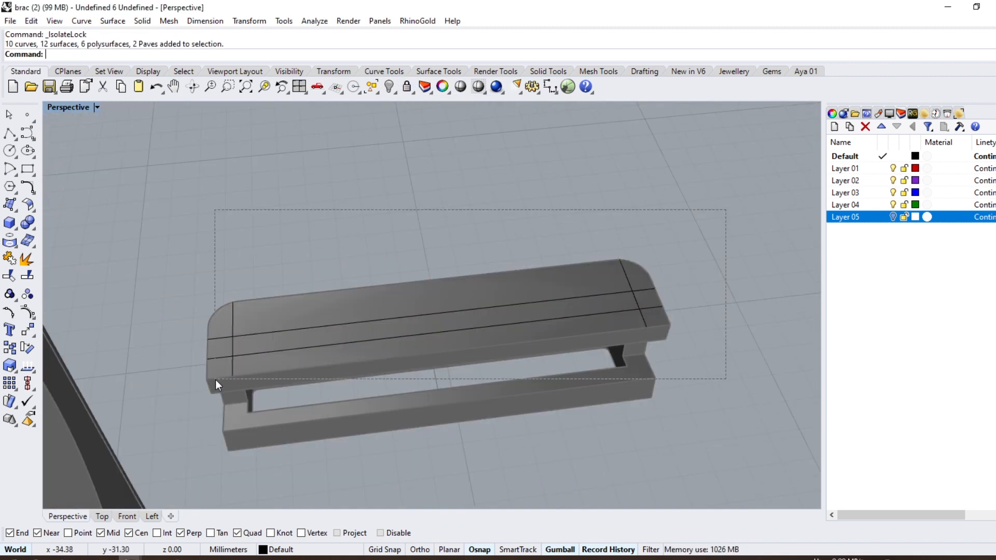
# Step: Trim the overhanging ends of the four offset curves to leave a long narrow rectangle
pyautogui.moveTo(195, 166); pyautogui.dragTo(756, 412)
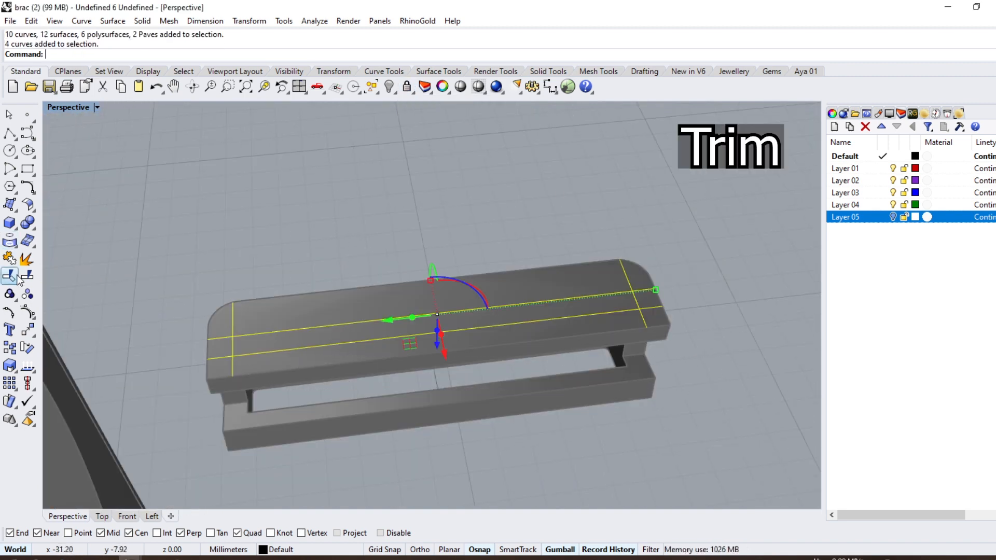
pyautogui.click(9, 276)
pyautogui.click(227, 338)
pyautogui.click(223, 359)
pyautogui.click(232, 363)
pyautogui.click(233, 324)
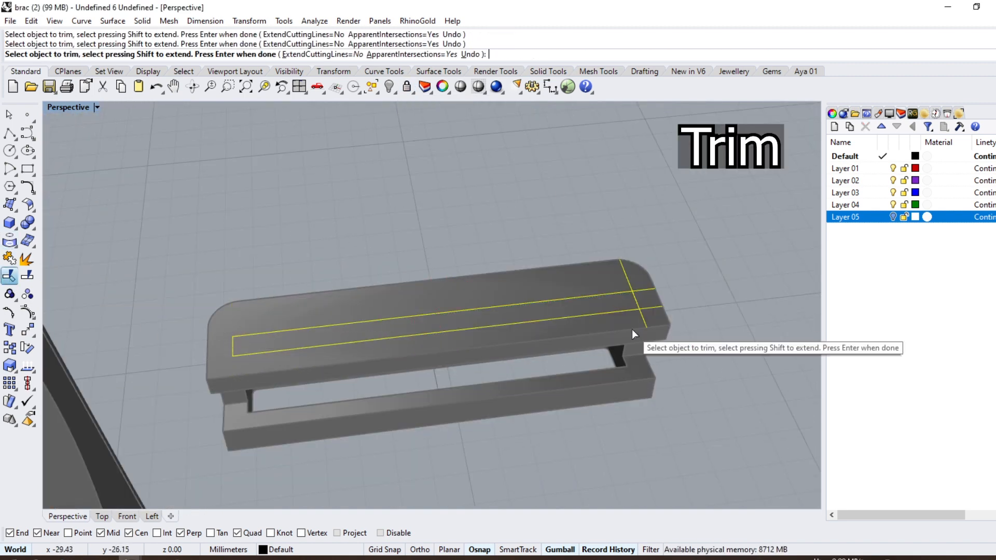
pyautogui.click(642, 316)
pyautogui.click(652, 308)
pyautogui.click(648, 289)
pyautogui.click(629, 275)
pyautogui.press('Return')
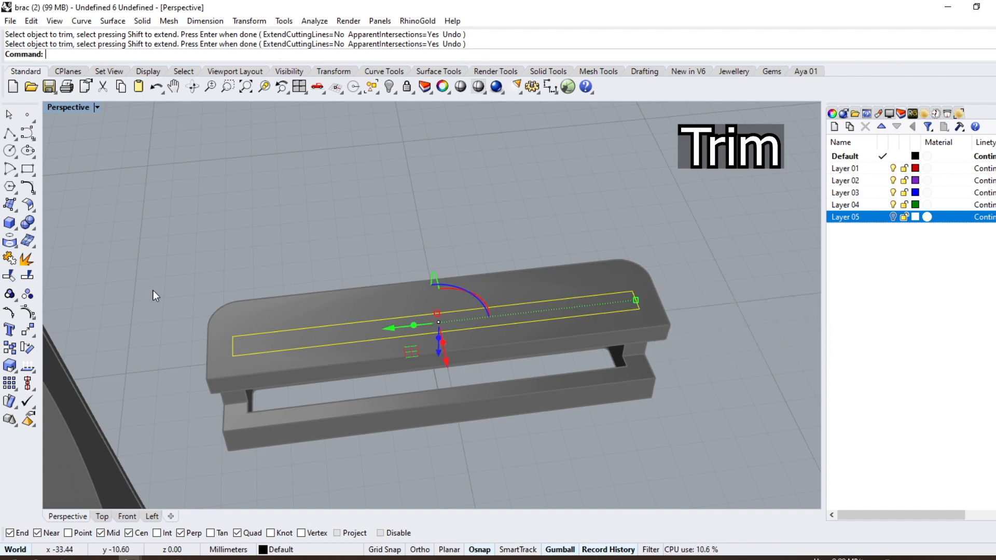
# Step: Join the four trimmed curves into one closed rectangle and unlock all objects
pyautogui.click(10, 258)
pyautogui.moveTo(436, 345); pyautogui.dragTo(405, 337, button='right')
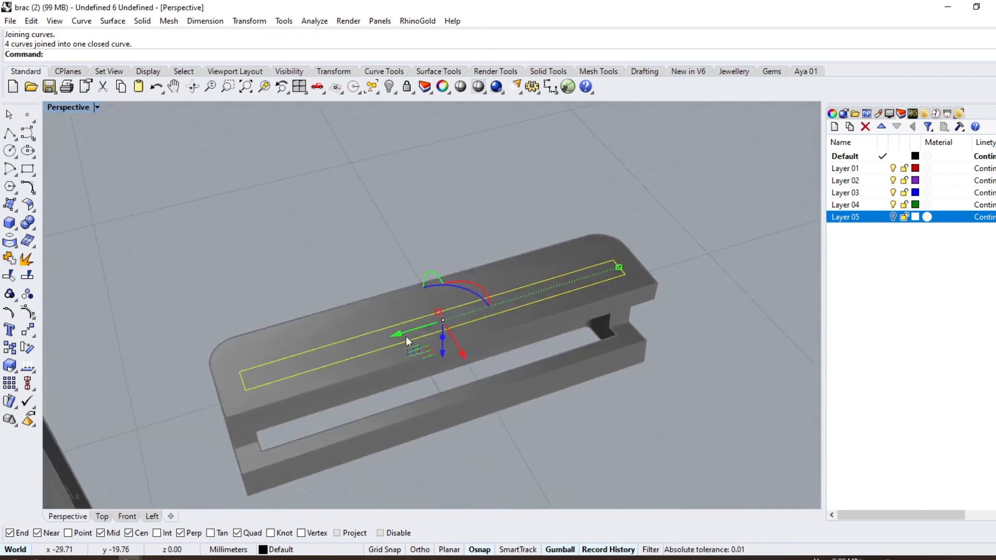
pyautogui.hotkey('ctrl', 'alt', 'l')
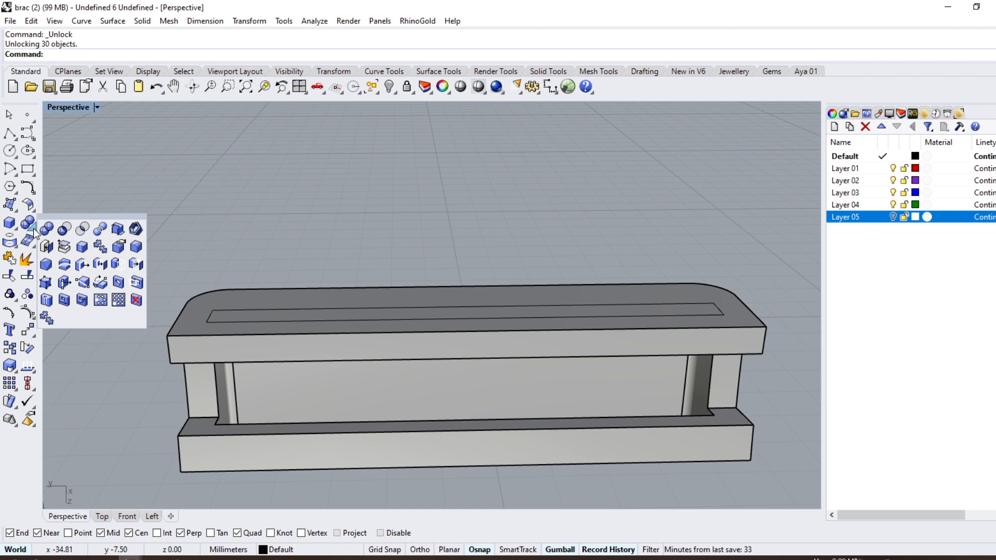
# Step: Cut a slot through the base's flat wall with WireCut, using the closed rectangle and direction Z
pyautogui.click(64, 265)
pyautogui.click(235, 323)
pyautogui.click(254, 343)
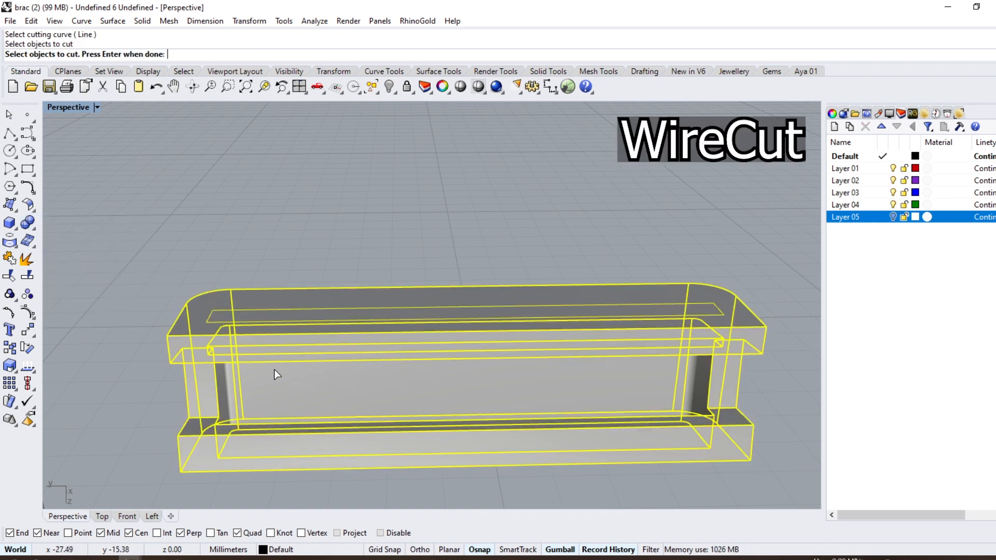
pyautogui.press('Return')
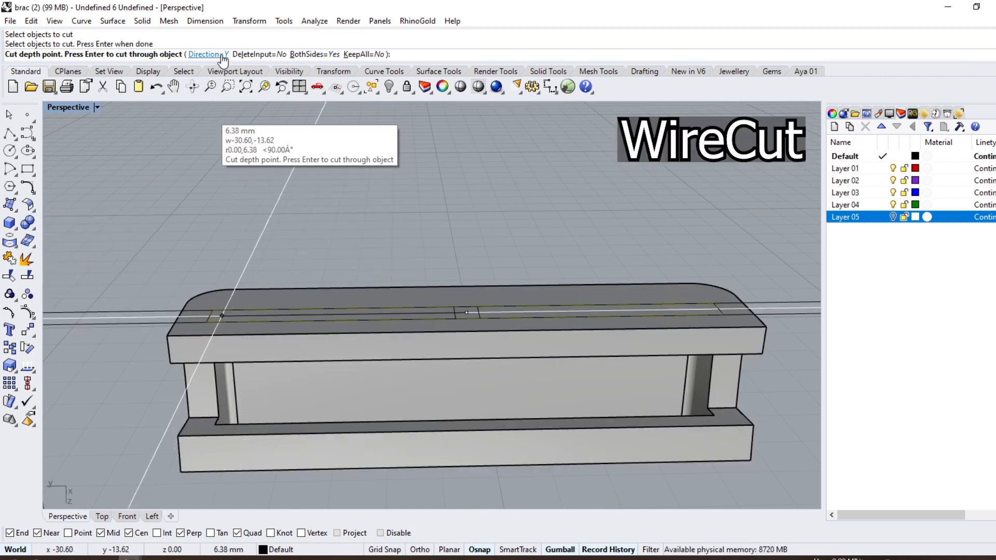
pyautogui.click(207, 55)
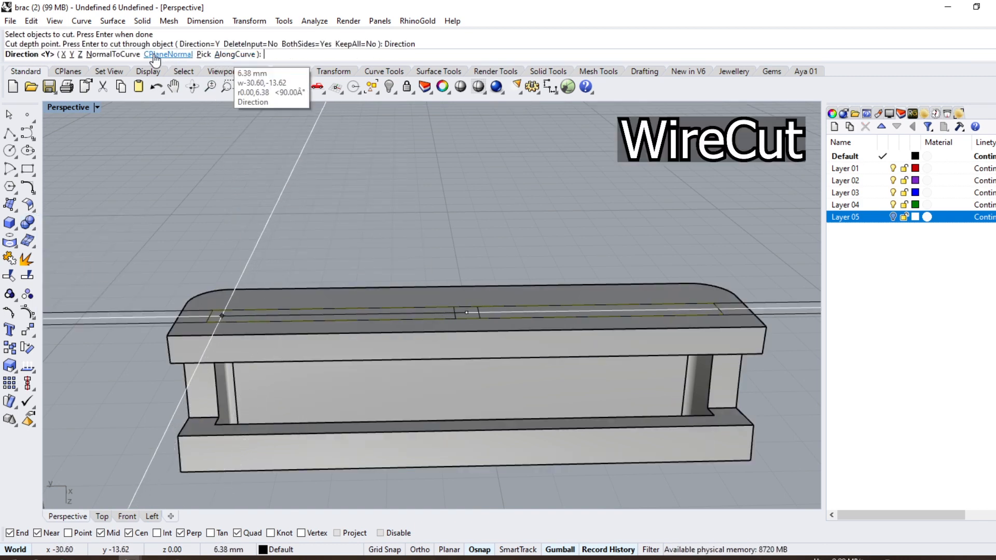
pyautogui.click(80, 55)
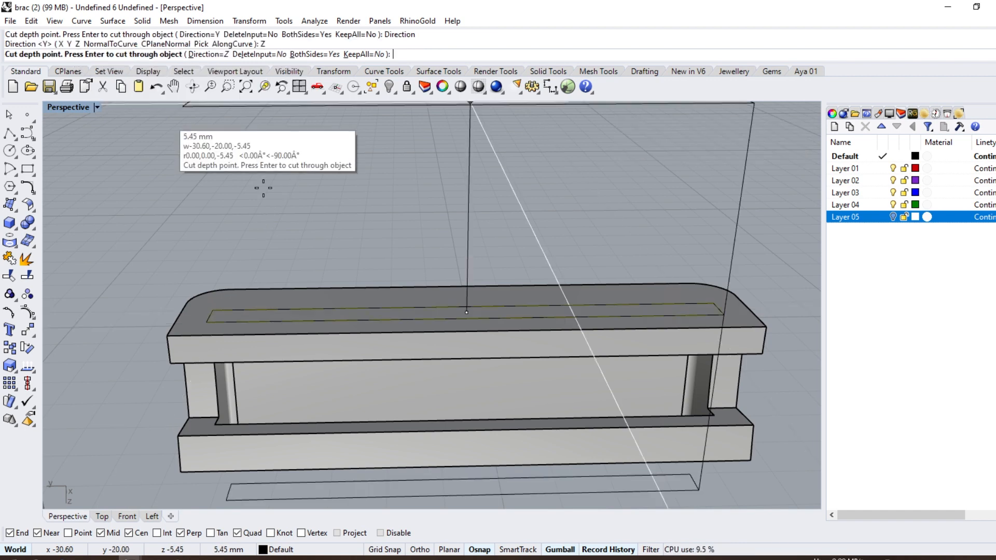
pyautogui.click(440, 375)
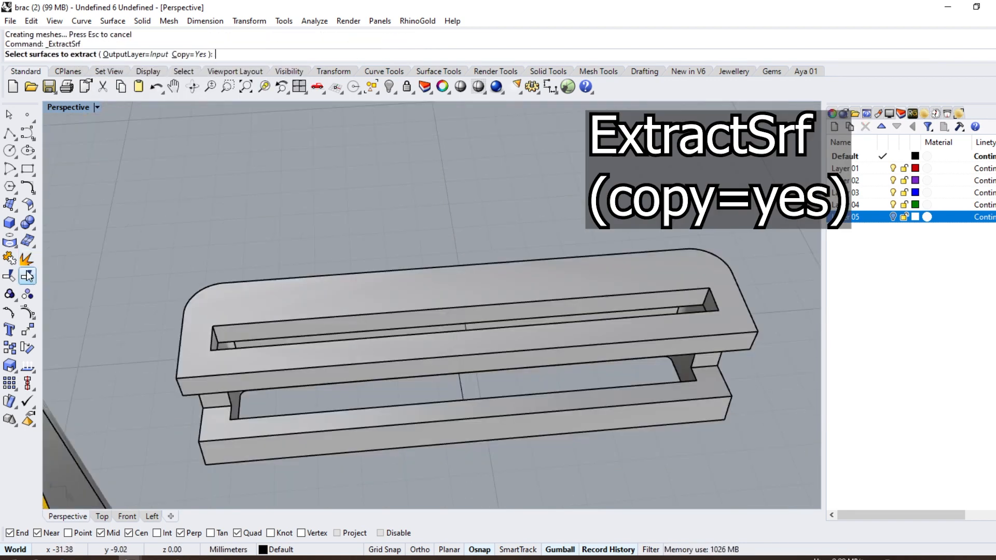
# Step: Extract a copy of the slotted flat face and offset it 0.8 mm as a solid
pyautogui.click(370, 302)
pyautogui.press('Return')
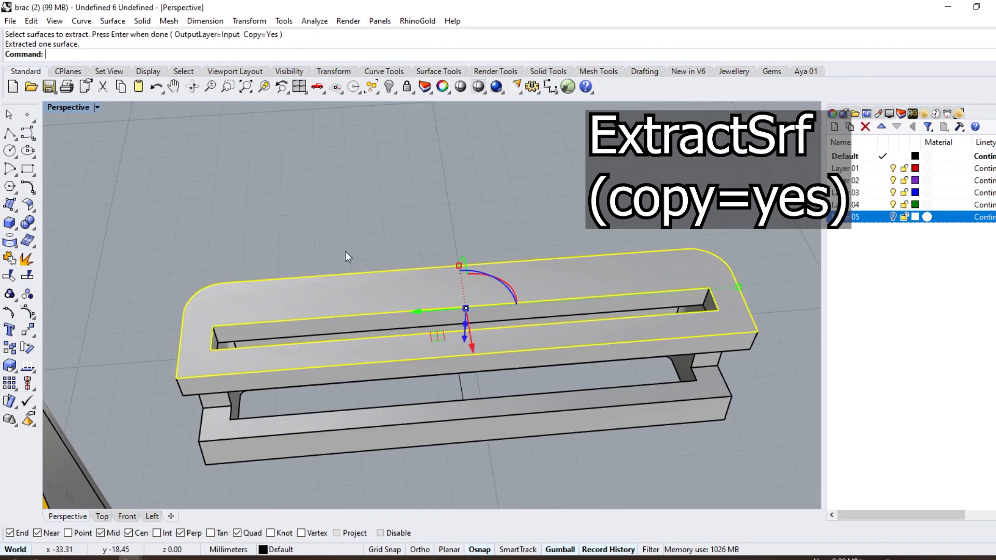
pyautogui.click(30, 210)
pyautogui.click(69, 233)
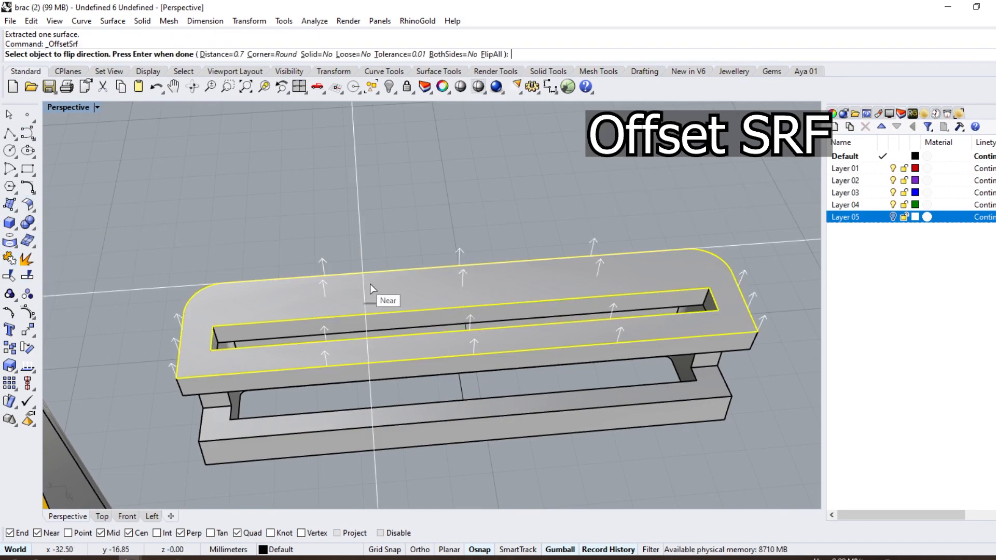
pyautogui.moveTo(377, 236); pyautogui.dragTo(434, 149, button='right')
pyautogui.click(317, 54)
pyautogui.write('1')
pyautogui.moveTo(337, 161); pyautogui.dragTo(477, 284, button='right')
pyautogui.write('.8')
pyautogui.press('Return')
# Step: Move the offset solid plate 20 mm away from the slotted base
pyautogui.scroll(-3, 402, 180)
pyautogui.click(477, 285)
pyautogui.moveTo(421, 275); pyautogui.dragTo(270, 272)
pyautogui.write('20')
pyautogui.press('Return')
pyautogui.click(447, 325)
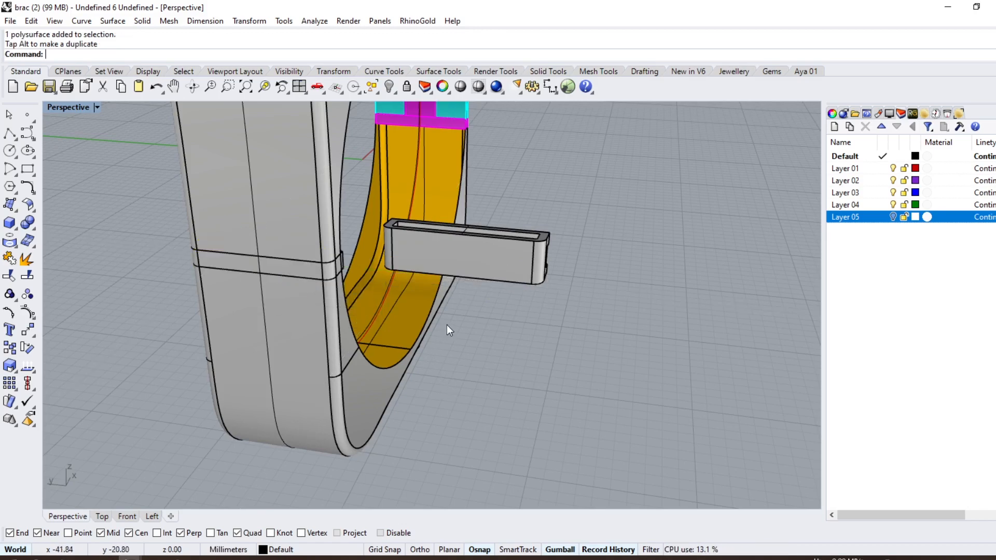
# Step: Extract a vertical isocurve at the middle of the base's long outer wall
pyautogui.moveTo(447, 325); pyautogui.dragTo(499, 292, button='right')
pyautogui.scroll(3, 475, 270)
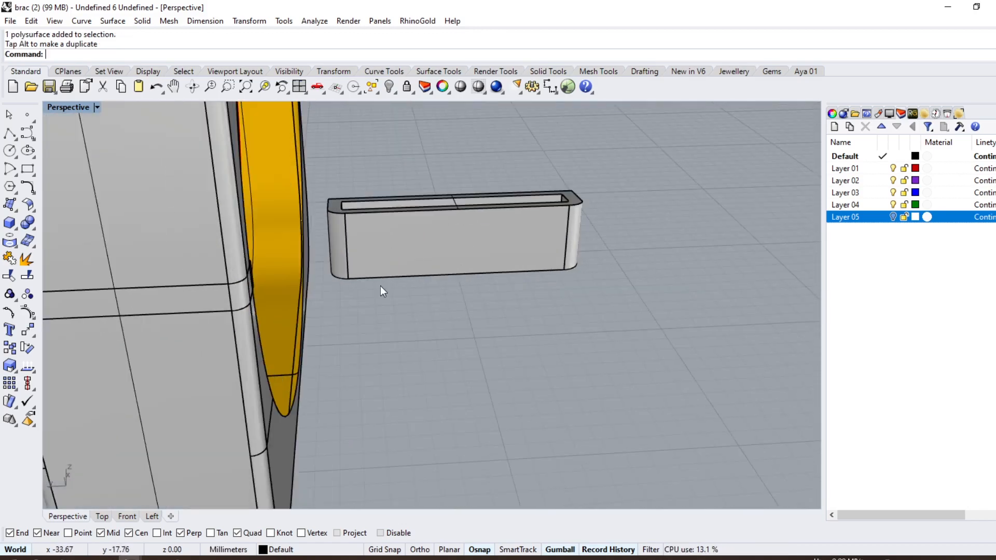
pyautogui.click(15, 251)
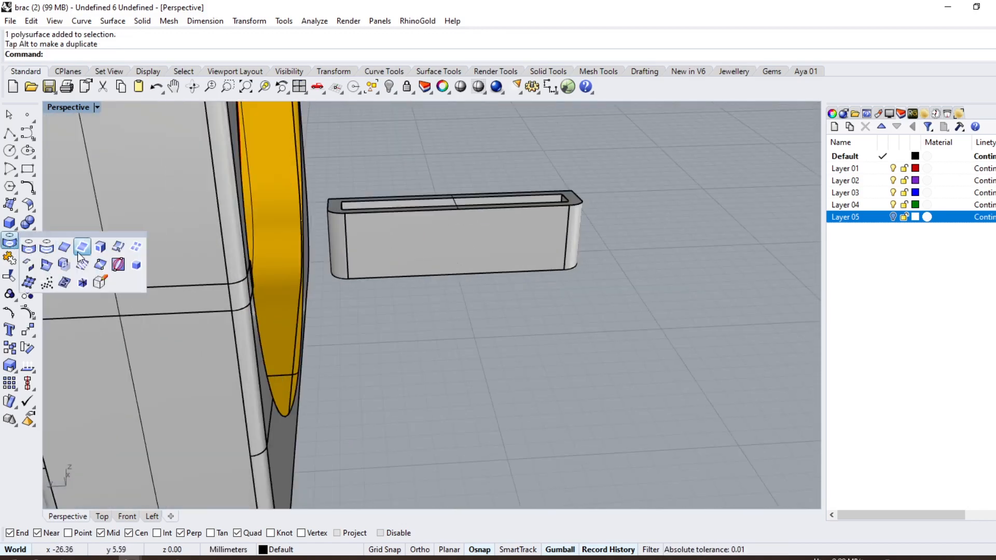
pyautogui.click(108, 250)
pyautogui.click(433, 268)
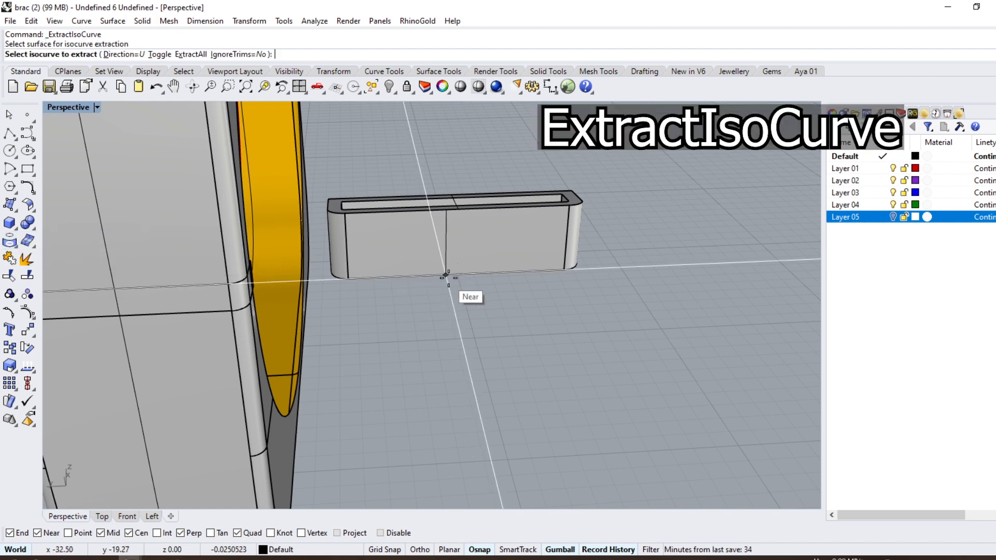
pyautogui.press('Return')
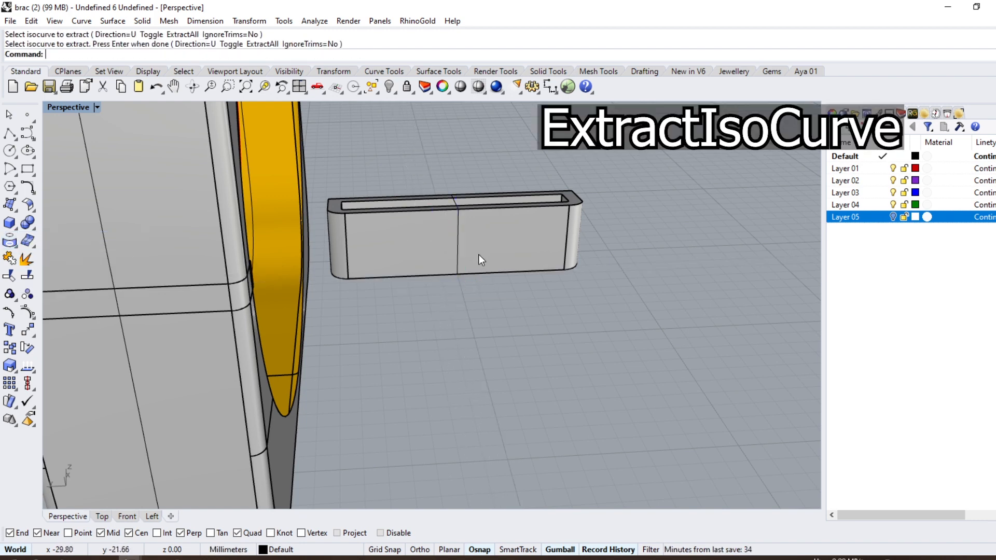
# Step: Offset the vertical middle isocurve 0.5 mm to each side on the base's long outer wall with OffsetCrvOnSrf
pyautogui.click(32, 194)
pyautogui.click(80, 195)
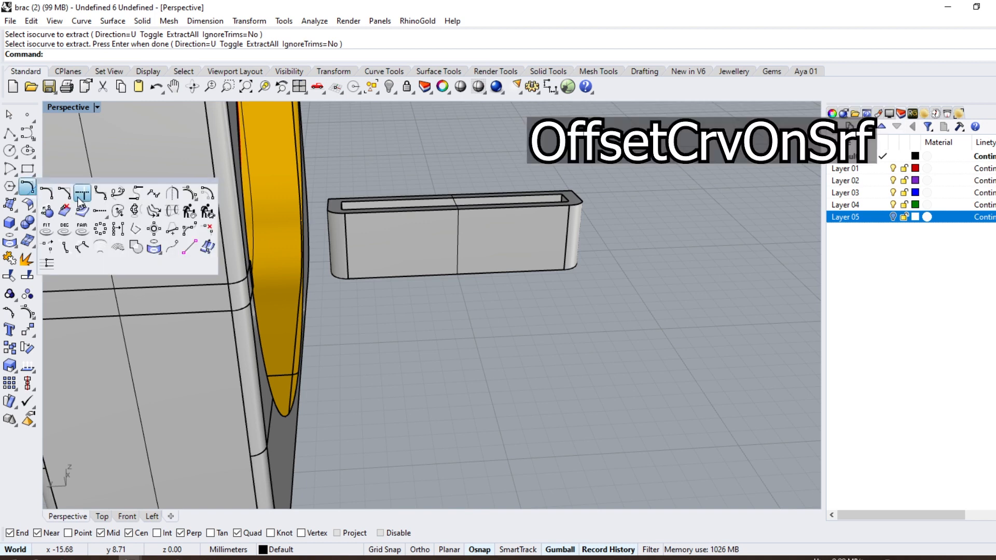
pyautogui.click(83, 210)
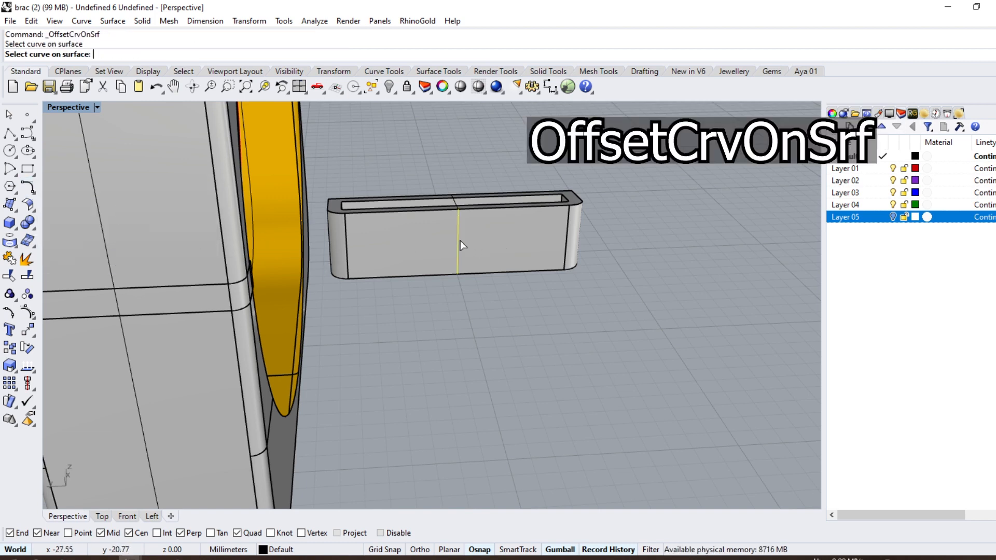
pyautogui.click(477, 235)
pyautogui.press('Return')
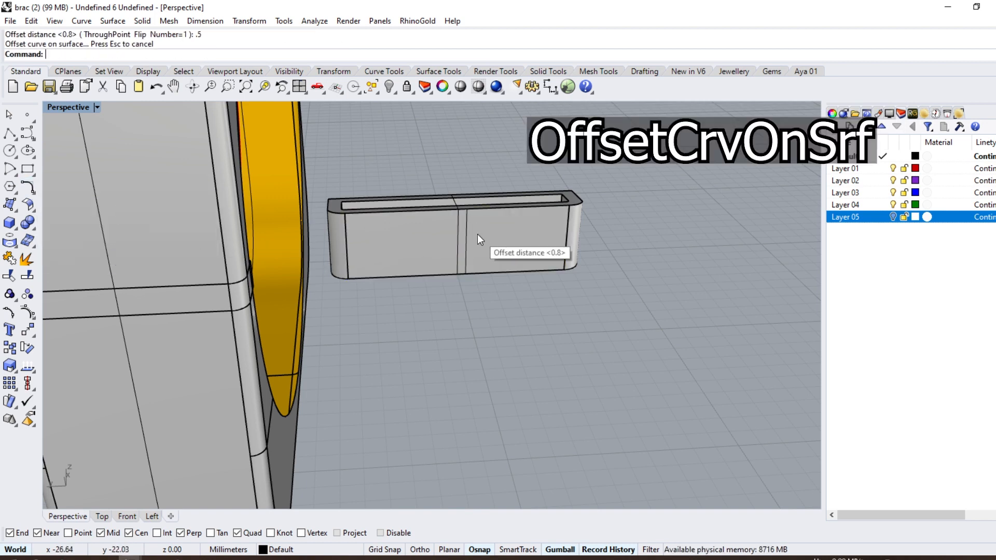
pyautogui.press('Return')
pyautogui.click(459, 239)
pyautogui.click(453, 241)
pyautogui.write('f')
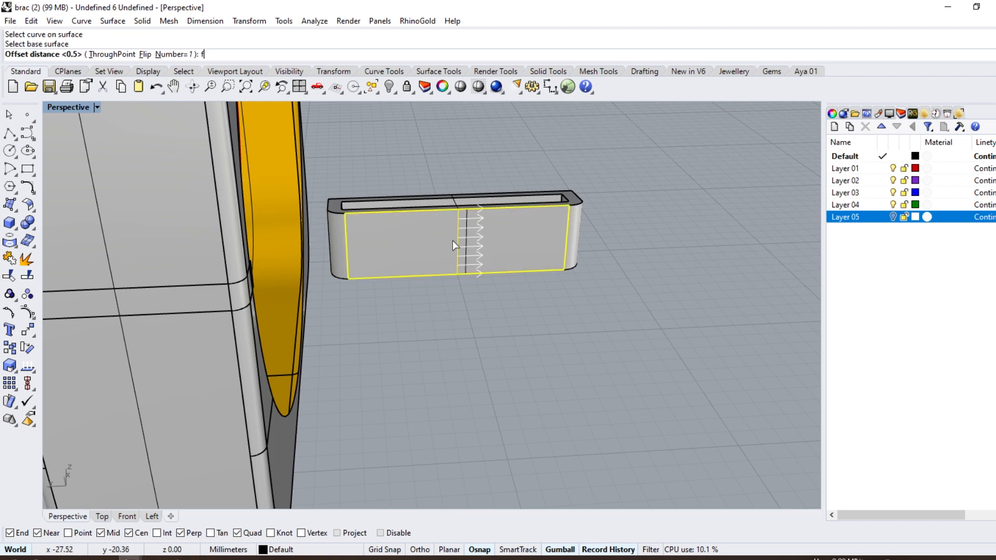
pyautogui.press('Return')
# Step: Offset the bottom edge of the long outer wall 2 mm upward on its surface
pyautogui.write('2.7')
pyautogui.press('Return')
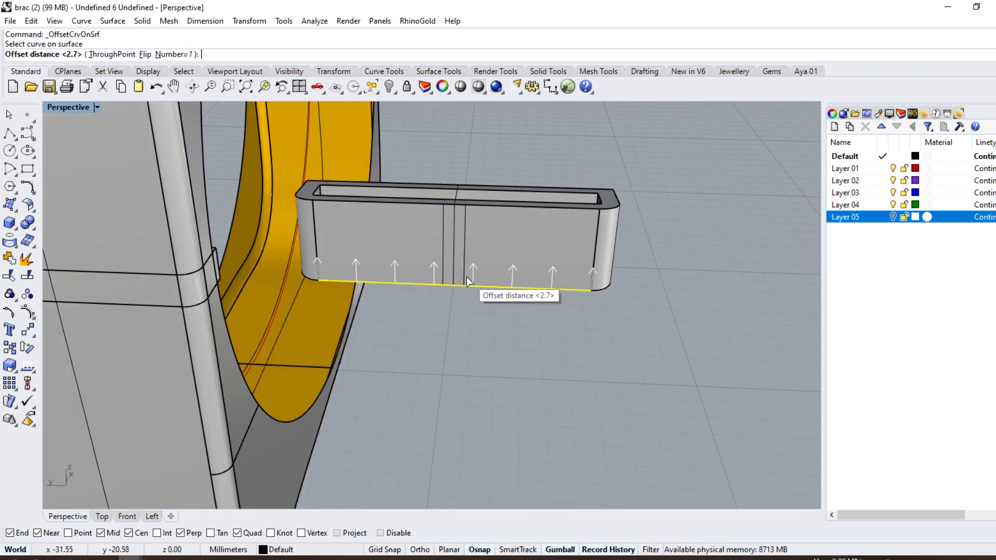
pyautogui.write('2')
pyautogui.press('Return')
# Step: Trim the two vertical offset curves and the horizontal one against each other and join them into an upright rectangular notch outline
pyautogui.moveTo(453, 330); pyautogui.dragTo(483, 318, button='right')
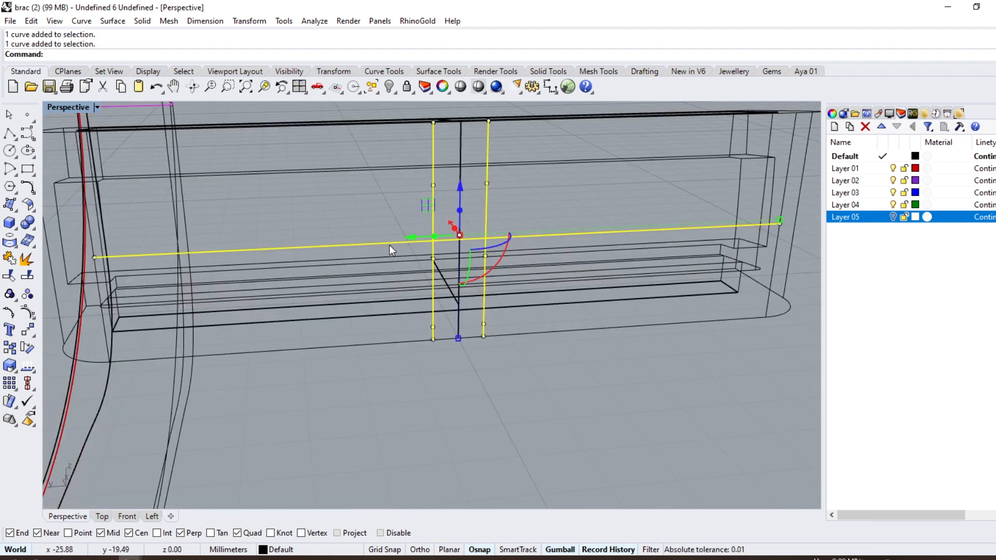
pyautogui.click(10, 275)
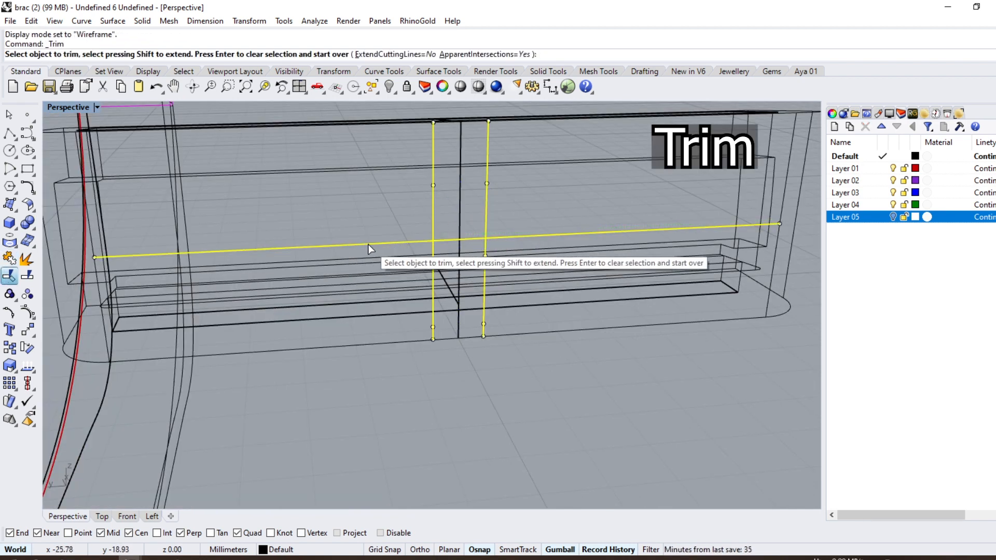
pyautogui.click(432, 217)
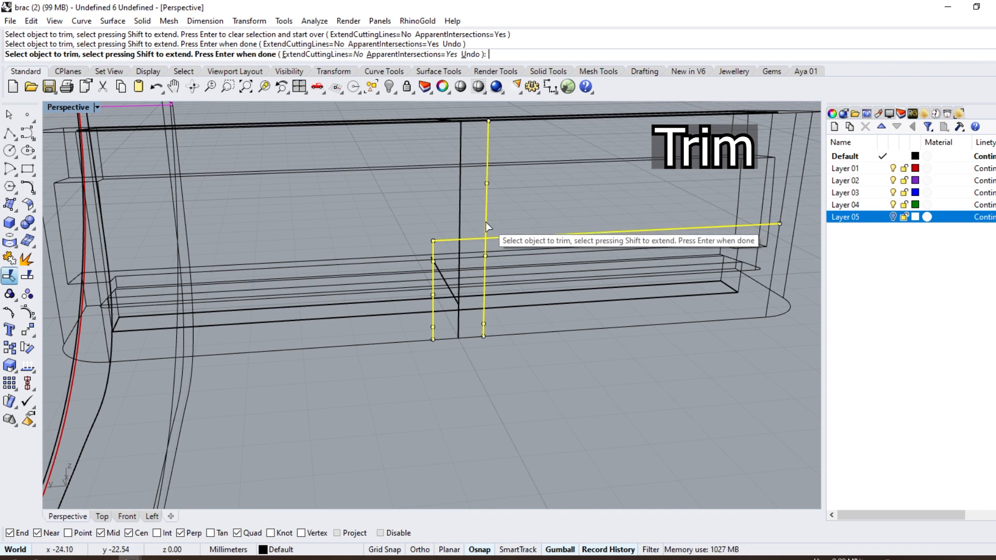
pyautogui.click(486, 222)
pyautogui.click(502, 238)
pyautogui.press('Return')
pyautogui.click(10, 259)
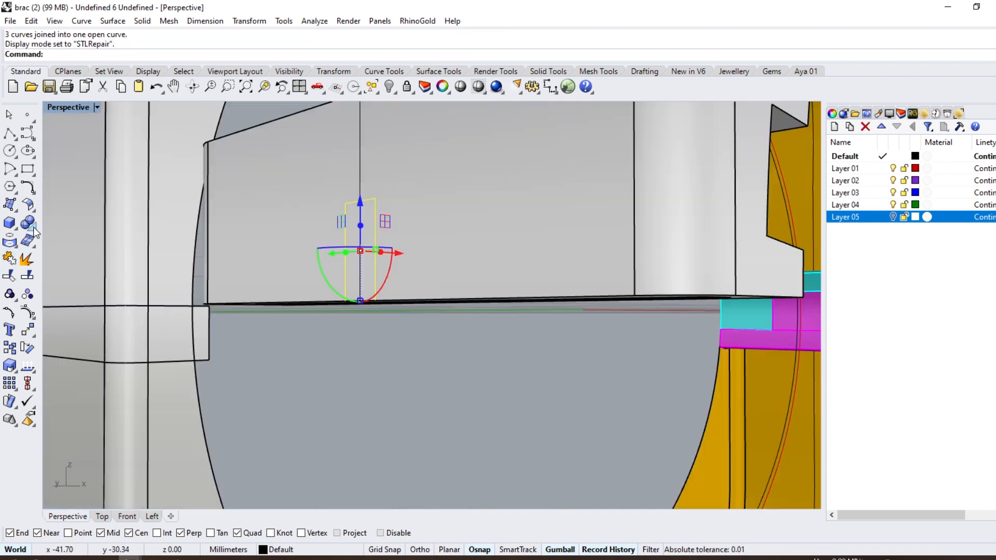
# Step: Cut a notch through the base's outer wall with WireCut, using the joined outline, direction X and a depth reaching into the cavity
pyautogui.click(28, 222)
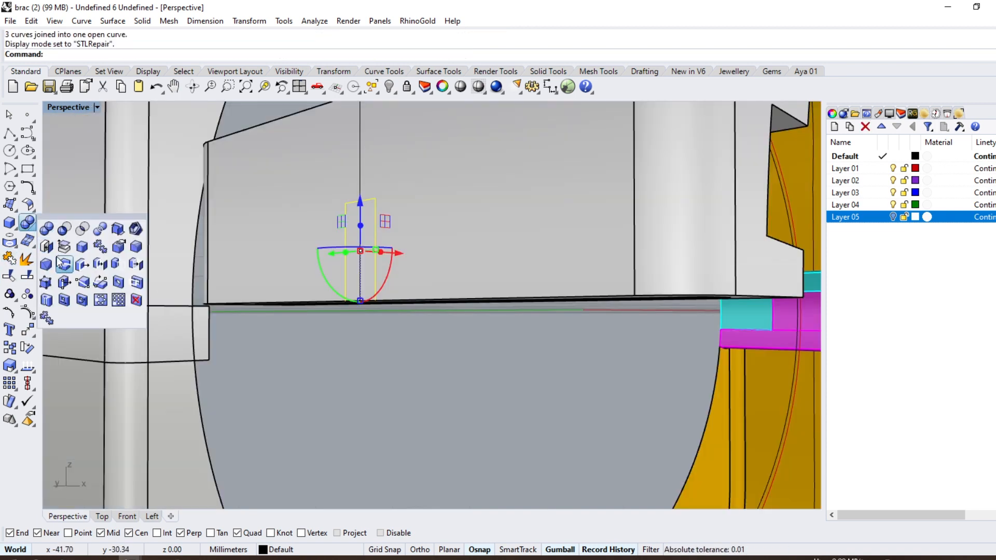
pyautogui.click(119, 266)
pyautogui.click(387, 282)
pyautogui.moveTo(387, 282); pyautogui.dragTo(397, 106, button='right')
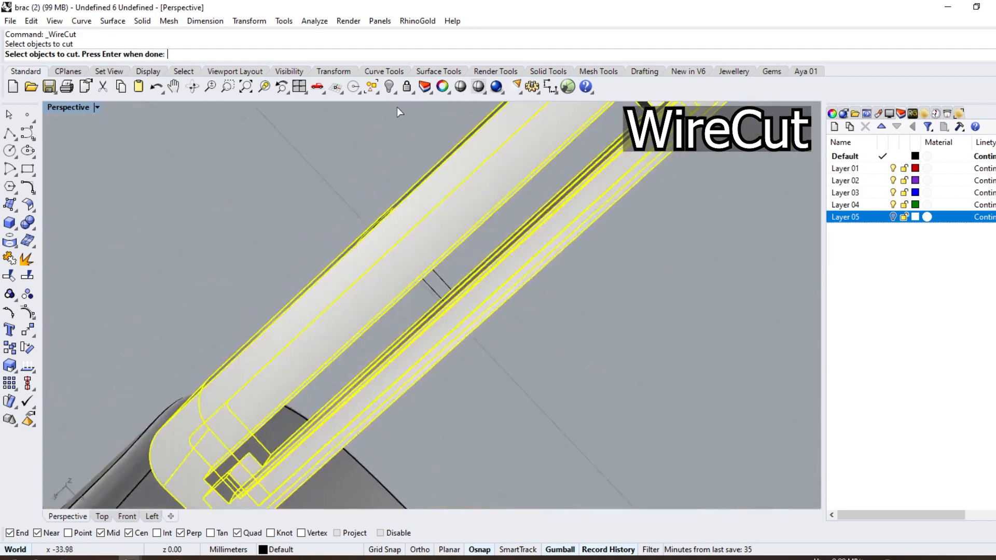
pyautogui.moveTo(418, 293); pyautogui.dragTo(416, 200, button='right')
pyautogui.press('Return')
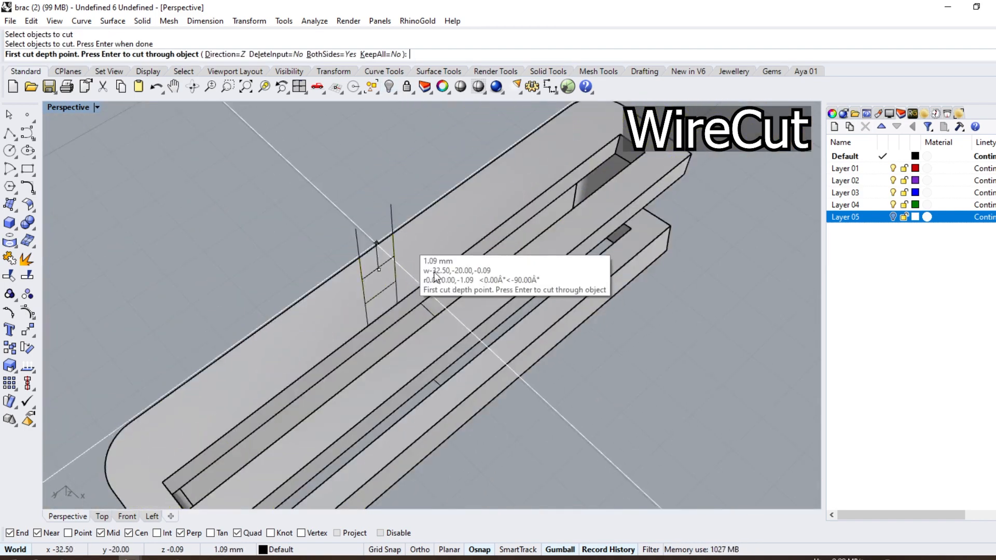
pyautogui.click(224, 54)
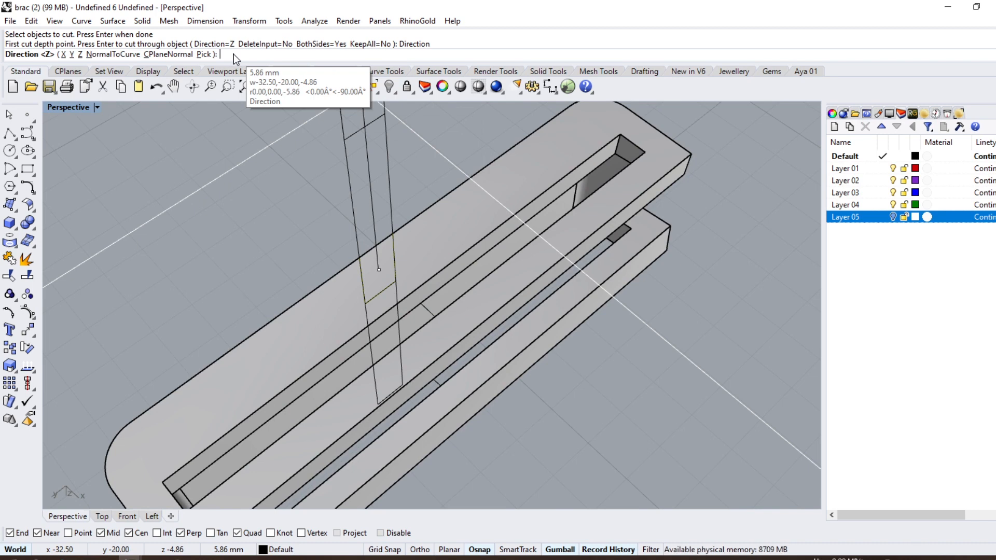
pyautogui.click(63, 54)
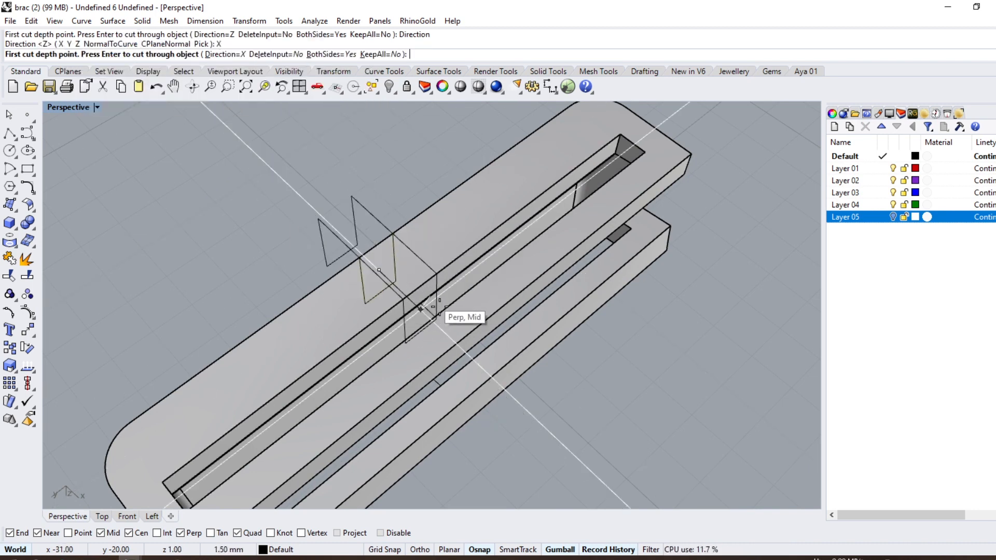
pyautogui.scroll(3, 432, 292)
pyautogui.moveTo(430, 289); pyautogui.dragTo(430, 309, button='right')
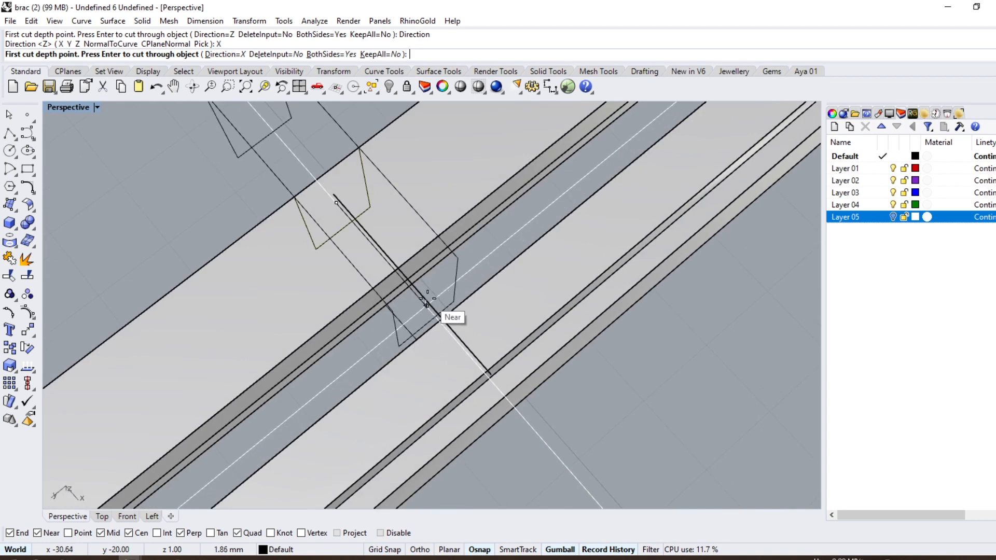
pyautogui.click(424, 303)
pyautogui.scroll(-5, 422, 301)
pyautogui.moveTo(391, 260); pyautogui.dragTo(531, 415, button='right')
pyautogui.click(399, 172)
pyautogui.press('Return')
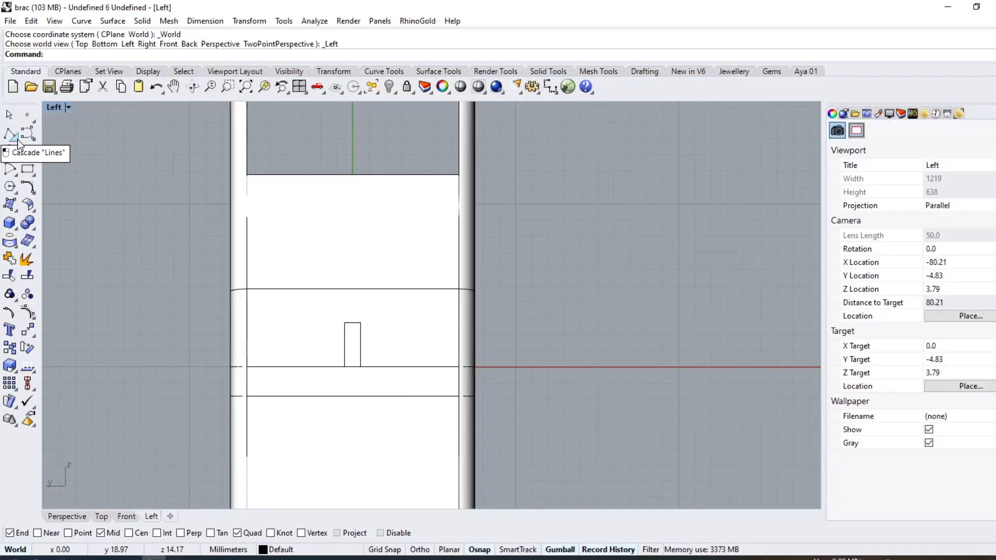
# Step: With grid snap on, draw a vertical line beside the bracelet, centred on the horizontal axis at y -10 and extending 4 mm each way
pyautogui.click(14, 138)
pyautogui.click(62, 140)
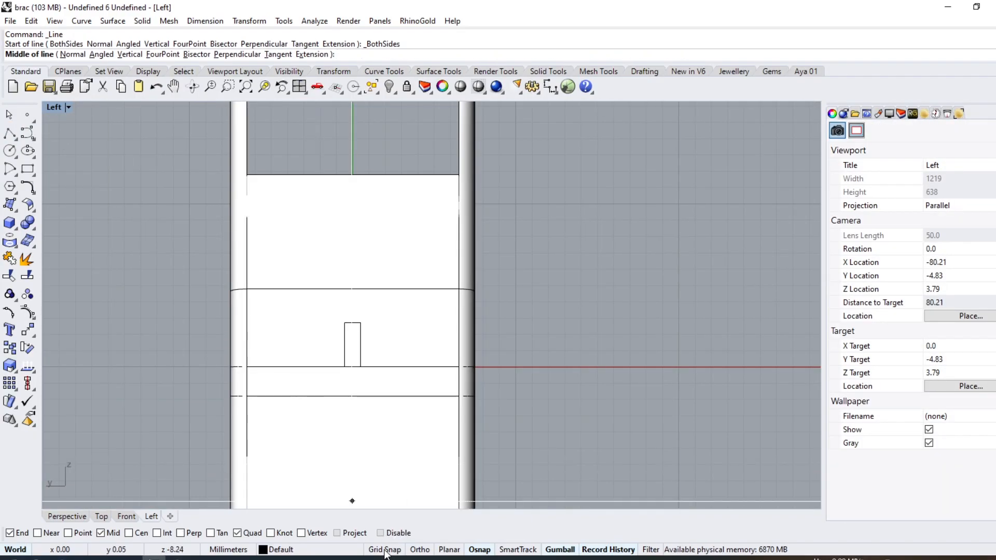
pyautogui.click(384, 550)
pyautogui.click(516, 367)
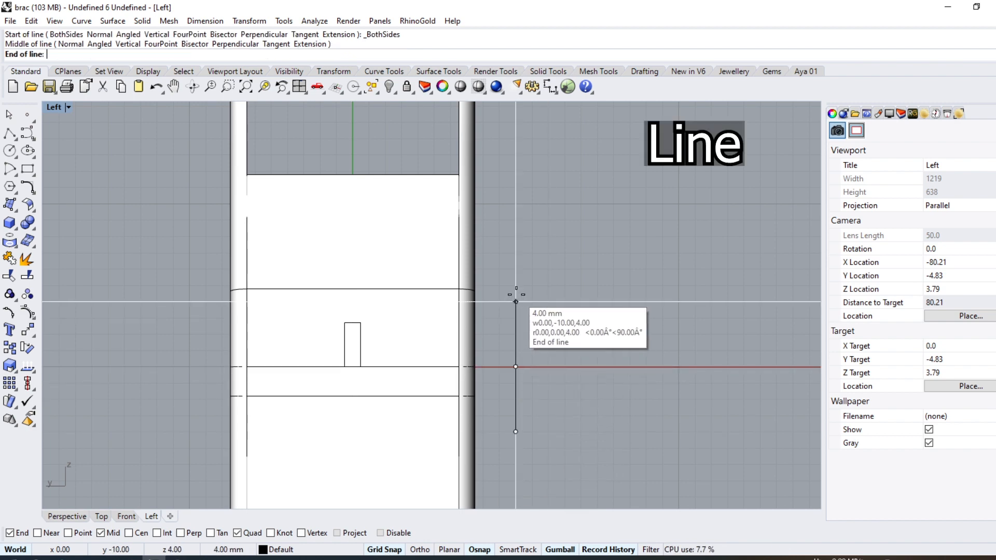
pyautogui.click(516, 301)
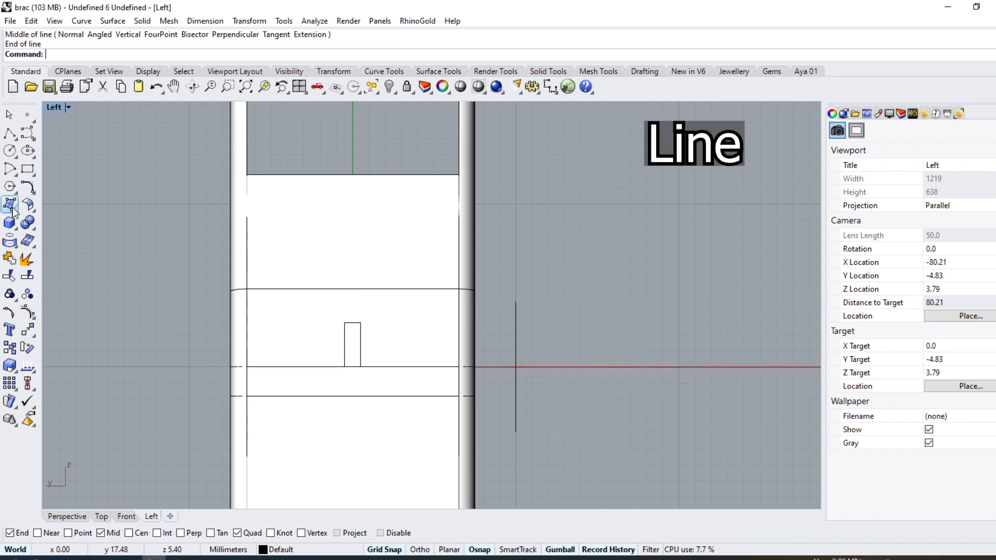
# Step: Create a 2 mm diameter sphere centred on the upper end of the vertical line
pyautogui.click(17, 229)
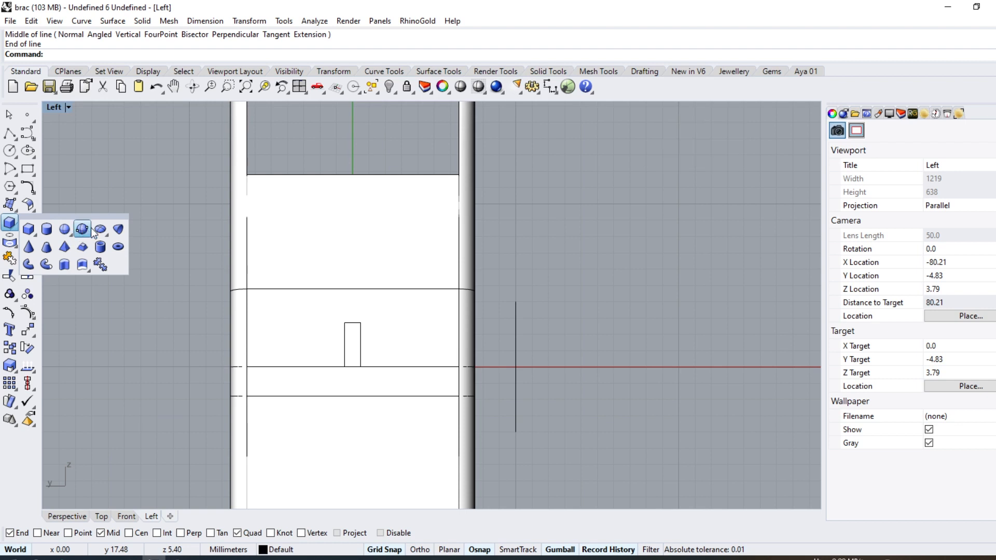
pyautogui.click(64, 229)
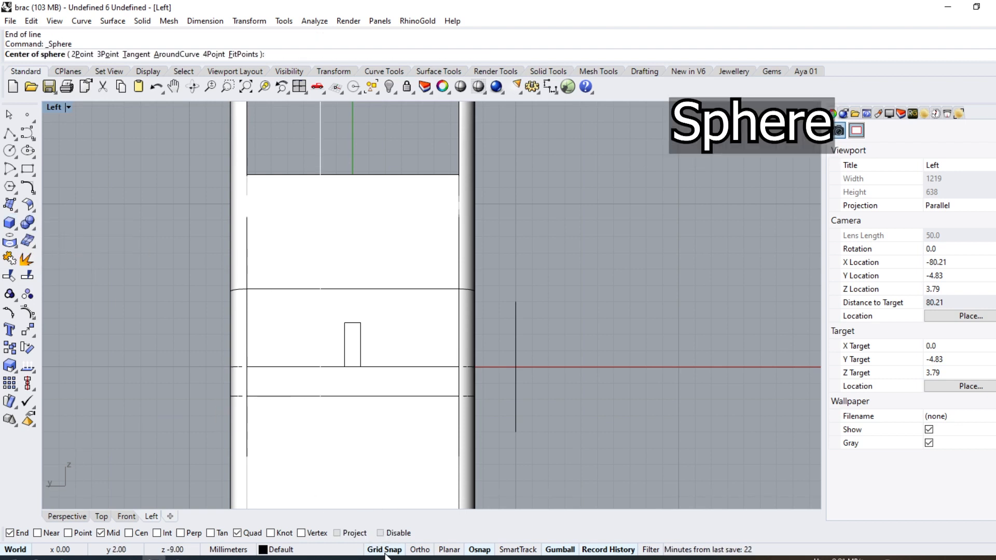
pyautogui.click(516, 301)
pyautogui.write('2')
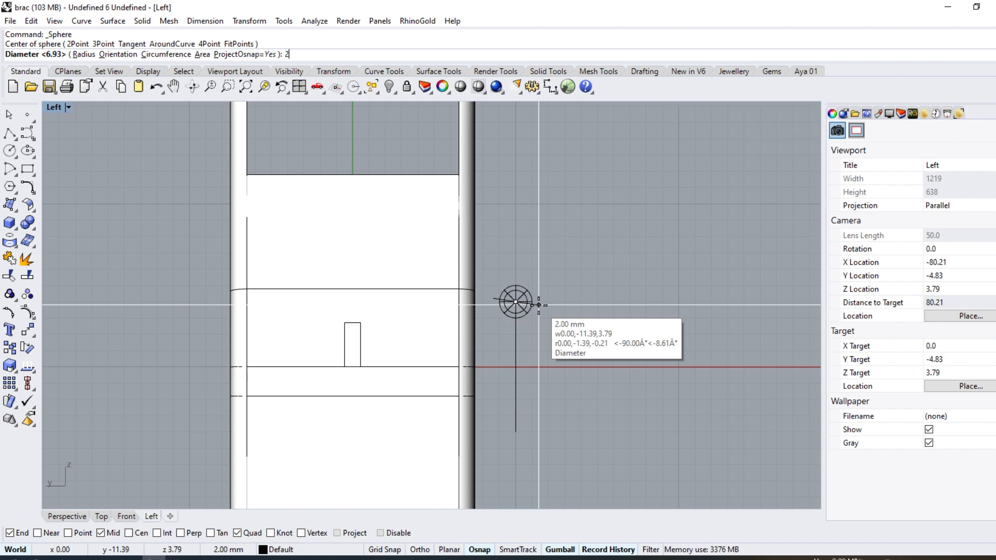
pyautogui.press('Return')
pyautogui.scroll(4, 535, 323)
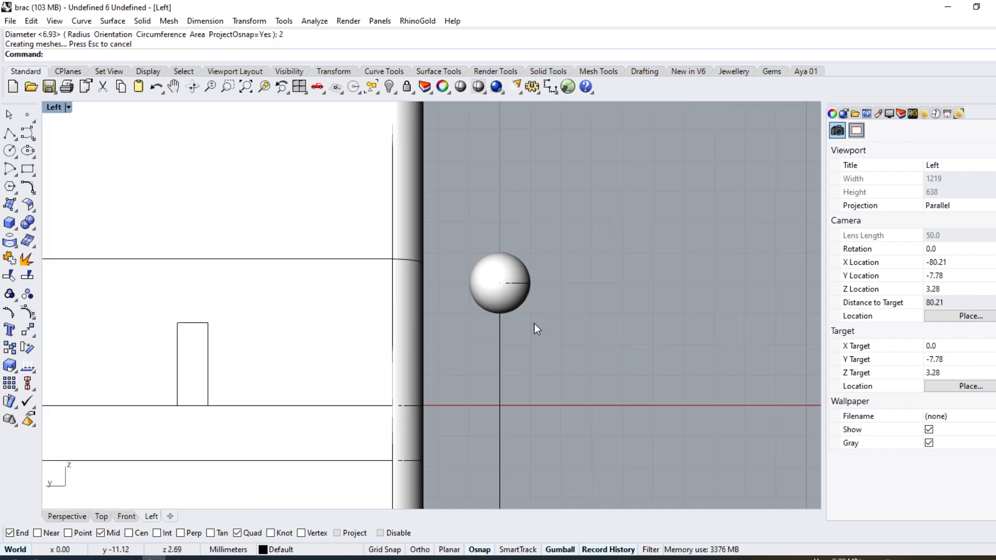
# Step: Draw a horizontal line from the sphere's centre toward the bracelet, ending just short of its edge, using only the centre snap
pyautogui.click(16, 139)
pyautogui.click(29, 143)
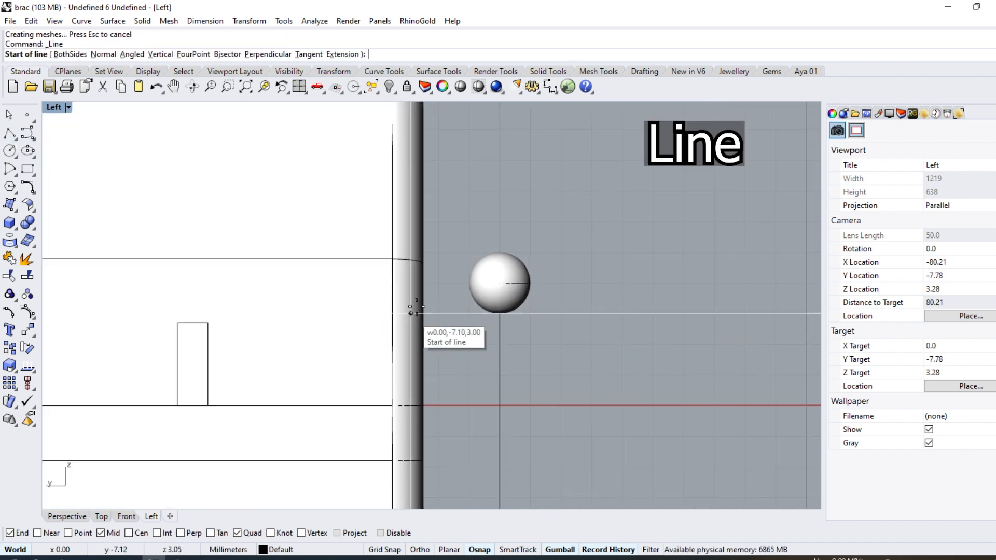
pyautogui.scroll(8, 492, 292)
pyautogui.write('c')
pyautogui.press('Return')
pyautogui.click(505, 272)
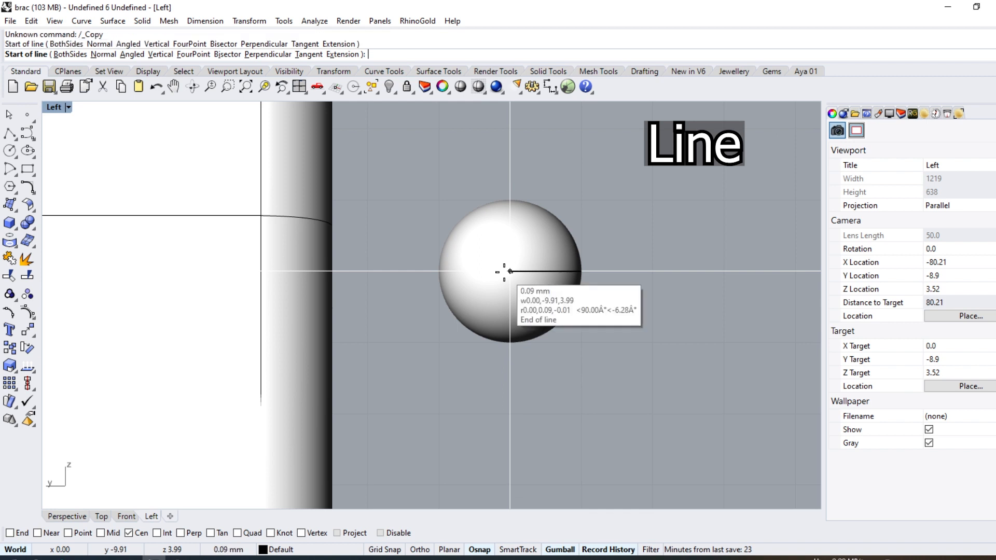
pyautogui.click(357, 272)
# Step: Build a round-capped pipe with a 0.7 mm diameter along the horizontal line
pyautogui.click(377, 271)
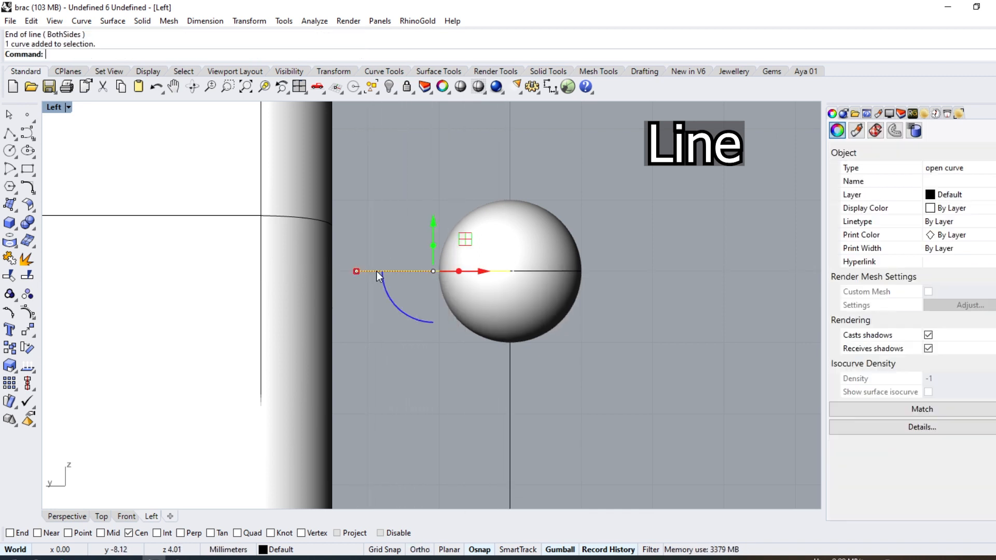
pyautogui.click(16, 228)
pyautogui.click(47, 264)
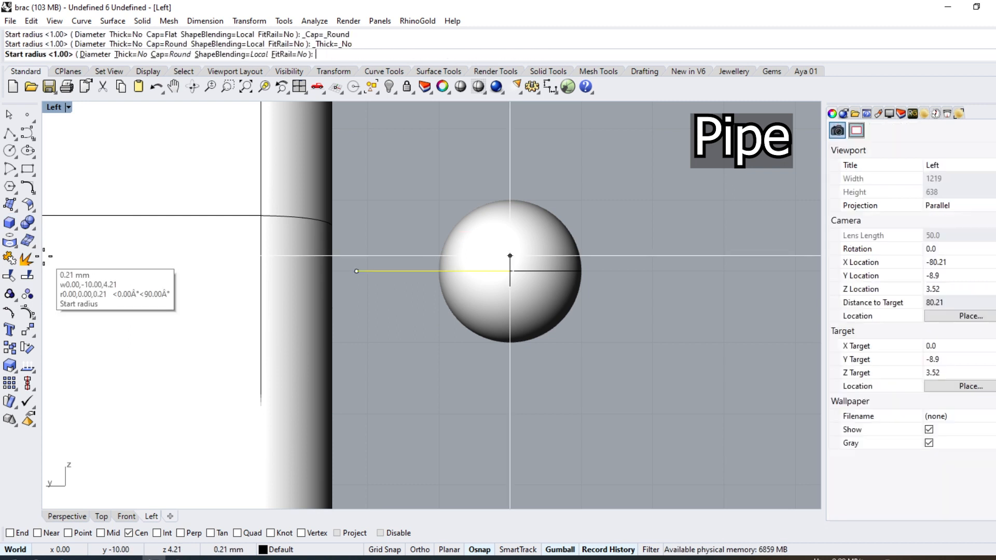
pyautogui.click(92, 54)
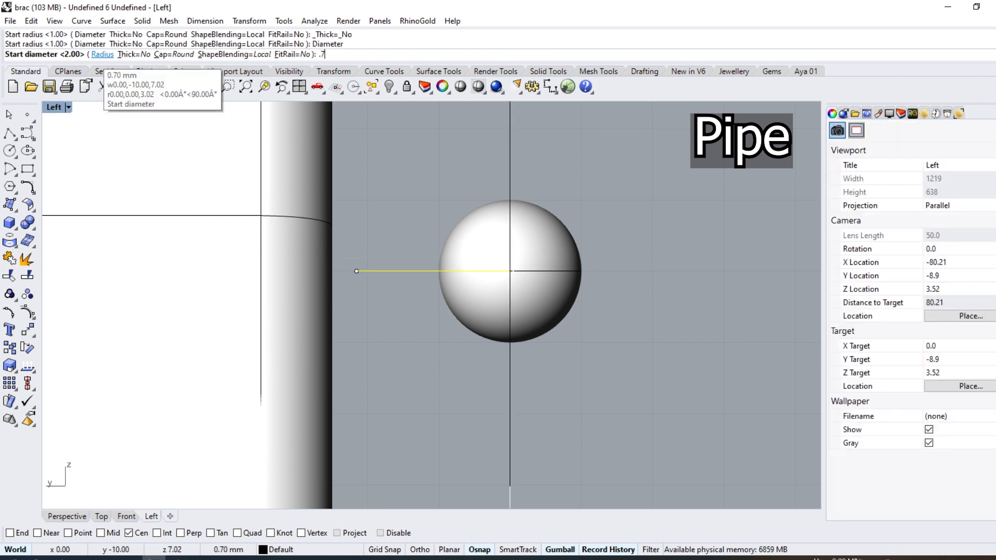
pyautogui.press('Return')
pyautogui.press('Return')
pyautogui.press('Return')
pyautogui.press('Escape')
pyautogui.scroll(-8, 412, 283)
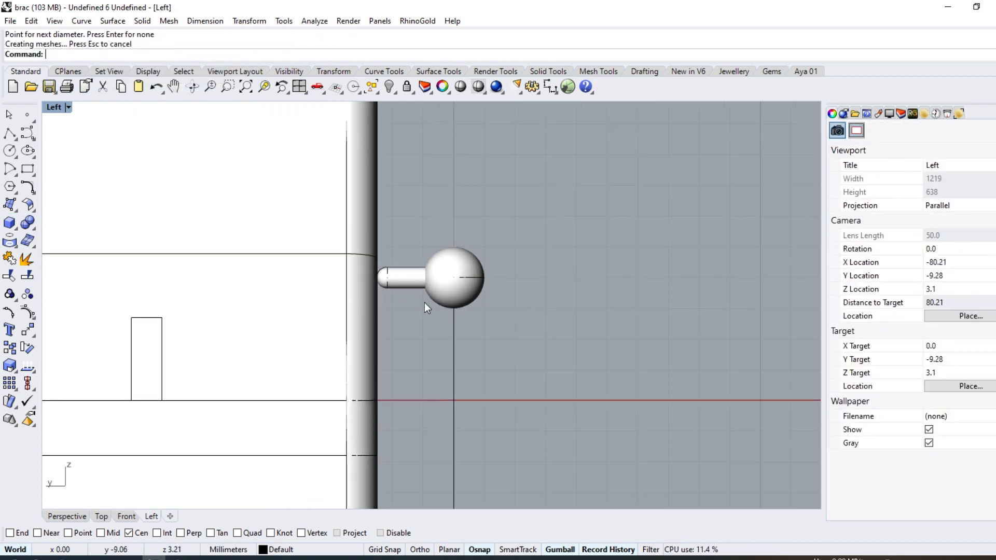
# Step: Combine the sphere and the pipe into one solid with BooleanUnion
pyautogui.scroll(3, 424, 302)
pyautogui.click(460, 251)
pyautogui.keyDown('shift'); pyautogui.click(408, 247); pyautogui.keyUp('shift')
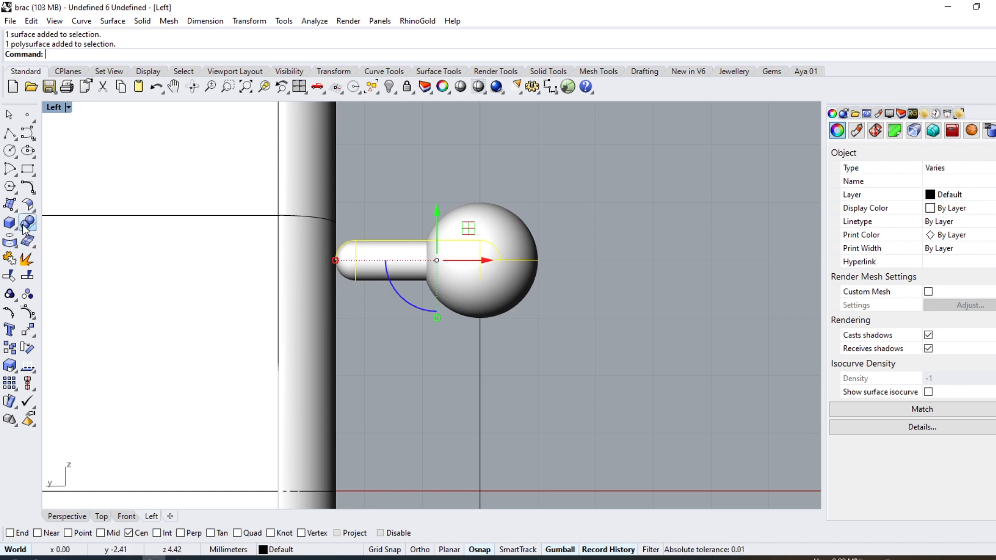
pyautogui.press('Escape')
pyautogui.scroll(-5, 445, 312)
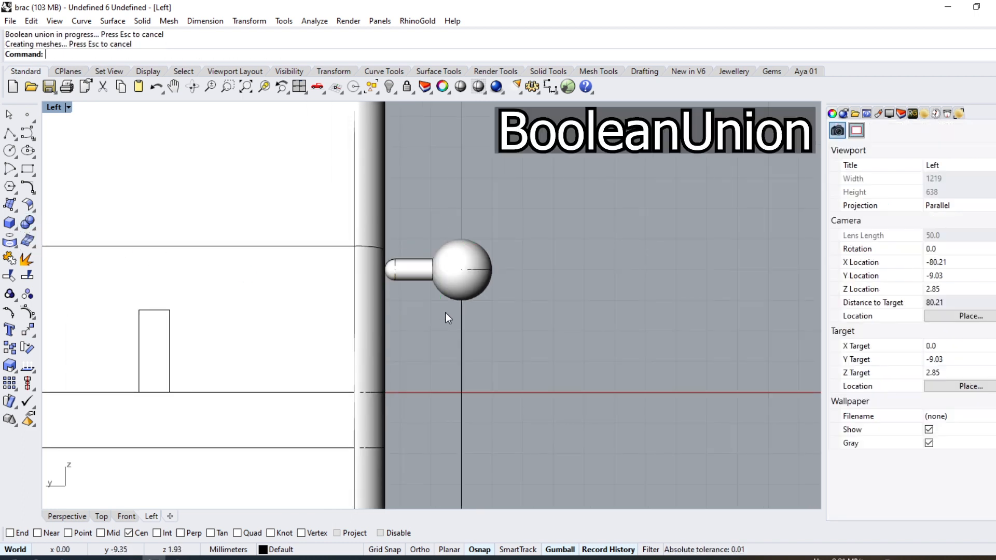
# Step: Move the united ball and pin down along the vertical line, leaving the construction lines in place
pyautogui.click(427, 239)
pyautogui.scroll(4, 402, 237)
pyautogui.moveTo(409, 209); pyautogui.dragTo(405, 278)
pyautogui.press('Escape')
# Step: Draw a 0.7 mm diameter circle centred on the lower end of the vertical line
pyautogui.click(10, 150)
pyautogui.scroll(-2, 445, 412)
pyautogui.click(444, 427)
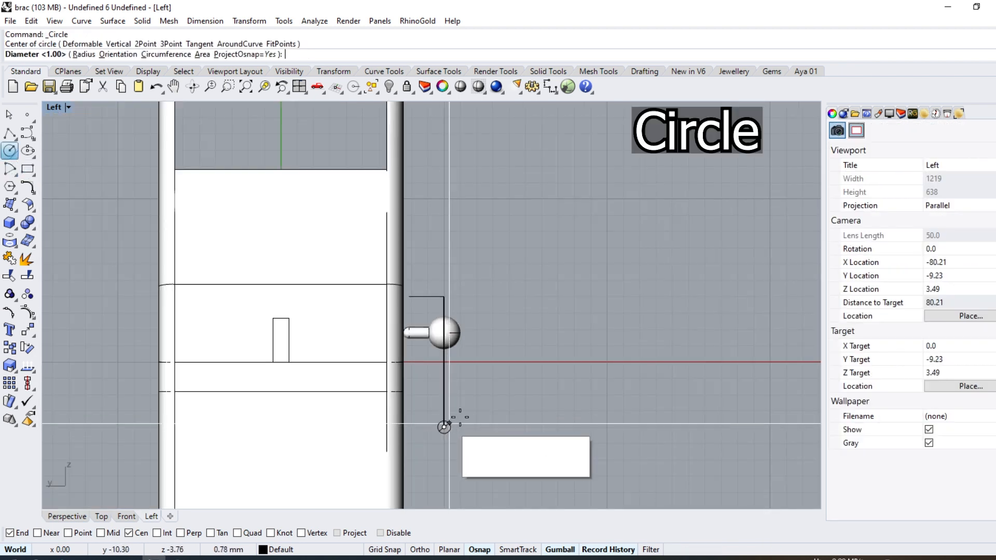
pyautogui.write('.7')
pyautogui.press('Return')
# Step: Offset the small circle 0.5 mm outward to make a concentric ring outline
pyautogui.scroll(10, 448, 466)
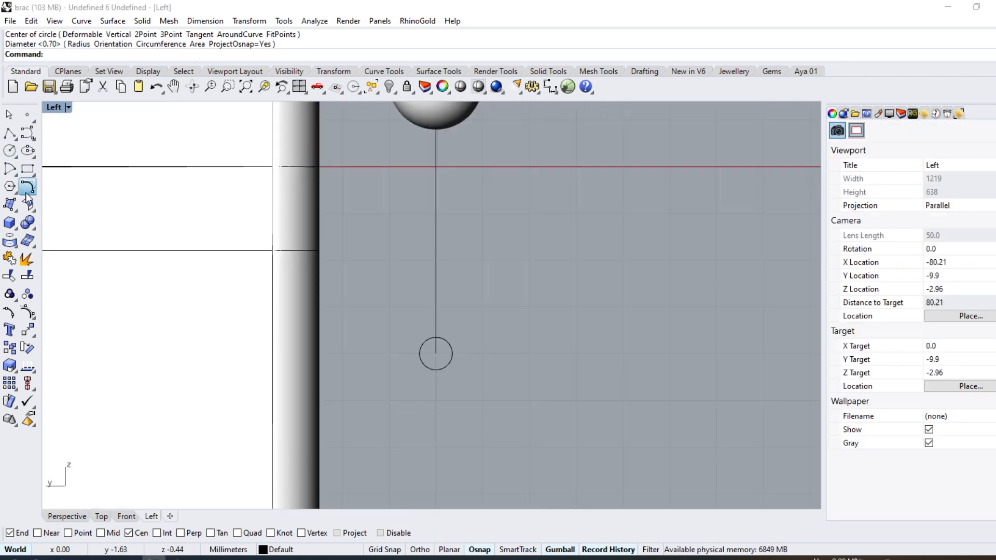
pyautogui.click(28, 188)
pyautogui.click(208, 197)
pyautogui.click(452, 357)
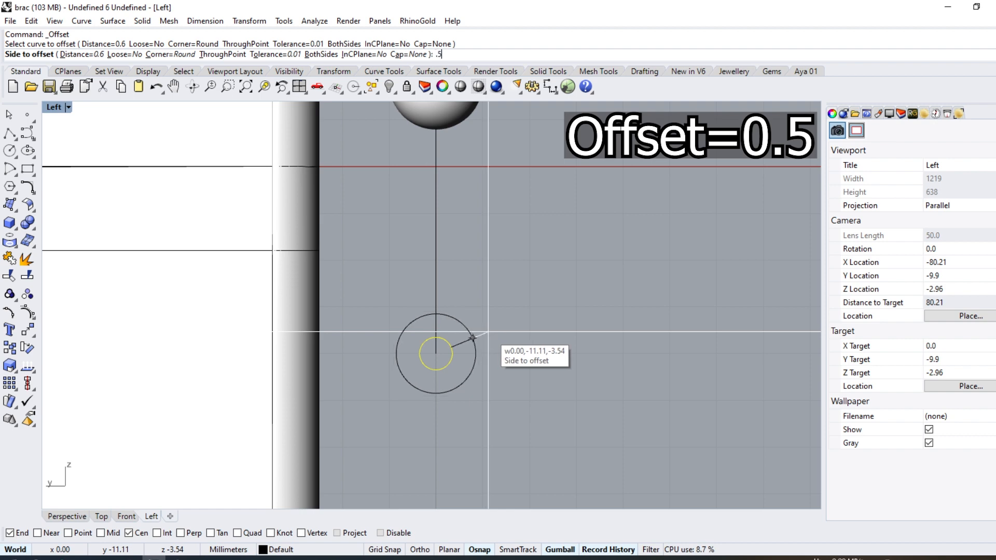
pyautogui.write('.5')
pyautogui.press('Return')
# Step: Loft the two concentric circles with straight sections to make a flat ring surface
pyautogui.click(112, 21)
pyautogui.click(131, 49)
pyautogui.press('Return')
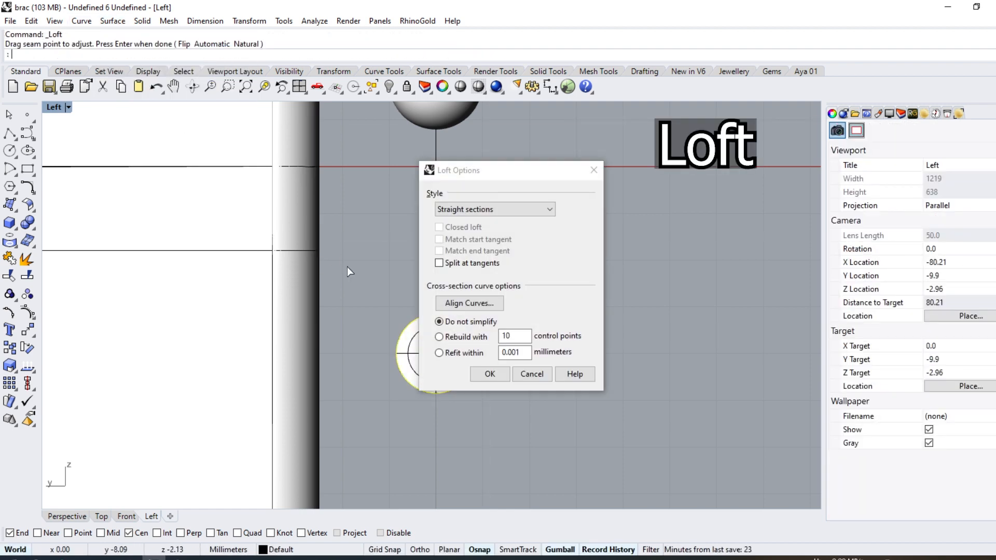
pyautogui.click(488, 373)
pyautogui.scroll(6, 427, 331)
# Step: Offset the flat ring surface 0.25 mm to both sides as a solid, deleting the input surface
pyautogui.click(459, 327)
pyautogui.click(474, 357)
pyautogui.click(68, 516)
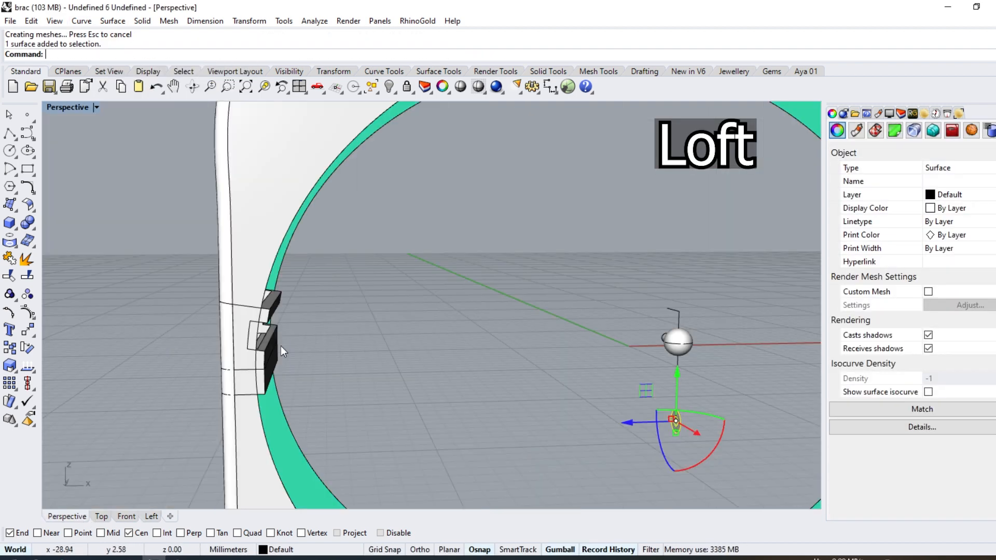
pyautogui.scroll(-4, 281, 347)
pyautogui.scroll(8, 553, 394)
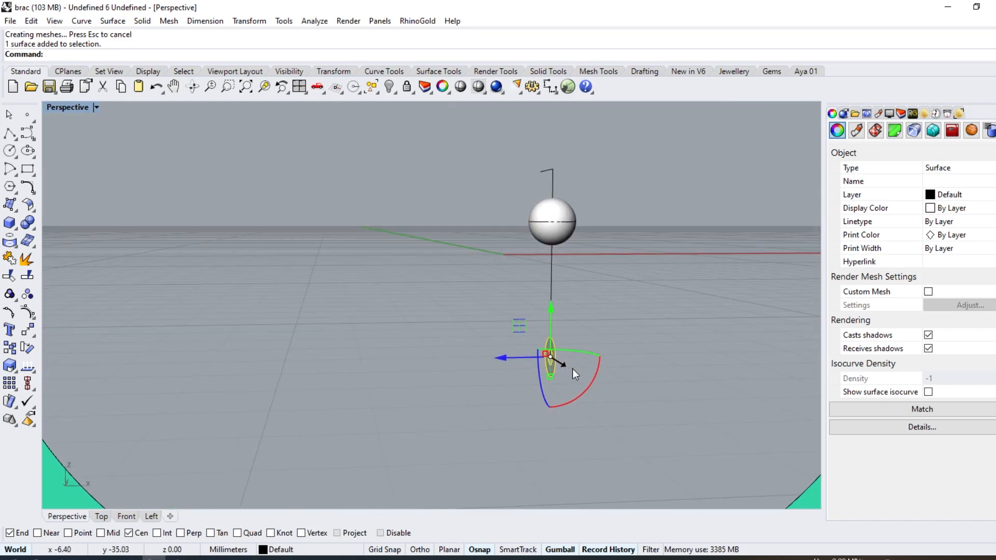
pyautogui.click(34, 212)
pyautogui.click(64, 229)
pyautogui.click(442, 55)
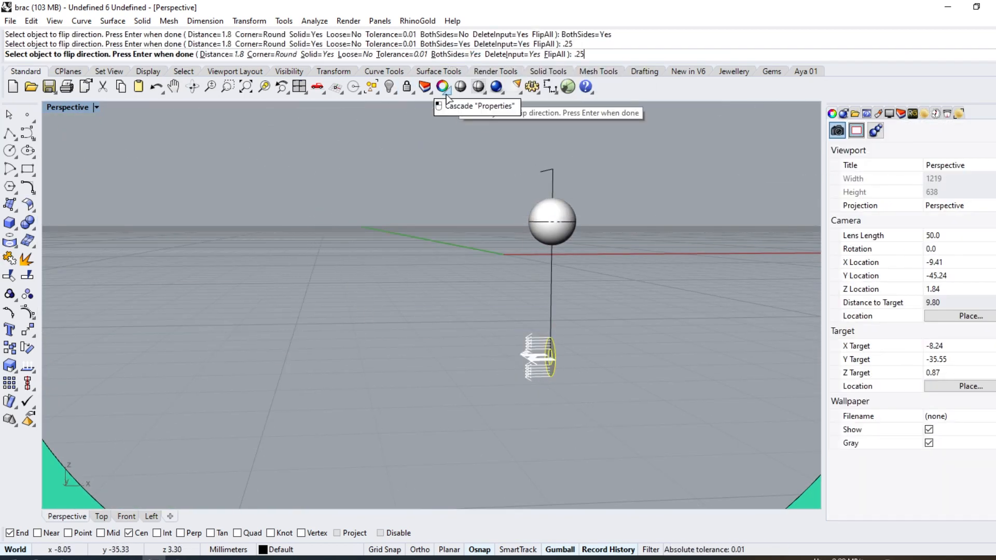
pyautogui.press('Return')
# Step: Move the ball-ended pin and the ring together along X to the slotted clasp side of the bracelet
pyautogui.moveTo(259, 325); pyautogui.dragTo(481, 289, button='right')
pyautogui.scroll(-7, 481, 289)
pyautogui.scroll(7, 358, 311)
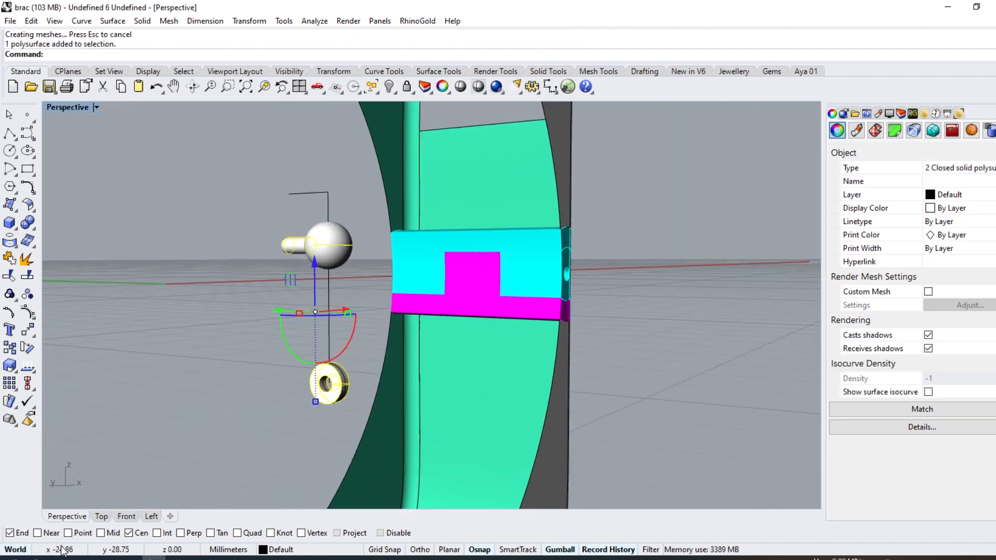
pyautogui.click(126, 517)
pyautogui.scroll(-10, 249, 346)
pyautogui.hotkey('ctrl', 'alt', 's')
pyautogui.scroll(4, 348, 353)
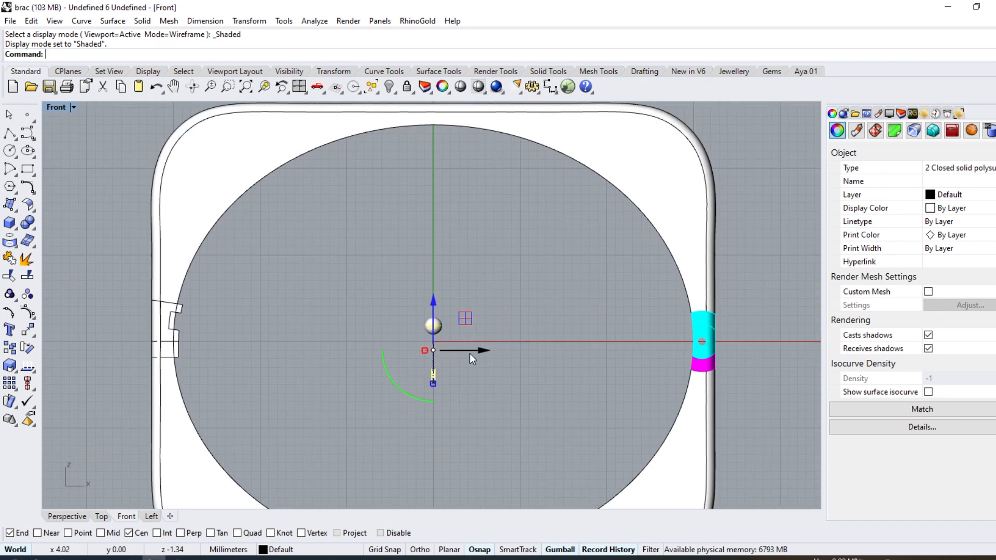
pyautogui.moveTo(471, 358); pyautogui.dragTo(205, 348)
pyautogui.scroll(2, 149, 352)
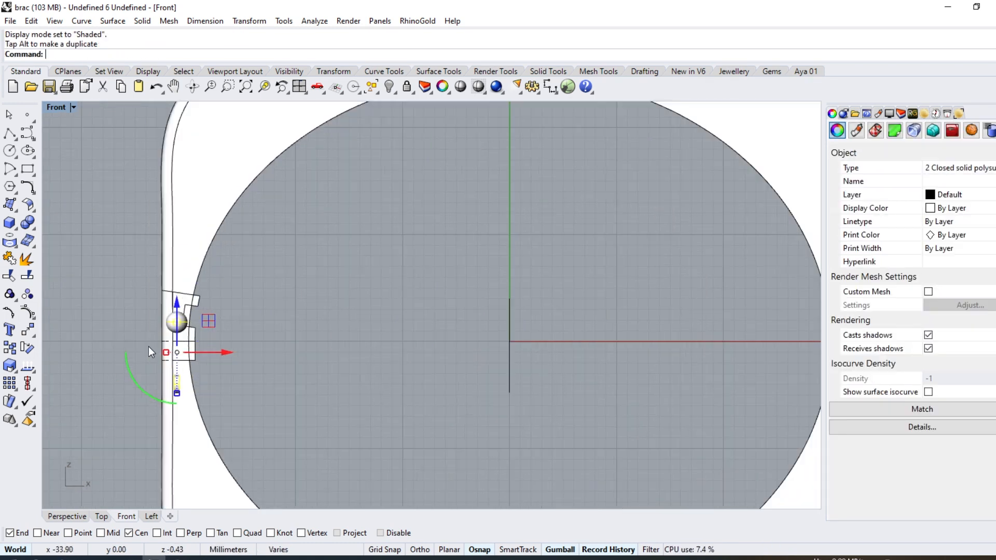
# Step: Lower the ball-ended pin slightly towards the clasp's horizontal seam in the front view
pyautogui.scroll(5, 149, 351)
pyautogui.click(192, 244)
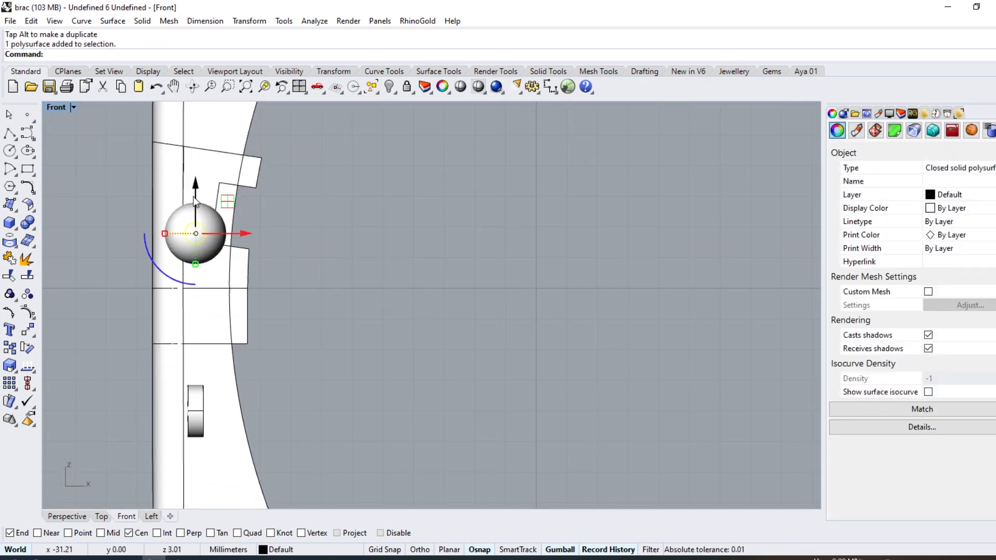
pyautogui.moveTo(193, 198); pyautogui.dragTo(189, 223)
pyautogui.scroll(4, 197, 262)
pyautogui.scroll(-4, 216, 241)
# Step: Shift the pin and ring slightly towards the bracelet's outer face, and move the ring alone against the bracelet's side edge
pyautogui.keyDown('shift'); pyautogui.click(207, 383); pyautogui.keyUp('shift')
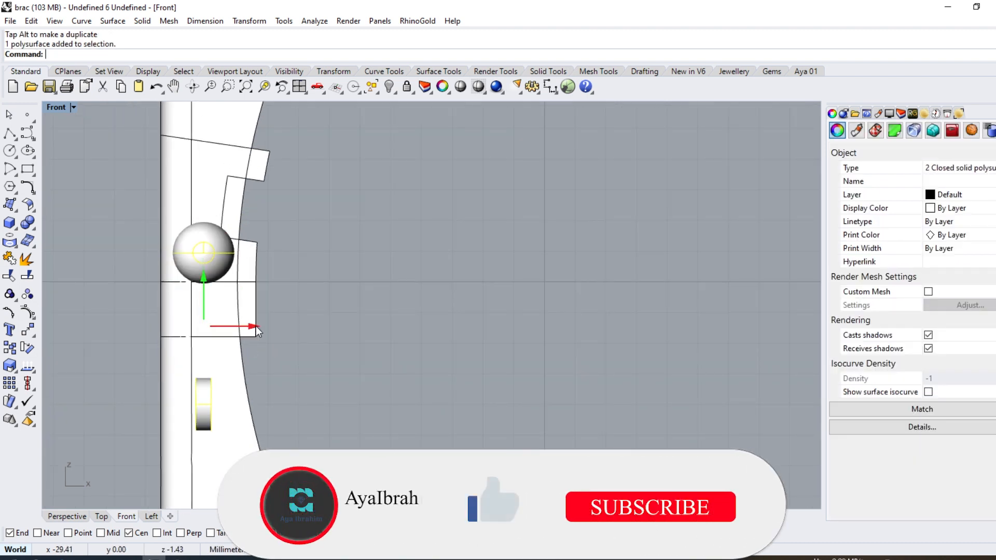
pyautogui.moveTo(256, 326); pyautogui.dragTo(246, 327)
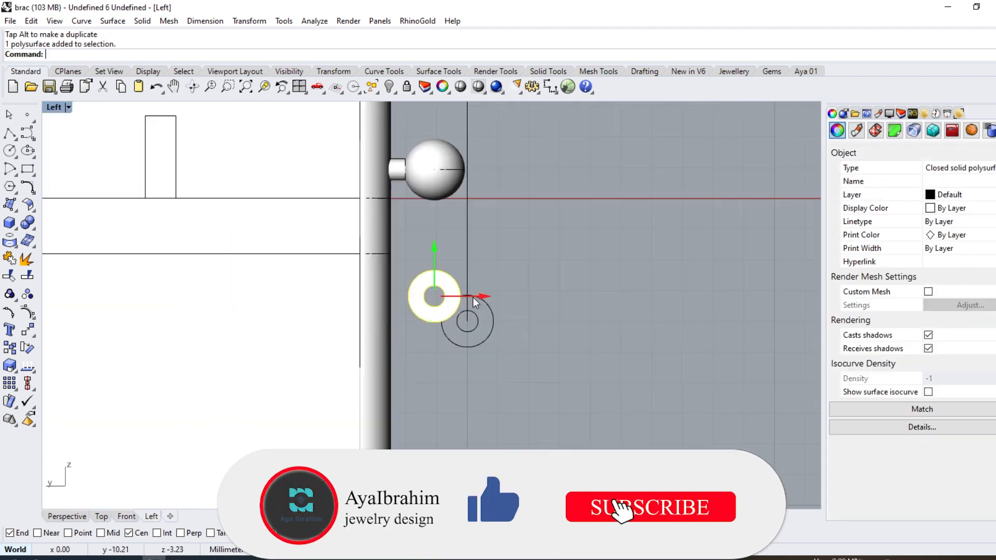
pyautogui.moveTo(473, 297); pyautogui.dragTo(444, 300)
# Step: Delete the leftover construction circles, the vertical line and the short horizontal line beside the bracelet
pyautogui.moveTo(515, 257); pyautogui.dragTo(457, 359)
pyautogui.press('Delete')
pyautogui.scroll(-8, 458, 358)
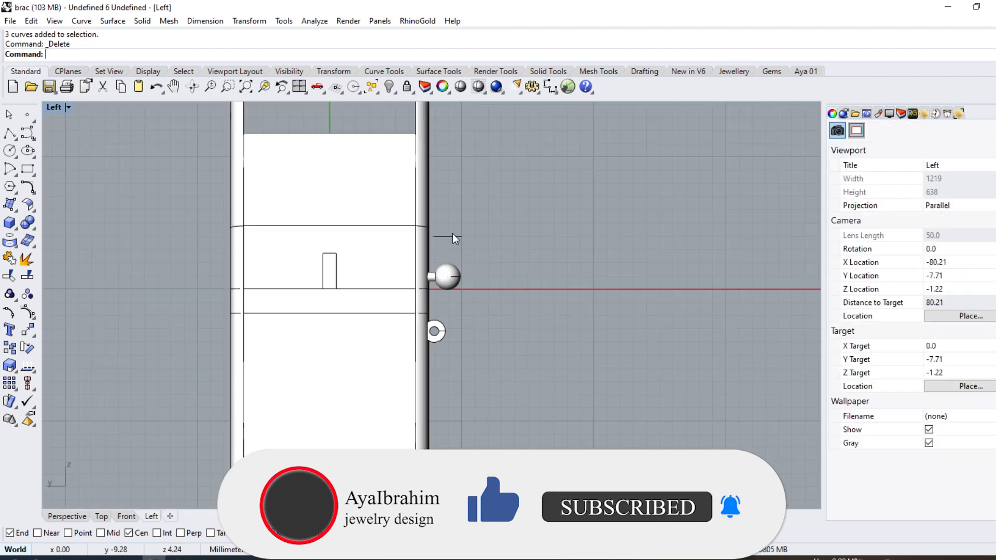
pyautogui.click(452, 236)
pyautogui.press('Delete')
pyautogui.scroll(2, 251, 226)
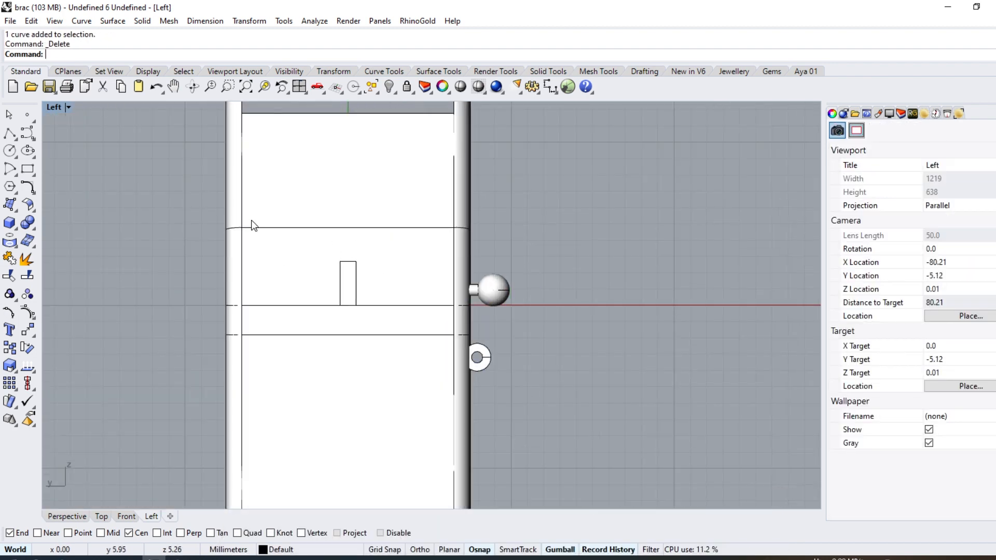
# Step: Split the outer side surface along V isocurves at the clasp base's upper and lower edges and delete the strip between them
pyautogui.click(67, 516)
pyautogui.moveTo(544, 251); pyautogui.dragTo(467, 303, button='right')
pyautogui.scroll(-20, 467, 303)
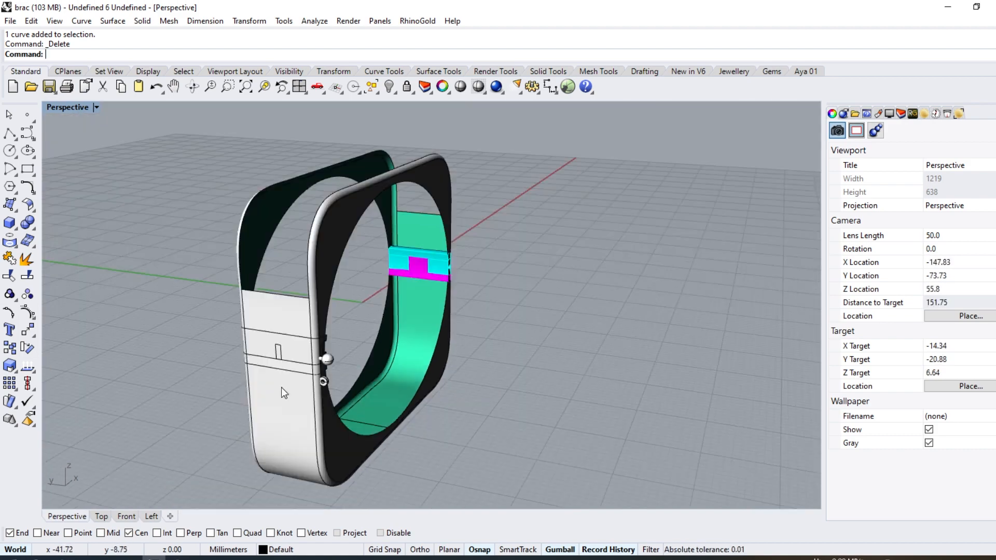
pyautogui.scroll(6, 281, 387)
pyautogui.moveTo(281, 384); pyautogui.dragTo(326, 354, button='right')
pyautogui.click(328, 313)
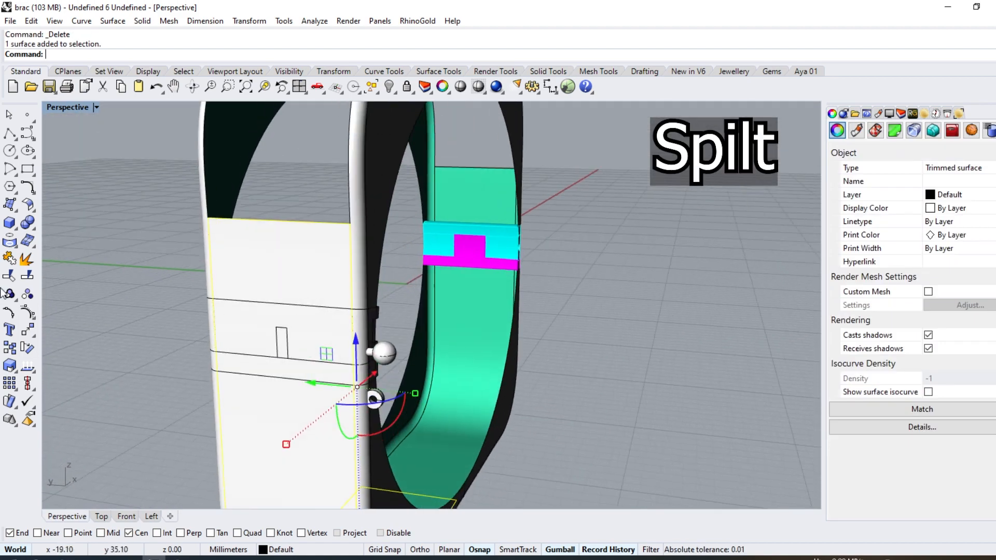
pyautogui.click(27, 277)
pyautogui.click(91, 54)
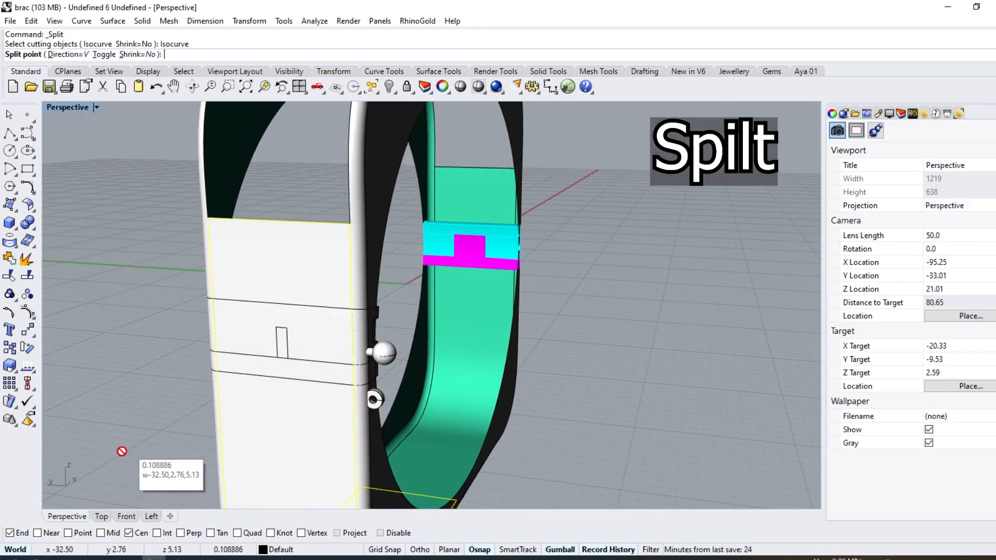
pyautogui.click(37, 532)
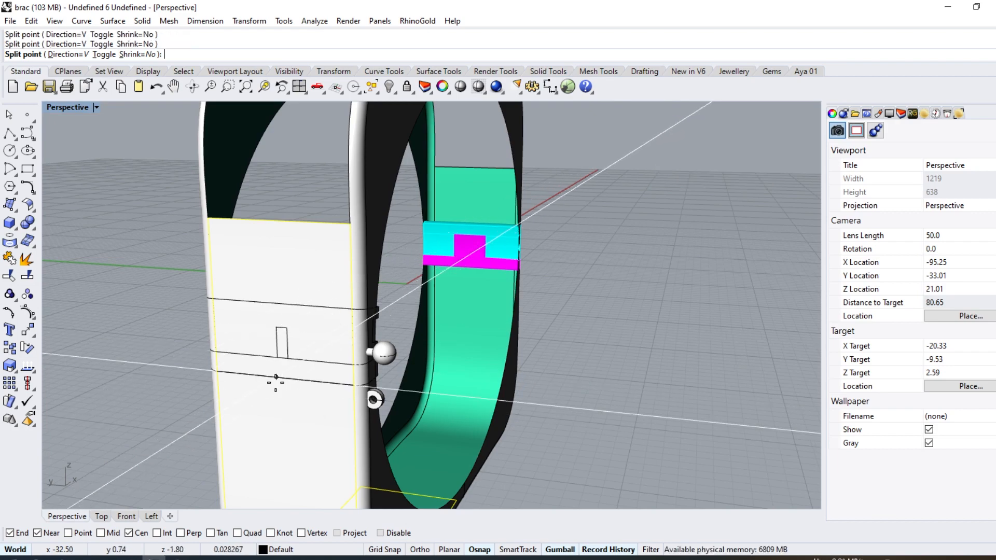
pyautogui.rightClick(275, 383)
pyautogui.keyDown('ctrl'); pyautogui.click(294, 284); pyautogui.keyUp('ctrl')
pyautogui.keyDown('ctrl'); pyautogui.click(285, 415); pyautogui.keyUp('ctrl')
pyautogui.moveTo(310, 367); pyautogui.dragTo(311, 290, button='right')
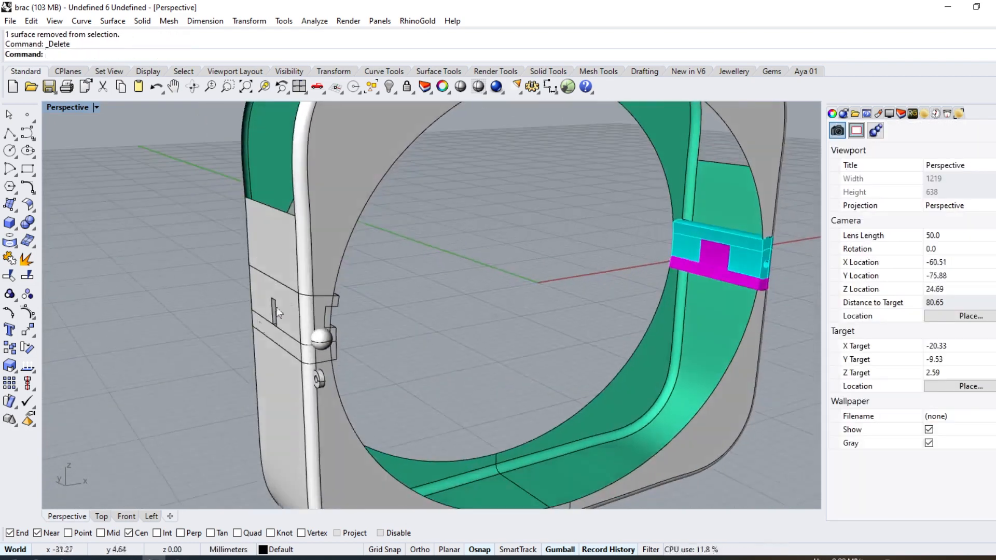
pyautogui.scroll(5, 311, 288)
pyautogui.click(325, 287)
pyautogui.click(61, 293)
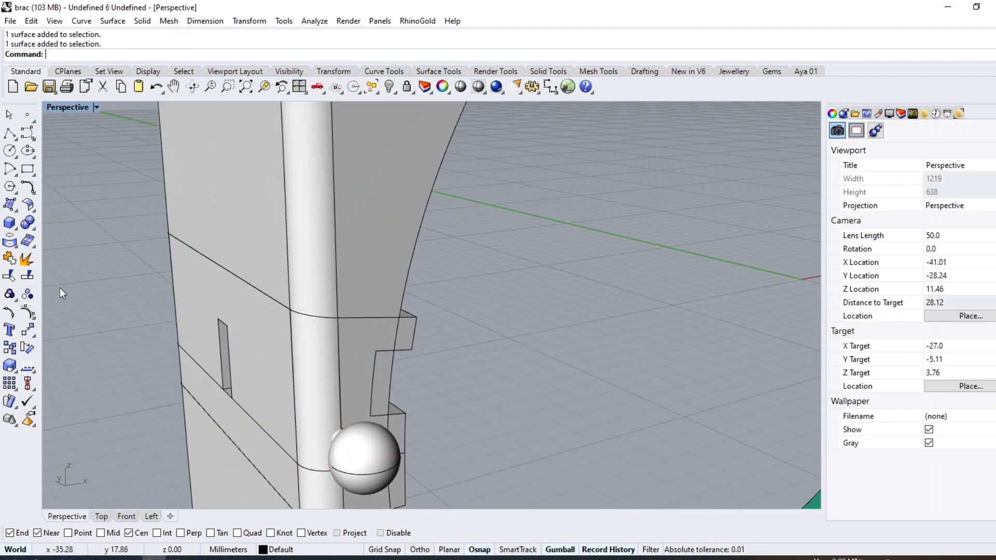
pyautogui.click(350, 326)
pyautogui.moveTo(371, 298); pyautogui.dragTo(370, 394, button='right')
pyautogui.click(370, 393)
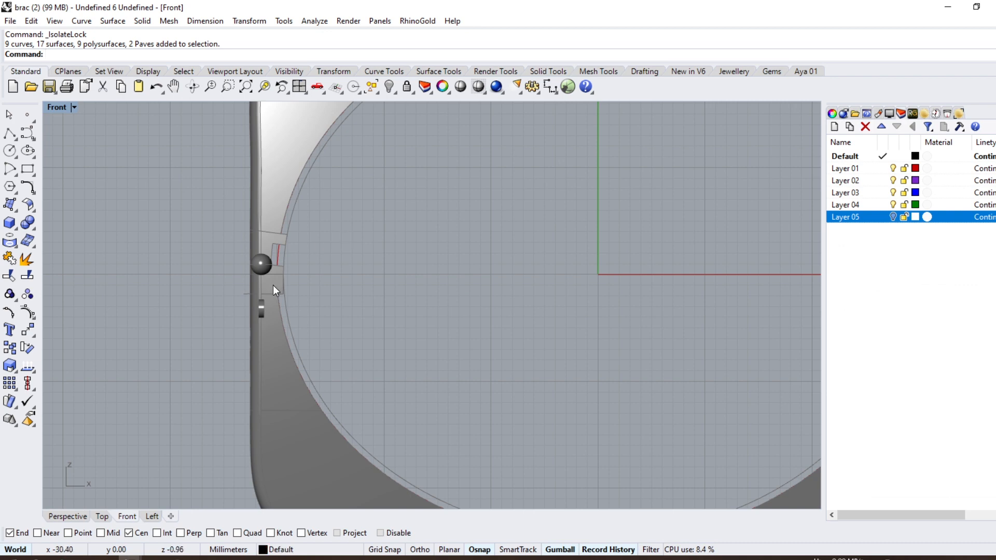
# Step: Hide the Default-layer oval curve that overlaps the red Layer 01 oval in a wireframe front view
pyautogui.hotkey('ctrl', 'alt', 'w')
pyautogui.click(281, 275)
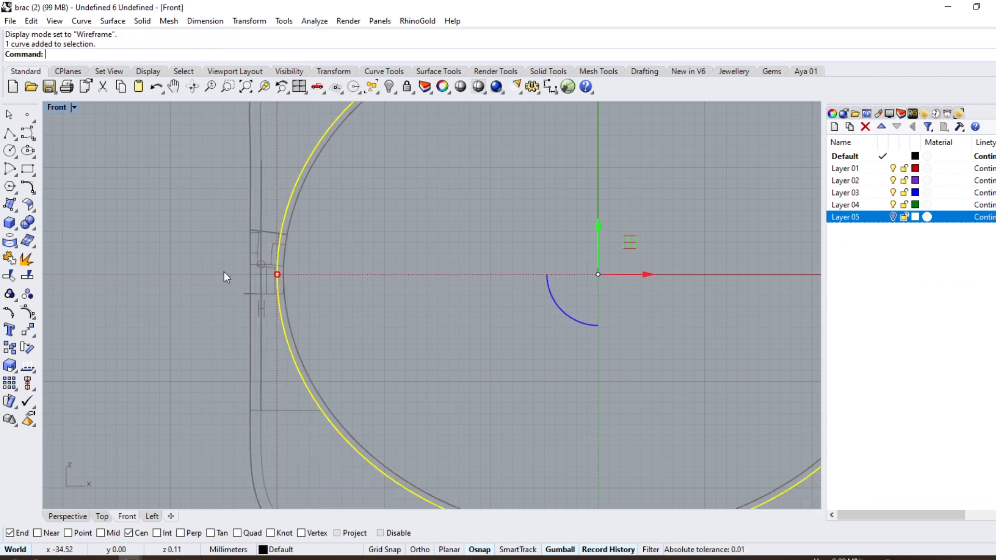
pyautogui.moveTo(223, 272); pyautogui.dragTo(184, 313, button='right')
pyautogui.scroll(-3, 240, 251)
pyautogui.hotkey('ctrl', 'h')
# Step: Offset the red oval 1 mm outward and bridge both ovals above the clasp with a tangent arc of about 0.5 mm radius
pyautogui.scroll(8, 207, 321)
pyautogui.click(27, 187)
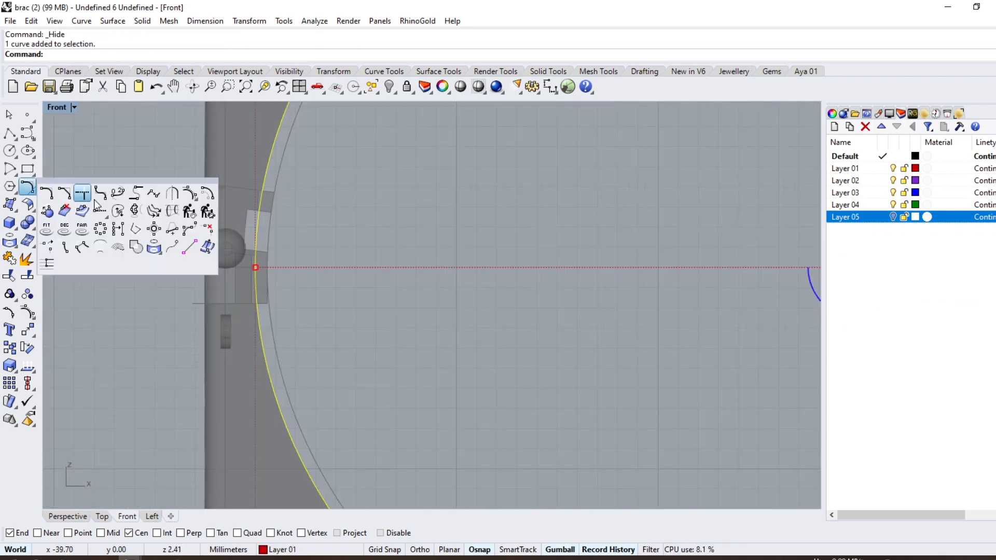
pyautogui.click(207, 193)
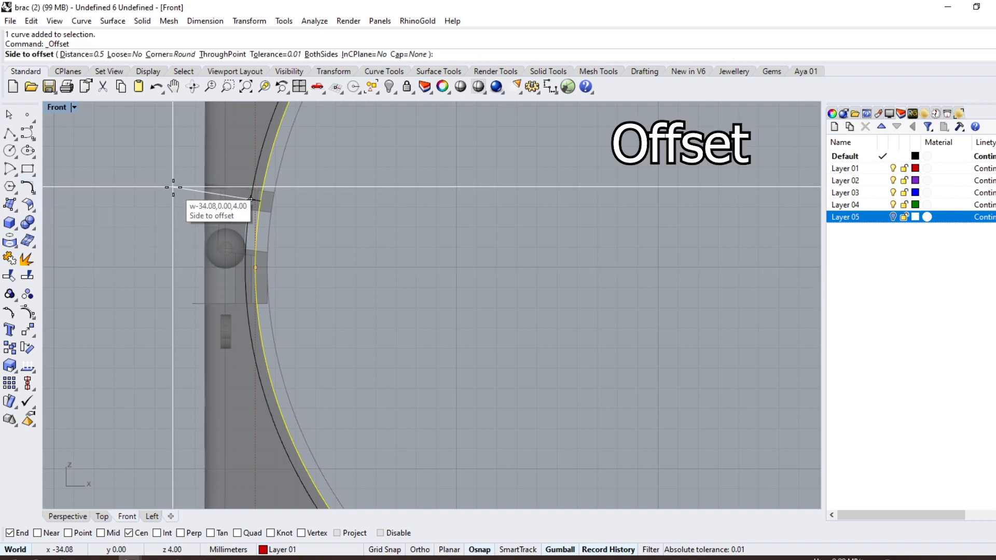
pyautogui.hotkey('ctrl', 'alt', 'w')
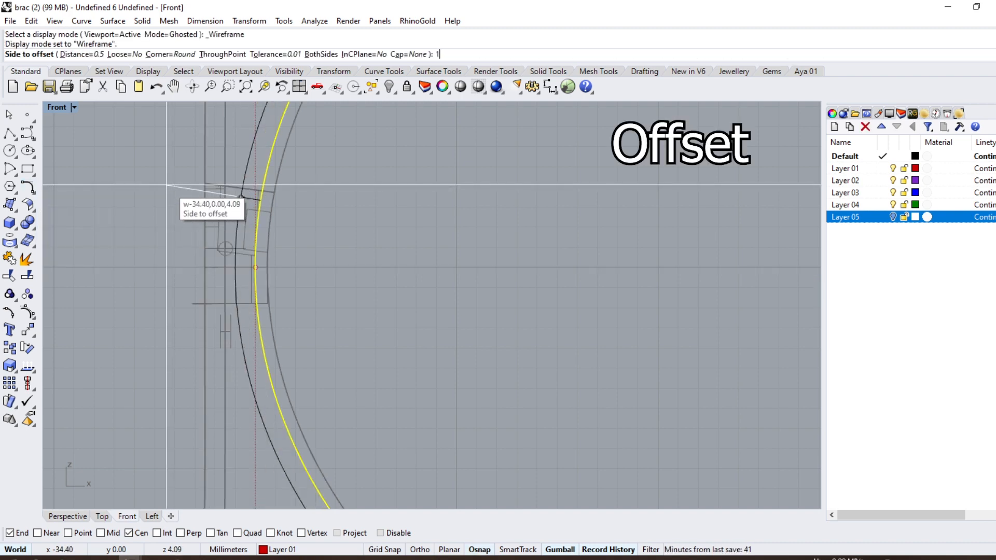
pyautogui.press('Return')
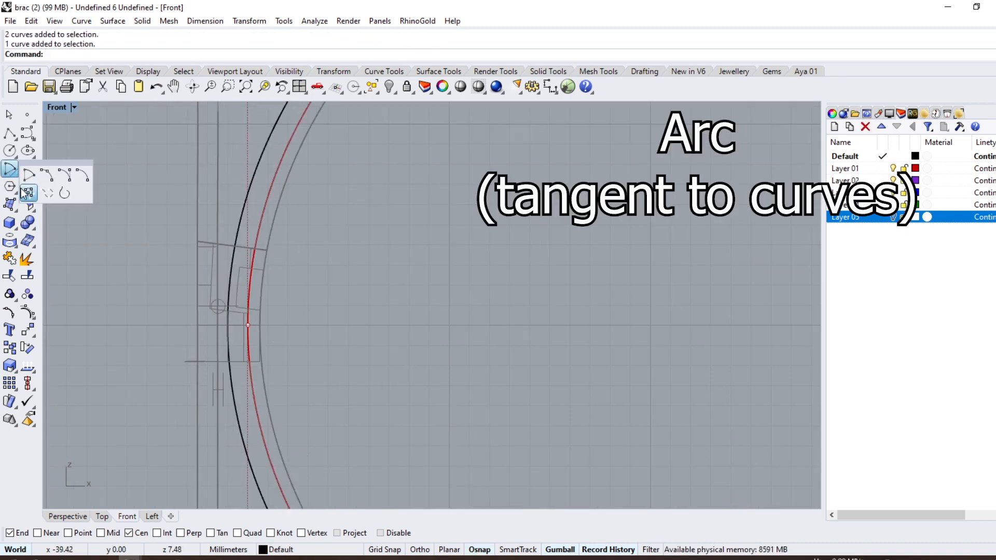
pyautogui.click(26, 193)
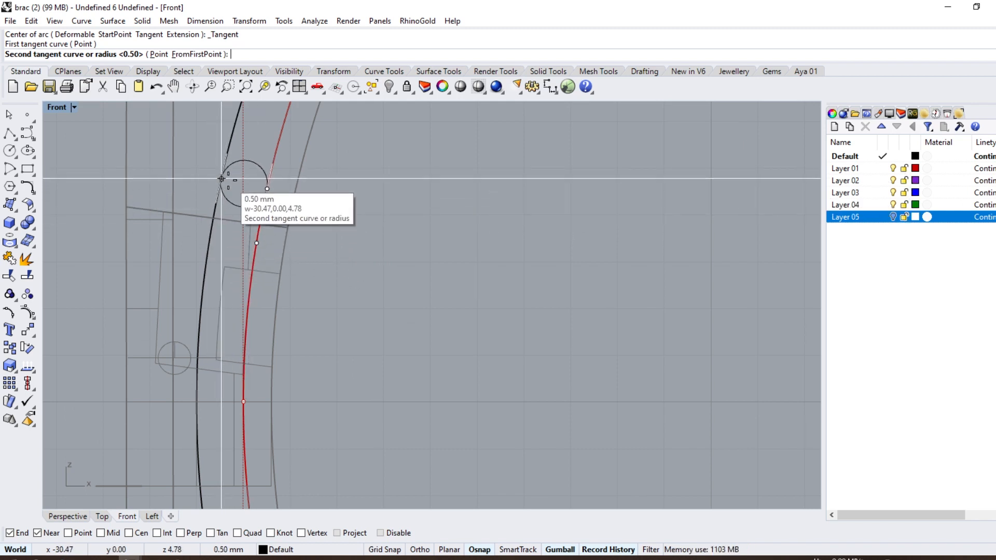
pyautogui.click(222, 171)
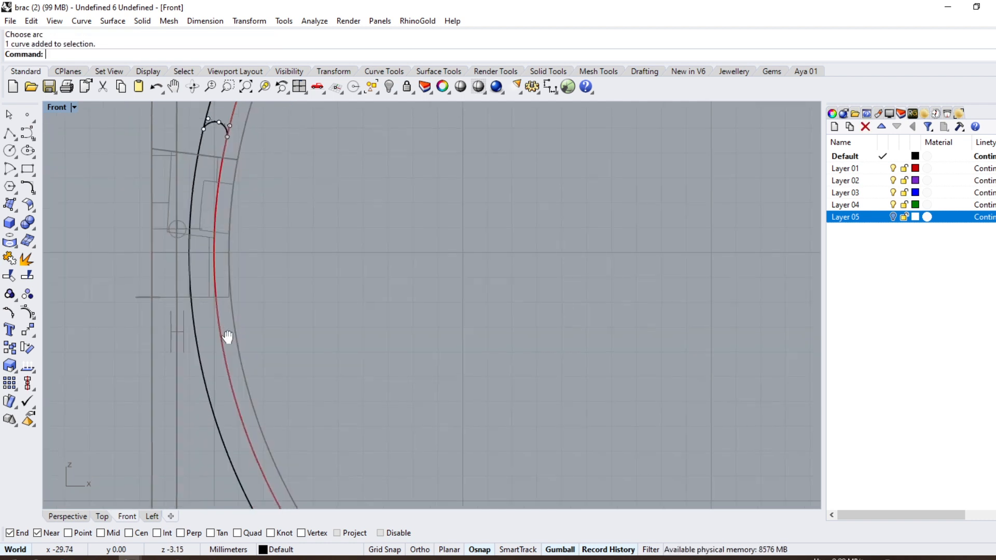
# Step: Split the offset oval at the arc's end and just above the horizontal axis, and delete everything except the short segment between
pyautogui.click(200, 332)
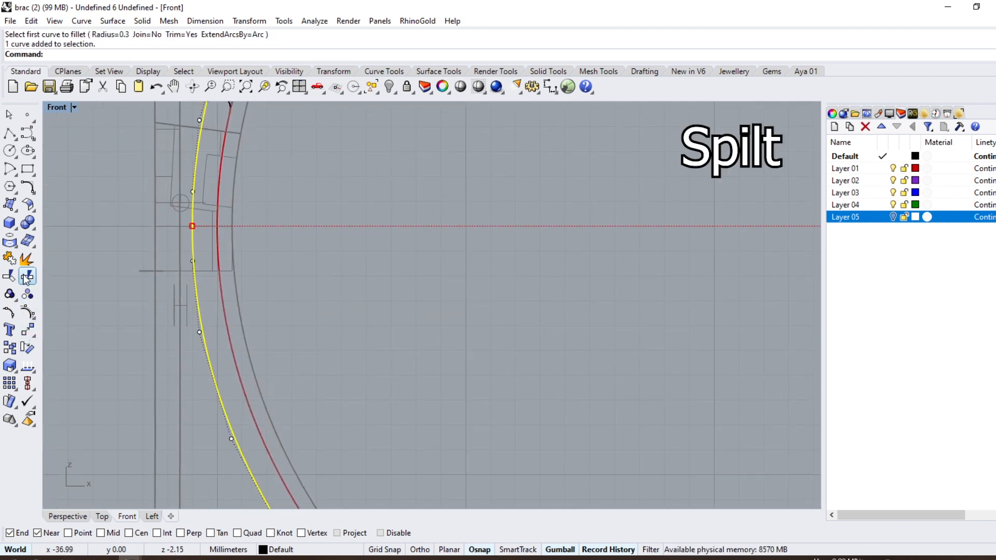
pyautogui.click(97, 55)
pyautogui.moveTo(173, 262); pyautogui.dragTo(161, 343, button='right')
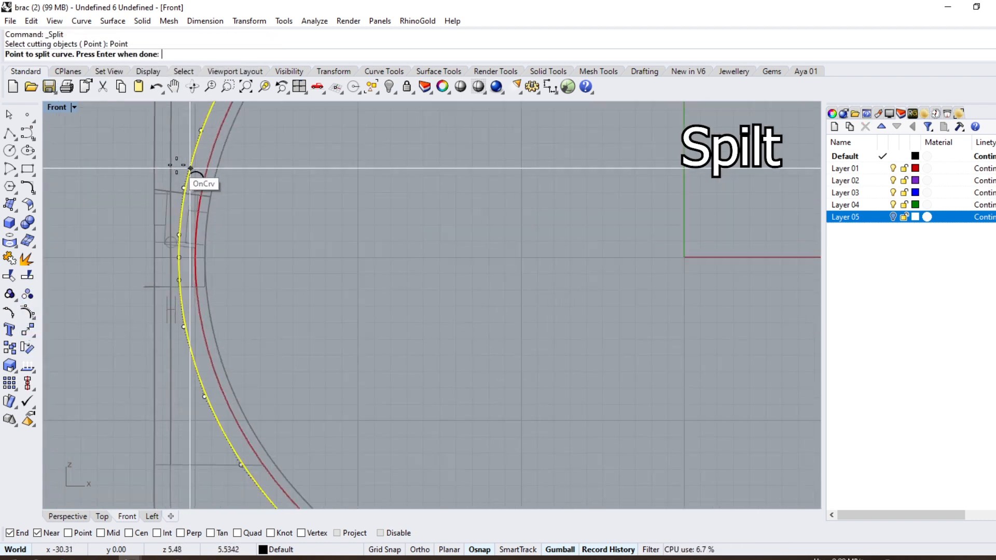
pyautogui.scroll(3, 188, 337)
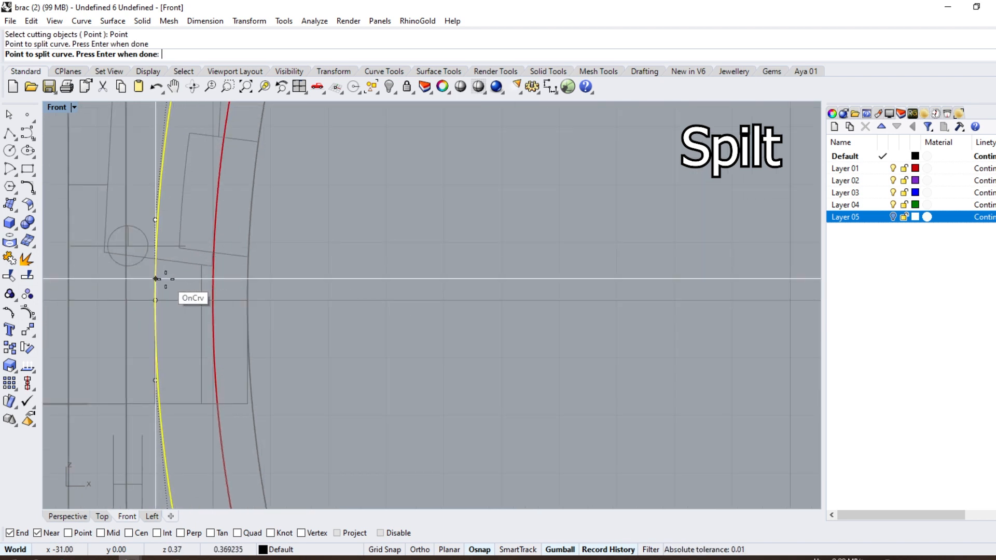
pyautogui.scroll(4, 192, 270)
pyautogui.scroll(-4, 177, 313)
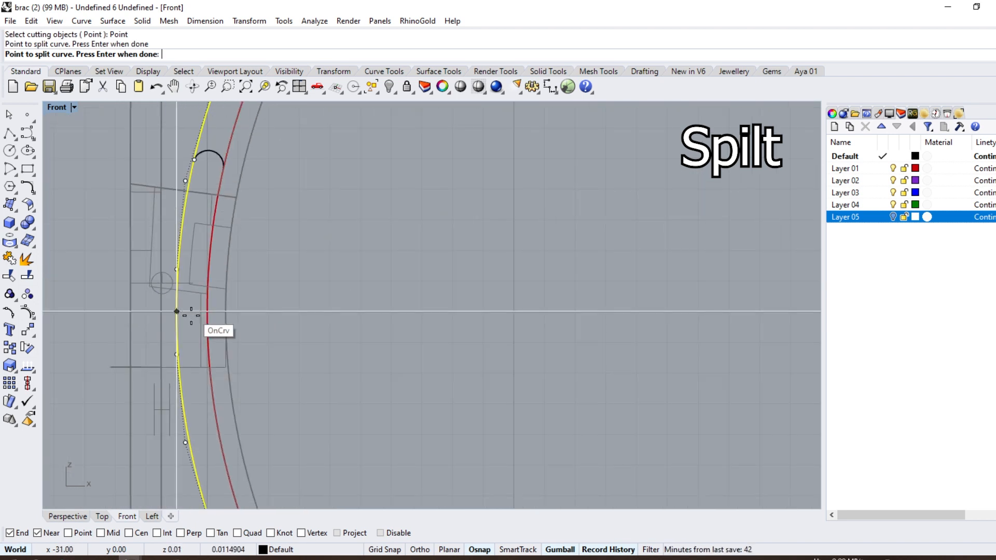
pyautogui.scroll(3, 177, 313)
pyautogui.scroll(4, 177, 313)
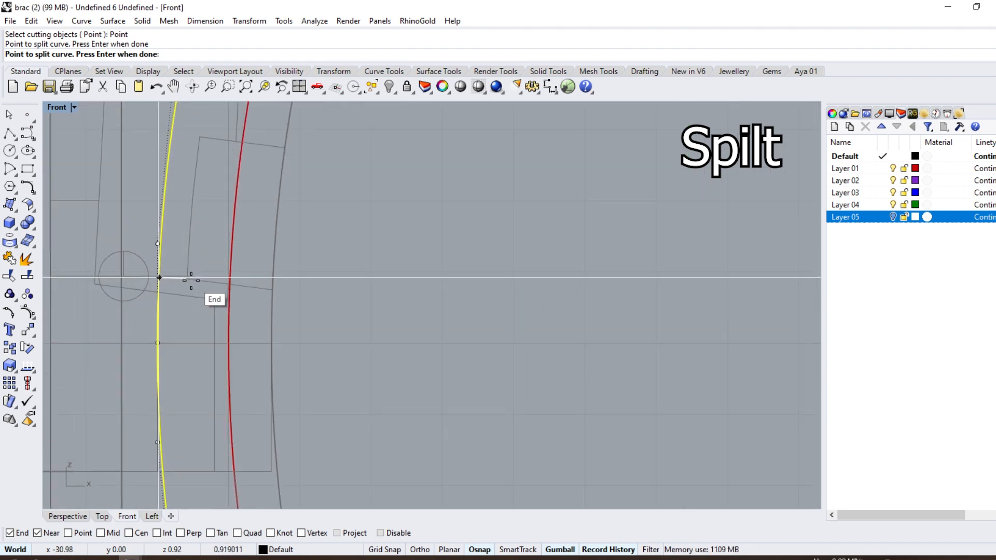
pyautogui.scroll(-1, 175, 293)
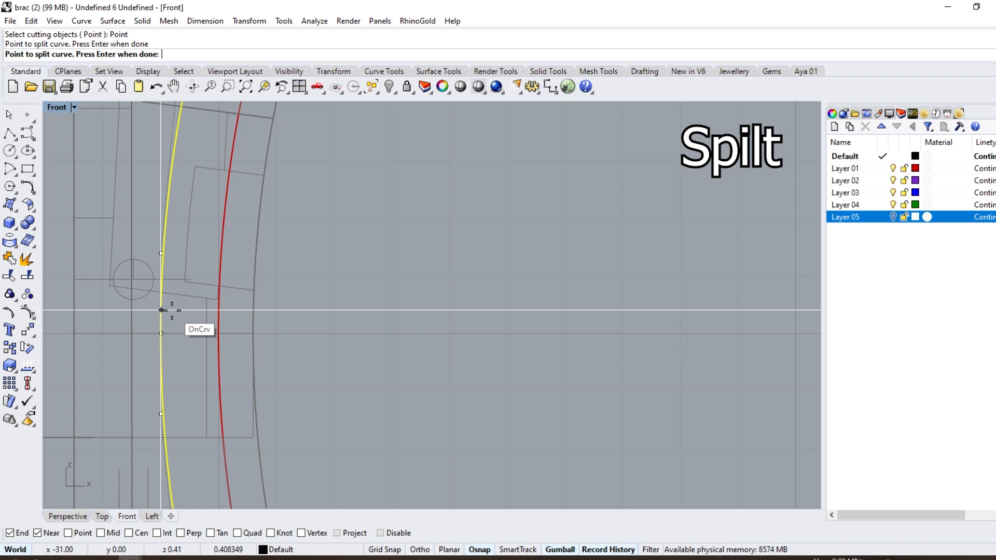
pyautogui.keyDown('ctrl'); pyautogui.click(162, 294); pyautogui.keyUp('ctrl')
pyautogui.scroll(-3, 162, 294)
pyautogui.press('Delete')
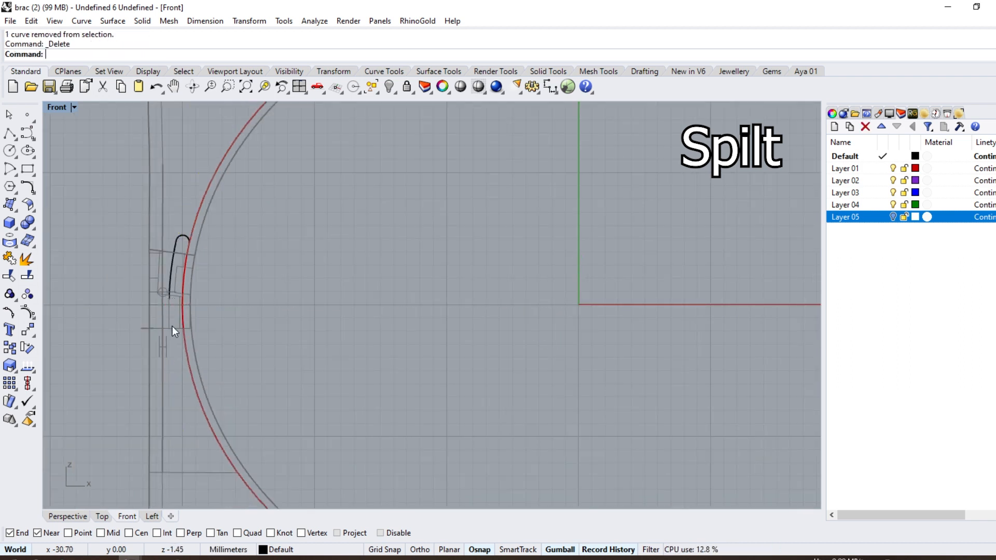
# Step: Split the red oval at the arc's end and about 2.8 mm below the horizontal axis, and delete everything except the segment between
pyautogui.scroll(1, 175, 321)
pyautogui.click(186, 307)
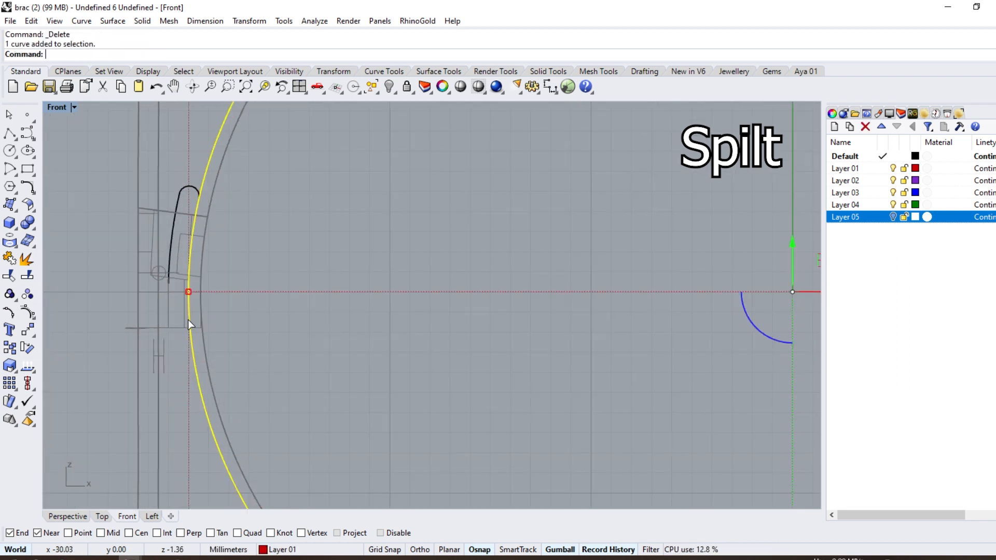
pyautogui.write('split')
pyautogui.press('Return')
pyautogui.click(98, 55)
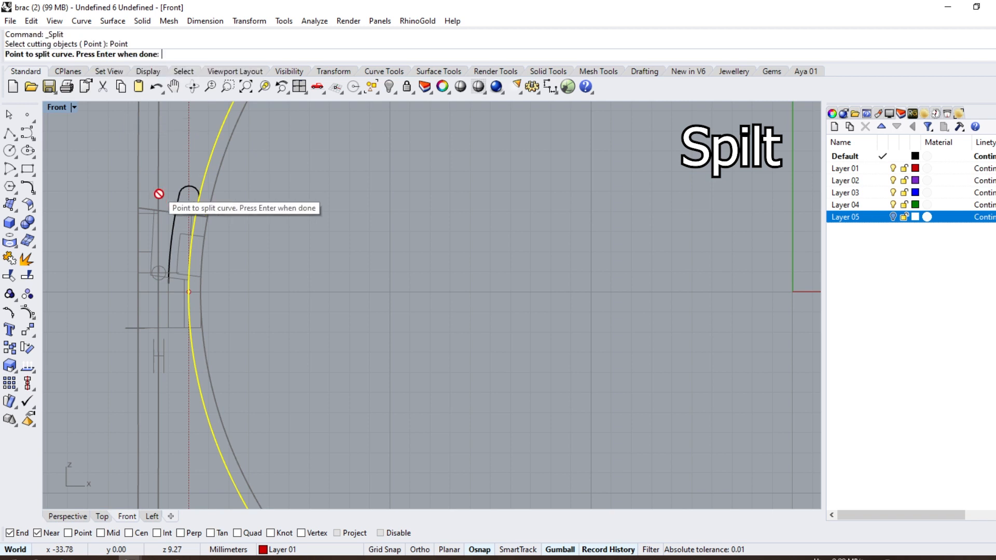
pyautogui.click(199, 197)
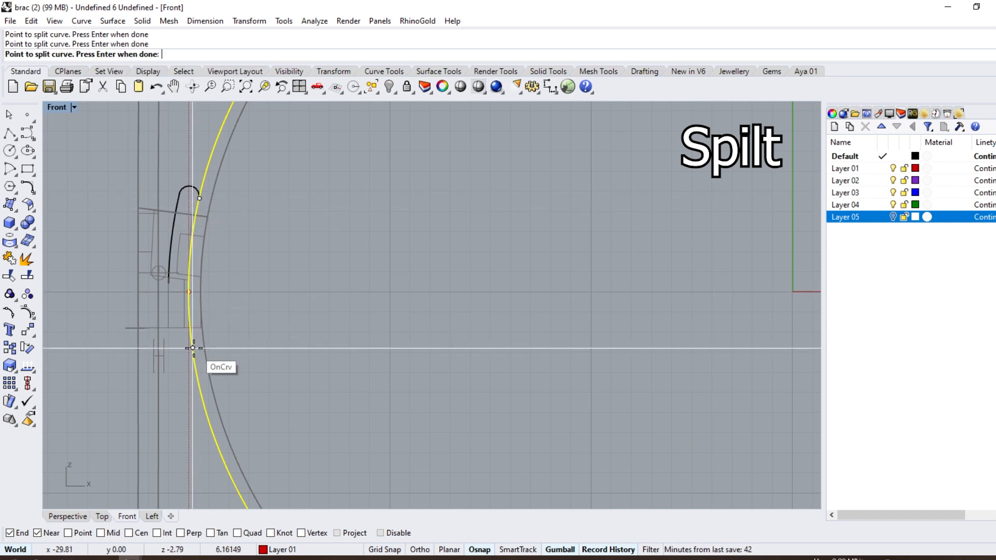
pyautogui.click(193, 347)
pyautogui.press('Return')
pyautogui.keyDown('ctrl'); pyautogui.click(190, 330); pyautogui.keyUp('ctrl')
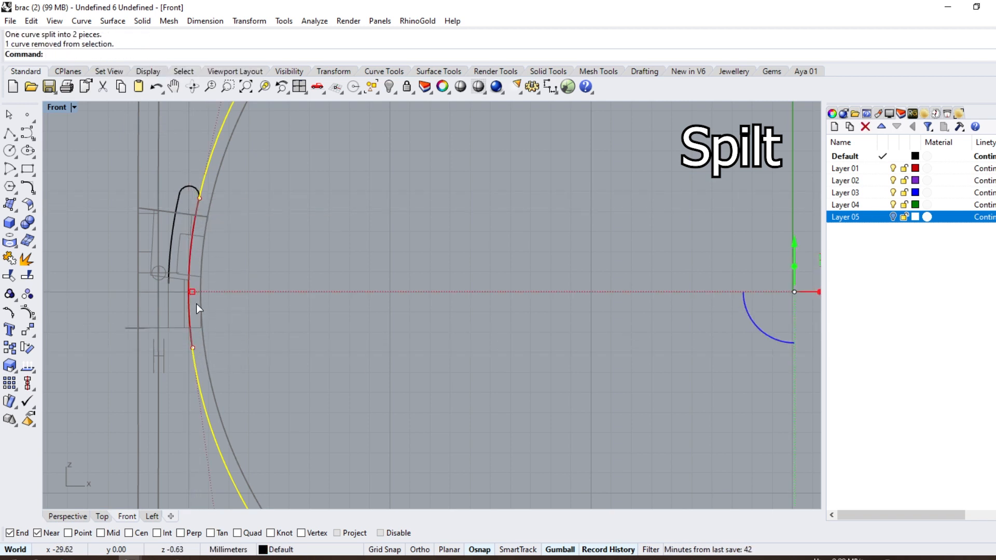
pyautogui.press('Delete')
# Step: Join the two oval segments and the arc into one hook-shaped curve and offset it 0.4 mm inward
pyautogui.moveTo(212, 226); pyautogui.dragTo(147, 268)
pyautogui.click(10, 258)
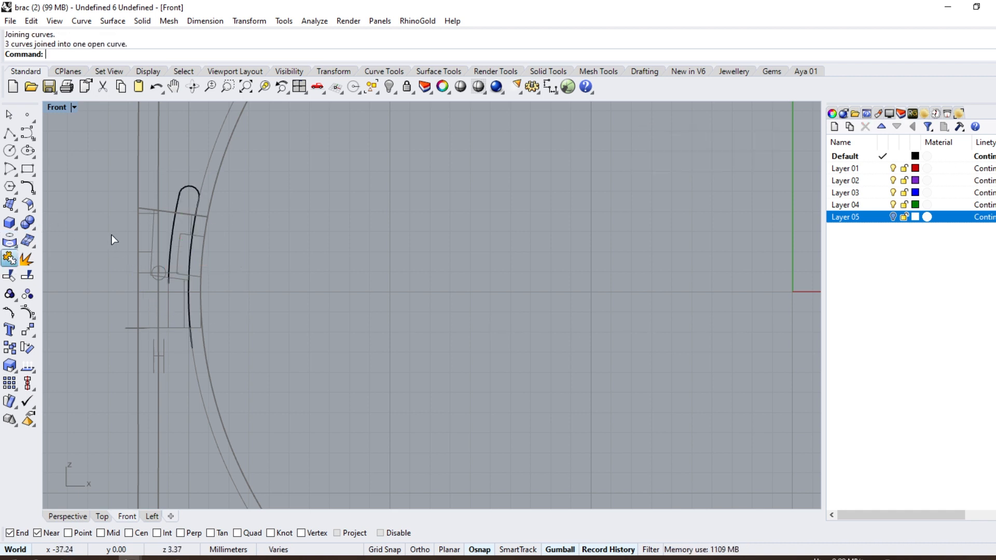
pyautogui.click(27, 187)
pyautogui.click(205, 194)
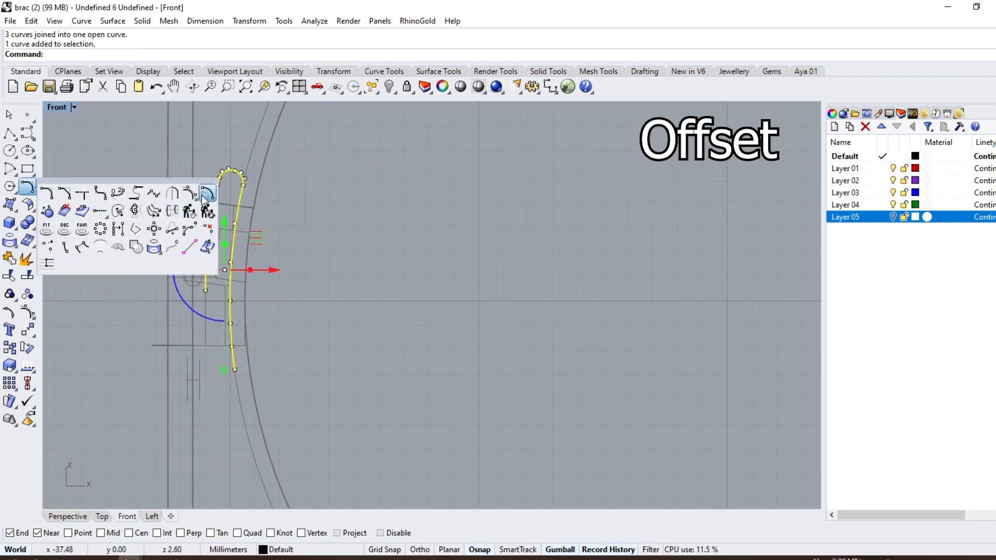
pyautogui.scroll(1, 235, 229)
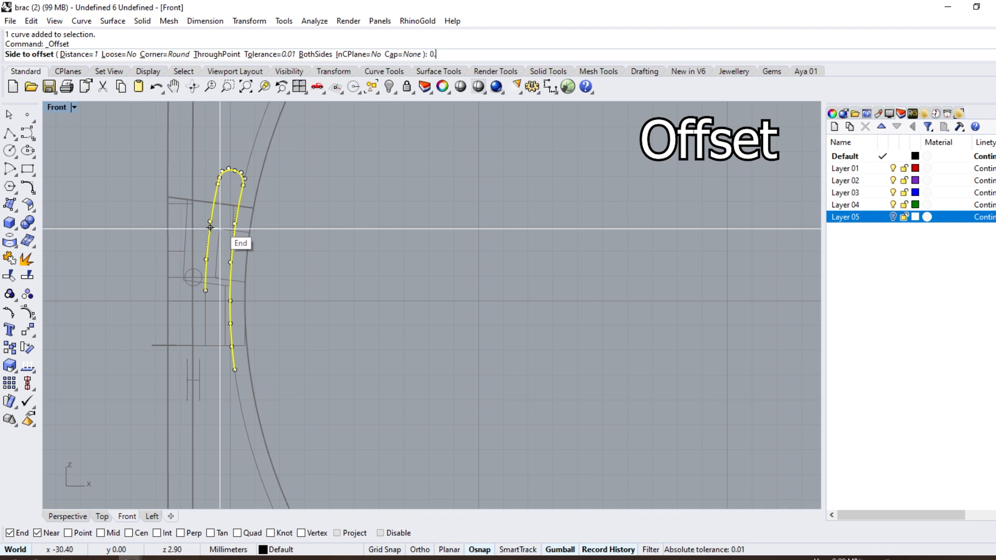
pyautogui.click(220, 228)
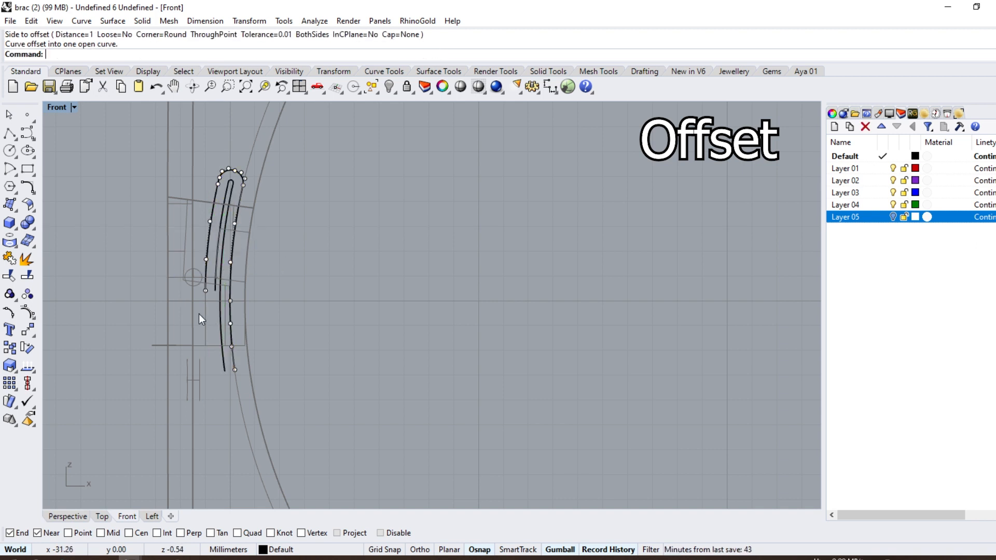
# Step: Draw a line connecting the lower ends of the hook curve's long leg and its inner offset
pyautogui.click(34, 143)
pyautogui.click(10, 134)
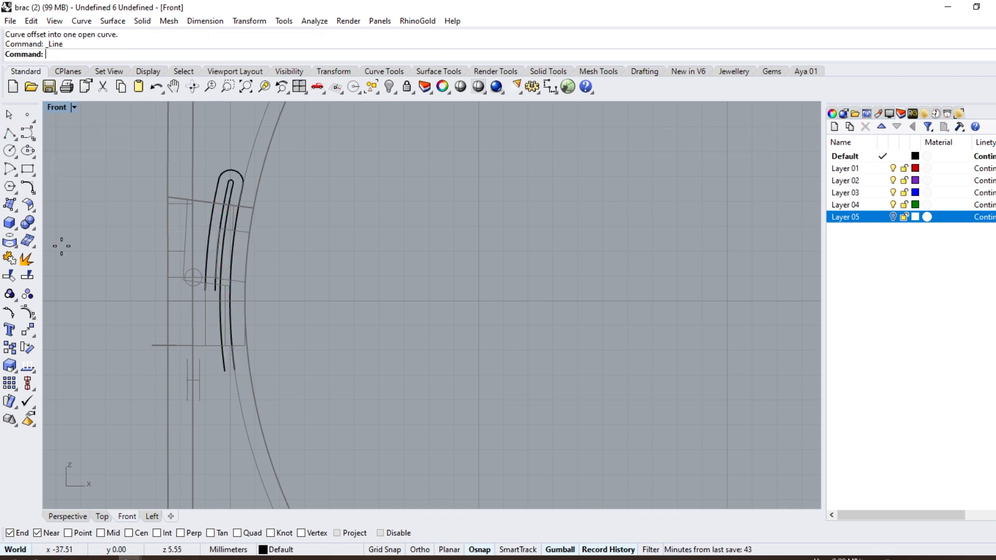
pyautogui.scroll(1, 171, 355)
pyautogui.scroll(1, 176, 353)
pyautogui.click(254, 379)
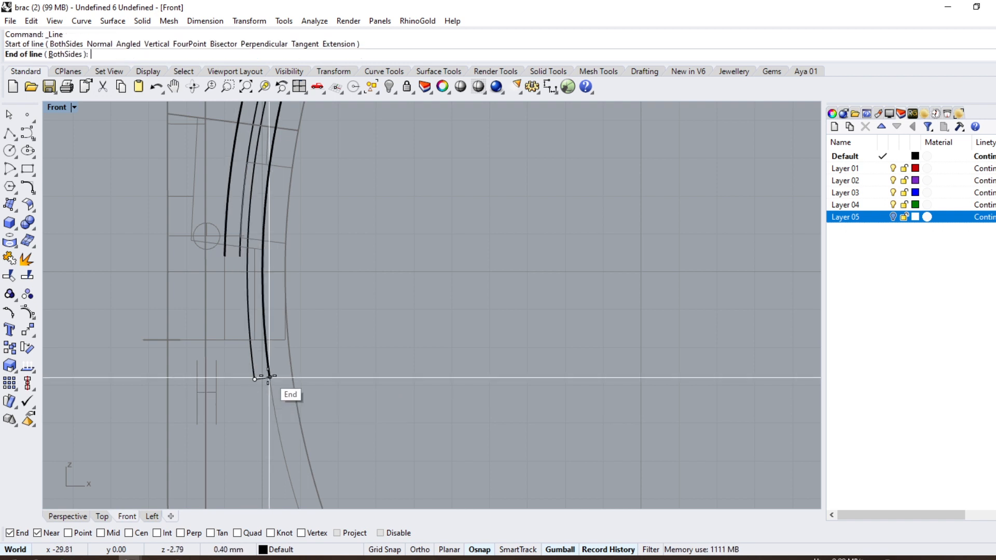
pyautogui.click(269, 377)
# Step: Sweep the short end line along the hook curve and its offset with Sweep 2 Rails, adding slashes around the rounded top
pyautogui.click(112, 21)
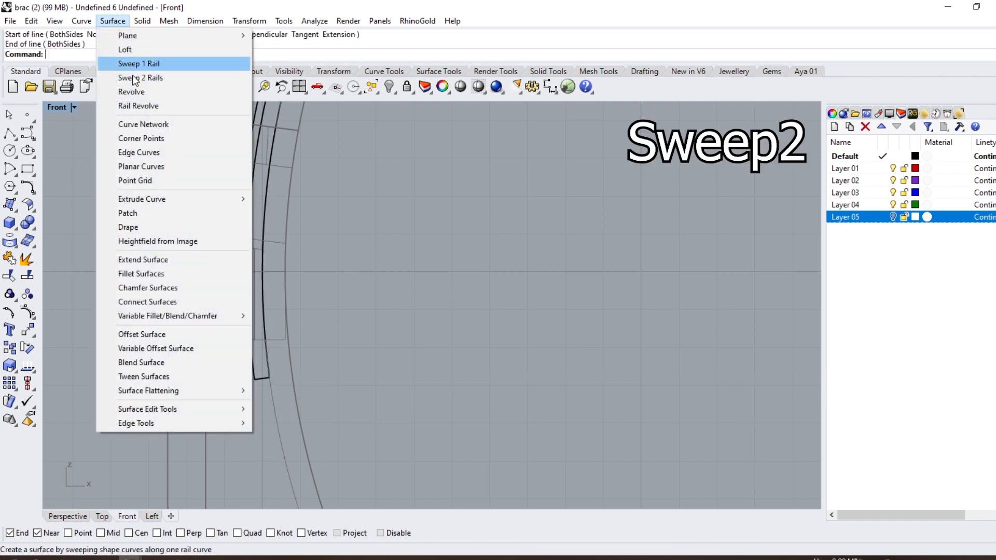
pyautogui.click(147, 77)
pyautogui.click(249, 285)
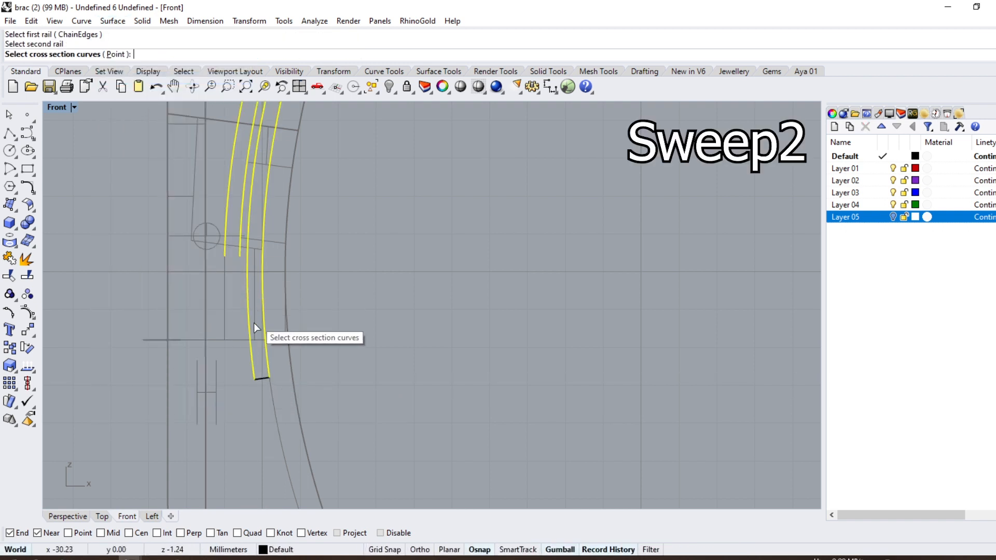
pyautogui.click(260, 378)
pyautogui.press('Return')
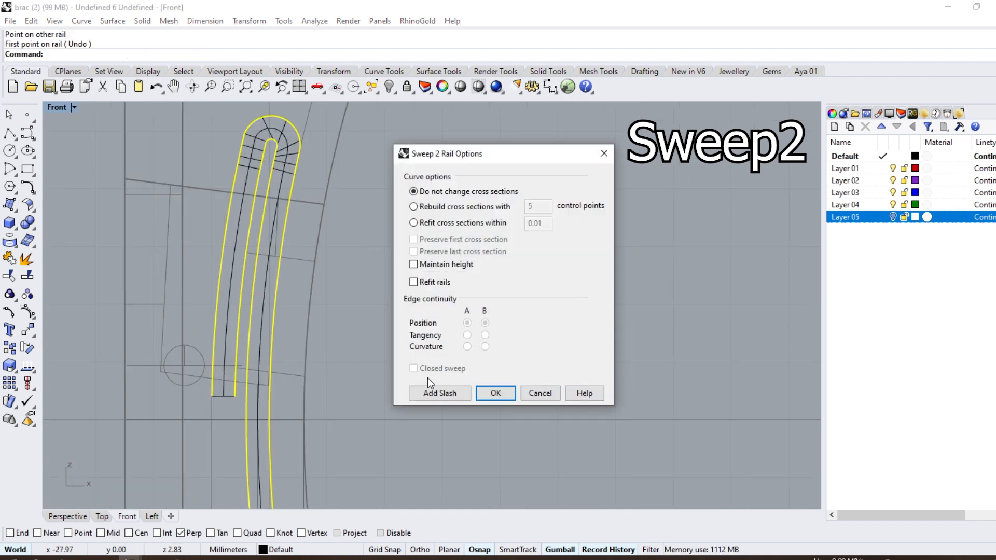
pyautogui.click(436, 393)
pyautogui.click(273, 115)
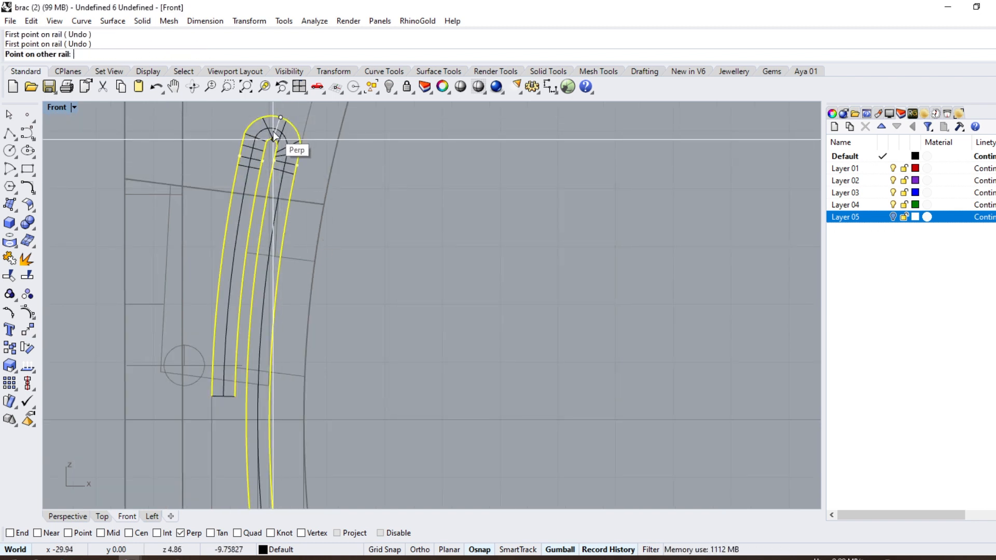
pyautogui.click(268, 165)
pyautogui.click(491, 398)
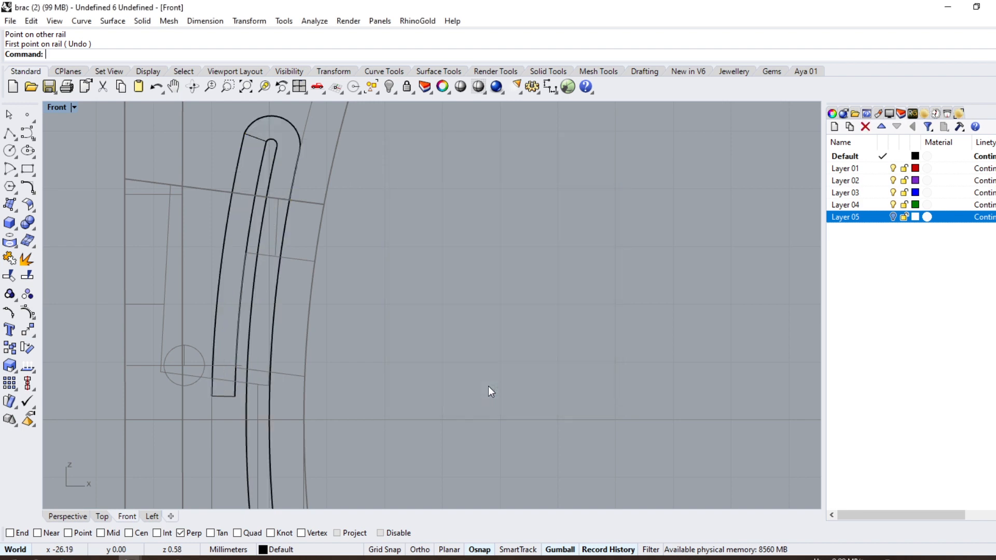
# Step: Extrude the hook-shaped surface to both sides as a solid clasp tongue and move it to Layer 03
pyautogui.scroll(-3, 283, 242)
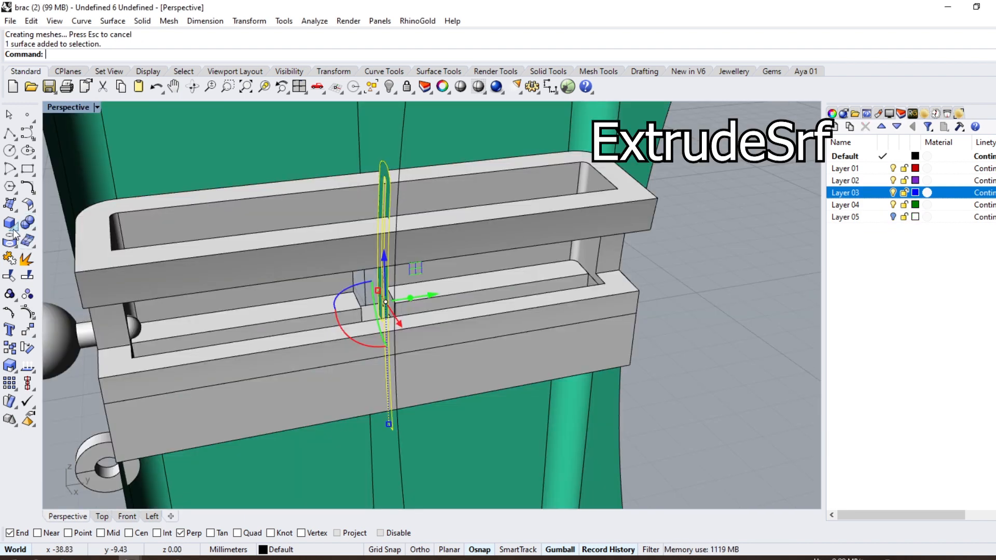
pyautogui.click(15, 245)
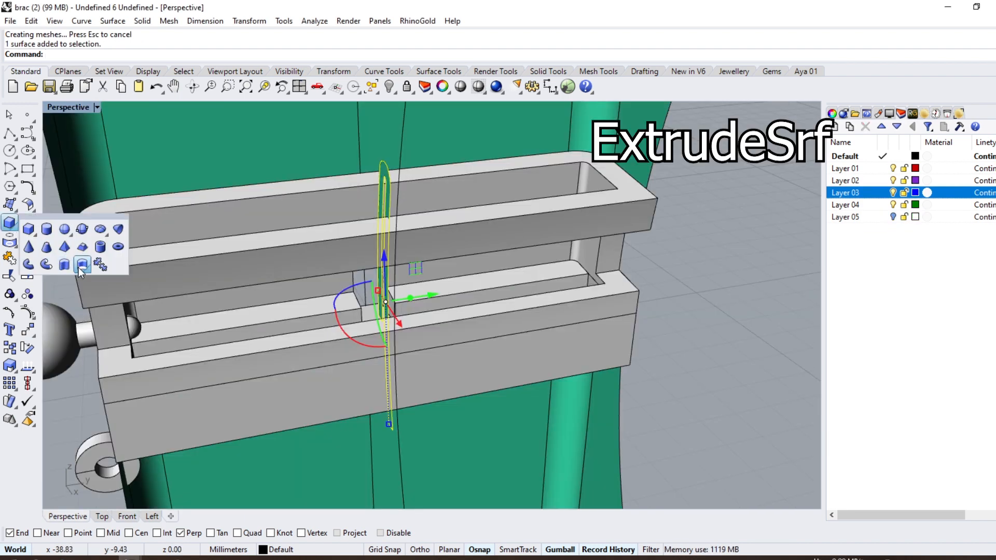
pyautogui.click(82, 265)
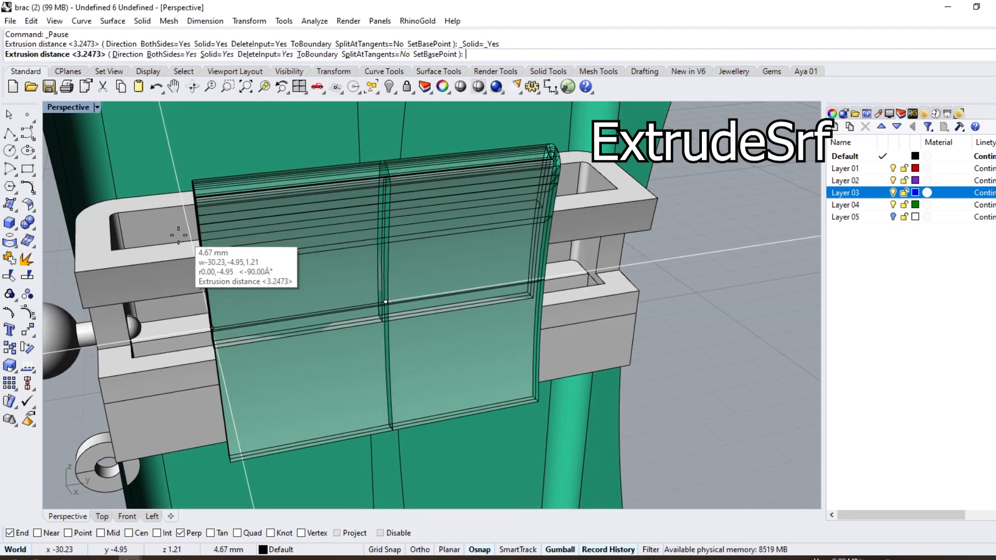
pyautogui.rightClick(872, 193)
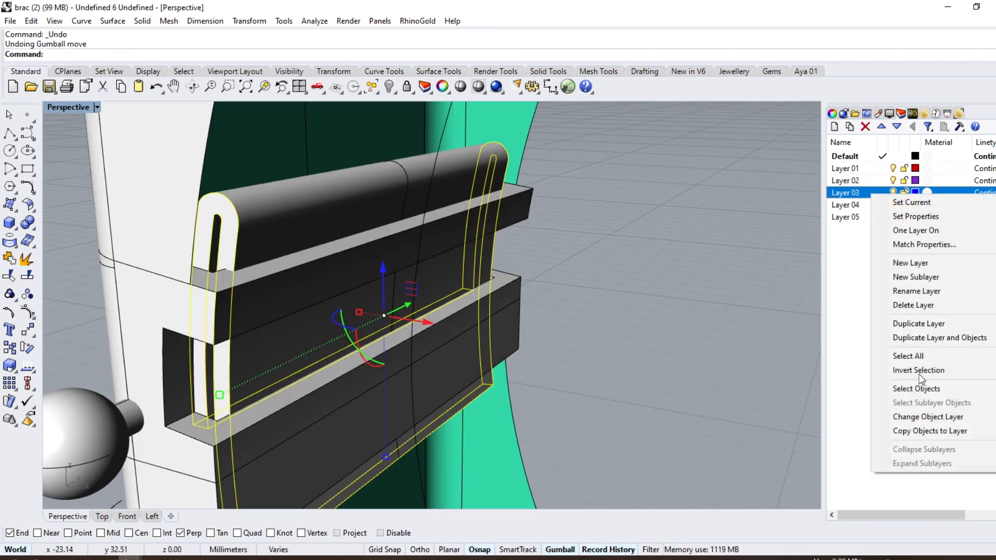
pyautogui.click(922, 418)
# Step: Move the lower slotted clasp plate together with the blue tongue sideways out of the bracelet
pyautogui.click(295, 162)
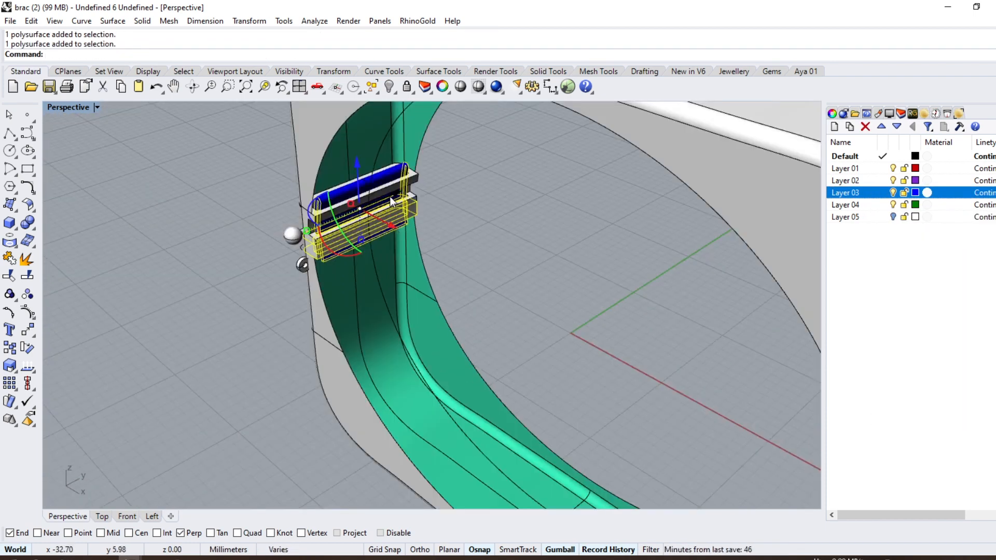
pyautogui.moveTo(390, 197); pyautogui.dragTo(237, 264)
pyautogui.press('Escape')
# Step: Shift the blue tongue slightly outward along the X axis so it fits the slot of the clasp plate
pyautogui.moveTo(235, 331); pyautogui.dragTo(343, 254, button='right')
pyautogui.scroll(8, 412, 339)
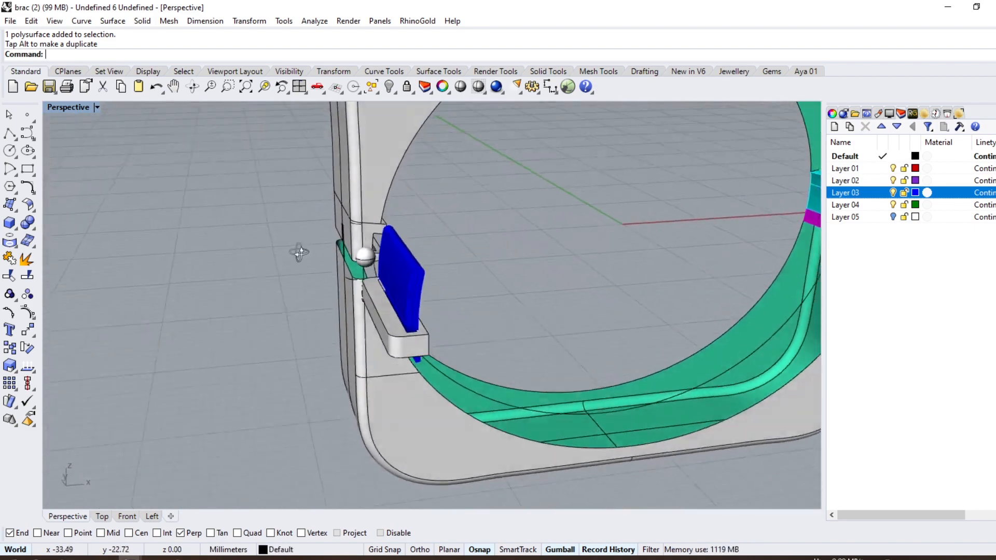
pyautogui.scroll(-8, 382, 285)
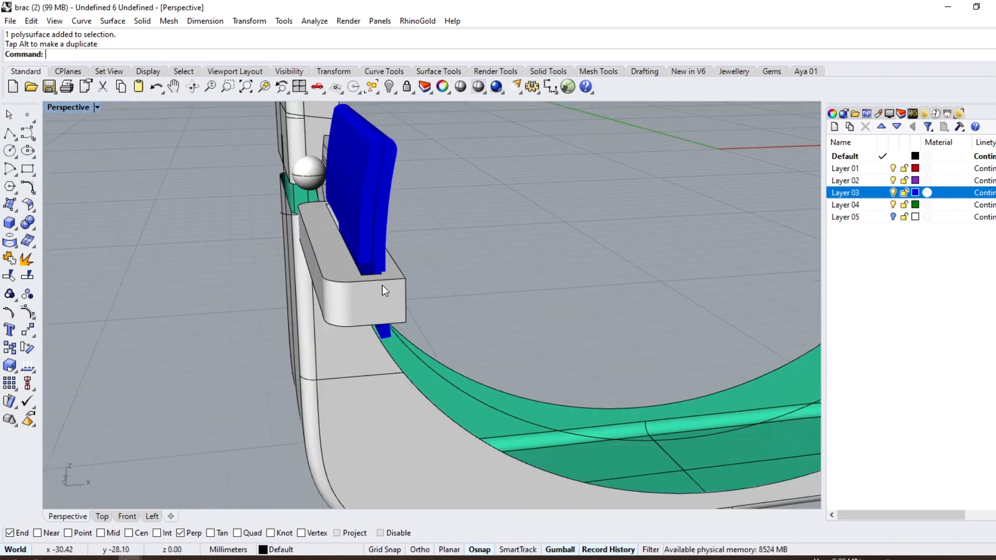
pyautogui.moveTo(381, 286); pyautogui.dragTo(348, 251, button='right')
pyautogui.scroll(7, 281, 214)
pyautogui.click(308, 231)
pyautogui.scroll(5, 280, 250)
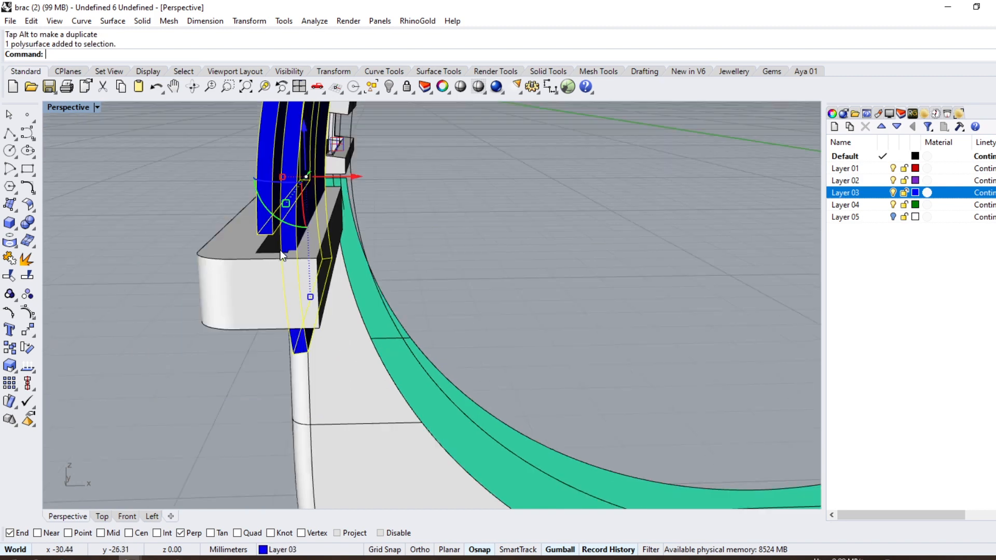
pyautogui.scroll(-3, 363, 184)
pyautogui.moveTo(362, 185); pyautogui.dragTo(353, 186)
# Step: Move the clasp base 20 mm sideways along the Y axis, out of the bracelet and onto the slotted plate
pyautogui.moveTo(260, 211); pyautogui.dragTo(423, 280, button='right')
pyautogui.moveTo(423, 225)
pyautogui.mouseDown(button='right')
pyautogui.moveTo(425, 213)
pyautogui.moveTo(431, 223)
pyautogui.moveTo(414, 222)
pyautogui.mouseUp(button='right')
pyautogui.scroll(4, 397, 248)
pyautogui.moveTo(350, 251); pyautogui.dragTo(463, 250, button='right')
pyautogui.click(444, 179)
pyautogui.scroll(-5, 319, 208)
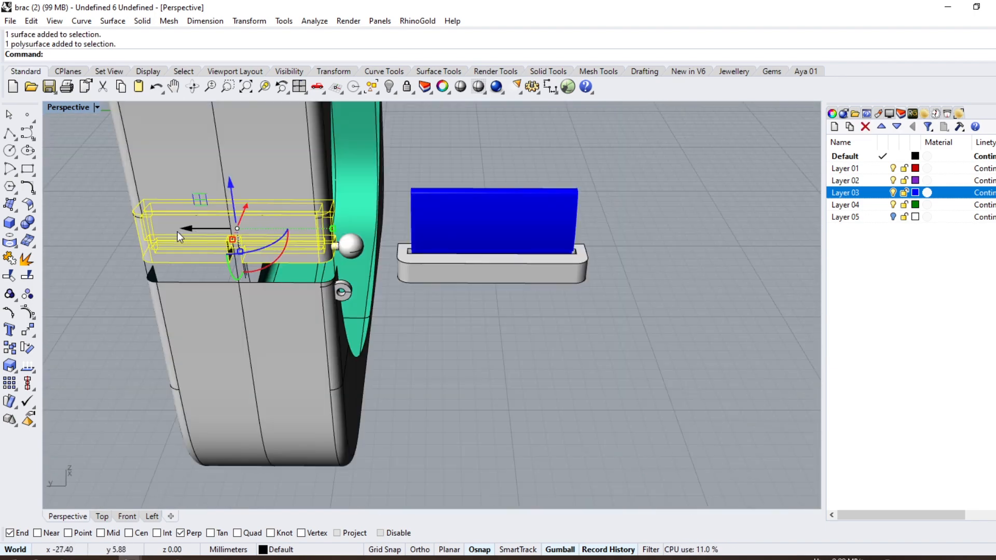
pyautogui.moveTo(181, 231); pyautogui.dragTo(419, 235)
pyautogui.write('20')
pyautogui.click(502, 309)
# Step: Duplicate the two side edges and upper edge of the small notch in the clasp base's outer face and join them
pyautogui.scroll(7, 499, 258)
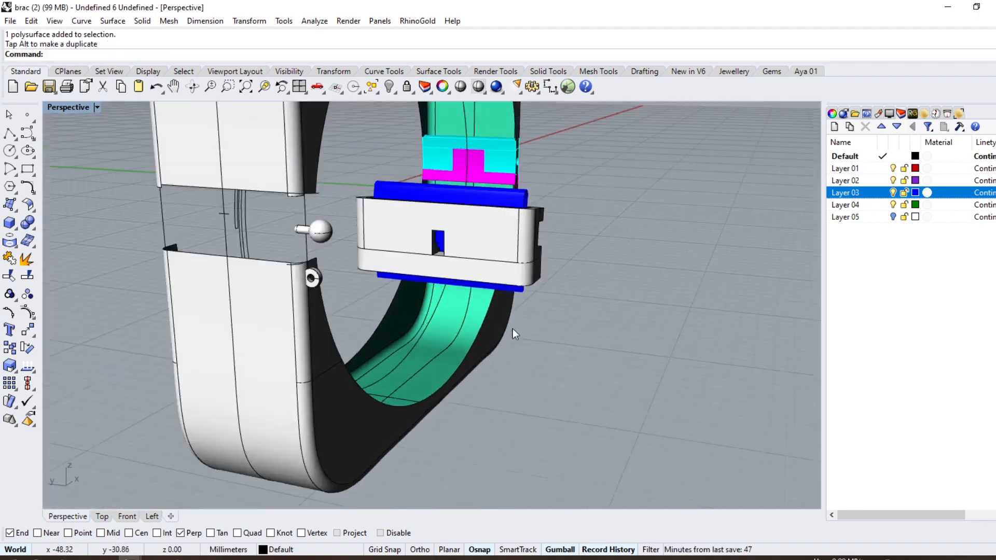
pyautogui.click(10, 240)
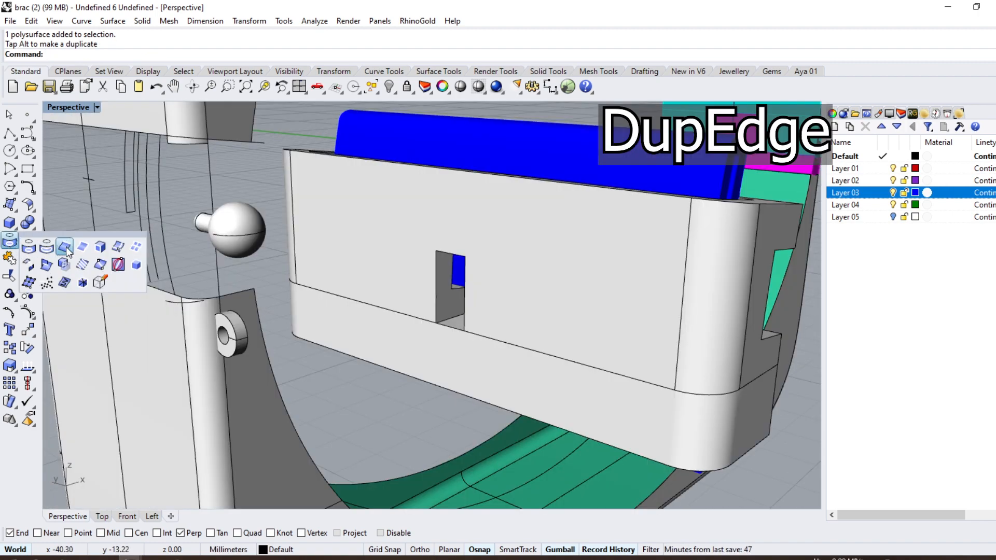
pyautogui.click(66, 247)
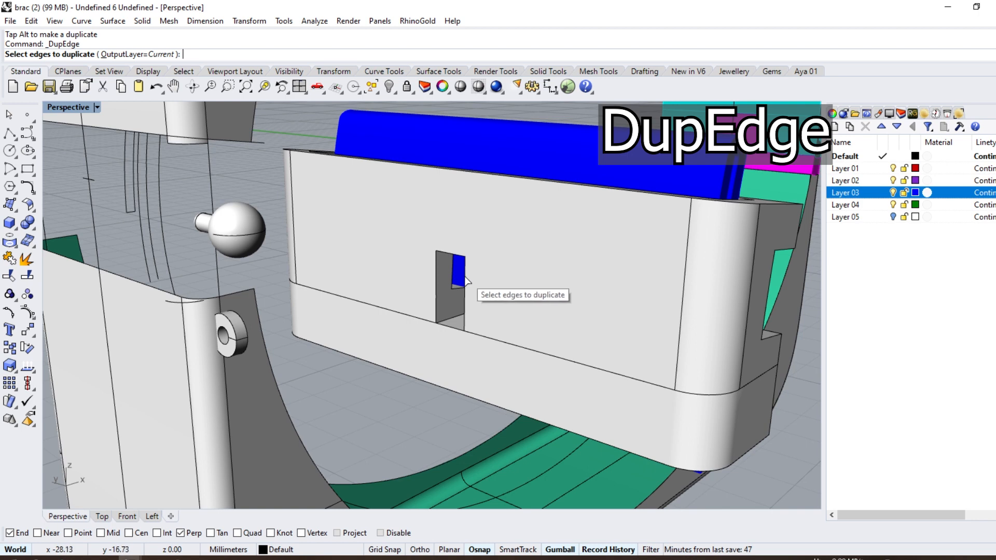
pyautogui.click(465, 283)
pyautogui.click(435, 265)
pyautogui.click(452, 253)
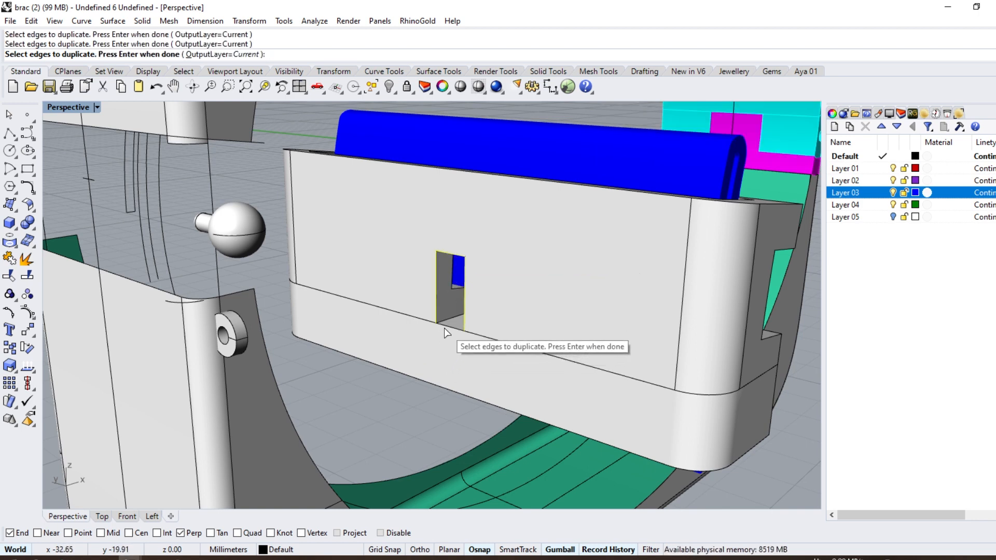
pyautogui.press('Return')
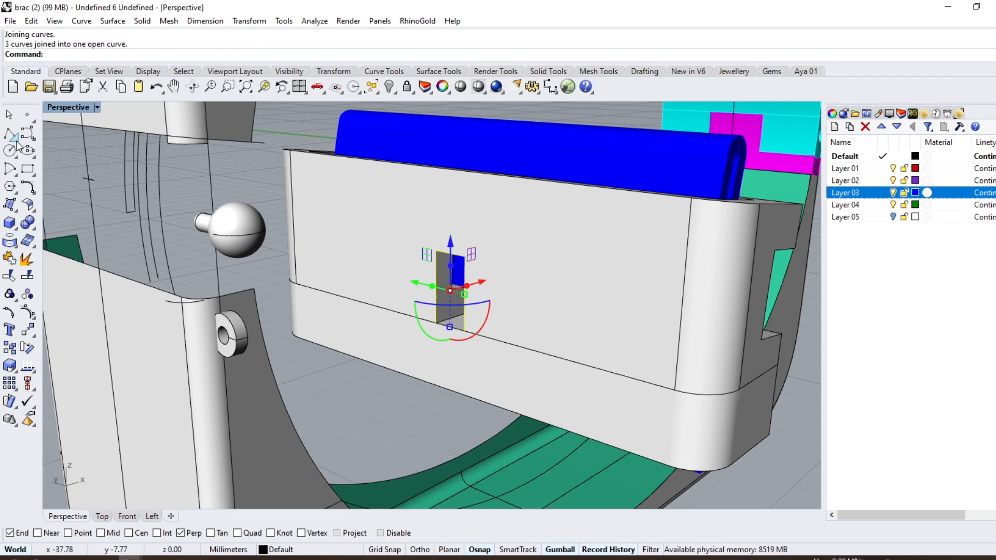
# Step: Draw a line across the notch's open lower side and join it with the duplicated edges into a closed outline
pyautogui.click(16, 142)
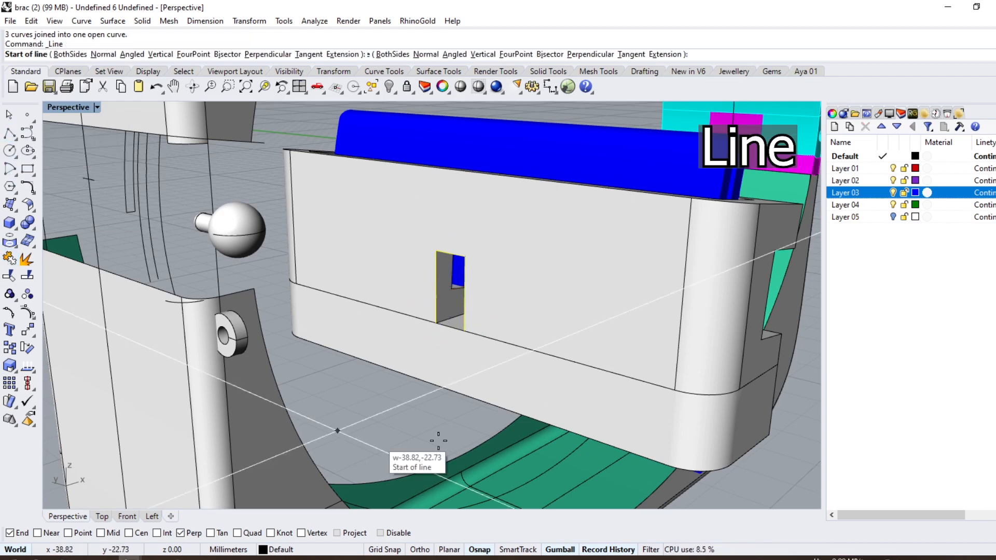
pyautogui.click(465, 330)
pyautogui.click(449, 328)
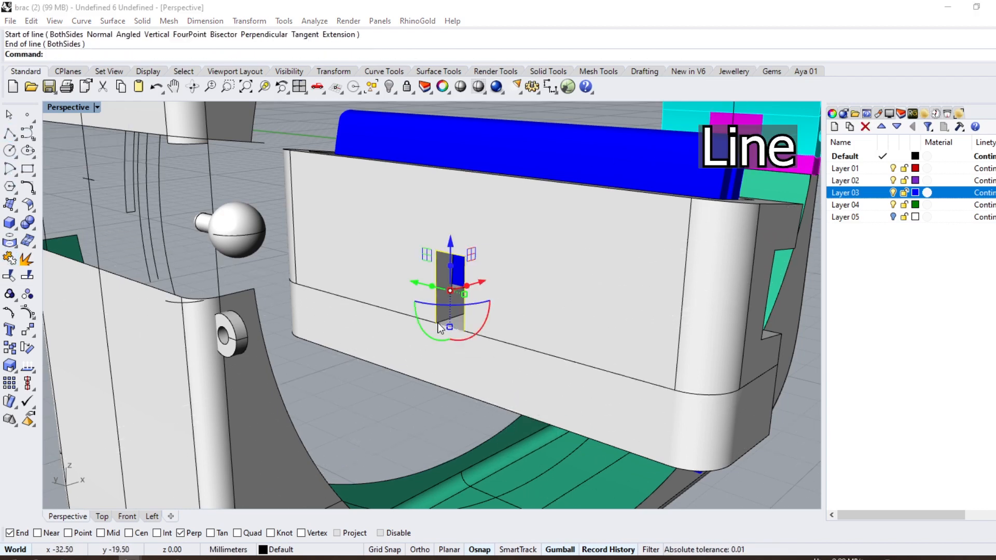
pyautogui.click(438, 323)
pyautogui.click(483, 350)
pyautogui.click(9, 258)
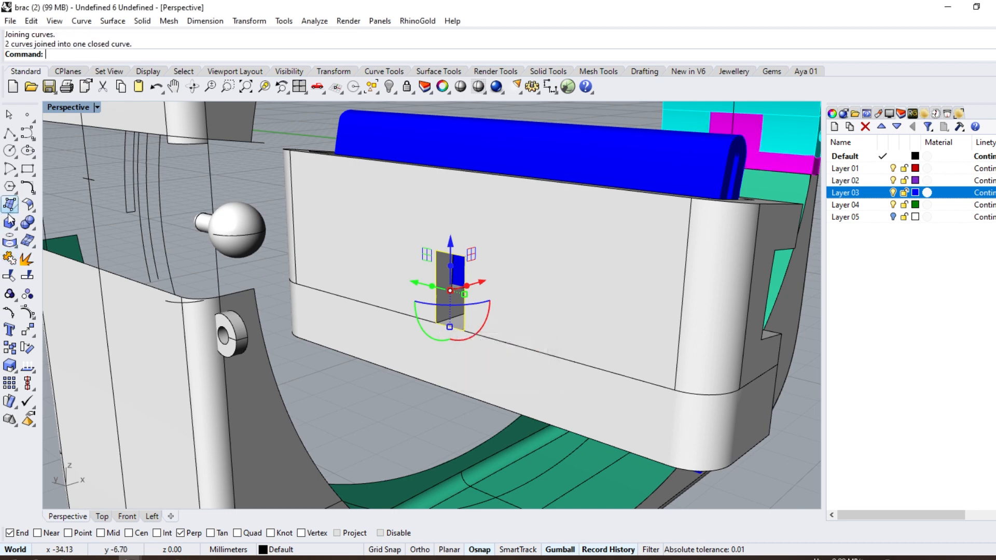
# Step: Fill the closed notch outline with a patch surface and show it selected in the Front view
pyautogui.click(14, 211)
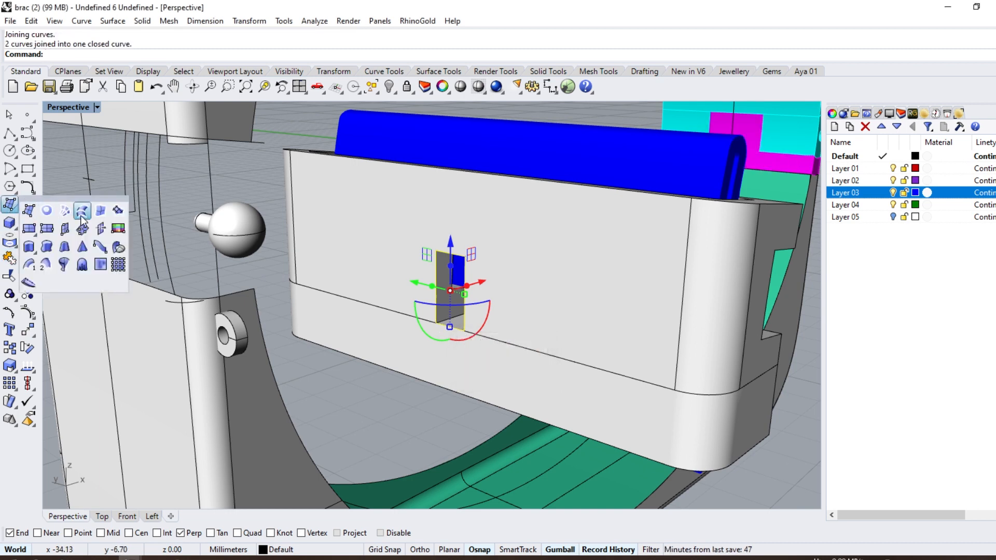
pyautogui.click(119, 212)
pyautogui.press('Return')
pyautogui.moveTo(482, 284); pyautogui.dragTo(438, 289, button='right')
pyautogui.scroll(6, 282, 301)
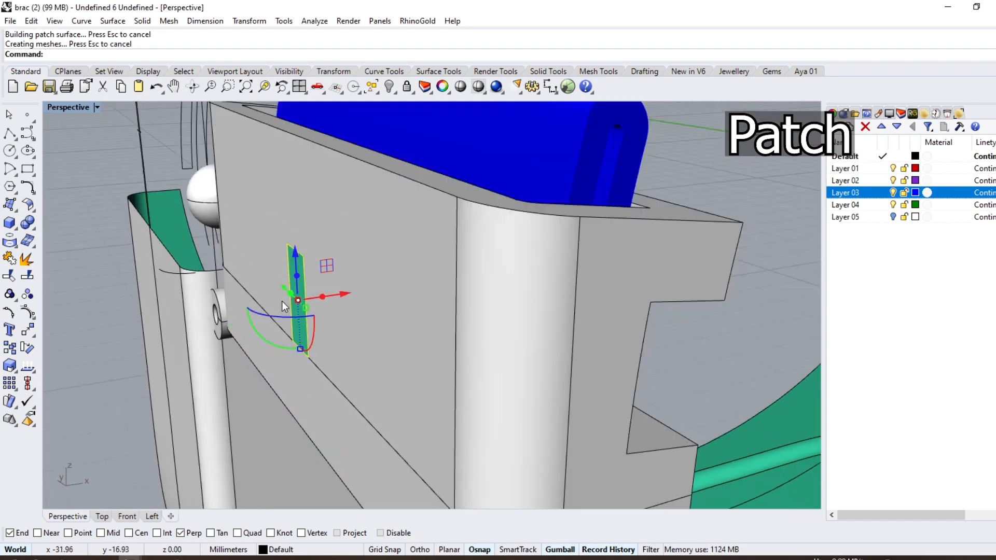
pyautogui.press('Escape')
pyautogui.click(130, 517)
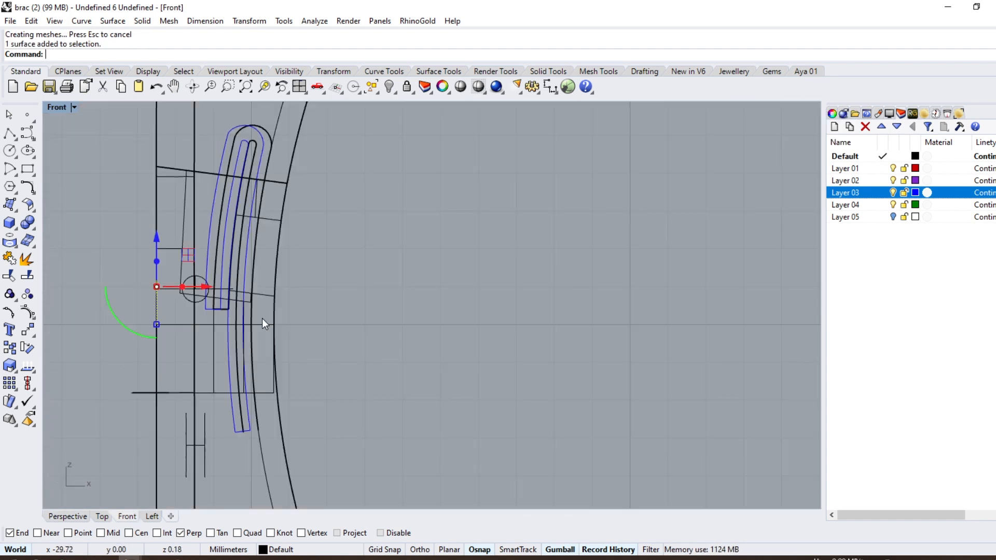
# Step: Offset the notch patch 2 mm to one side into a solid and shift it slightly outward along the X axis
pyautogui.scroll(1, 130, 307)
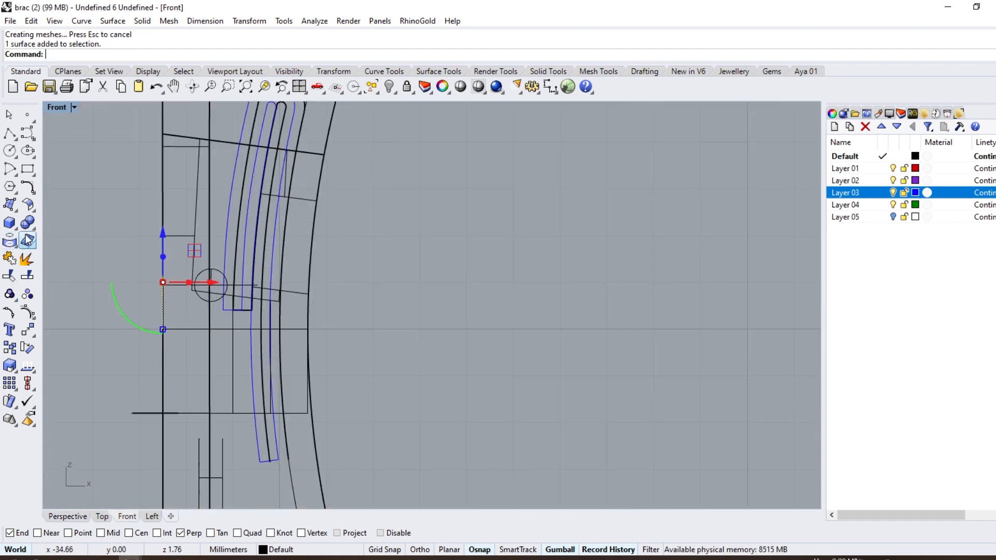
pyautogui.click(36, 214)
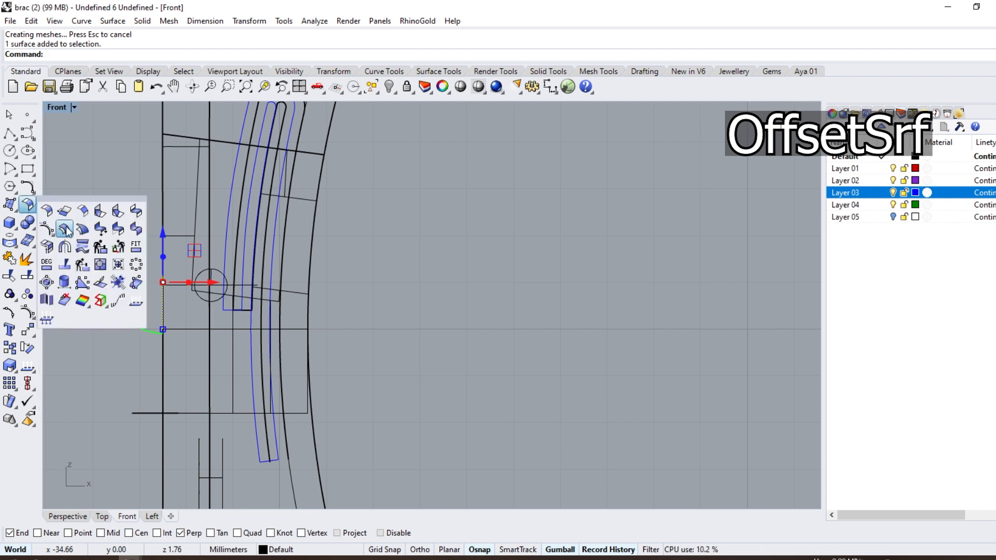
pyautogui.click(119, 238)
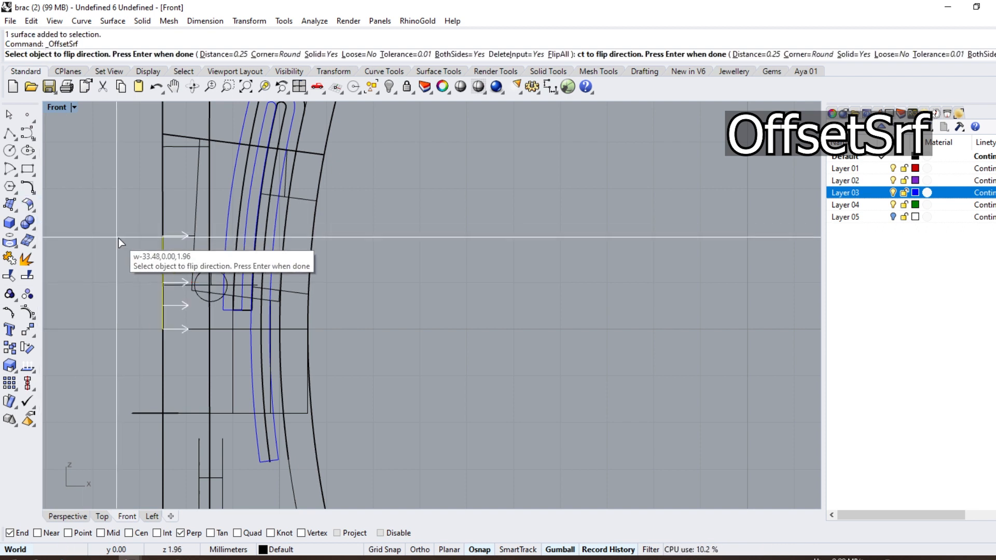
pyautogui.click(461, 54)
pyautogui.press('Return')
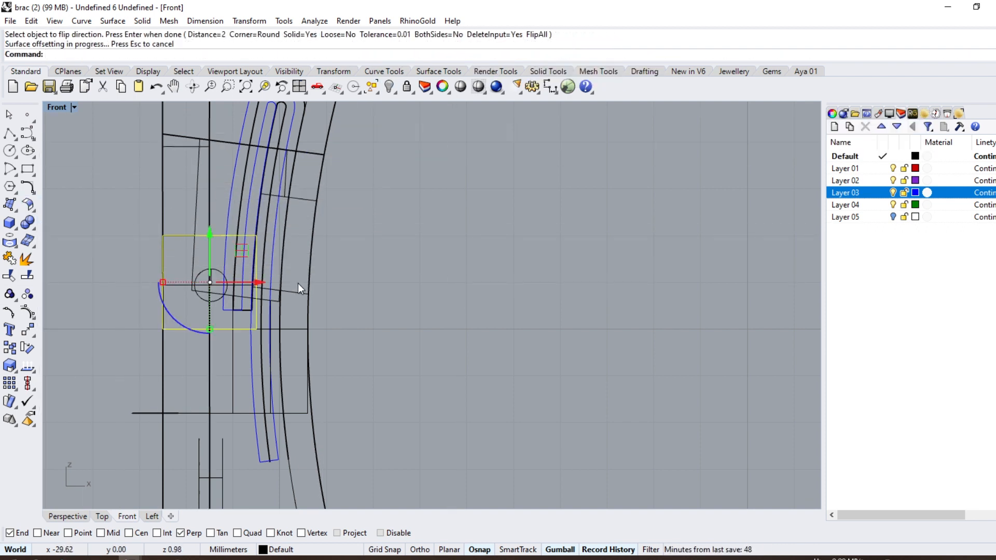
pyautogui.moveTo(252, 283); pyautogui.dragTo(240, 283)
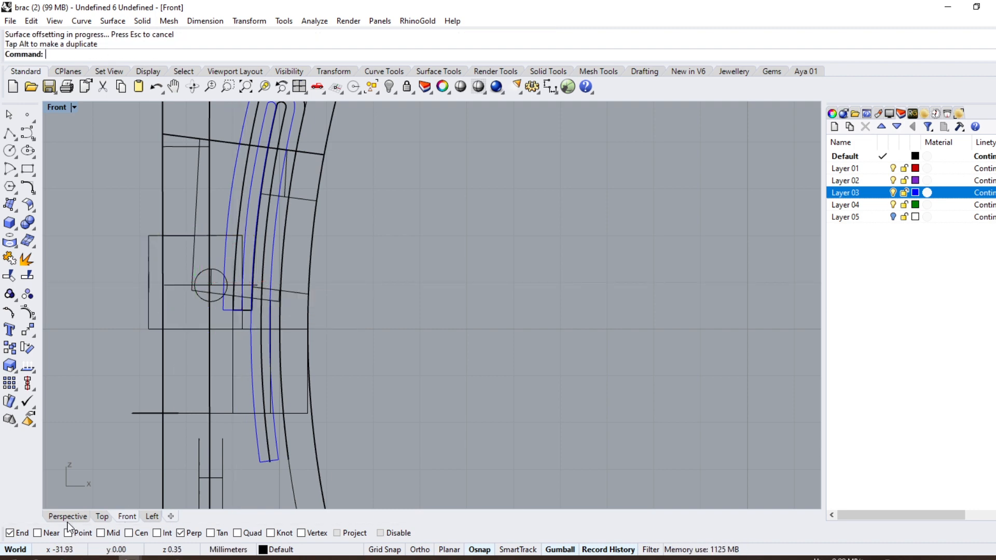
# Step: Assign the new push block to Layer 03 and move the clasp base, tongue and block back into the bracelet along the Y axis
pyautogui.click(68, 517)
pyautogui.scroll(5, 245, 329)
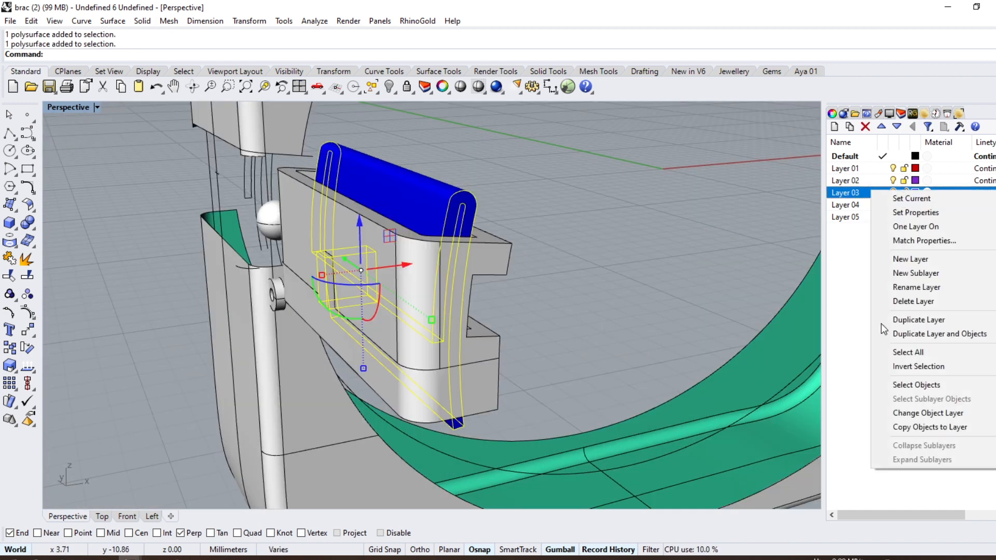
pyautogui.click(918, 413)
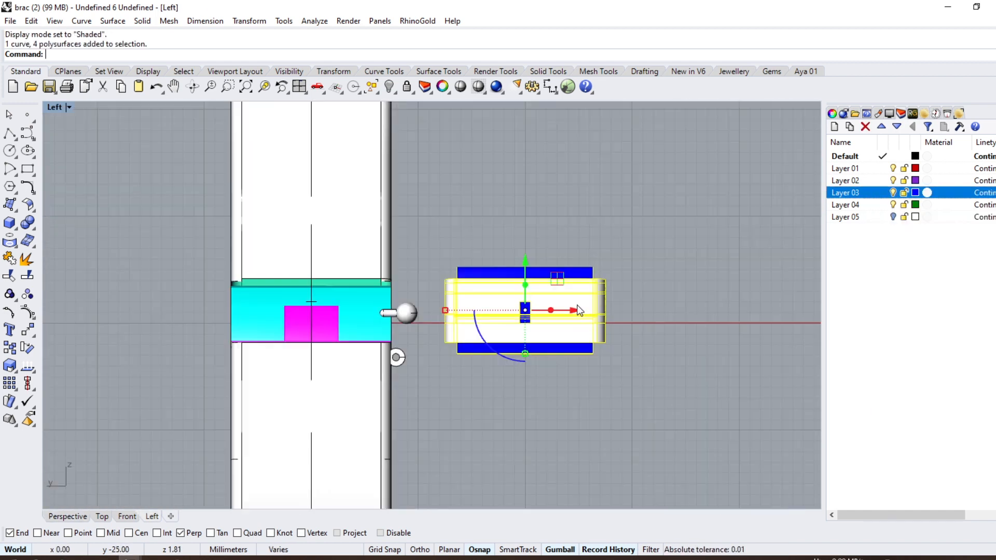
pyautogui.moveTo(577, 307); pyautogui.dragTo(359, 325)
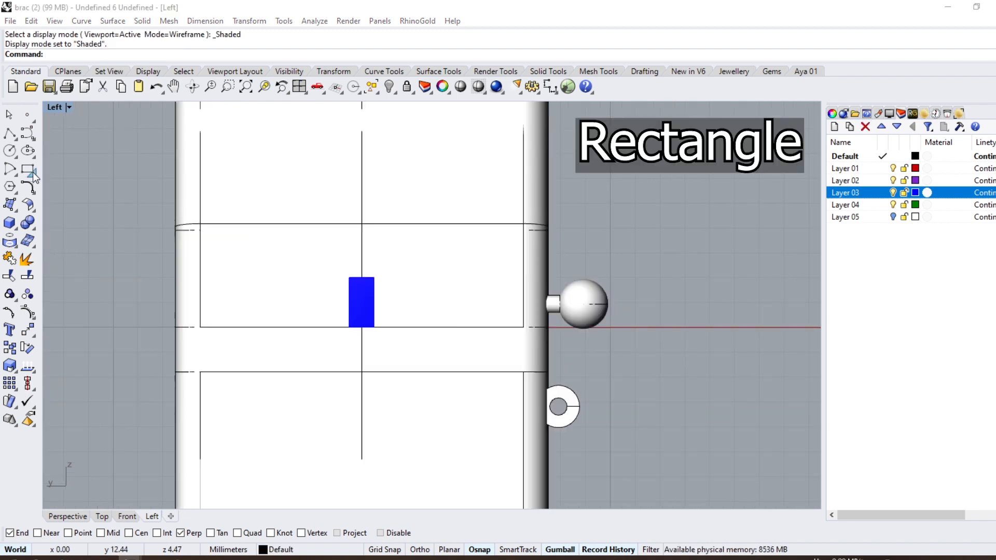
# Step: Draw a center-based square around the push block in the Left view and raise it until it surrounds the block evenly
pyautogui.click(29, 169)
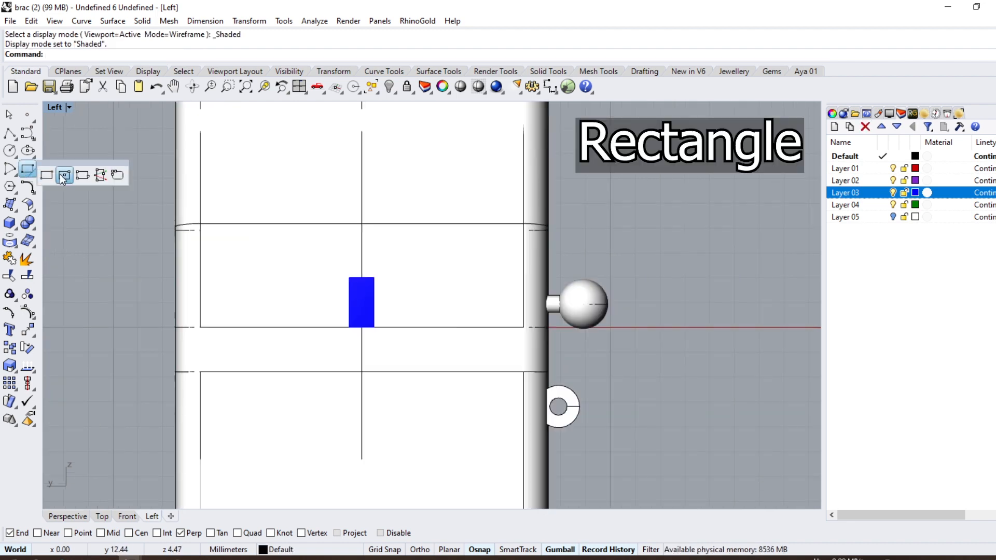
pyautogui.click(63, 176)
pyautogui.click(364, 300)
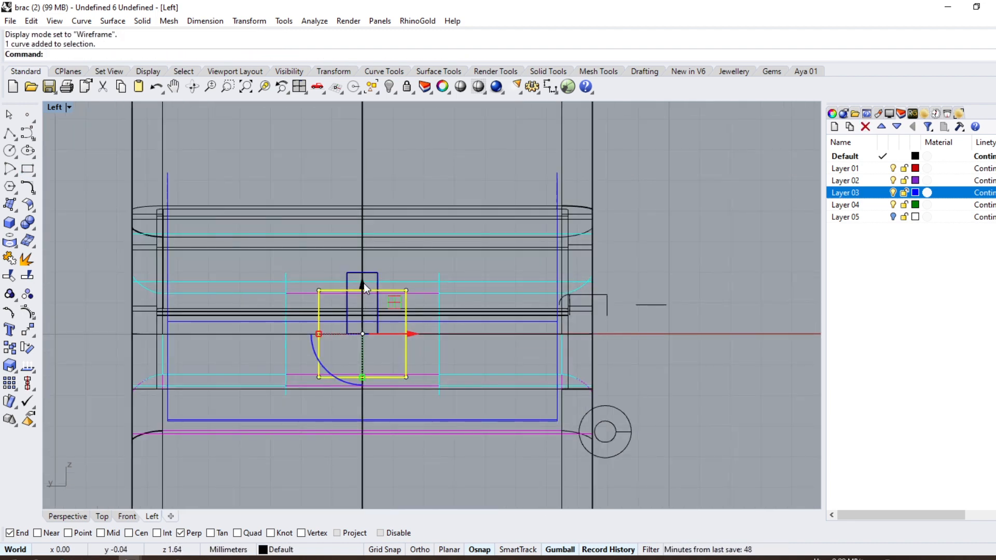
pyautogui.moveTo(363, 283); pyautogui.dragTo(364, 252)
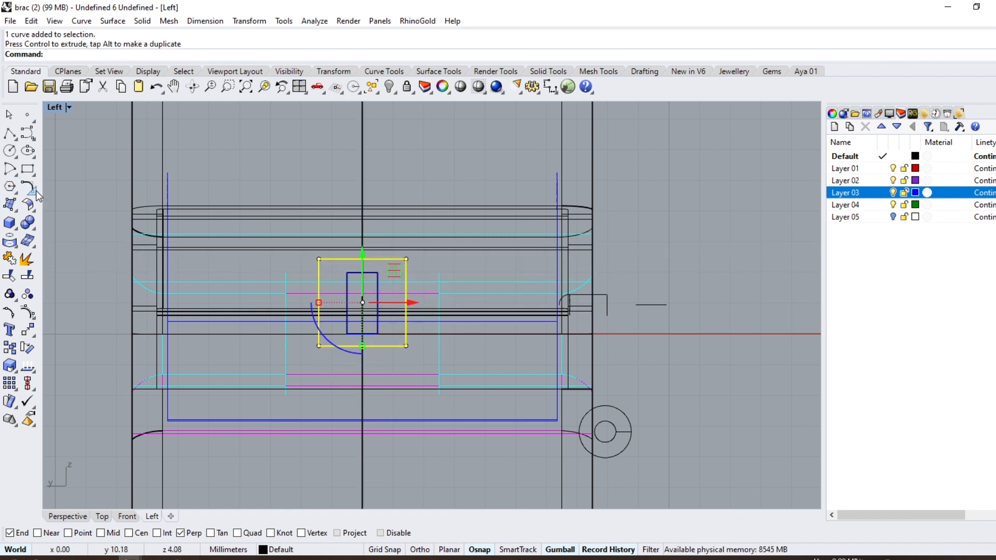
# Step: Try rounding all corners of the square with a 0.5 mm fillet radius
pyautogui.click(34, 192)
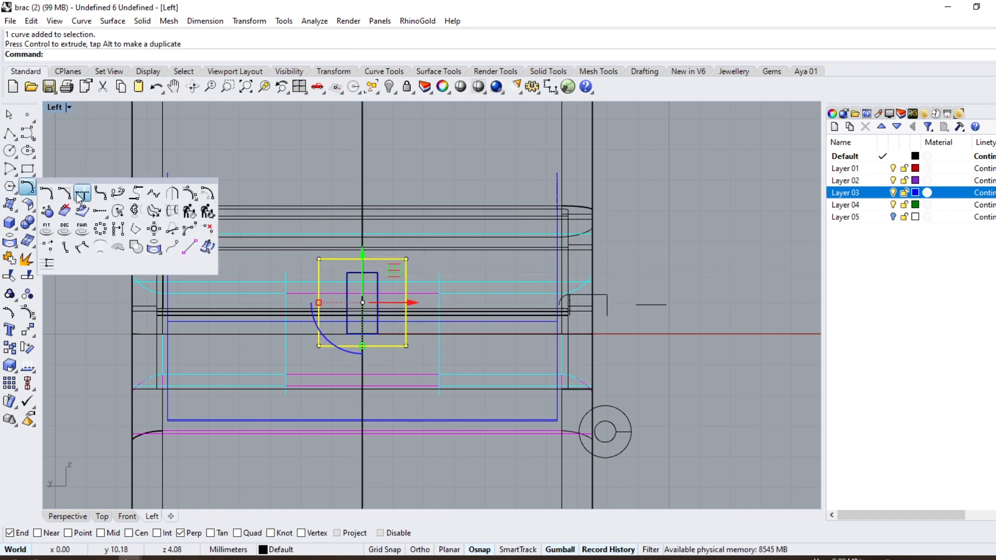
pyautogui.click(108, 200)
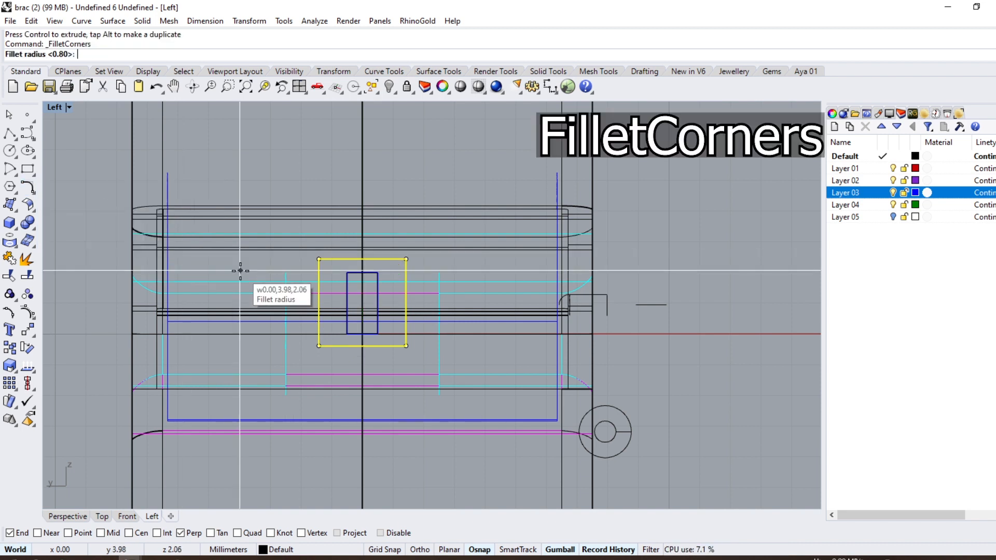
pyautogui.write('.5')
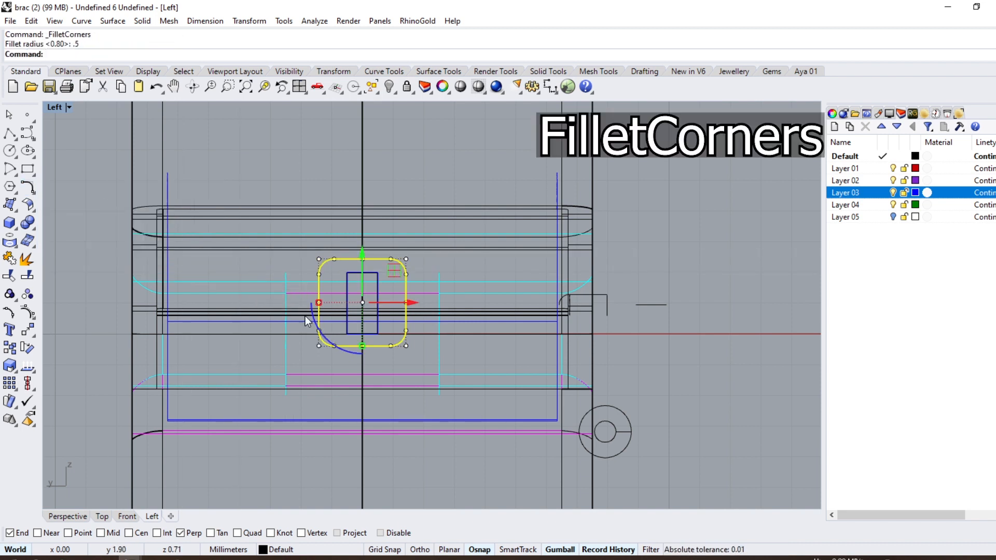
pyautogui.press('Return')
# Step: Round the square's corners with a 0.8 mm radius instead and fill the outline with a patch surface
pyautogui.write('.')
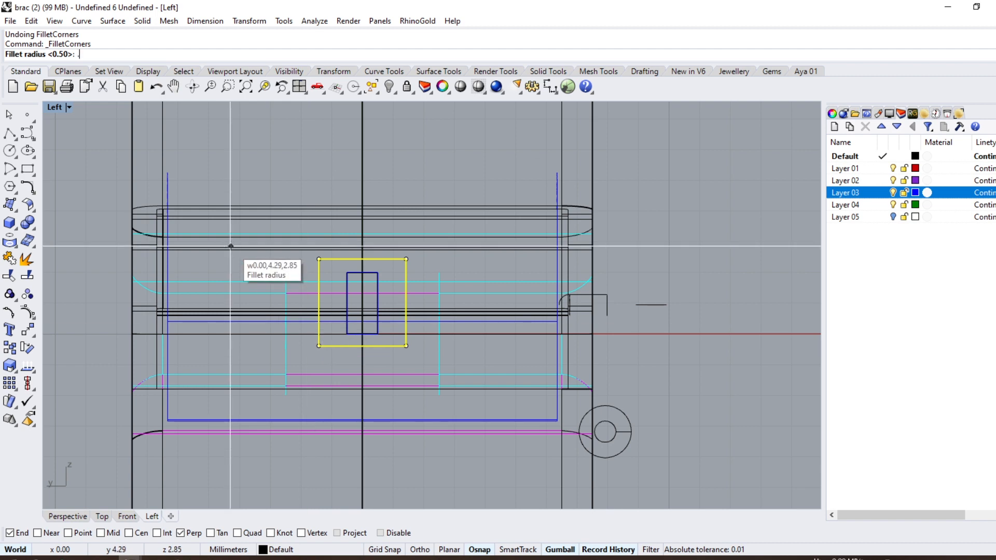
pyautogui.write('8')
pyautogui.press('Return')
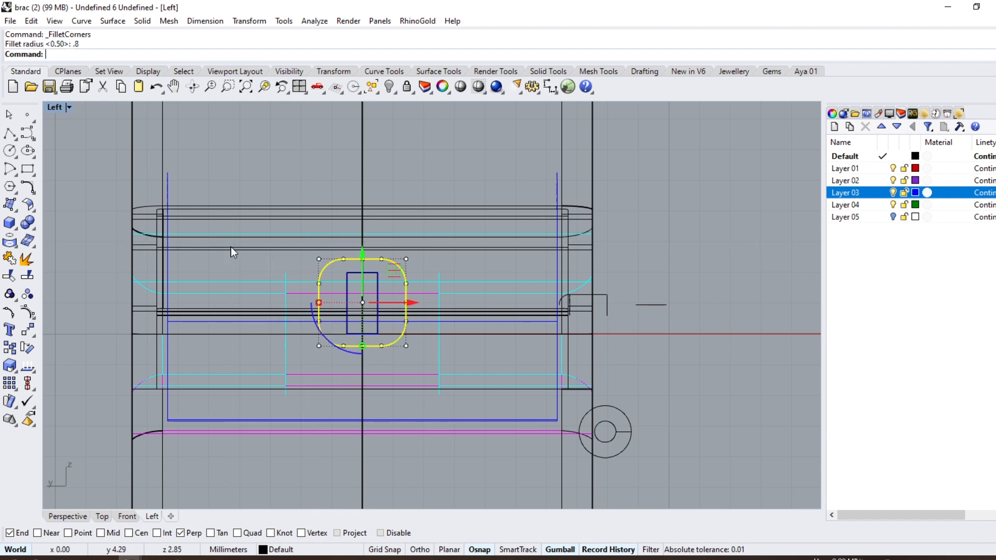
pyautogui.click(11, 211)
pyautogui.click(118, 211)
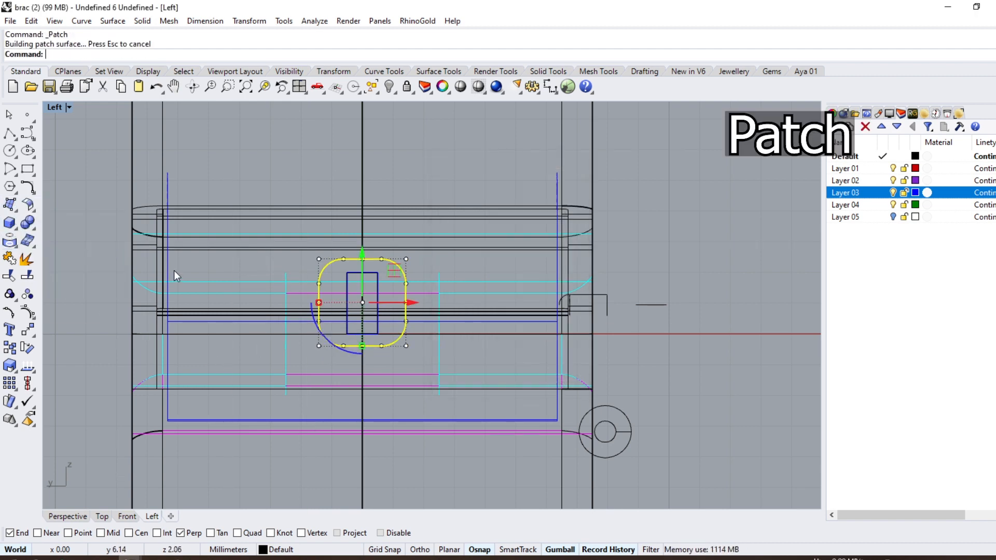
# Step: Move the rounded patch surface along the X axis to just outside the push block on the bracelet's outer face
pyautogui.click(66, 517)
pyautogui.moveTo(527, 298)
pyautogui.mouseDown(button='right')
pyautogui.moveTo(424, 325)
pyautogui.moveTo(474, 198)
pyautogui.mouseUp(button='right')
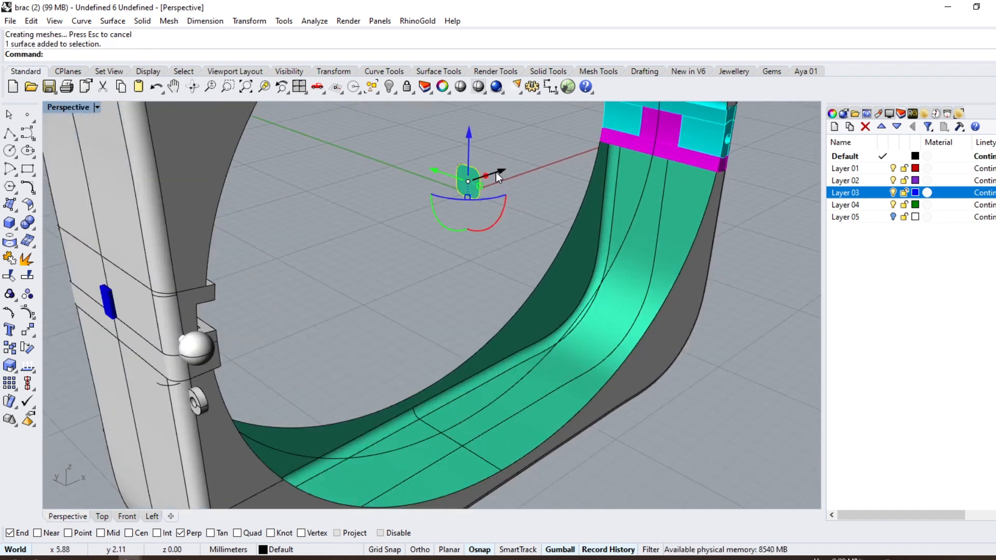
pyautogui.moveTo(496, 173); pyautogui.dragTo(112, 294)
pyautogui.moveTo(114, 292); pyautogui.dragTo(132, 264, button='right')
pyautogui.scroll(6, 132, 264)
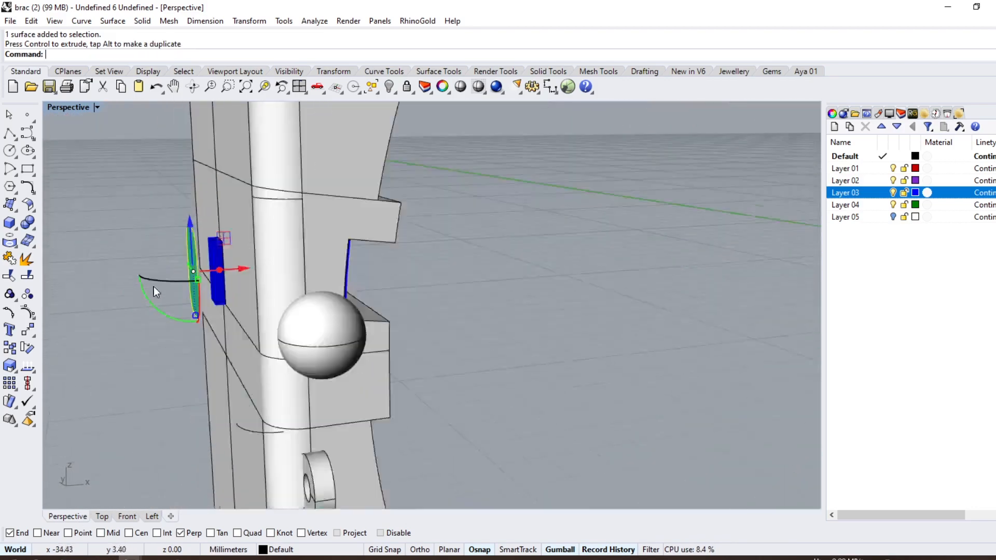
# Step: Offset the rounded patch 1 mm into a solid button and shift it slightly outward along the X axis
pyautogui.click(34, 210)
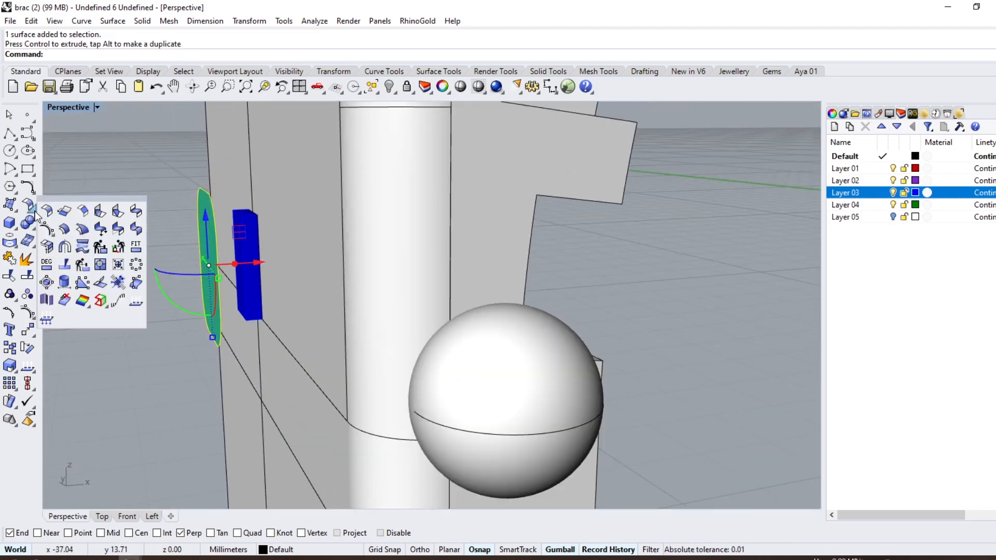
pyautogui.click(64, 229)
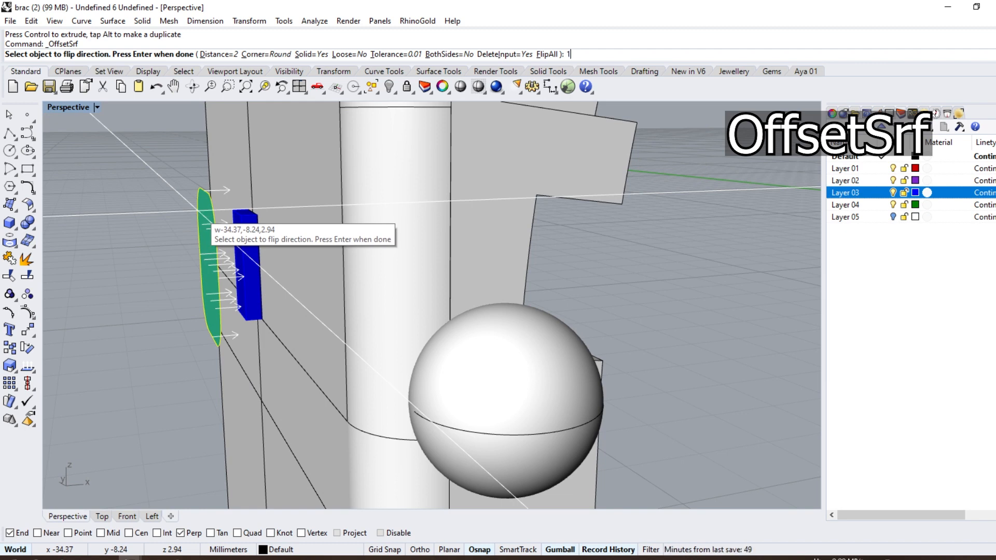
pyautogui.write('1')
pyautogui.press('Return')
pyautogui.press('Return')
pyautogui.moveTo(278, 262)
pyautogui.mouseDown()
pyautogui.moveTo(247, 261)
pyautogui.moveTo(259, 261)
pyautogui.mouseUp()
pyautogui.click(111, 262)
# Step: Fillet the outer front edge of the button with a 0.1 mm radius
pyautogui.moveTo(112, 262); pyautogui.dragTo(573, 296, button='right')
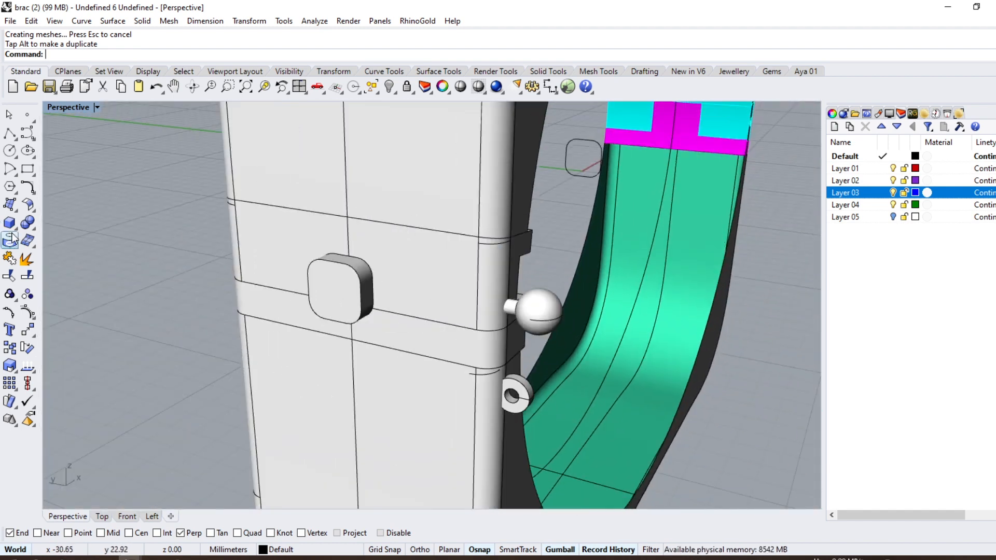
pyautogui.click(33, 228)
pyautogui.click(137, 249)
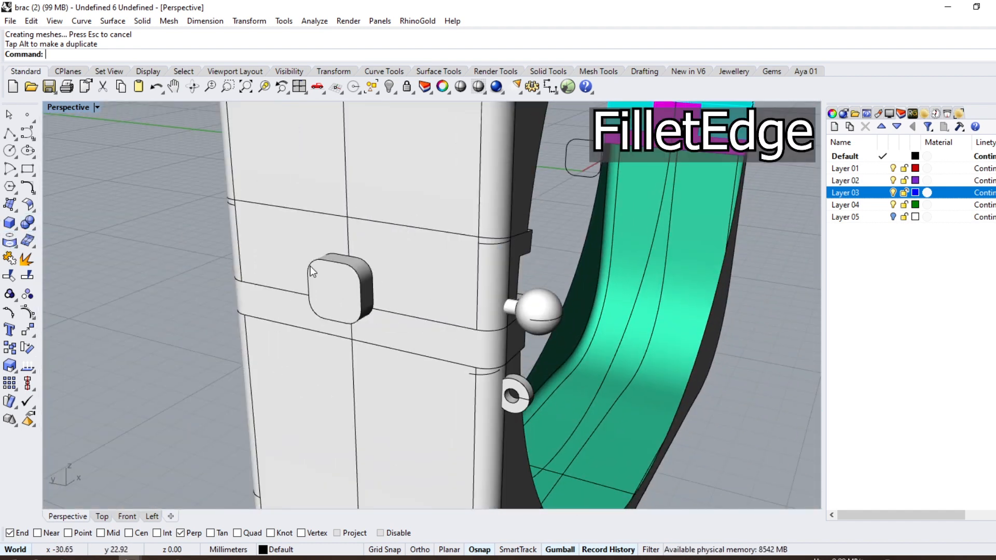
pyautogui.click(354, 264)
pyautogui.press('Return')
pyautogui.write('.1')
pyautogui.press('Return')
pyautogui.scroll(5, 336, 290)
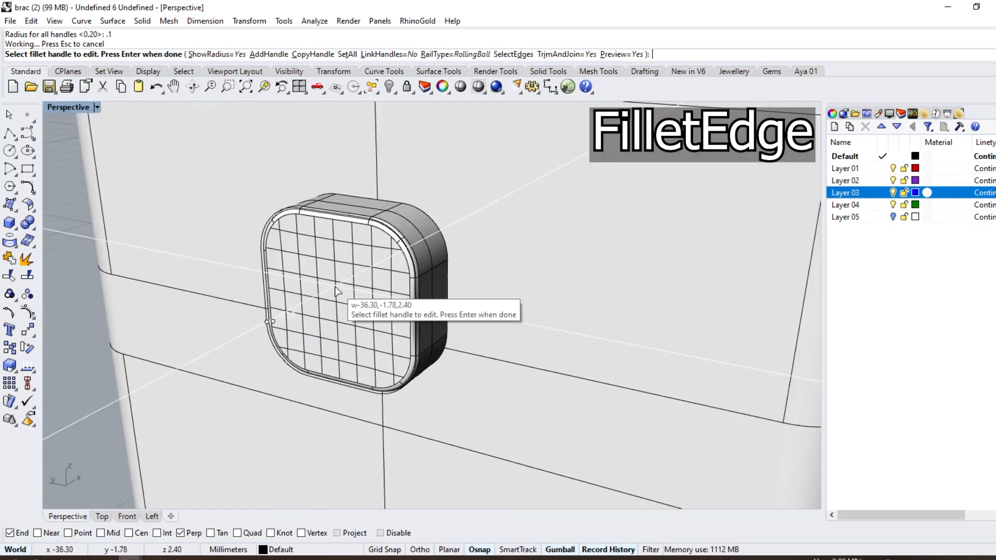
pyautogui.press('Return')
# Step: Select the rounded button together with the folded tongue and assign them to Layer 03
pyautogui.moveTo(291, 294); pyautogui.dragTo(339, 254, button='right')
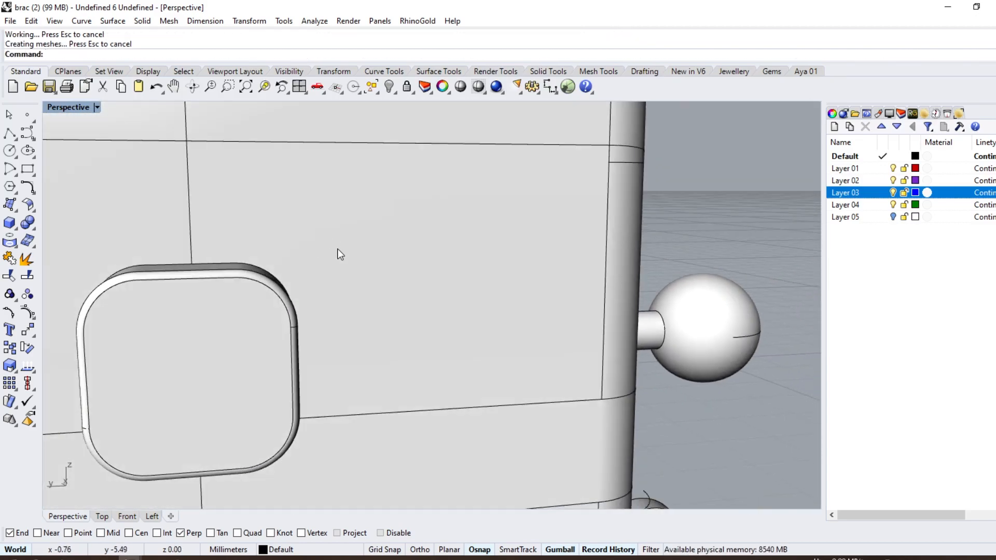
pyautogui.scroll(-6, 392, 255)
pyautogui.moveTo(244, 314); pyautogui.dragTo(380, 312, button='right')
pyautogui.click(330, 301)
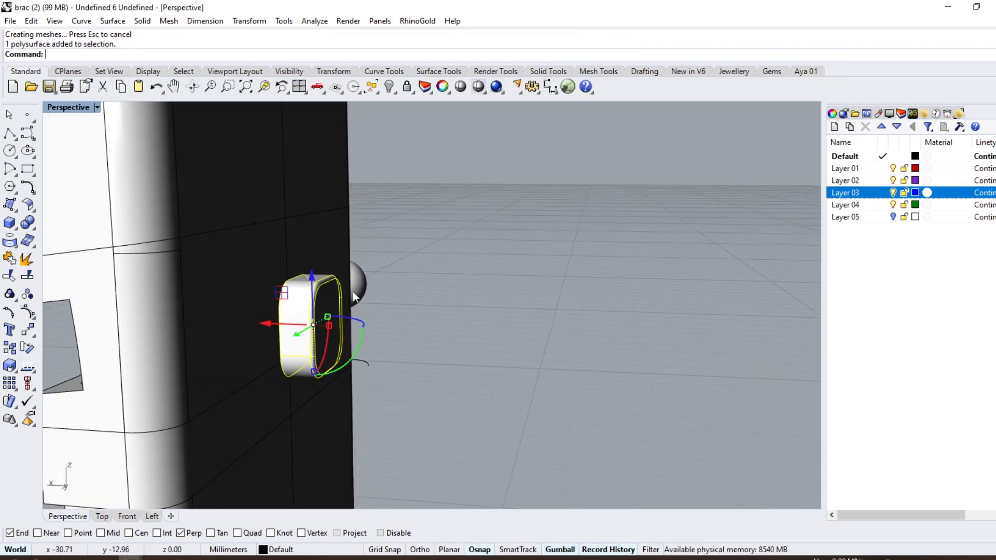
pyautogui.scroll(-8, 353, 297)
pyautogui.moveTo(266, 318); pyautogui.dragTo(415, 334, button='right')
pyautogui.scroll(3, 441, 249)
pyautogui.keyDown('shift'); pyautogui.click(465, 203); pyautogui.keyUp('shift')
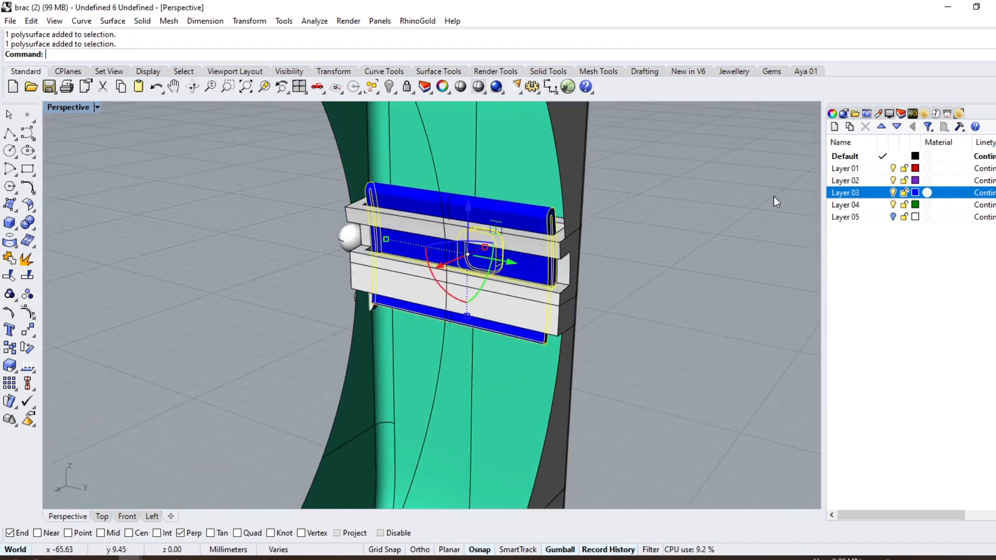
pyautogui.rightClick(891, 194)
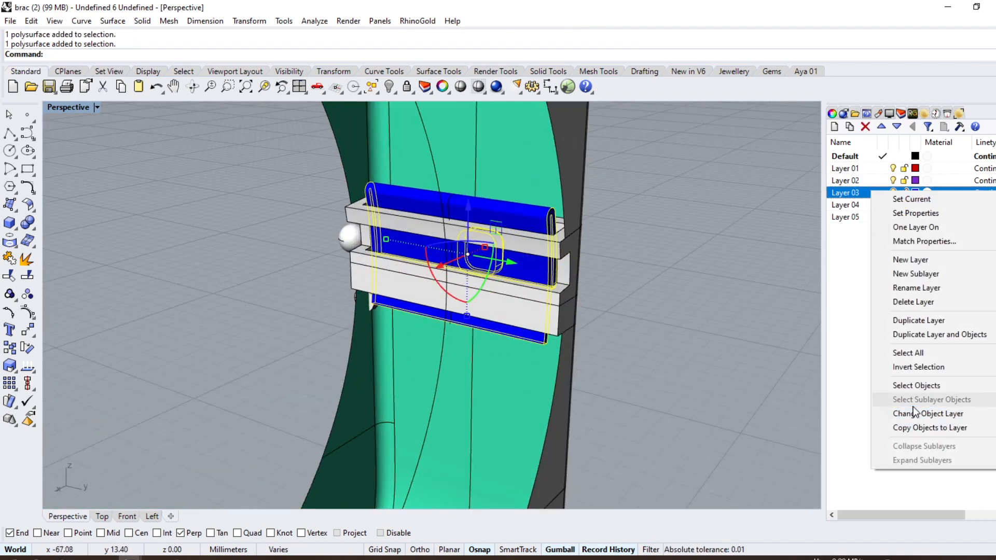
pyautogui.click(914, 412)
pyautogui.moveTo(605, 256); pyautogui.dragTo(341, 278, button='right')
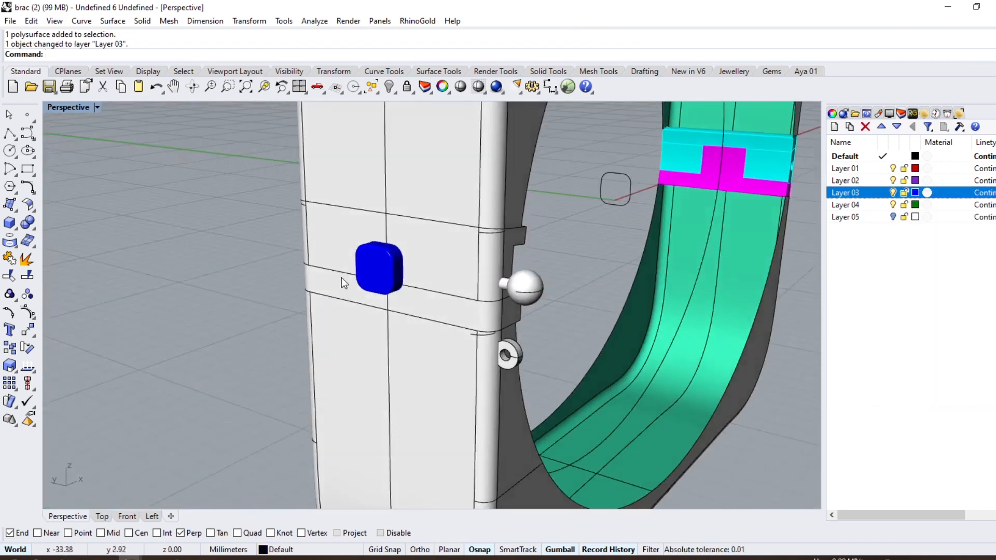
# Step: Select the button and folded tongue together and examine how they sit in the clasp from the side
pyautogui.moveTo(545, 275); pyautogui.dragTo(389, 249, button='right')
pyautogui.scroll(5, 447, 254)
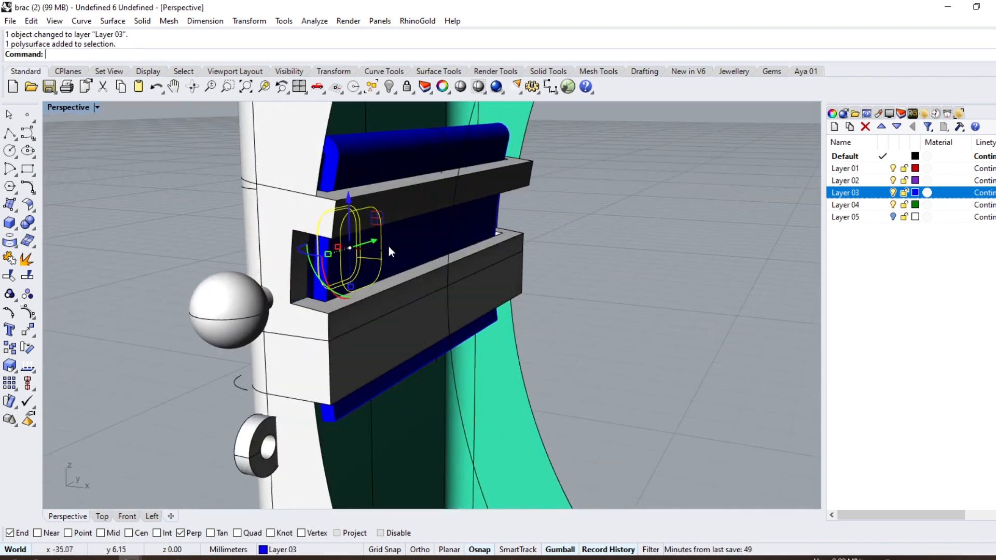
pyautogui.keyDown('shift'); pyautogui.click(371, 164); pyautogui.keyUp('shift')
pyautogui.scroll(-4, 371, 164)
pyautogui.moveTo(260, 228); pyautogui.dragTo(349, 244, button='right')
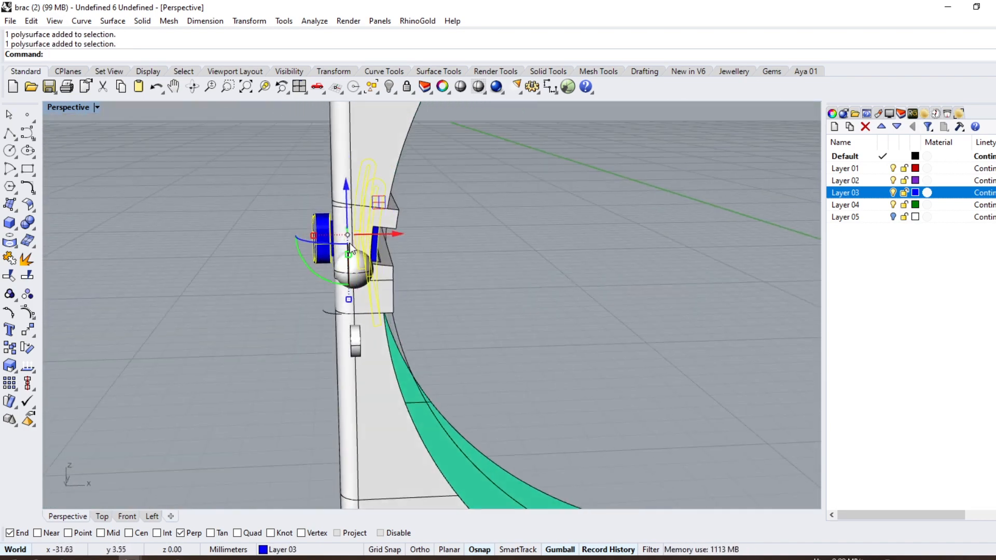
pyautogui.rightClick(867, 197)
pyautogui.scroll(5, 489, 264)
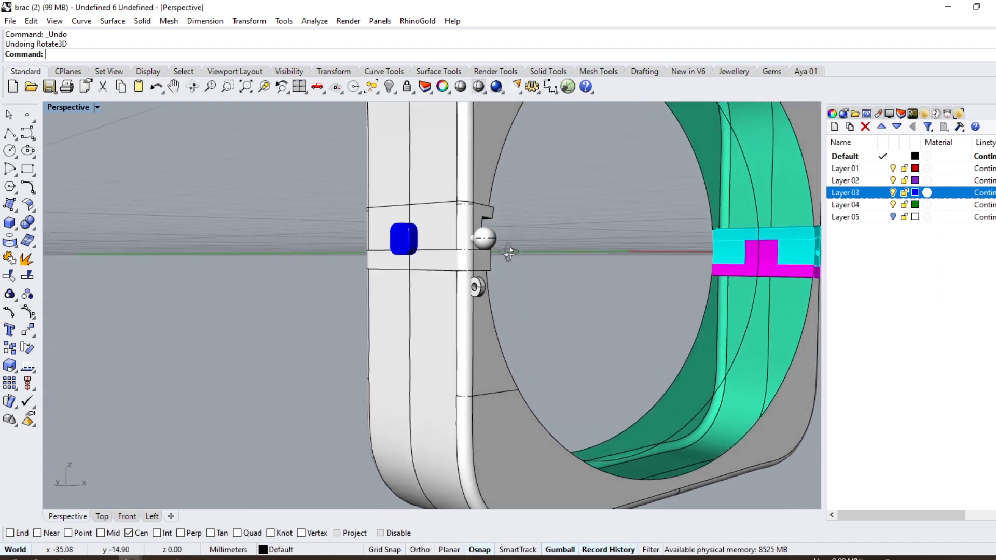
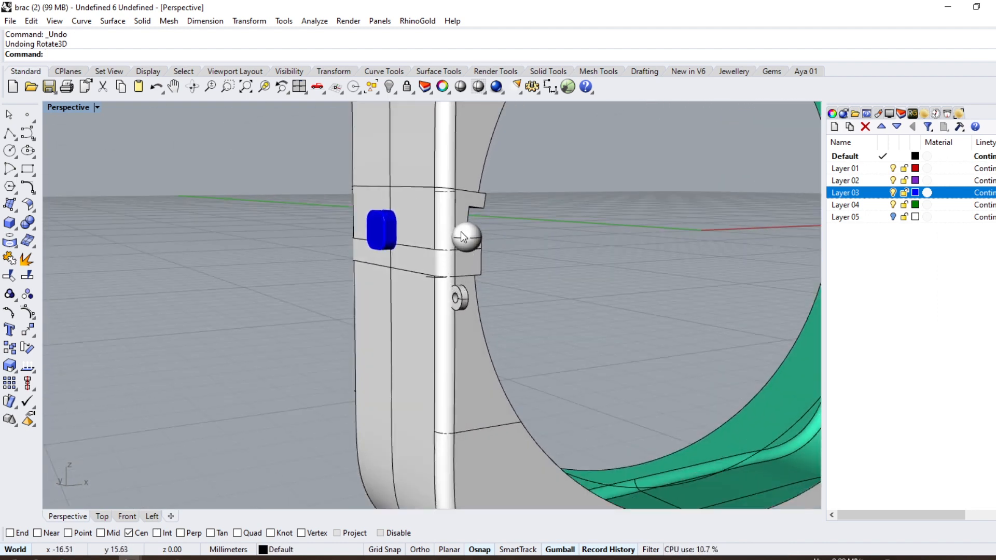
# Step: In the Front view, draw a degree-3 control-point curve from the side ring's centre up past the pin's ball
pyautogui.click(127, 516)
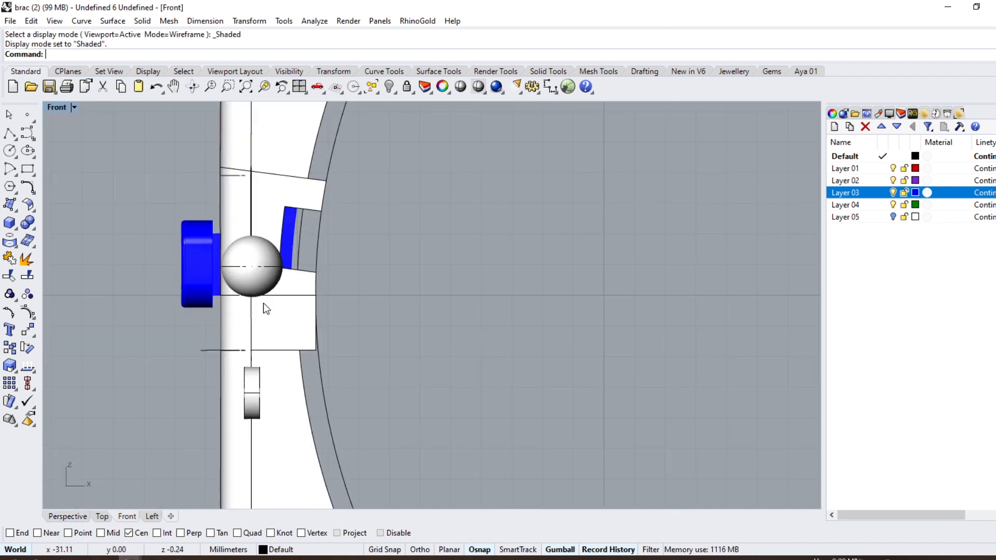
pyautogui.click(28, 133)
pyautogui.click(260, 393)
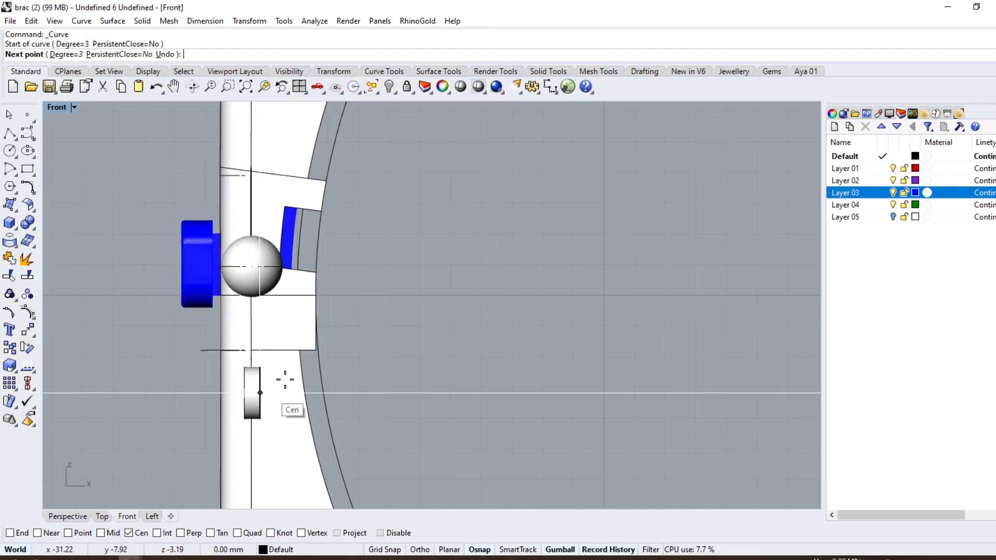
pyautogui.click(289, 380)
pyautogui.click(296, 311)
pyautogui.click(315, 306)
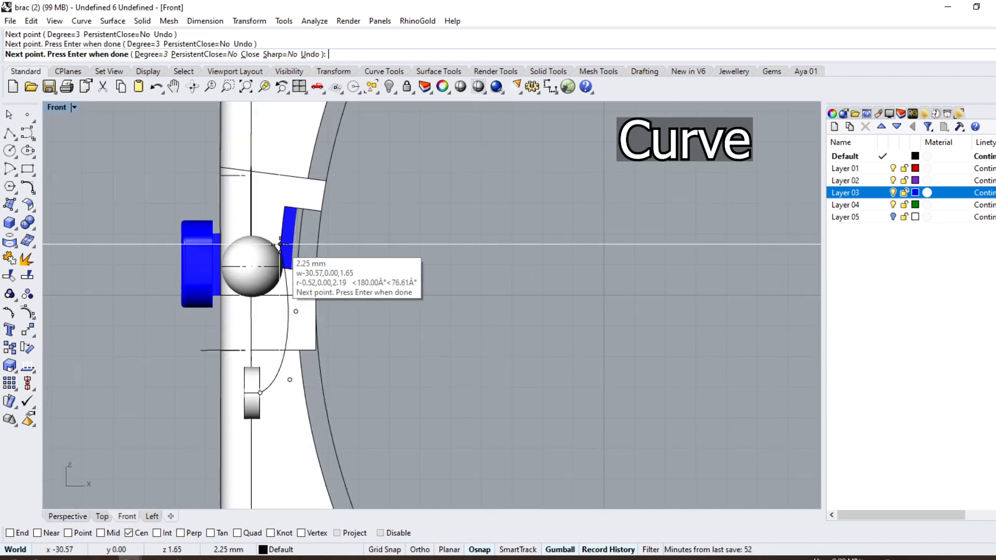
pyautogui.click(381, 533)
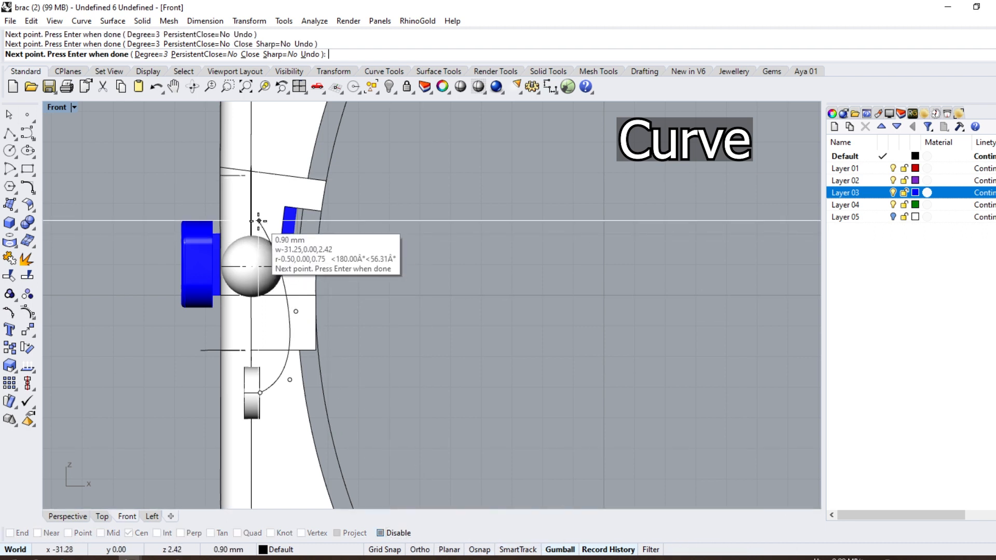
pyautogui.press('Escape')
# Step: Reshape the new curve by moving its control points, starting it inside the ring and bringing its bulge closer to the pin
pyautogui.hotkey('ctrl', 'alt', 'w')
pyautogui.click(273, 386)
pyautogui.hotkey('ctrl', 'alt', 's')
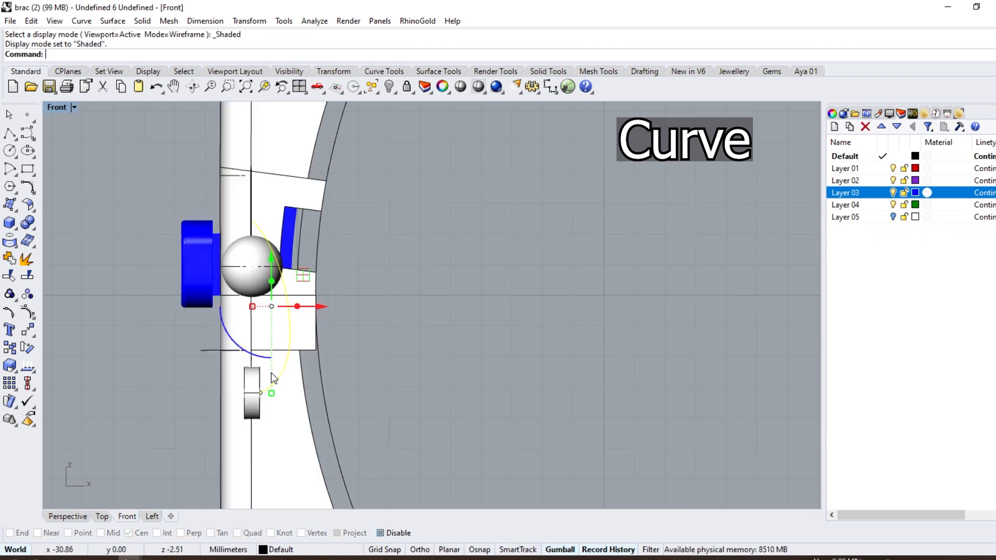
pyautogui.hotkey('ctrl', 'alt', 'w')
pyautogui.click(259, 403)
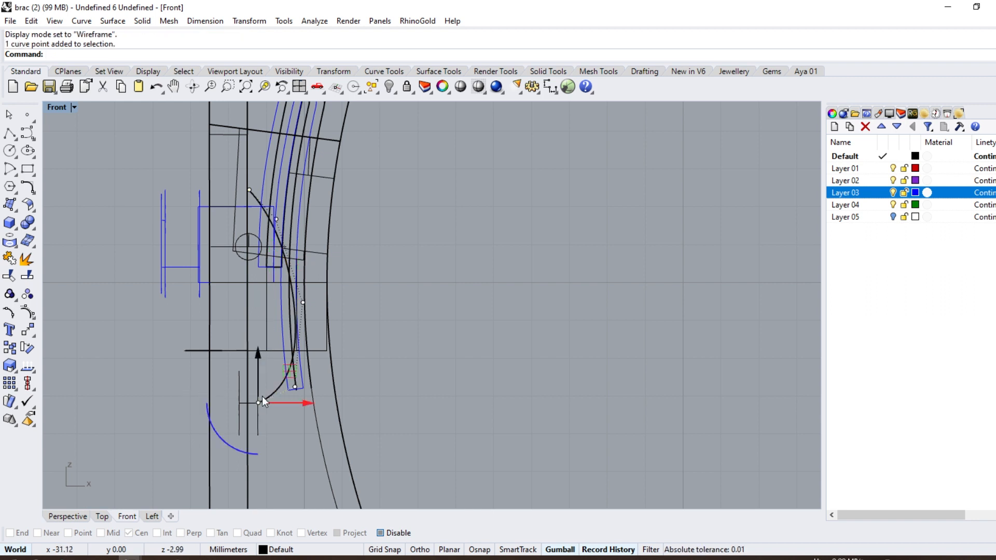
pyautogui.moveTo(291, 403); pyautogui.dragTo(279, 405)
pyautogui.click(304, 302)
pyautogui.moveTo(336, 305); pyautogui.dragTo(322, 304)
pyautogui.moveTo(294, 390); pyautogui.dragTo(290, 414)
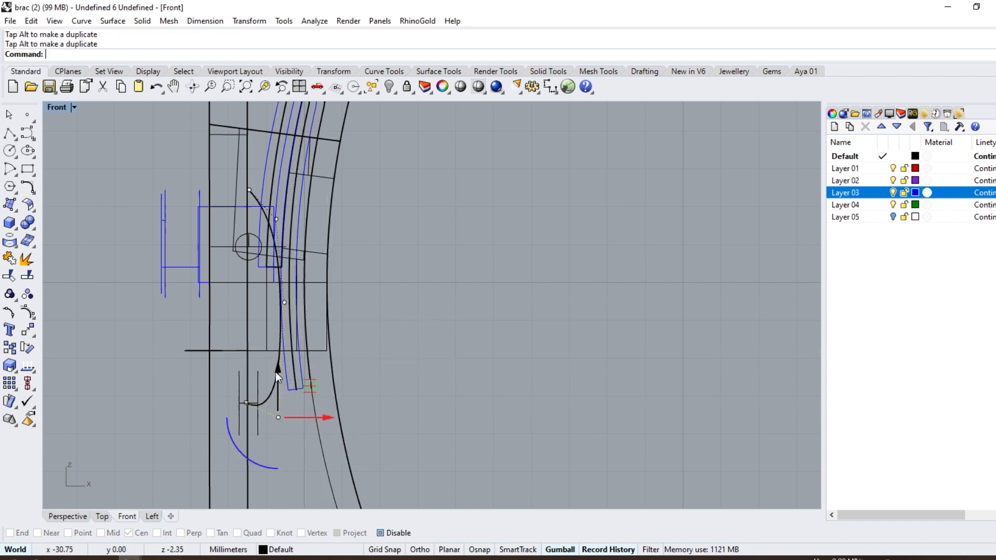
pyautogui.scroll(2, 271, 232)
pyautogui.click(283, 217)
pyautogui.moveTo(284, 217); pyautogui.dragTo(291, 222)
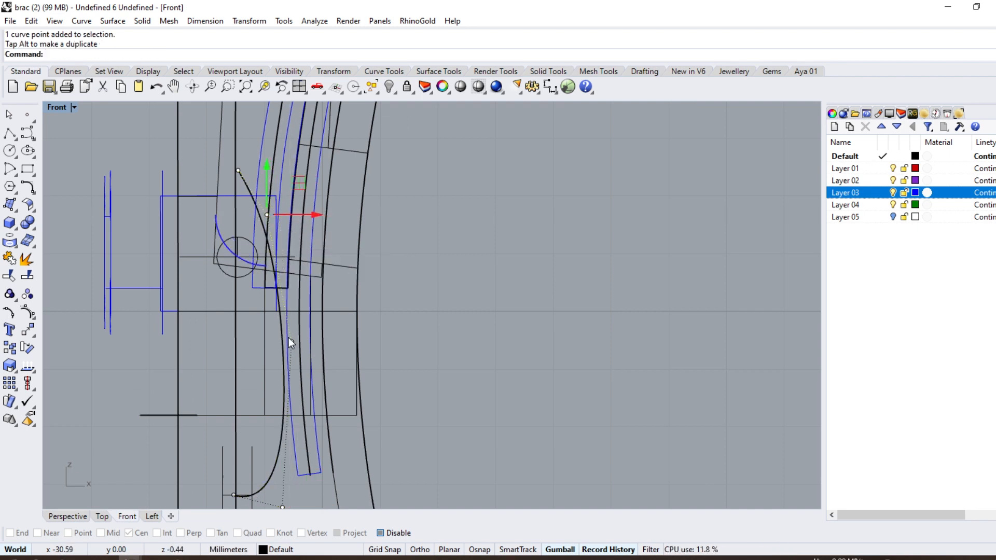
# Step: Rebuild the catch curve with 7 points at degree 3, deleting the input
pyautogui.scroll(-4, 290, 338)
pyautogui.scroll(4, 295, 419)
pyautogui.middleClick(295, 420)
pyautogui.click(284, 405)
pyautogui.press('Escape')
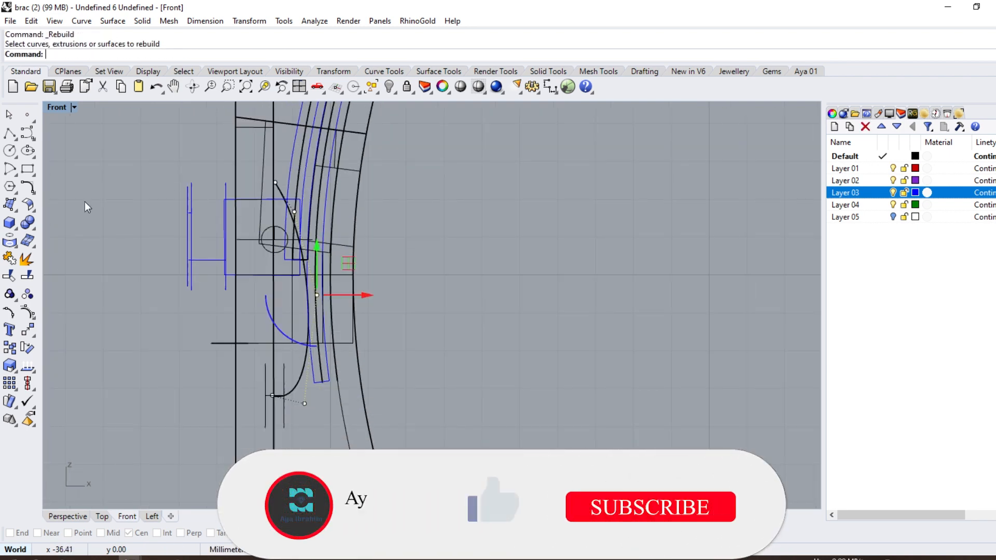
pyautogui.click(33, 194)
pyautogui.click(188, 215)
pyautogui.click(296, 387)
pyautogui.press('Return')
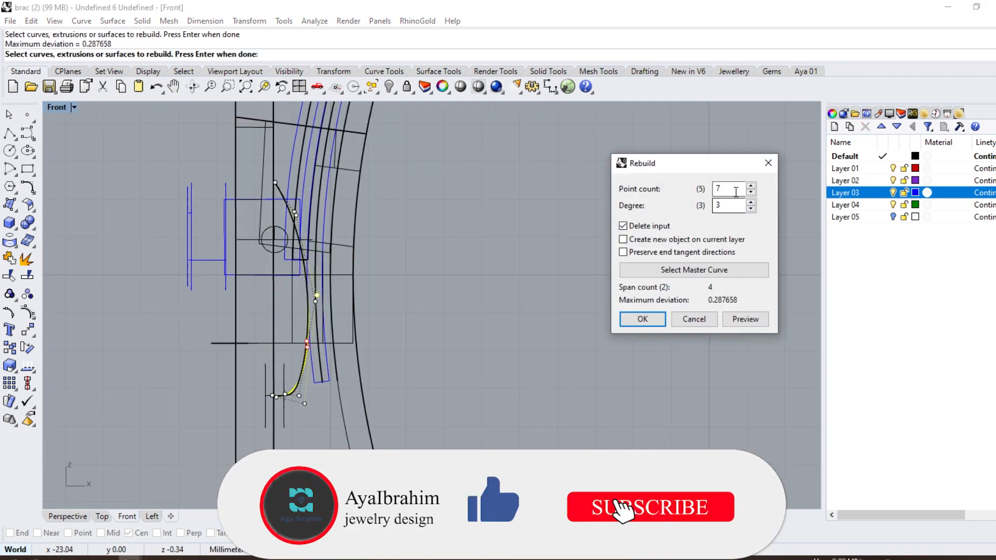
pyautogui.press('Return')
pyautogui.press('Return')
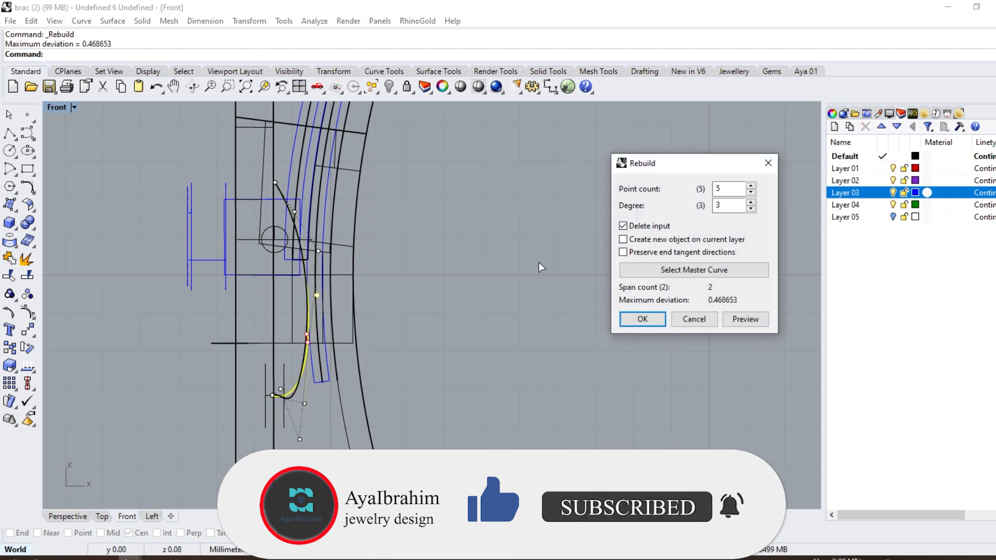
pyautogui.press('Return')
# Step: Bend the rebuilt curve into an S by moving its middle control point inward, the upper one outward and the lower one up
pyautogui.scroll(5, 332, 408)
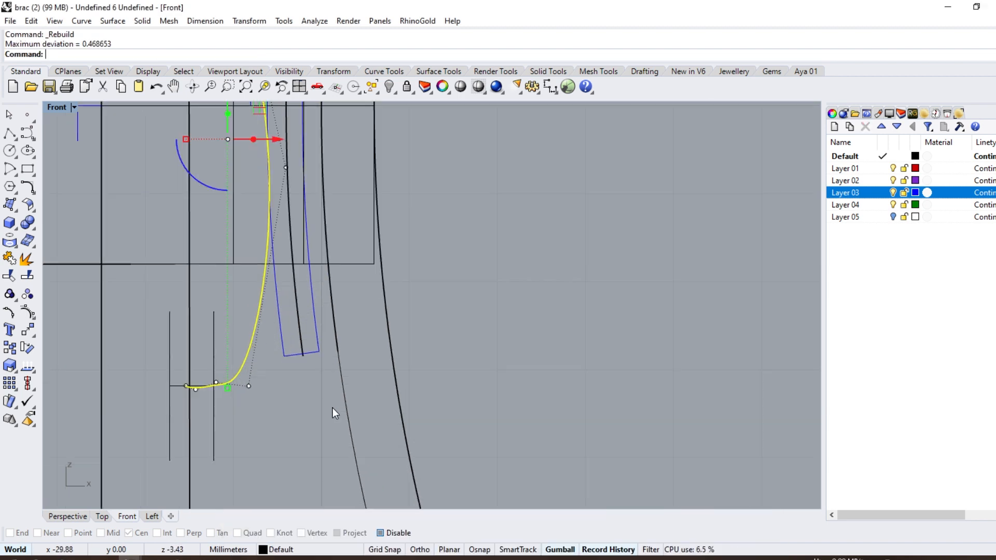
pyautogui.scroll(-5, 283, 417)
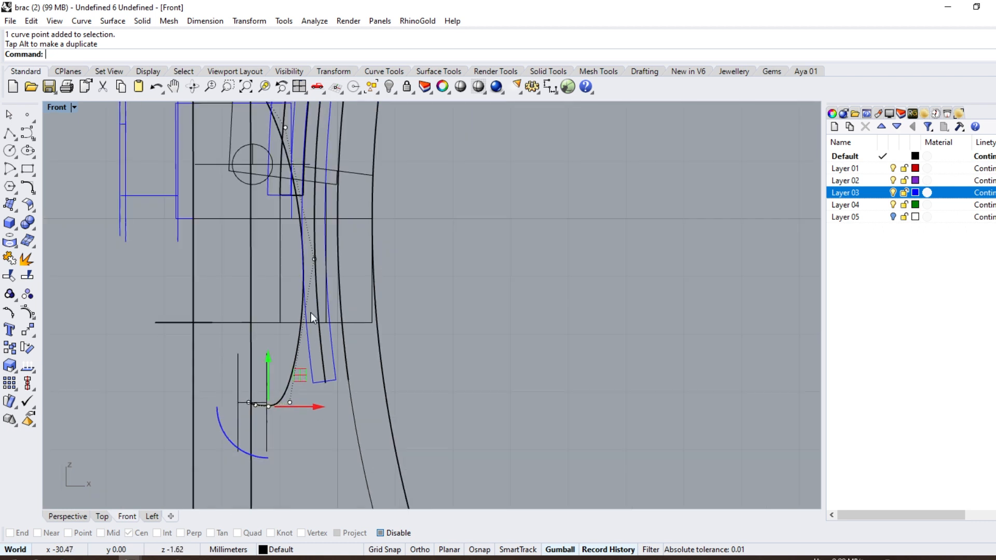
pyautogui.click(279, 188)
pyautogui.scroll(3, 304, 388)
pyautogui.scroll(-3, 285, 362)
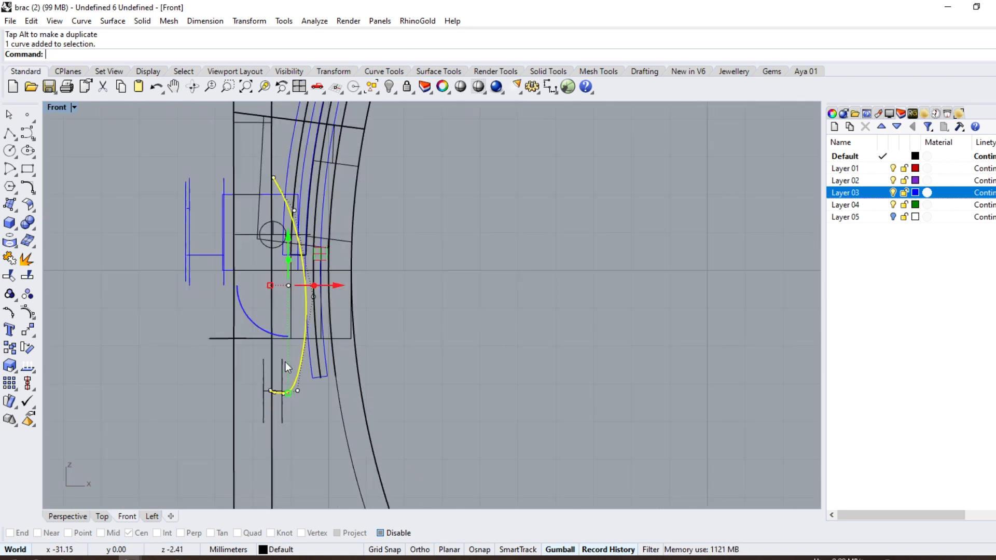
pyautogui.click(314, 297)
pyautogui.moveTo(333, 297); pyautogui.dragTo(293, 296)
pyautogui.click(294, 212)
pyautogui.moveTo(325, 179); pyautogui.dragTo(346, 204)
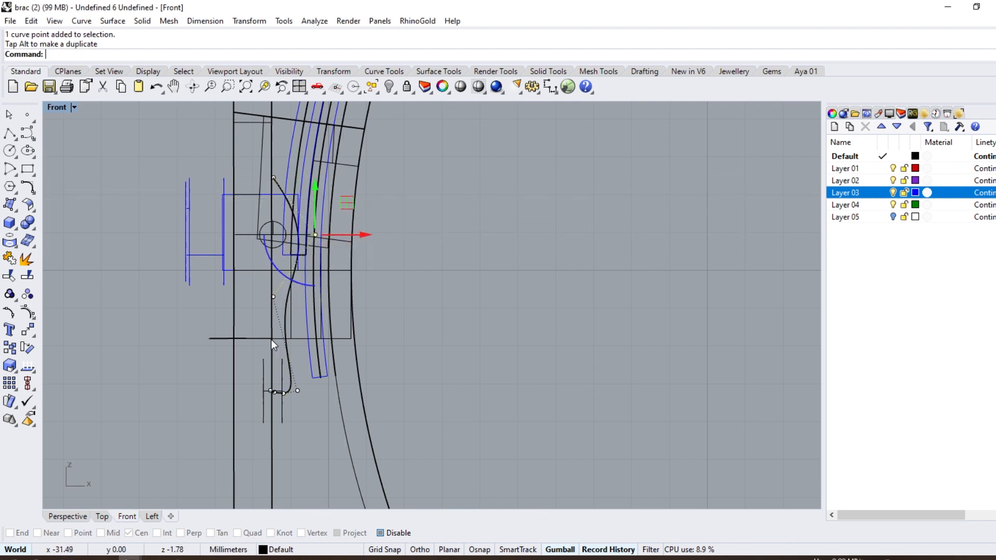
pyautogui.click(298, 391)
pyautogui.moveTo(326, 360); pyautogui.dragTo(323, 334)
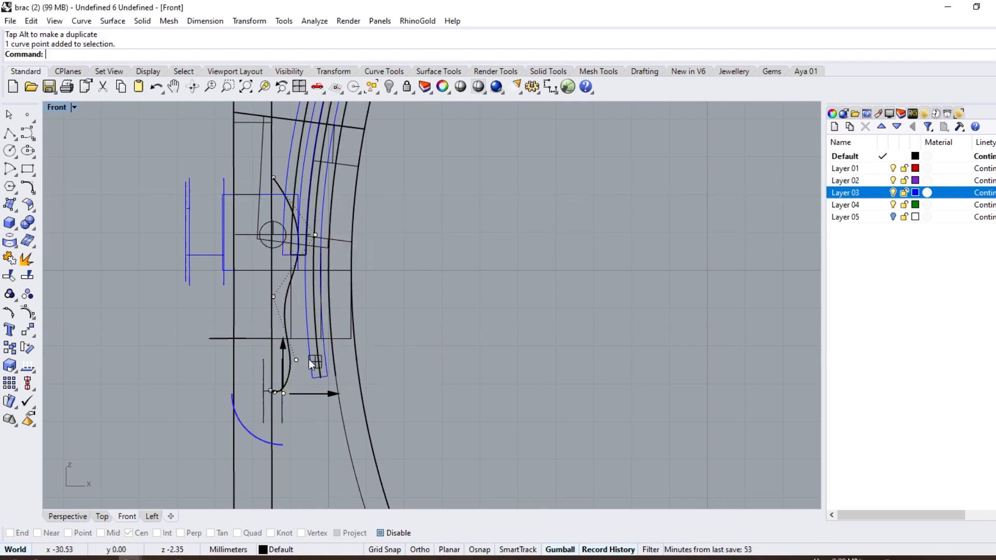
# Step: Delete the surplus control point beside the ring and adjust the curve's remaining points for a smoother bend
pyautogui.scroll(3, 275, 385)
pyautogui.press('Delete')
pyautogui.scroll(-3, 275, 390)
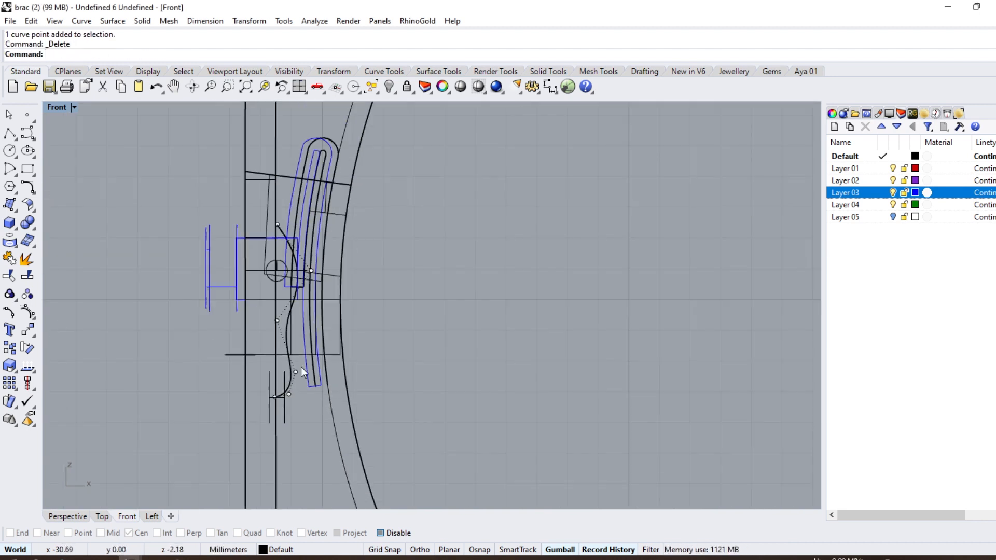
pyautogui.click(301, 367)
pyautogui.scroll(2, 290, 304)
pyautogui.moveTo(270, 193); pyautogui.dragTo(272, 199)
# Step: Pipe the S-shaped curve with round caps and a 0.5 mm diameter at both ends
pyautogui.click(286, 353)
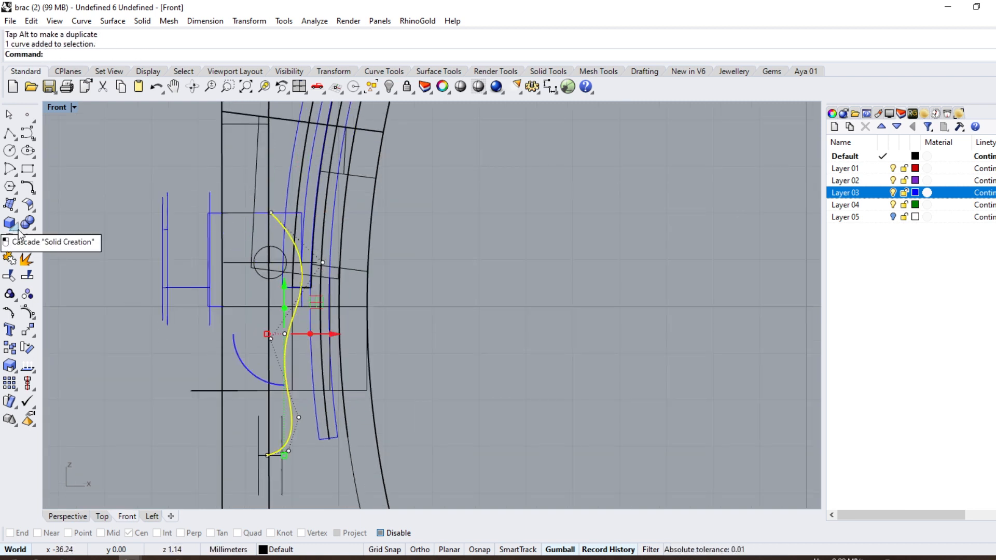
pyautogui.click(19, 232)
pyautogui.click(46, 264)
pyautogui.write('.5')
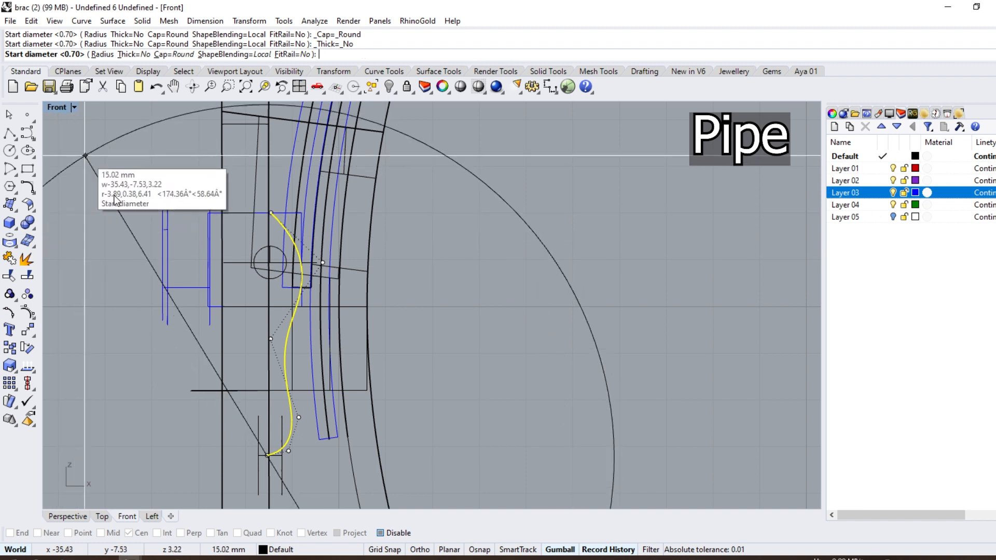
pyautogui.press('Return')
pyautogui.write('.5')
pyautogui.press('Return')
pyautogui.press('Return')
pyautogui.press('Return')
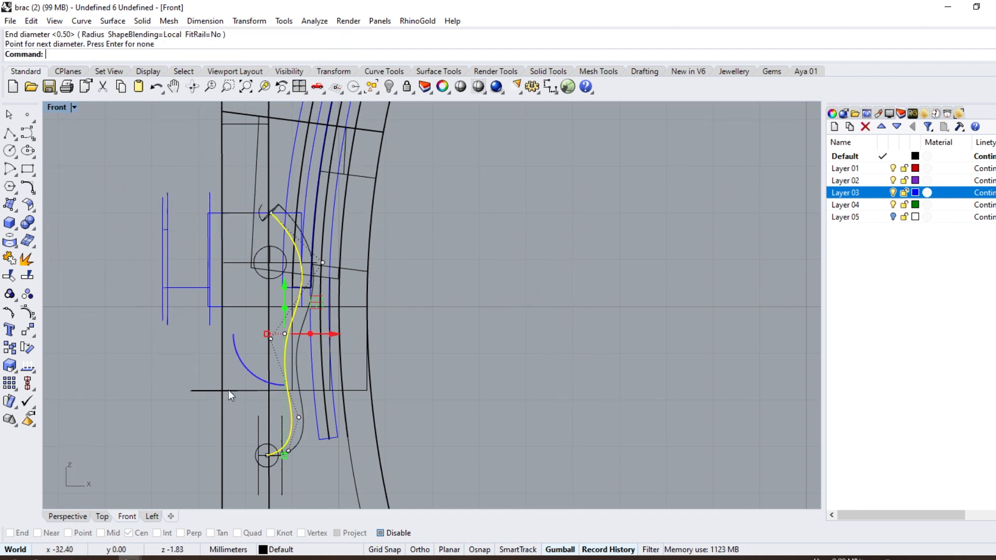
# Step: Mirror a copy of the pipe across a vertical plane through the curve's end point at the ring
pyautogui.click(294, 357)
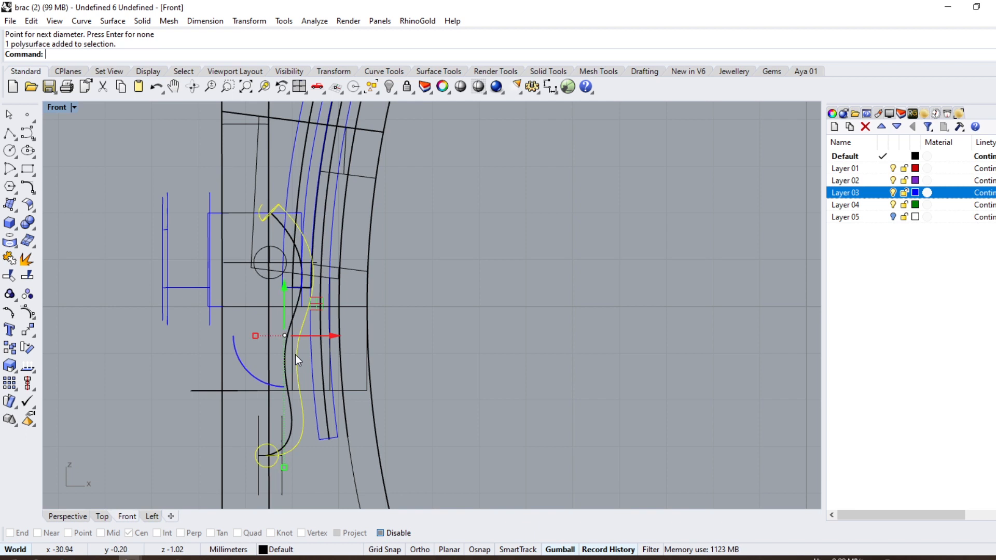
pyautogui.click(37, 334)
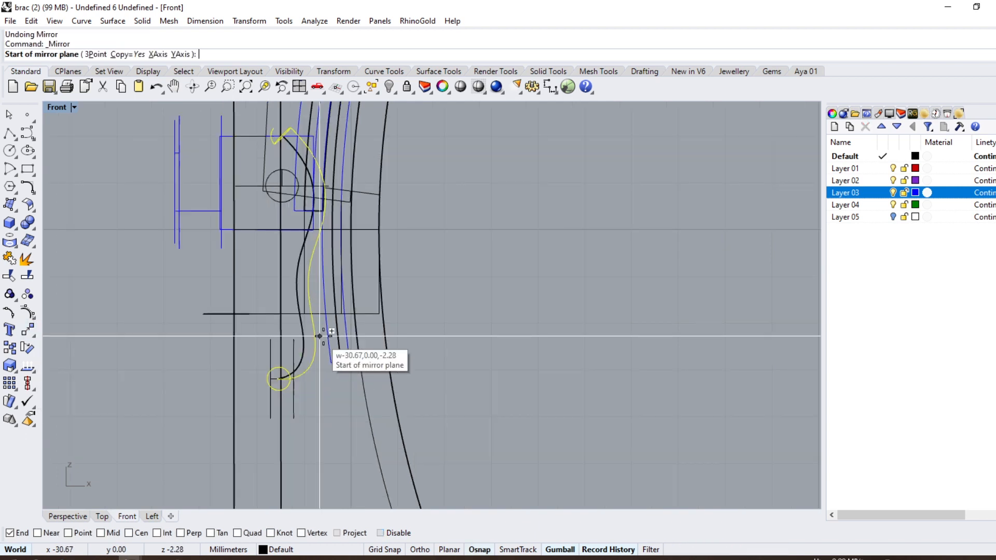
pyautogui.scroll(4, 318, 337)
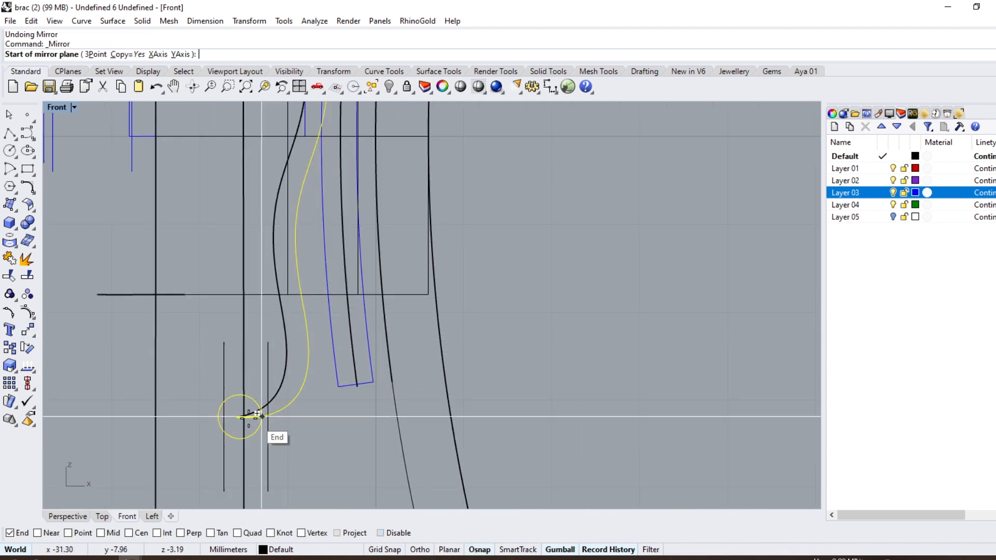
pyautogui.click(240, 417)
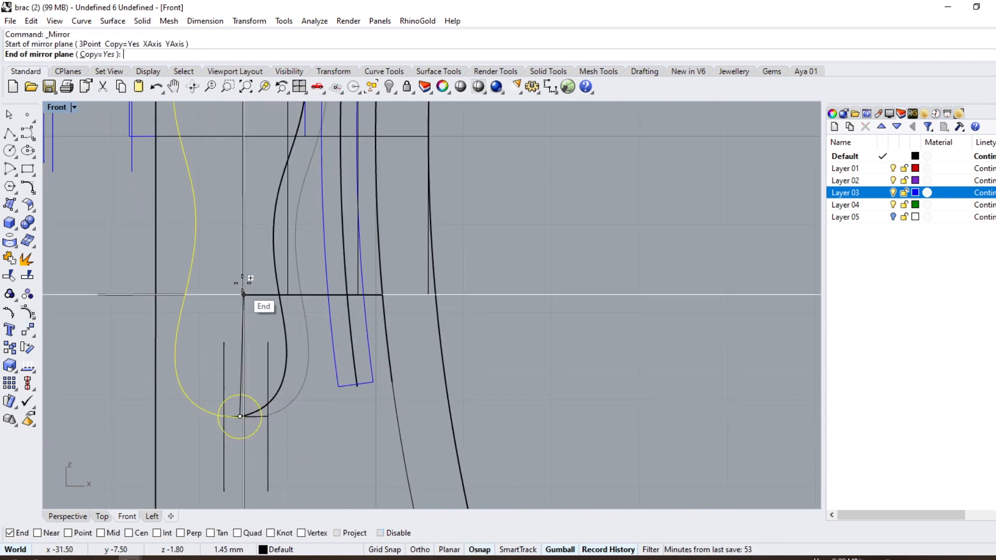
pyautogui.click(257, 226)
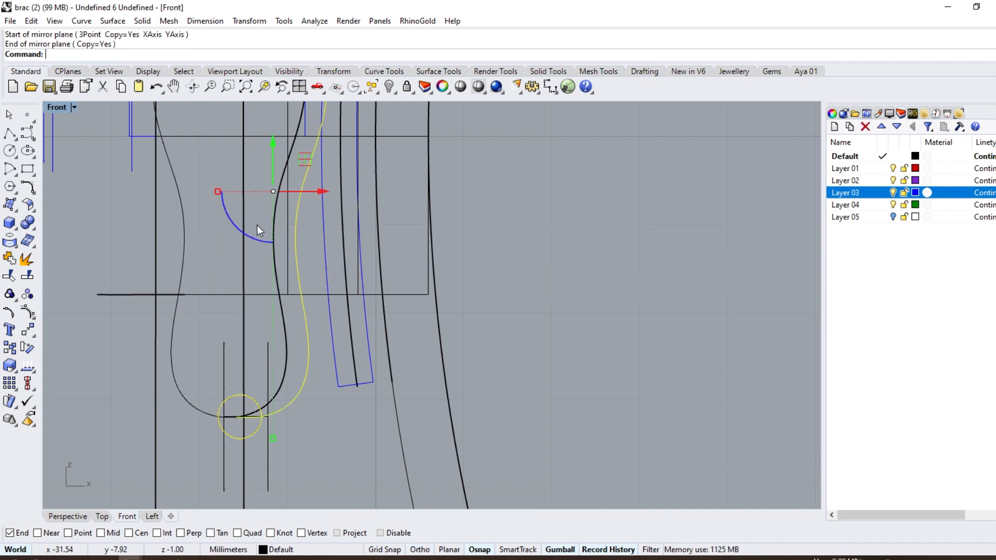
# Step: Project the pipe's source curve to the Front construction plane, deleting the input object
pyautogui.click(287, 342)
pyautogui.scroll(-3, 287, 342)
pyautogui.scroll(3, 280, 342)
pyautogui.hotkey('ctrl', 'alt', 's')
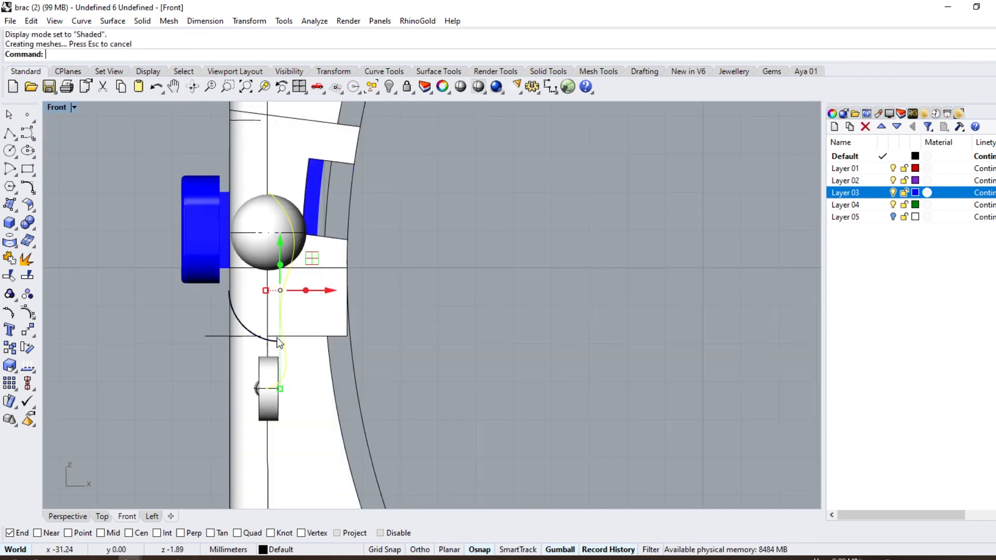
pyautogui.click(71, 517)
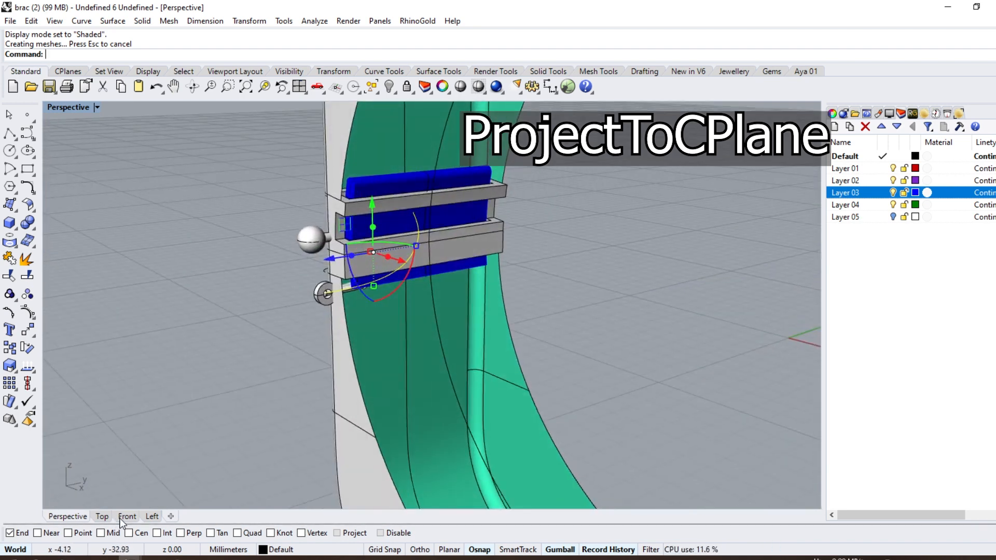
pyautogui.click(124, 516)
pyautogui.hotkey('ctrl', 'alt', 'w')
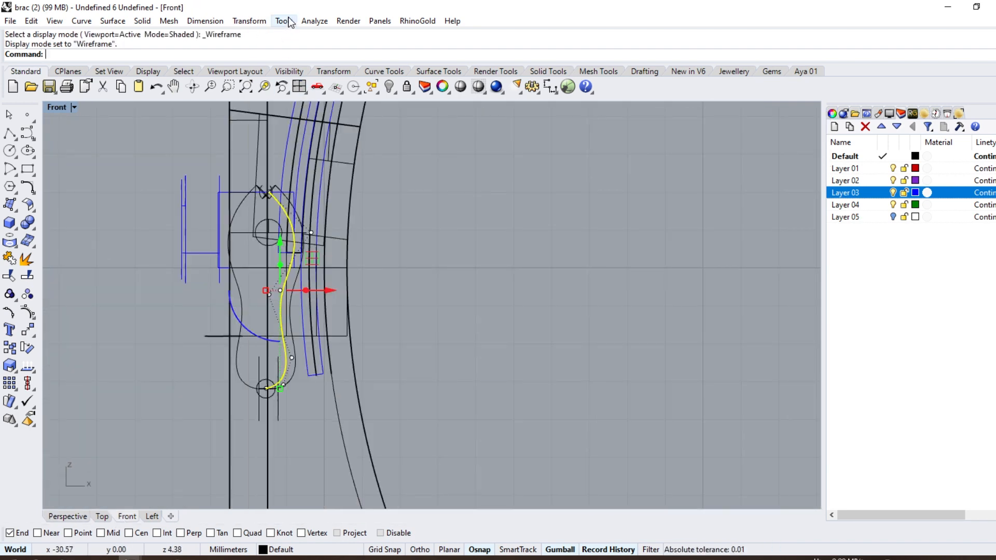
pyautogui.click(250, 22)
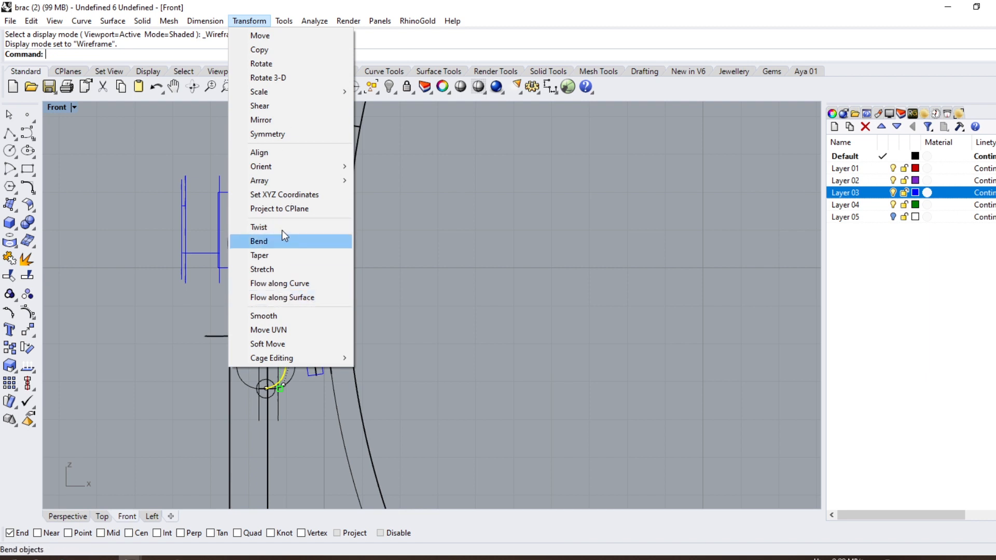
pyautogui.click(282, 205)
pyautogui.click(128, 54)
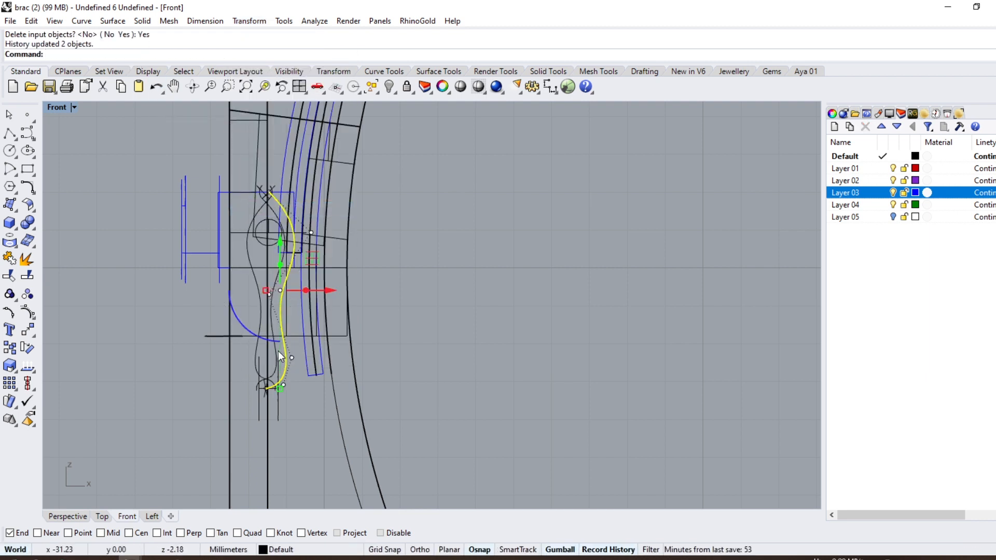
pyautogui.hotkey('ctrl', 'alt', 's')
pyautogui.click(67, 517)
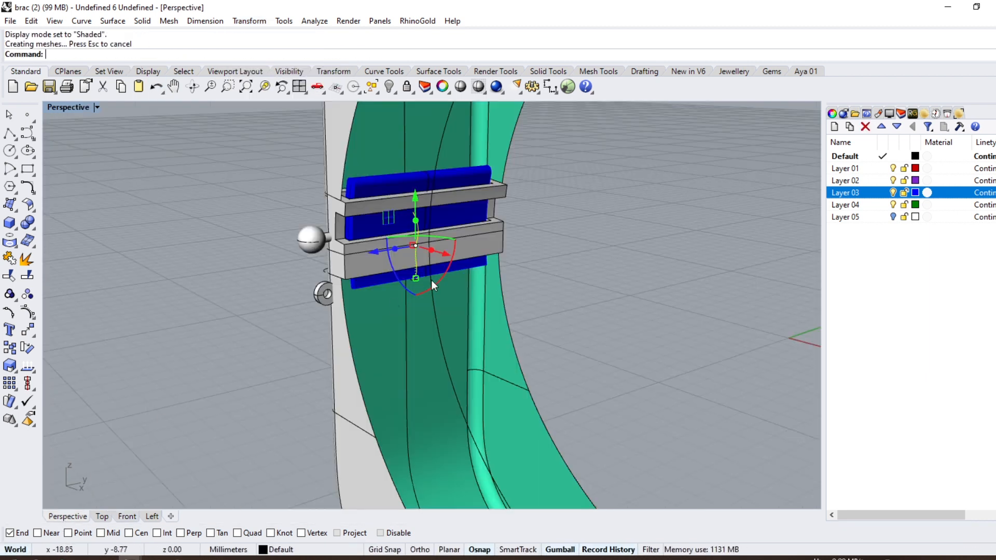
# Step: Move the flattened source curve outward along the Y axis so both linked pipes reach the ring and ball
pyautogui.moveTo(434, 286); pyautogui.dragTo(407, 271, button='right')
pyautogui.moveTo(383, 247); pyautogui.dragTo(276, 266)
pyautogui.scroll(3, 300, 279)
pyautogui.moveTo(300, 279); pyautogui.dragTo(336, 296, button='right')
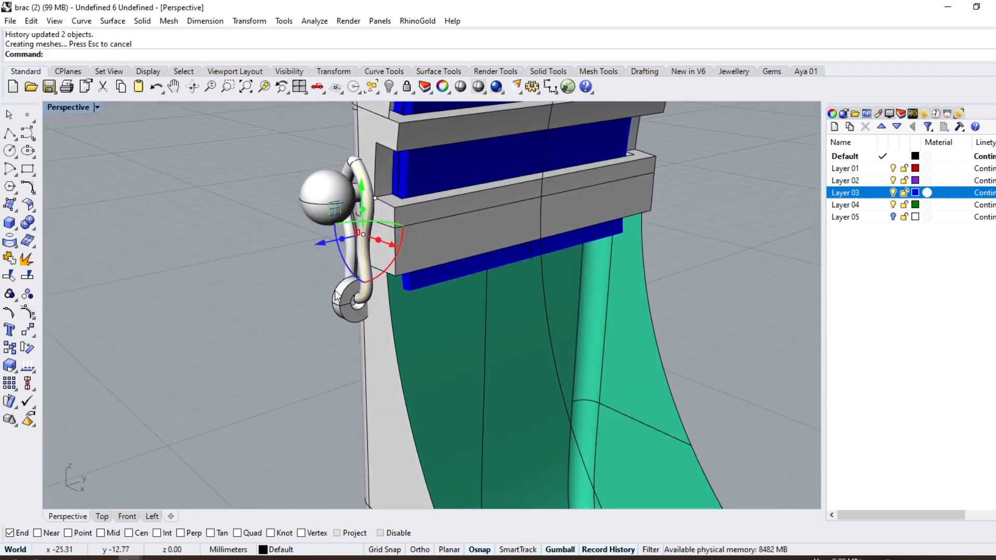
pyautogui.moveTo(321, 241); pyautogui.dragTo(313, 241)
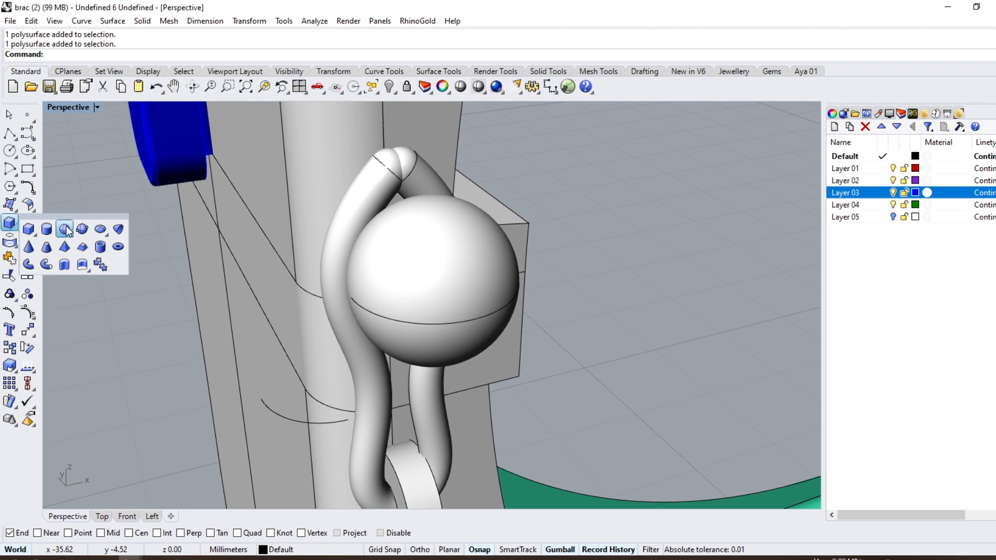
# Step: Create a 0.7 mm diameter sphere centred on the upper end point of the pipe curve, where the two pipes meet
pyautogui.click(65, 230)
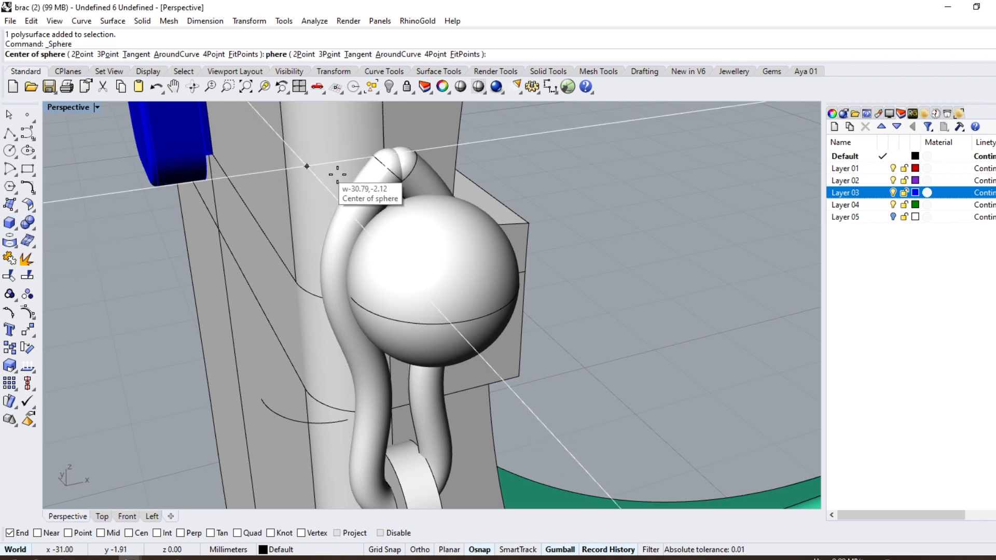
pyautogui.hotkey('ctrl', 'alt', 'w')
pyautogui.click(401, 174)
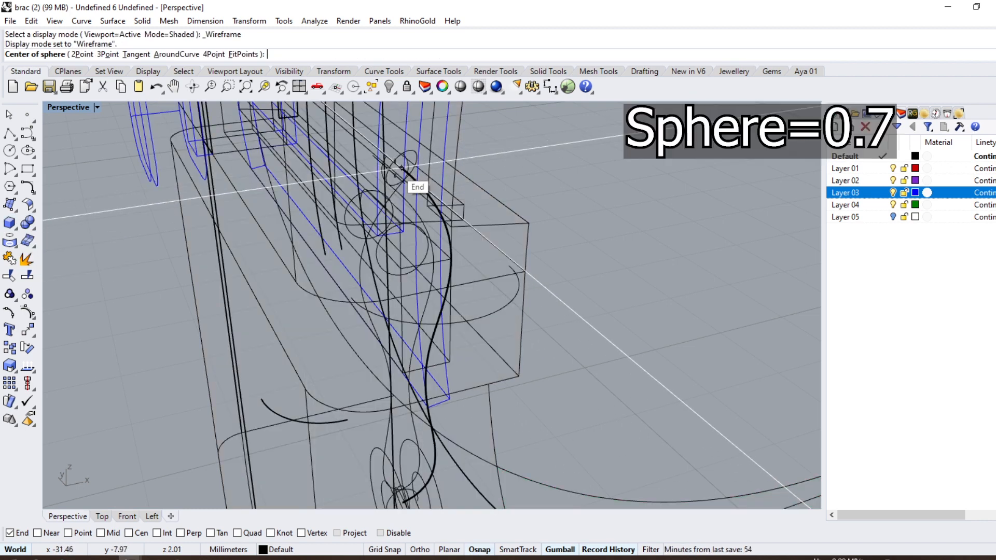
pyautogui.hotkey('ctrl', 'alt', 's')
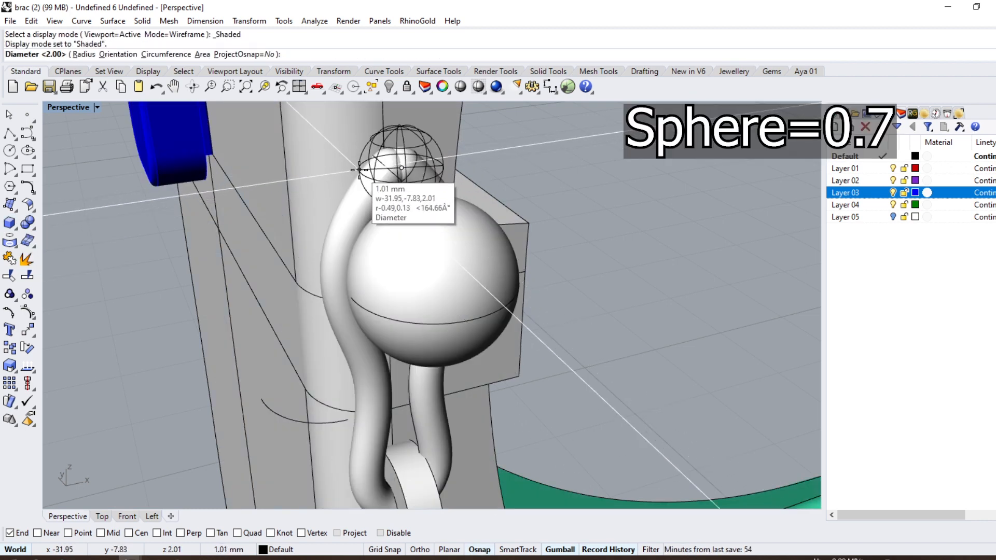
pyautogui.write('.7')
pyautogui.press('Return')
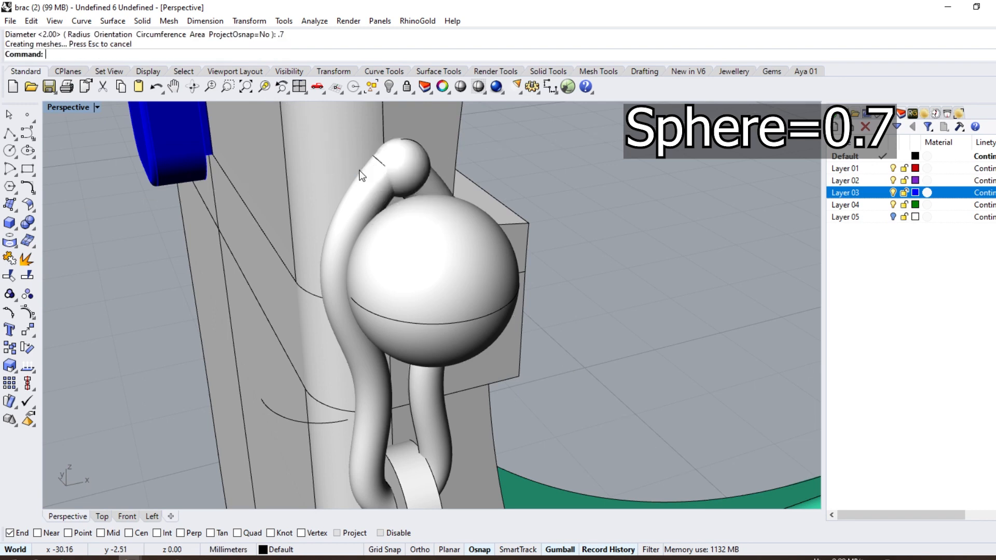
# Step: Group the small sphere with the two mirrored pipes of the safety catch
pyautogui.moveTo(360, 169); pyautogui.dragTo(401, 166, button='right')
pyautogui.click(400, 166)
pyautogui.moveTo(407, 267); pyautogui.dragTo(428, 195, button='right')
pyautogui.scroll(5, 378, 184)
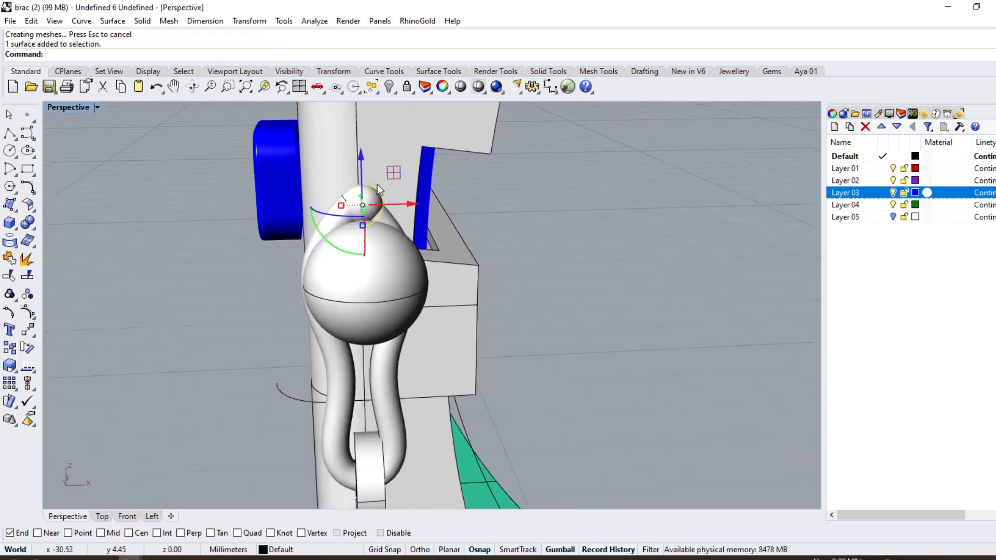
pyautogui.moveTo(358, 179); pyautogui.dragTo(350, 174)
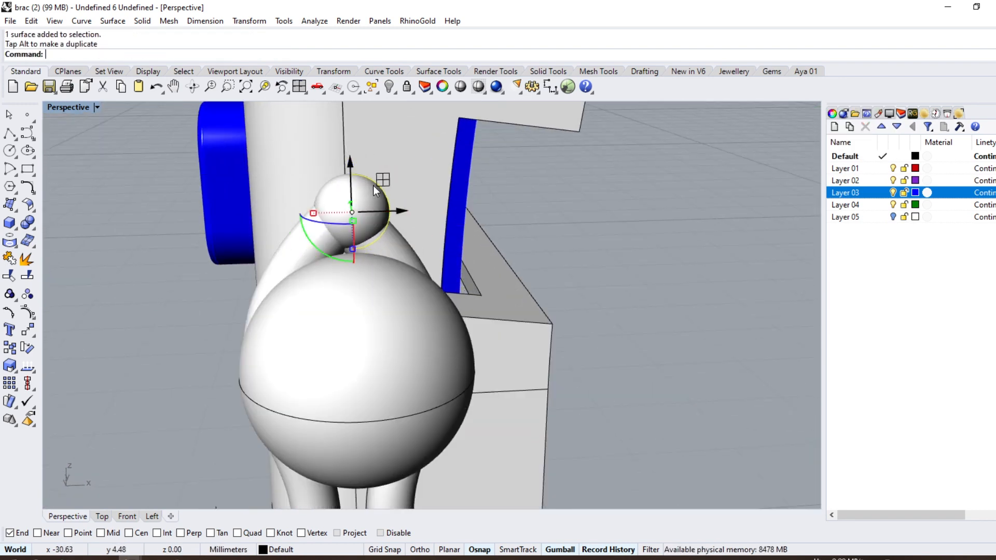
pyautogui.scroll(-5, 373, 185)
pyautogui.keyDown('shift'); pyautogui.click(386, 382); pyautogui.keyUp('shift')
pyautogui.keyDown('shift'); pyautogui.click(350, 370); pyautogui.keyUp('shift')
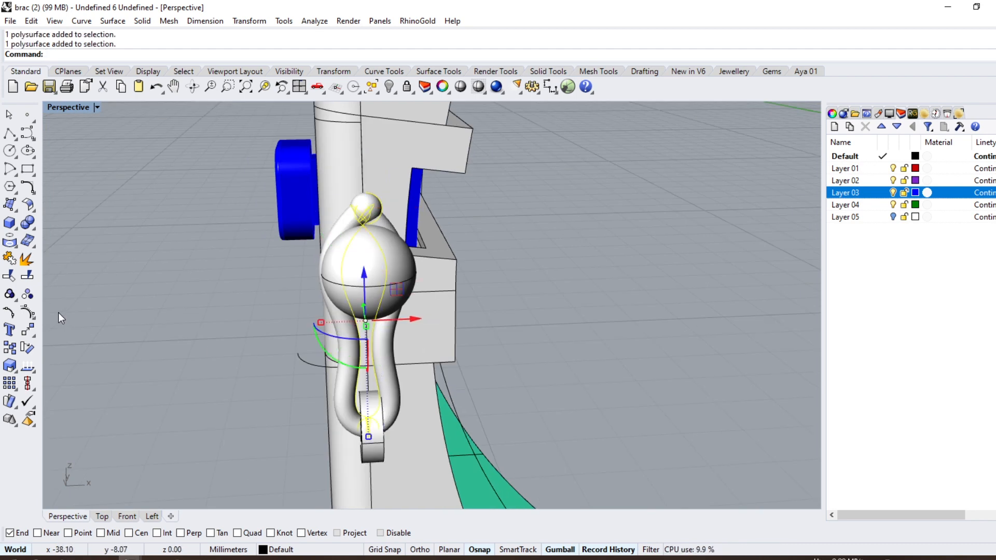
pyautogui.click(9, 294)
# Step: Change the grouped safety catch to Layer 03 and reselect it together with the clasp tongue and its push button
pyautogui.moveTo(257, 259); pyautogui.dragTo(469, 284, button='right')
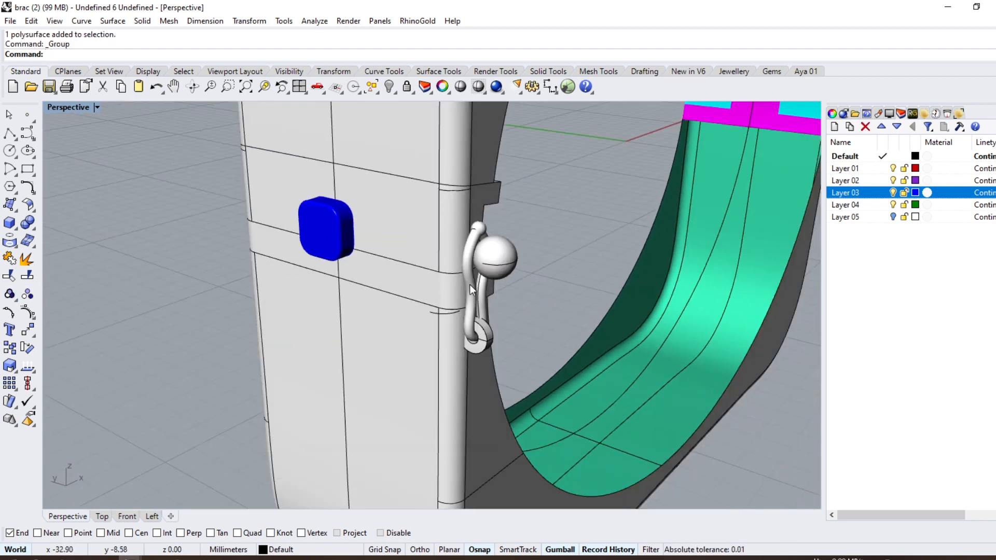
pyautogui.click(338, 242)
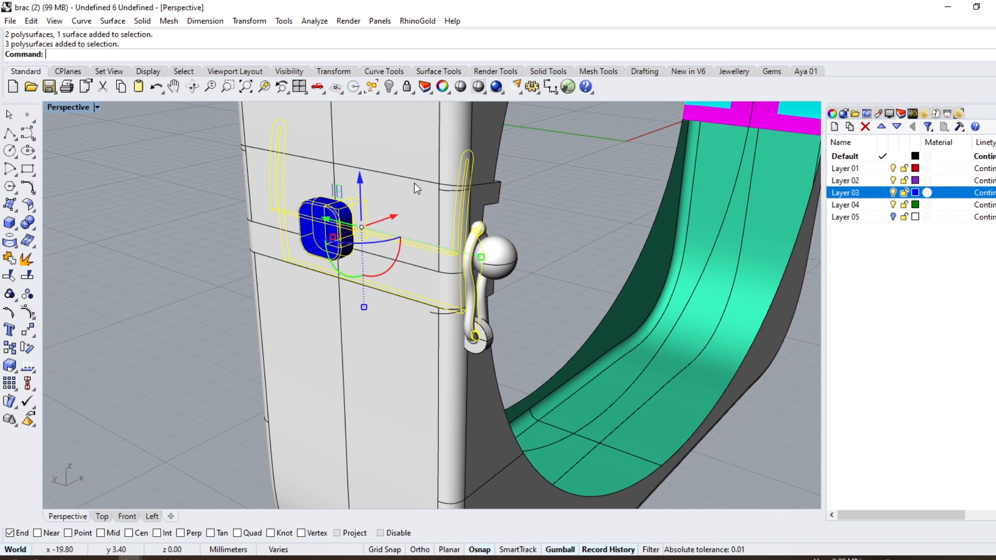
pyautogui.rightClick(884, 197)
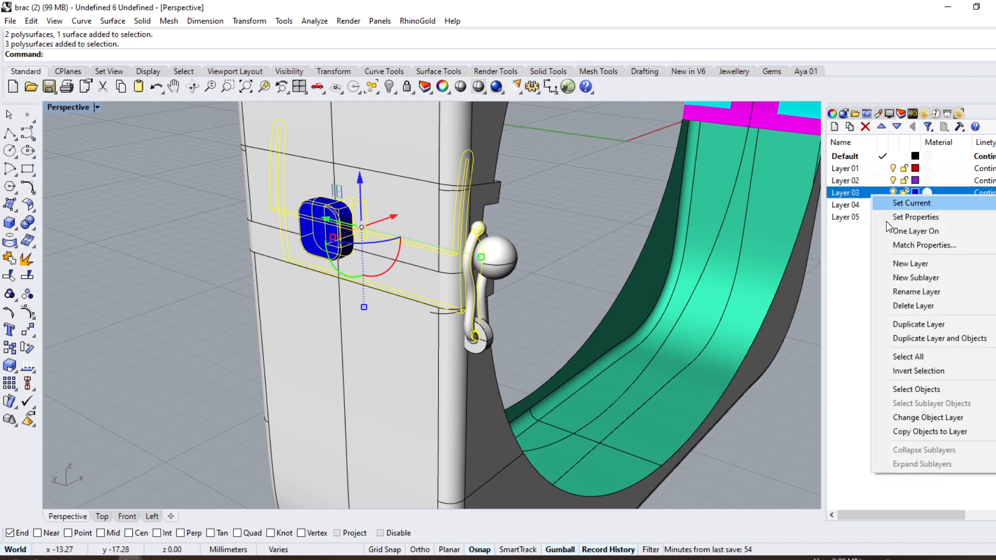
pyautogui.click(911, 420)
pyautogui.press('Escape')
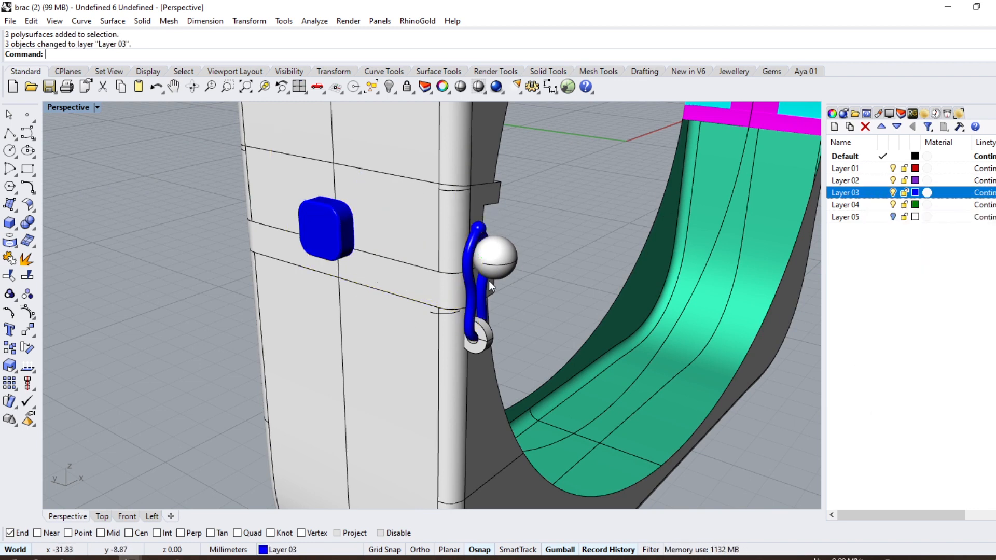
pyautogui.click(474, 281)
pyautogui.click(323, 239)
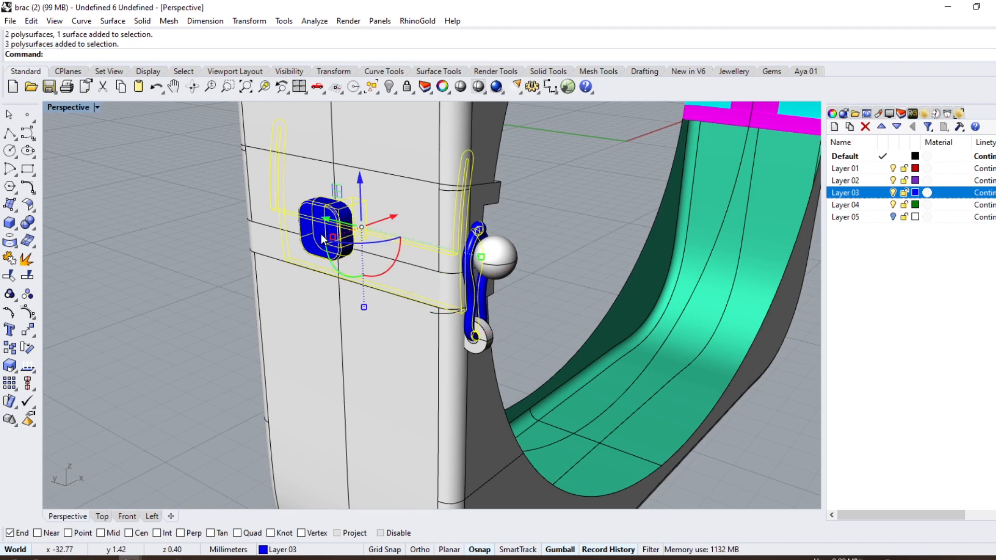
pyautogui.scroll(-2, 402, 357)
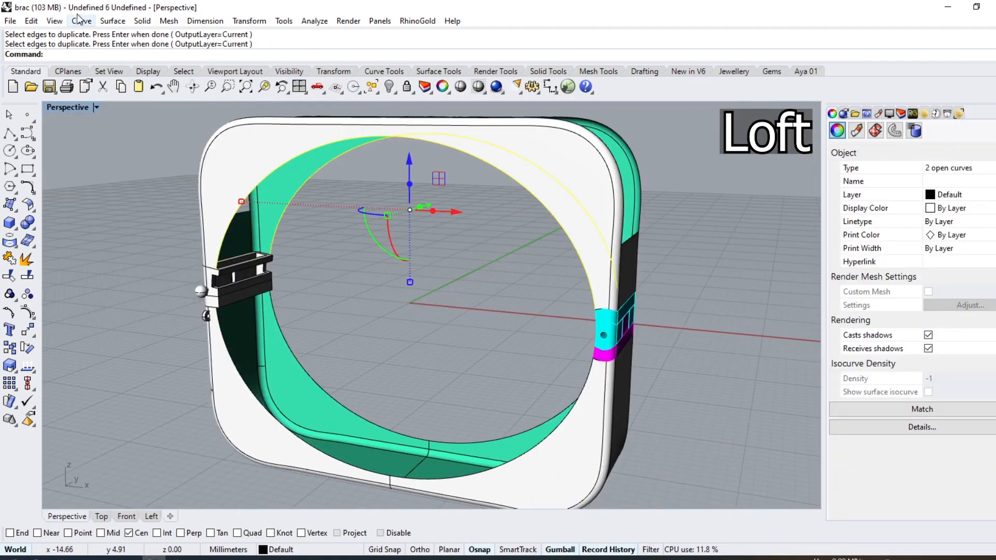
# Step: Loft a surface between the two duplicated inner edges of the bracelet's upper half
pyautogui.click(109, 23)
pyautogui.click(126, 49)
pyautogui.press('Return')
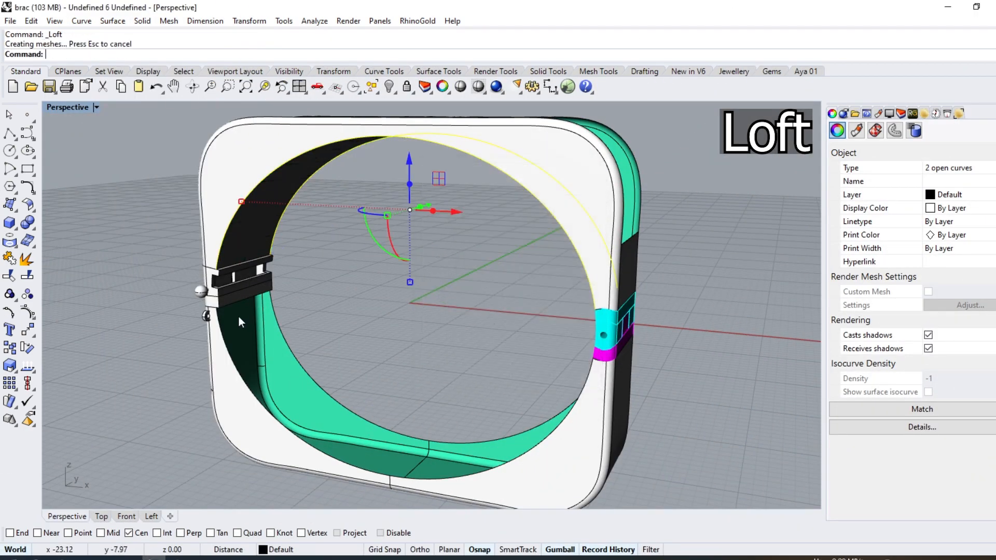
# Step: Flatten the lofted inner surface with Smash, without including any curves
pyautogui.moveTo(239, 316); pyautogui.dragTo(306, 323, button='right')
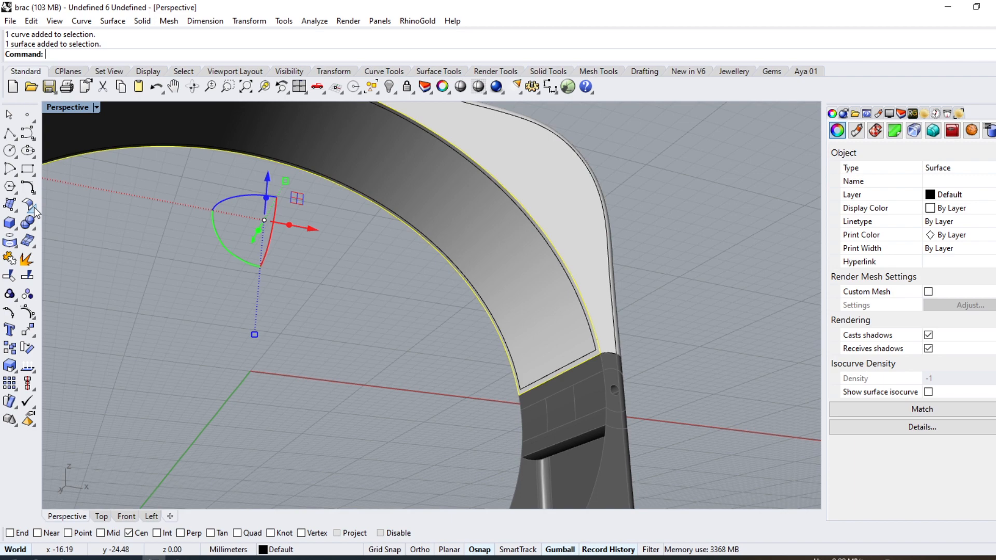
pyautogui.click(34, 209)
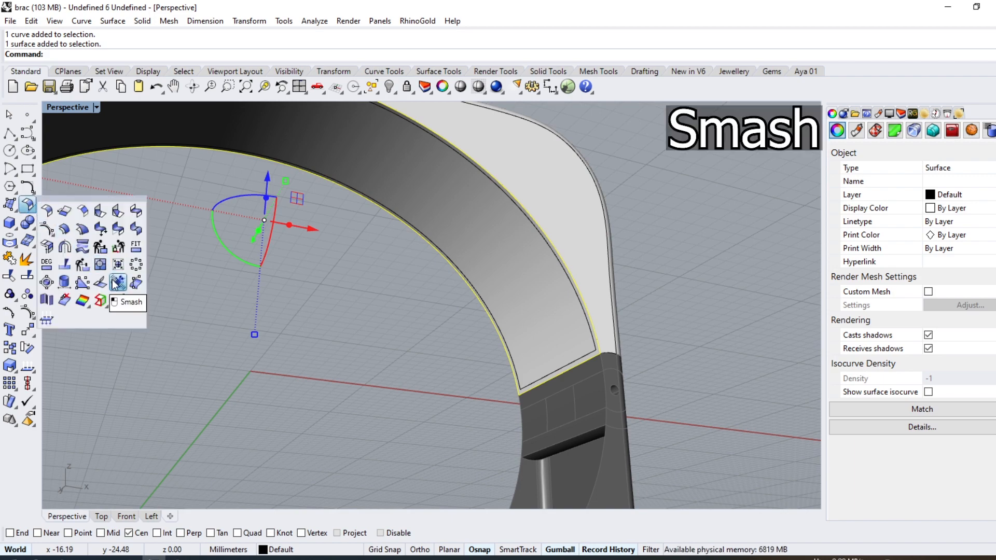
pyautogui.click(115, 283)
pyautogui.press('Return')
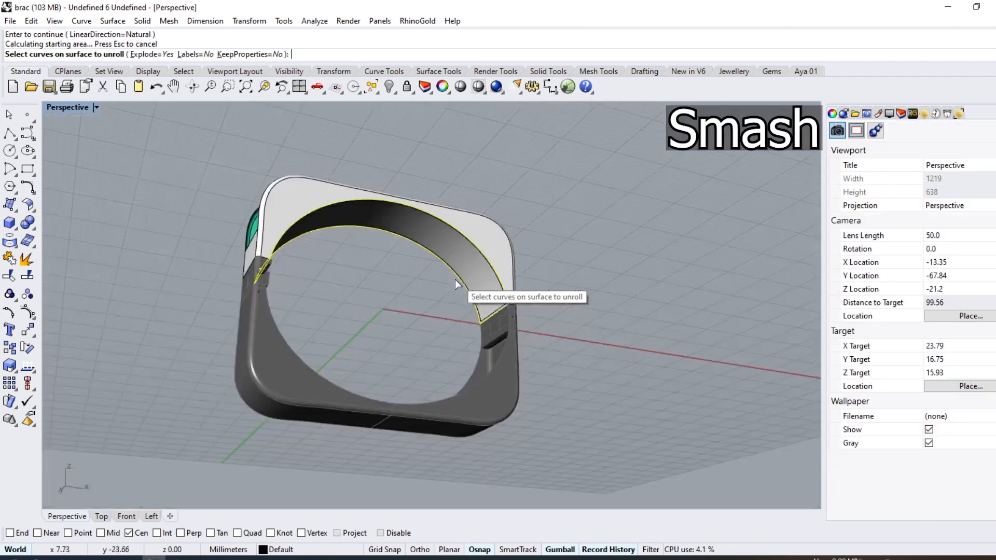
pyautogui.press('Return')
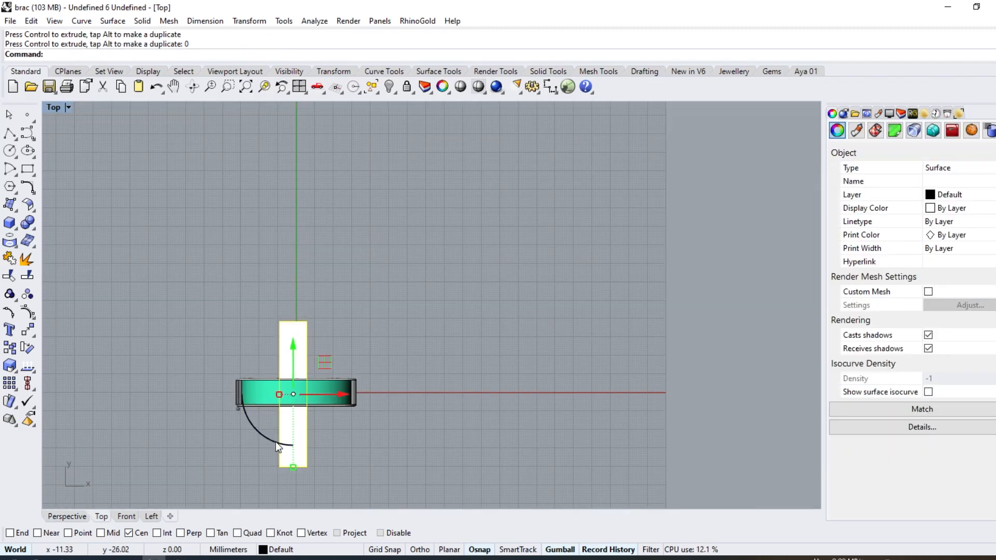
# Step: Rotate the flattened strip to lie lengthwise along the X axis and move it 30 mm along the Y axis
pyautogui.moveTo(276, 441); pyautogui.dragTo(398, 416)
pyautogui.moveTo(294, 344); pyautogui.dragTo(296, 276)
pyautogui.write('30')
pyautogui.click(373, 244)
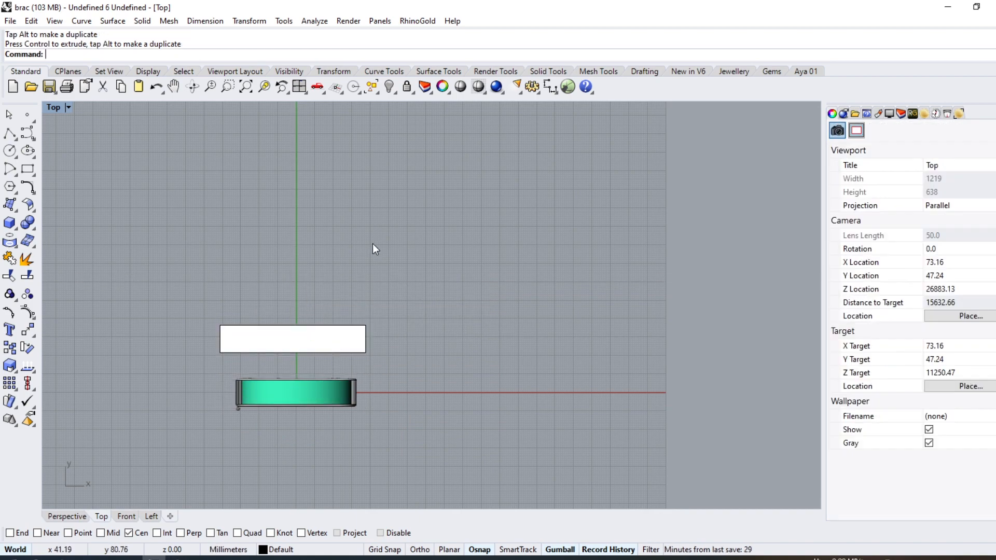
# Step: Centre the flattened strip on the origin and place it 30 mm away along the Y axis, clear of the bracelet
pyautogui.scroll(8, 275, 372)
pyautogui.scroll(4, 244, 369)
pyautogui.moveTo(201, 351); pyautogui.dragTo(264, 344, button='right')
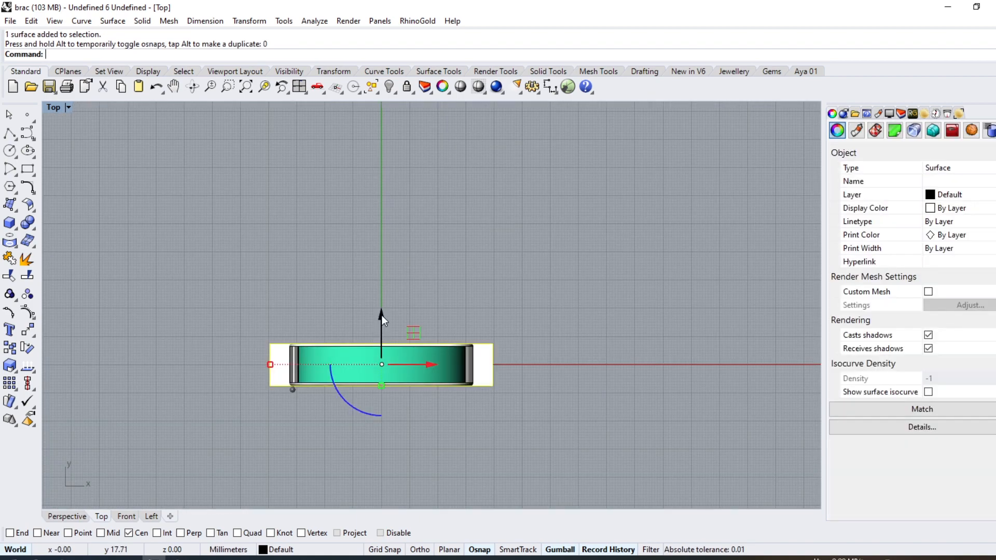
pyautogui.moveTo(382, 315); pyautogui.dragTo(390, 223)
pyautogui.write('20')
pyautogui.scroll(2, 358, 293)
pyautogui.scroll(4, 360, 298)
pyautogui.click(354, 154)
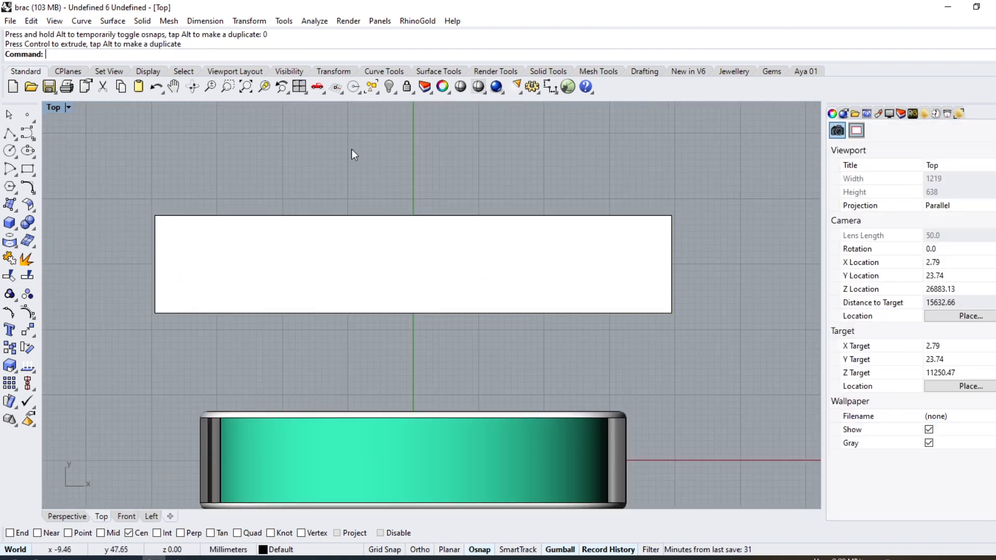
# Step: Extract the U-direction isocurve across the middle of the flattened strip
pyautogui.click(15, 246)
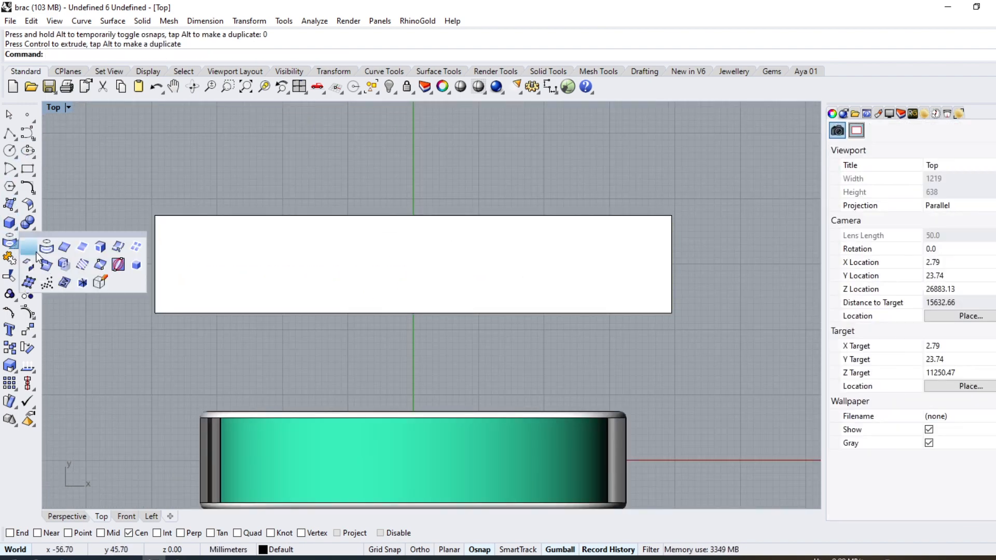
pyautogui.click(109, 248)
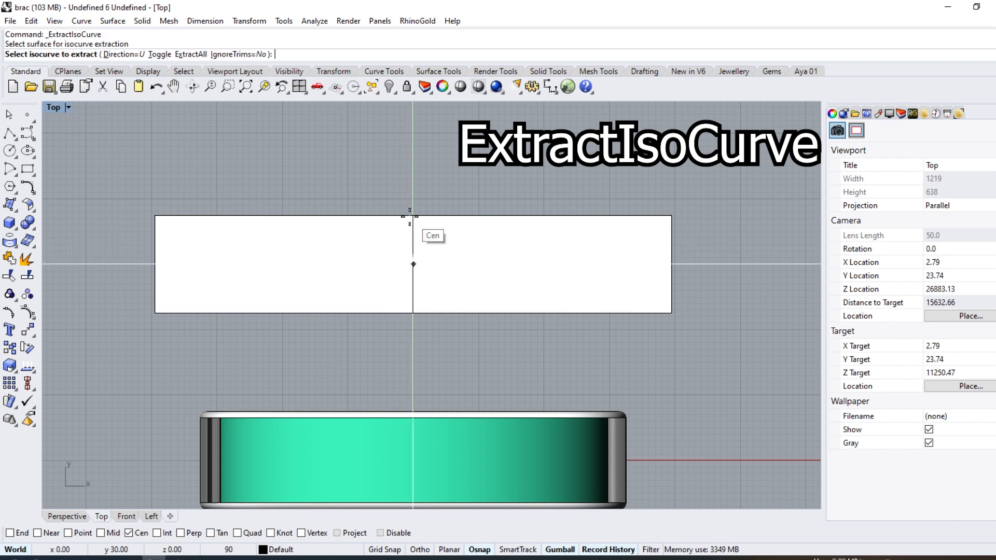
pyautogui.click(414, 228)
pyautogui.press('Return')
pyautogui.scroll(2, 415, 280)
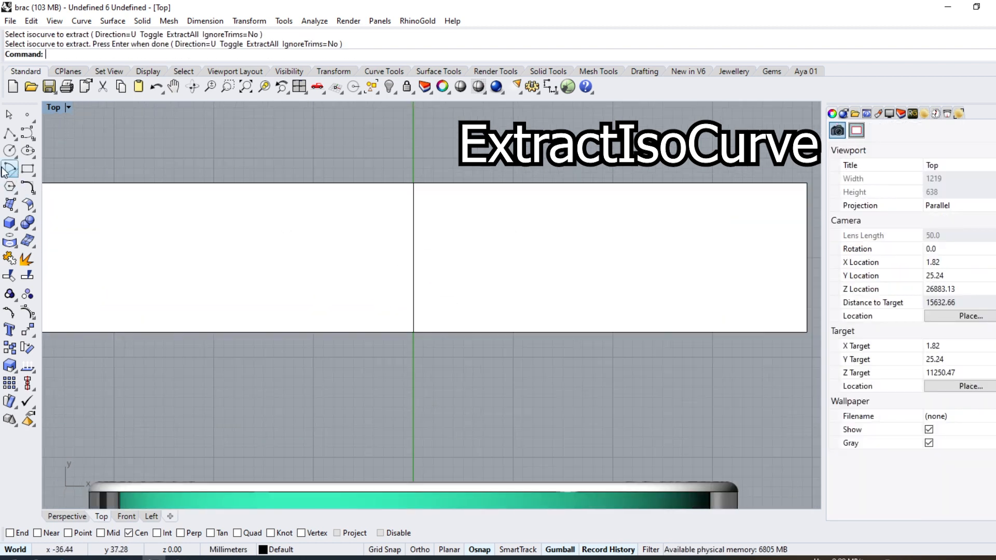
# Step: Switch the Top view to wireframe and draw an inscribed six-sided polygon with a 3 mm radius at the strip's centre
pyautogui.click(64, 107)
pyautogui.click(103, 135)
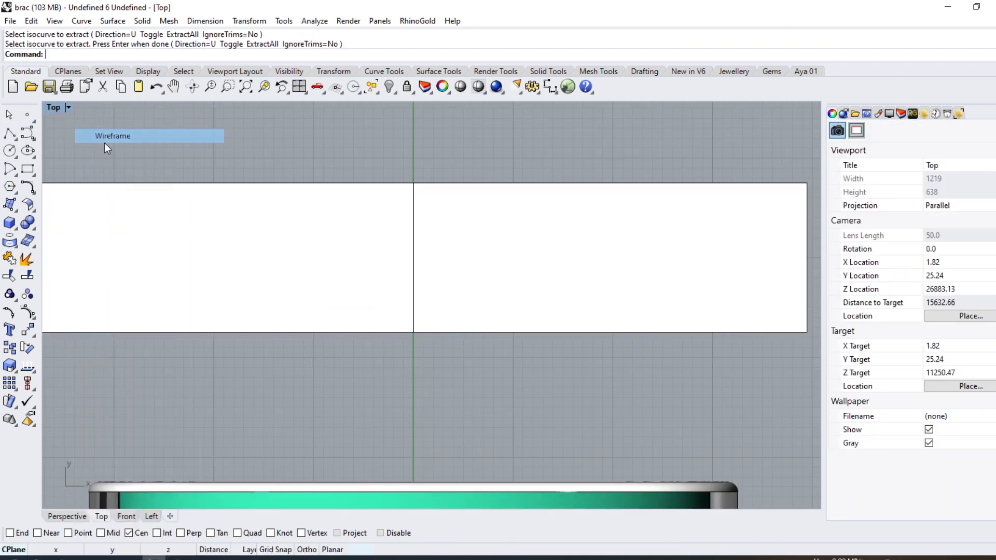
pyautogui.click(10, 187)
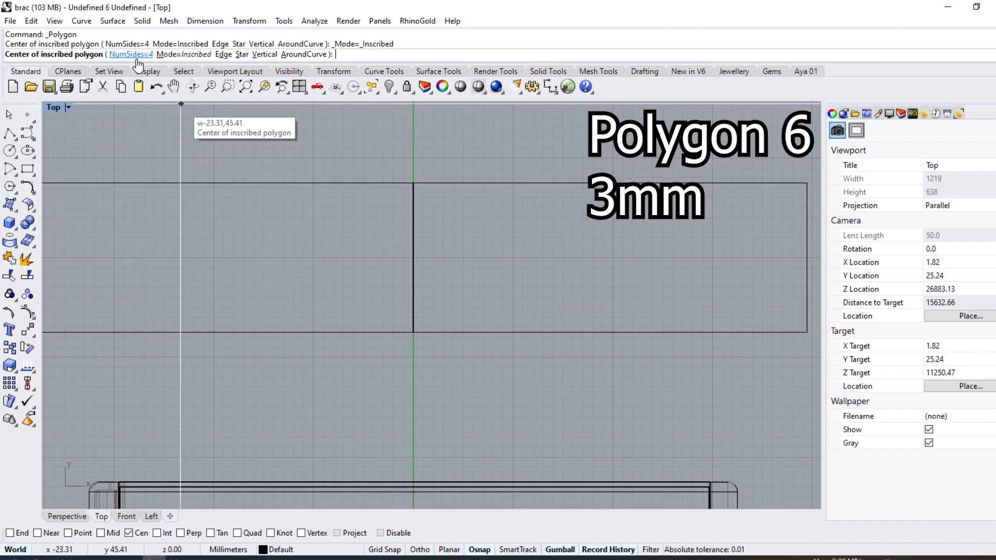
pyautogui.click(133, 54)
pyautogui.write('6')
pyautogui.press('Return')
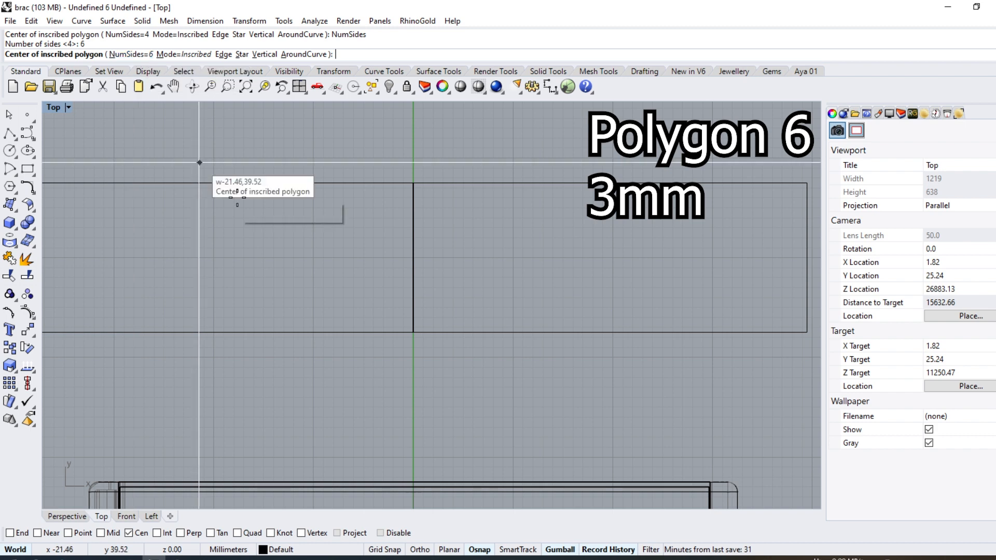
pyautogui.click(414, 258)
pyautogui.scroll(4, 420, 226)
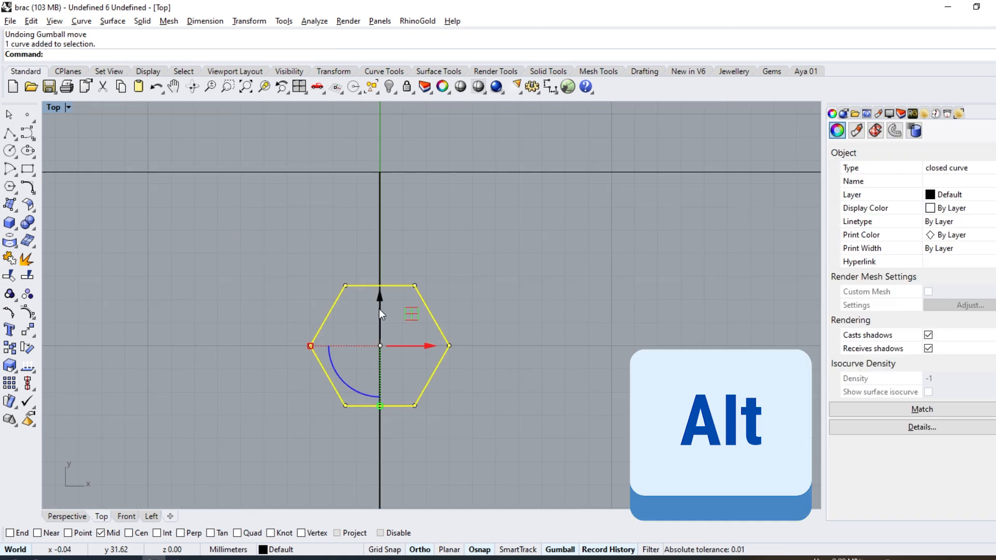
# Step: Copy the hexagon 7 mm along the positive Y axis
pyautogui.press('alt')
pyautogui.moveTo(379, 309); pyautogui.dragTo(400, 151)
pyautogui.write('5')
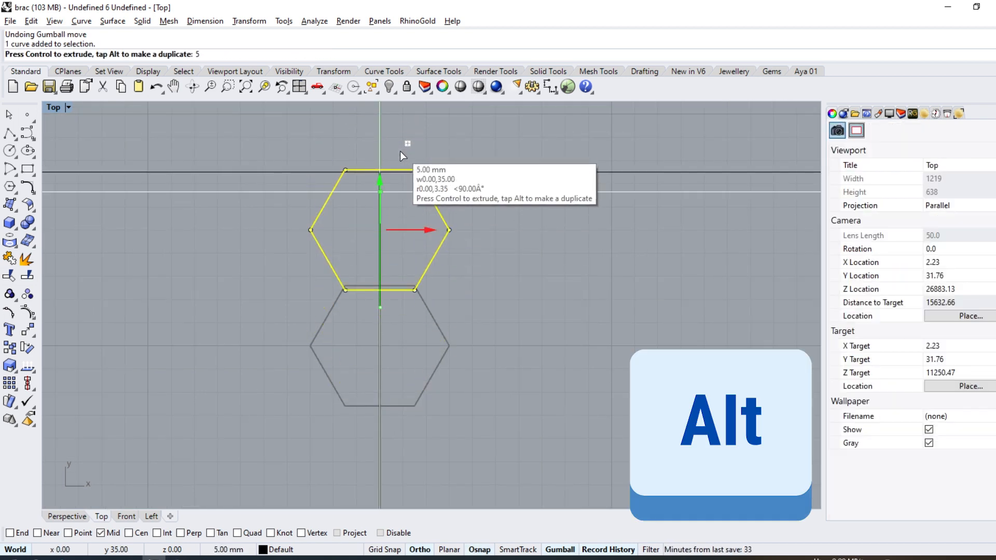
pyautogui.press('BackSpace')
pyautogui.write('7')
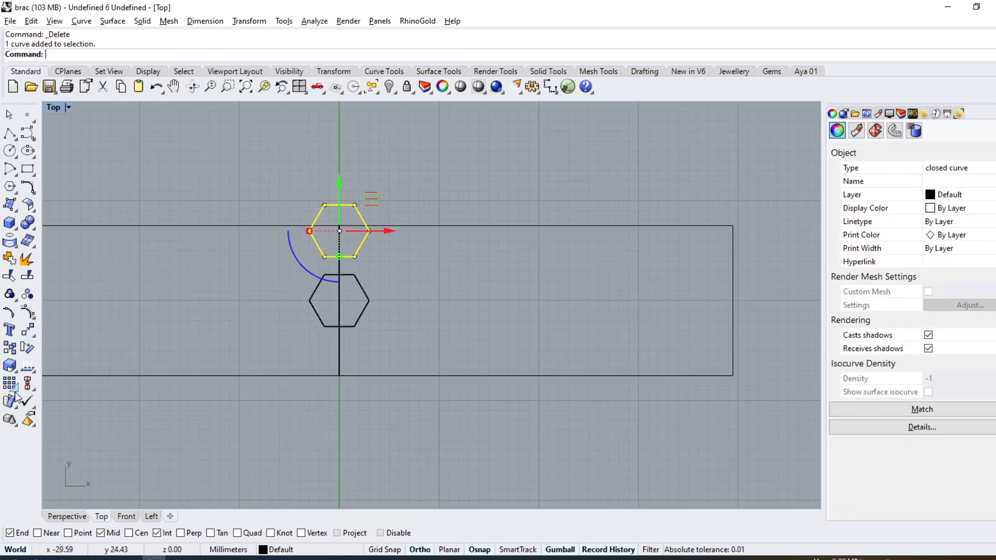
# Step: Polar-array the upper hexagon around the central hexagon's centre with 6 items over 360 degrees
pyautogui.click(13, 386)
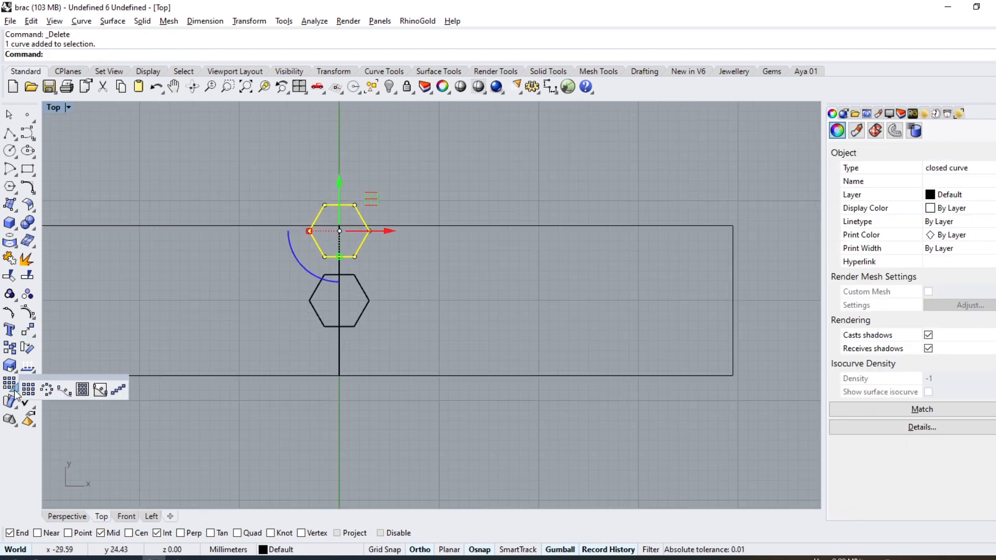
pyautogui.click(47, 389)
pyautogui.click(340, 301)
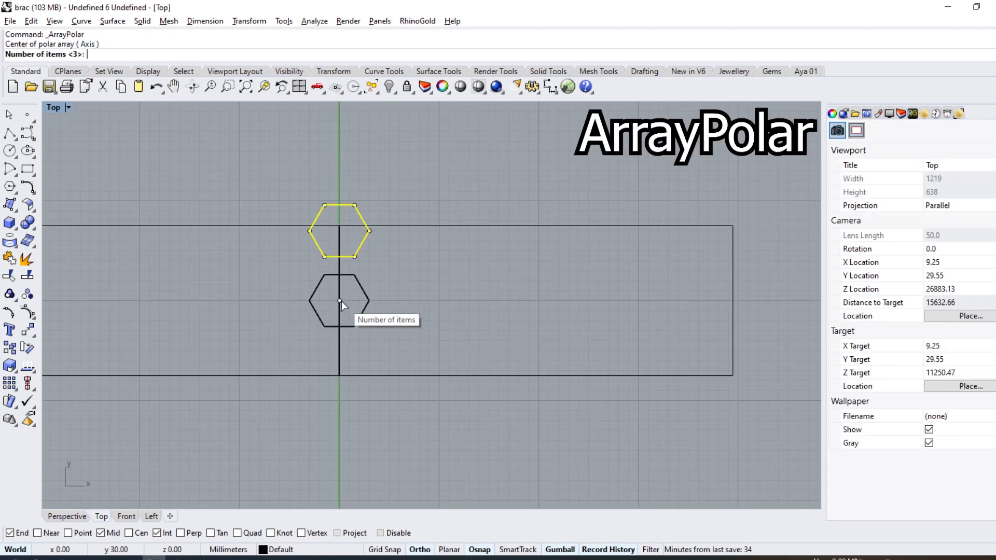
pyautogui.write('4')
pyautogui.press('Return')
pyautogui.click(154, 54)
pyautogui.write('6')
pyautogui.press('Return')
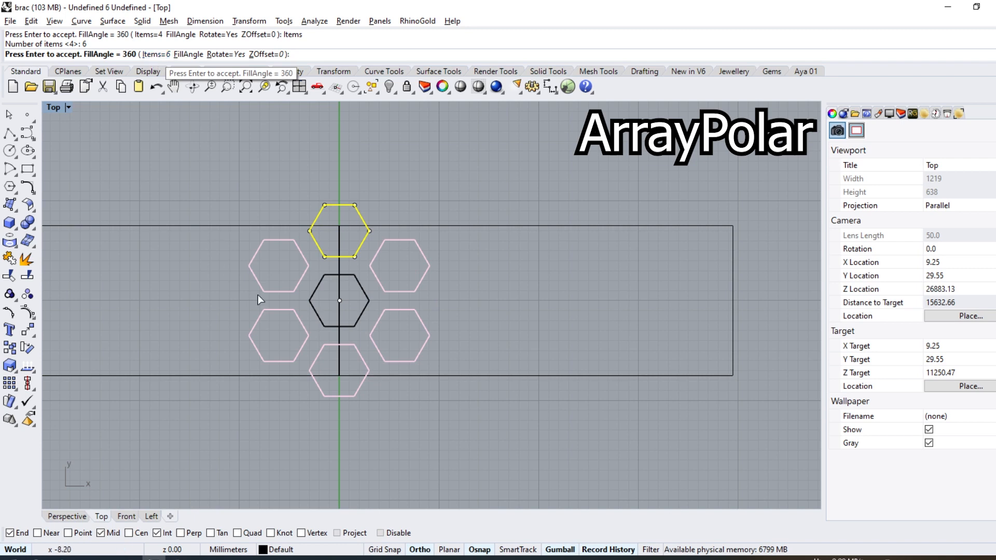
pyautogui.press('Return')
pyautogui.press('Escape')
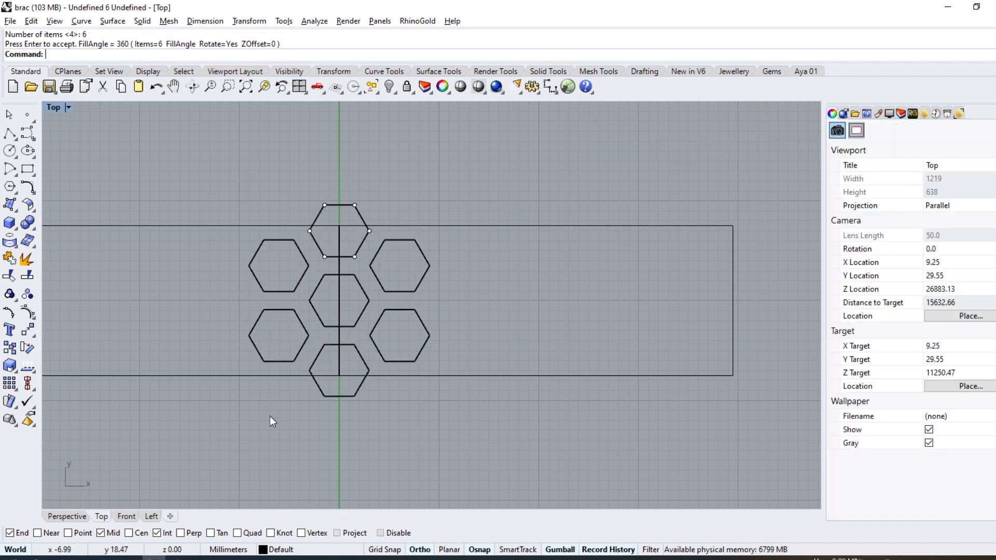
# Step: Mirror the central column and the two hexagons beside it across the vertical midline of the adjacent positive-X hexagon column, keeping the originals
pyautogui.moveTo(324, 389); pyautogui.dragTo(423, 224)
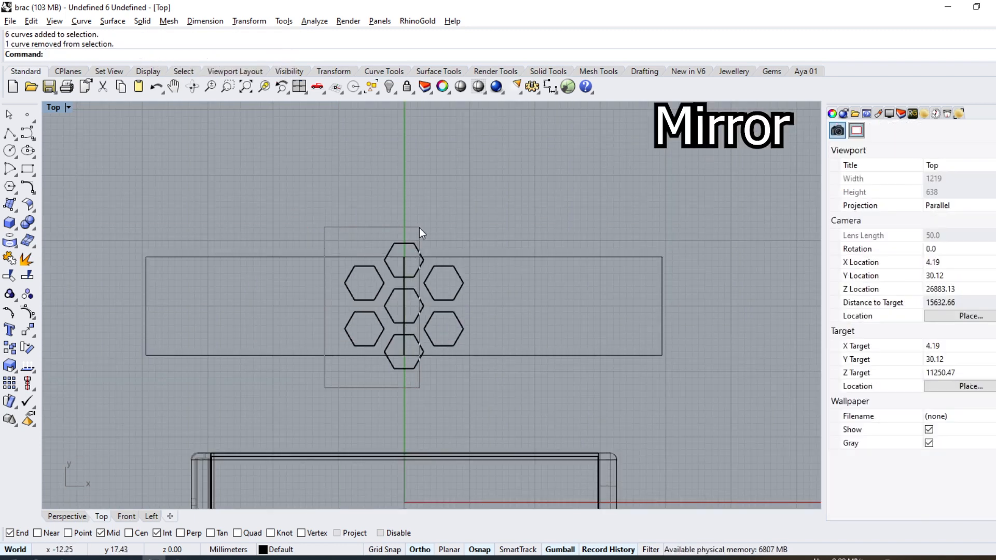
pyautogui.keyDown('ctrl'); pyautogui.click(403, 239); pyautogui.keyUp('ctrl')
pyautogui.scroll(3, 403, 254)
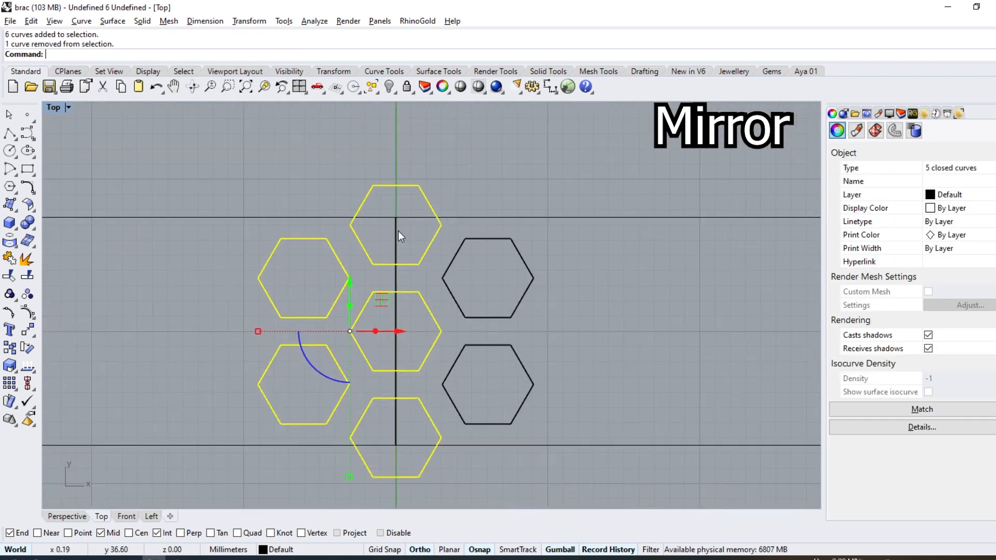
pyautogui.scroll(-3, 344, 265)
pyautogui.click(34, 336)
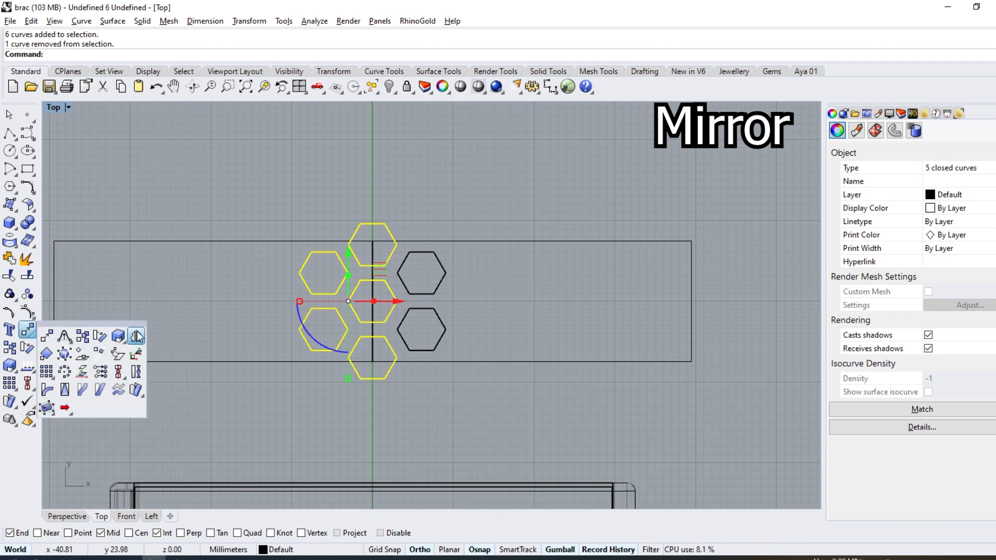
pyautogui.click(136, 336)
pyautogui.click(421, 252)
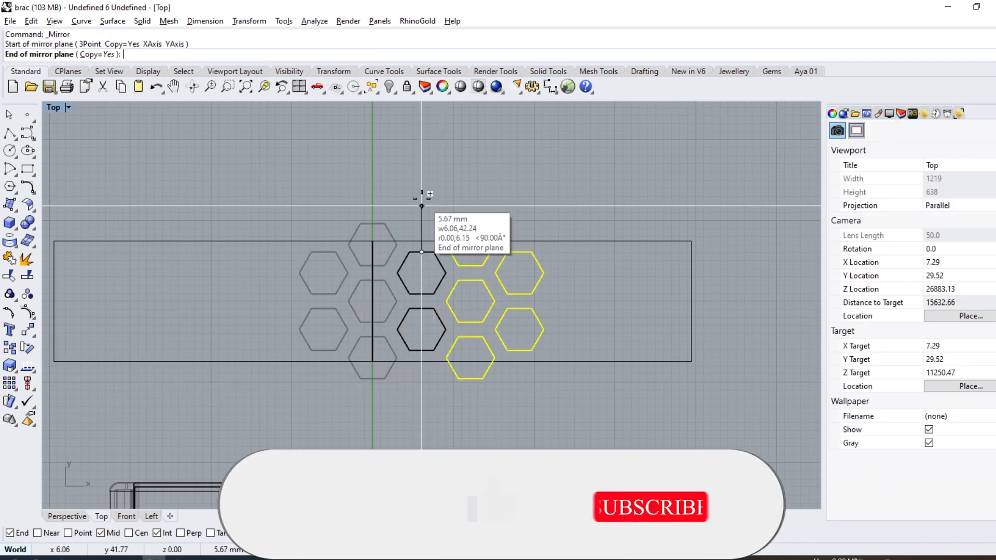
pyautogui.click(422, 197)
pyautogui.scroll(-2, 403, 233)
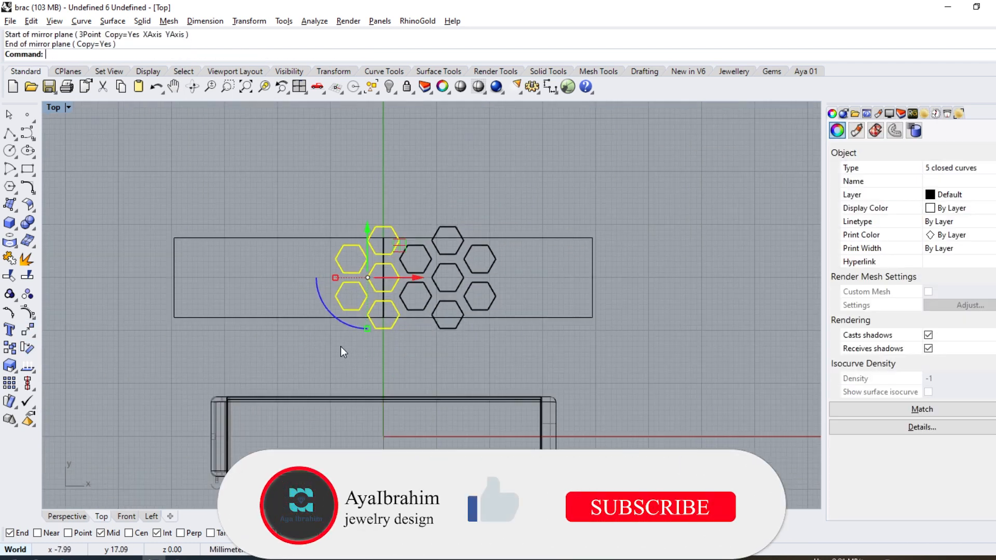
# Step: Mirror the enlarged hexagon pattern across the vertical midline of its outermost positive-X column to reach the strip's end
pyautogui.moveTo(334, 347); pyautogui.dragTo(475, 186)
pyautogui.scroll(4, 470, 244)
pyautogui.rightClick(476, 244)
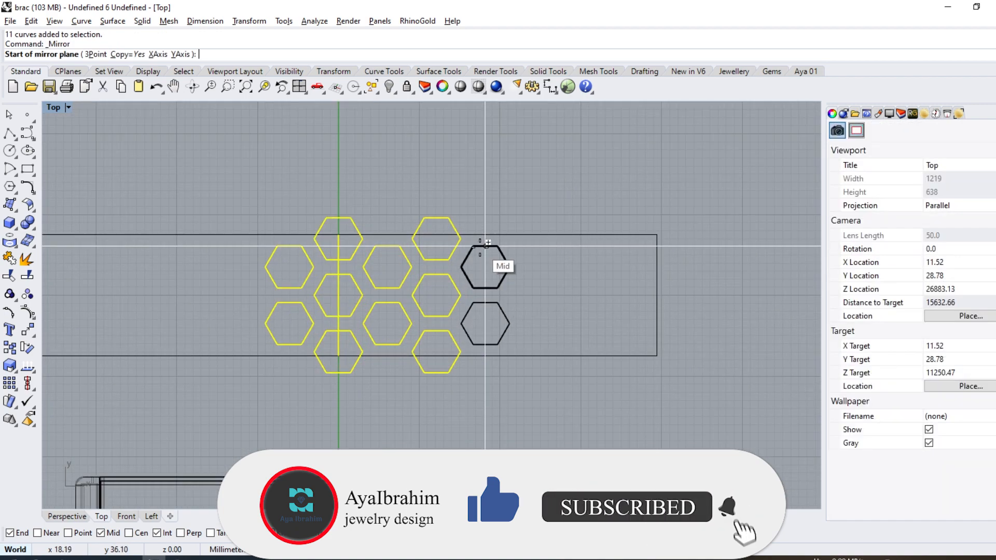
pyautogui.click(485, 244)
pyautogui.click(478, 173)
pyautogui.scroll(-4, 391, 337)
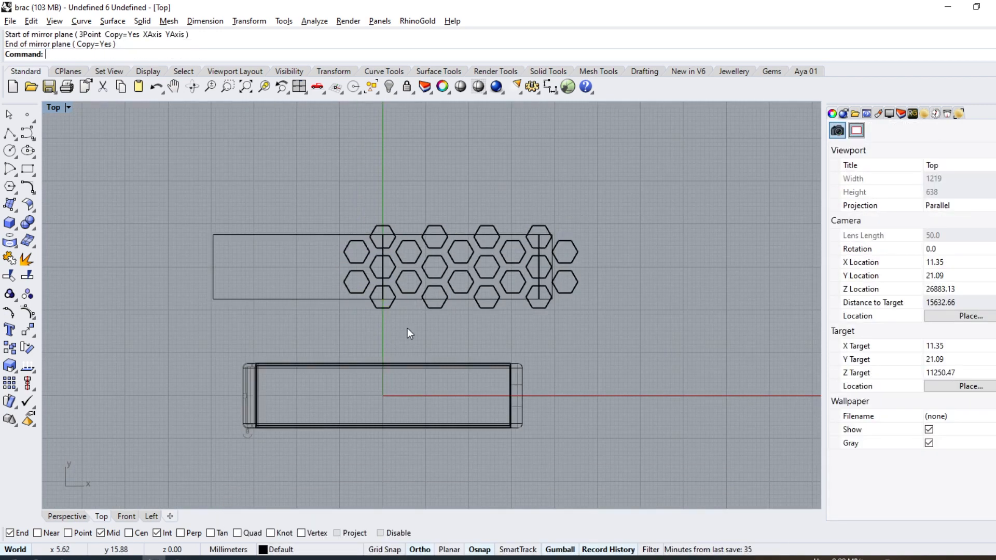
# Step: Mirror the positive-X hexagons across the strip's centre to fill the other half, and delete the straight isocurve lines
pyautogui.moveTo(408, 333); pyautogui.dragTo(614, 183)
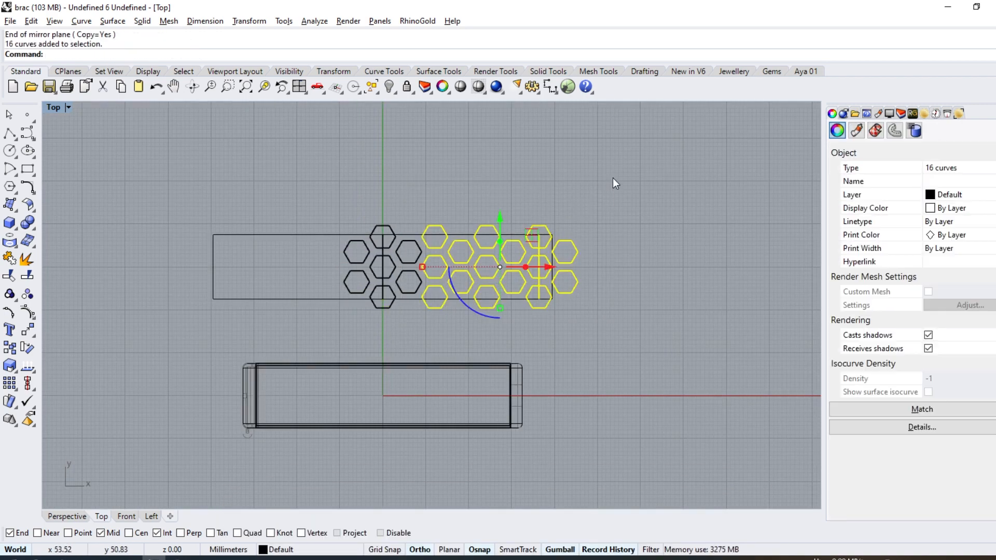
pyautogui.rightClick(391, 240)
pyautogui.click(384, 238)
pyautogui.click(385, 174)
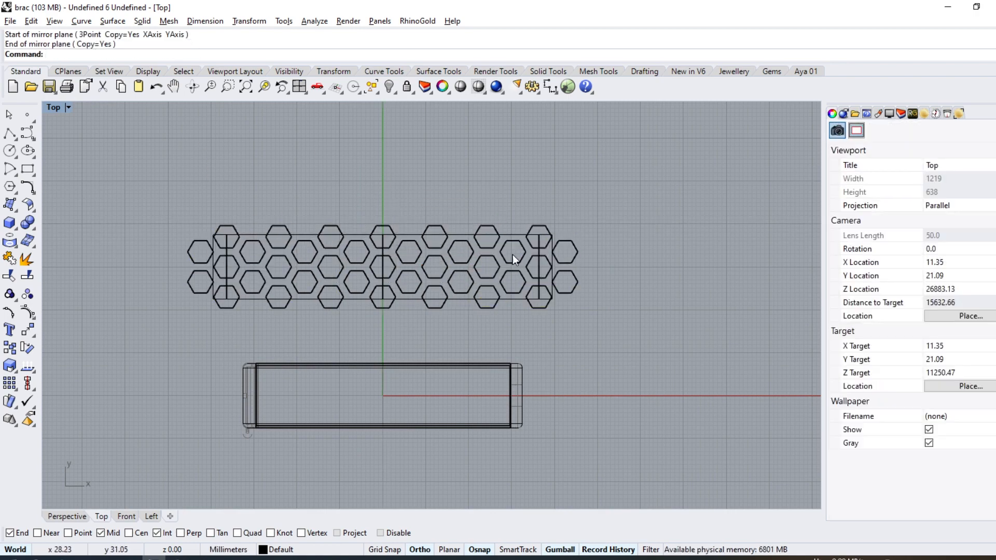
pyautogui.click(539, 258)
pyautogui.press('Delete')
# Step: Offset the flattened strip's rectangular outline 0.5 mm inward
pyautogui.moveTo(530, 253); pyautogui.dragTo(584, 264, button='right')
pyautogui.moveTo(680, 189); pyautogui.dragTo(166, 332)
pyautogui.scroll(8, 308, 231)
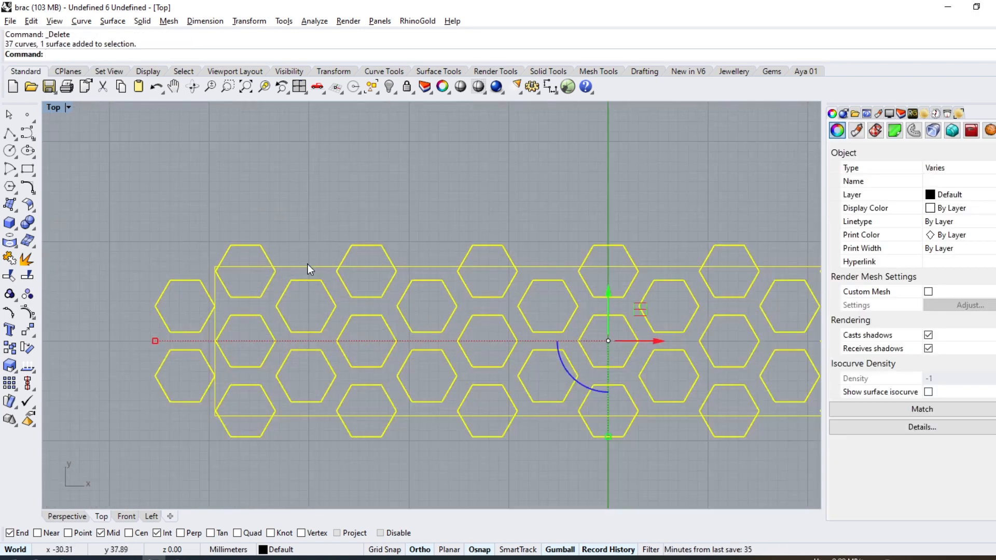
pyautogui.click(308, 267)
pyautogui.click(30, 189)
pyautogui.click(134, 179)
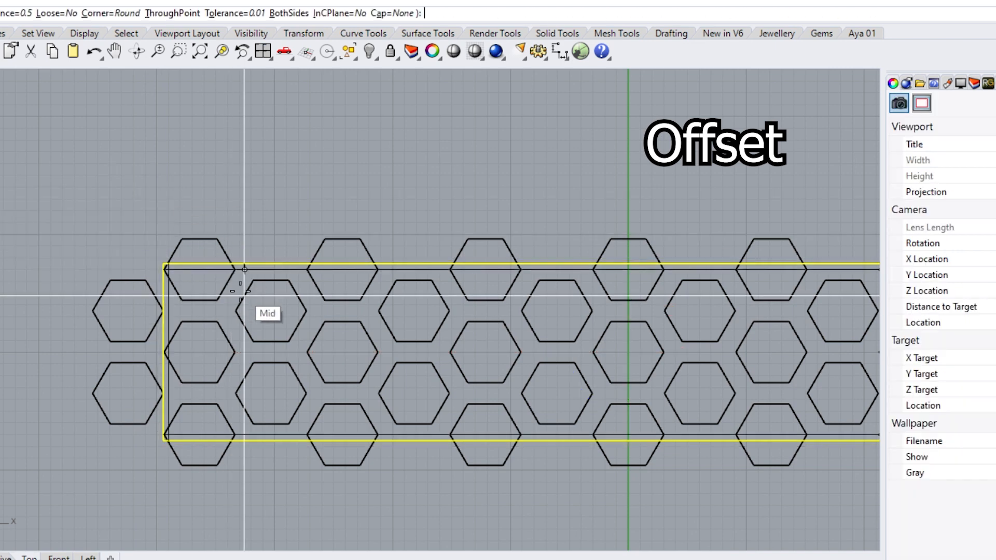
pyautogui.scroll(2, 244, 295)
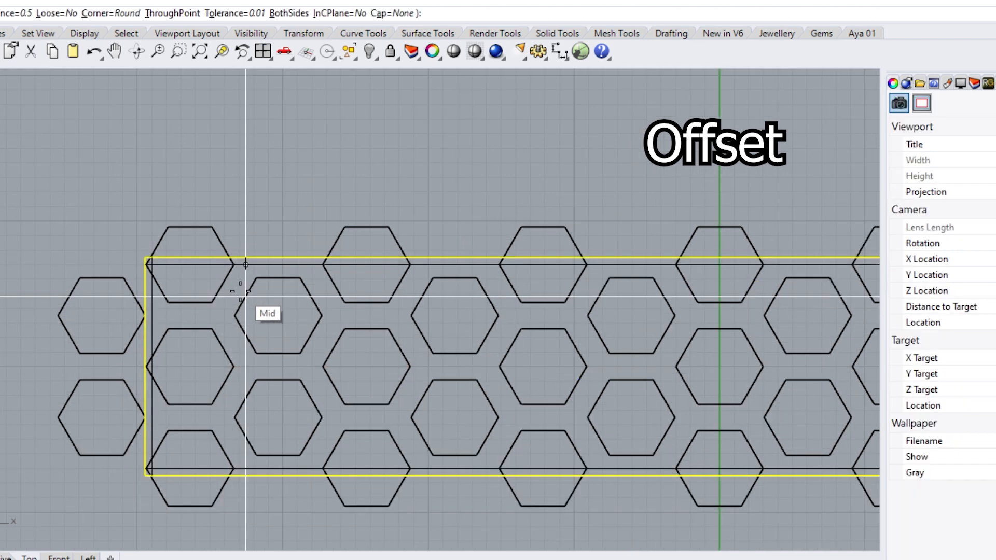
pyautogui.click(241, 291)
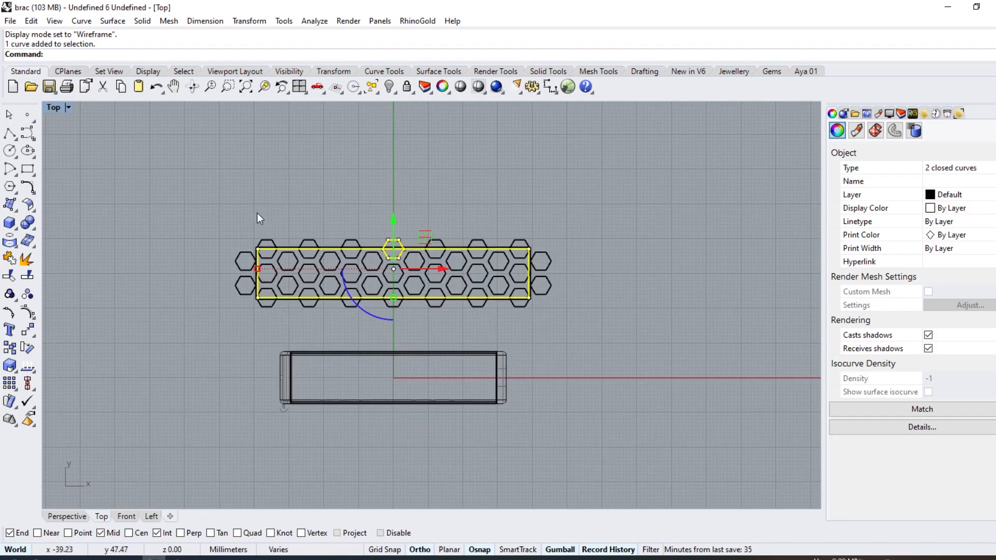
# Step: Copy the flattened strip, its offset outline and all the hexagons to the clipboard
pyautogui.moveTo(241, 209); pyautogui.dragTo(311, 260)
pyautogui.moveTo(591, 318); pyautogui.dragTo(591, 319)
pyautogui.hotkey('ctrl', 'c')
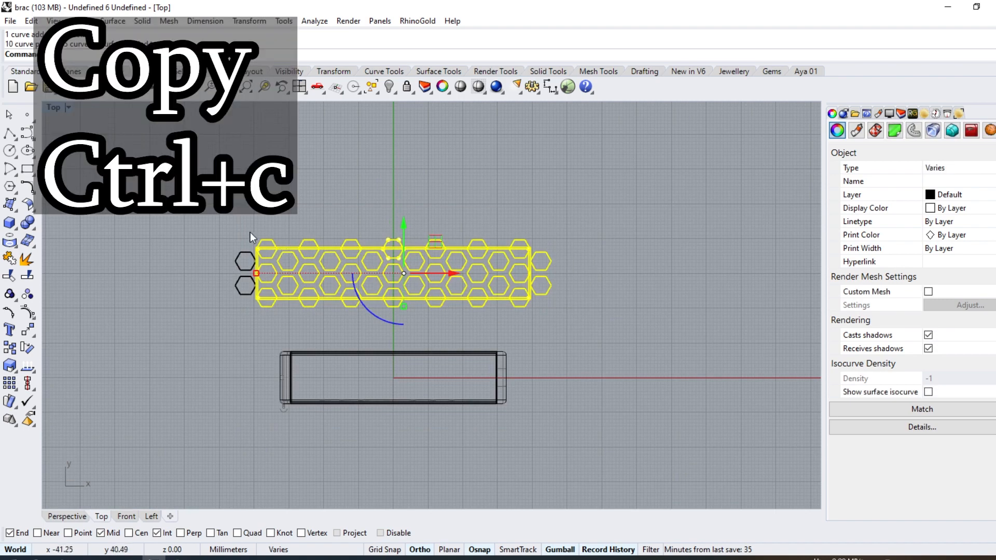
pyautogui.scroll(4, 262, 254)
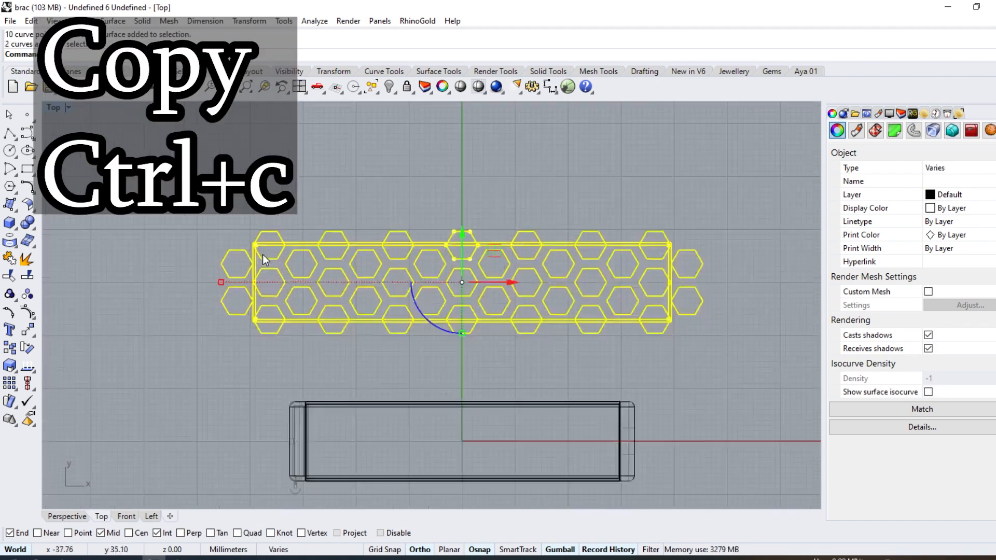
pyautogui.hotkey('ctrl', 'alt', 's')
pyautogui.scroll(4, 310, 242)
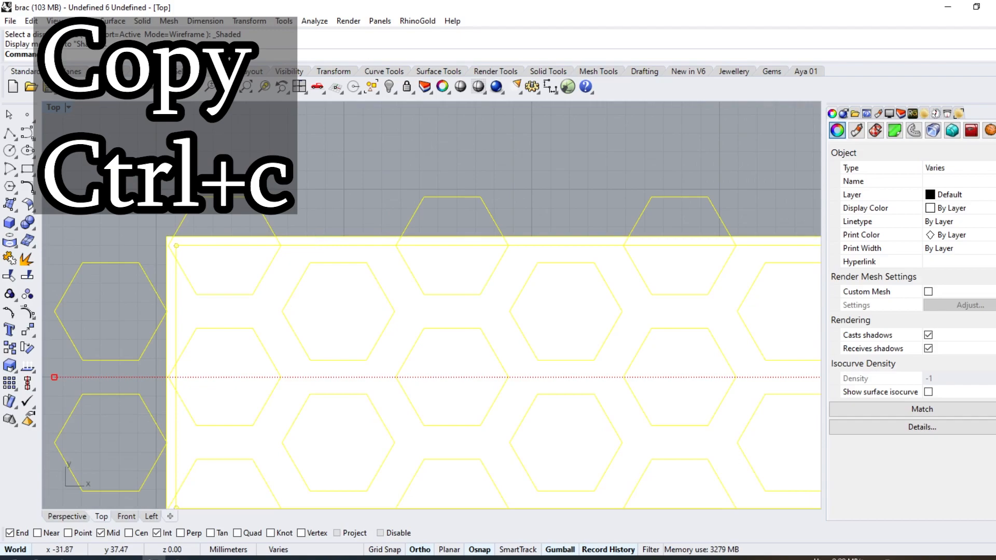
# Step: Trim the hexagons to the offset outline using CurveBoolean on the outside region with DeleteInput=Used, and delete the resulting outer contour
pyautogui.keyDown('ctrl'); pyautogui.click(310, 239); pyautogui.keyUp('ctrl')
pyautogui.click(34, 193)
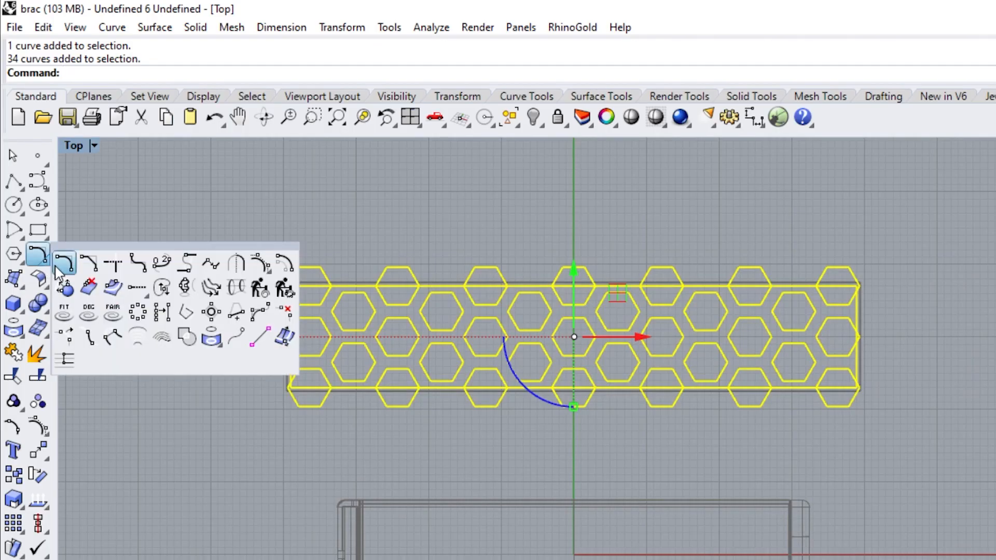
pyautogui.click(179, 343)
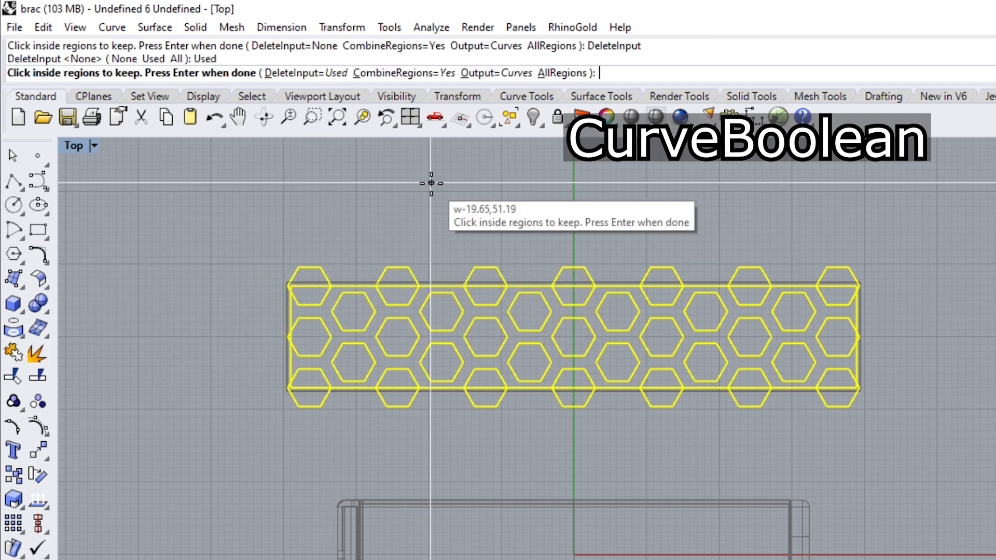
pyautogui.click(431, 182)
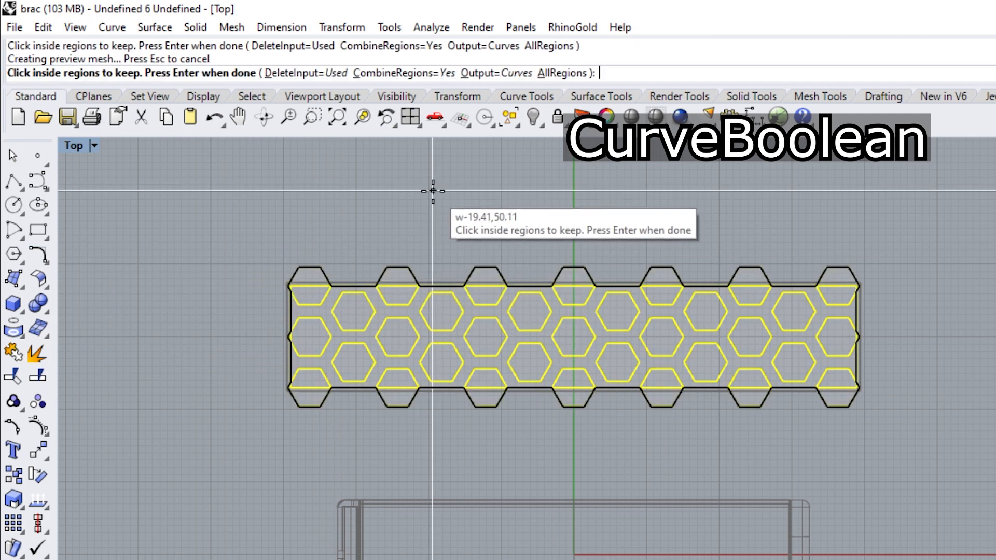
pyautogui.click(434, 191)
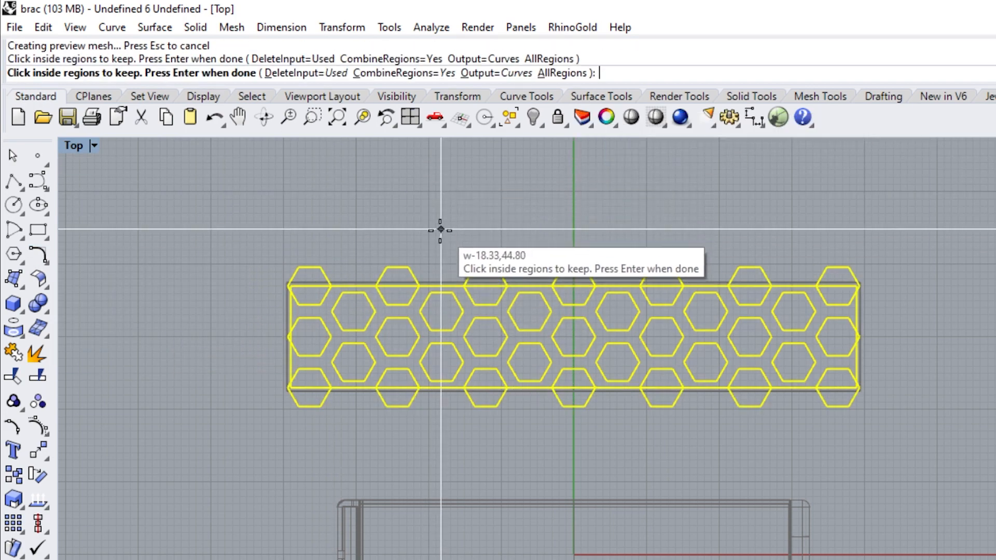
pyautogui.click(437, 252)
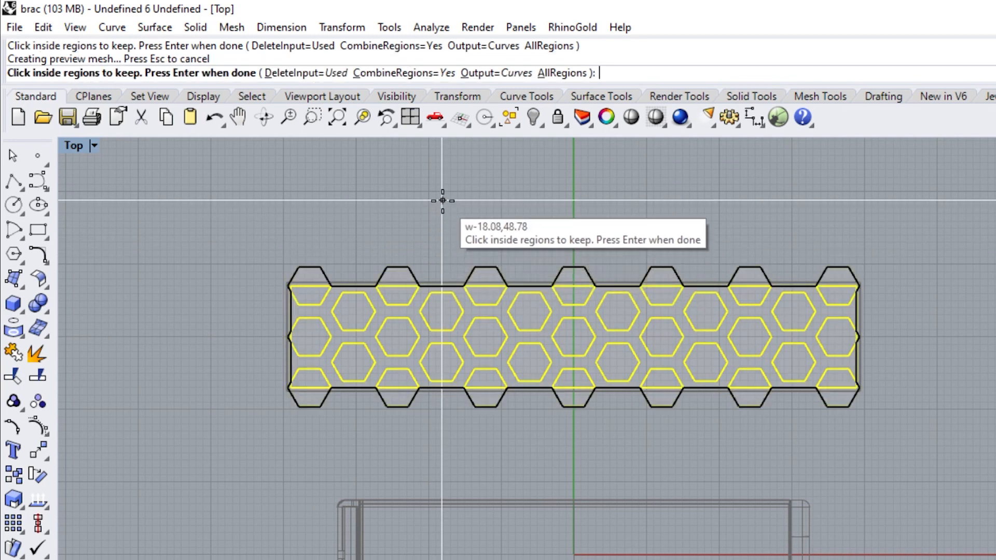
pyautogui.press('Return')
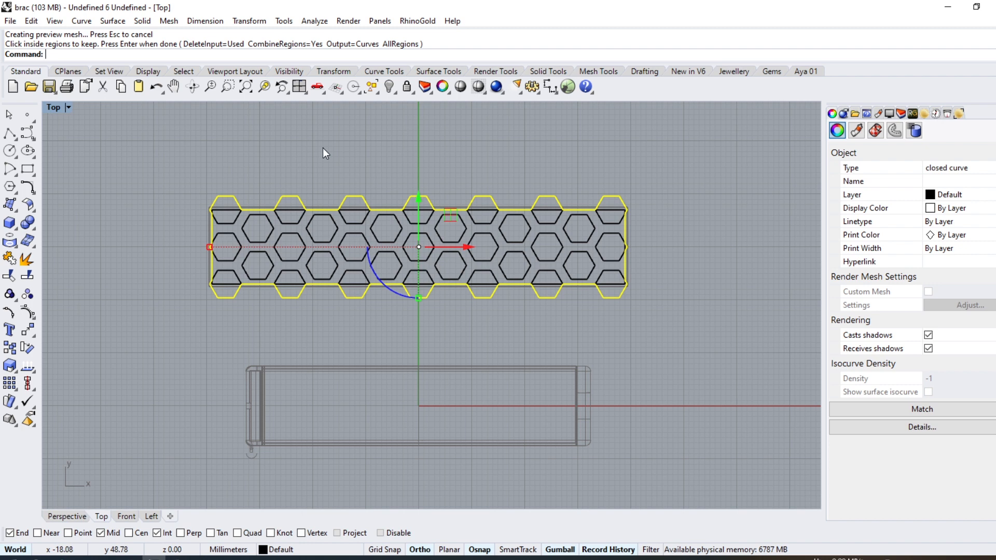
pyautogui.press('Delete')
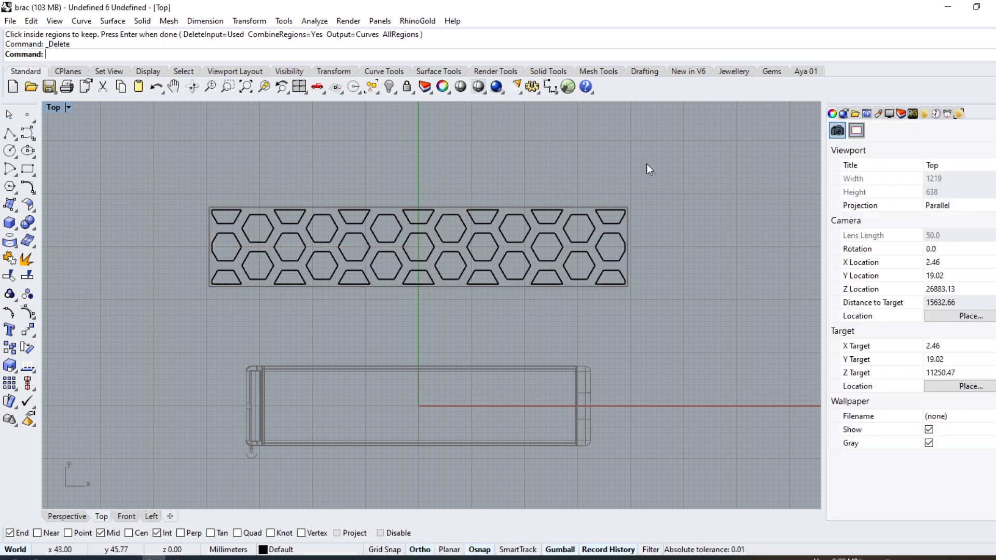
# Step: Group the trimmed honeycomb curves and flow them from the flat strip onto the inner surface of the bracelet's upper half
pyautogui.moveTo(134, 308); pyautogui.dragTo(133, 311)
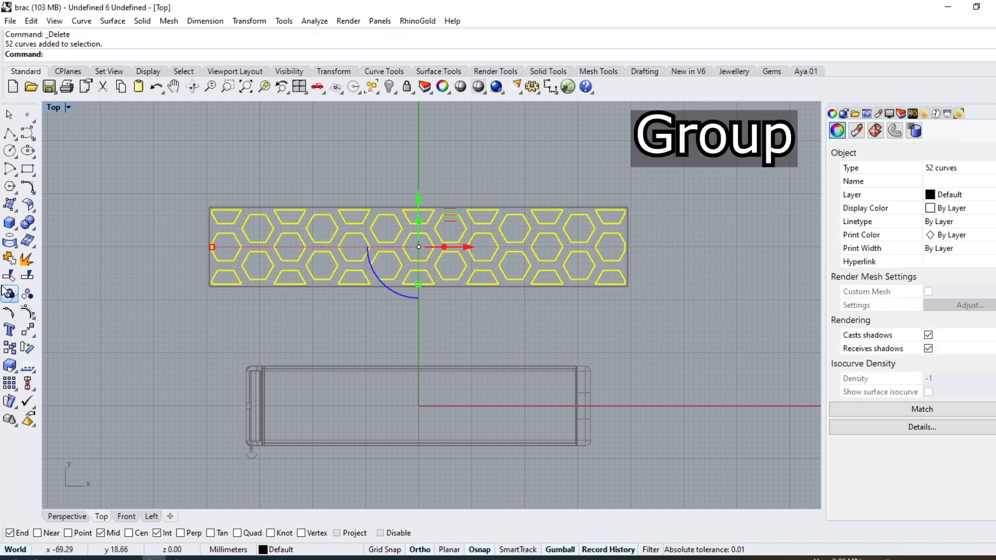
pyautogui.hotkey('ctrl', 'alt', 's')
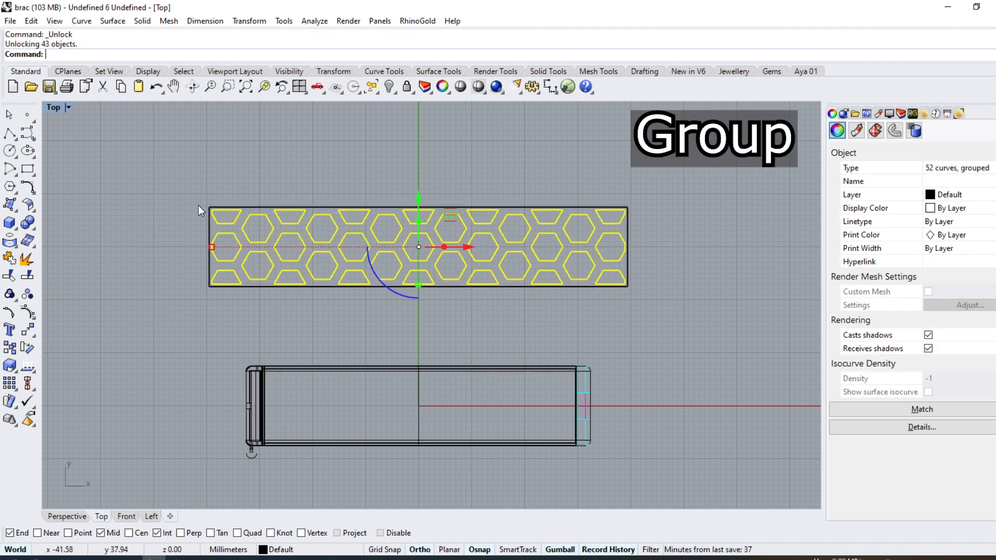
pyautogui.click(245, 21)
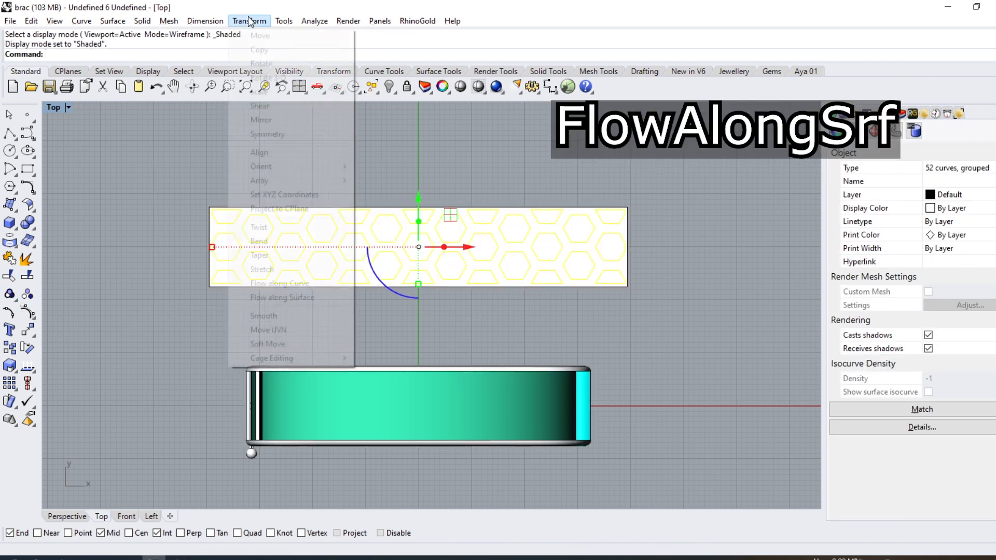
pyautogui.click(280, 297)
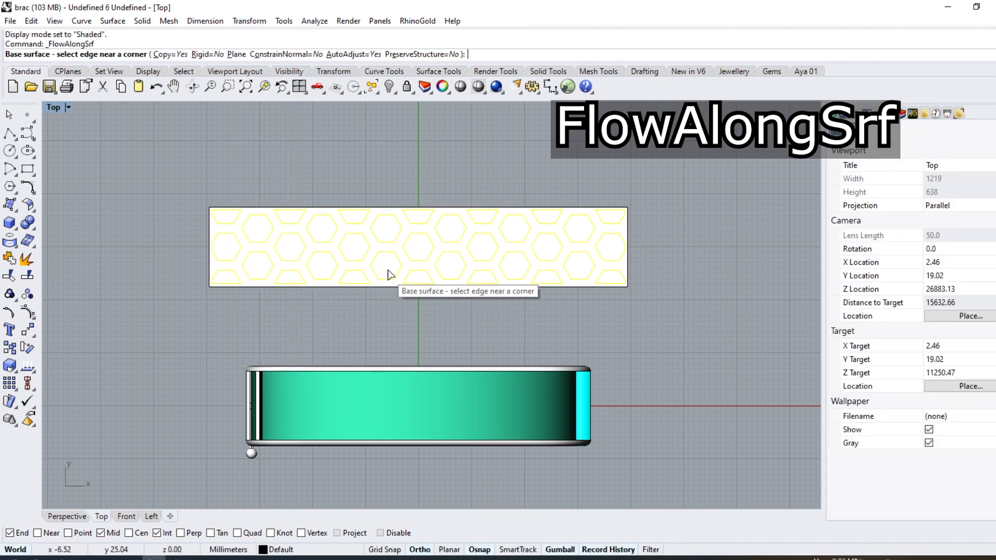
pyautogui.click(419, 251)
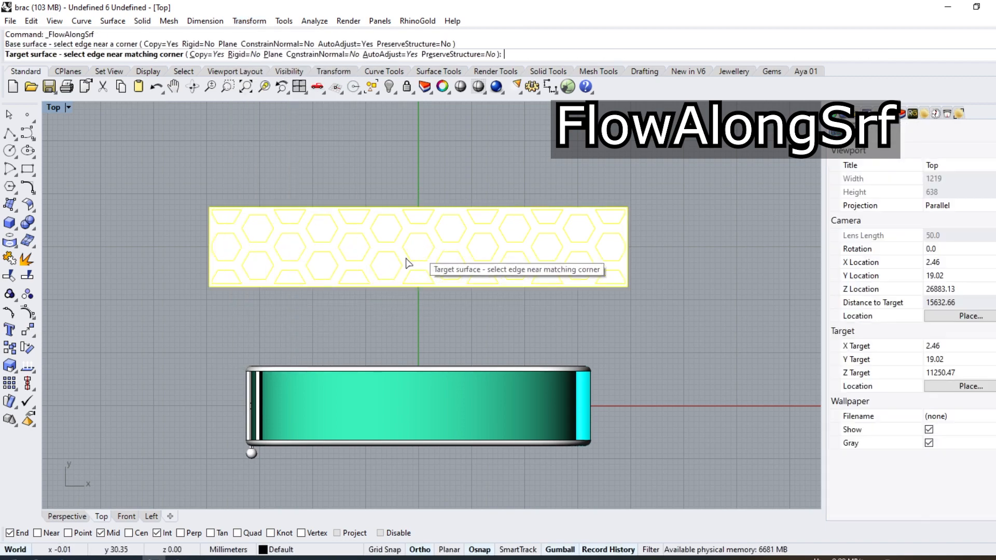
pyautogui.click(67, 516)
pyautogui.moveTo(400, 356); pyautogui.dragTo(342, 306, button='right')
pyautogui.scroll(3, 384, 226)
pyautogui.click(384, 224)
pyautogui.press('Escape')
pyautogui.scroll(3, 347, 310)
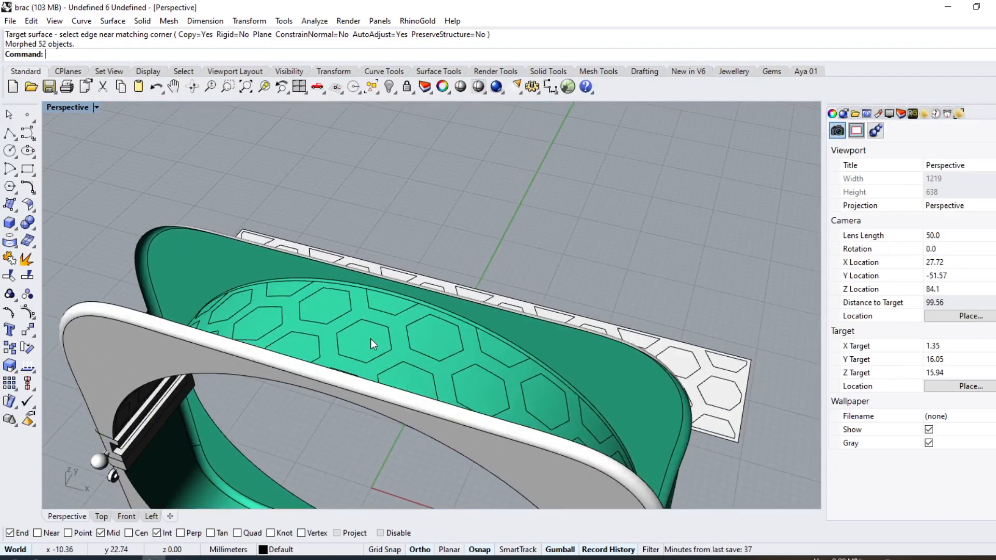
# Step: Split the bracelet's upper inner surface with the honeycomb curves and delete the hexagonal pieces to leave openings
pyautogui.click(373, 343)
pyautogui.click(27, 276)
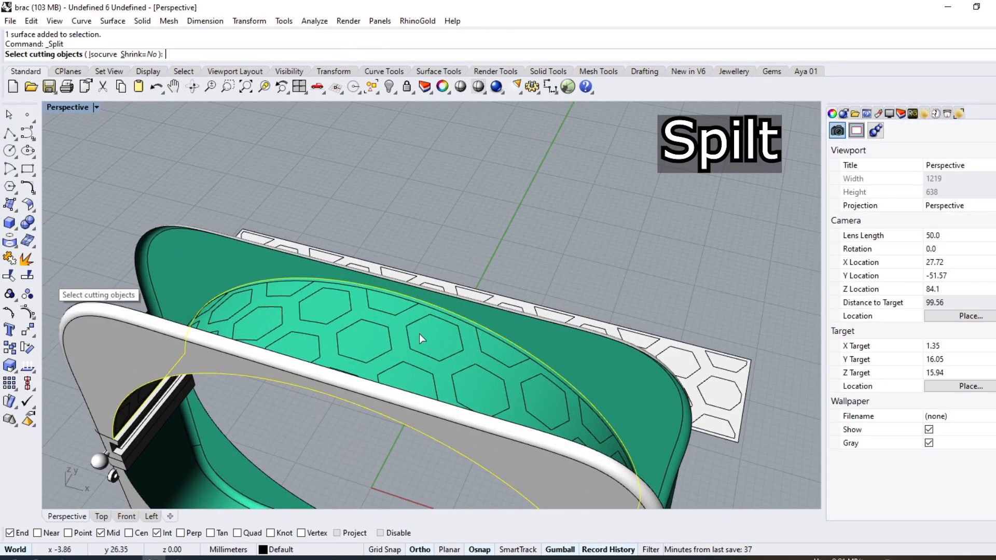
pyautogui.press('Return')
pyautogui.keyDown('ctrl'); pyautogui.click(386, 324); pyautogui.keyUp('ctrl')
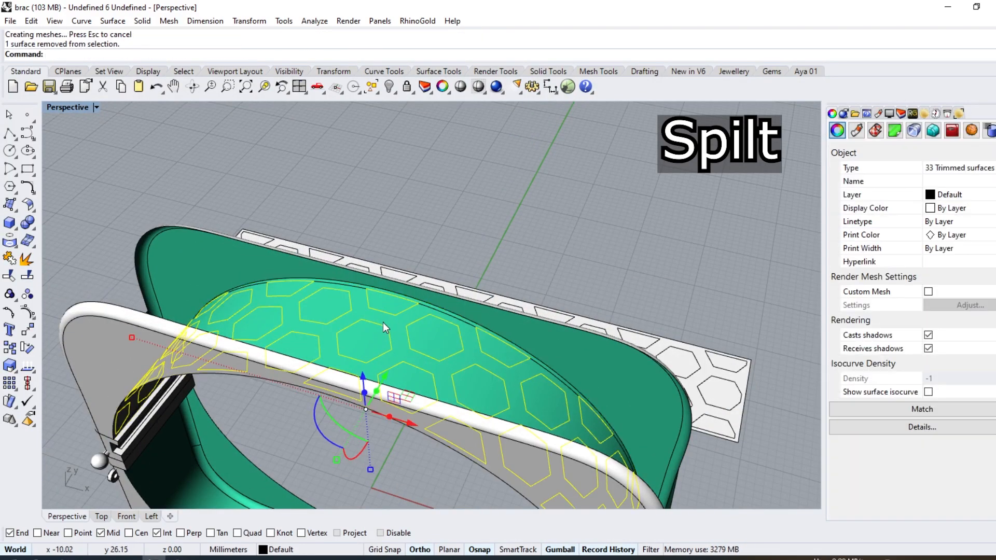
pyautogui.press('Delete')
# Step: Duplicate the four edges of the bracelet's lower inner opening and join them into two open curves
pyautogui.moveTo(383, 322); pyautogui.dragTo(207, 260, button='right')
pyautogui.click(9, 240)
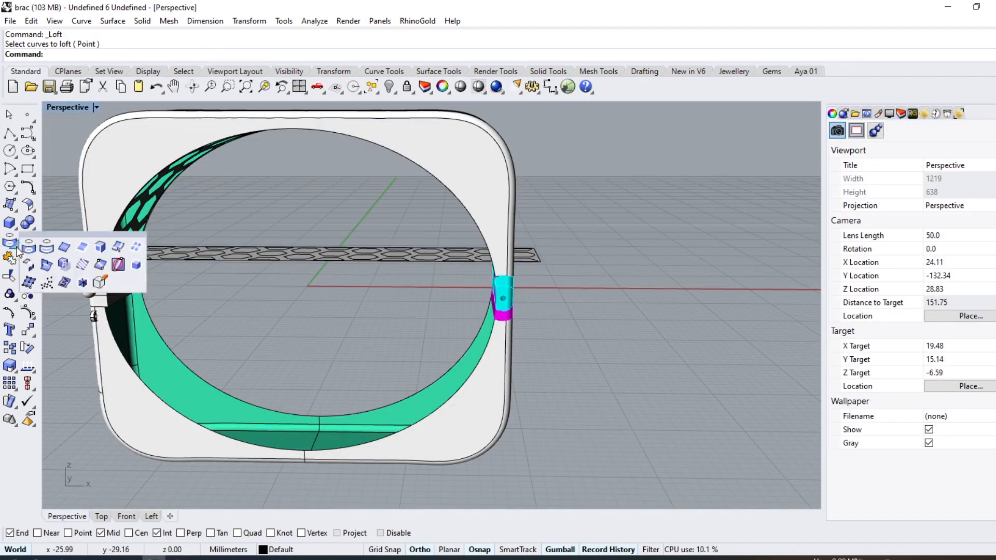
pyautogui.click(71, 251)
pyautogui.click(295, 417)
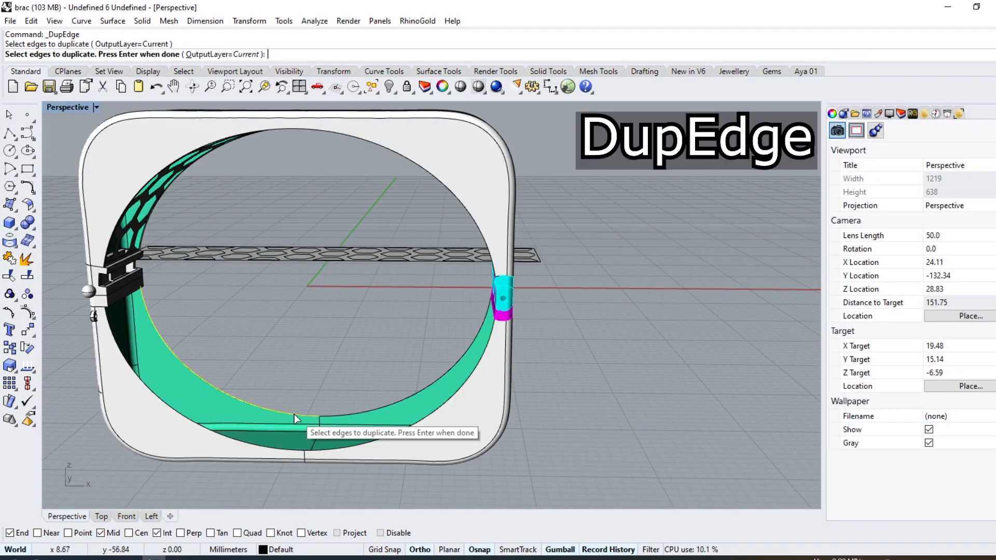
pyautogui.click(339, 413)
pyautogui.click(330, 450)
pyautogui.click(276, 447)
pyautogui.moveTo(313, 352); pyautogui.dragTo(344, 358, button='right')
pyautogui.rightClick(343, 358)
pyautogui.click(26, 276)
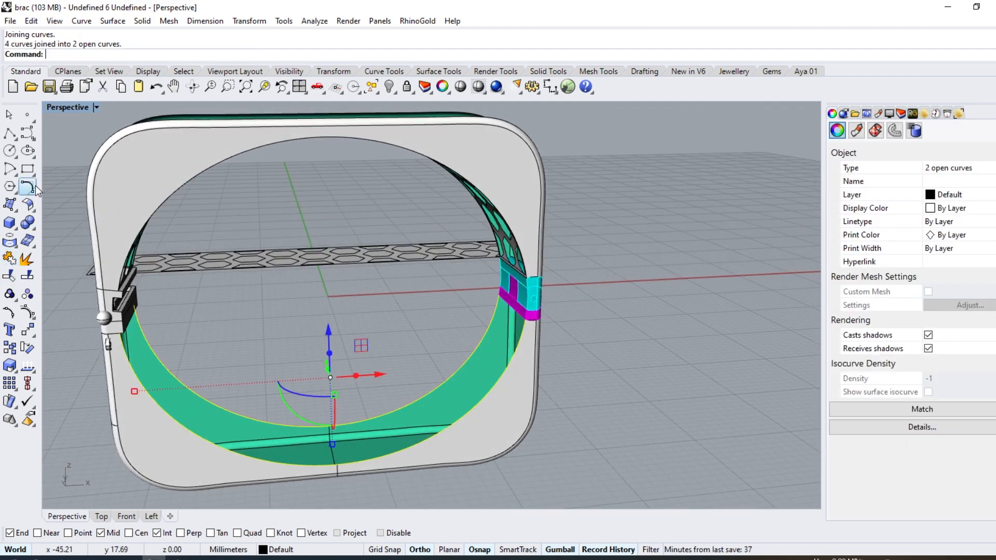
# Step: Loft the two joined edge curves into the inner surface of the bracelet's lower half, using Straight sections without simplifying
pyautogui.click(108, 21)
pyautogui.click(136, 45)
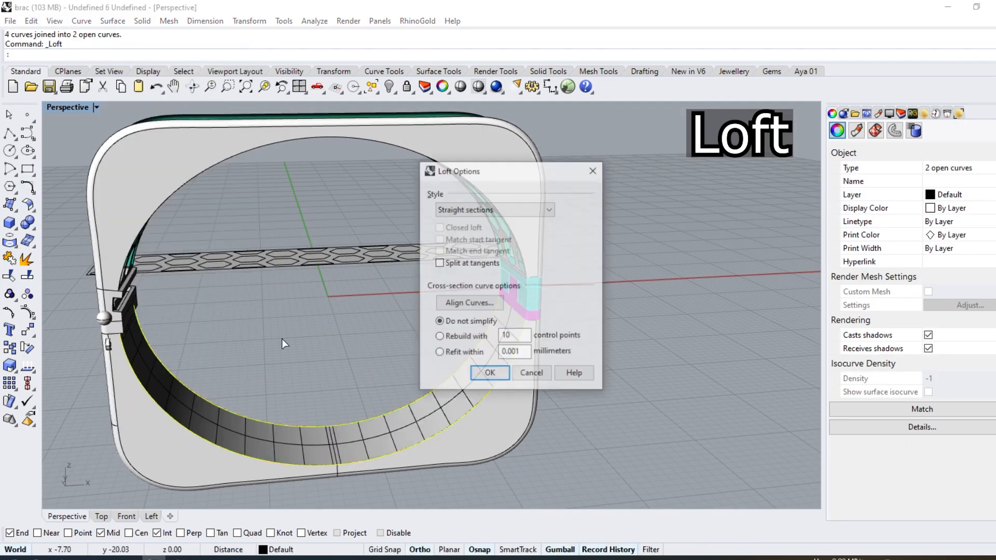
pyautogui.press('Return')
pyautogui.moveTo(359, 382); pyautogui.dragTo(400, 443, button='right')
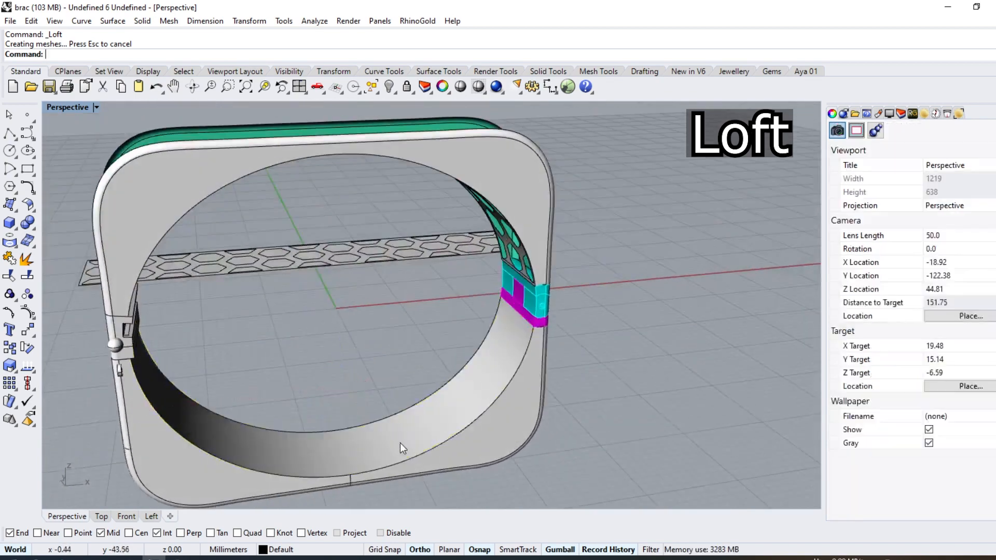
# Step: Flatten the lofted lower inner surface into a planar strip with Smash
pyautogui.click(400, 443)
pyautogui.click(32, 210)
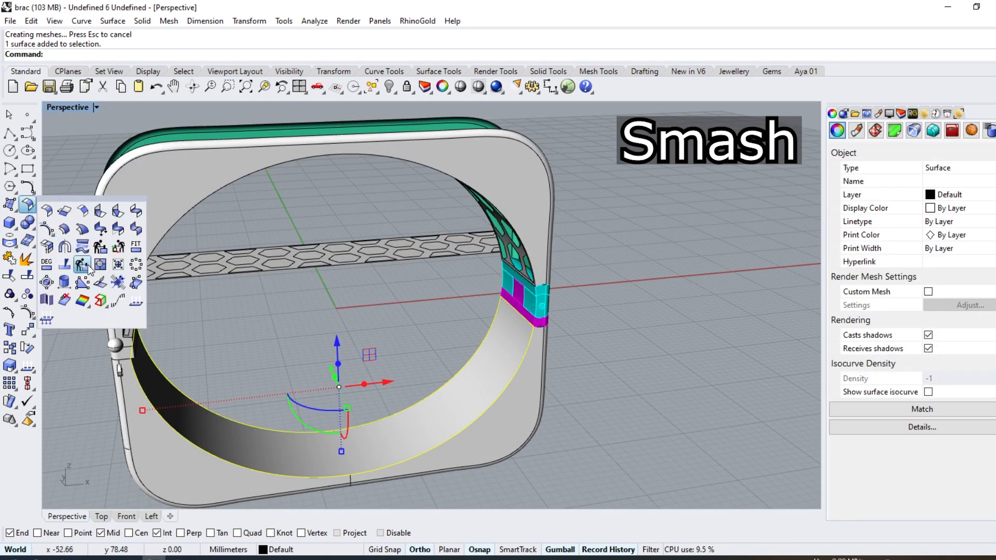
pyautogui.click(117, 282)
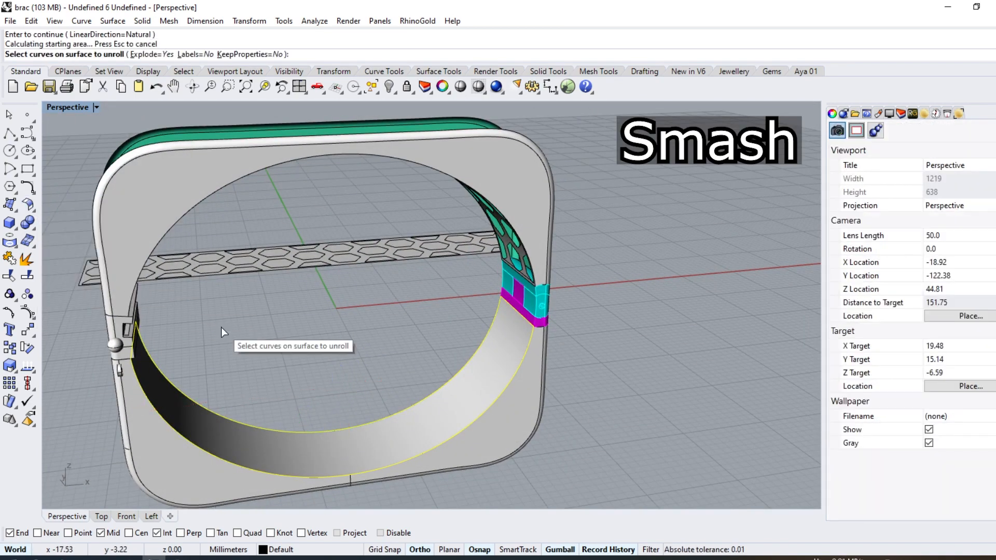
pyautogui.scroll(-3, 223, 332)
pyautogui.press('Return')
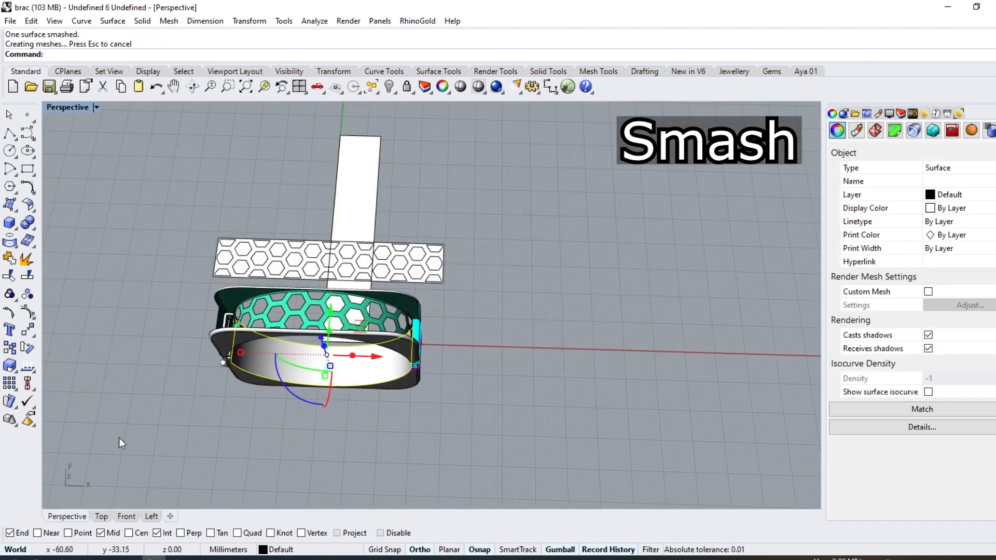
# Step: In the Top view, rotate the flattened strip by 90 degrees and move it above the existing honeycomb strip
pyautogui.hotkey('ctrl', 'F1')
pyautogui.keyDown('shift'); pyautogui.click(322, 428); pyautogui.keyUp('shift')
pyautogui.moveTo(334, 443); pyautogui.dragTo(416, 423)
pyautogui.write('90')
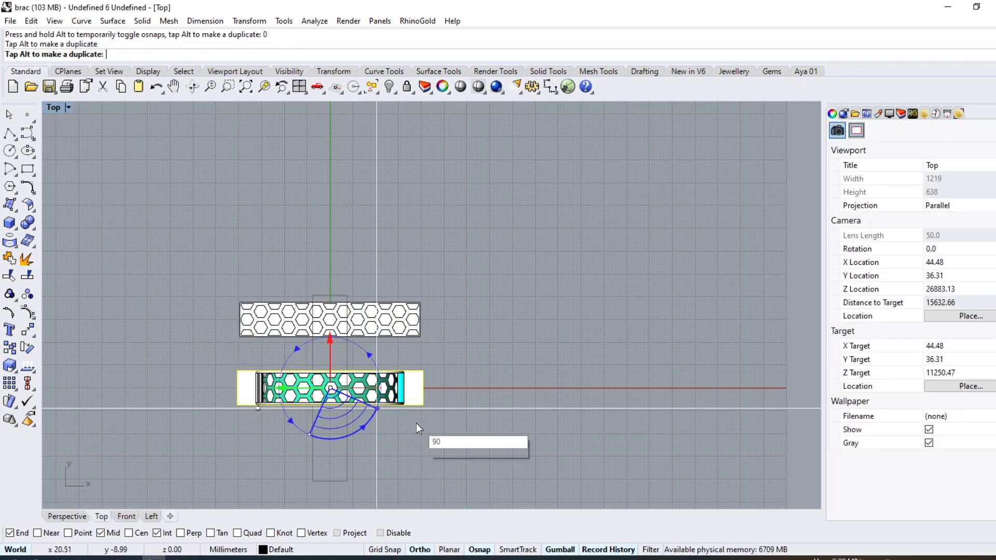
pyautogui.press('Return')
pyautogui.scroll(1, 333, 347)
pyautogui.moveTo(333, 349); pyautogui.dragTo(347, 206)
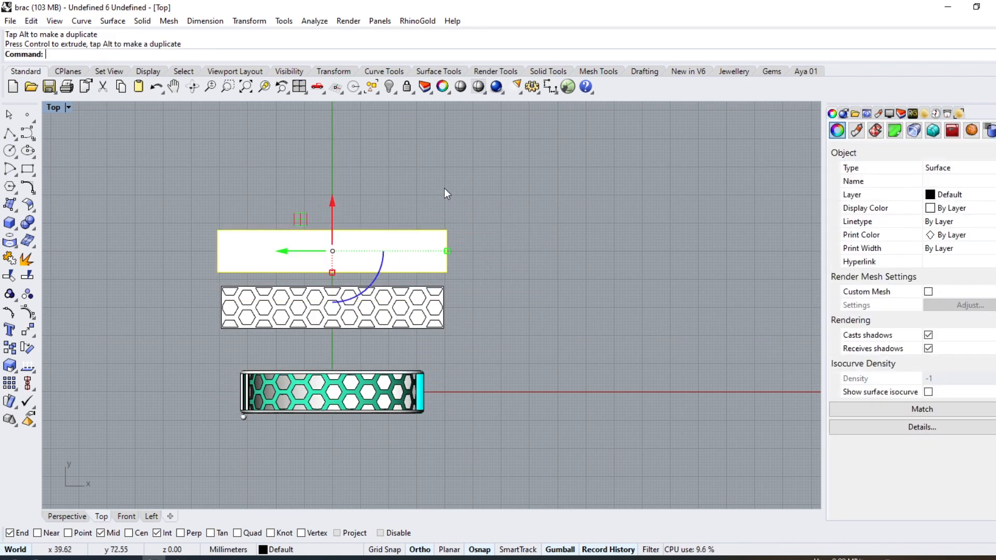
pyautogui.press('Escape')
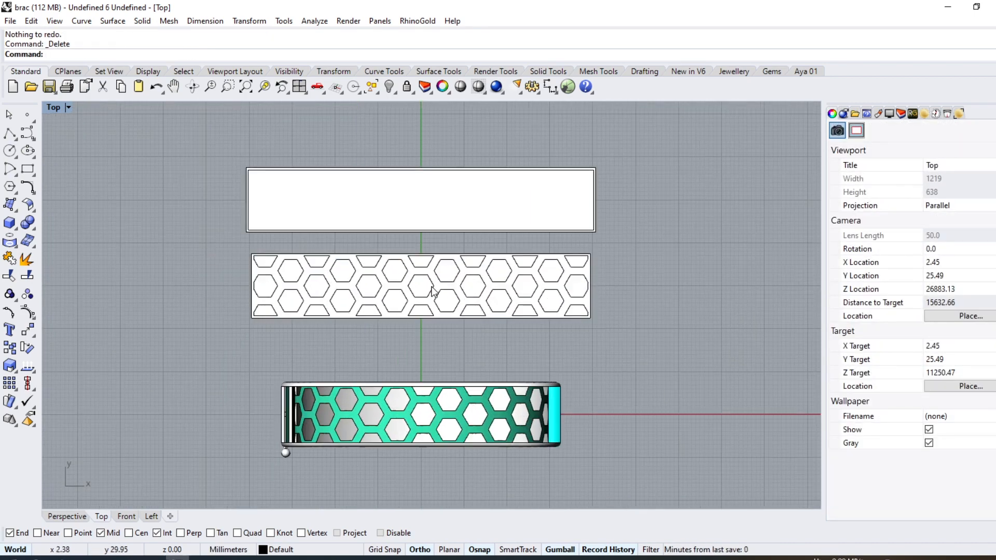
# Step: Paste the copied hexagon curves and move them vertically onto the middle of the new flat strip
pyautogui.scroll(-6, 414, 290)
pyautogui.hotkey('ctrl', 'v')
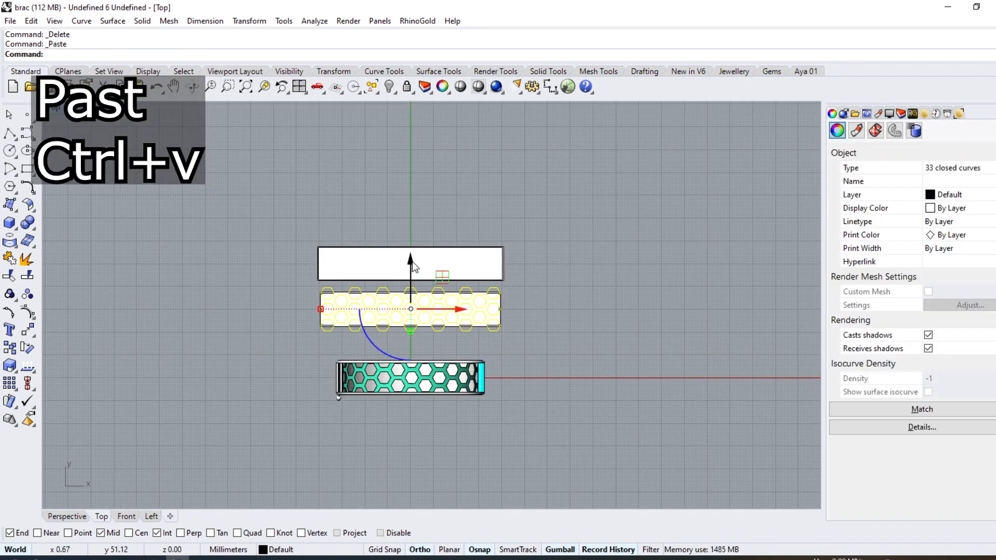
pyautogui.moveTo(412, 262); pyautogui.dragTo(409, 213)
pyautogui.scroll(5, 394, 259)
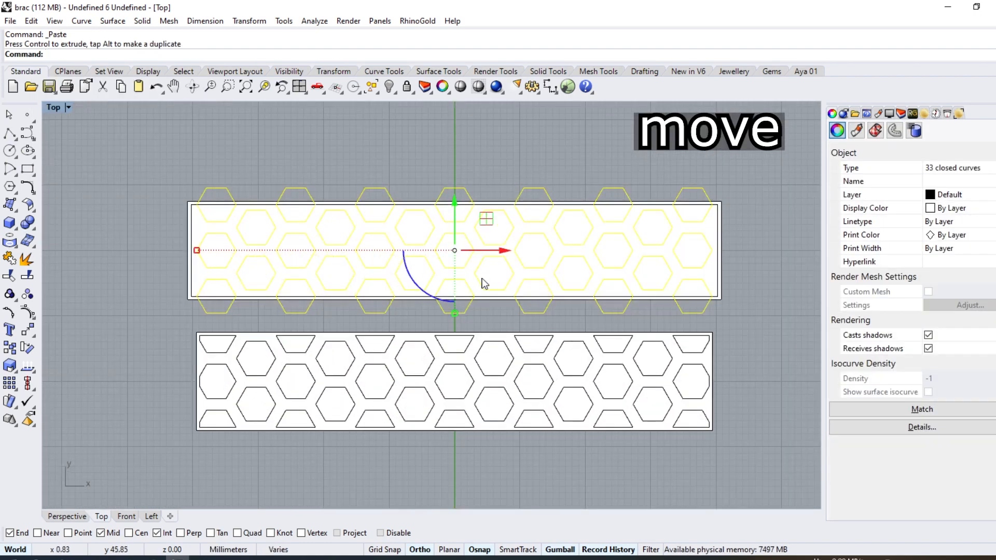
# Step: Trim the pasted hexagons to the new strip's offset outline using CurveBoolean on the outside region with DeleteInput=Used, and delete the resulting outer contour
pyautogui.click(32, 195)
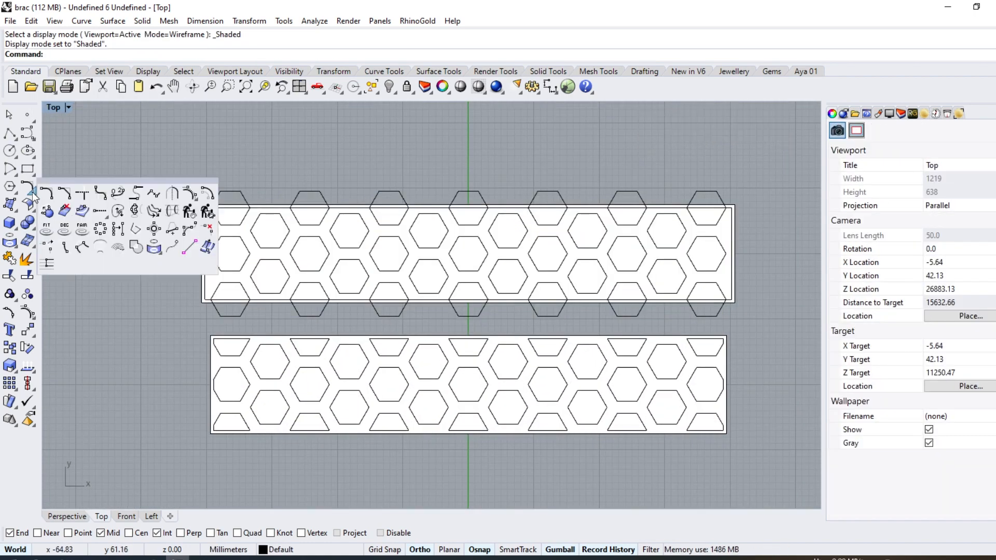
pyautogui.click(136, 248)
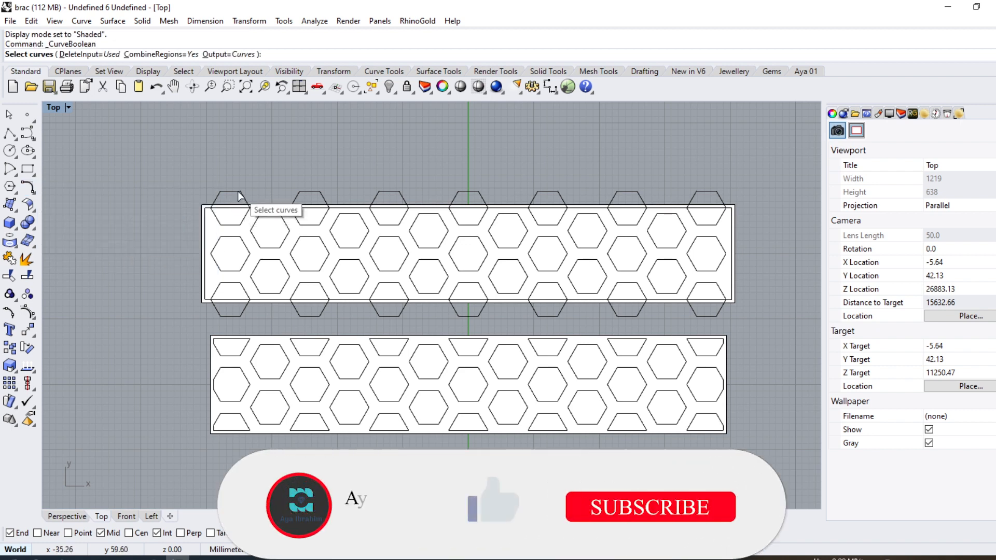
pyautogui.scroll(-2, 238, 215)
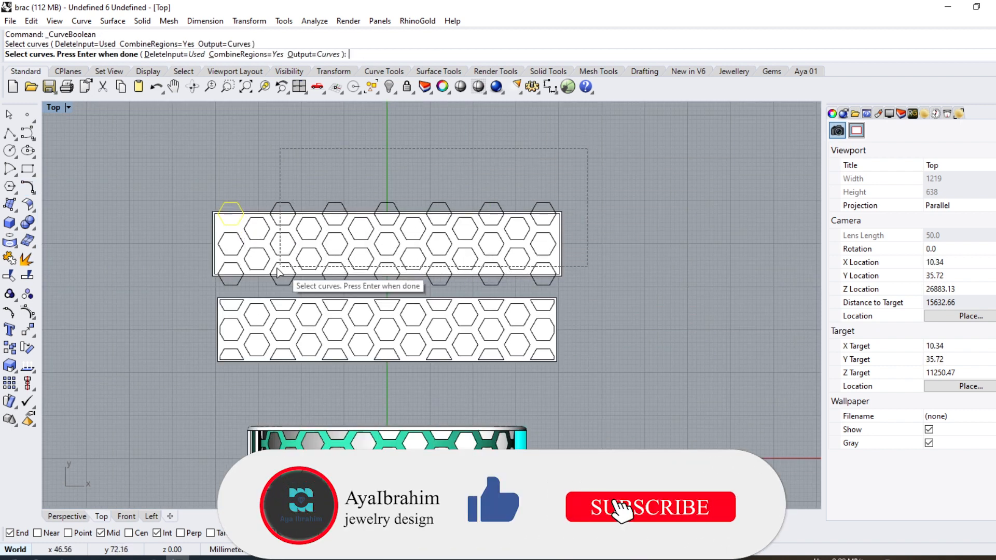
pyautogui.click(213, 244)
pyautogui.scroll(2, 210, 209)
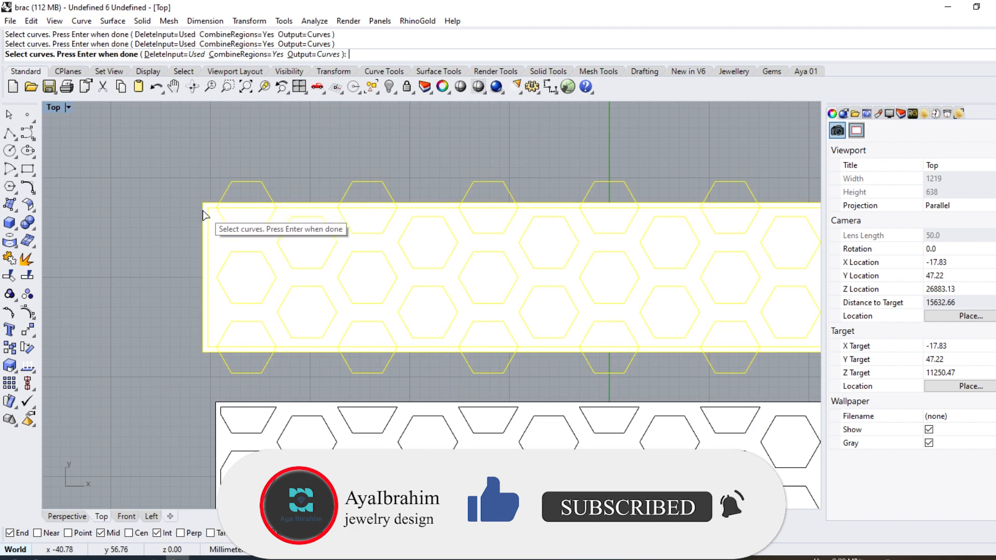
pyautogui.hotkey('ctrl', 'alt', 'w')
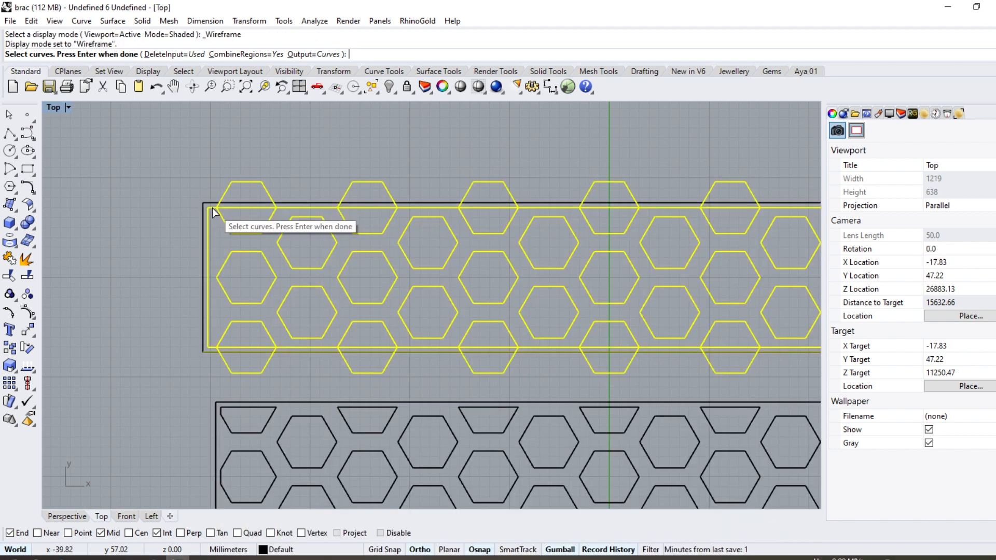
pyautogui.scroll(-2, 263, 196)
pyautogui.press('Return')
pyautogui.click(298, 153)
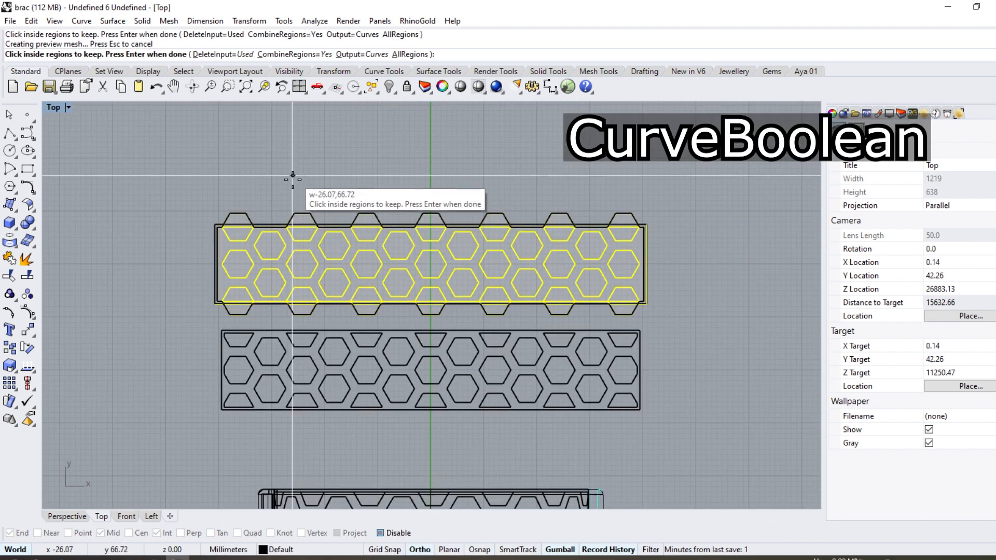
pyautogui.moveTo(485, 136); pyautogui.dragTo(446, 215, button='right')
pyautogui.click(447, 216)
pyautogui.click(420, 246)
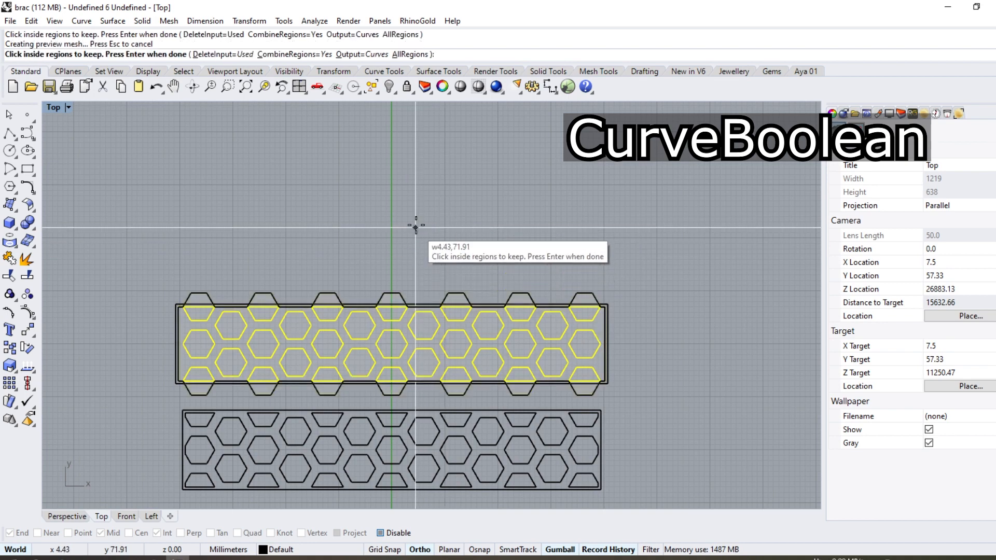
pyautogui.press('Return')
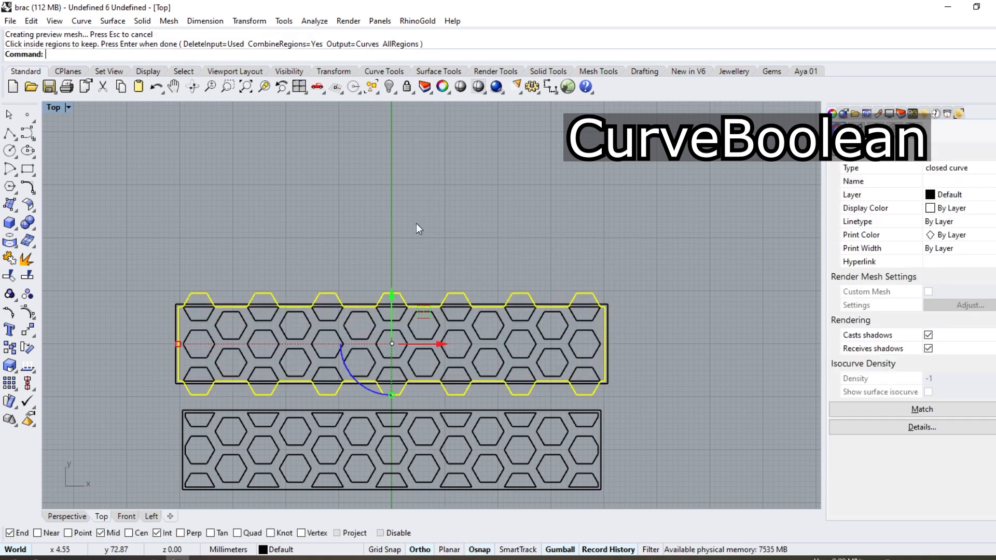
pyautogui.press('Delete')
# Step: Join the trimmed hexagon segments into closed curves and group all the honeycomb curves on the new strip, excluding the surface
pyautogui.scroll(-2, 416, 225)
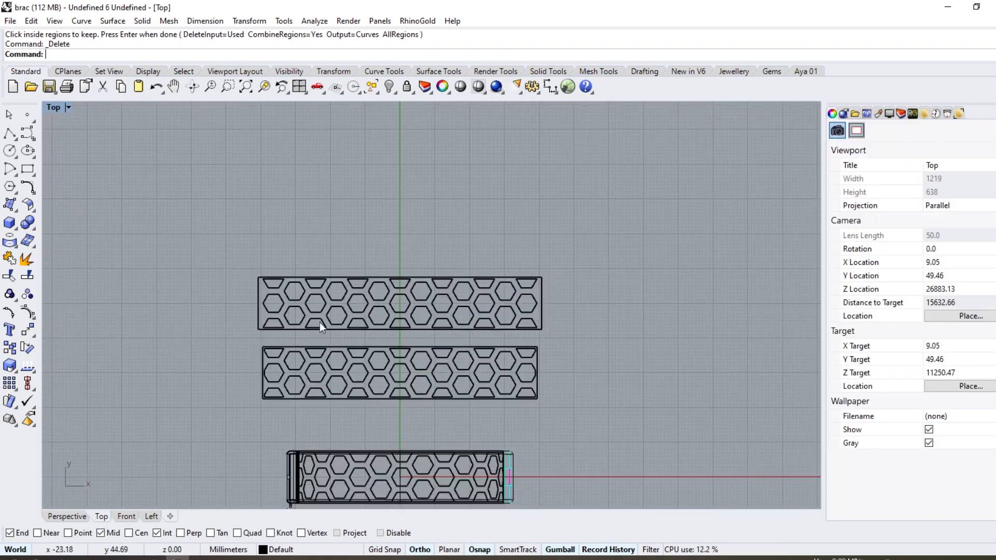
pyautogui.hotkey('ctrl', 'alt', 's')
pyautogui.hotkey('ctrl', 'z')
pyautogui.scroll(4, 258, 262)
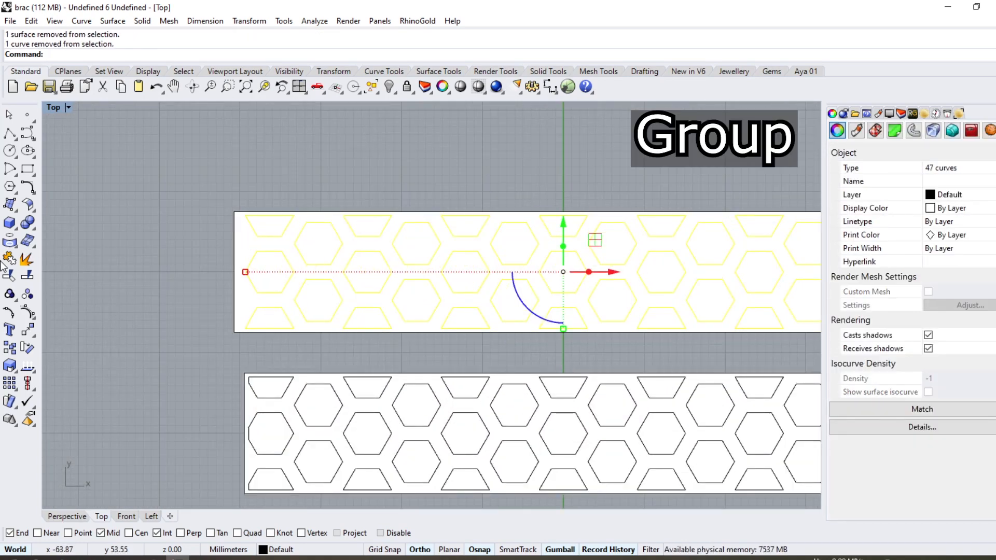
pyautogui.scroll(-3, 217, 276)
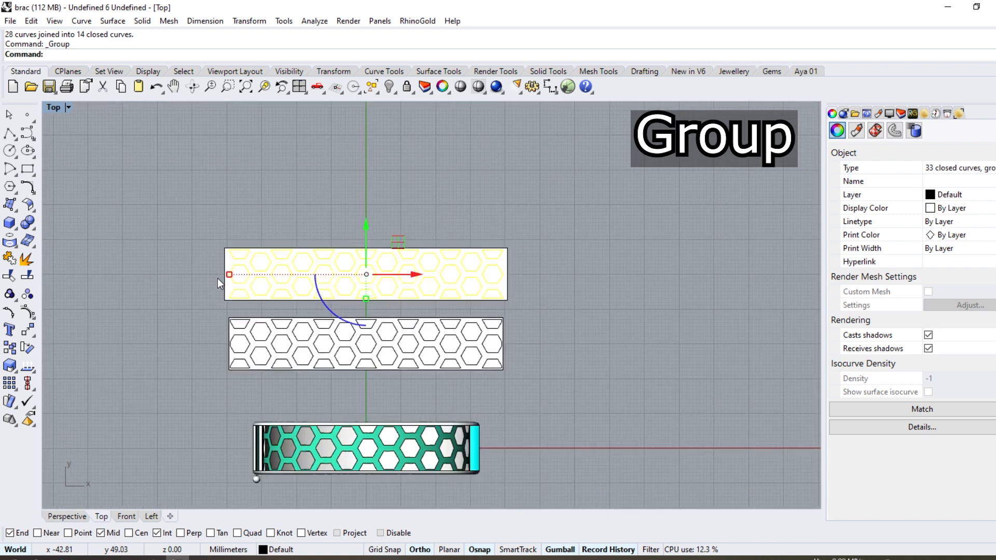
pyautogui.hotkey('ctrl', 'alt', 's')
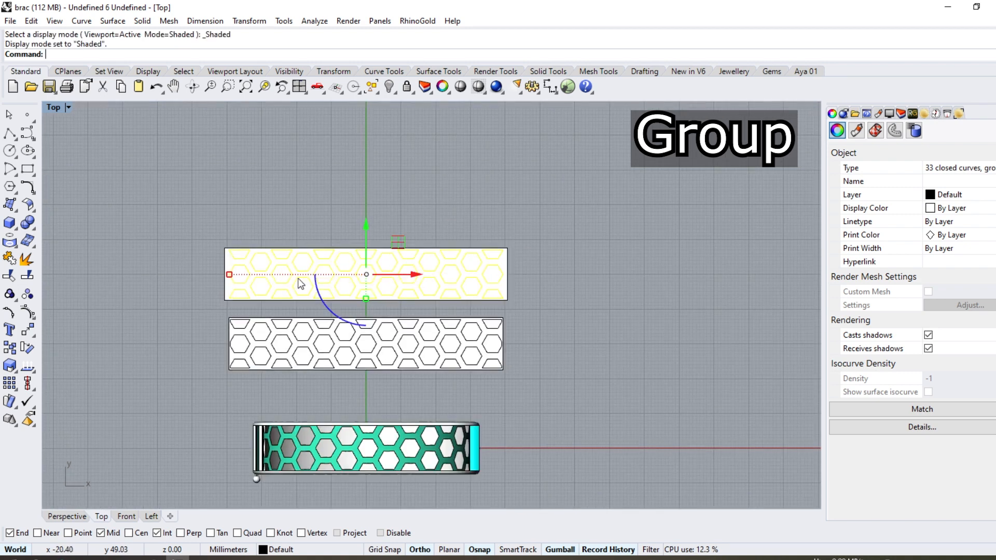
# Step: Flow a copy of the grouped honeycomb curves from the new flat strip onto the inner surface of the bracelet's lower half with FlowAlongSrf
pyautogui.click(249, 21)
pyautogui.click(293, 297)
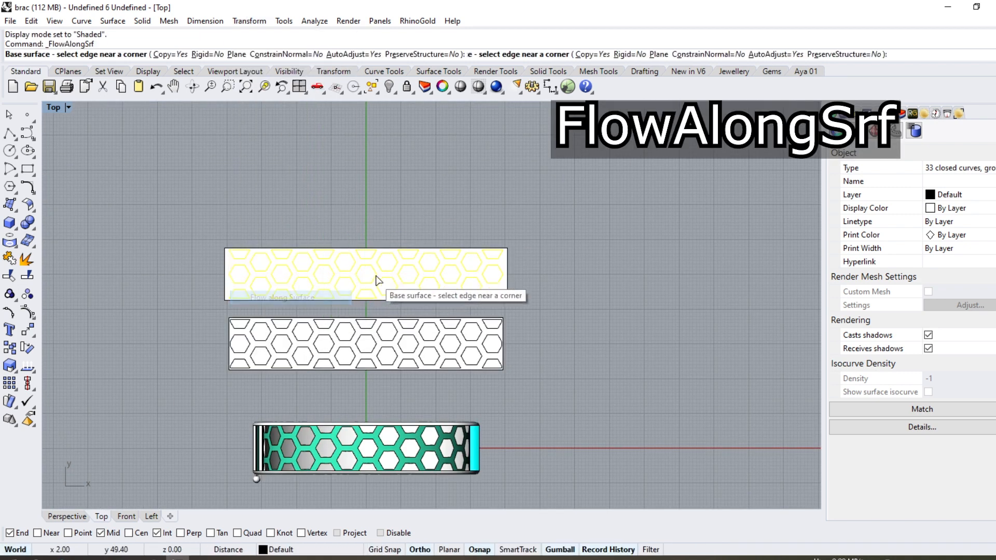
pyautogui.click(367, 278)
pyautogui.click(74, 521)
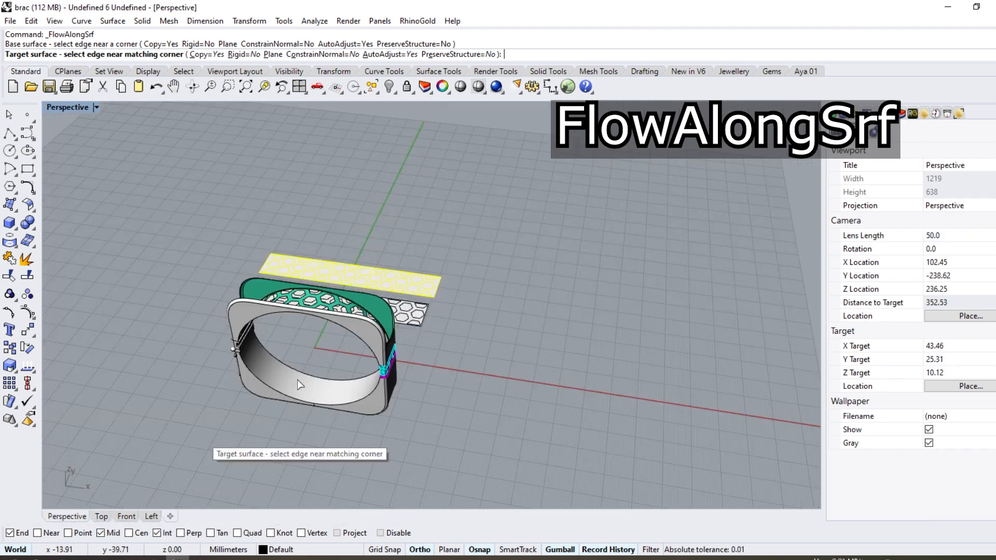
pyautogui.scroll(2, 315, 392)
pyautogui.click(316, 392)
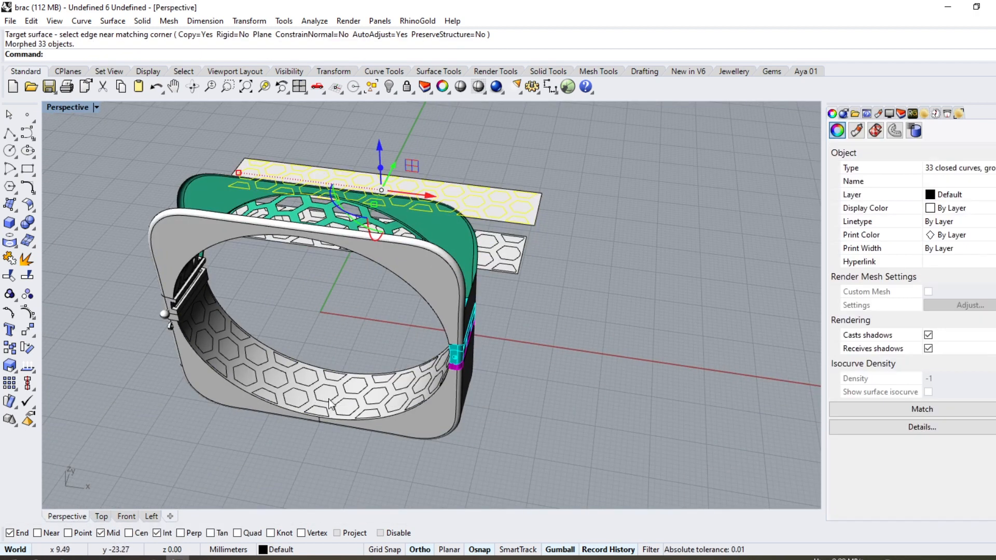
pyautogui.press('Escape')
# Step: Split the bracelet's lower inner surface with the honeycomb curves and delete the hexagonal pieces to leave openings
pyautogui.scroll(3, 342, 407)
pyautogui.click(359, 394)
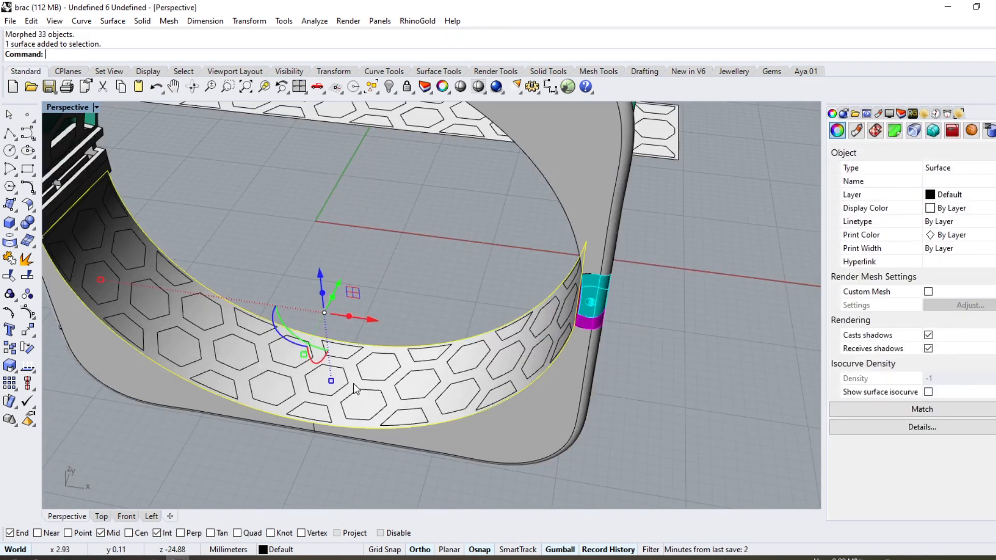
pyautogui.click(27, 276)
pyautogui.click(291, 403)
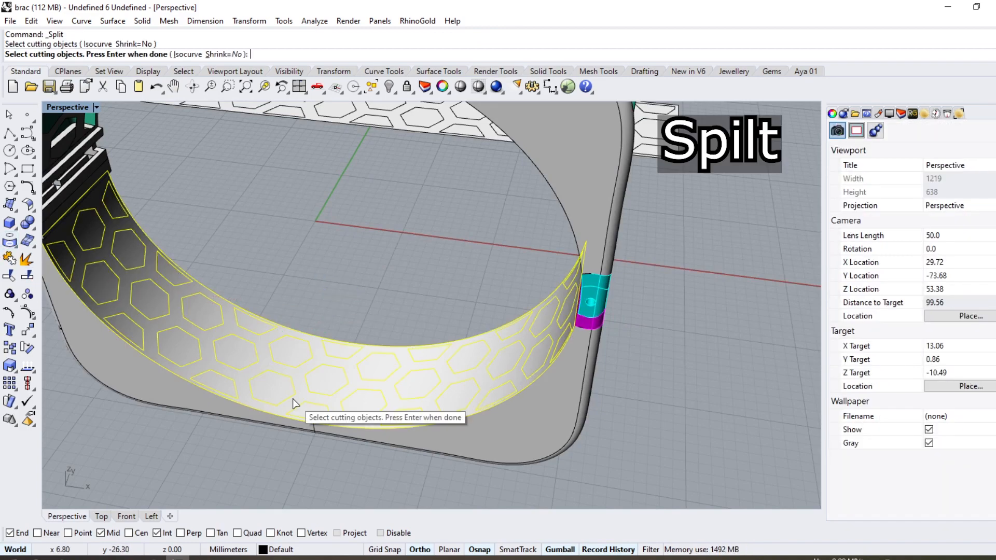
pyautogui.press('Return')
pyautogui.scroll(2, 304, 398)
pyautogui.keyDown('ctrl'); pyautogui.click(303, 391); pyautogui.keyUp('ctrl')
pyautogui.press('Delete')
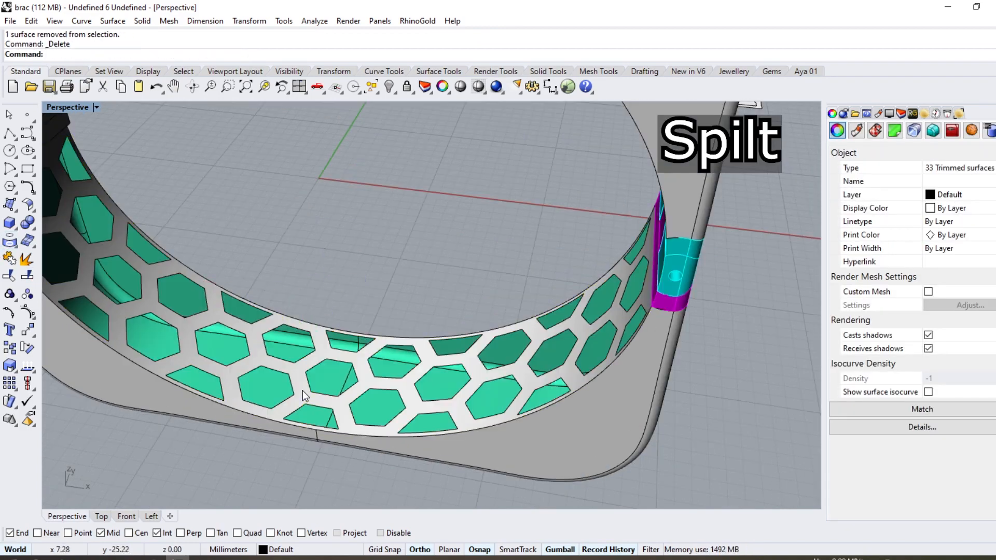
# Step: Select all surfaces, exclude the two honeycomb inner surfaces, and join the six outer surfaces of the bracelet's upper half
pyautogui.moveTo(303, 391); pyautogui.dragTo(446, 381, button='right')
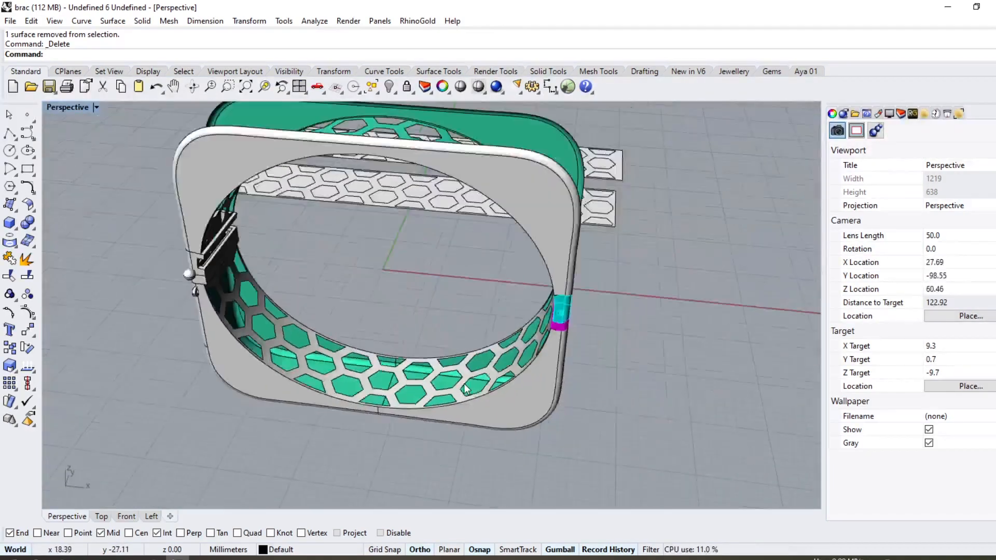
pyautogui.click(371, 87)
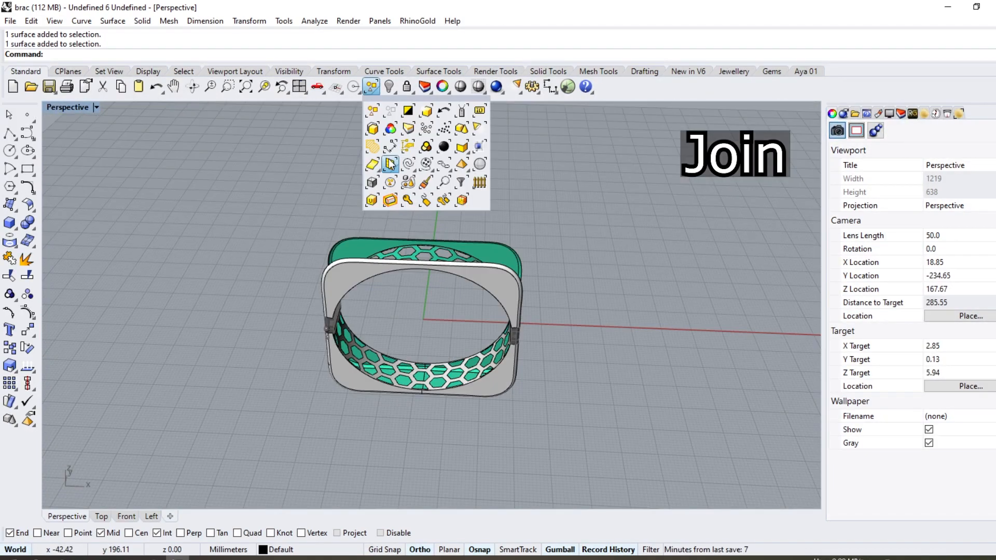
pyautogui.click(375, 161)
pyautogui.scroll(3, 403, 239)
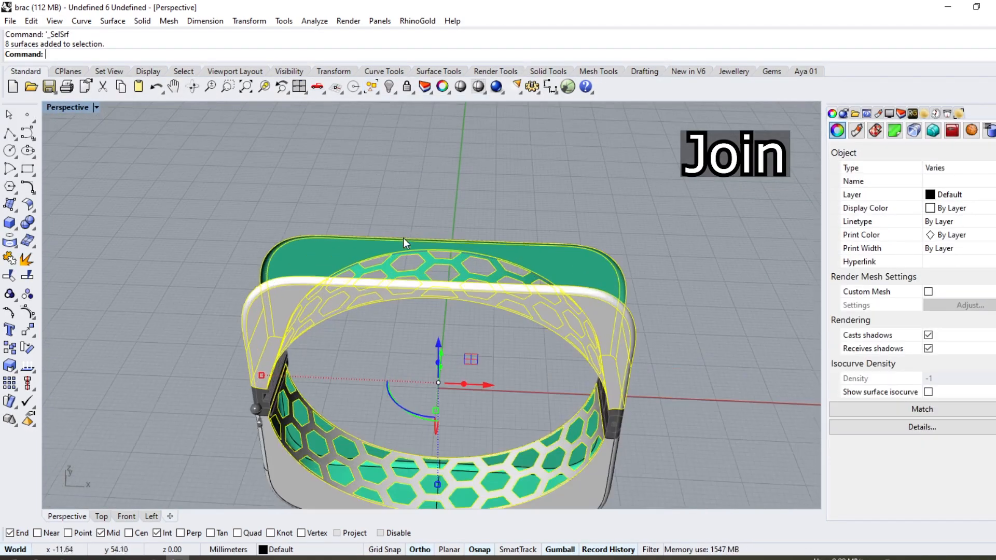
pyautogui.keyDown('ctrl'); pyautogui.click(418, 269); pyautogui.keyUp('ctrl')
pyautogui.moveTo(419, 269); pyautogui.dragTo(389, 378, button='right')
pyautogui.keyDown('ctrl'); pyautogui.click(388, 378); pyautogui.keyUp('ctrl')
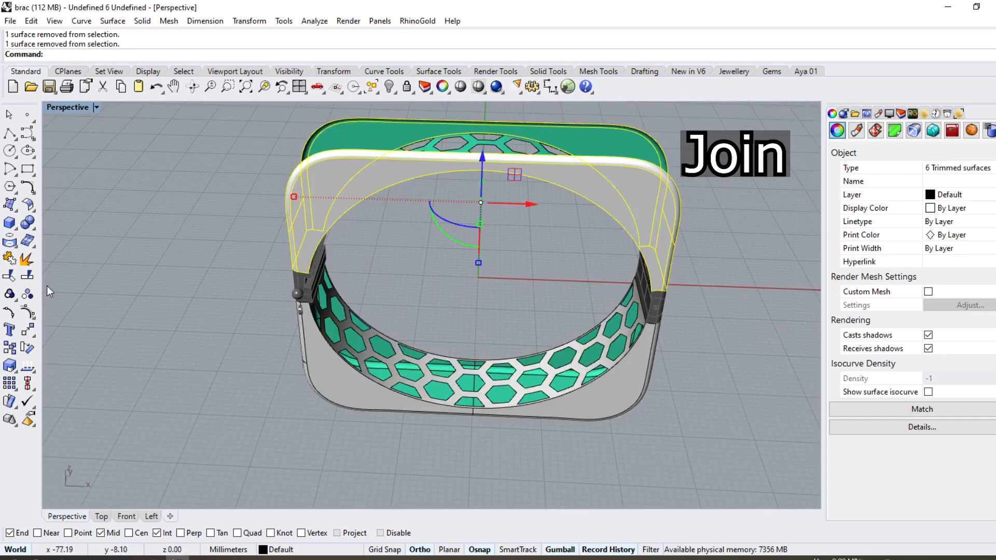
pyautogui.click(10, 258)
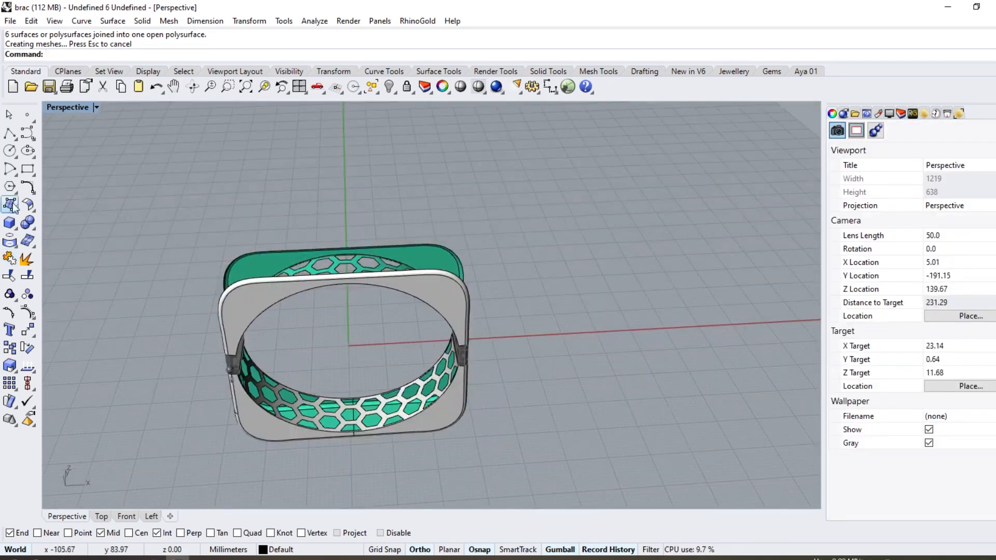
# Step: Offset the joined outer polysurface of the bracelet's upper half by 0.6 mm as a solid with OffsetSrf
pyautogui.click(27, 205)
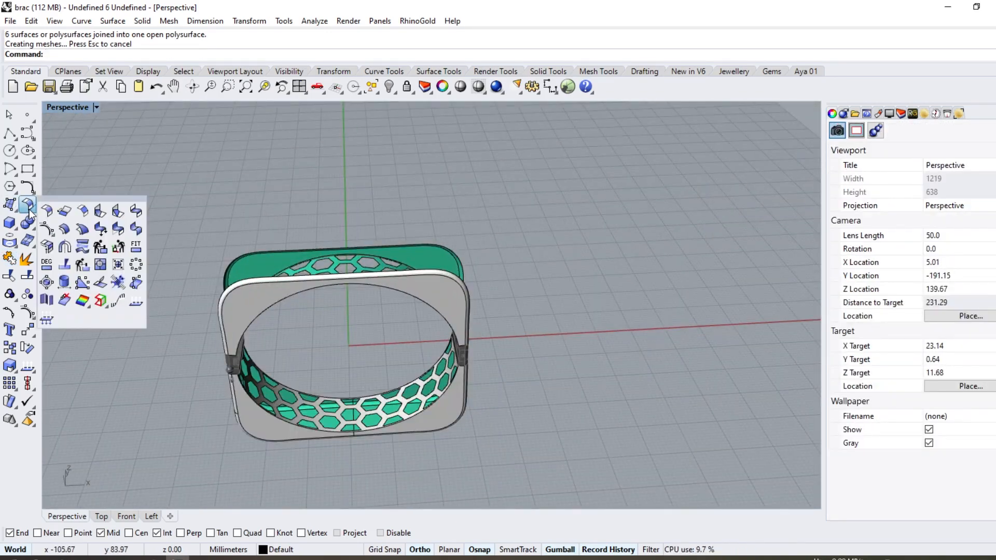
pyautogui.click(65, 229)
pyautogui.click(248, 305)
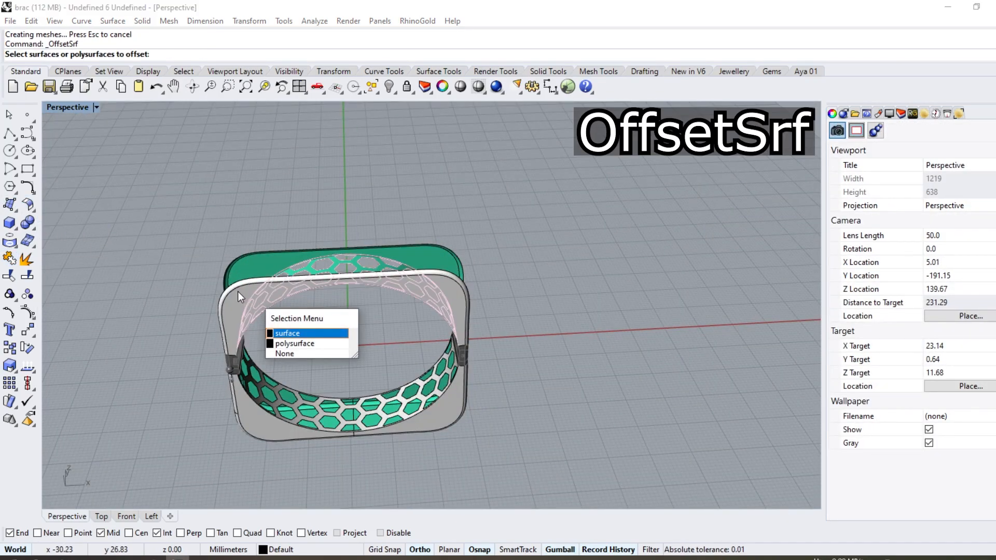
pyautogui.click(278, 328)
pyautogui.press('Return')
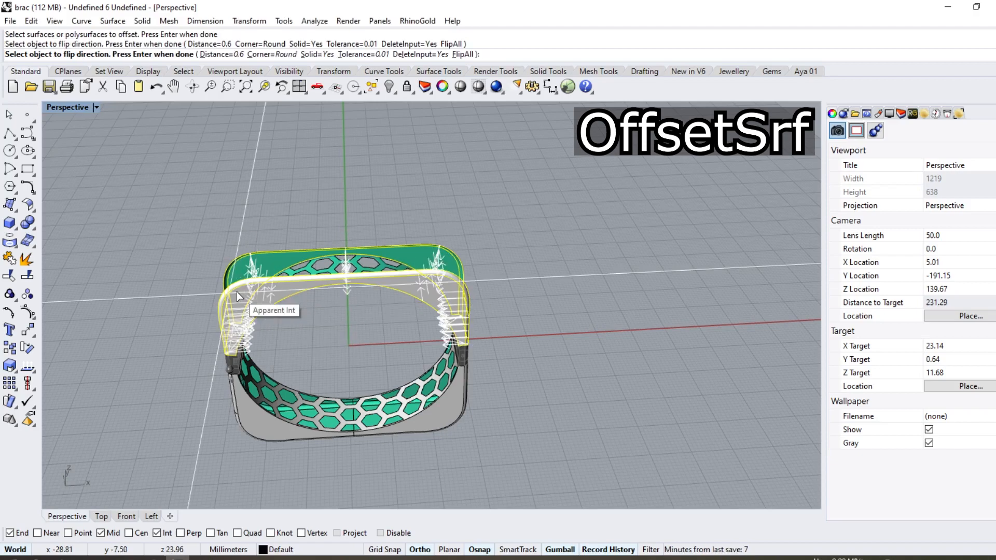
pyautogui.write('0.6')
pyautogui.press('Return')
pyautogui.press('Return')
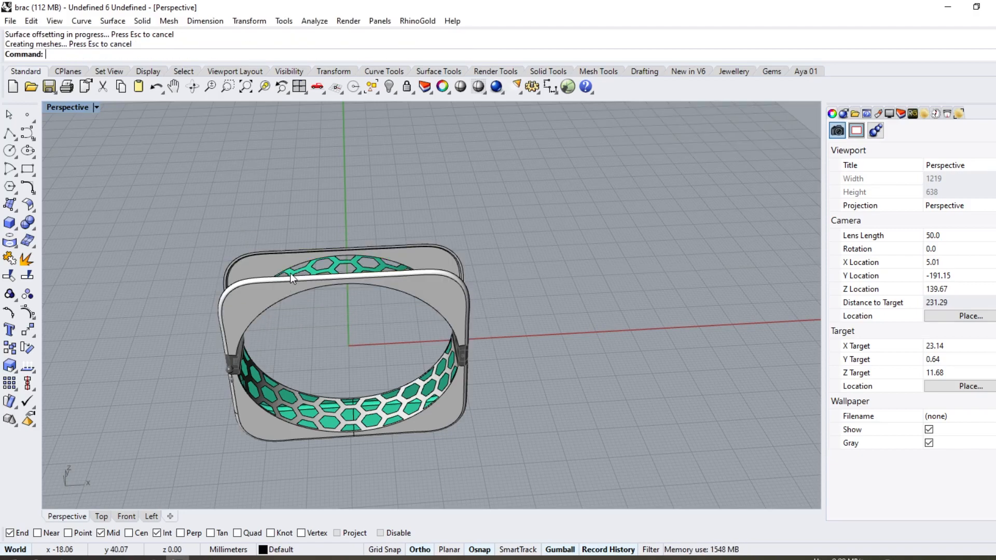
# Step: Offset the upper half's inner honeycomb surface outward by 0.6 mm as a solid
pyautogui.moveTo(317, 259); pyautogui.dragTo(321, 306, button='right')
pyautogui.scroll(9, 320, 307)
pyautogui.click(329, 287)
pyautogui.press('Return')
pyautogui.click(329, 286)
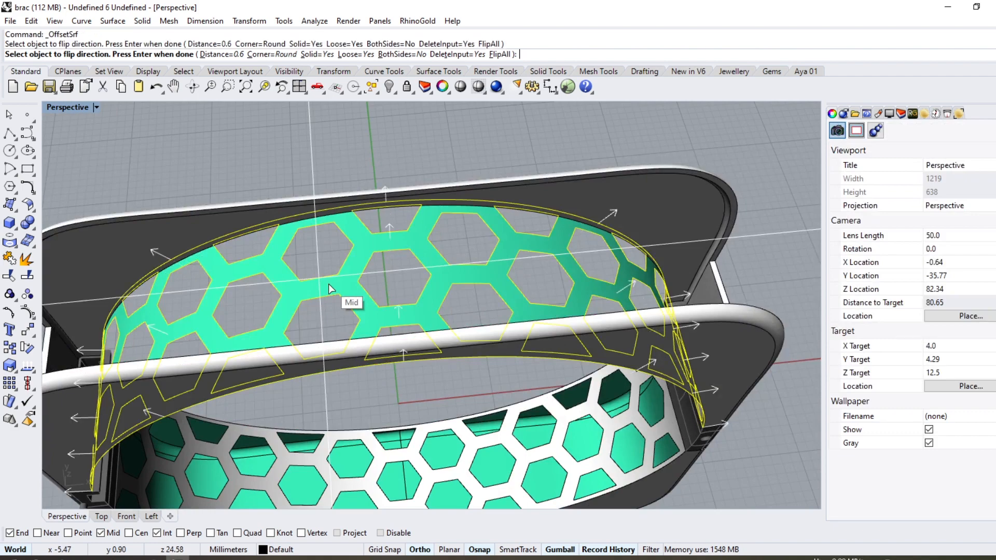
pyautogui.press('Return')
pyautogui.press('Escape')
# Step: Offset the outer polysurface of the bracelet's lower half by 0.6 mm as a solid, flipping the offset direction inward
pyautogui.moveTo(453, 337); pyautogui.dragTo(455, 258, button='right')
pyautogui.scroll(-4, 454, 258)
pyautogui.moveTo(529, 340); pyautogui.dragTo(553, 318, button='right')
pyautogui.scroll(-4, 550, 218)
pyautogui.scroll(2, 567, 431)
pyautogui.click(568, 432)
pyautogui.press('Return')
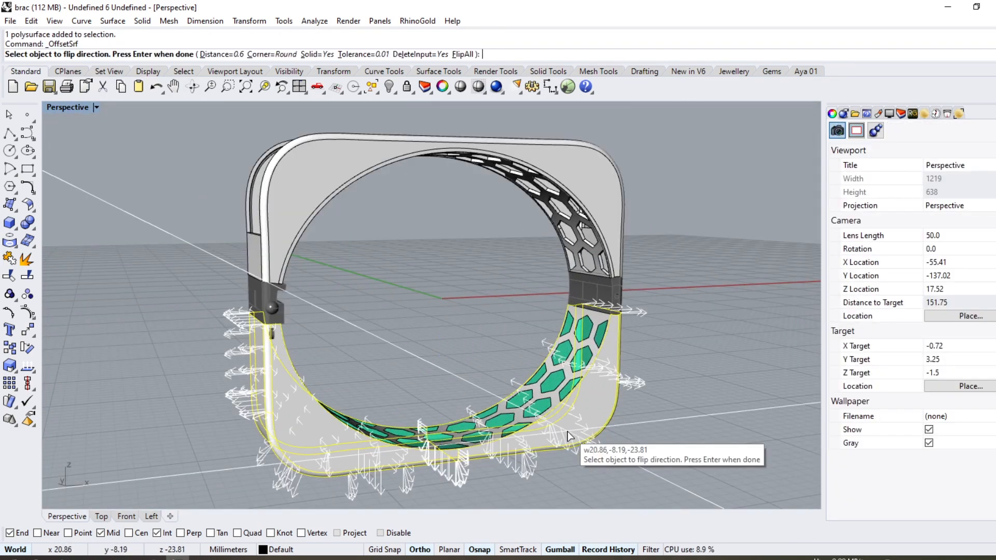
pyautogui.click(568, 431)
pyautogui.press('Return')
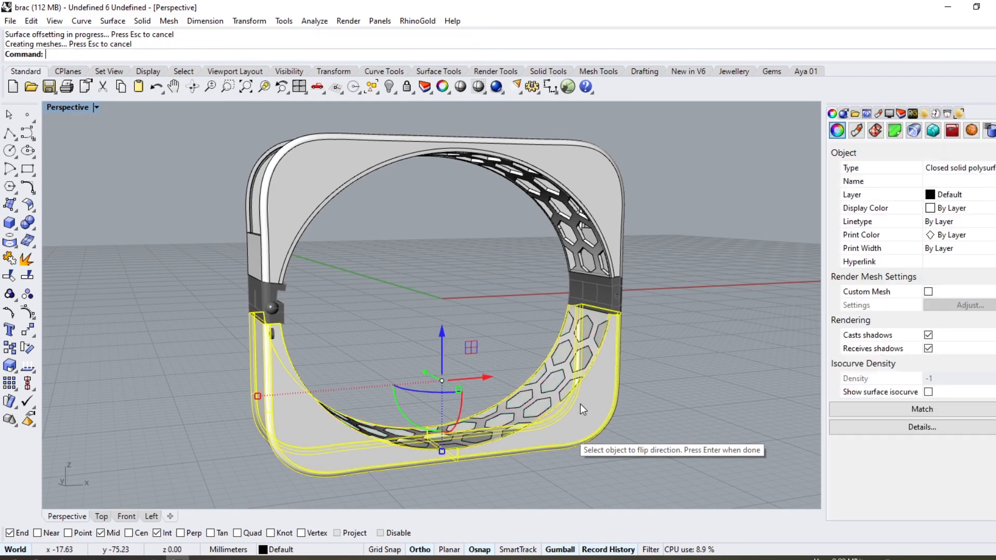
pyautogui.press('Escape')
# Step: Offset the lower half's inner honeycomb surface outward by 0.6 mm as a solid
pyautogui.scroll(8, 571, 374)
pyautogui.click(566, 363)
pyautogui.press('Return')
pyautogui.click(566, 362)
pyautogui.press('Return')
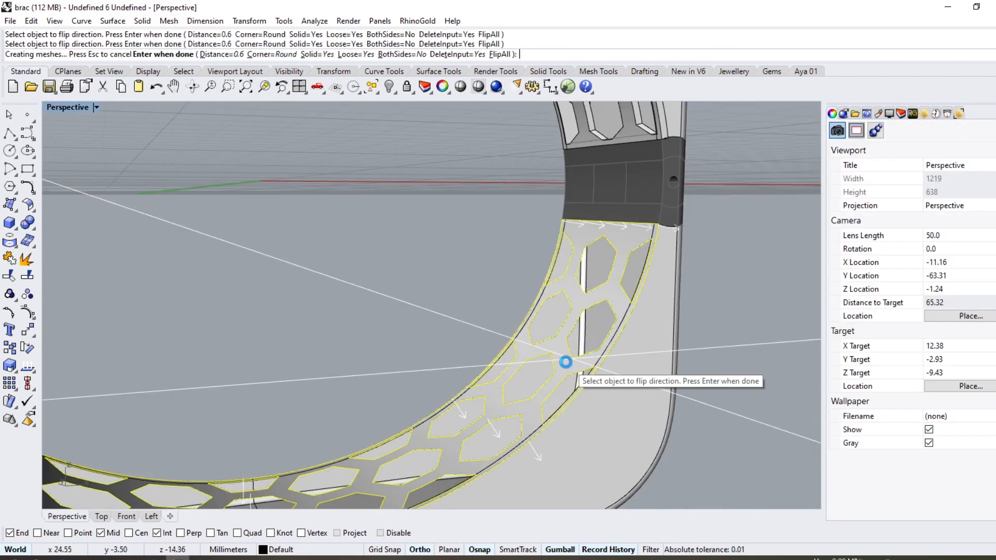
pyautogui.press('Escape')
# Step: Bring the hidden pavé prongs and stone cutters back into view on the bracelet's upper half
pyautogui.scroll(-8, 566, 362)
pyautogui.moveTo(566, 362); pyautogui.dragTo(427, 454, button='right')
pyautogui.scroll(-3, 426, 454)
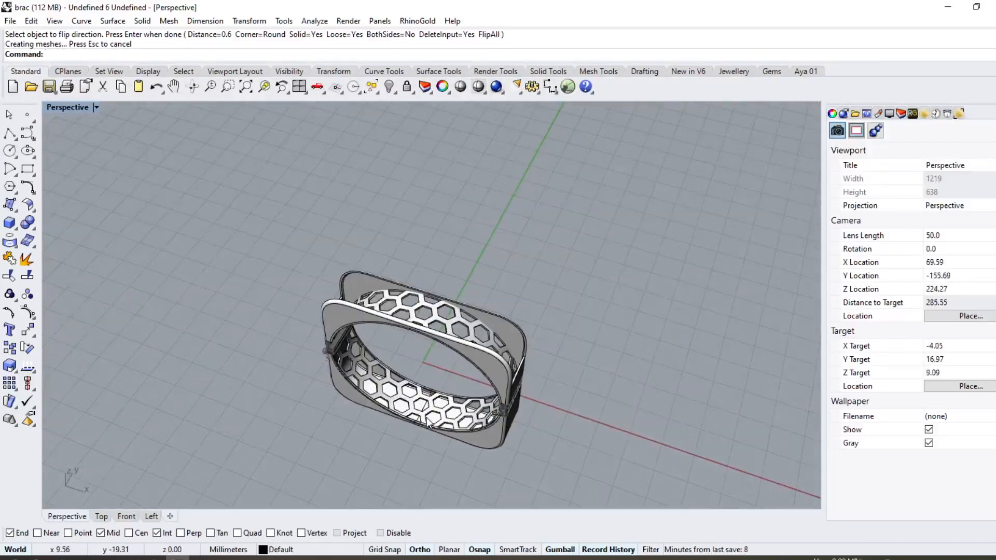
pyautogui.click(394, 93)
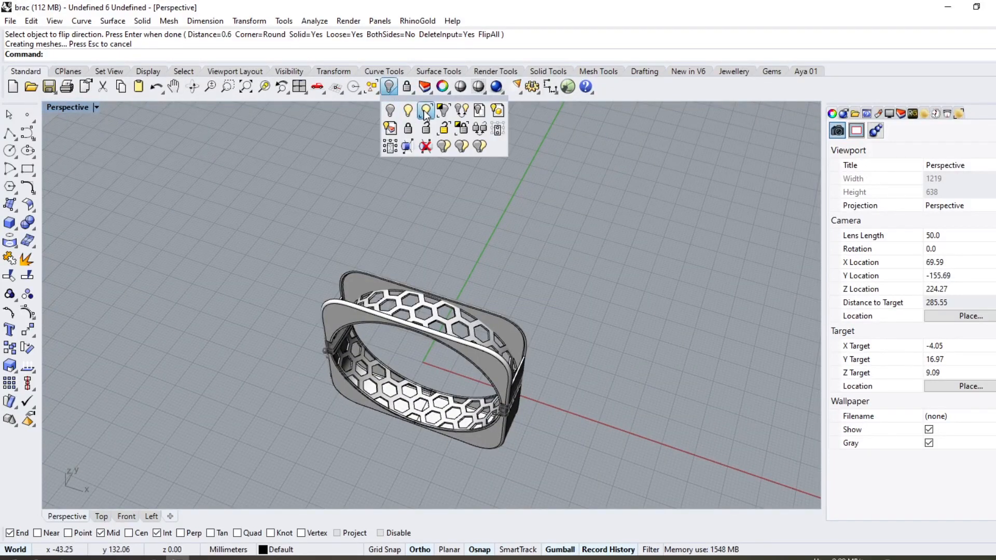
pyautogui.click(427, 109)
pyautogui.scroll(4, 351, 281)
pyautogui.click(353, 288)
pyautogui.moveTo(353, 296); pyautogui.dragTo(309, 265, button='right')
pyautogui.rightClick(309, 265)
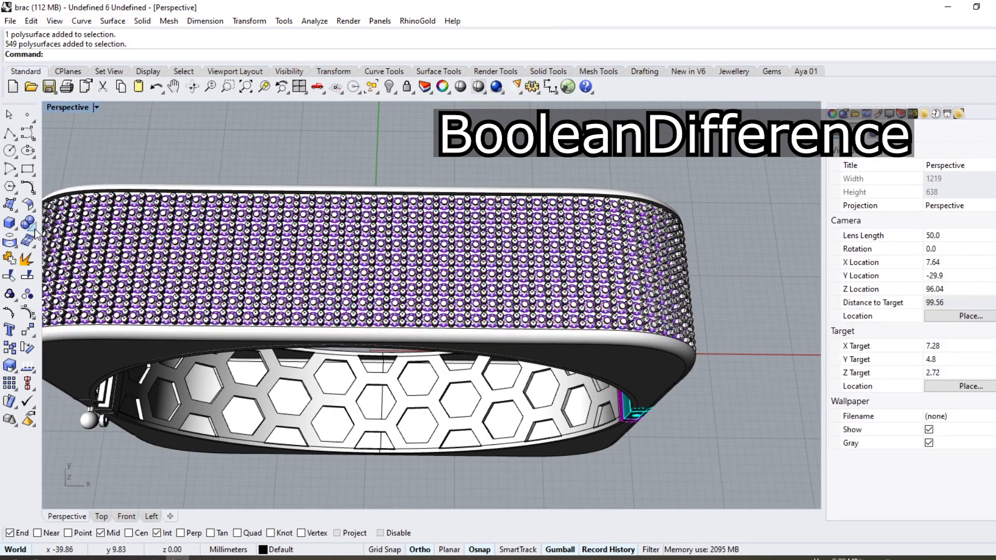
# Step: Subtract the 549 stone cutters from the bracelet's upper outer band with BooleanDifference
pyautogui.click(32, 232)
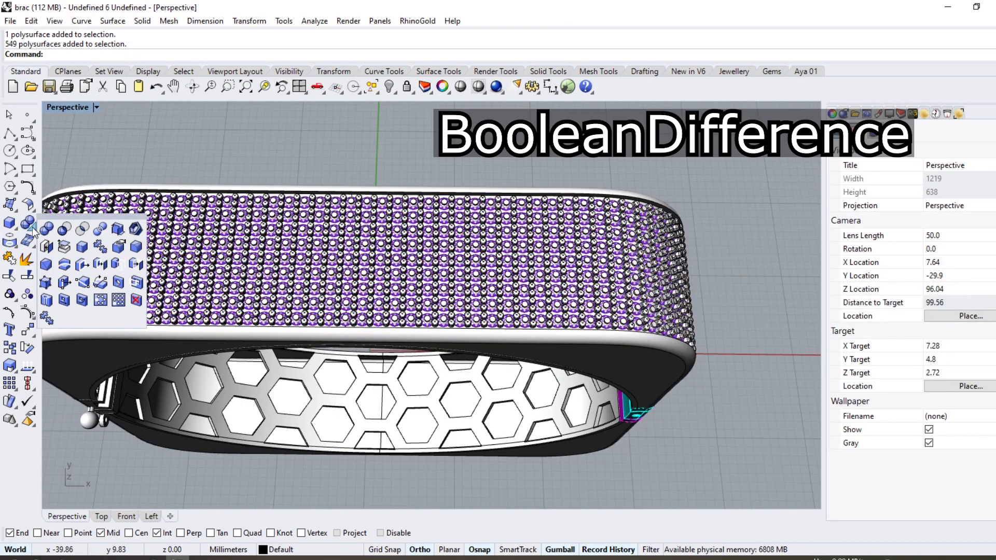
pyautogui.click(63, 231)
pyautogui.scroll(6, 427, 348)
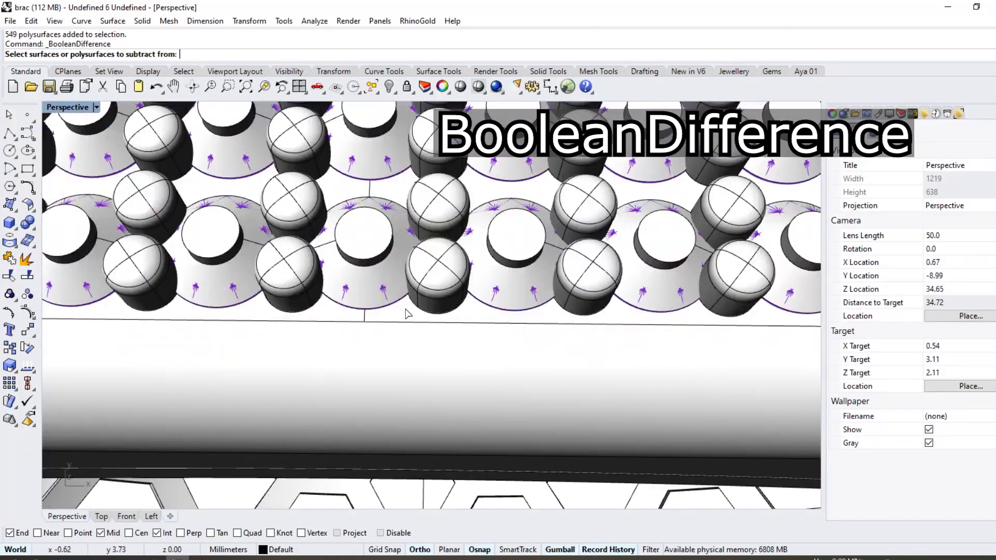
pyautogui.click(406, 311)
pyautogui.press('Return')
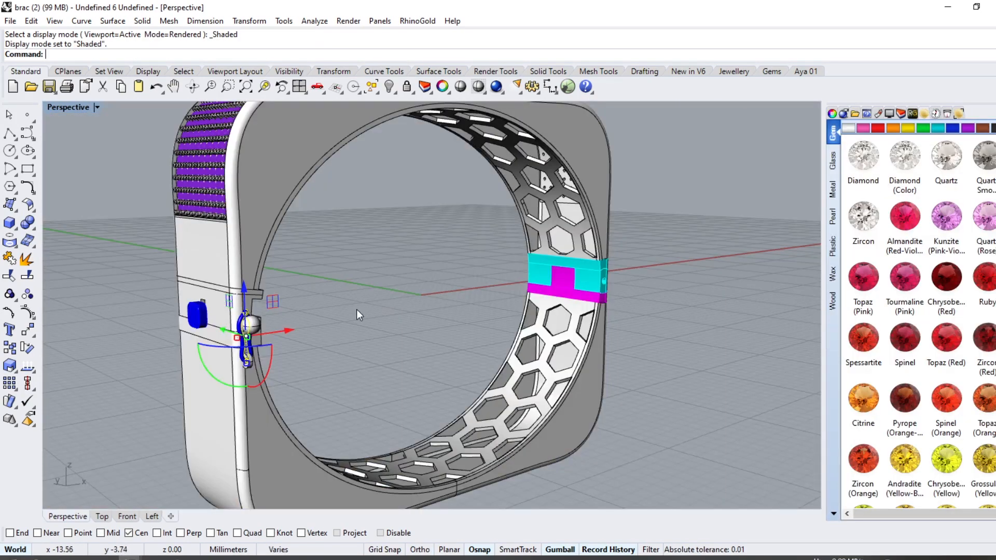
# Step: Select the grouped parts of the bracelet's lower half and lock them
pyautogui.scroll(-4, 541, 326)
pyautogui.click(544, 358)
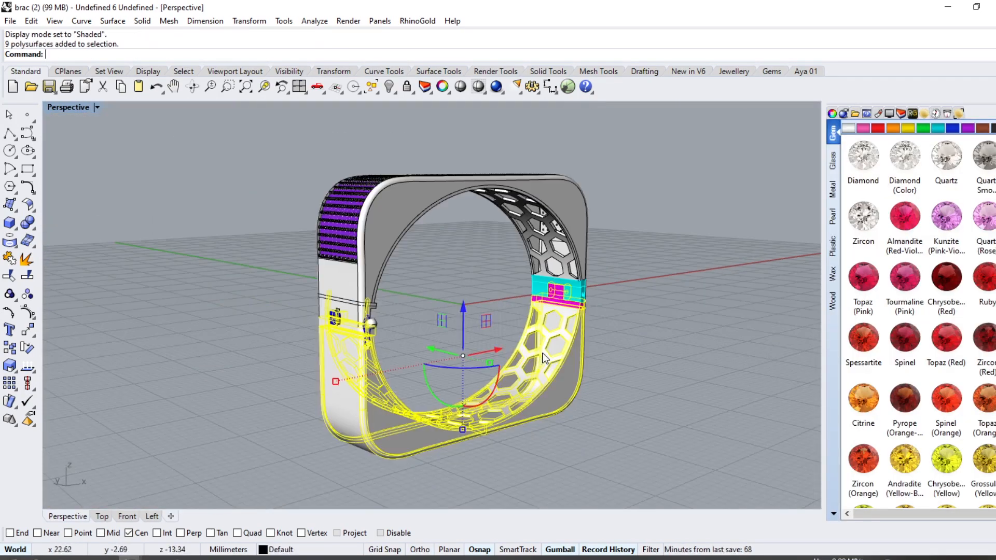
pyautogui.click(407, 87)
# Step: Select all parts of the bracelet's upper half, exclude the side safety latch, and group them
pyautogui.scroll(-3, 534, 233)
pyautogui.moveTo(316, 367); pyautogui.dragTo(318, 365)
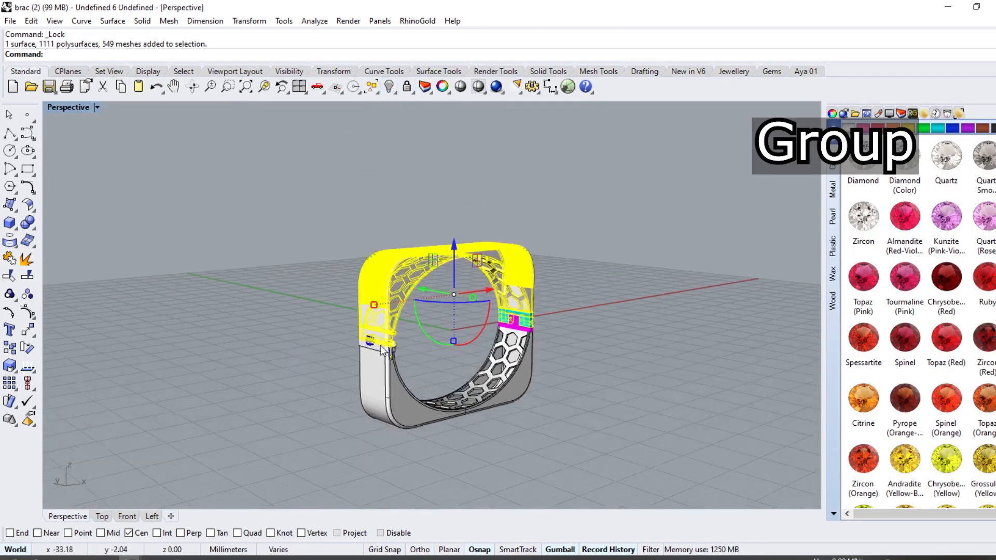
pyautogui.scroll(5, 381, 344)
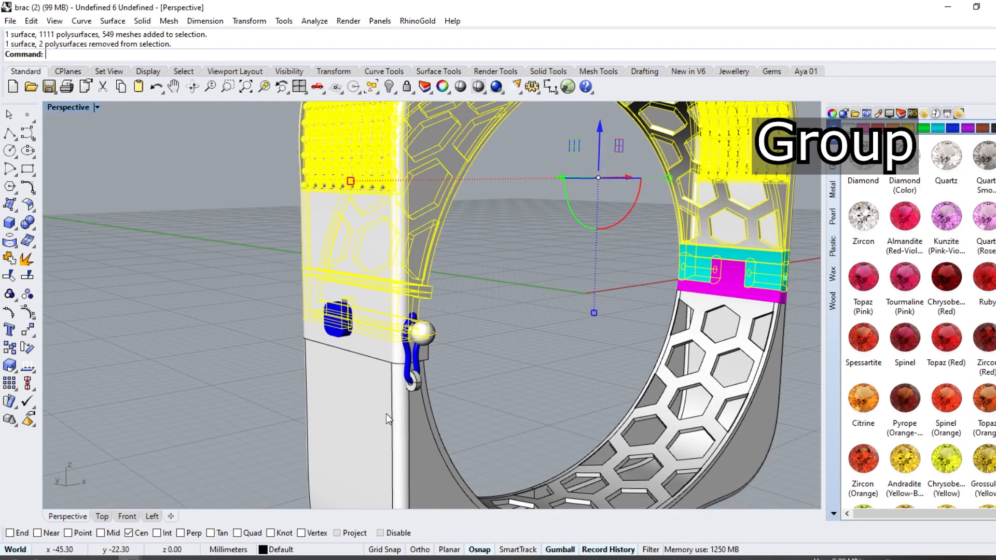
pyautogui.scroll(-2, 386, 413)
pyautogui.click(298, 290)
pyautogui.scroll(-6, 363, 290)
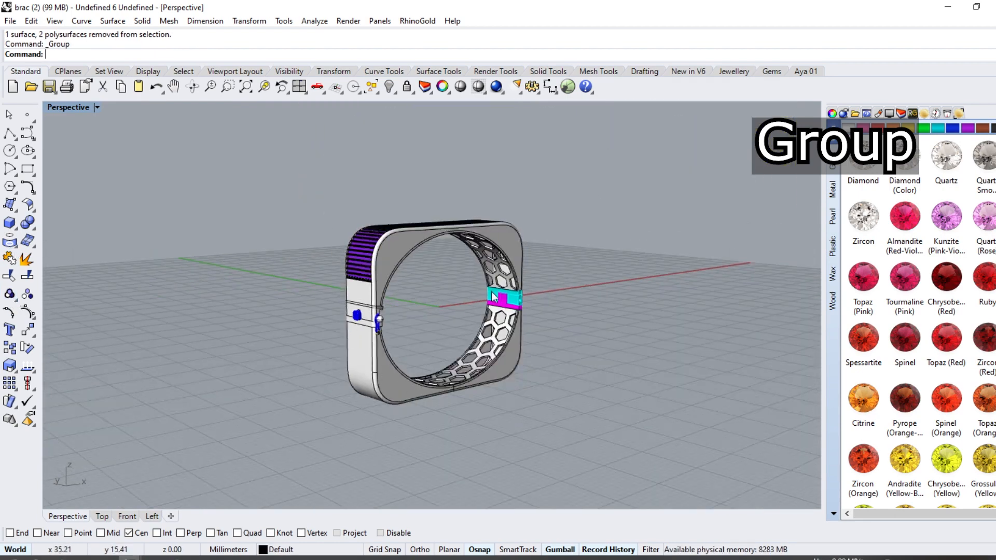
# Step: Show the layer list and set the Perspective view to Rendered display mode
pyautogui.moveTo(504, 290); pyautogui.dragTo(511, 360, button='right')
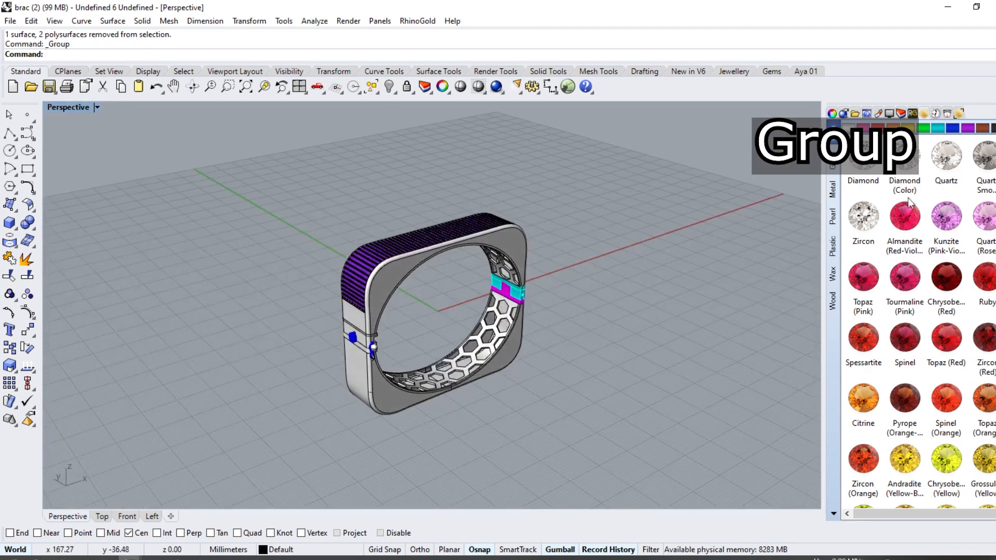
pyautogui.click(836, 114)
pyautogui.click(855, 113)
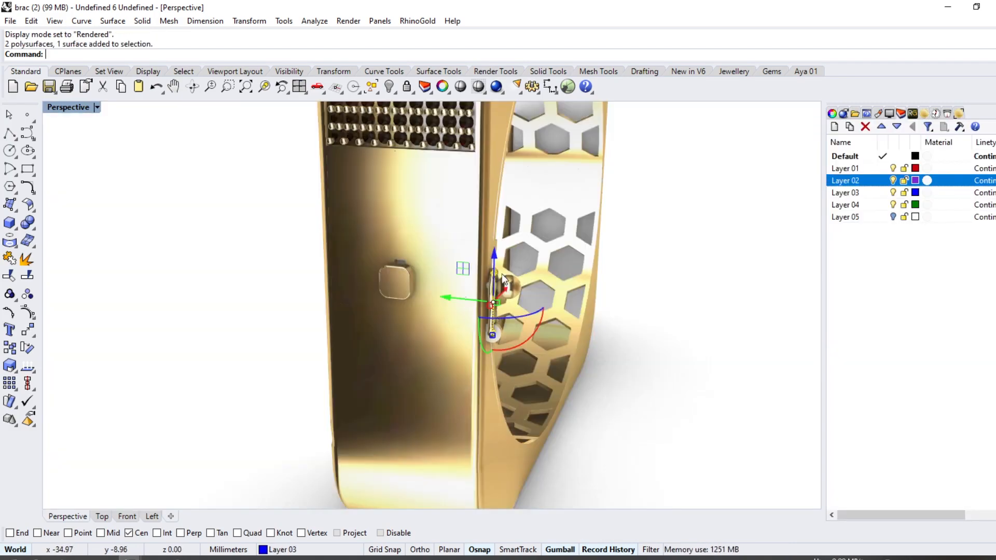
# Step: Rotate the side safety latch in 3D about the centre of its pivot so it swings down off the ball
pyautogui.click(27, 349)
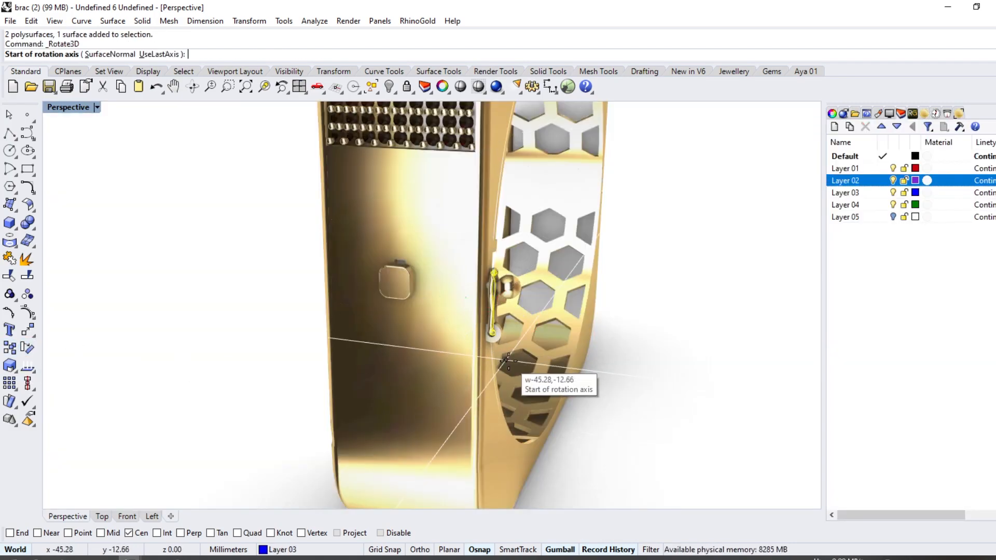
pyautogui.click(492, 333)
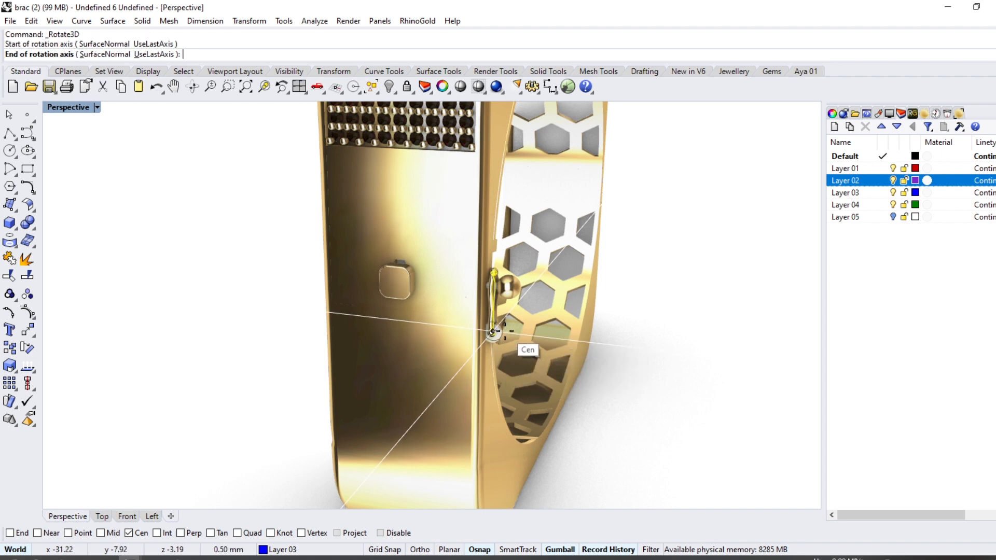
pyautogui.click(492, 332)
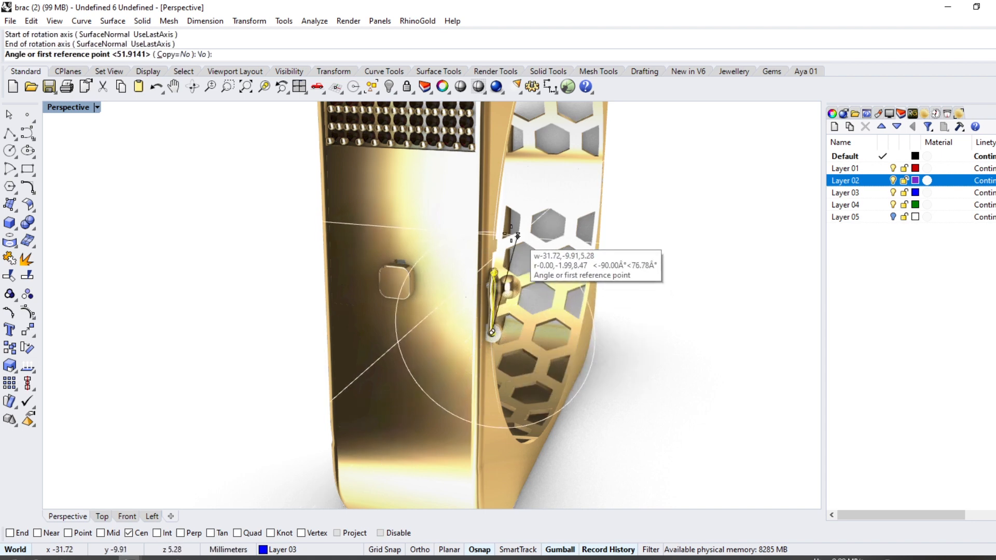
pyautogui.click(485, 231)
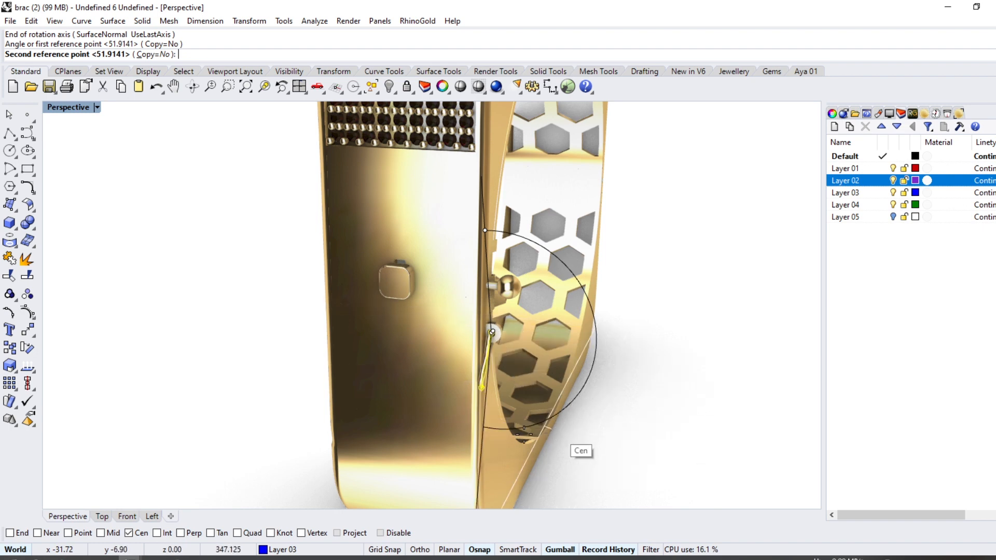
pyautogui.click(569, 429)
# Step: Rotate the grouped upper half in 3D about the hinge axis by about 13 degrees to open the bracelet
pyautogui.scroll(3, 414, 362)
pyautogui.scroll(-5, 414, 362)
pyautogui.hotkey('ctrl', 'a')
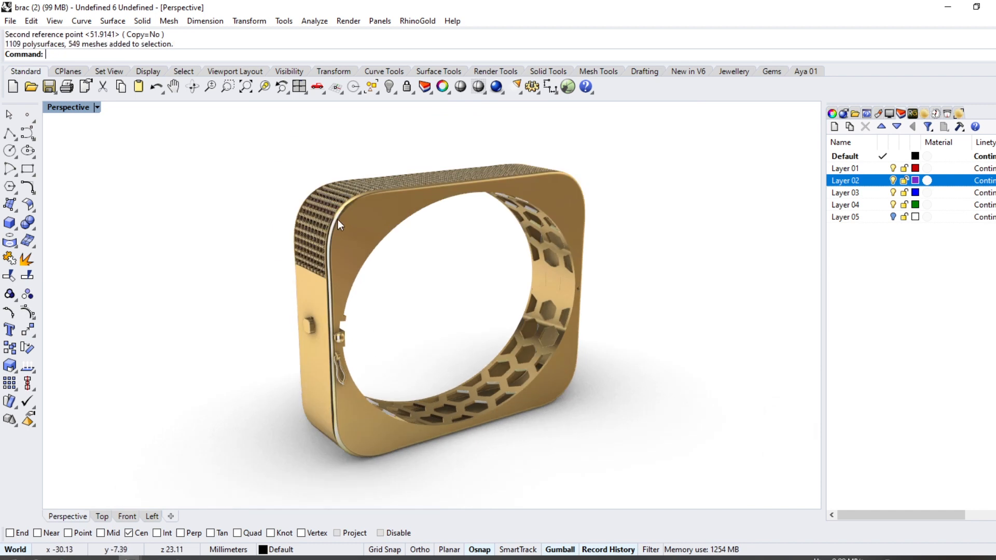
pyautogui.rightClick(27, 348)
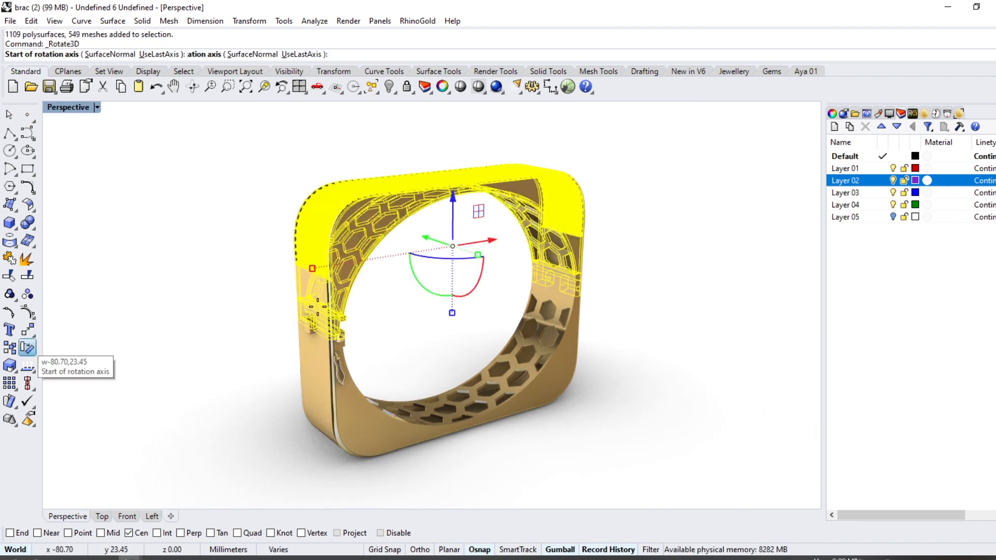
pyautogui.scroll(2, 549, 279)
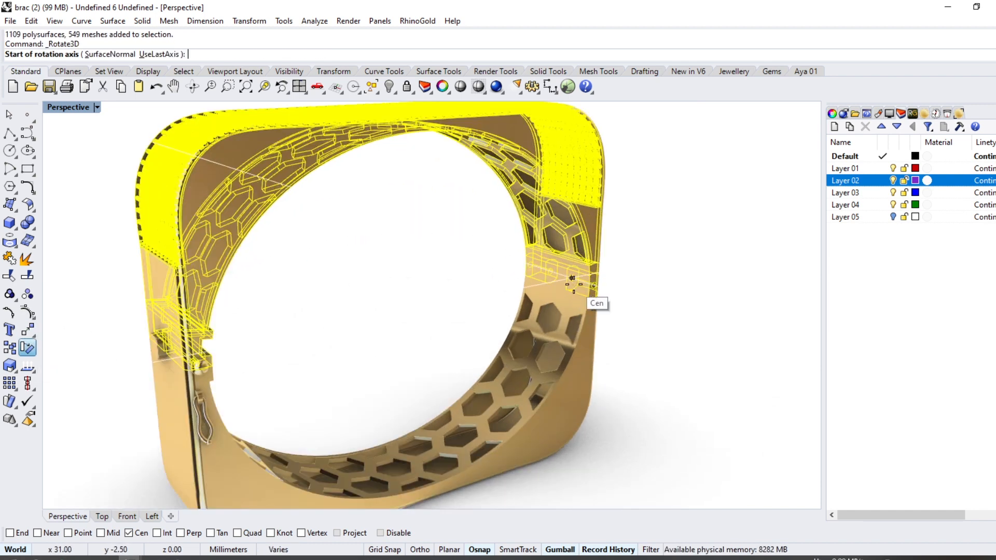
pyautogui.click(572, 278)
pyautogui.scroll(-3, 515, 296)
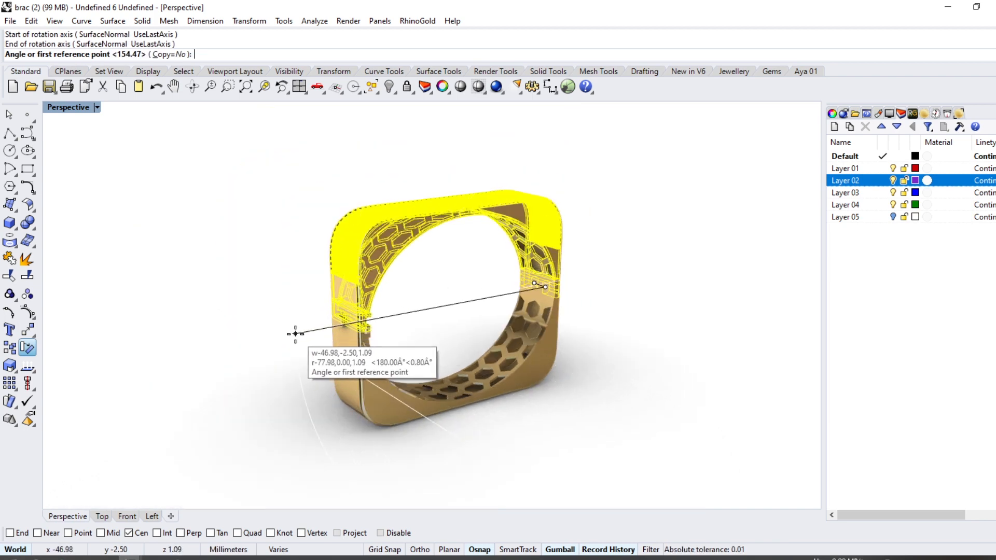
pyautogui.click(295, 333)
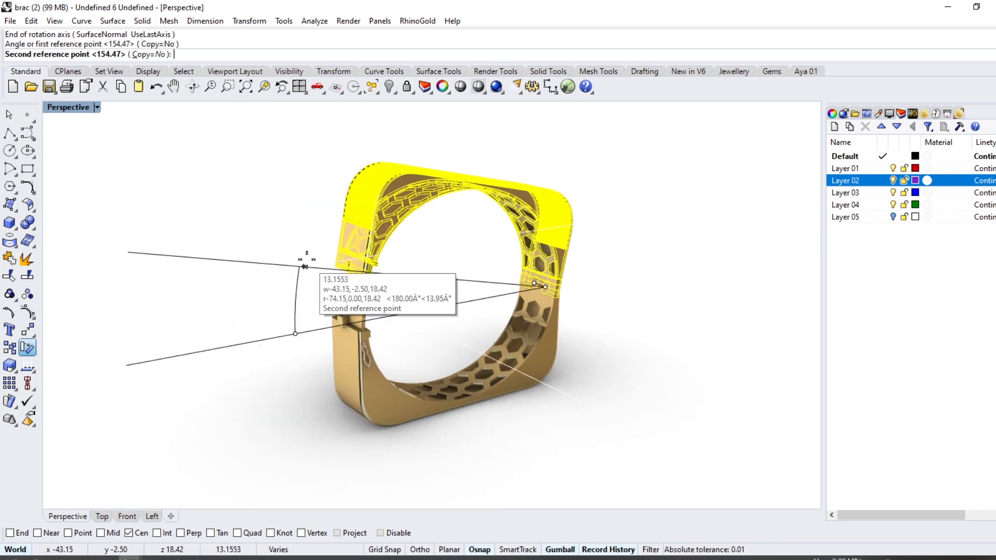
pyautogui.click(307, 259)
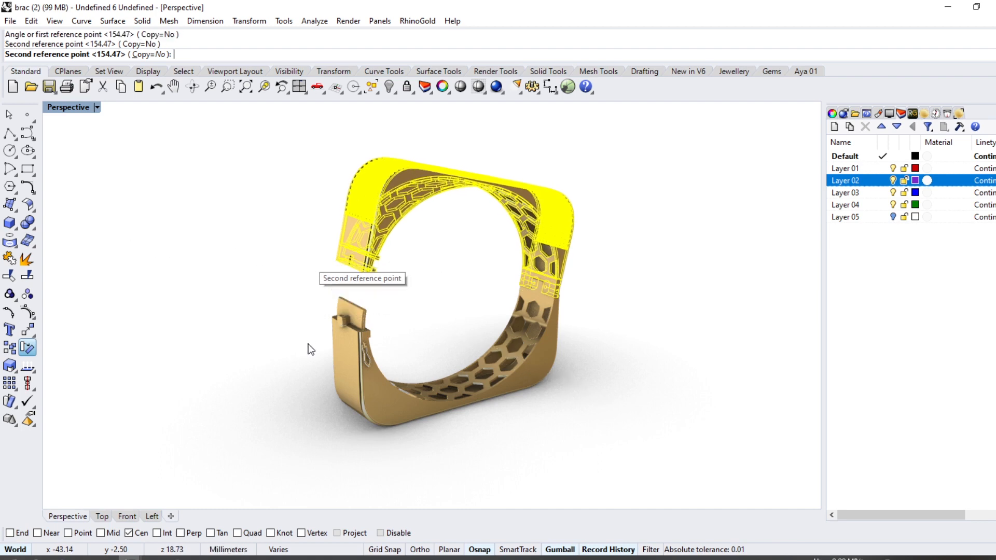
# Step: Examine the opened clasp, tongue, safety latch and hinge of the bracelet from several angles
pyautogui.press('Escape')
pyautogui.moveTo(472, 291); pyautogui.dragTo(371, 310, button='right')
pyautogui.scroll(7, 329, 256)
pyautogui.scroll(7, 283, 368)
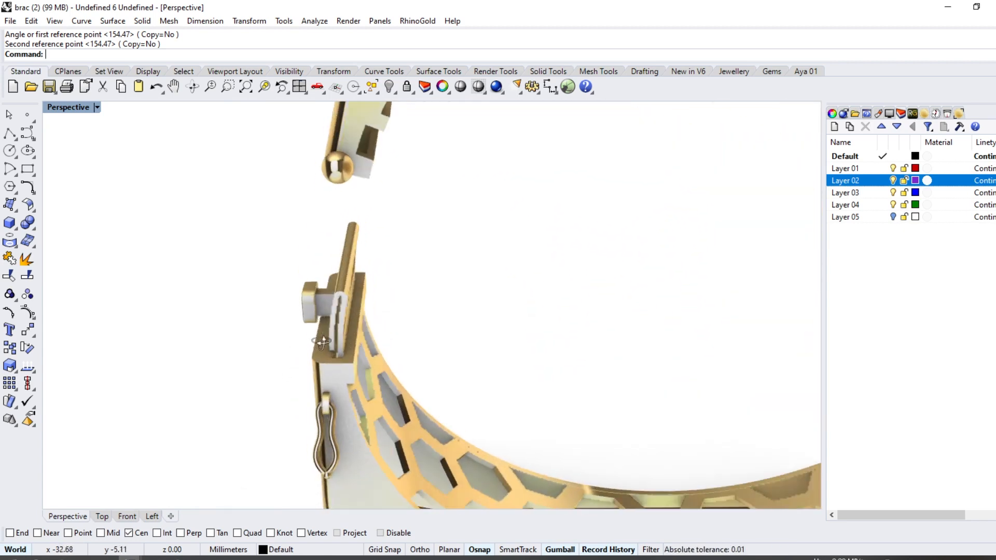
pyautogui.moveTo(333, 340); pyautogui.dragTo(624, 293, button='right')
pyautogui.moveTo(687, 292); pyautogui.dragTo(319, 332, button='right')
pyautogui.scroll(-10, 328, 347)
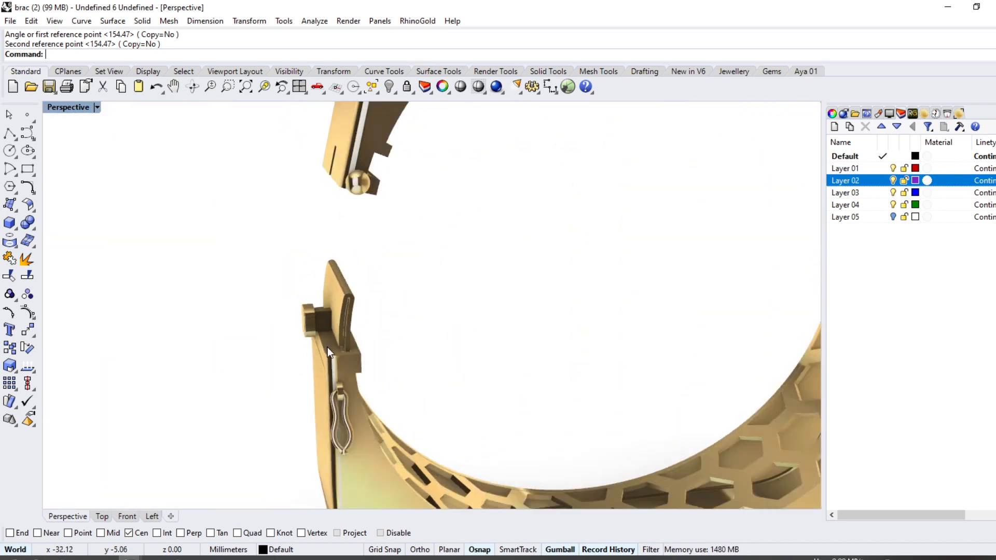
pyautogui.moveTo(483, 338); pyautogui.dragTo(558, 319, button='right')
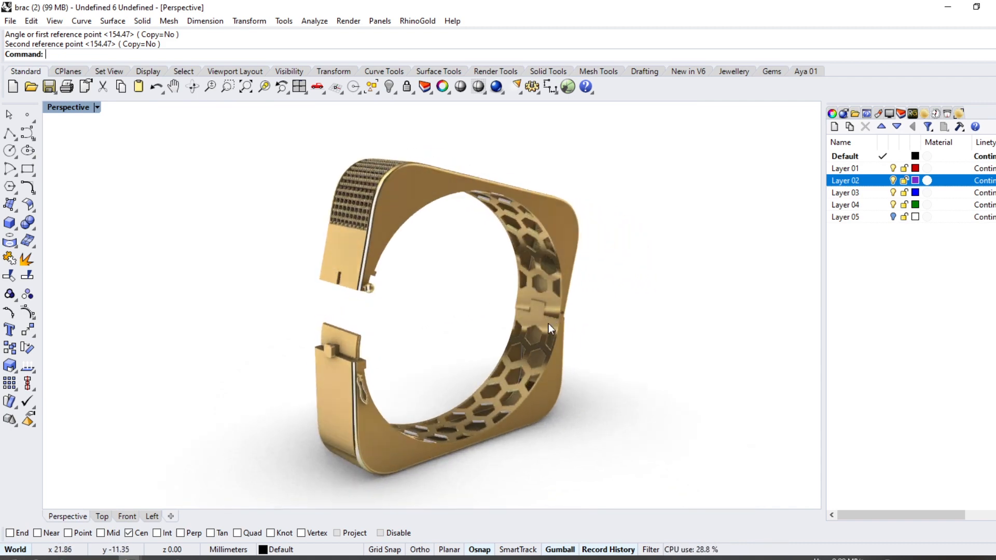
pyautogui.scroll(-1, 444, 400)
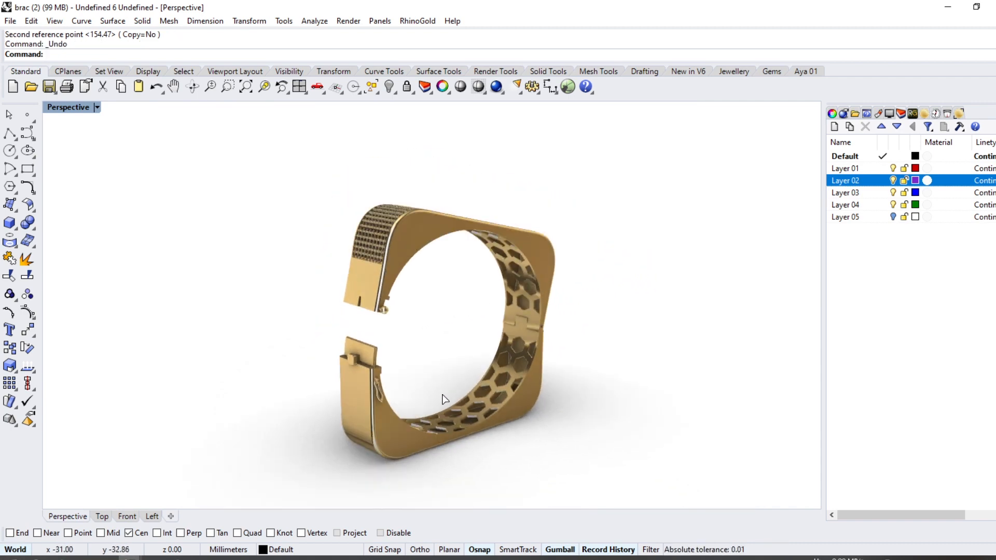
# Step: Undo the 3D rotations of the upper half and the safety latch, and clear the selection
pyautogui.hotkey('ctrl', 'z')
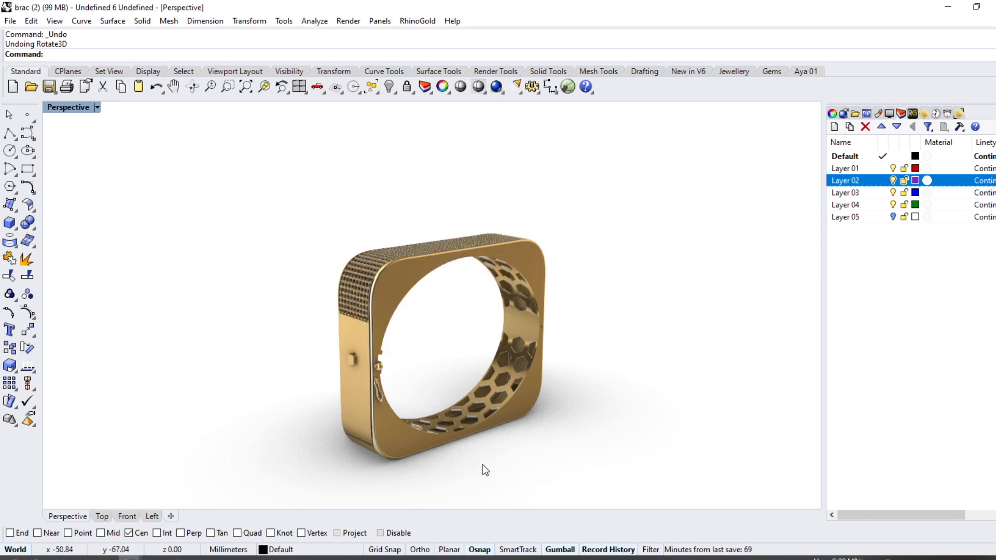
pyautogui.hotkey('ctrl', 'z')
pyautogui.moveTo(336, 430); pyautogui.dragTo(483, 467, button='right')
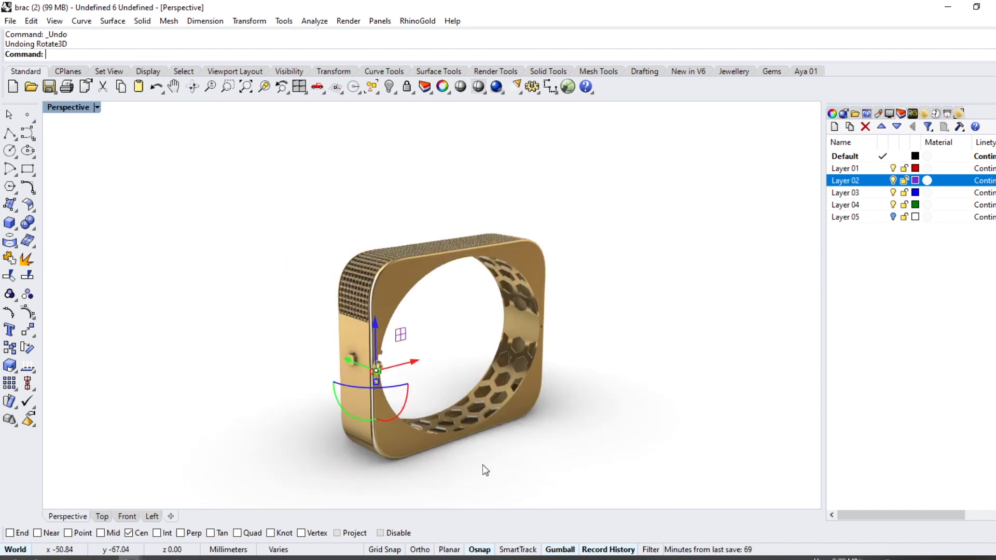
pyautogui.click(482, 470)
pyautogui.moveTo(353, 427); pyautogui.dragTo(379, 467, button='right')
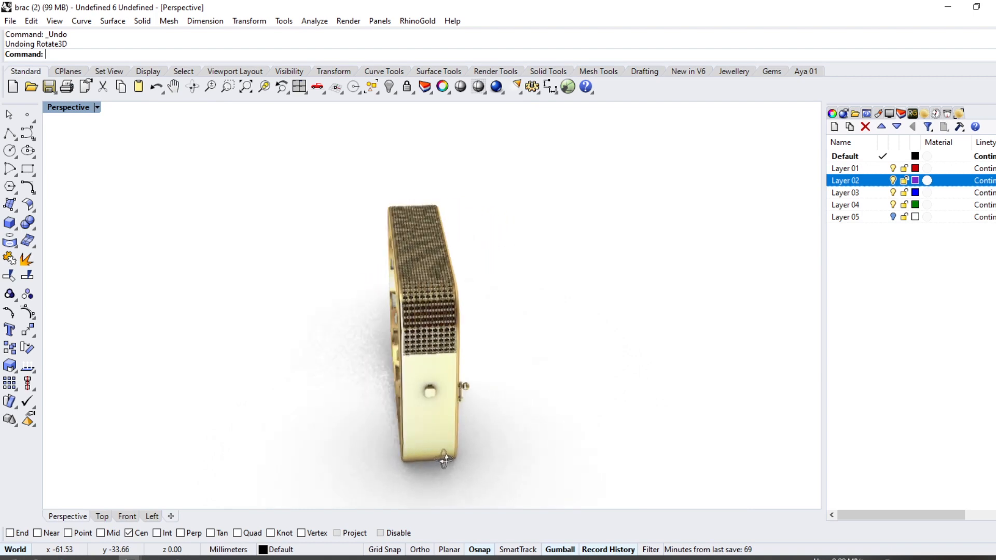
pyautogui.moveTo(445, 460); pyautogui.dragTo(480, 415, button='right')
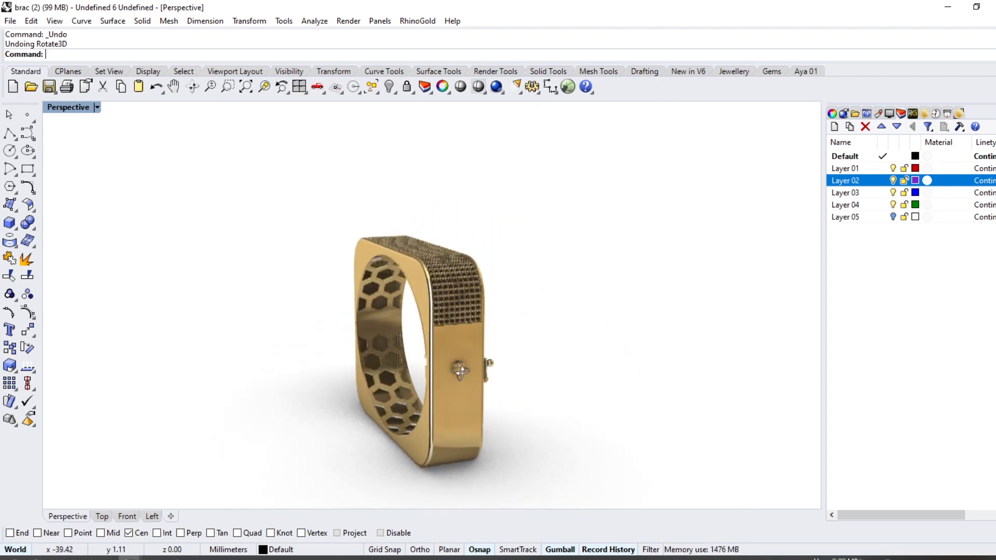
pyautogui.moveTo(460, 371); pyautogui.dragTo(343, 351, button='right')
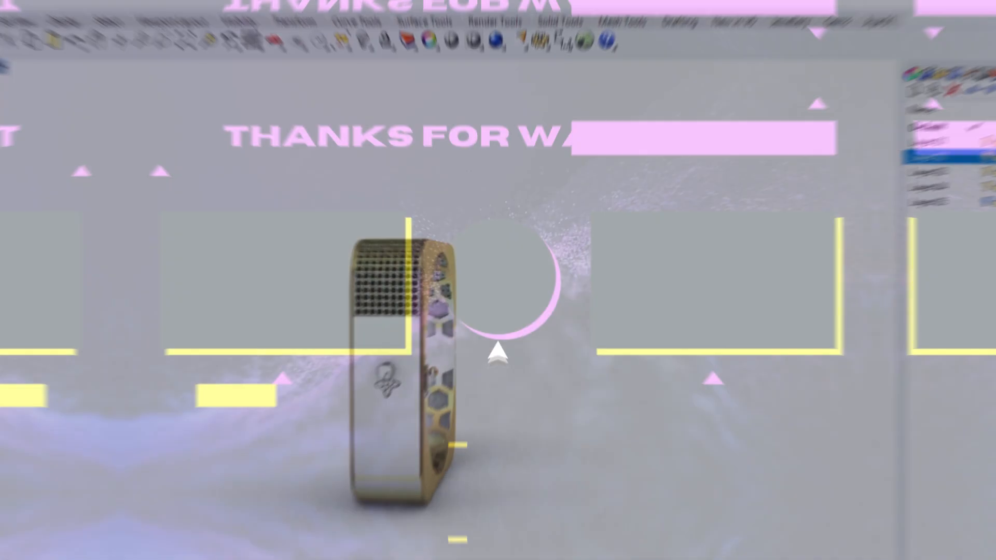